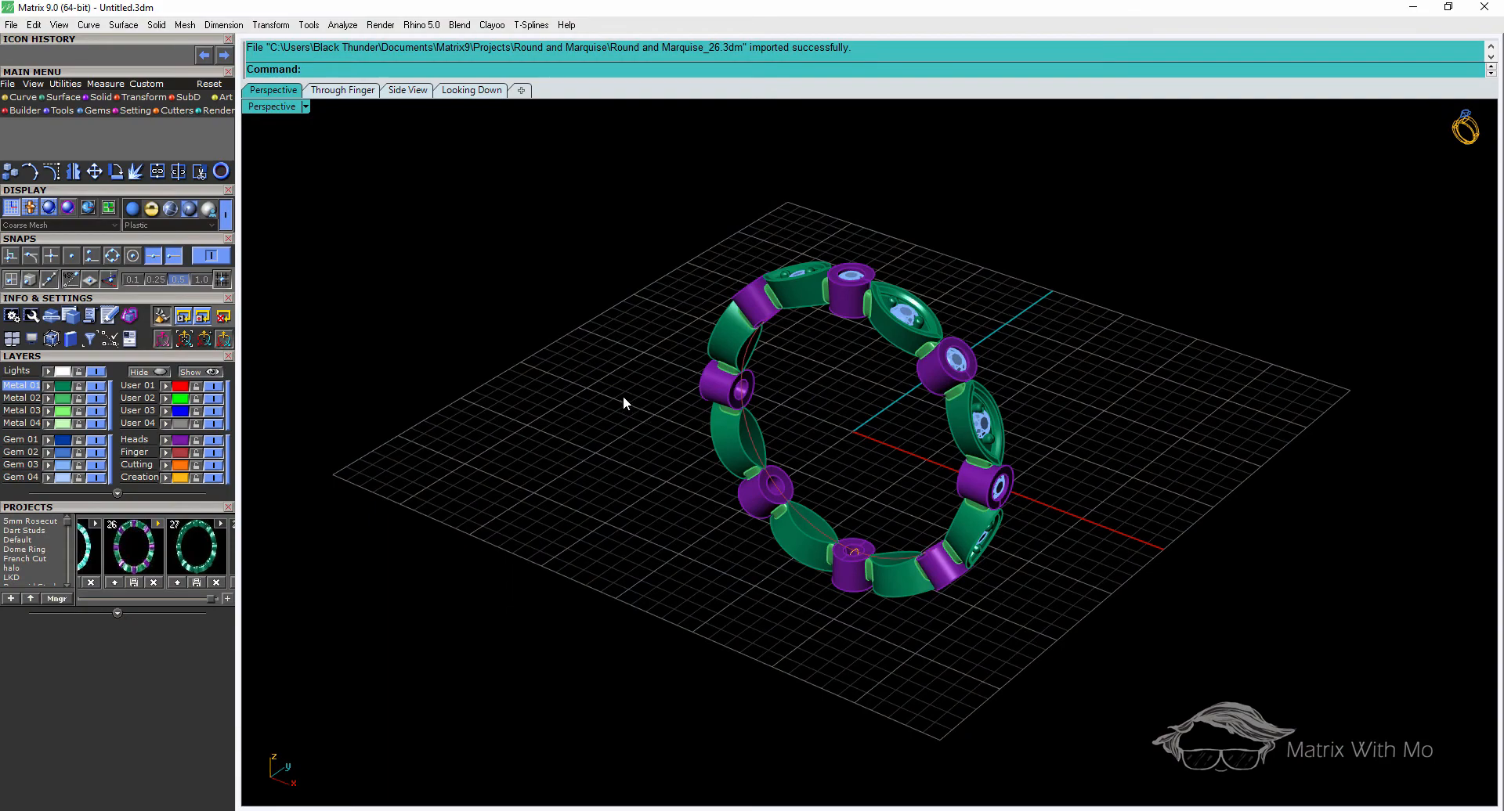
# Delete the entire imported round-and-marquise ring model from the scene
pyautogui.moveTo(618, 407); pyautogui.dragTo(807, 444, button='right')
pyautogui.scroll(6, 854, 290)
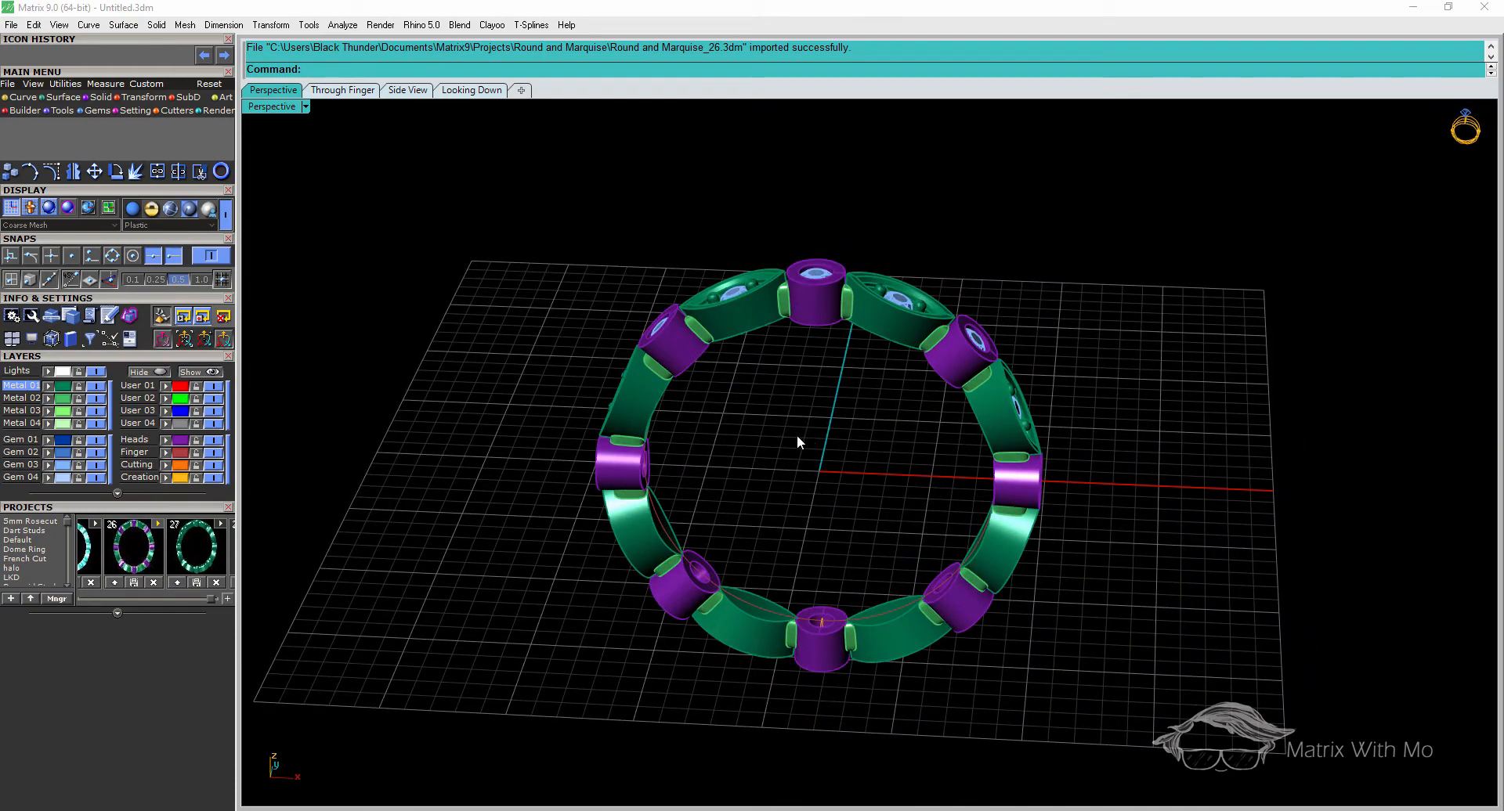
pyautogui.moveTo(726, 420); pyautogui.dragTo(728, 360, button='right')
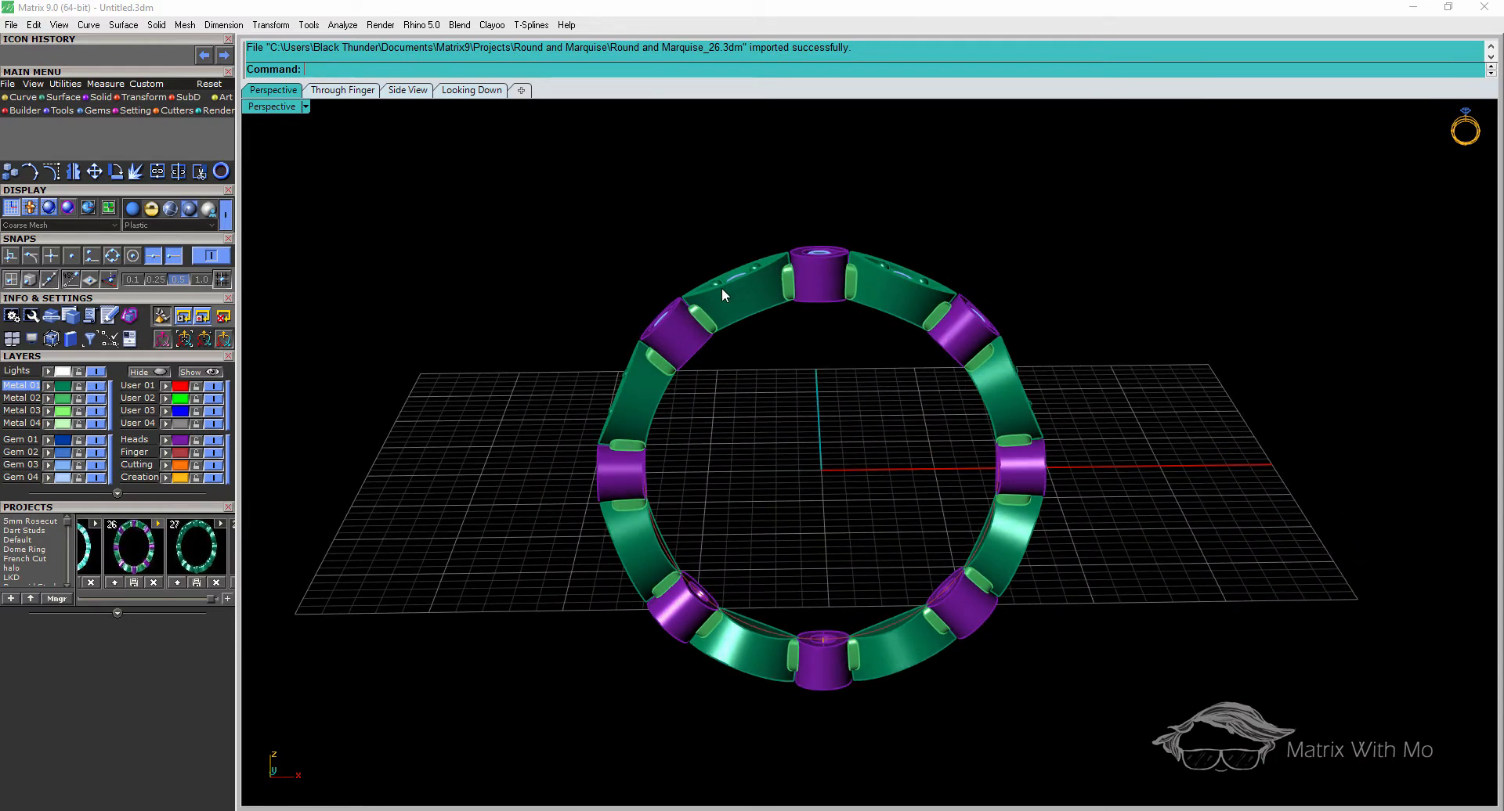
pyautogui.moveTo(787, 394)
pyautogui.mouseDown(button='right')
pyautogui.moveTo(812, 363)
pyautogui.moveTo(782, 372)
pyautogui.moveTo(778, 392)
pyautogui.mouseUp(button='right')
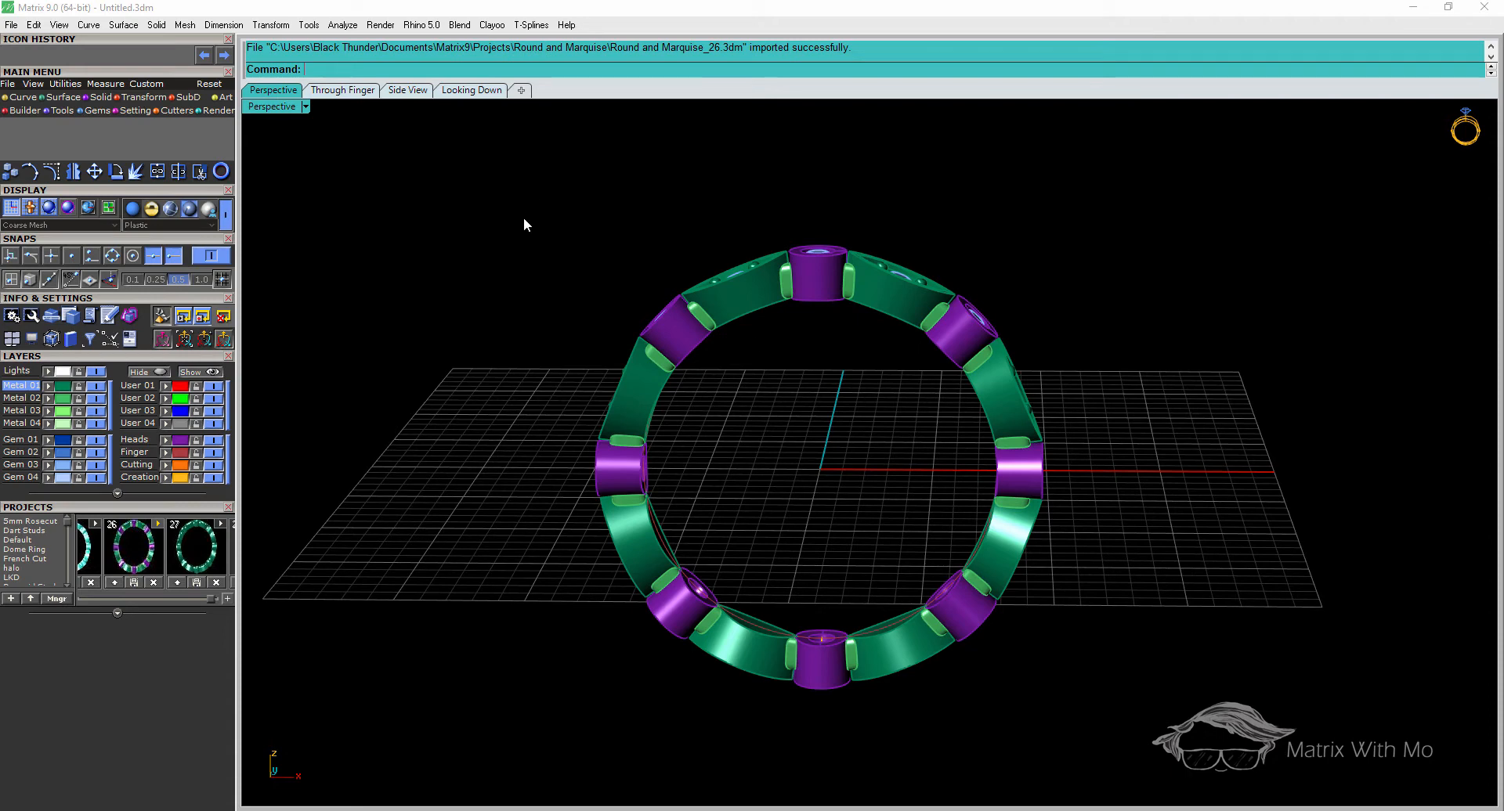
pyautogui.moveTo(496, 187); pyautogui.dragTo(1155, 766)
pyautogui.press('Delete')
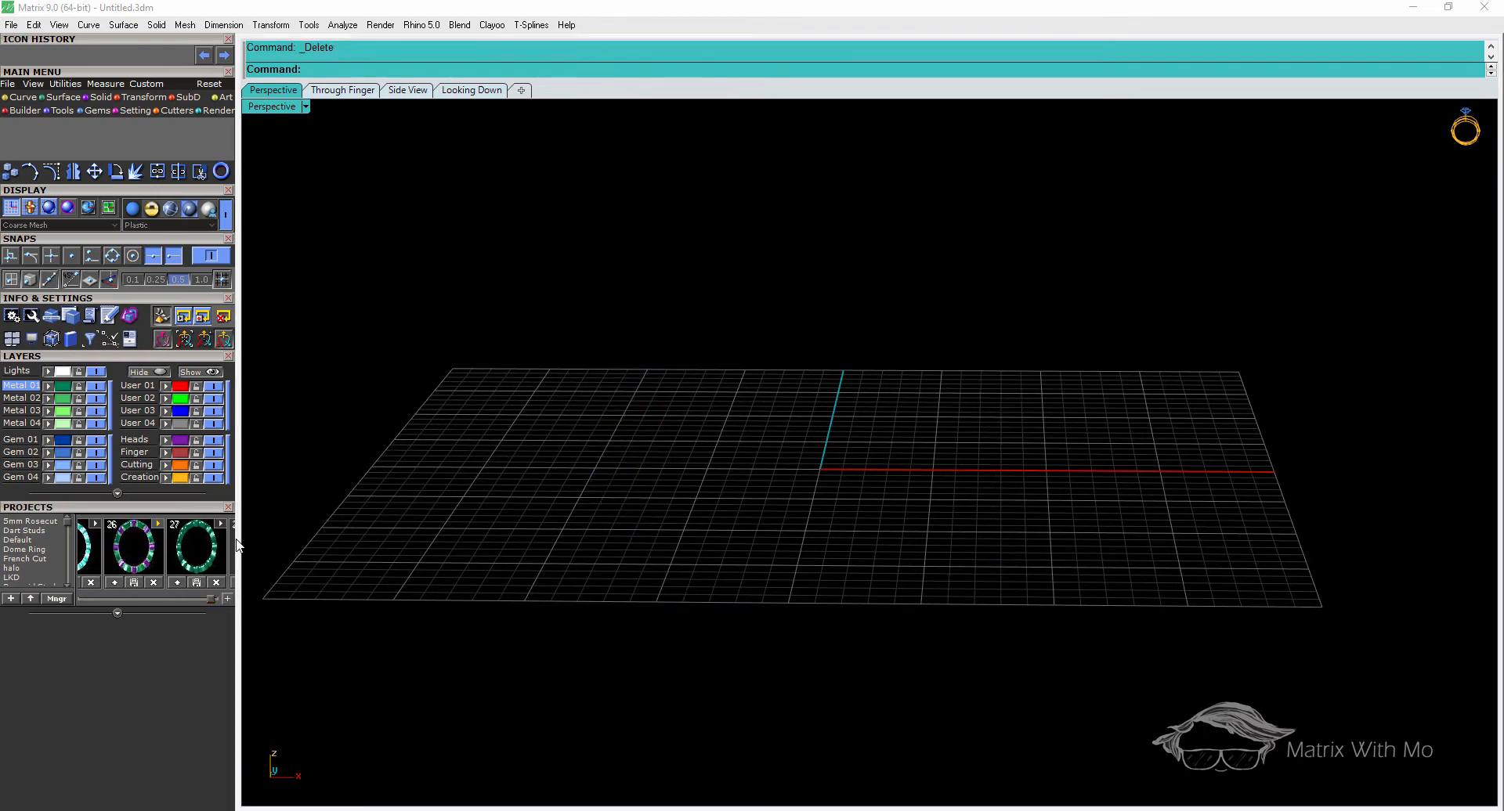
# Create a finger rail in USA ring size 5
pyautogui.click(221, 172)
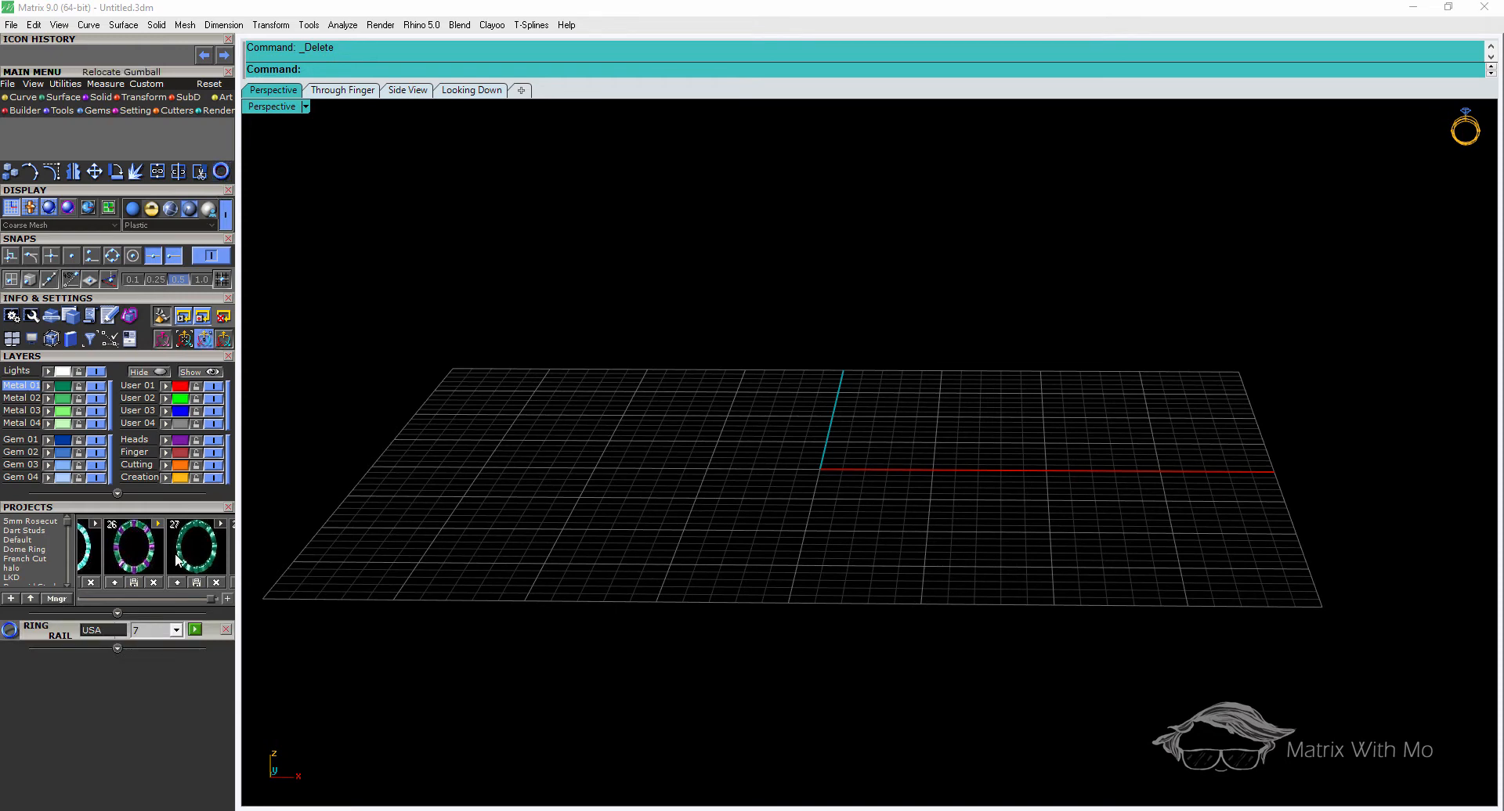
pyautogui.click(176, 630)
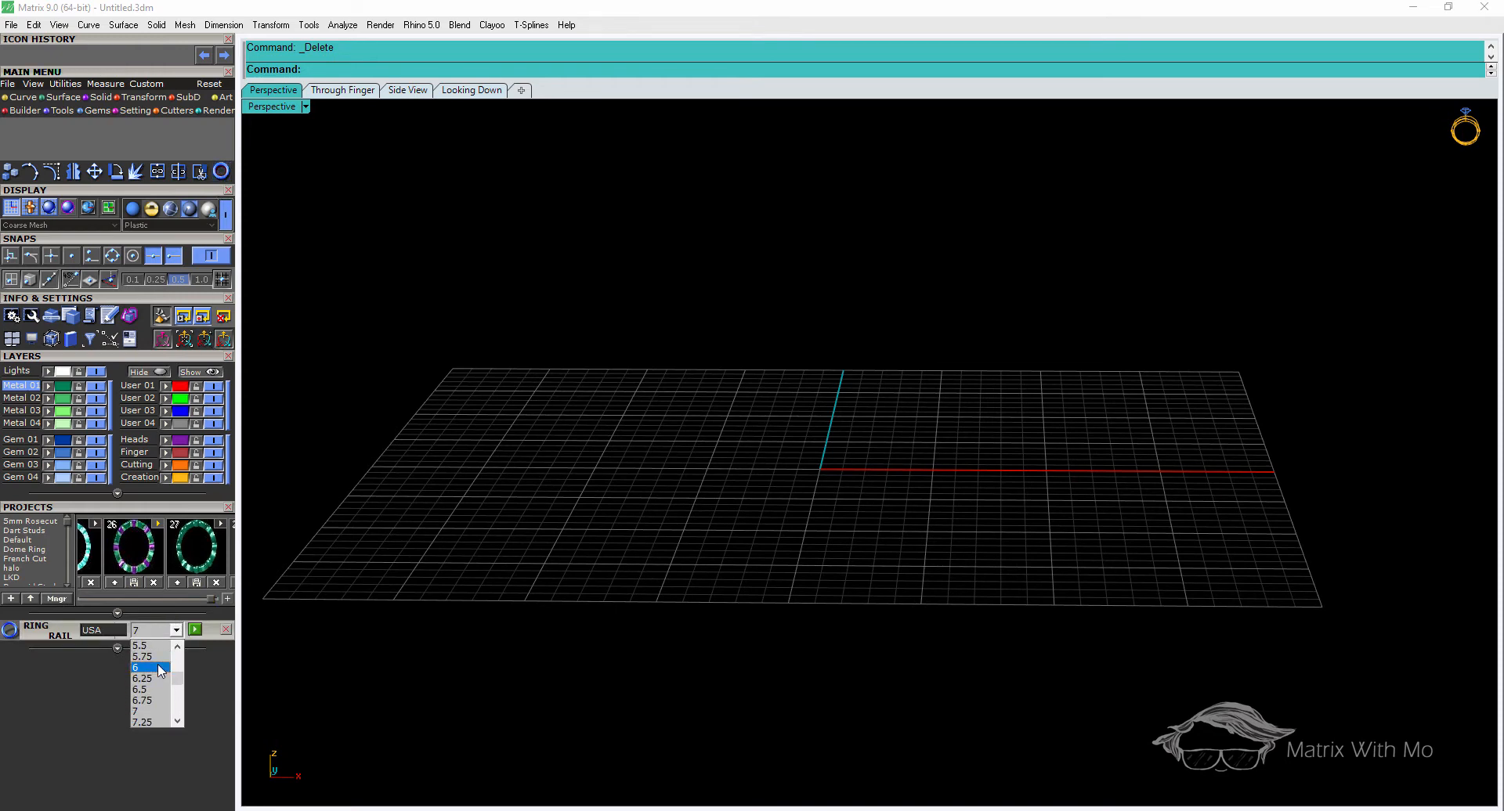
pyautogui.click(152, 666)
pyautogui.click(195, 632)
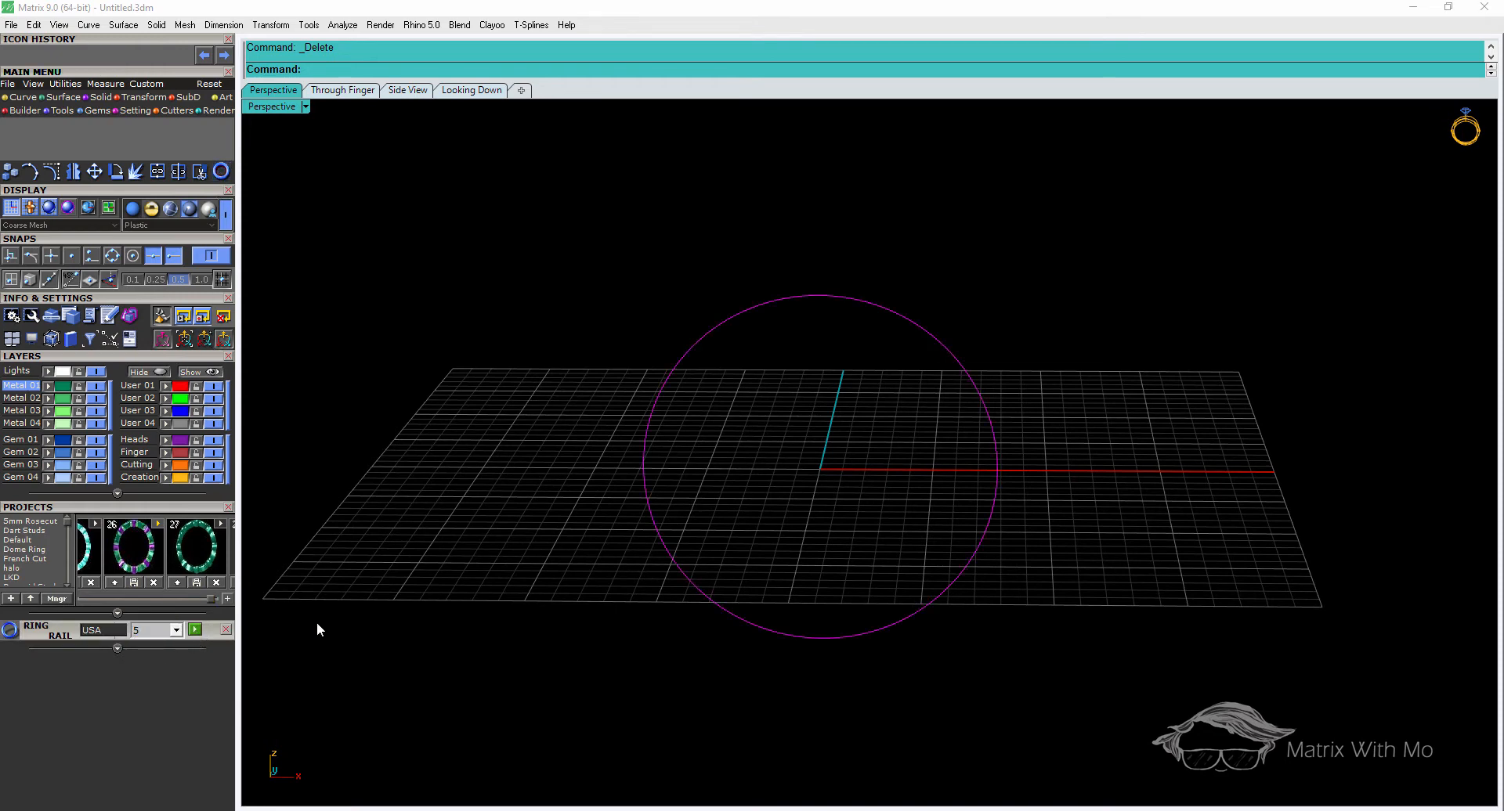
# Show all four viewports and load a round diamond with a 2.1 mm diameter at the origin
pyautogui.doubleClick(276, 108)
pyautogui.click(534, 578)
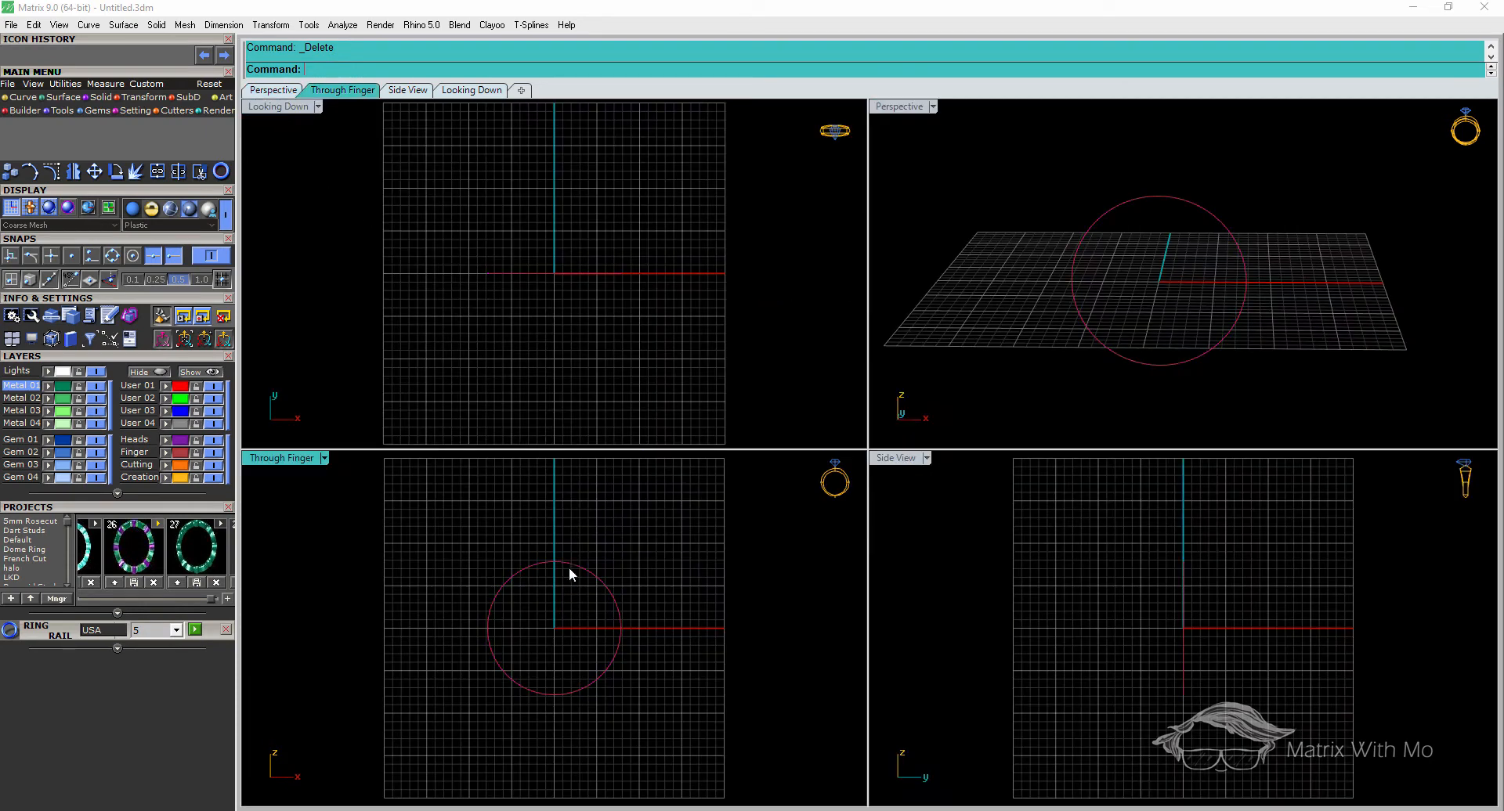
pyautogui.scroll(1, 534, 576)
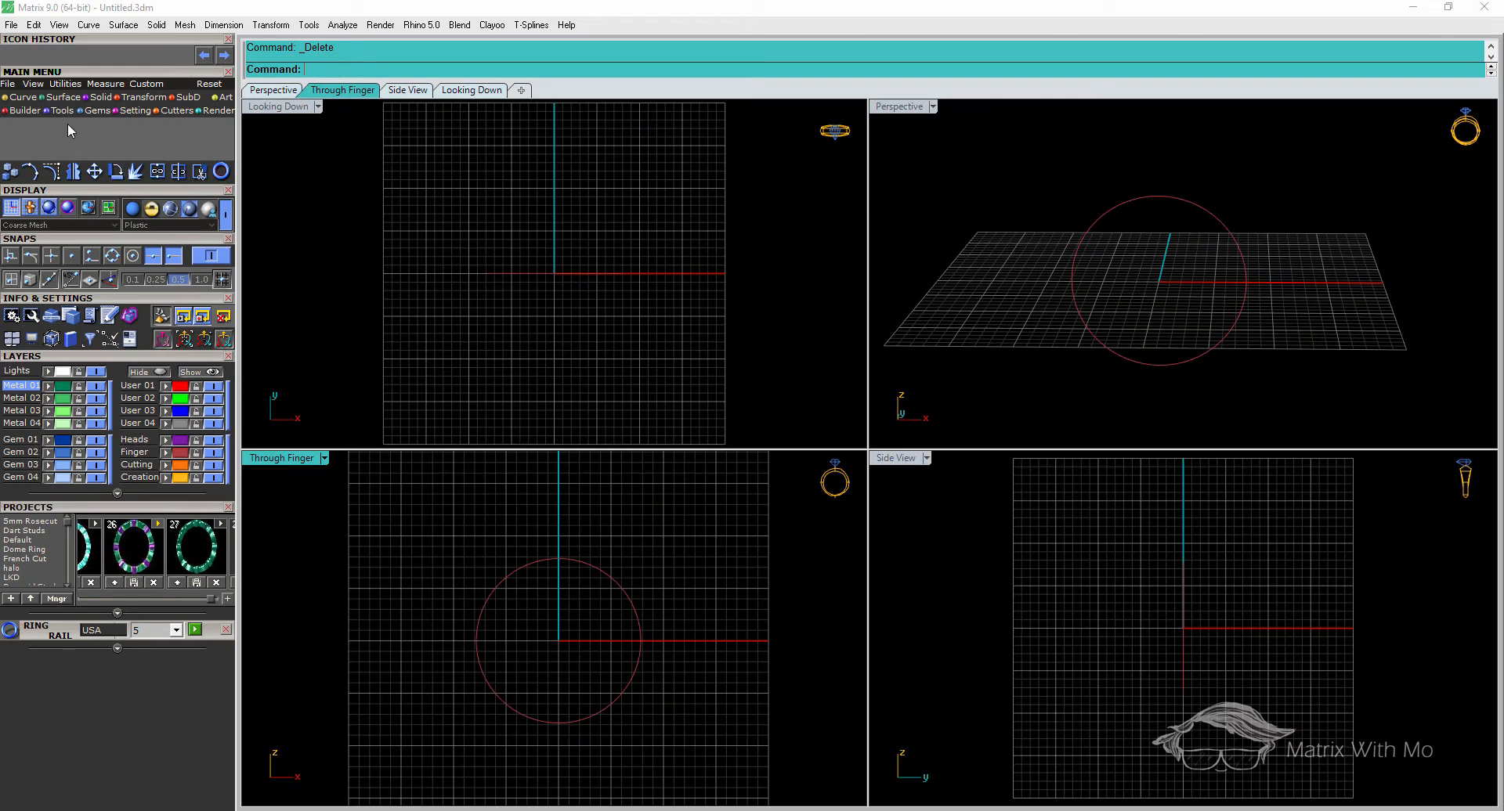
pyautogui.click(90, 110)
pyautogui.click(10, 129)
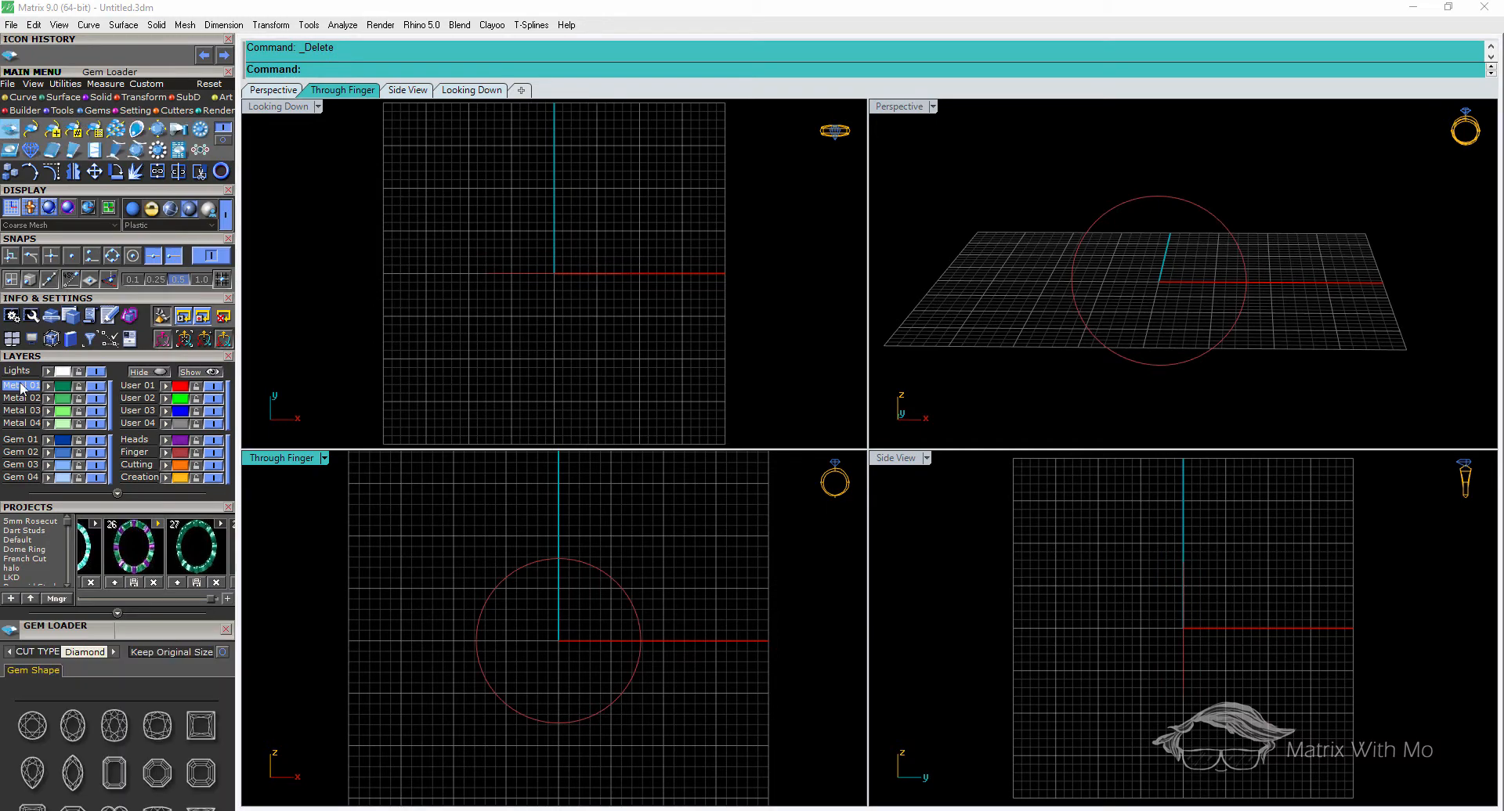
pyautogui.click(32, 727)
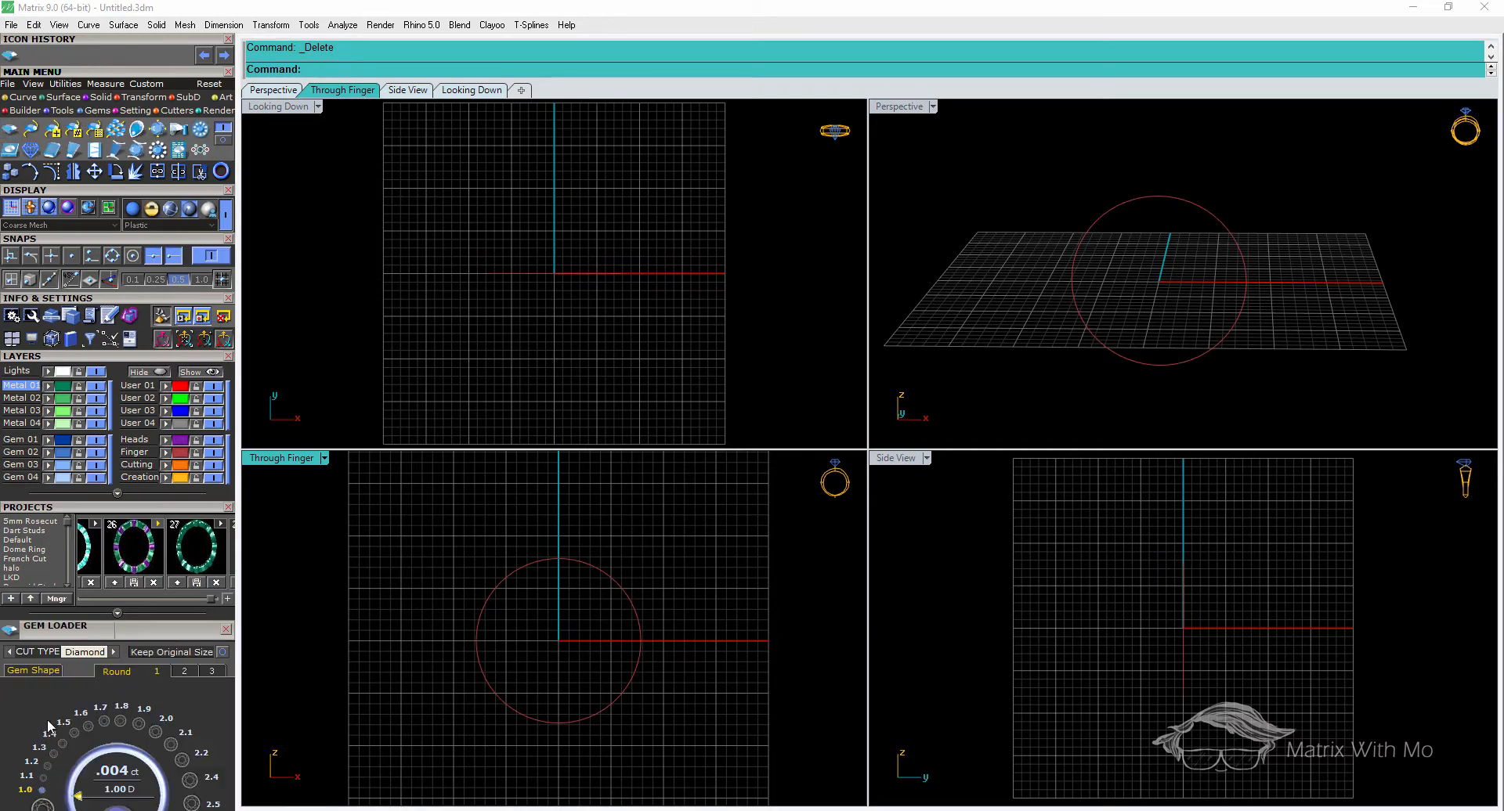
pyautogui.click(149, 513)
pyautogui.click(74, 626)
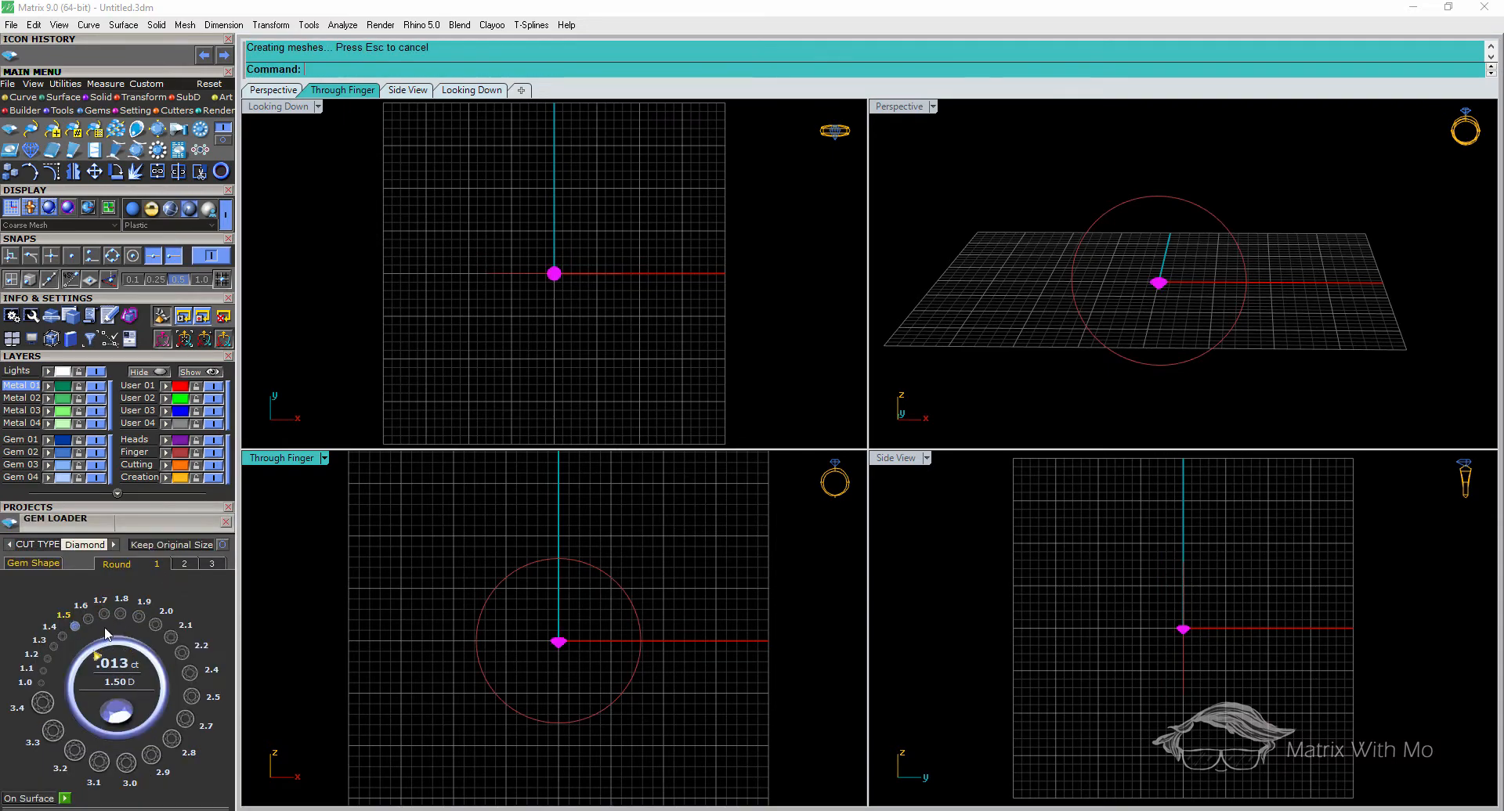
pyautogui.click(171, 637)
# Maximize the Through Finger view and move the diamond straight up until its culet touches the top of the finger rail
pyautogui.doubleClick(288, 459)
pyautogui.scroll(5, 900, 461)
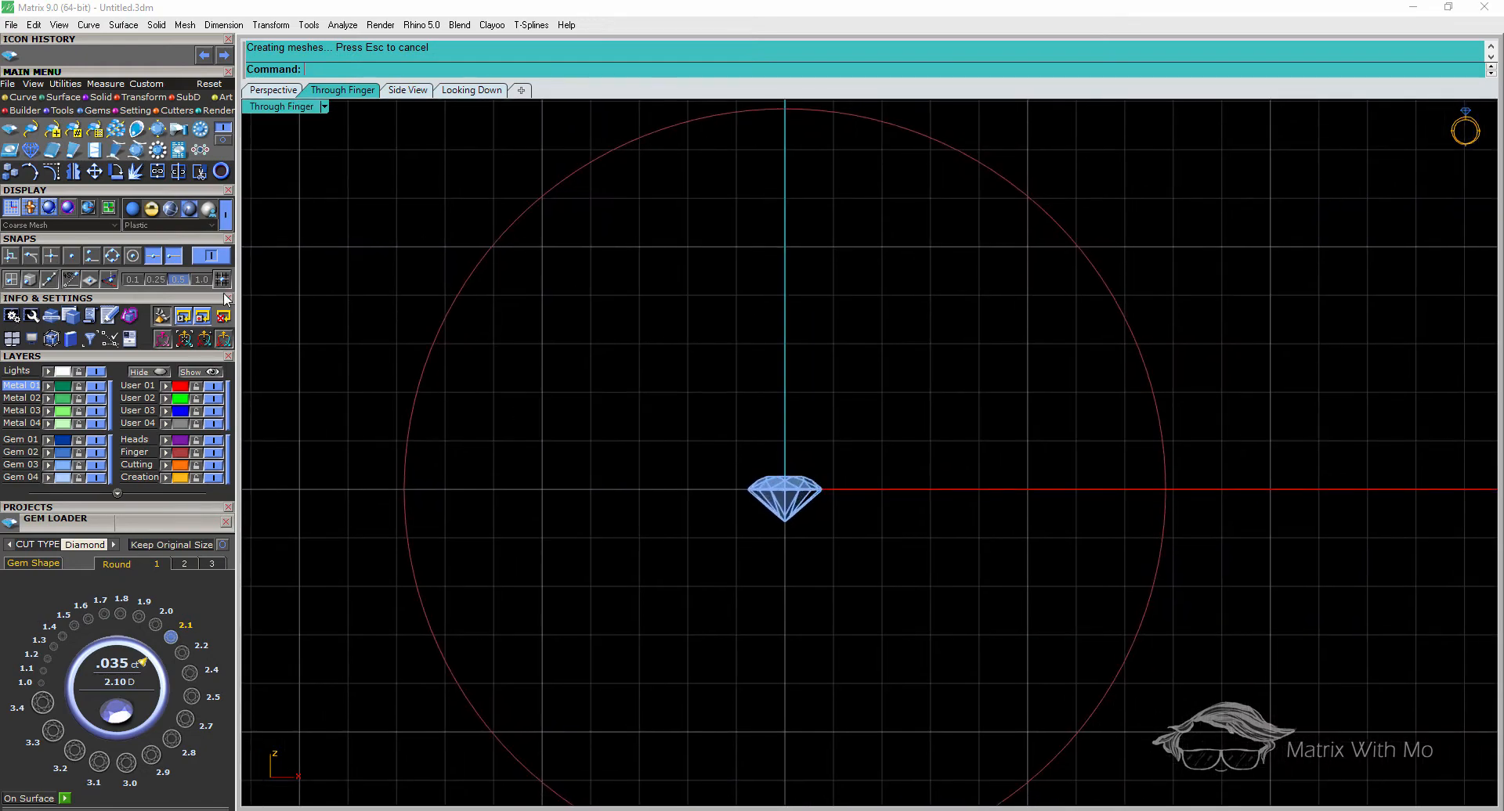
pyautogui.moveTo(697, 421); pyautogui.dragTo(824, 534)
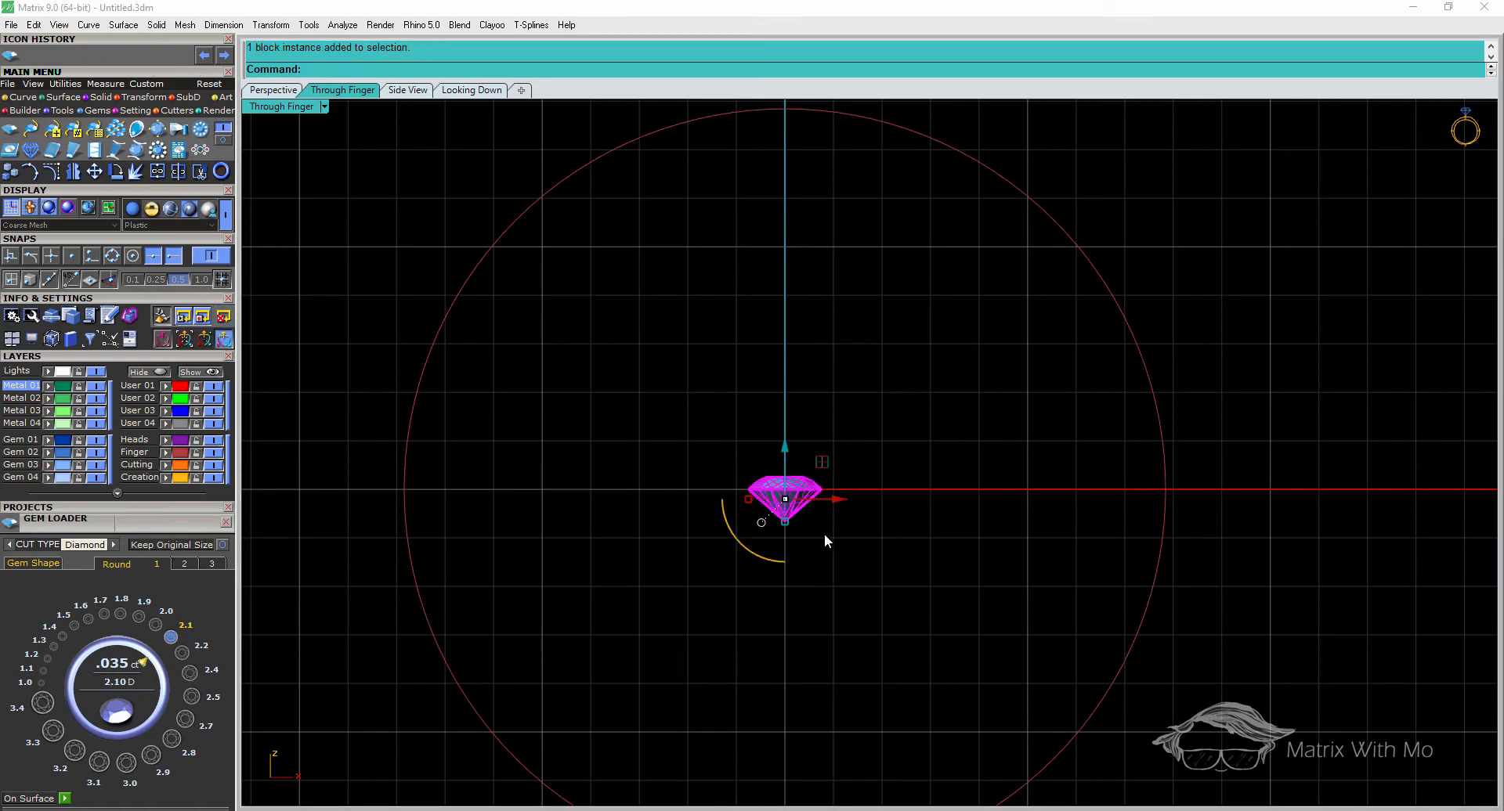
pyautogui.moveTo(812, 511); pyautogui.dragTo(765, 551, button='right')
pyautogui.moveTo(758, 546); pyautogui.dragTo(745, 163)
pyautogui.scroll(5, 748, 168)
pyautogui.moveTo(789, 263); pyautogui.dragTo(779, 332, button='right')
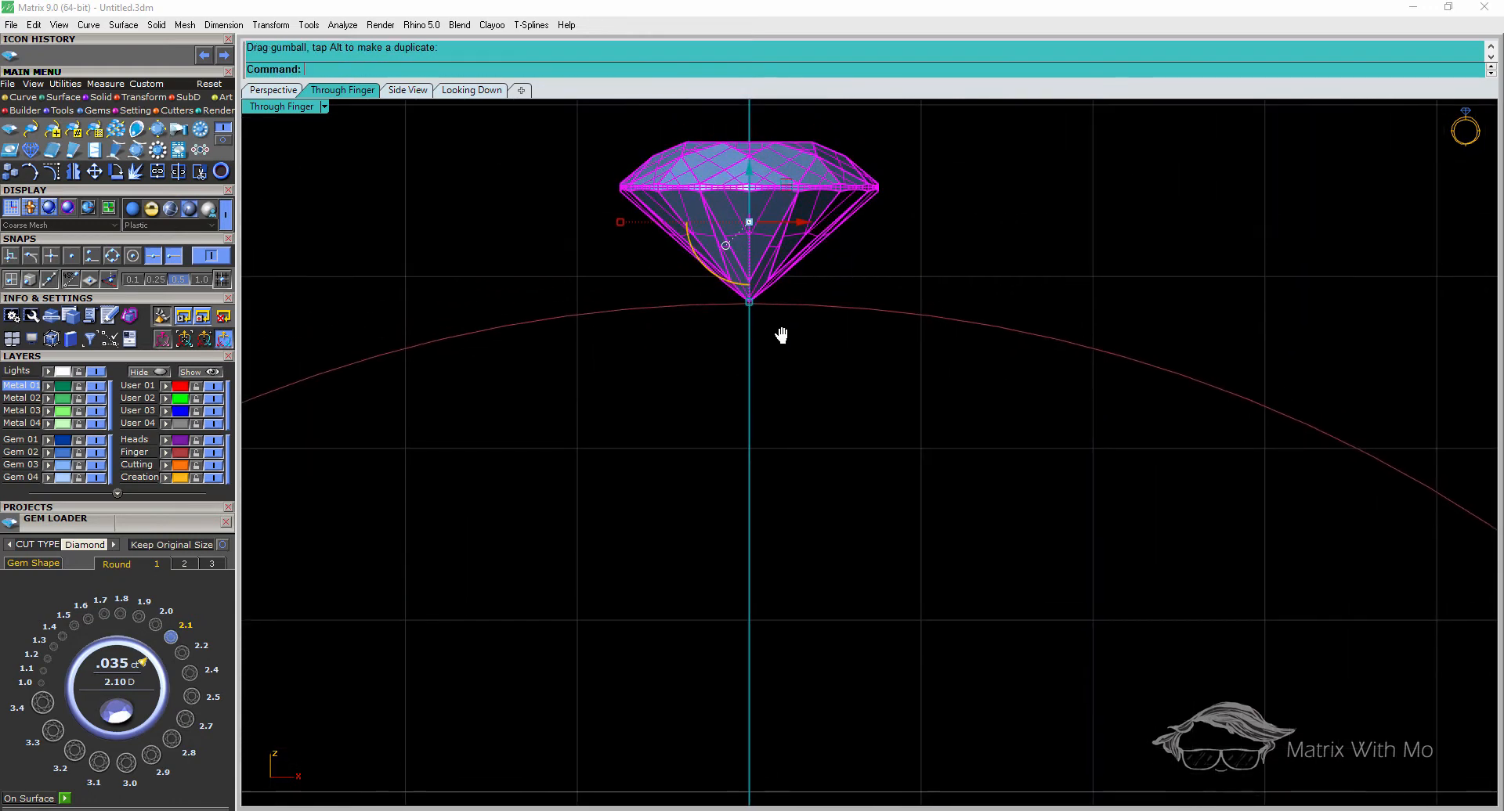
# Raise the diamond vertically by a numeric offset so its culet clears the top of the finger rail
pyautogui.click(760, 343)
pyautogui.scroll(-3, 763, 373)
pyautogui.scroll(-1, 763, 373)
pyautogui.click(761, 270)
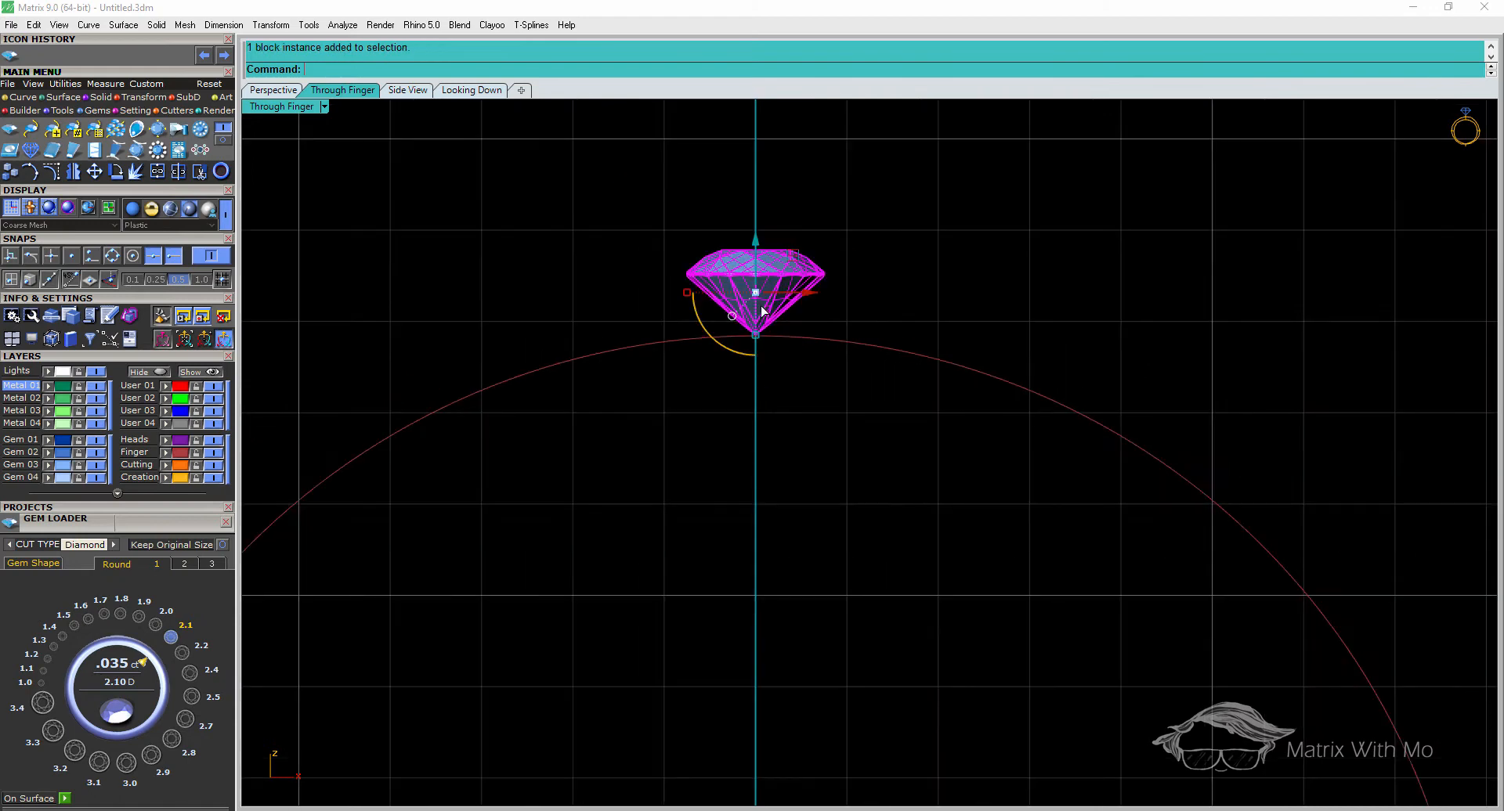
pyautogui.click(756, 238)
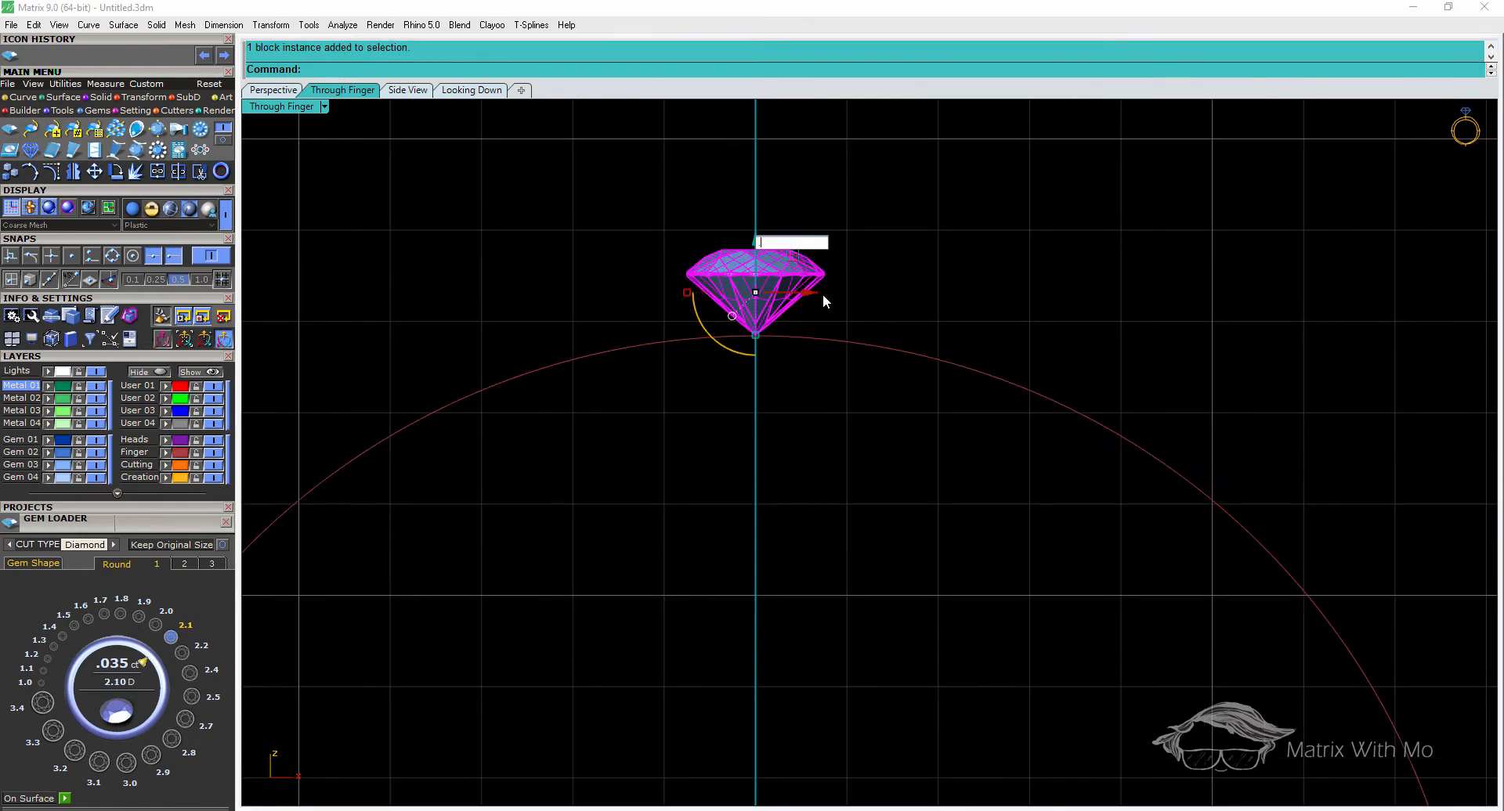
pyautogui.press('Return')
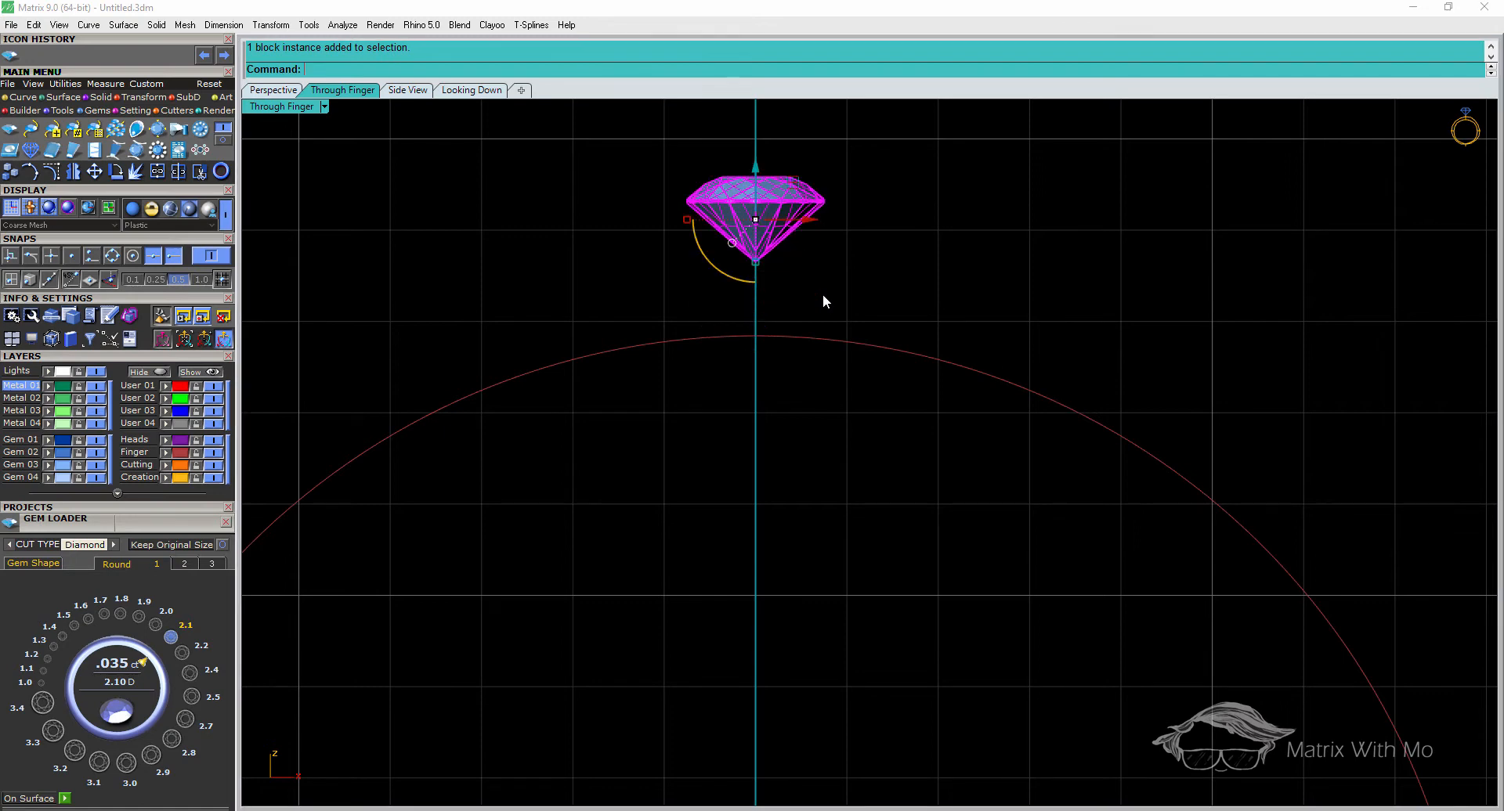
pyautogui.scroll(-6, 803, 336)
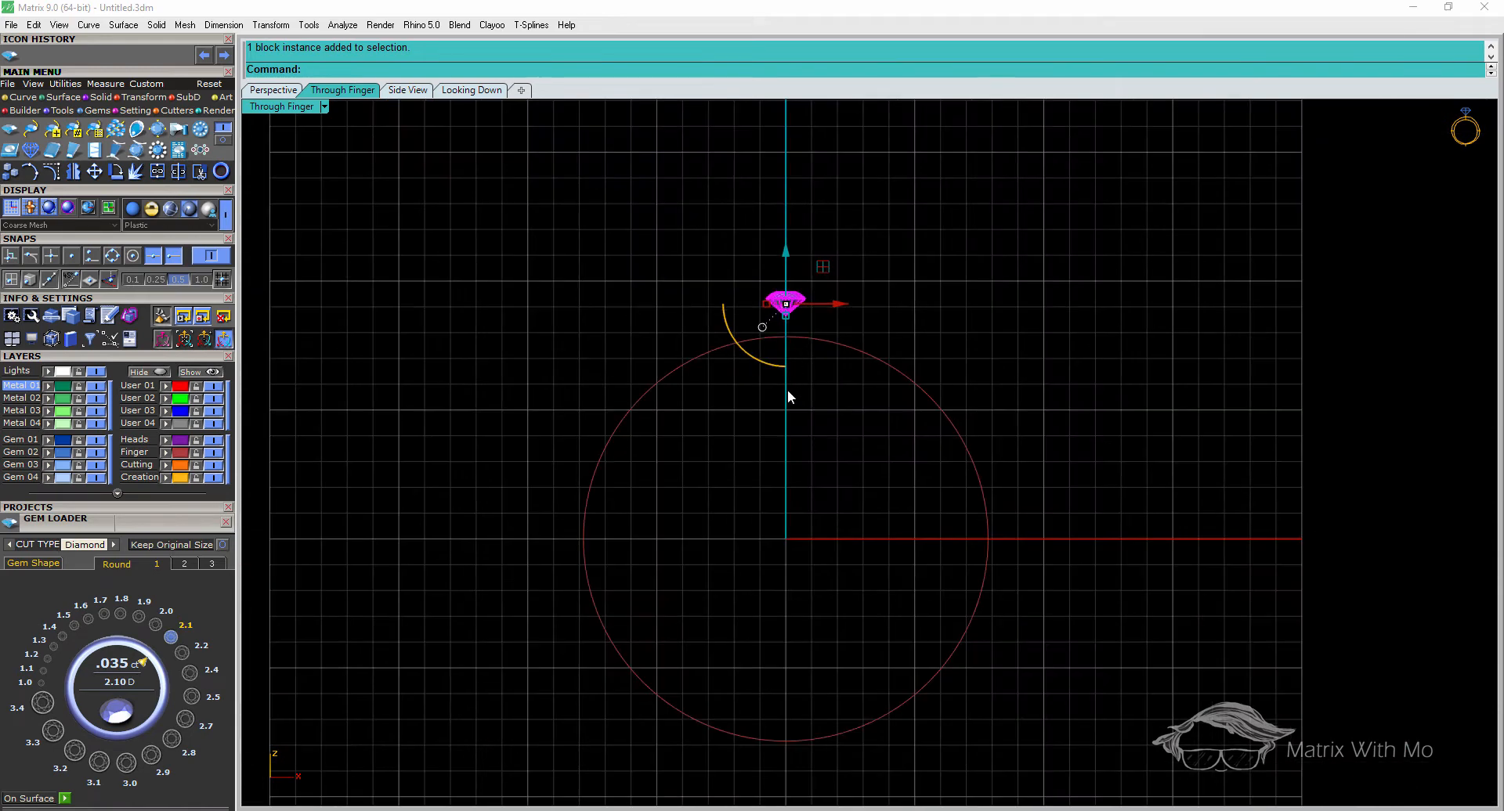
pyautogui.press('Escape')
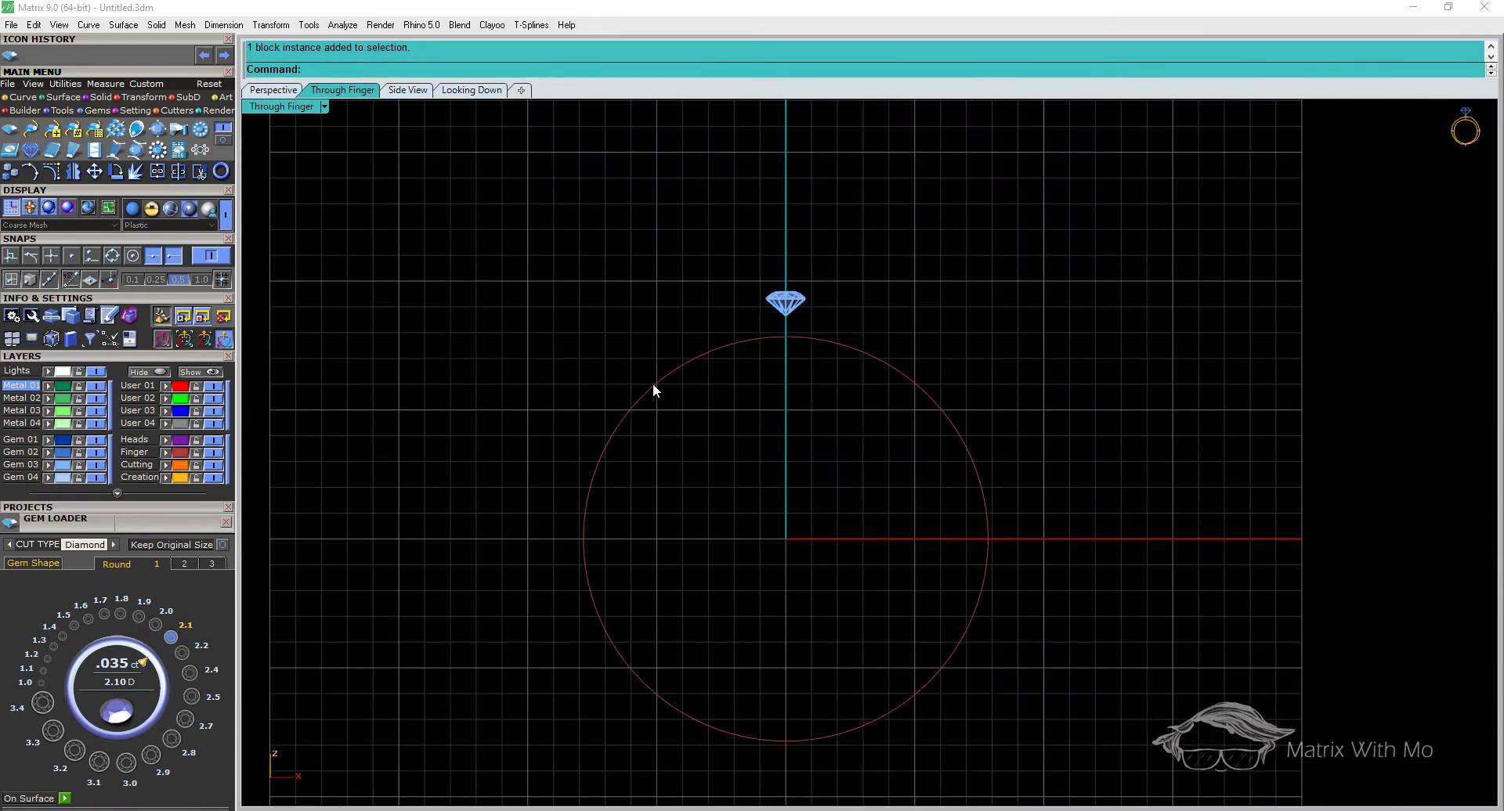
# Build a bezel around the diamond and flatten its domed top to a dome height of 0.01
pyautogui.click(771, 312)
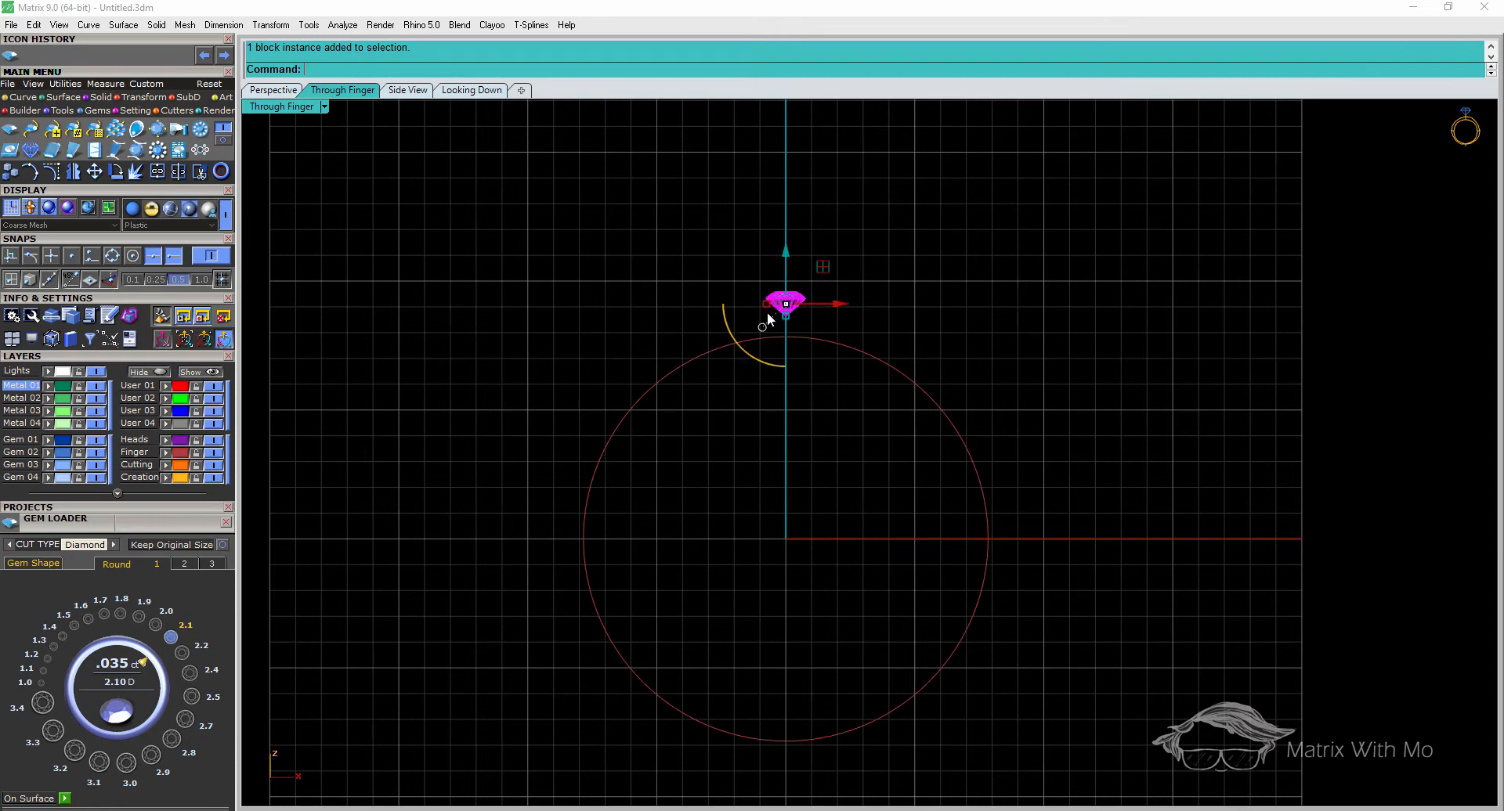
pyautogui.press('F6')
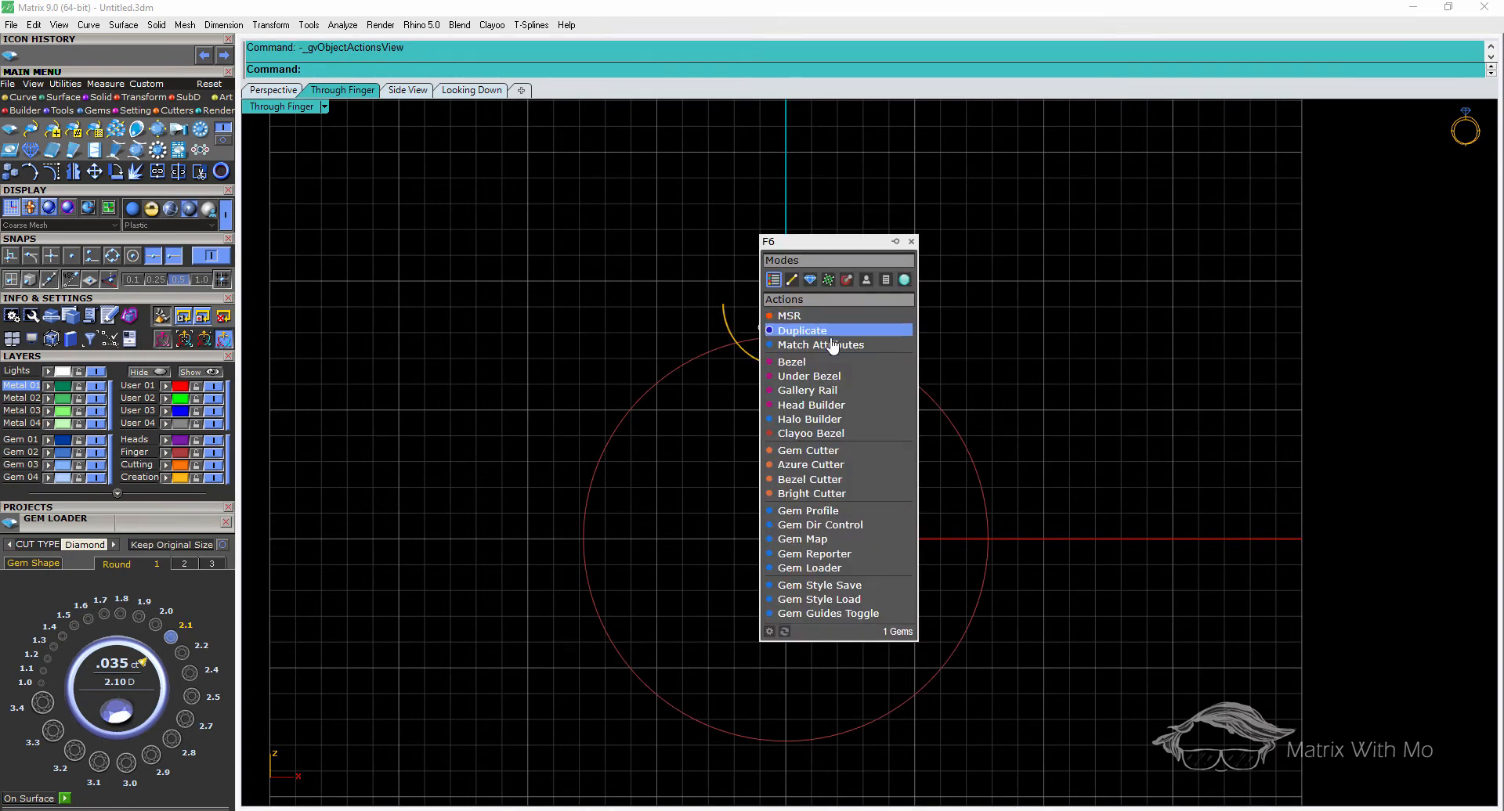
pyautogui.click(791, 362)
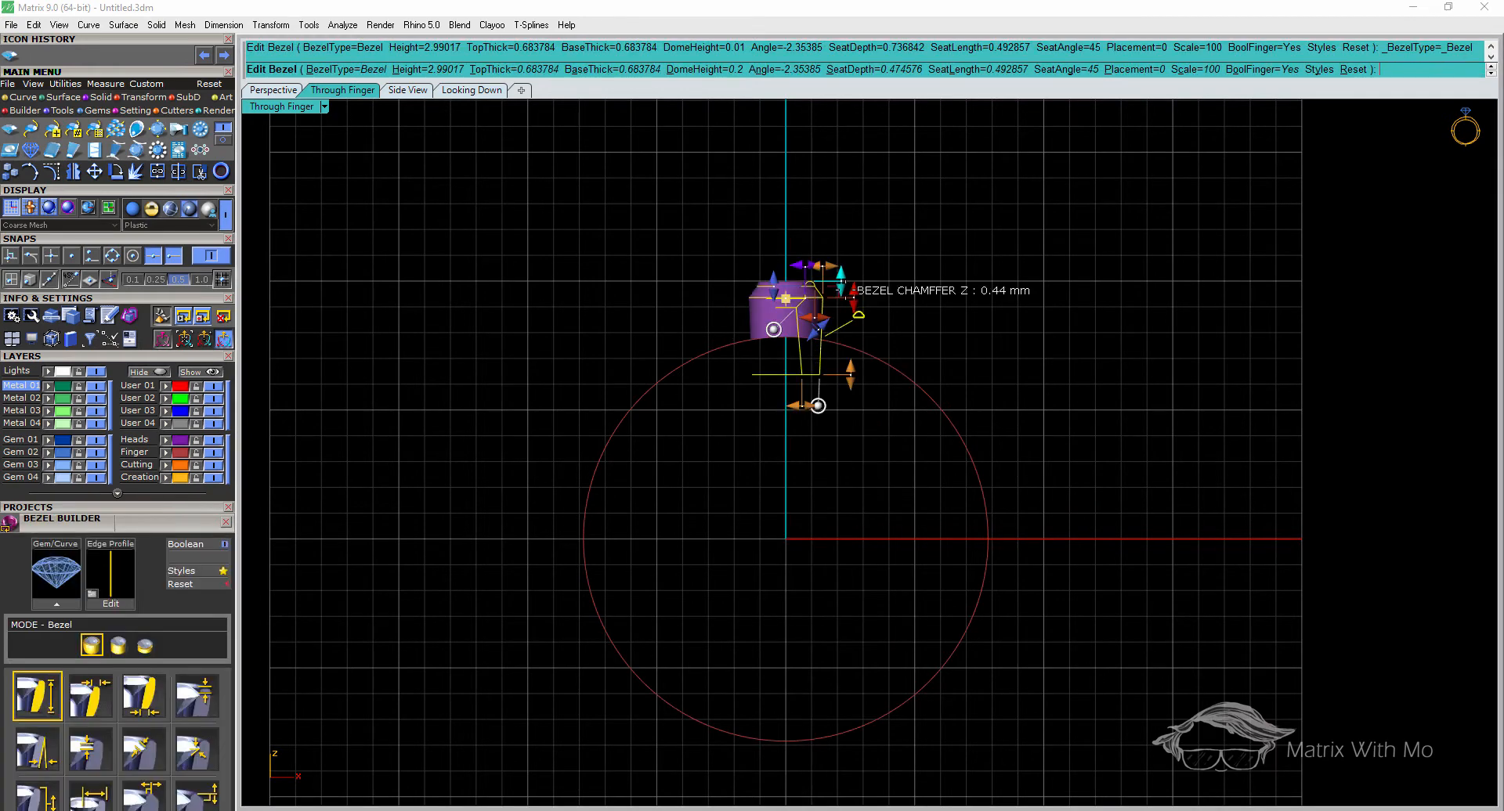
pyautogui.scroll(5, 848, 291)
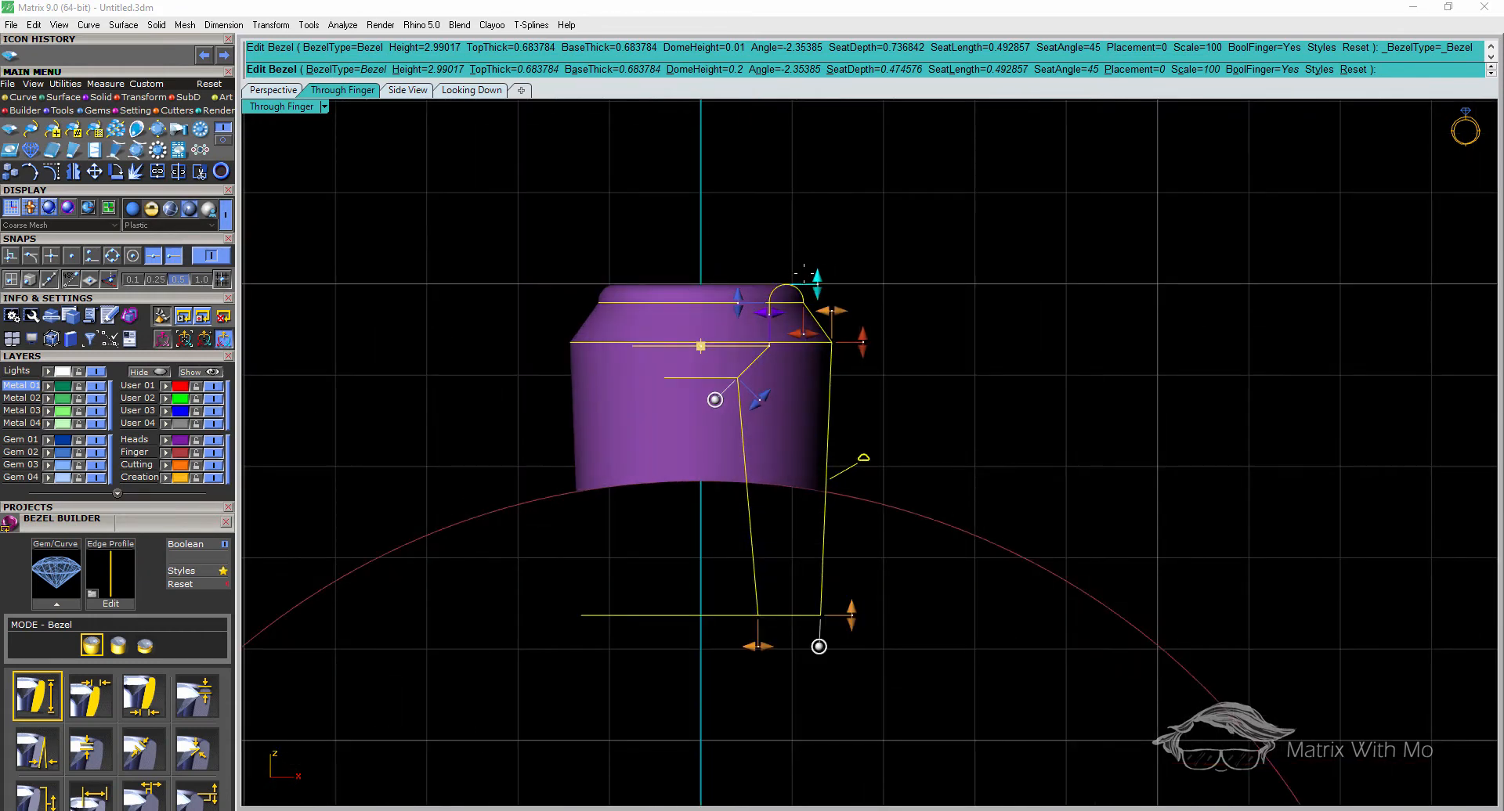
pyautogui.moveTo(817, 279)
pyautogui.moveTo(817, 279); pyautogui.dragTo(815, 296)
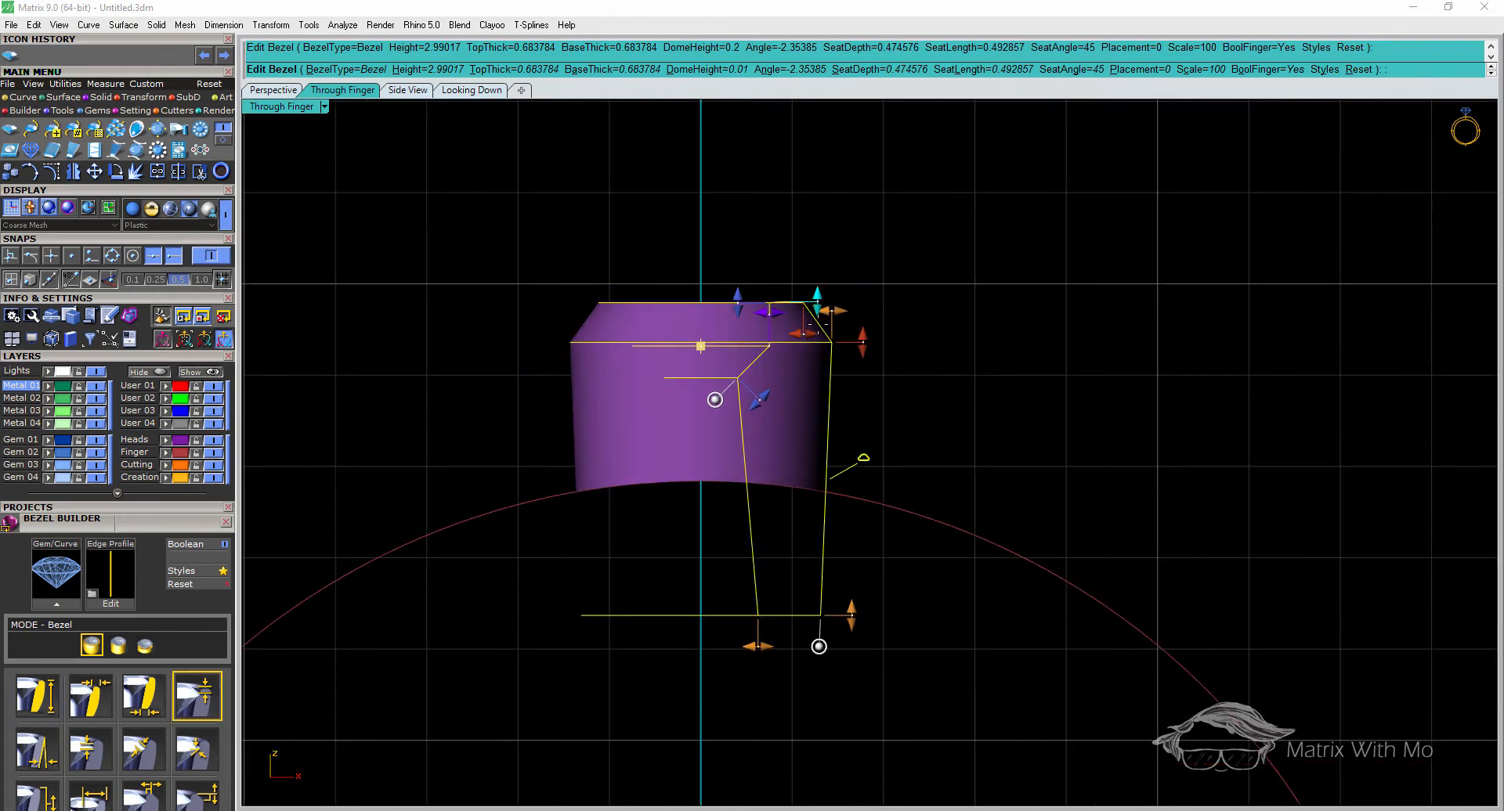
# Lower the bezel's rim to a seat depth of about 0.26 and reduce its top thickness to 0.5 mm
pyautogui.scroll(4, 800, 326)
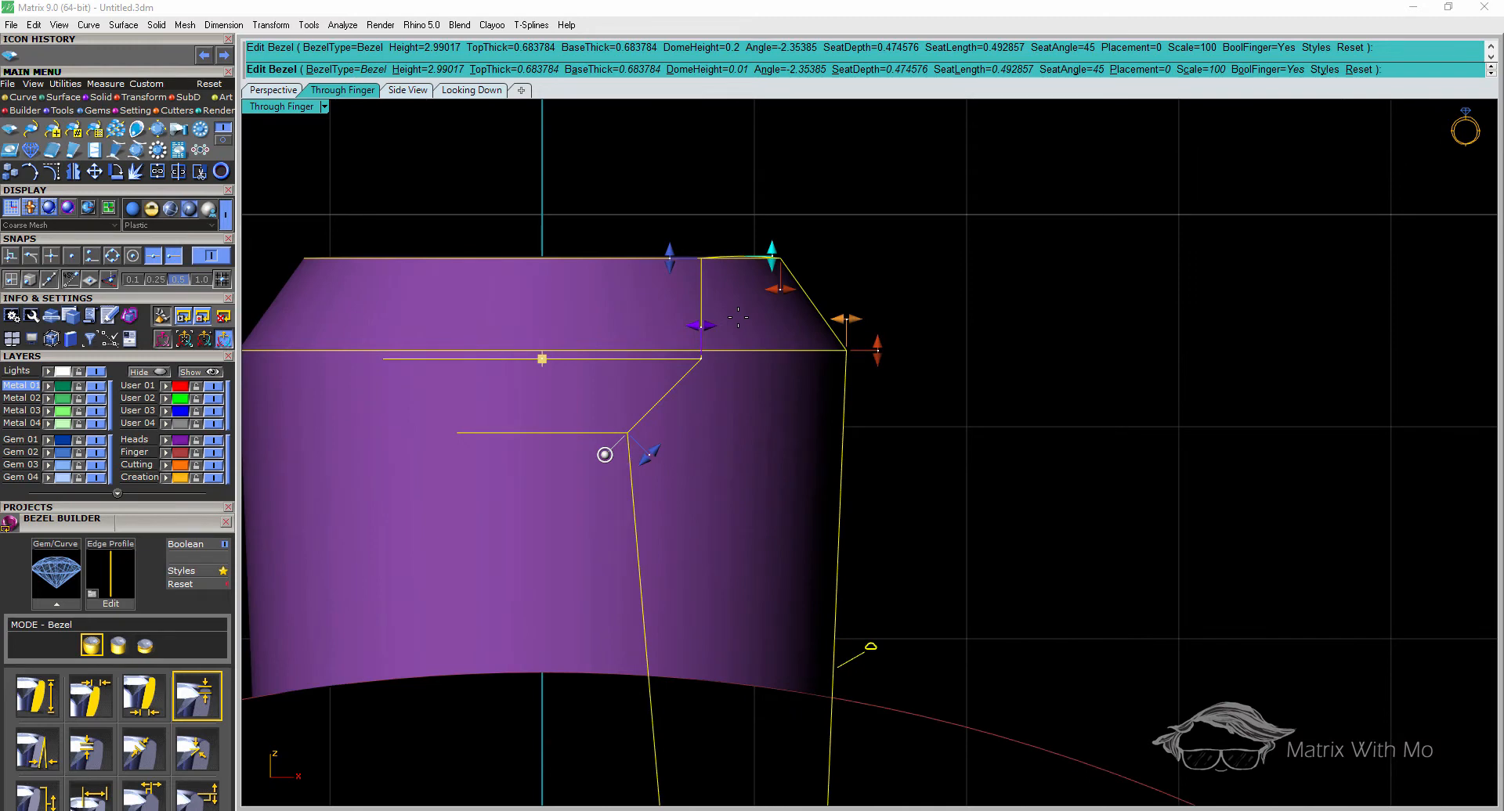
pyautogui.moveTo(672, 258); pyautogui.dragTo(653, 302)
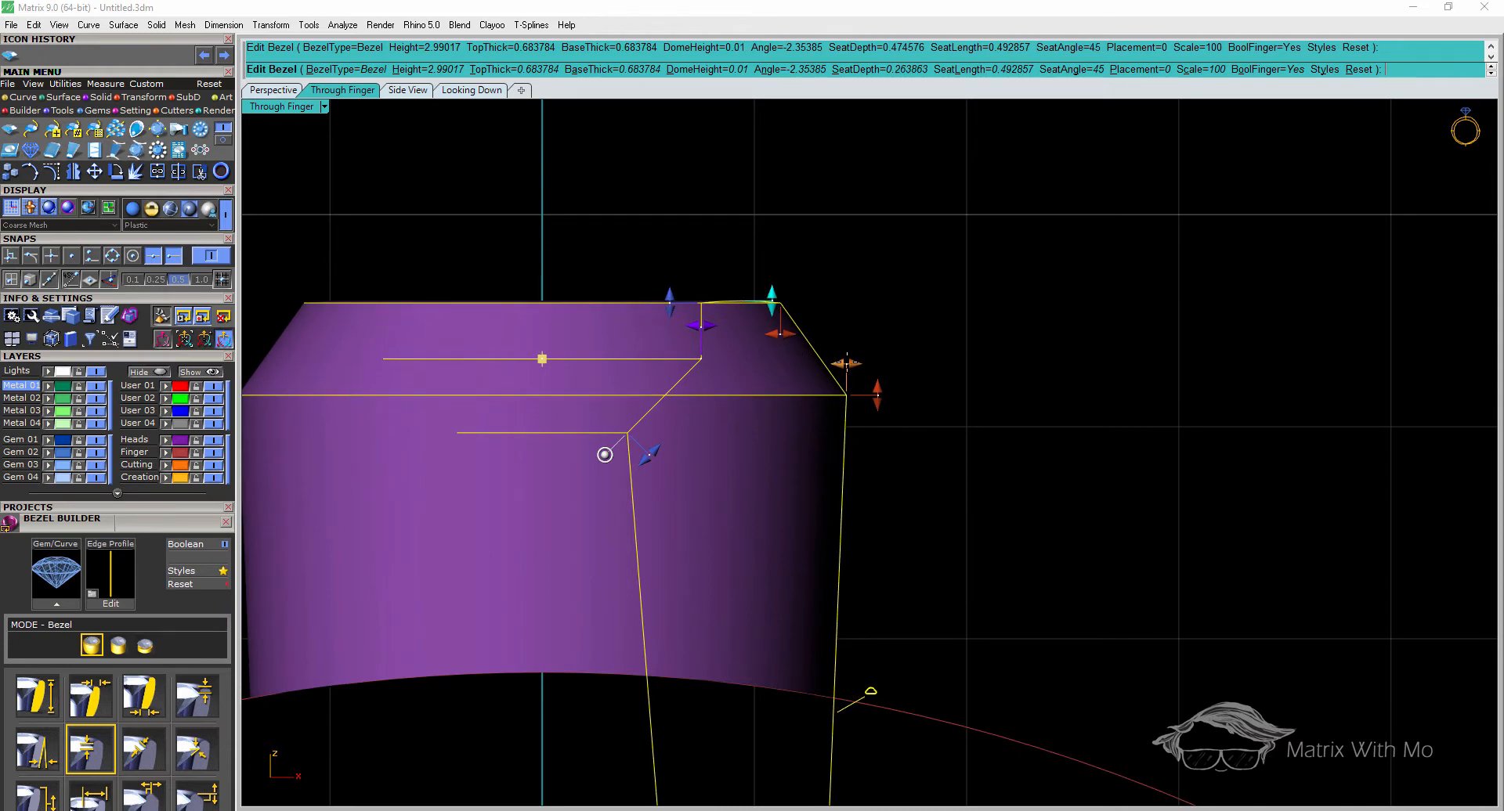
pyautogui.moveTo(848, 364)
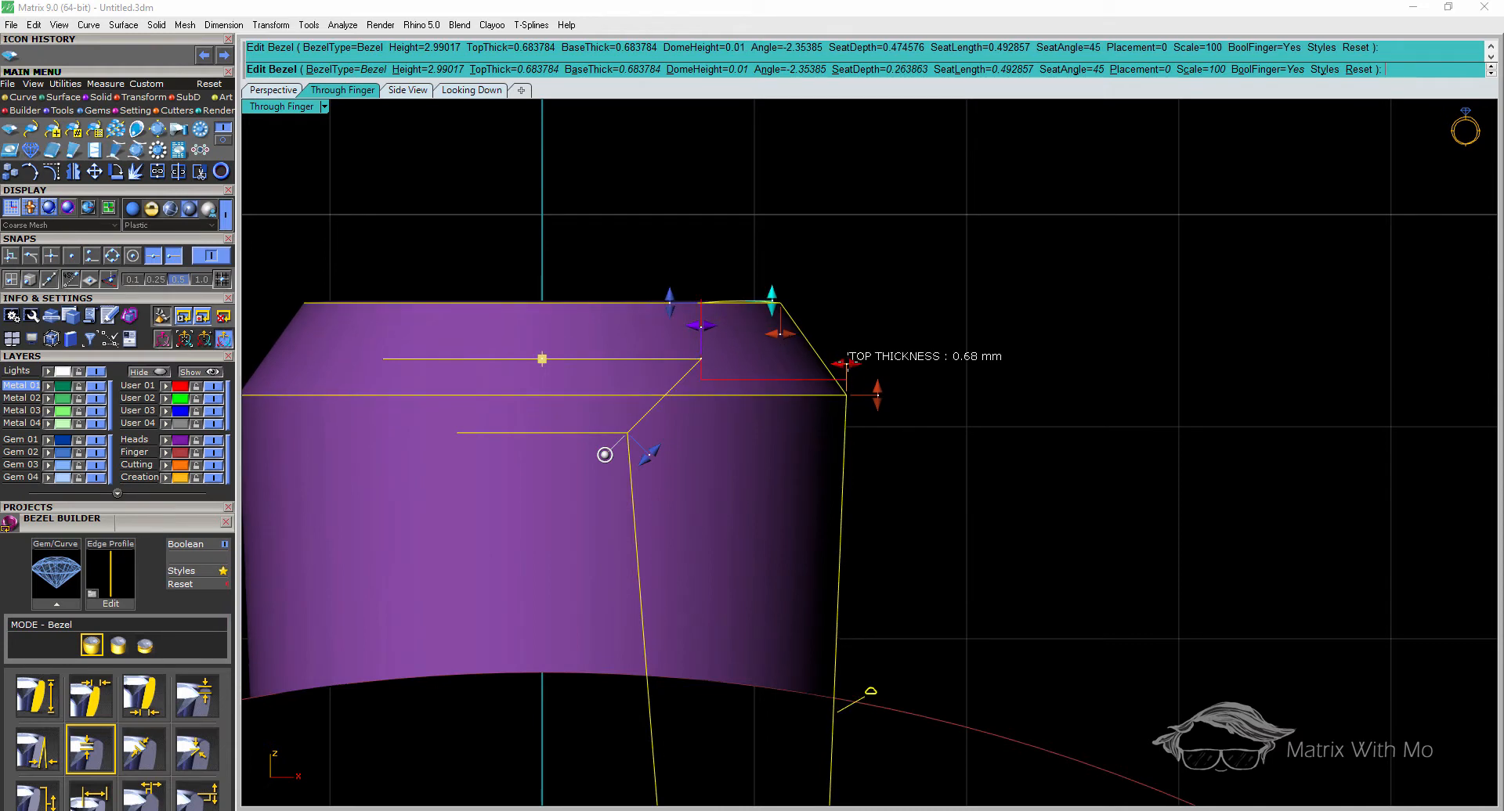
pyautogui.moveTo(848, 363); pyautogui.dragTo(831, 364)
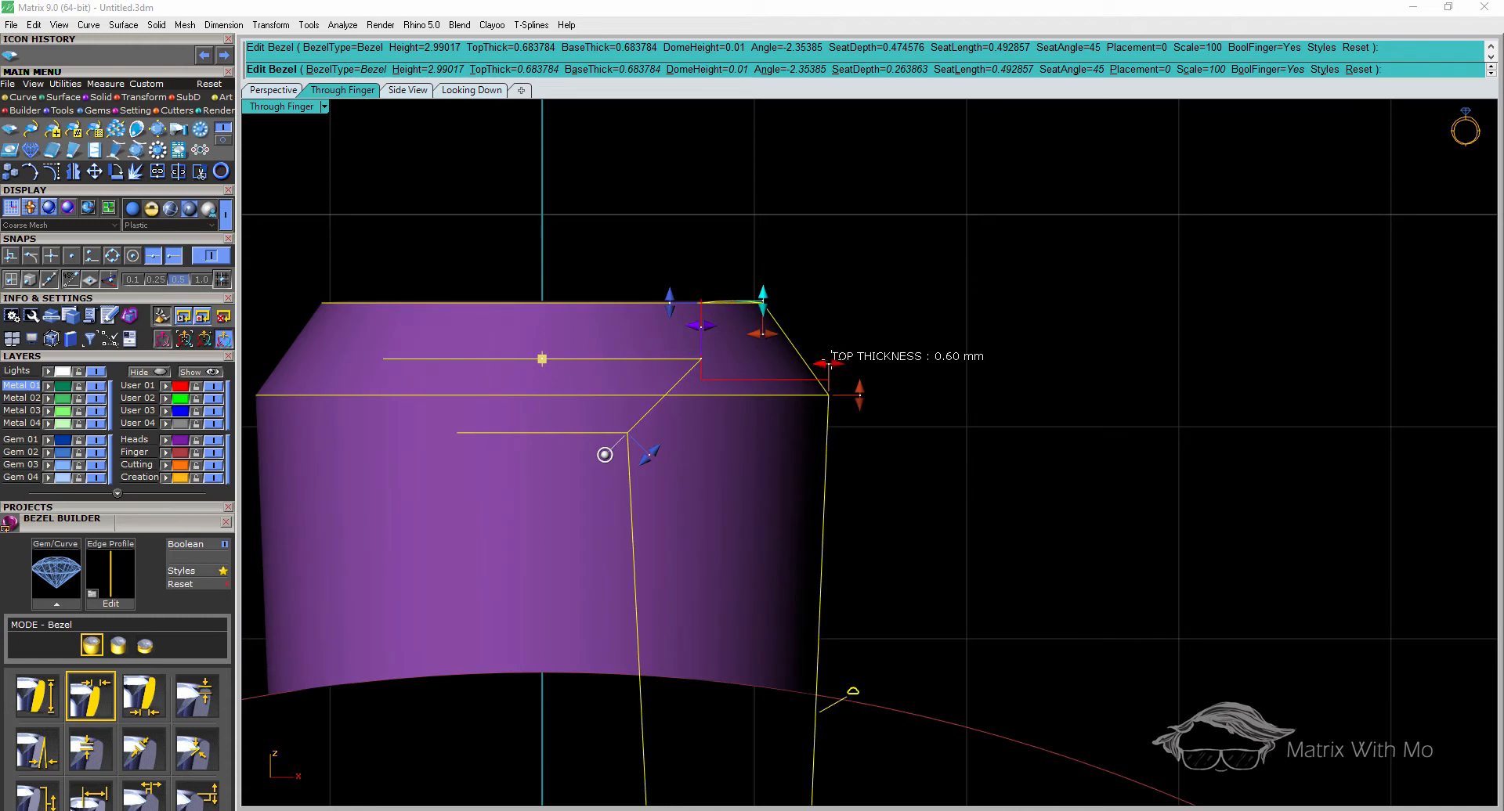
pyautogui.moveTo(824, 361); pyautogui.dragTo(808, 363)
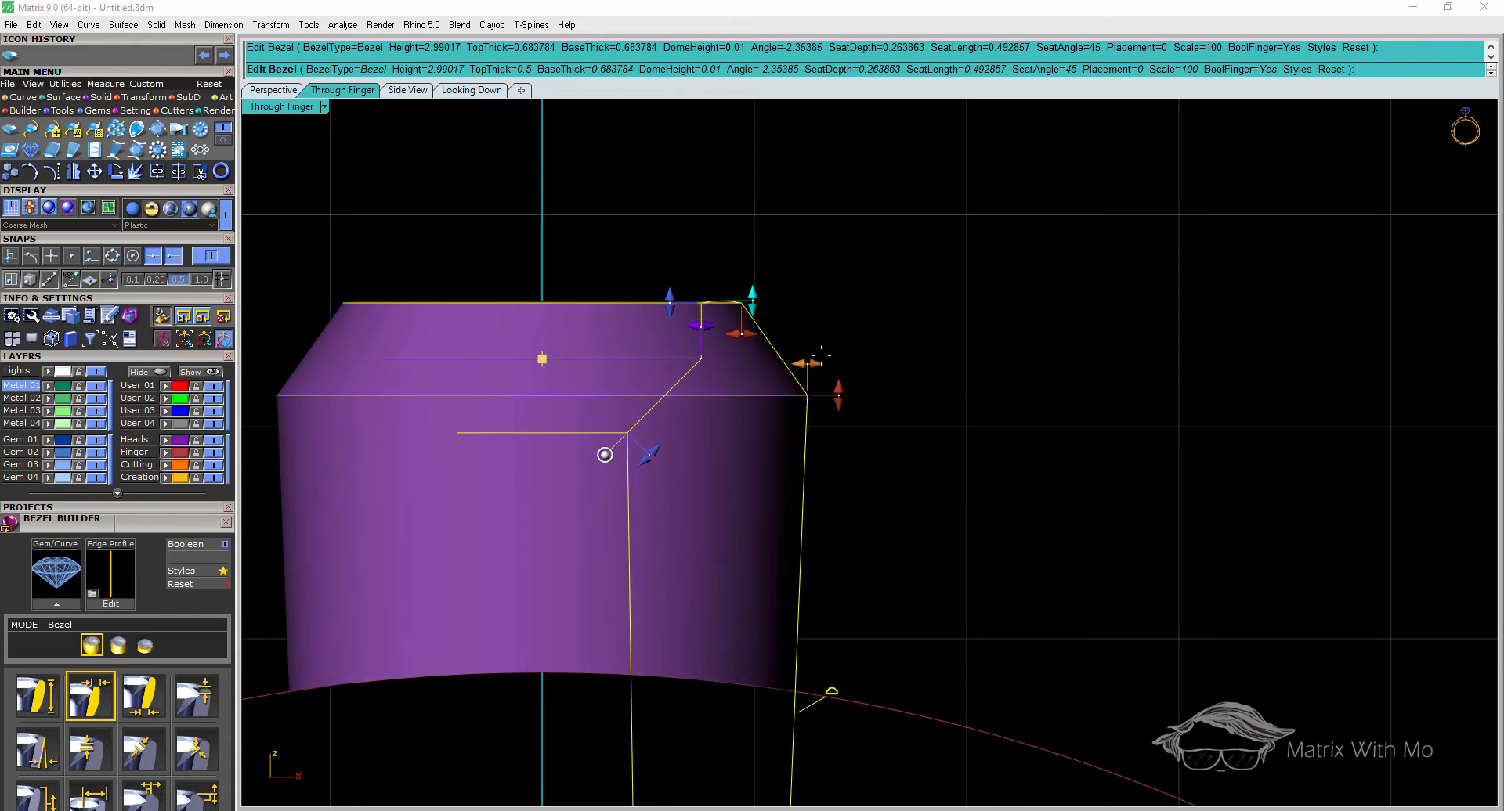
# Remove the bezel's outer chamfer by raising its lower edge to the rim and extending the flat top out to the outer wall
pyautogui.moveTo(836, 394)
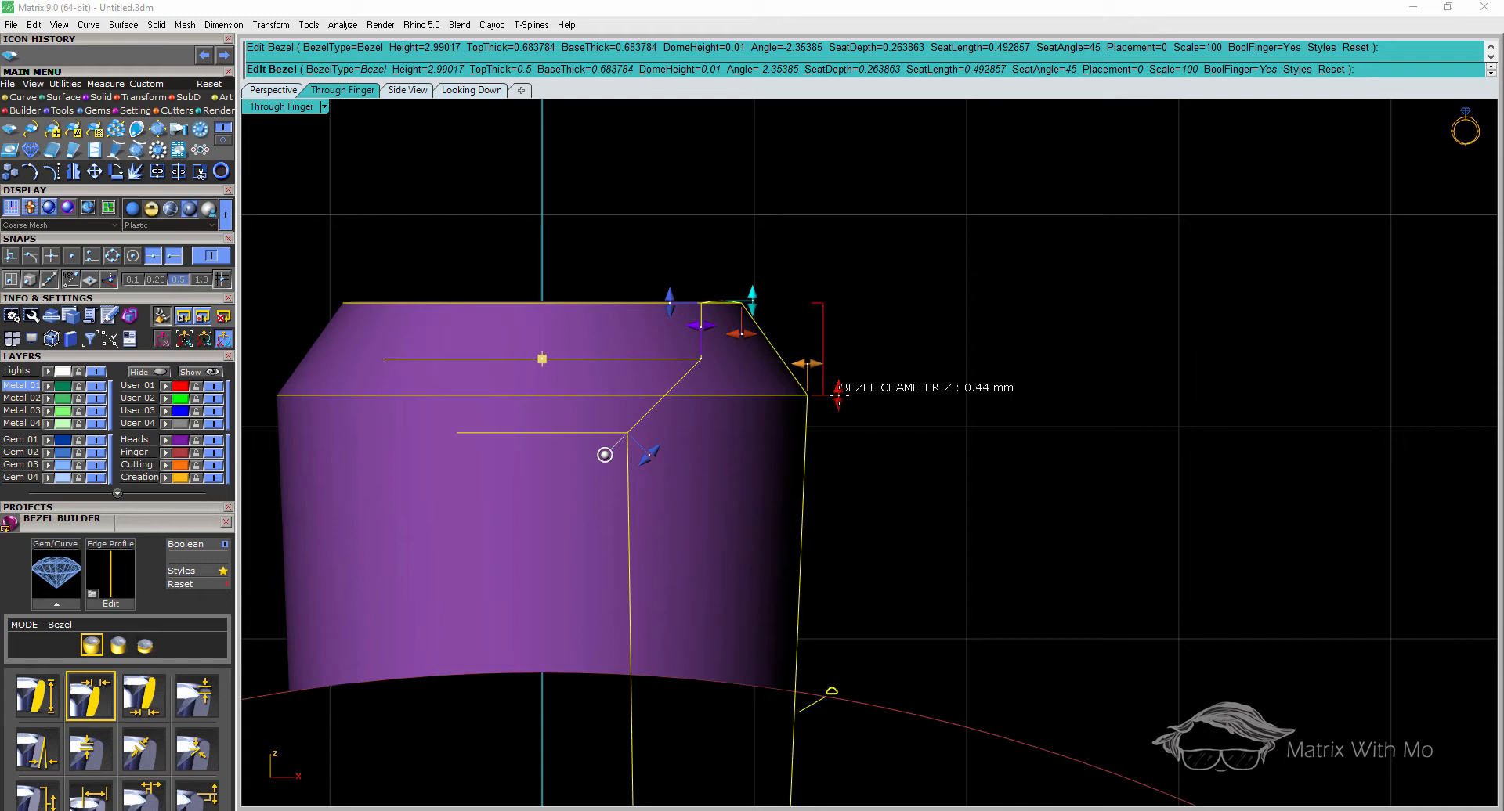
pyautogui.moveTo(837, 394); pyautogui.dragTo(827, 299)
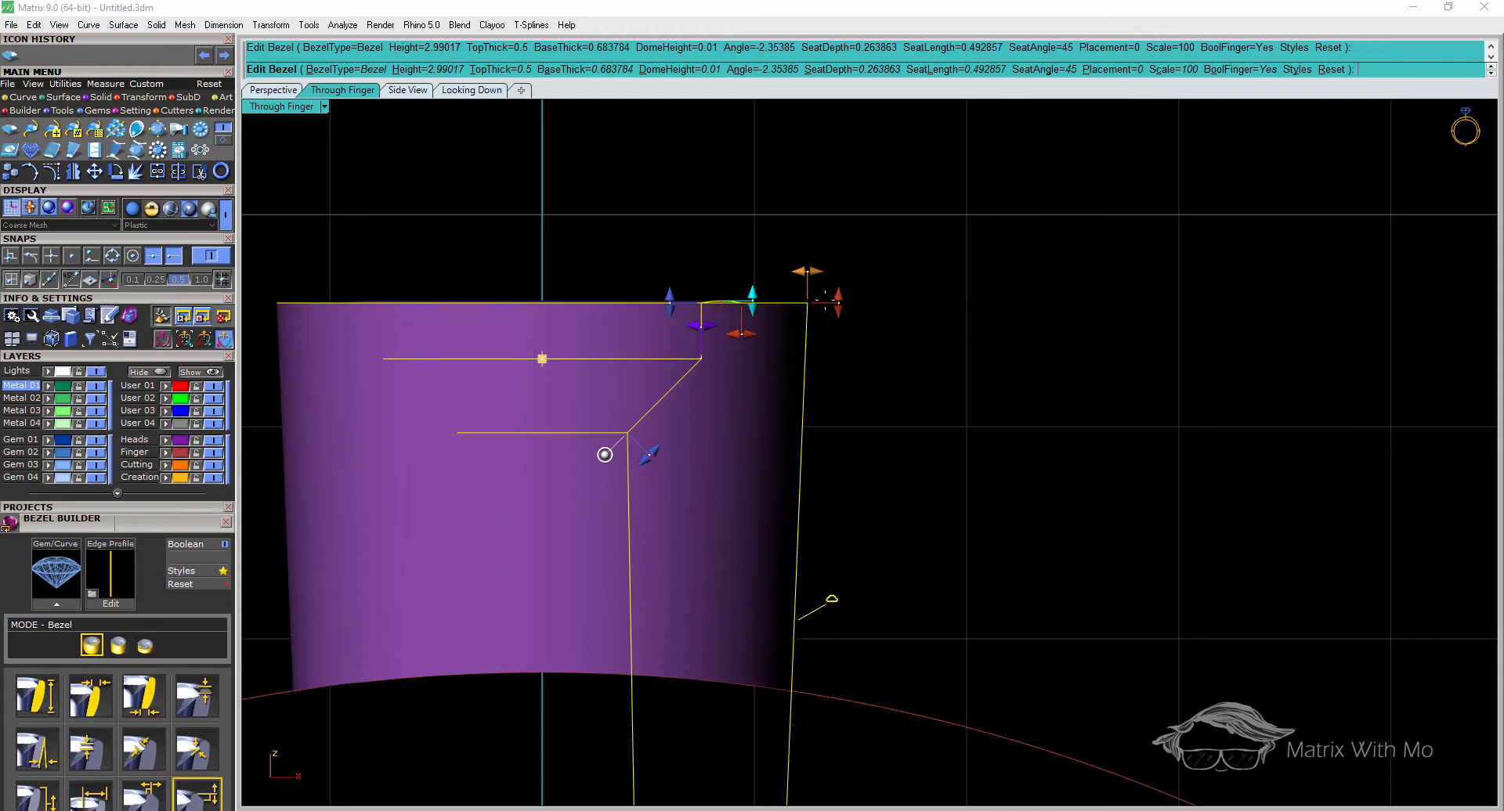
pyautogui.moveTo(742, 334); pyautogui.dragTo(834, 335)
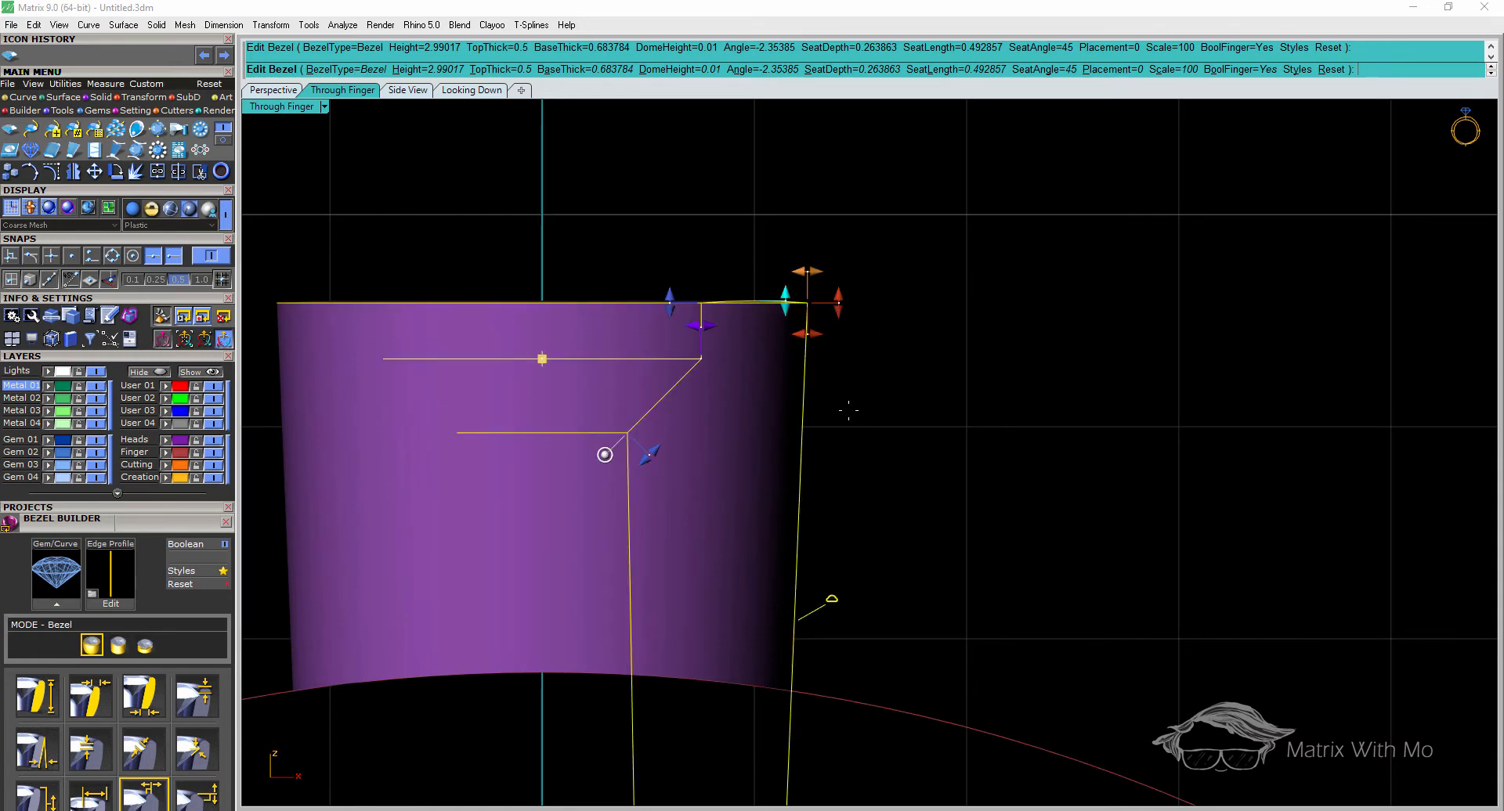
# Taper the bezel wall to an angle of -5°, reduce its base thickness to 0.5 mm, and build the bezel
pyautogui.scroll(-3, 848, 409)
pyautogui.scroll(-4, 844, 365)
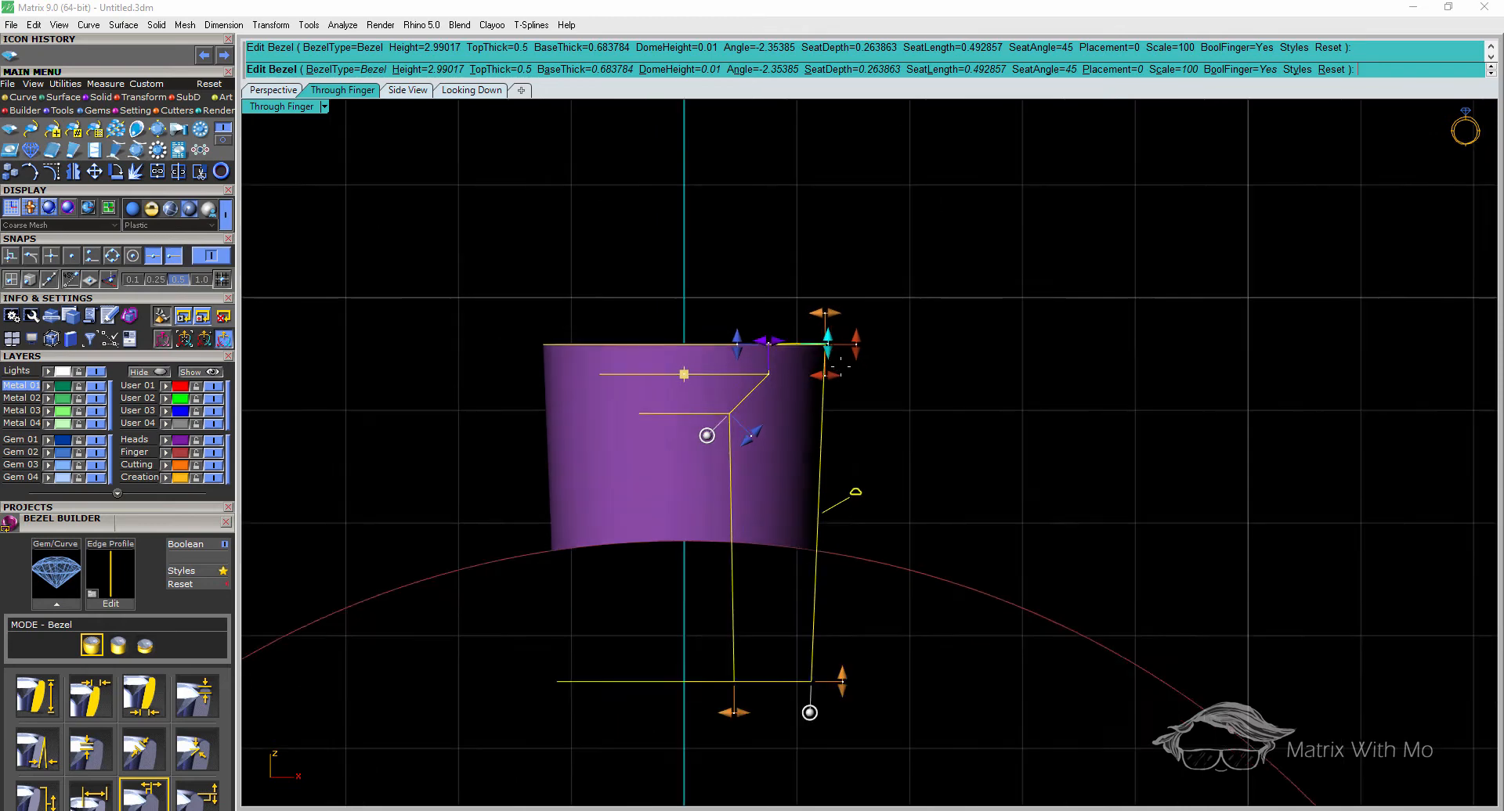
pyautogui.scroll(4, 821, 547)
pyautogui.moveTo(822, 547)
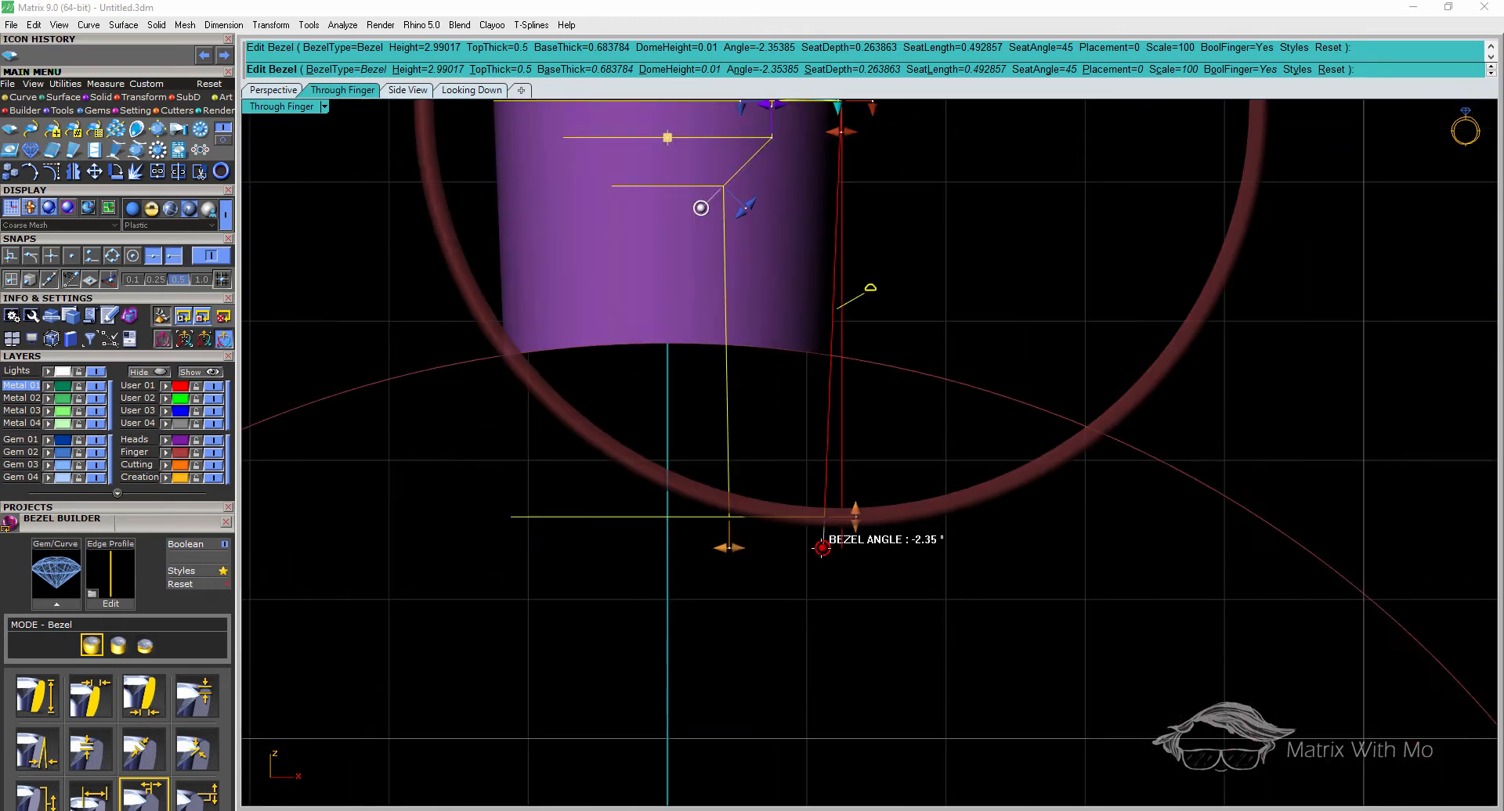
pyautogui.moveTo(822, 547)
pyautogui.mouseDown()
pyautogui.moveTo(802, 547)
pyautogui.moveTo(815, 547)
pyautogui.mouseUp()
pyautogui.moveTo(899, 420); pyautogui.dragTo(905, 486, button='right')
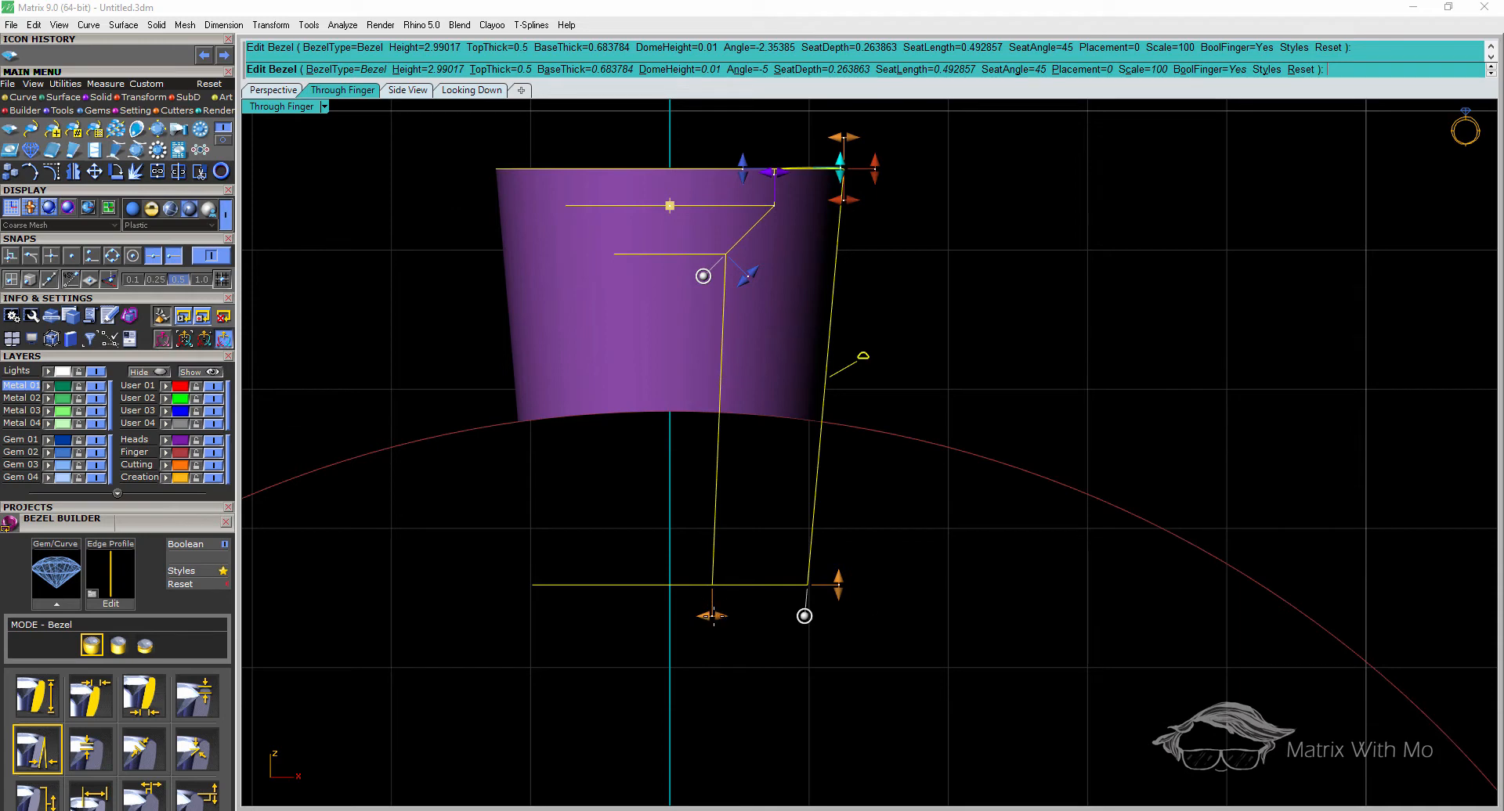
pyautogui.moveTo(712, 616); pyautogui.dragTo(737, 616)
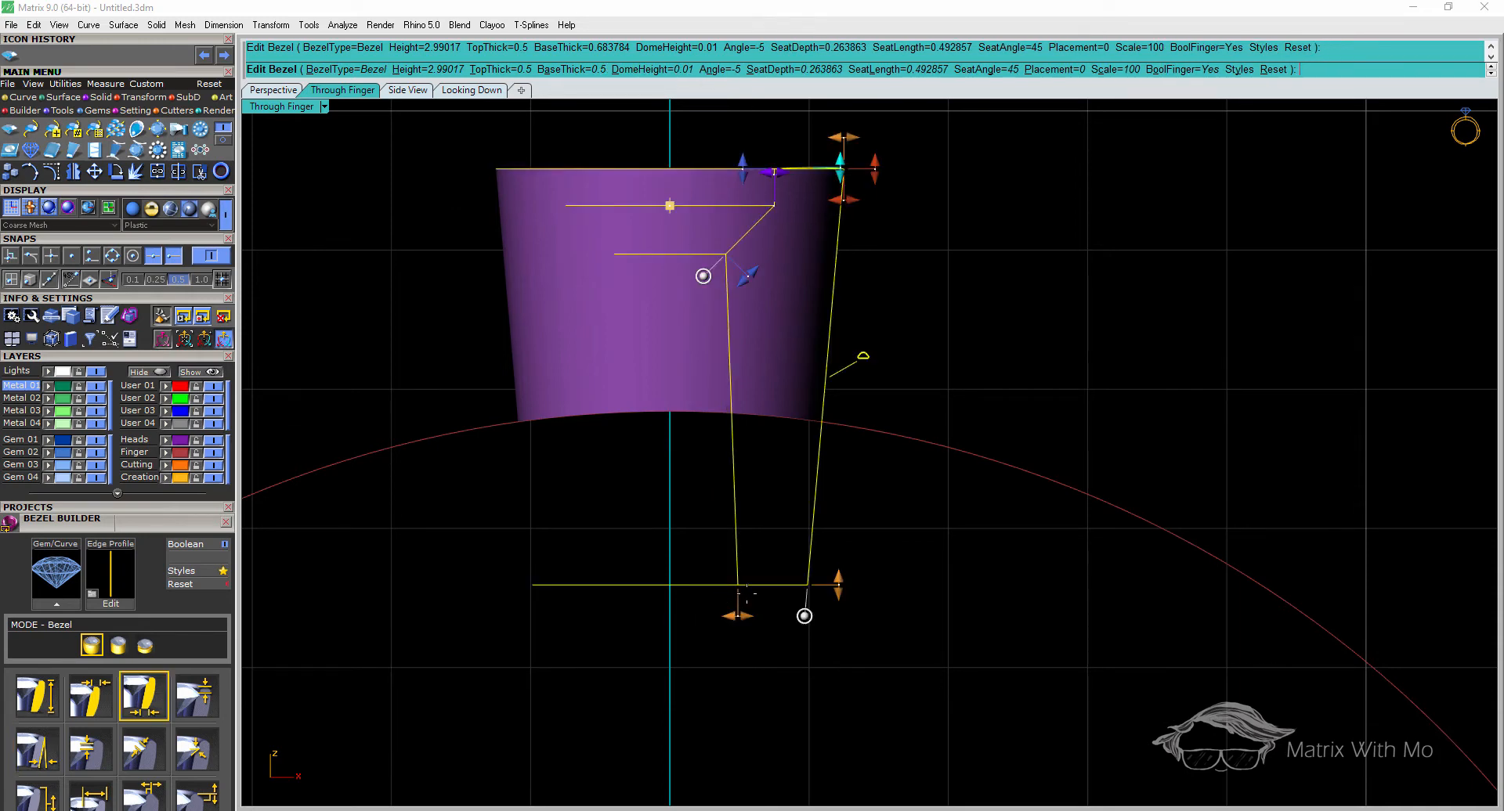
pyautogui.rightClick(757, 544)
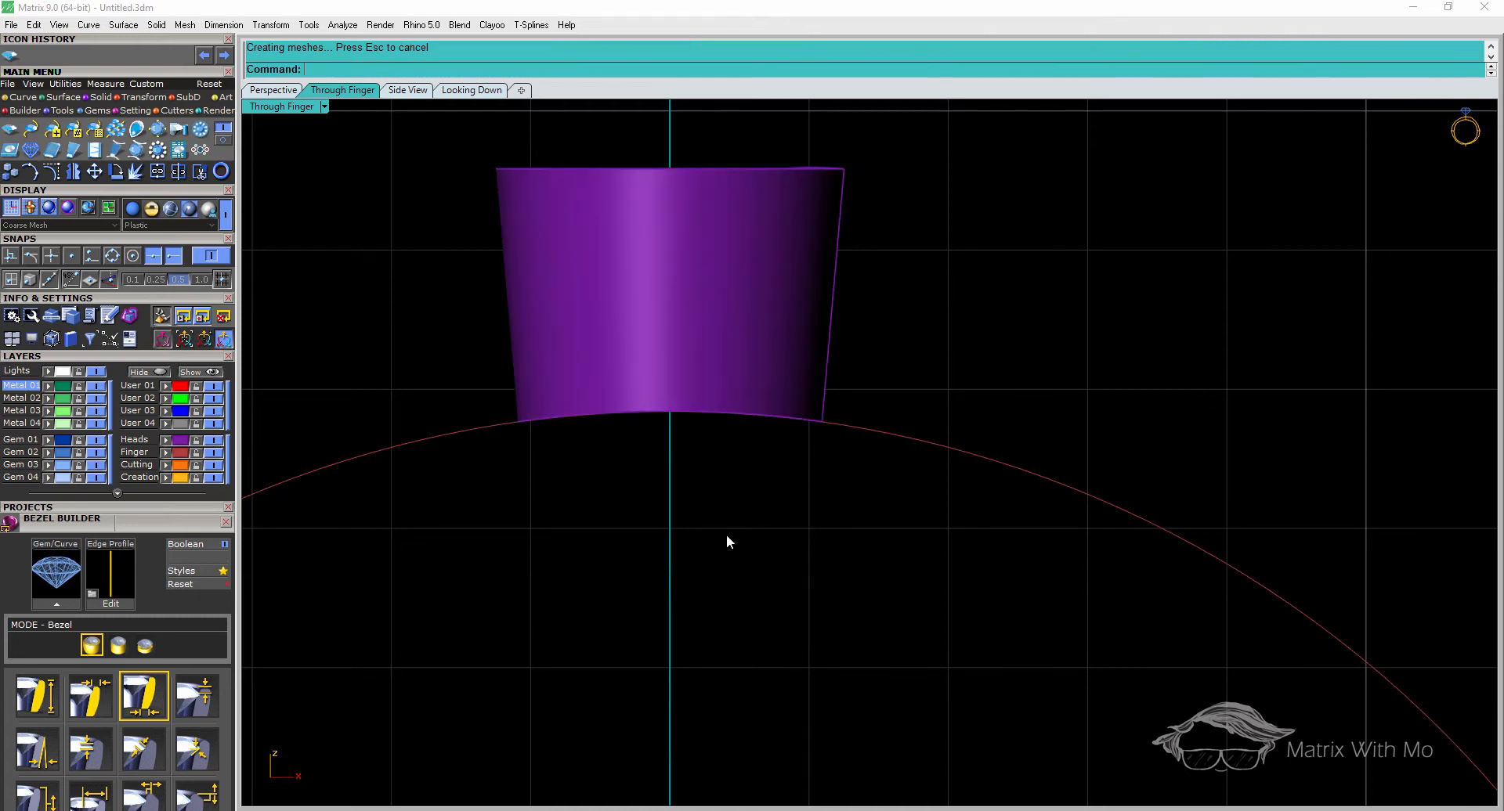
# Polar array the diamond and bezel around 0,0,0 in the through-finger view, with 8 items filling 360°
pyautogui.scroll(-20, 700, 514)
pyautogui.moveTo(718, 568); pyautogui.dragTo(792, 438, button='right')
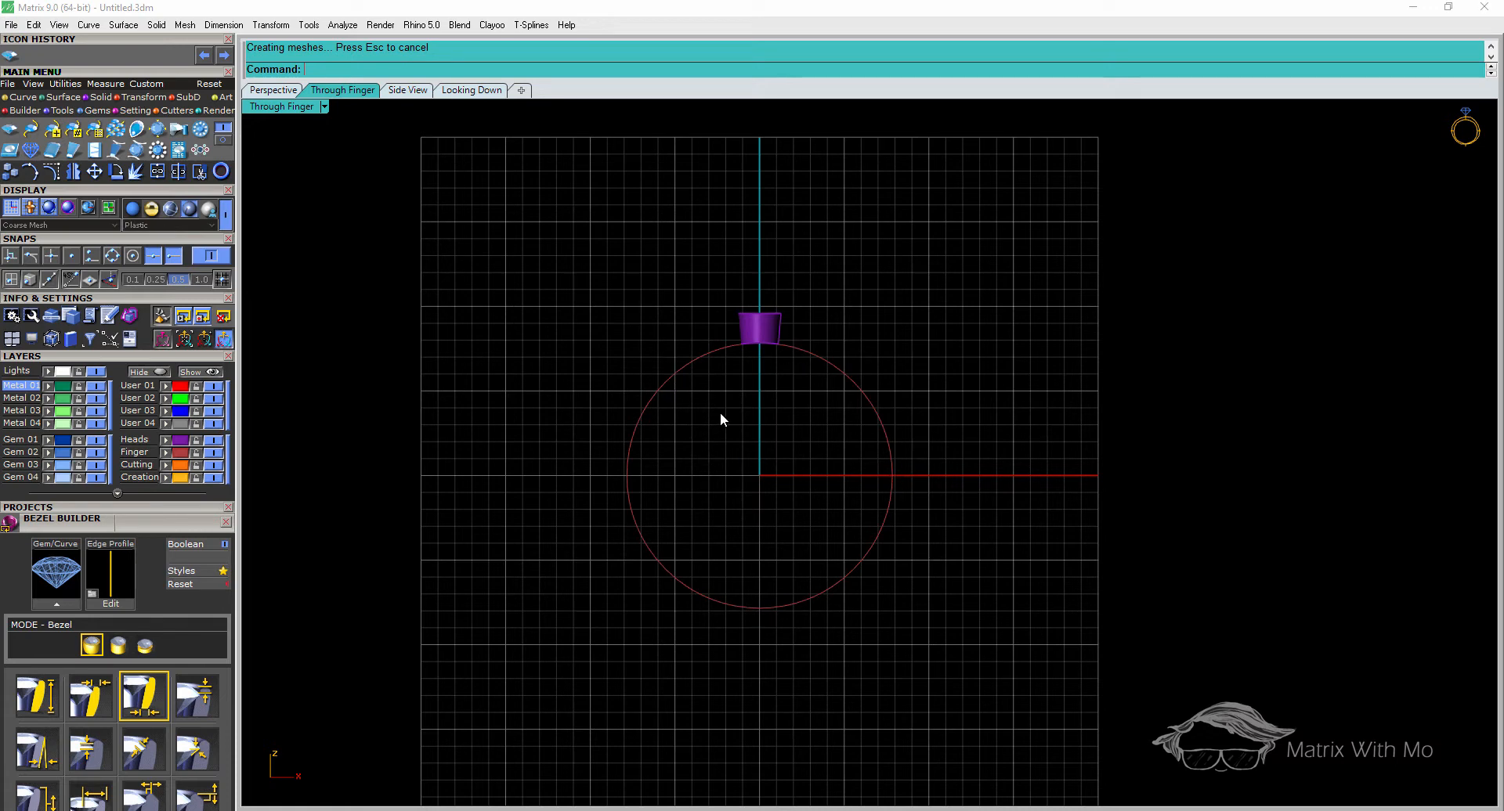
pyautogui.moveTo(692, 262); pyautogui.dragTo(832, 429)
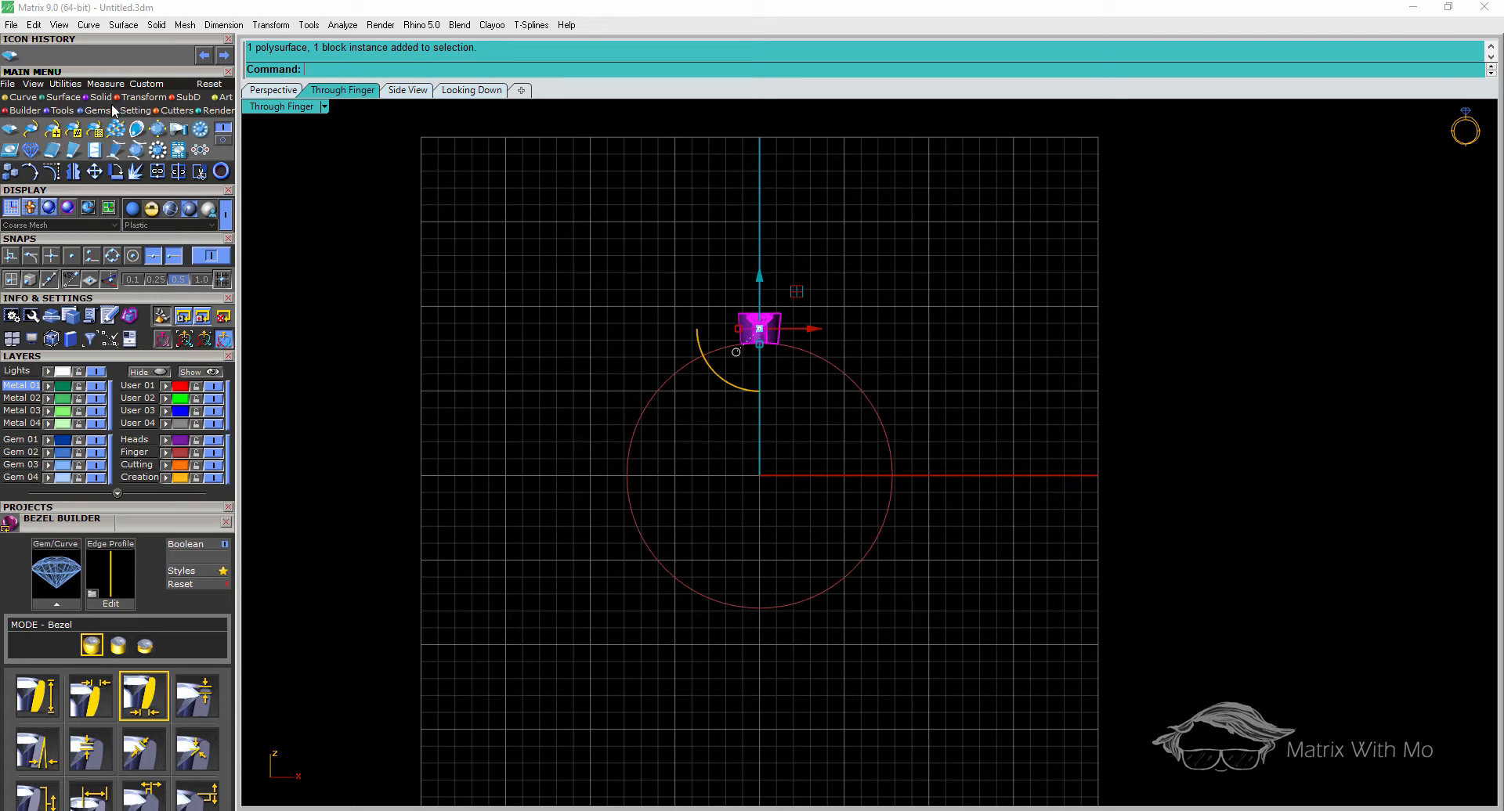
pyautogui.click(176, 111)
pyautogui.click(179, 130)
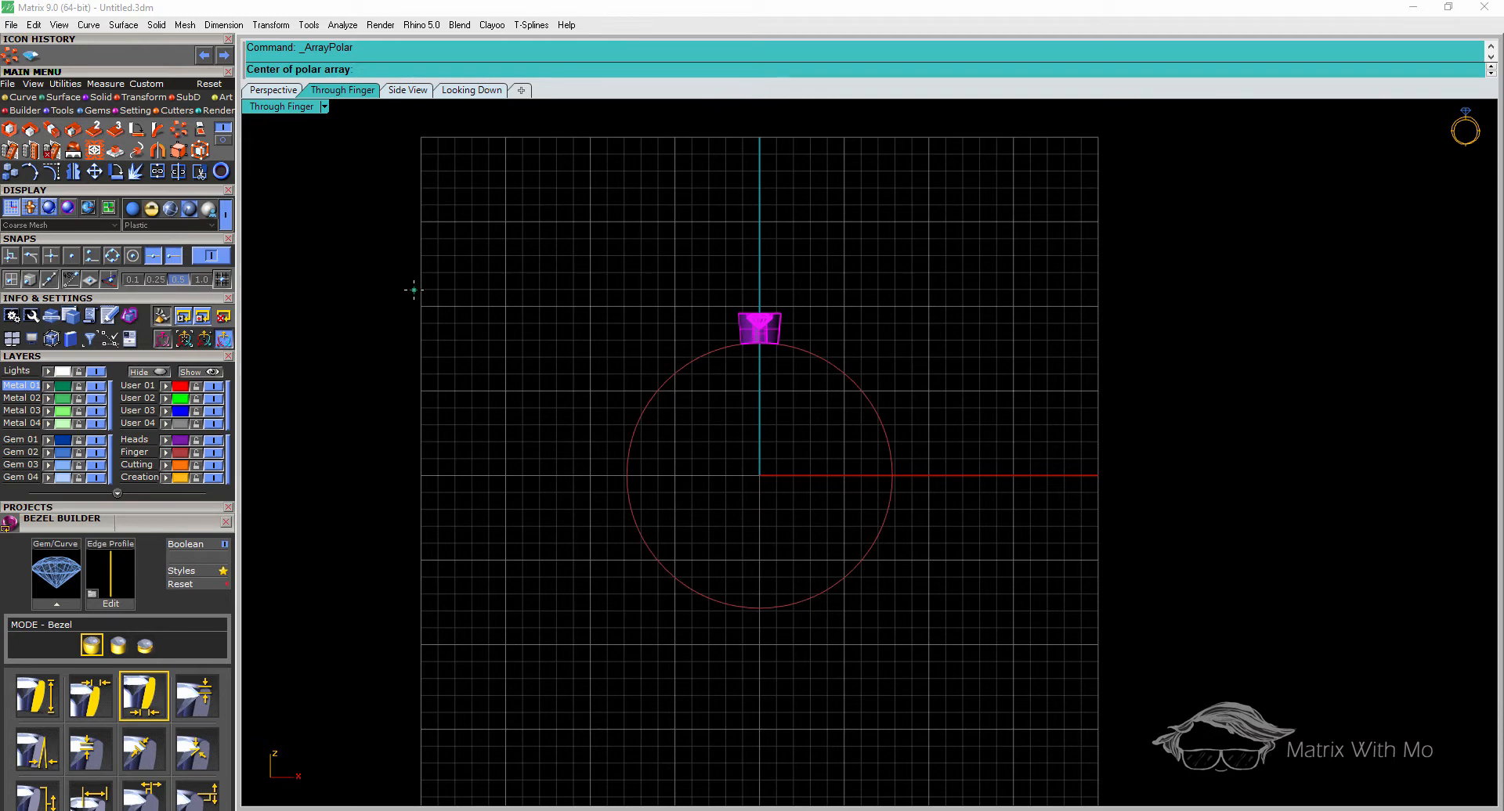
pyautogui.write('0,0,0')
pyautogui.press('Return')
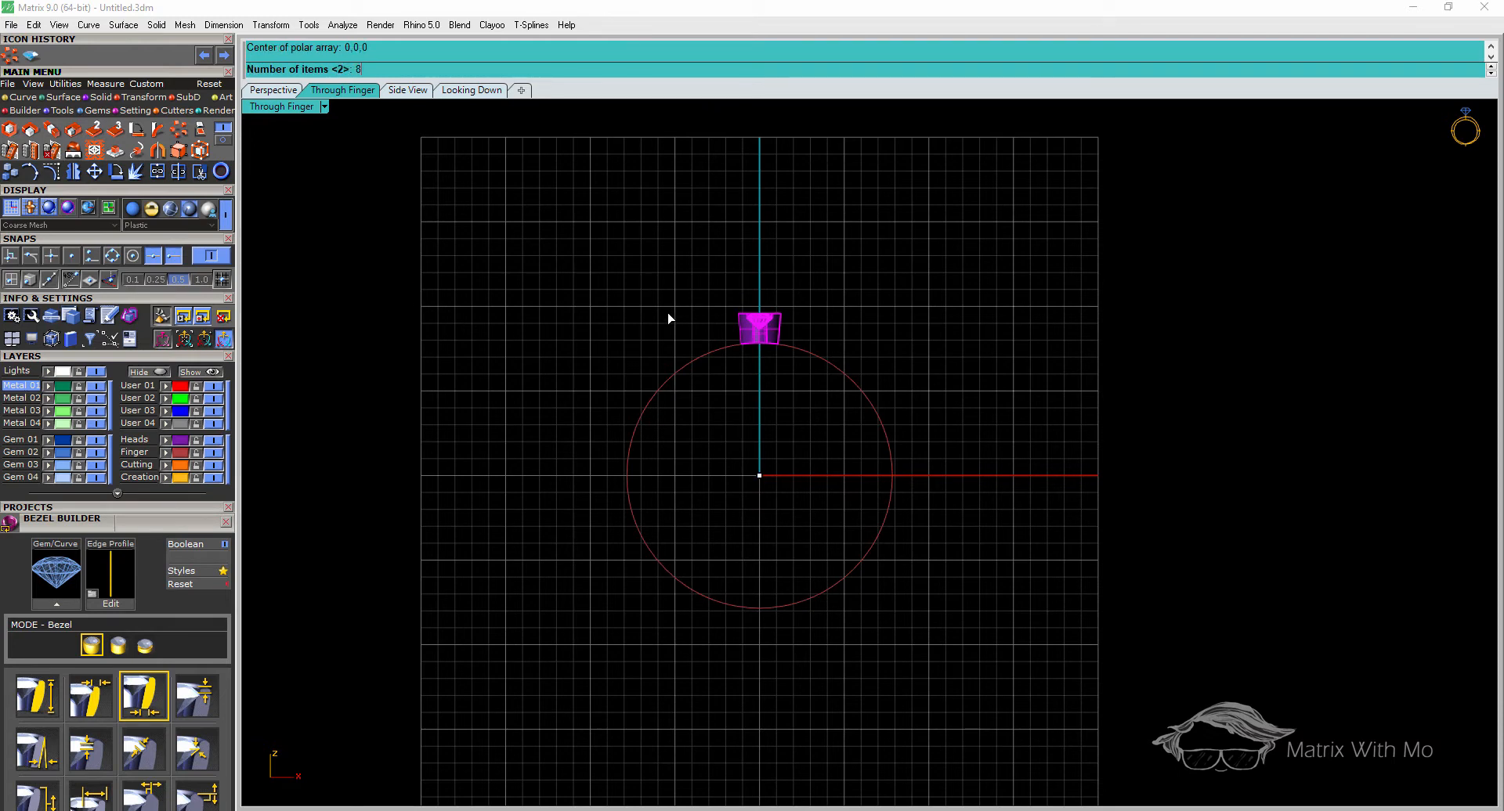
pyautogui.write('8')
pyautogui.press('Return')
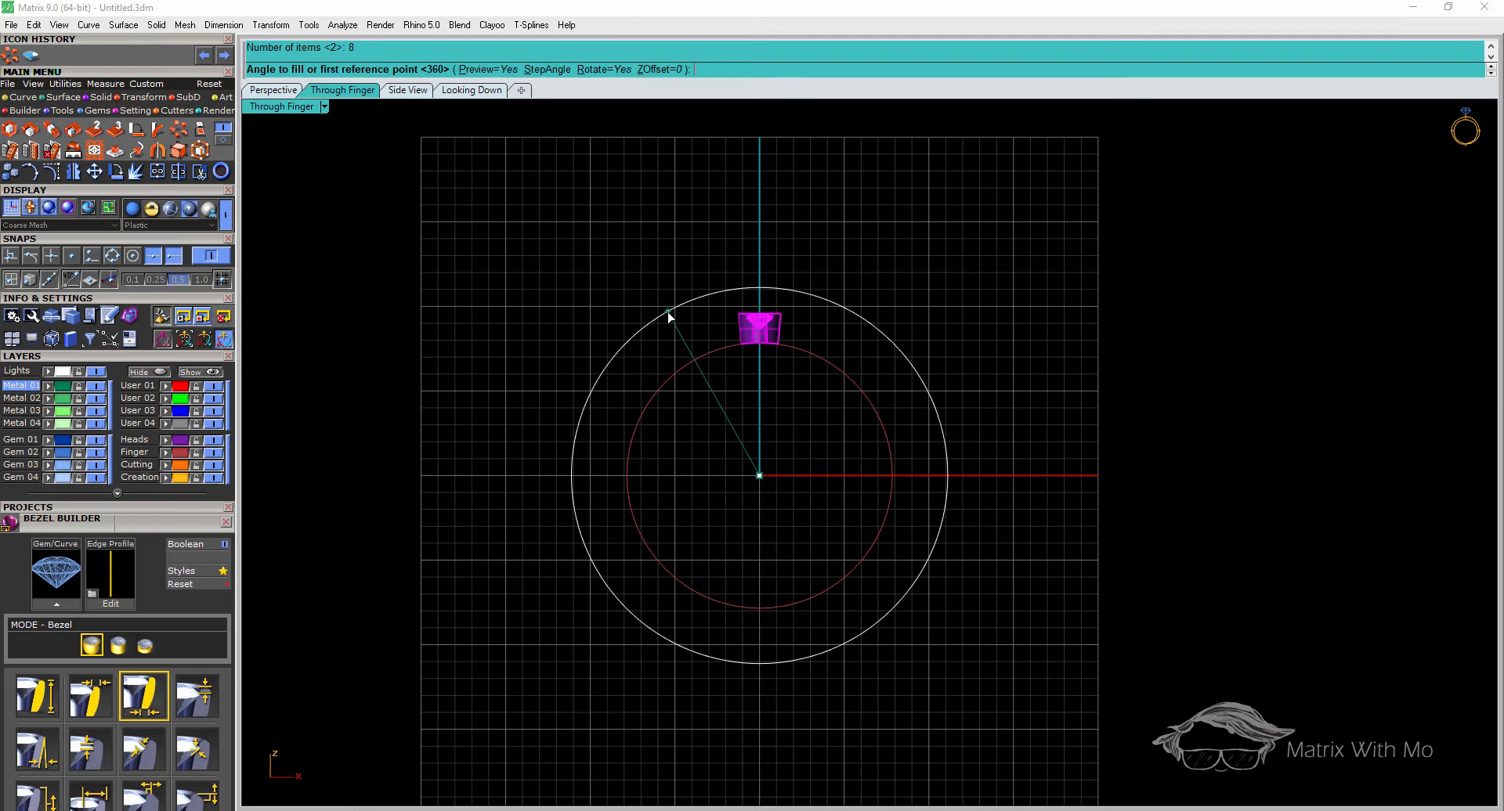
pyautogui.press('Return')
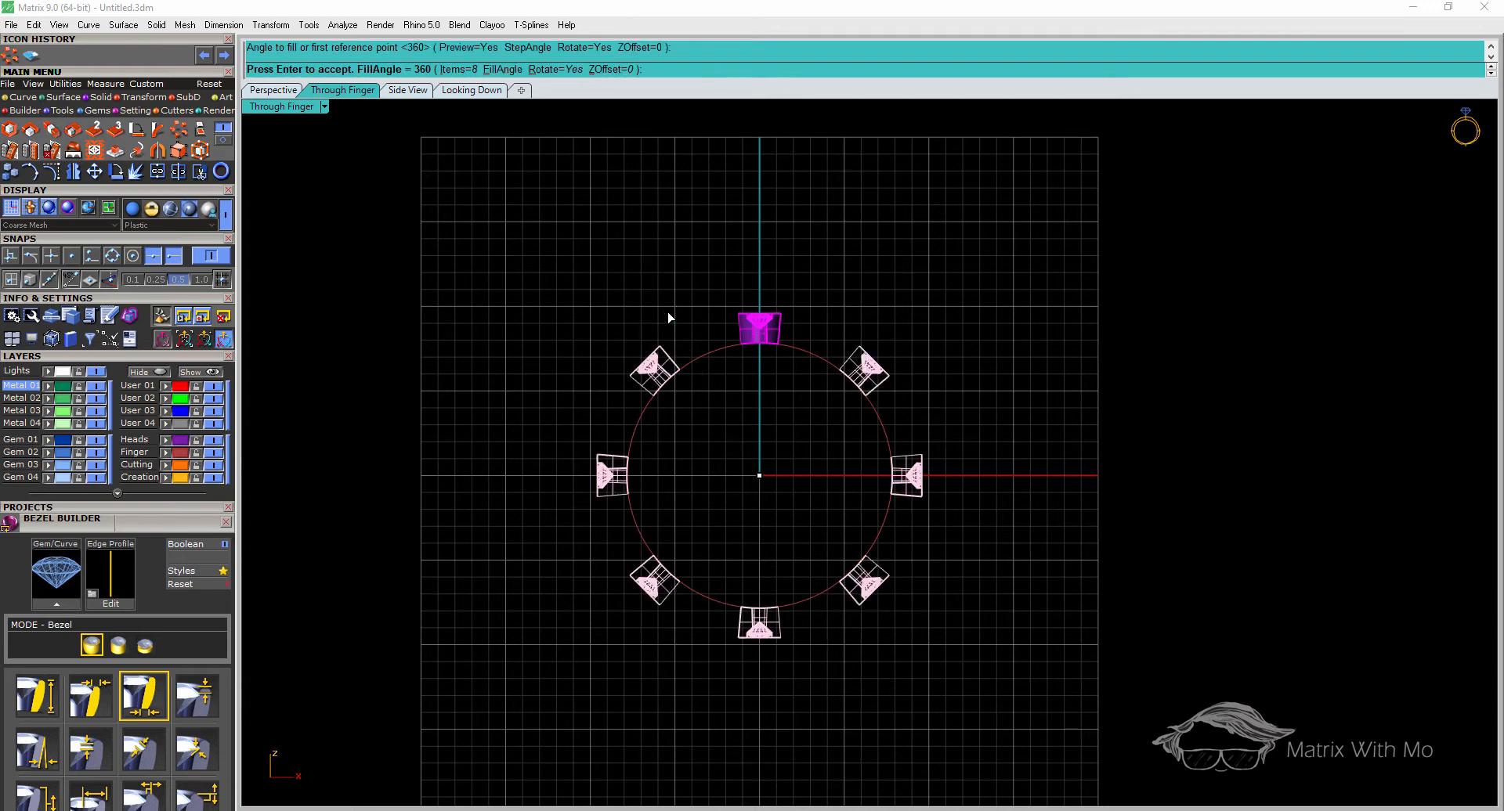
pyautogui.press('Return')
pyautogui.click(657, 289)
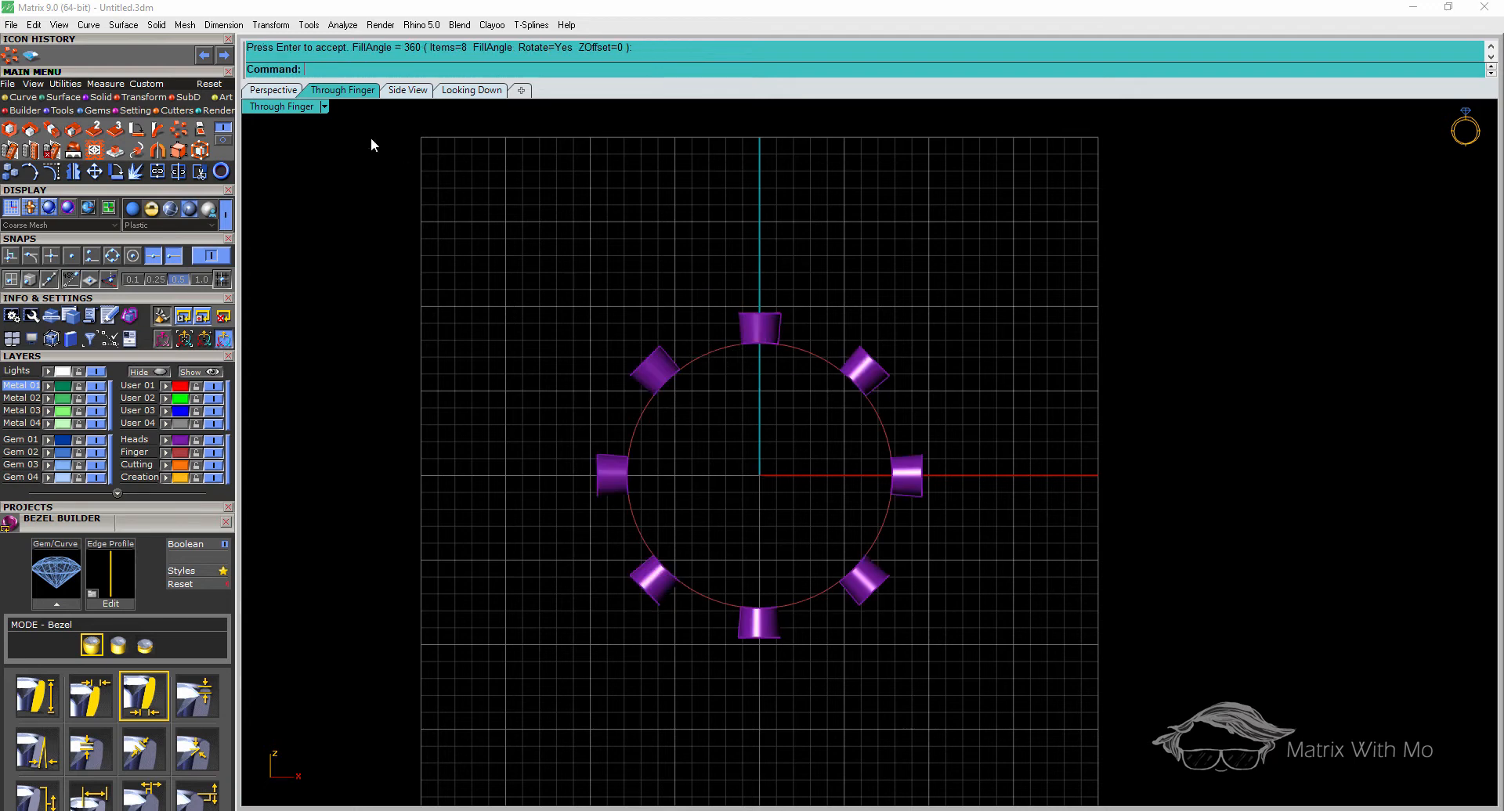
# Measure the gap between the top bezel and its left neighbour with an aligned dimension, from outer corner to outer corner
pyautogui.click(107, 88)
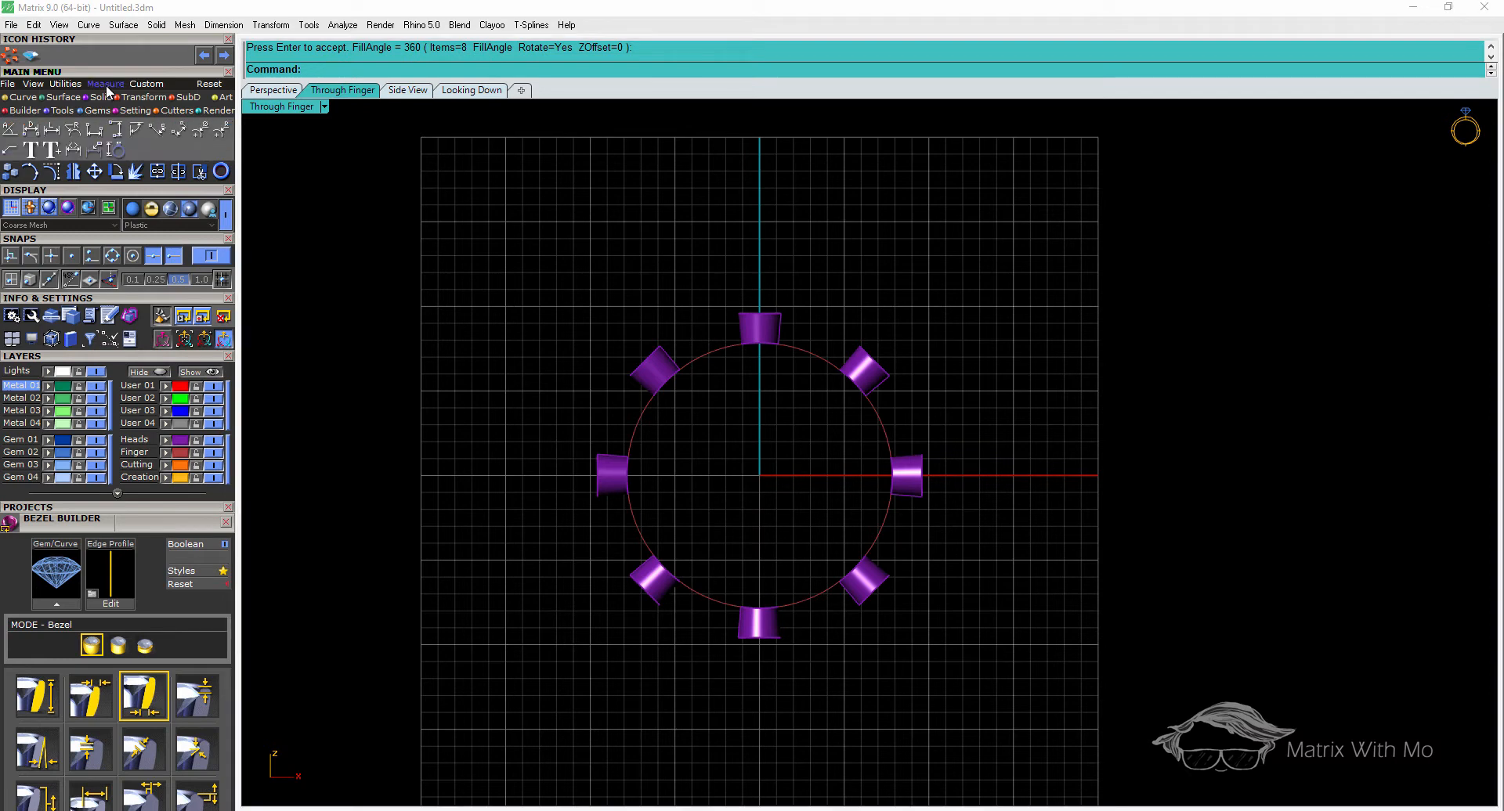
pyautogui.click(179, 132)
pyautogui.scroll(4, 686, 323)
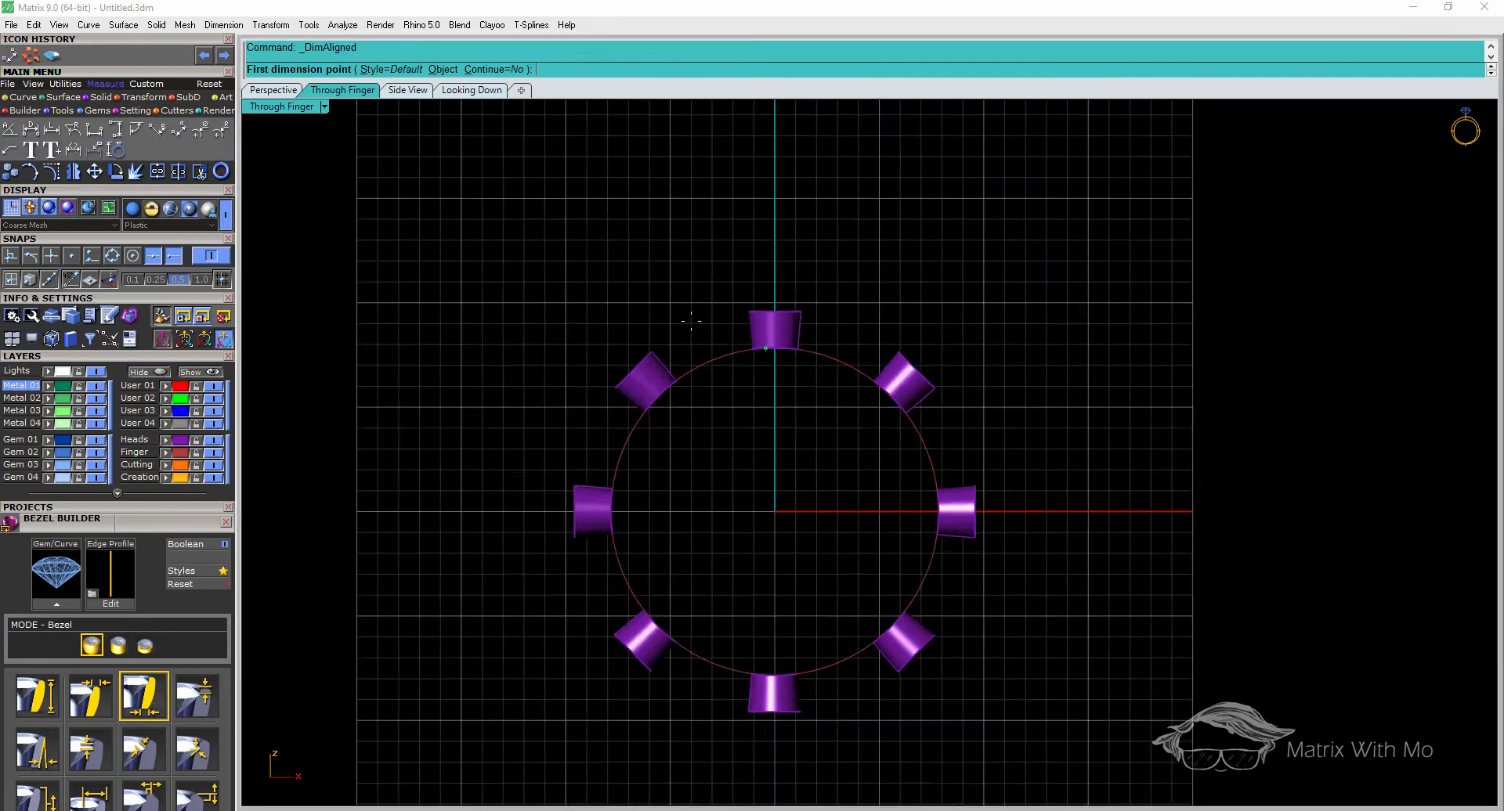
pyautogui.click(632, 358)
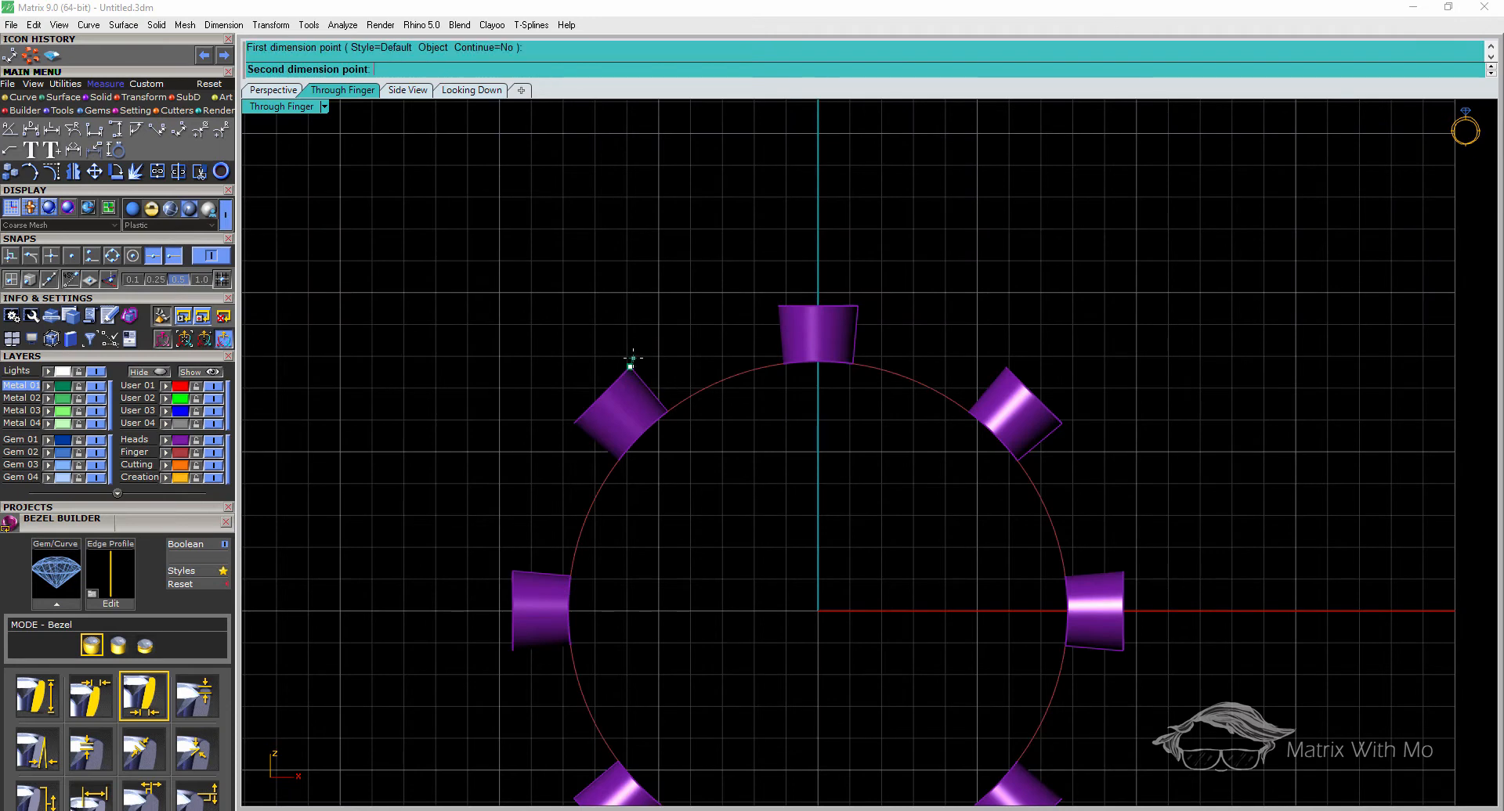
pyautogui.click(779, 306)
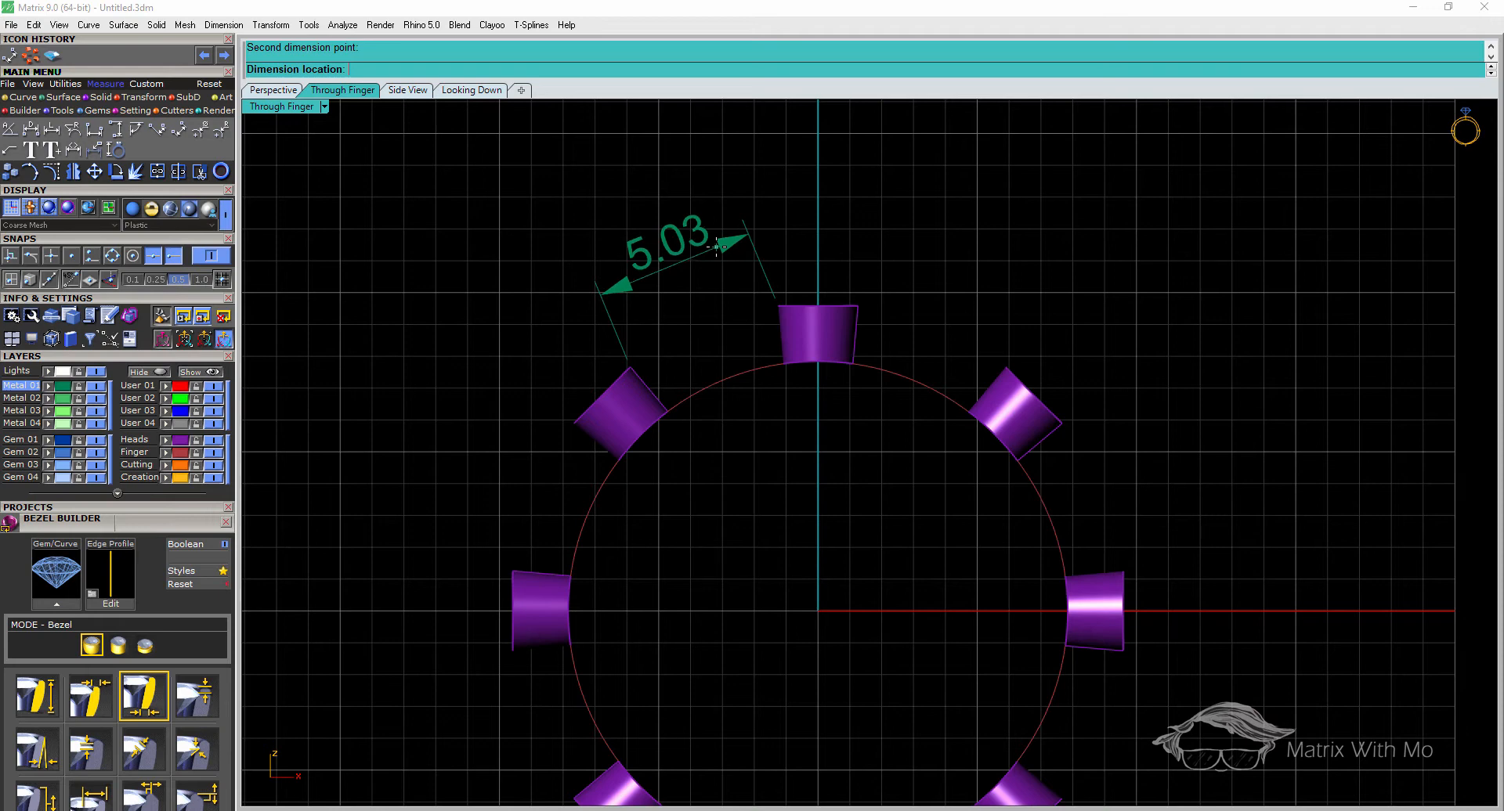
pyautogui.press('Escape')
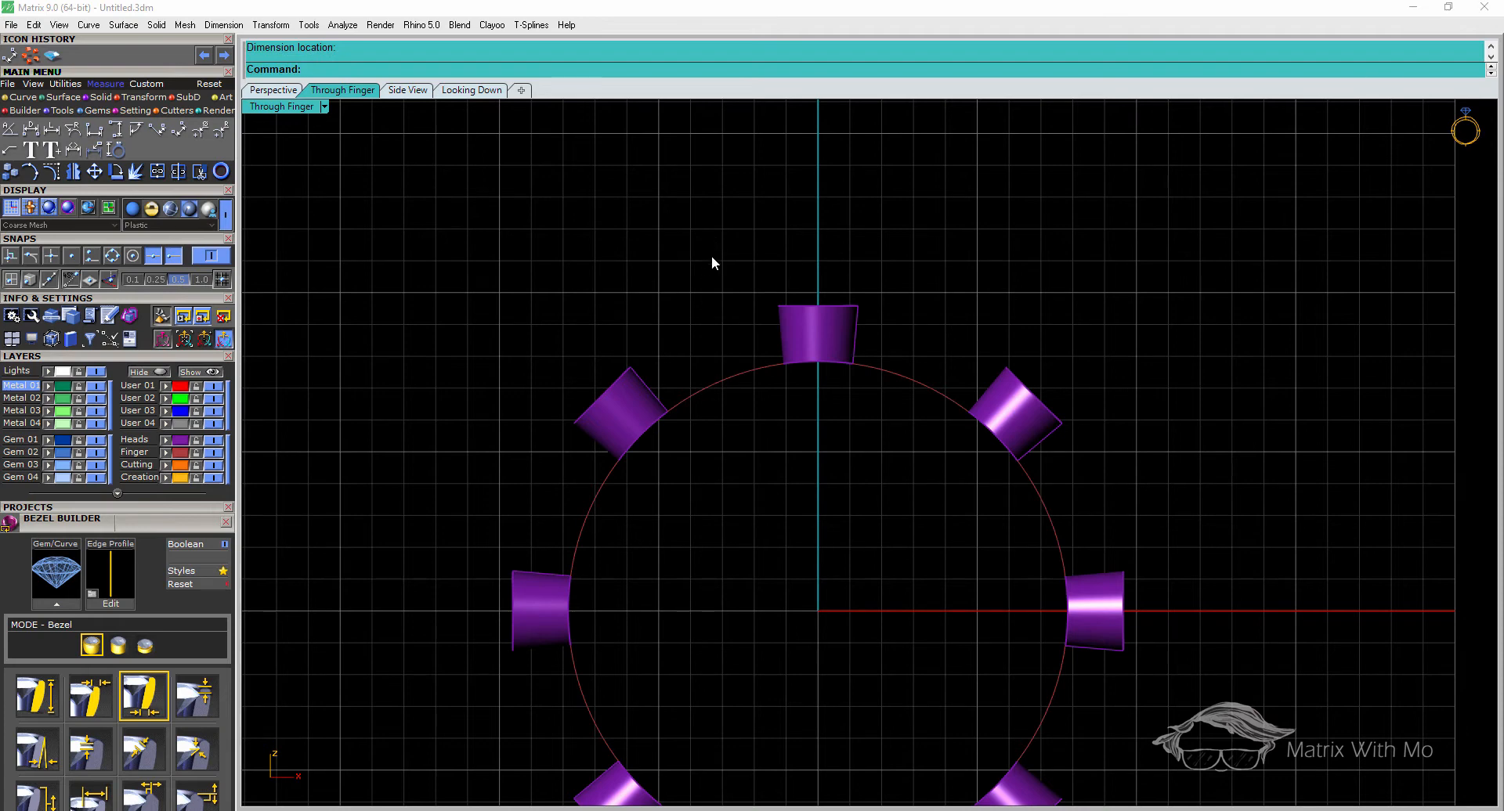
# Hide the Heads and Gem 03 layers so that only the finger rail is displayed
pyautogui.moveTo(844, 517); pyautogui.dragTo(830, 423, button='right')
pyautogui.scroll(-2, 786, 459)
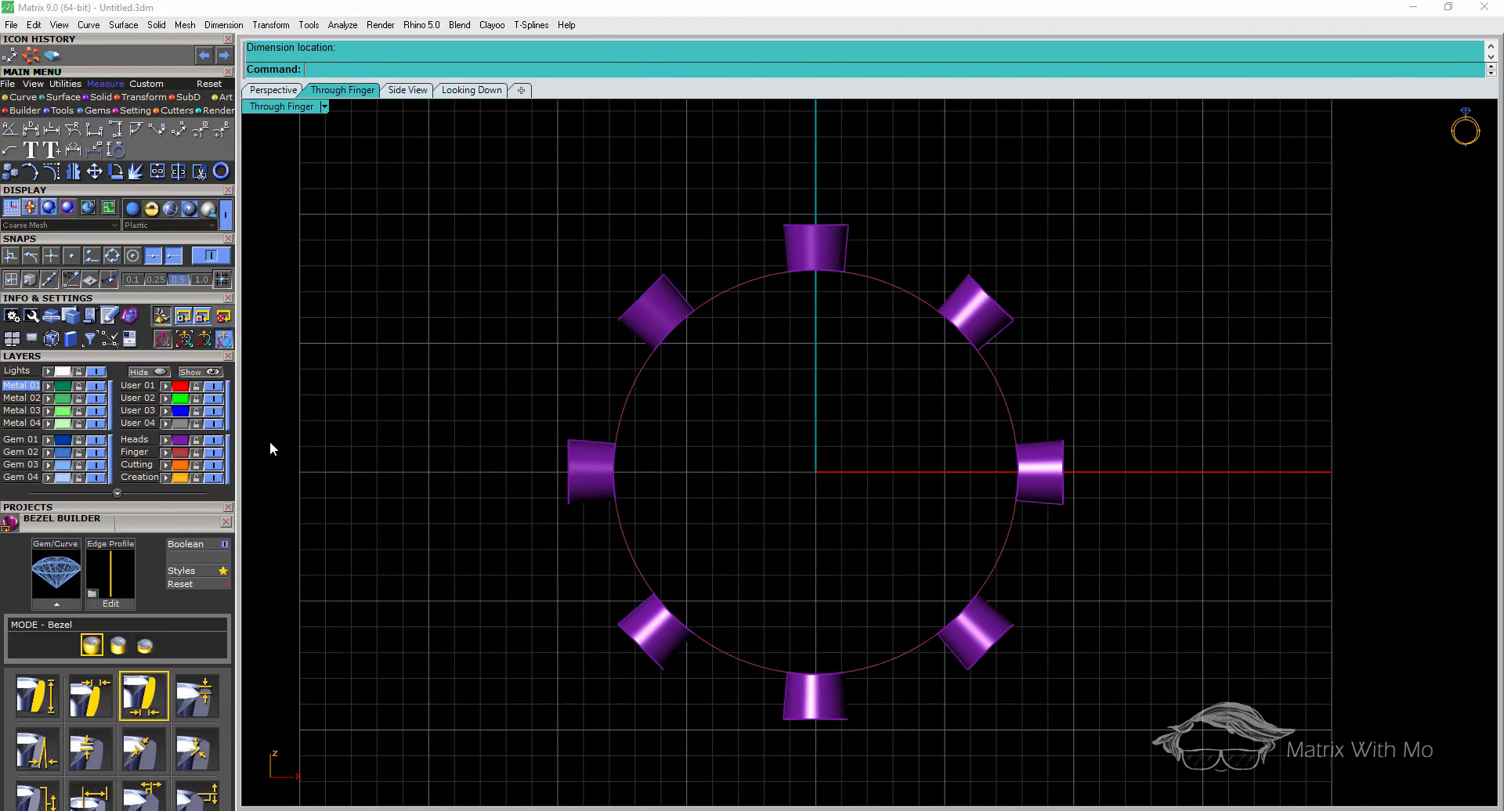
pyautogui.click(219, 441)
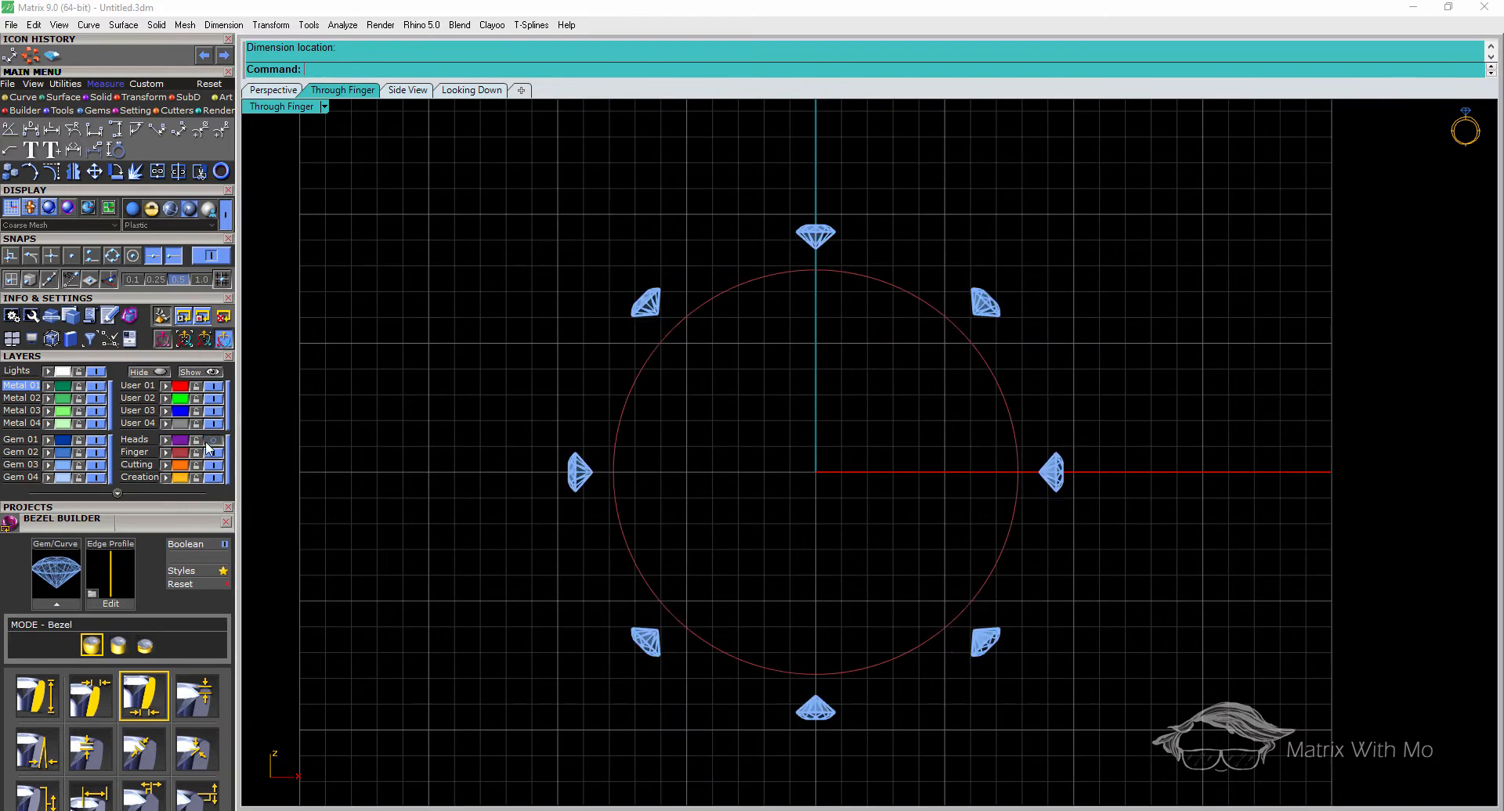
pyautogui.click(101, 465)
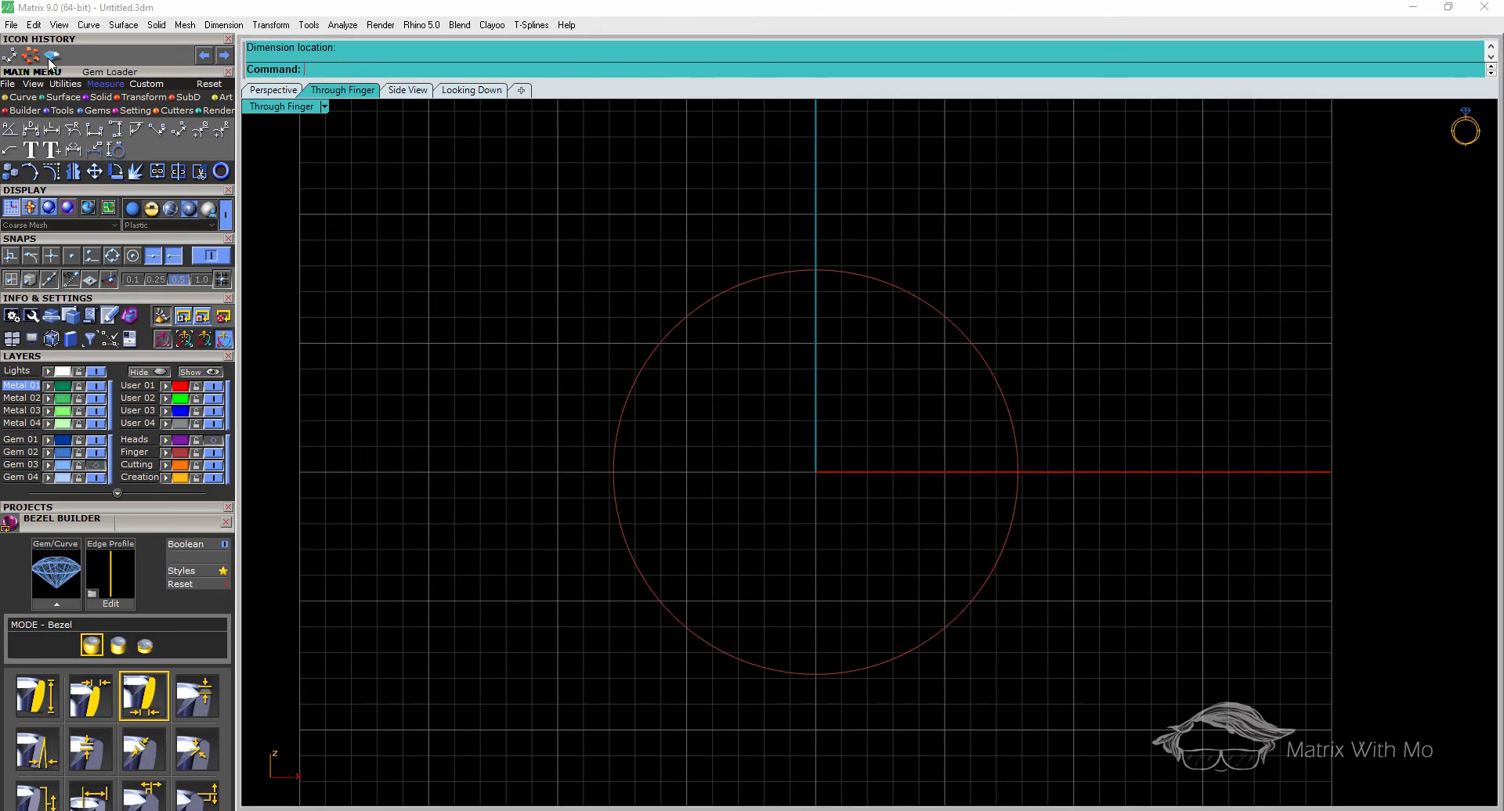
# Load a 1.9 mm round diamond at the origin
pyautogui.click(52, 56)
pyautogui.click(86, 619)
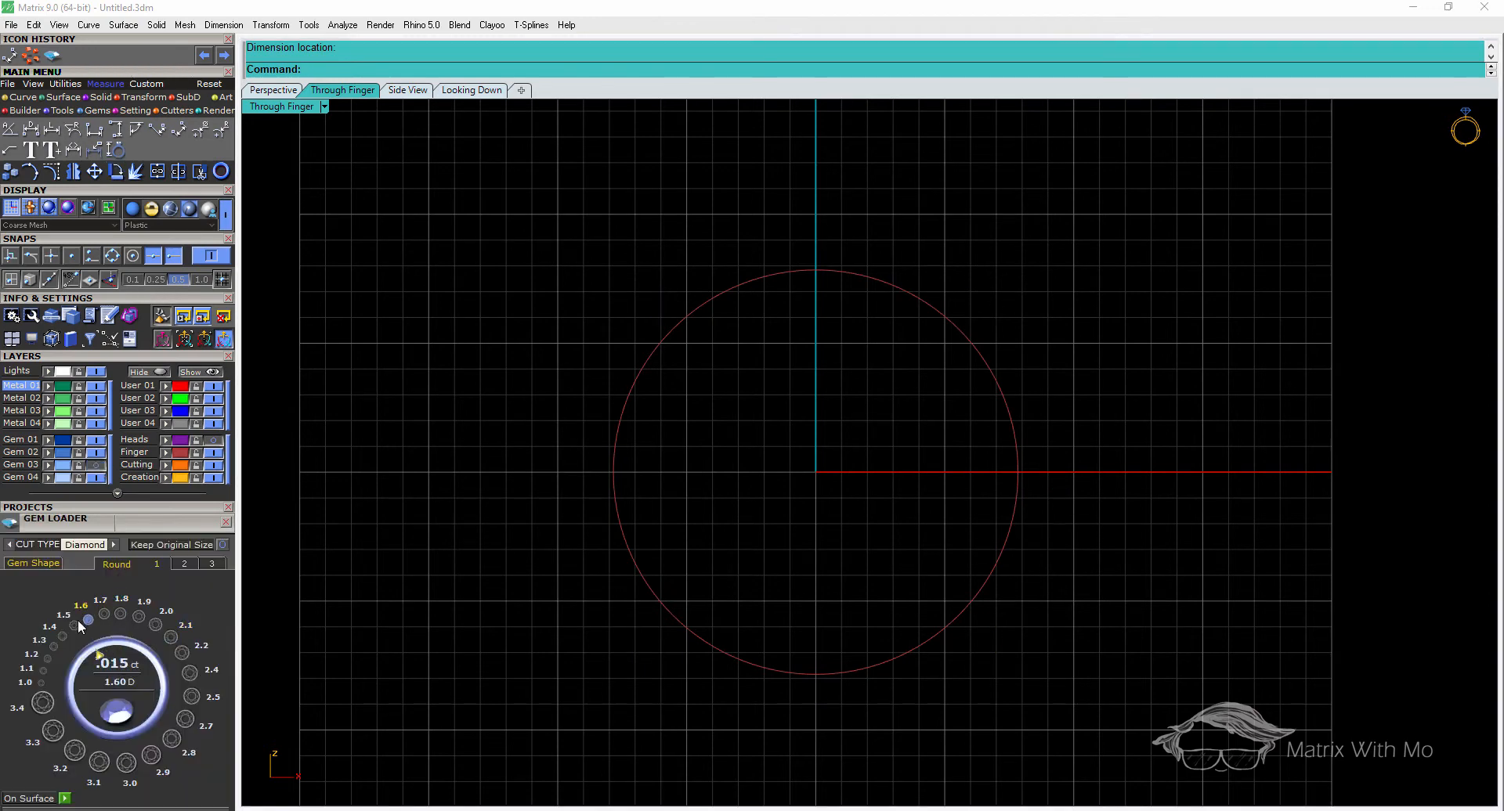
pyautogui.click(139, 617)
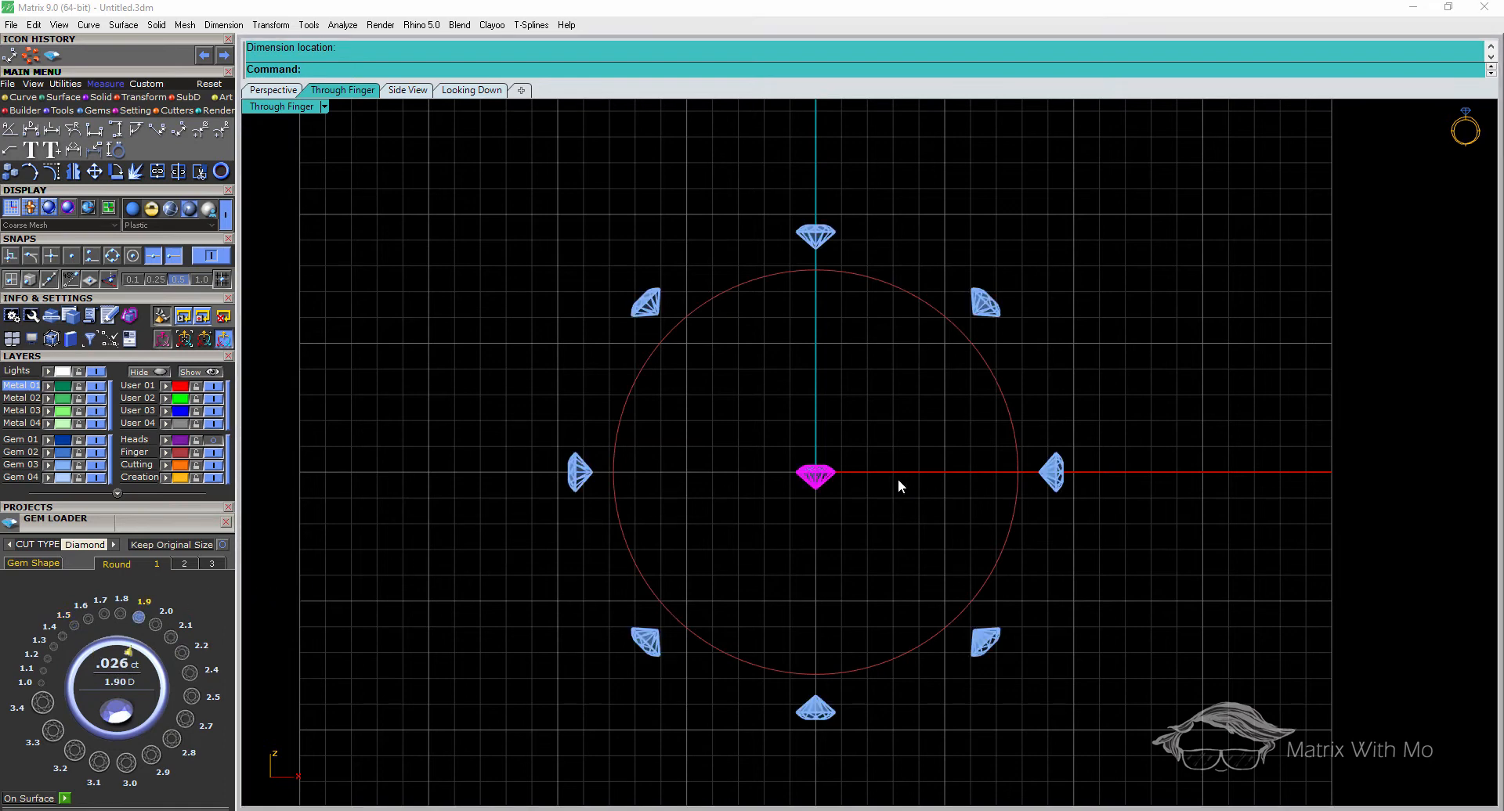
pyautogui.press('Escape')
# Assign the new 1.9 mm diamond to the Gem 01 layer and hide the Gem 03 layer again
pyautogui.click(815, 476)
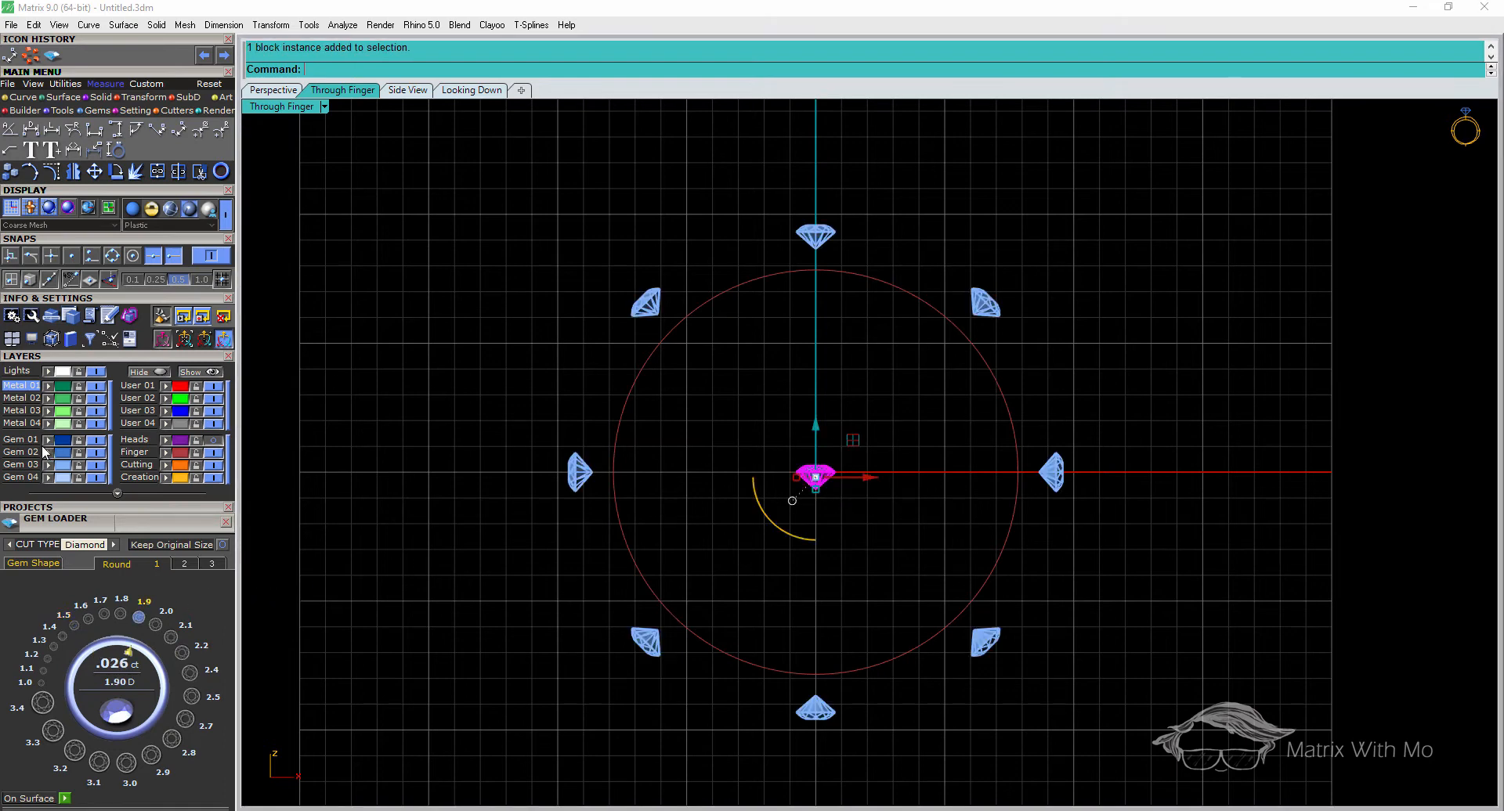
pyautogui.click(96, 466)
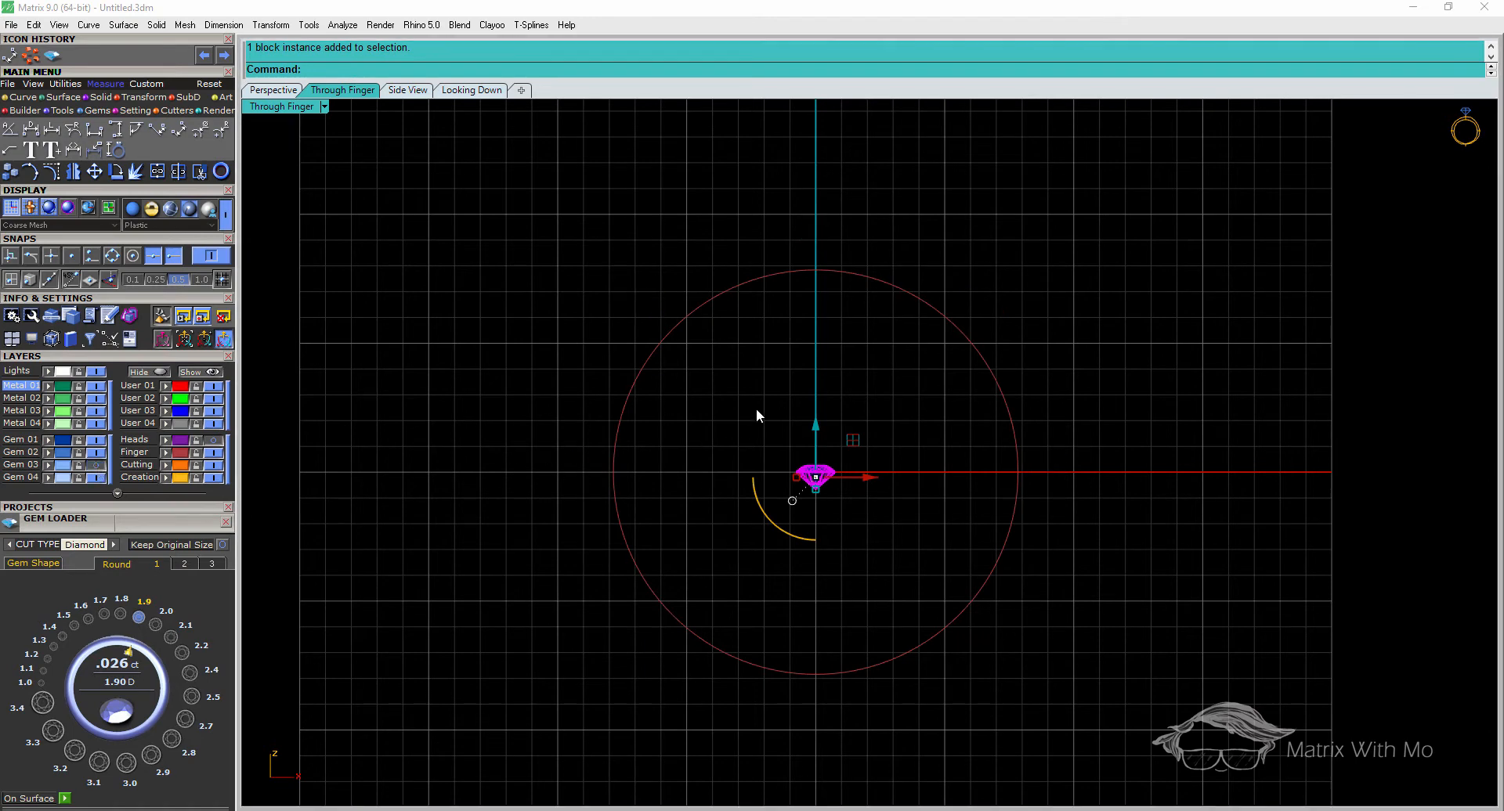
pyautogui.press('Escape')
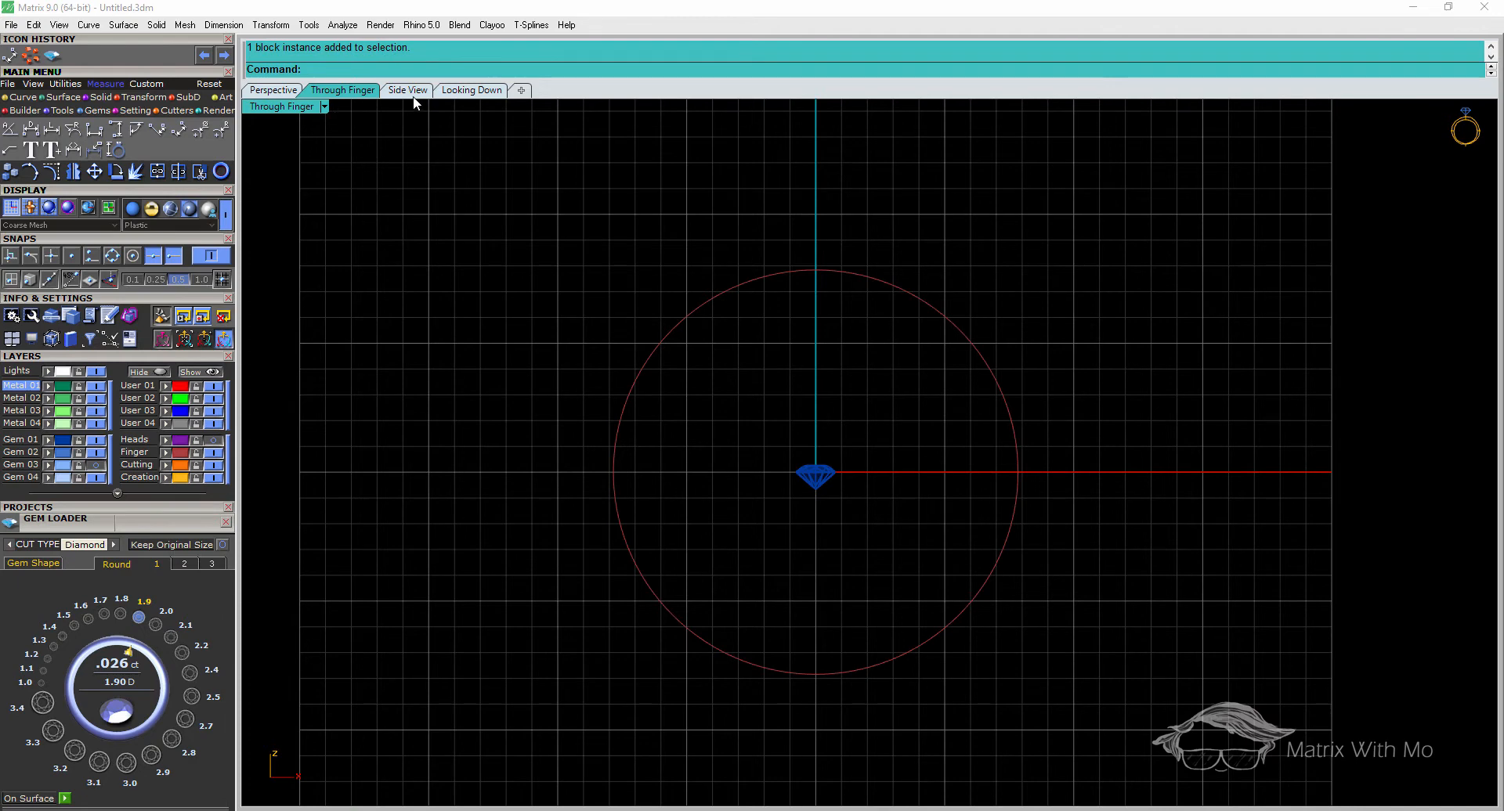
# Show the 1.9 mm diamond from the looking-down view and hide the Finger layer
pyautogui.click(468, 91)
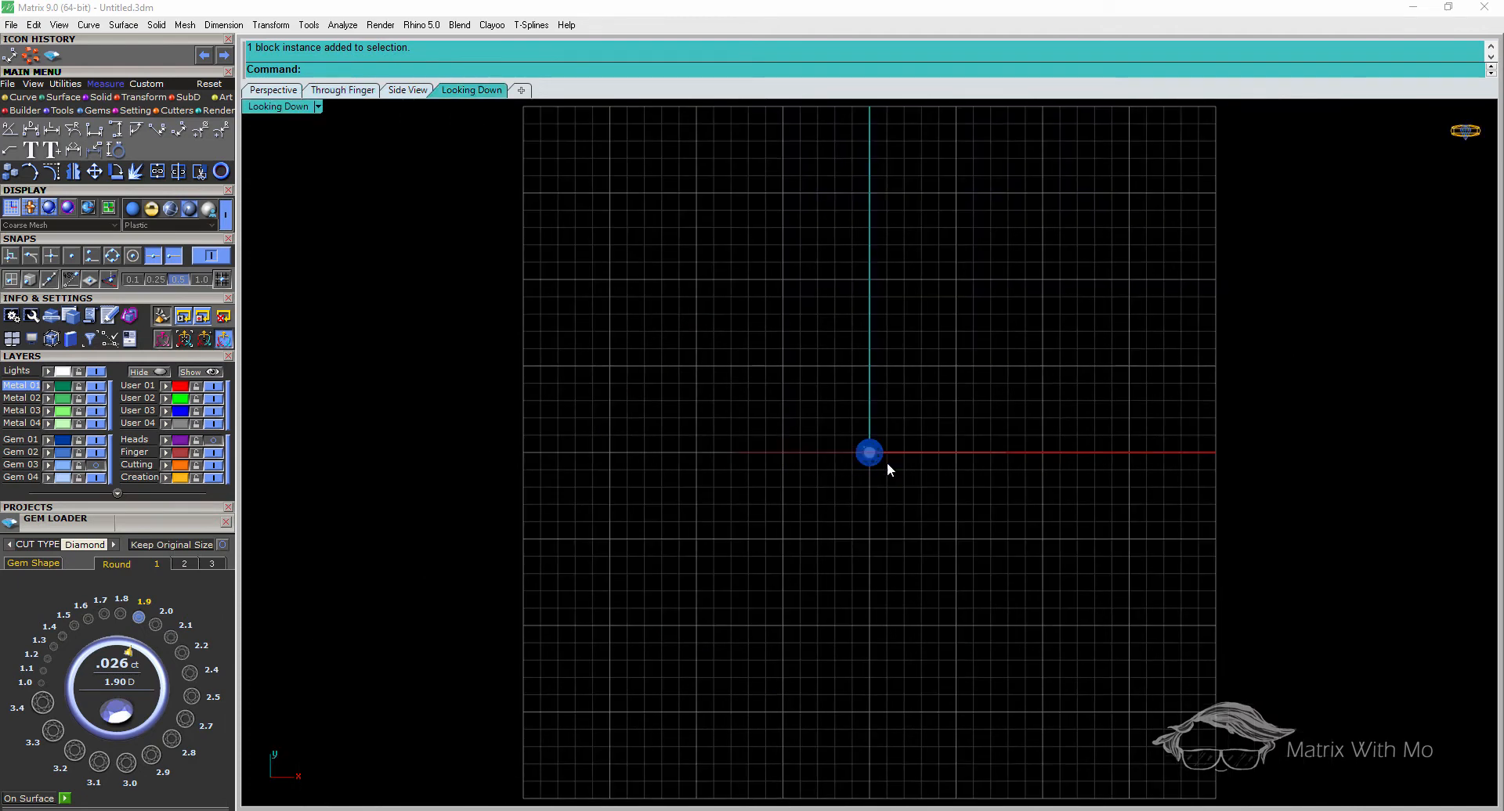
pyautogui.scroll(3, 888, 463)
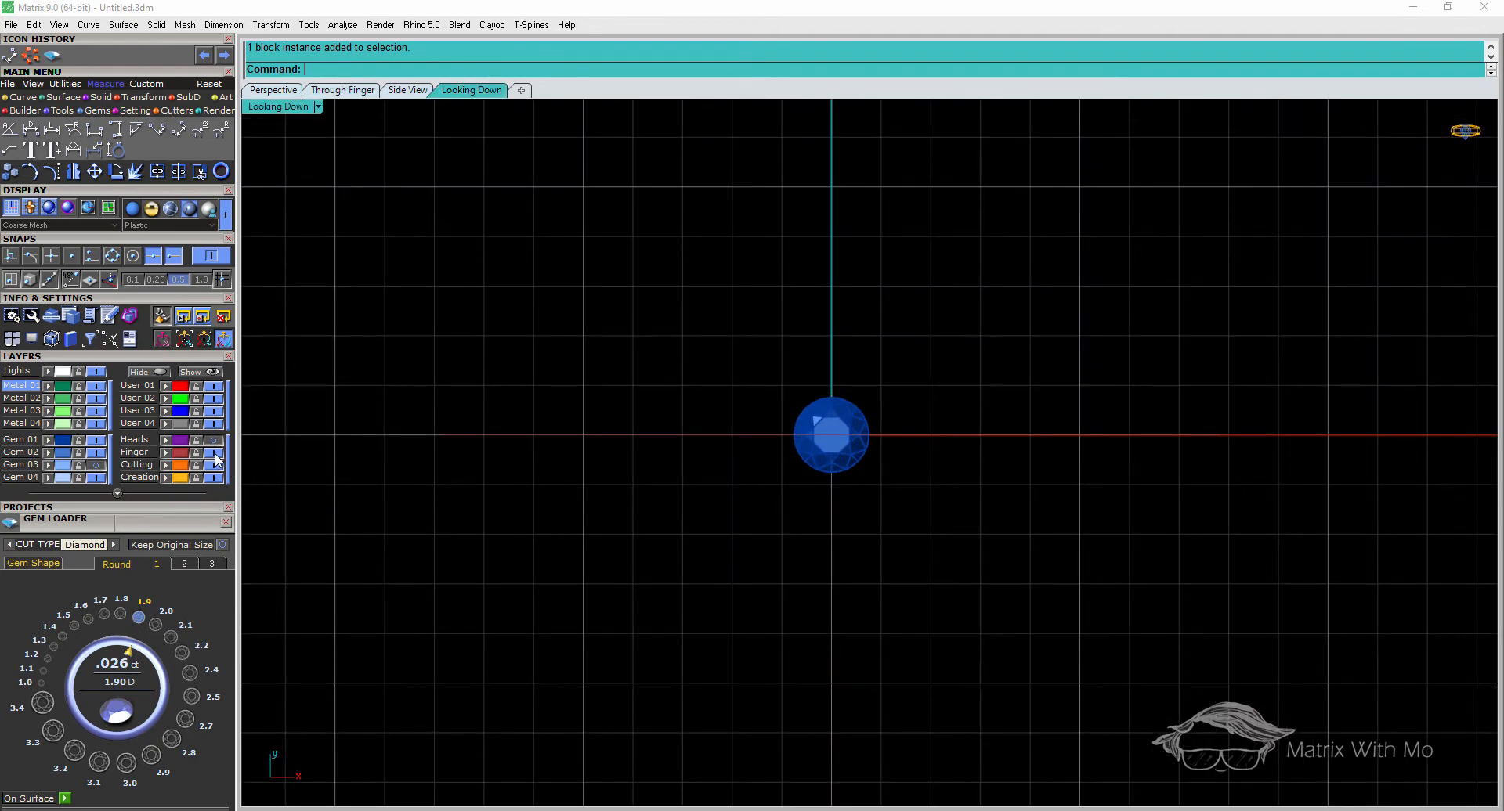
pyautogui.scroll(1, 830, 449)
pyautogui.scroll(1, 831, 452)
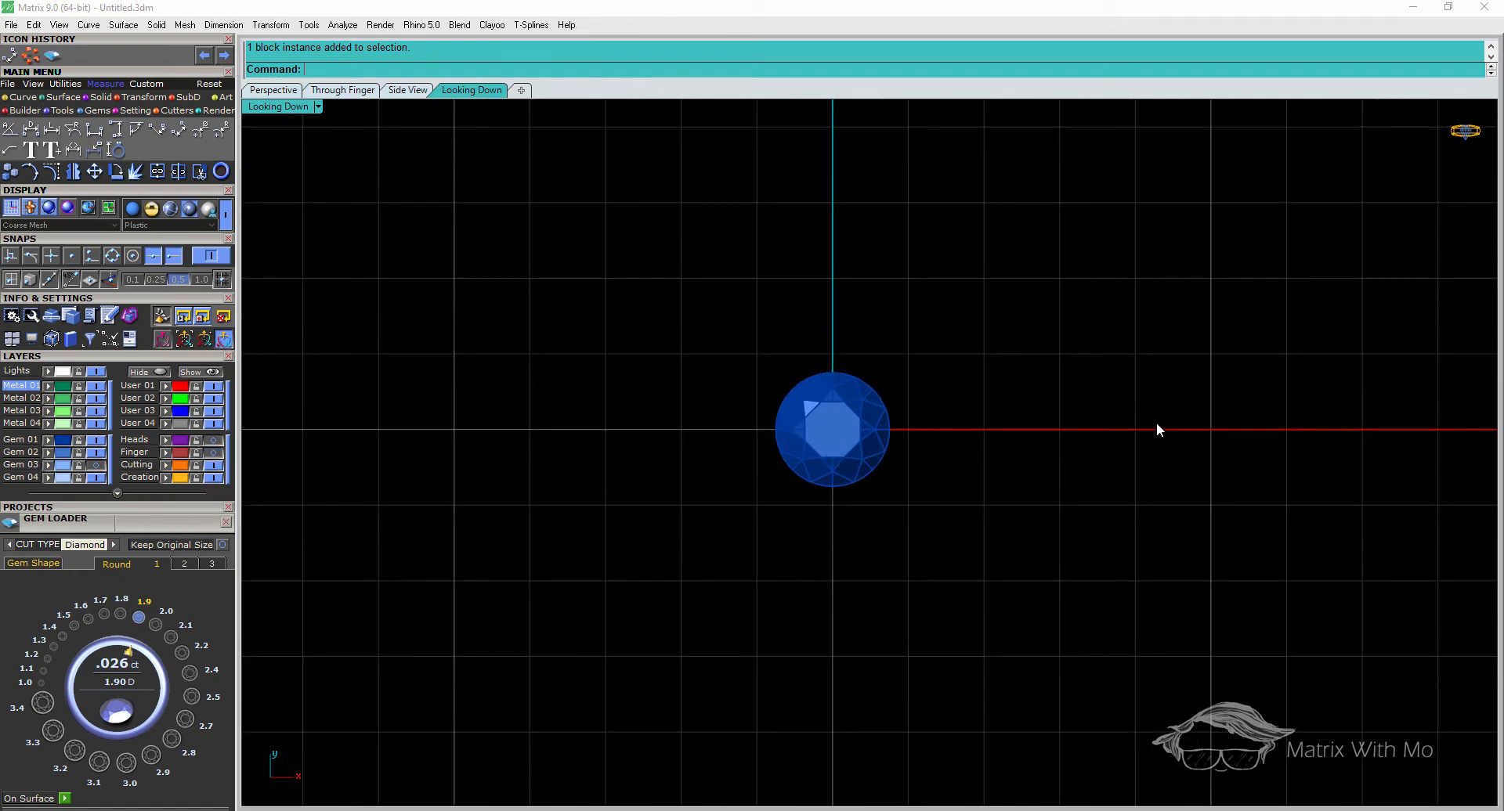
pyautogui.scroll(-2, 799, 445)
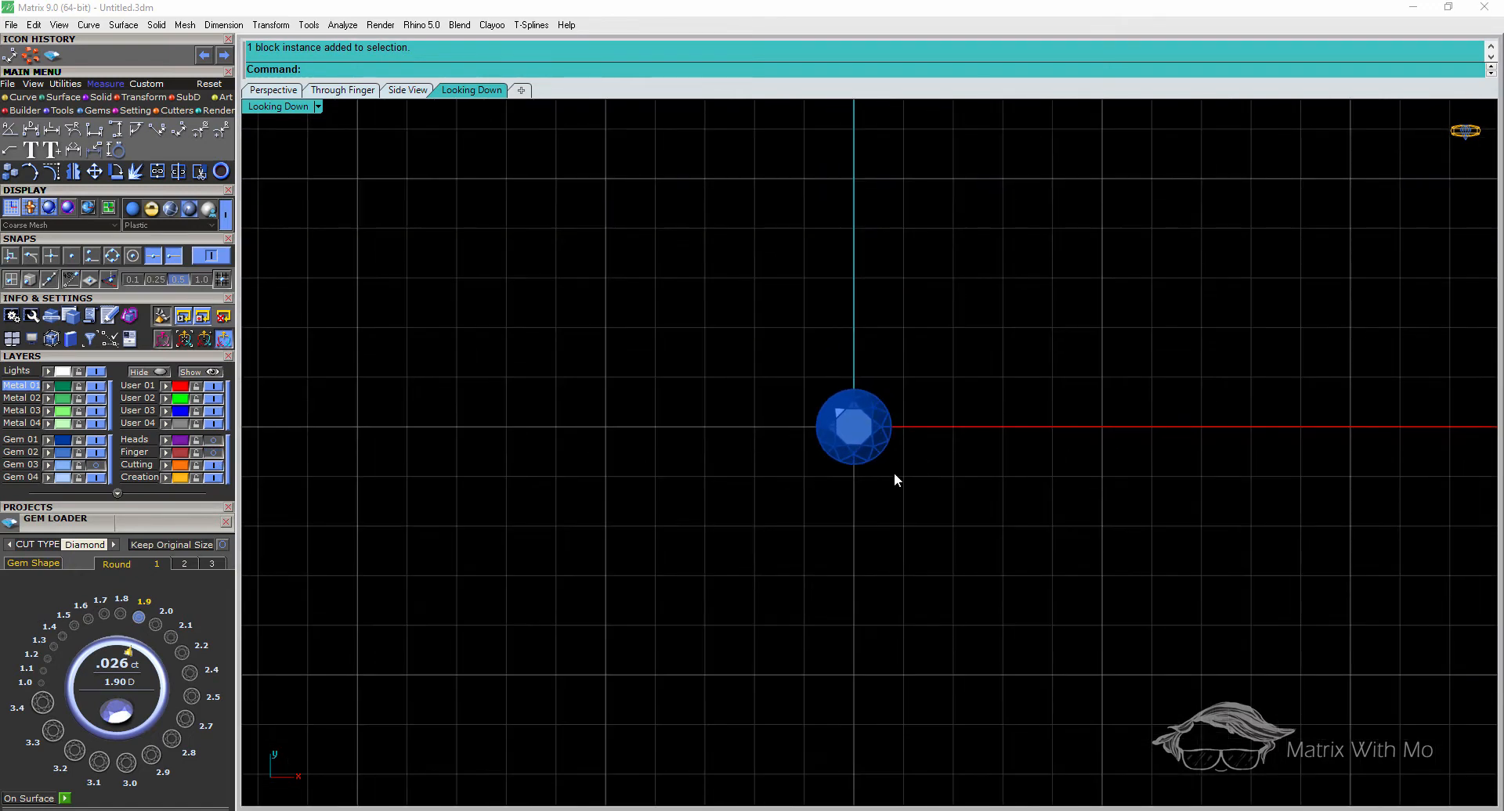
pyautogui.moveTo(894, 473); pyautogui.dragTo(836, 455, button='right')
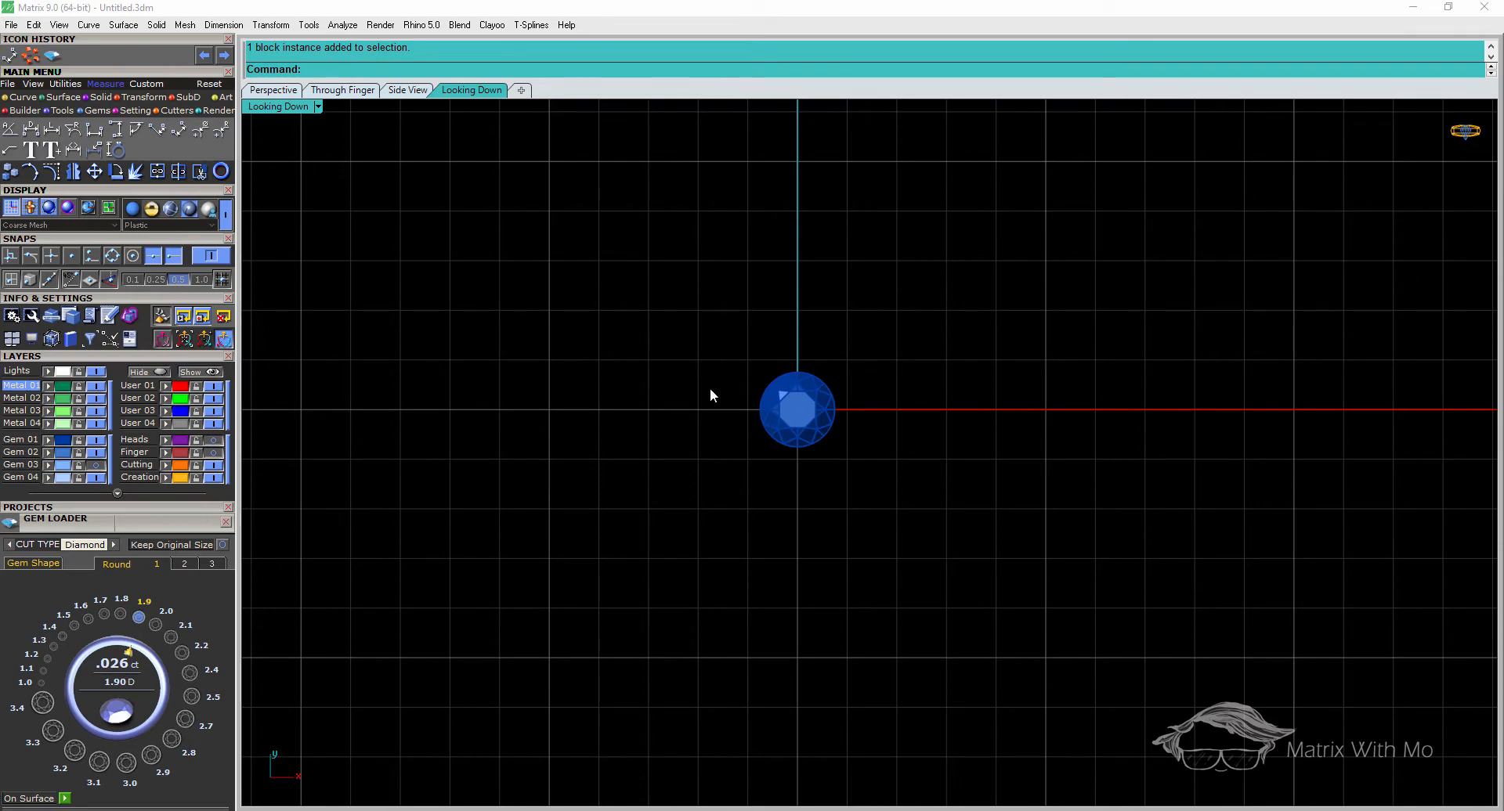
# Draw a horizontal both-sides line through the diamond, centred at 0,0,0 and extending 2.5 mm to each side
pyautogui.click(16, 99)
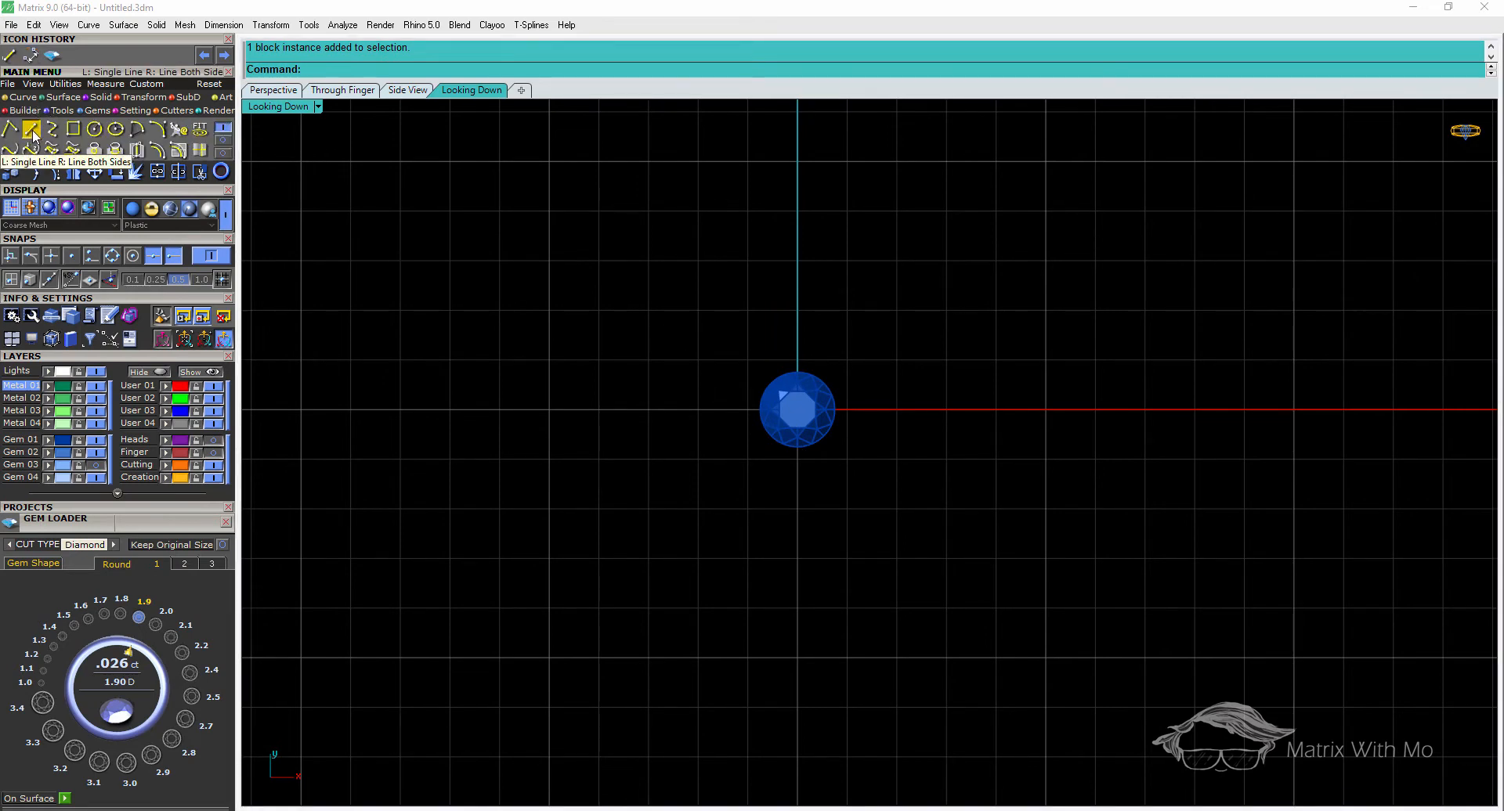
pyautogui.click(31, 129)
pyautogui.click(337, 69)
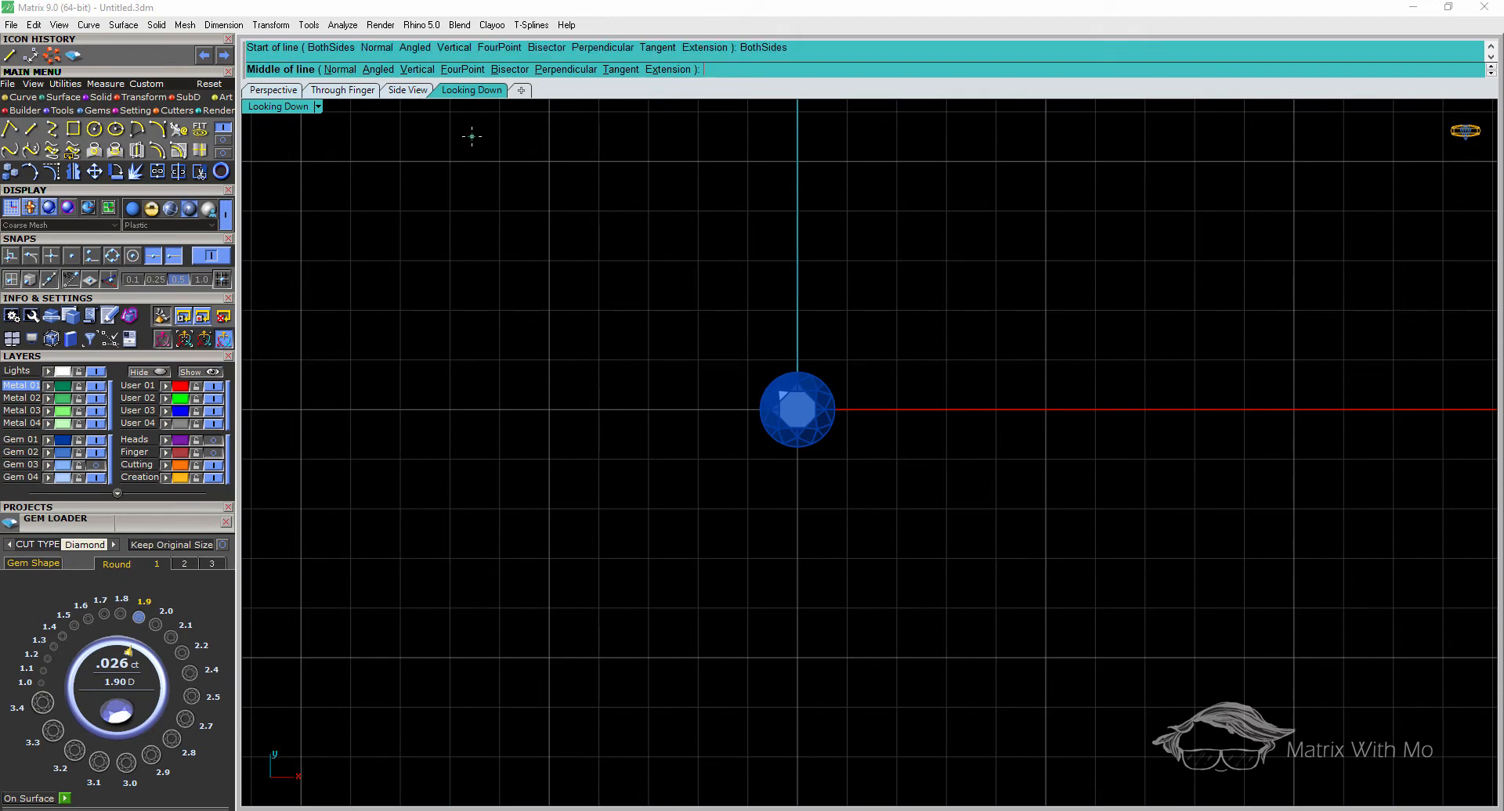
pyautogui.write('0,0,0')
pyautogui.press('Return')
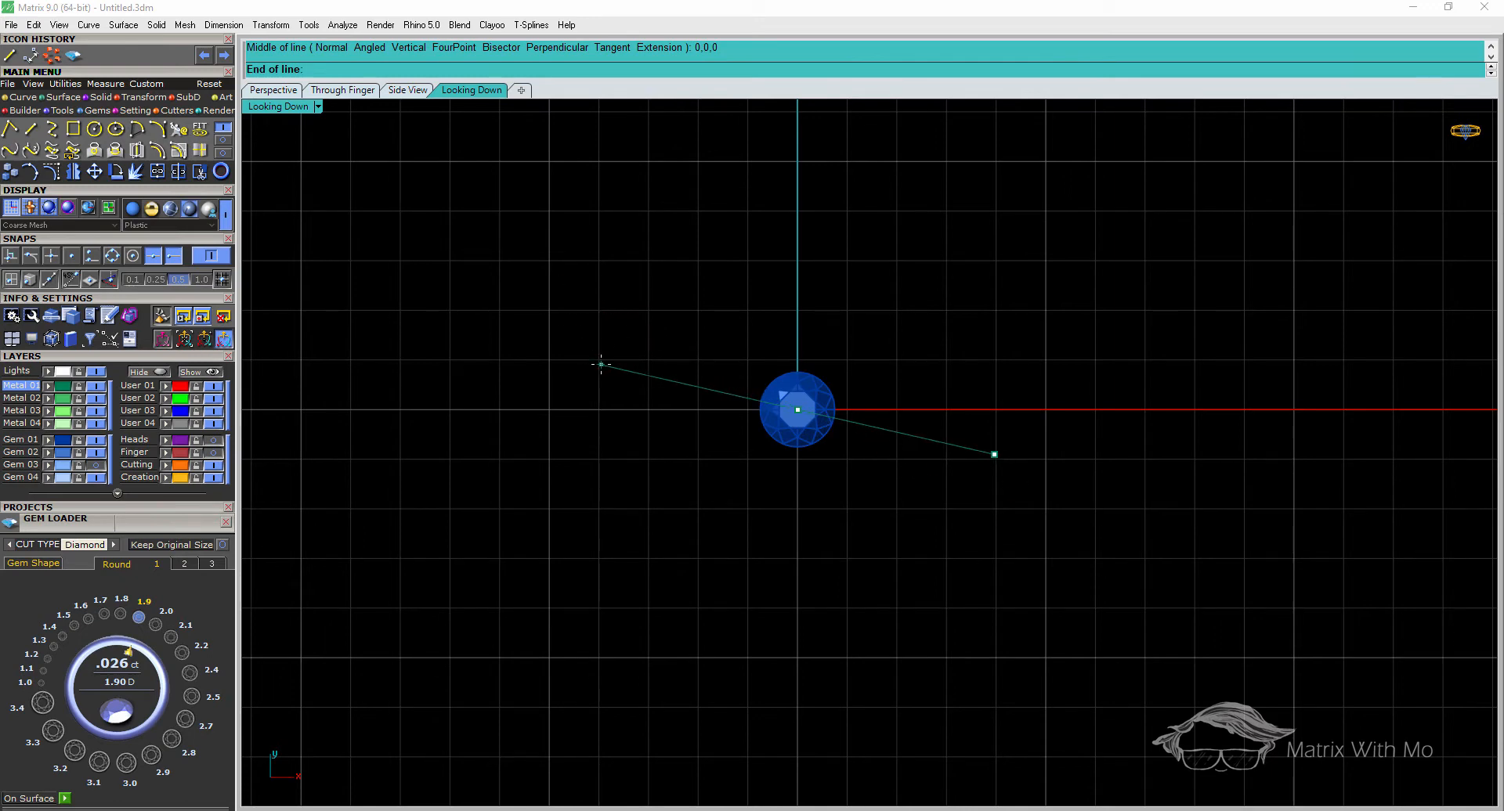
pyautogui.write('2.5')
pyautogui.press('Return')
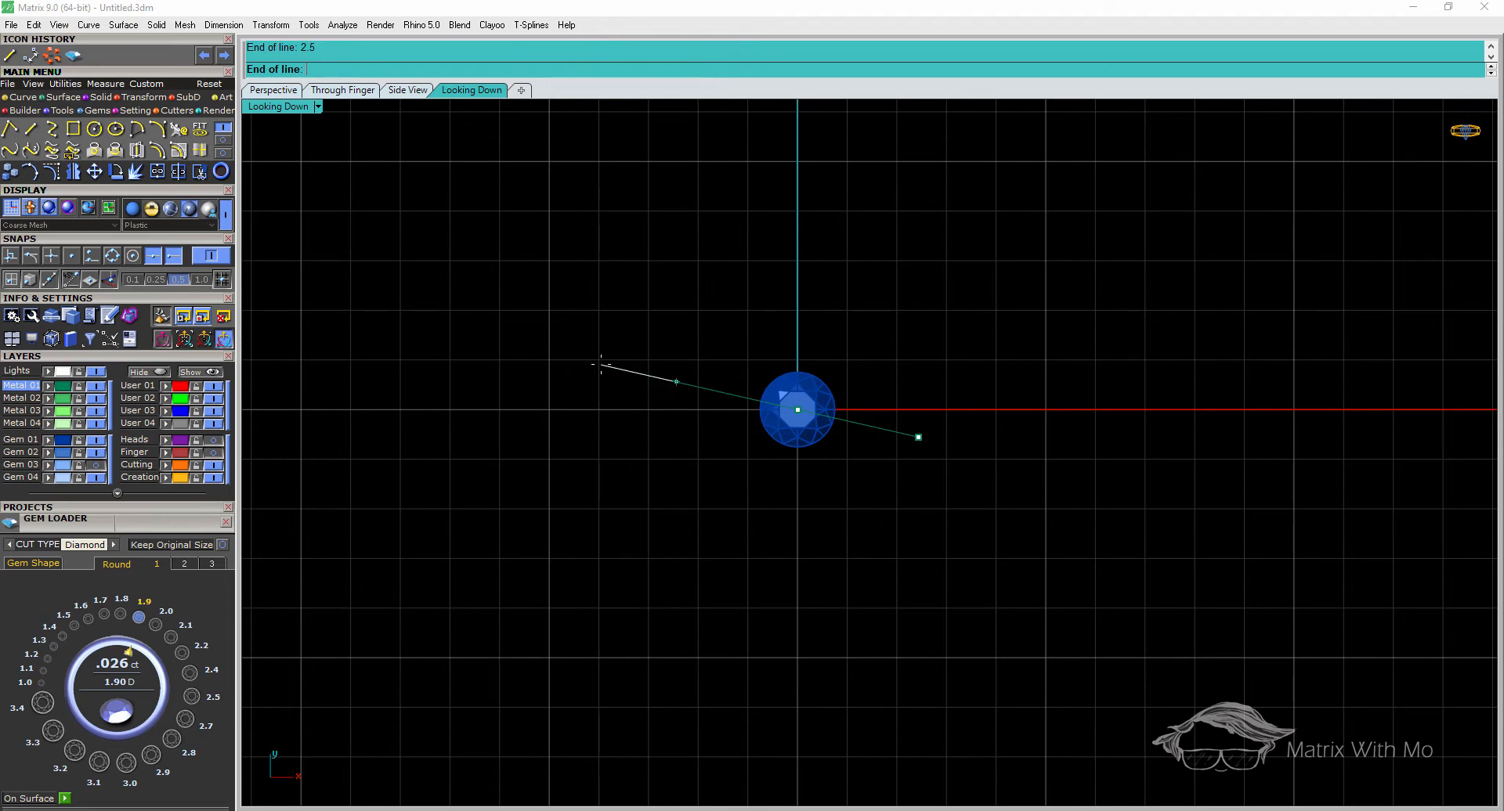
pyautogui.press('shift')
pyautogui.click(601, 363)
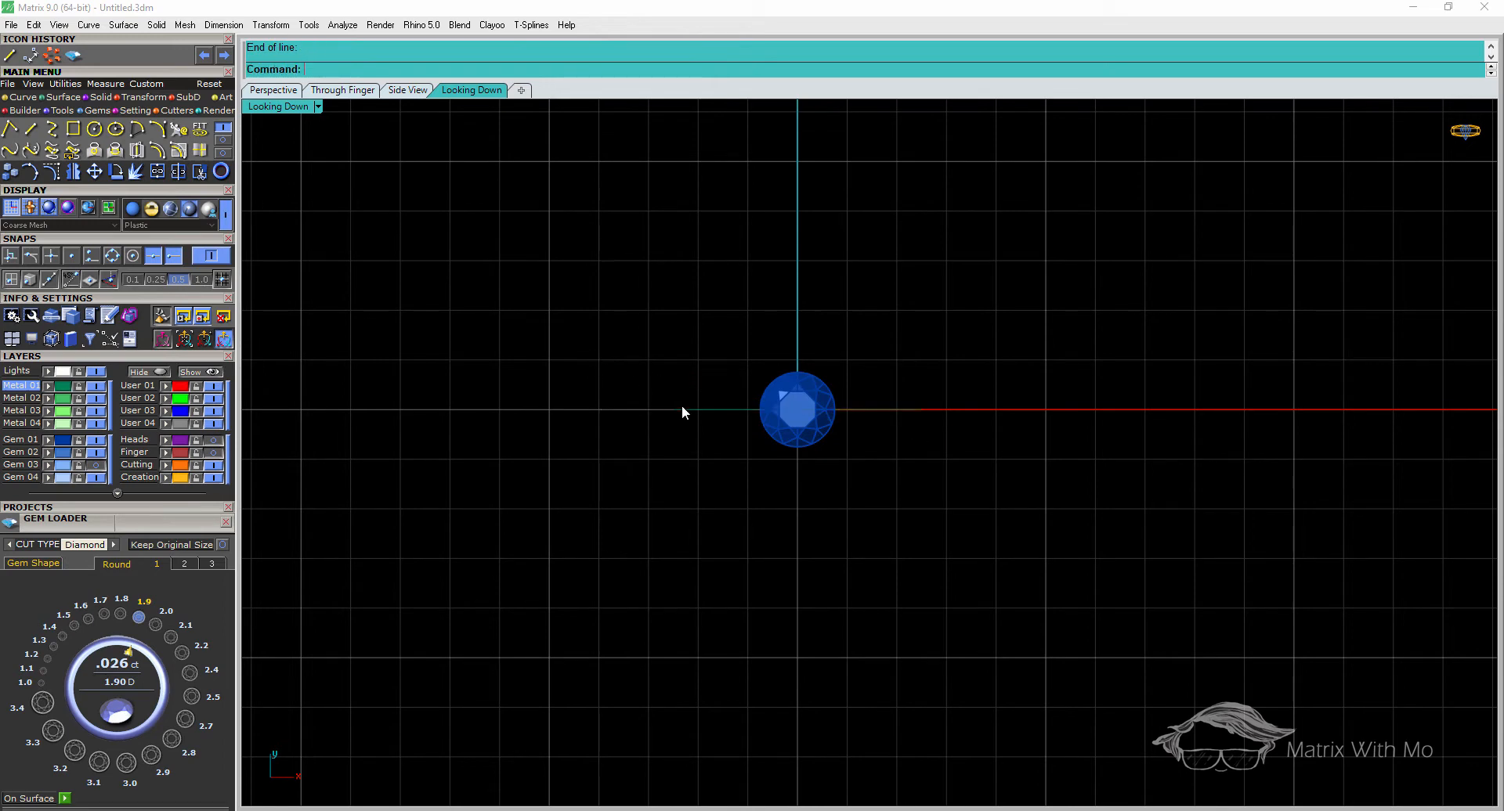
# Assign the horizontal line through the diamond to the User 01 layer
pyautogui.click(689, 410)
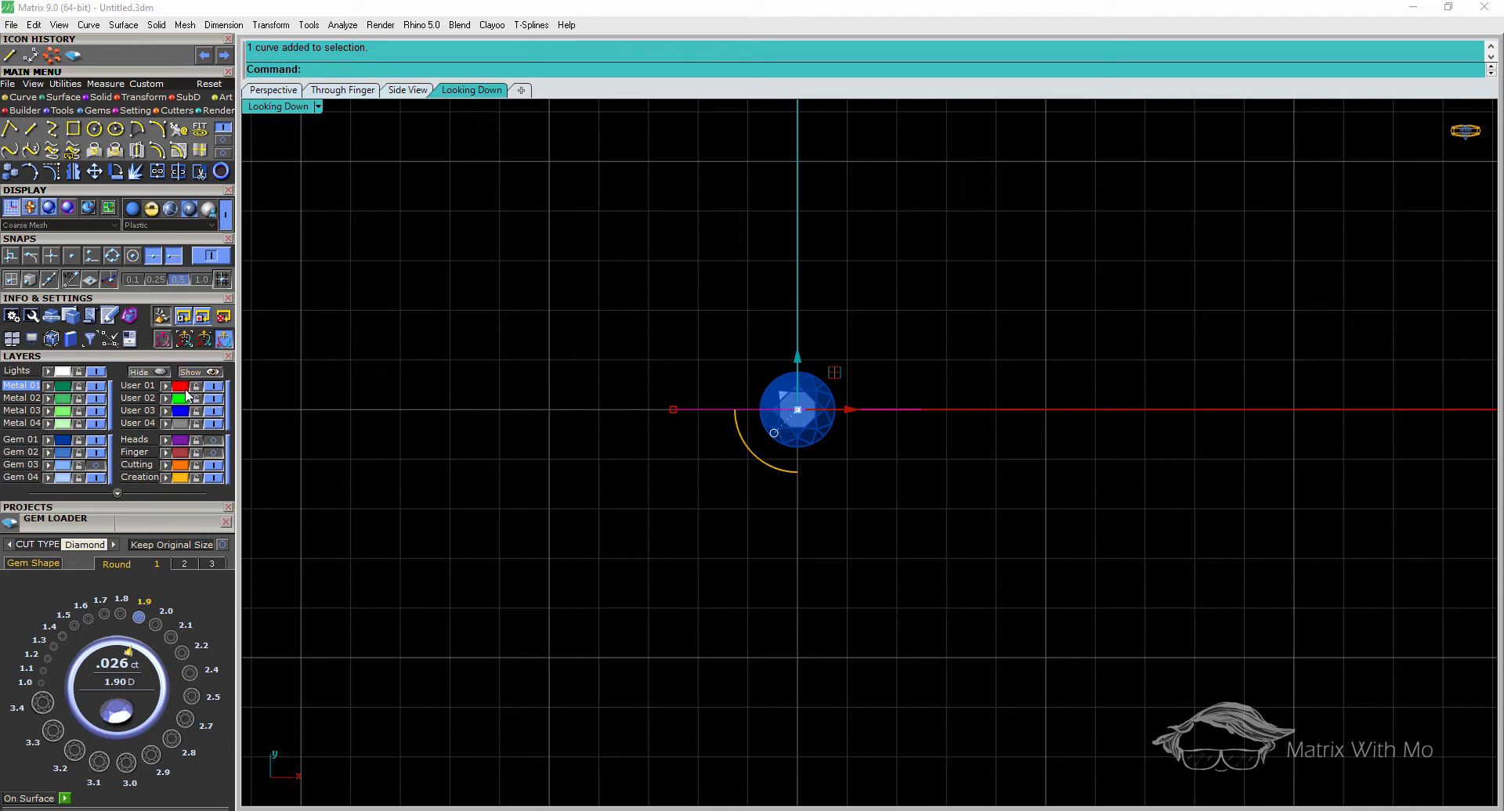
pyautogui.click(564, 377)
pyautogui.click(694, 412)
pyautogui.click(825, 461)
# Draw a vertical both-sides line centred at 0,0,0, extending 1.35 mm to each side, and assign it to the User 01 layer
pyautogui.scroll(3, 802, 404)
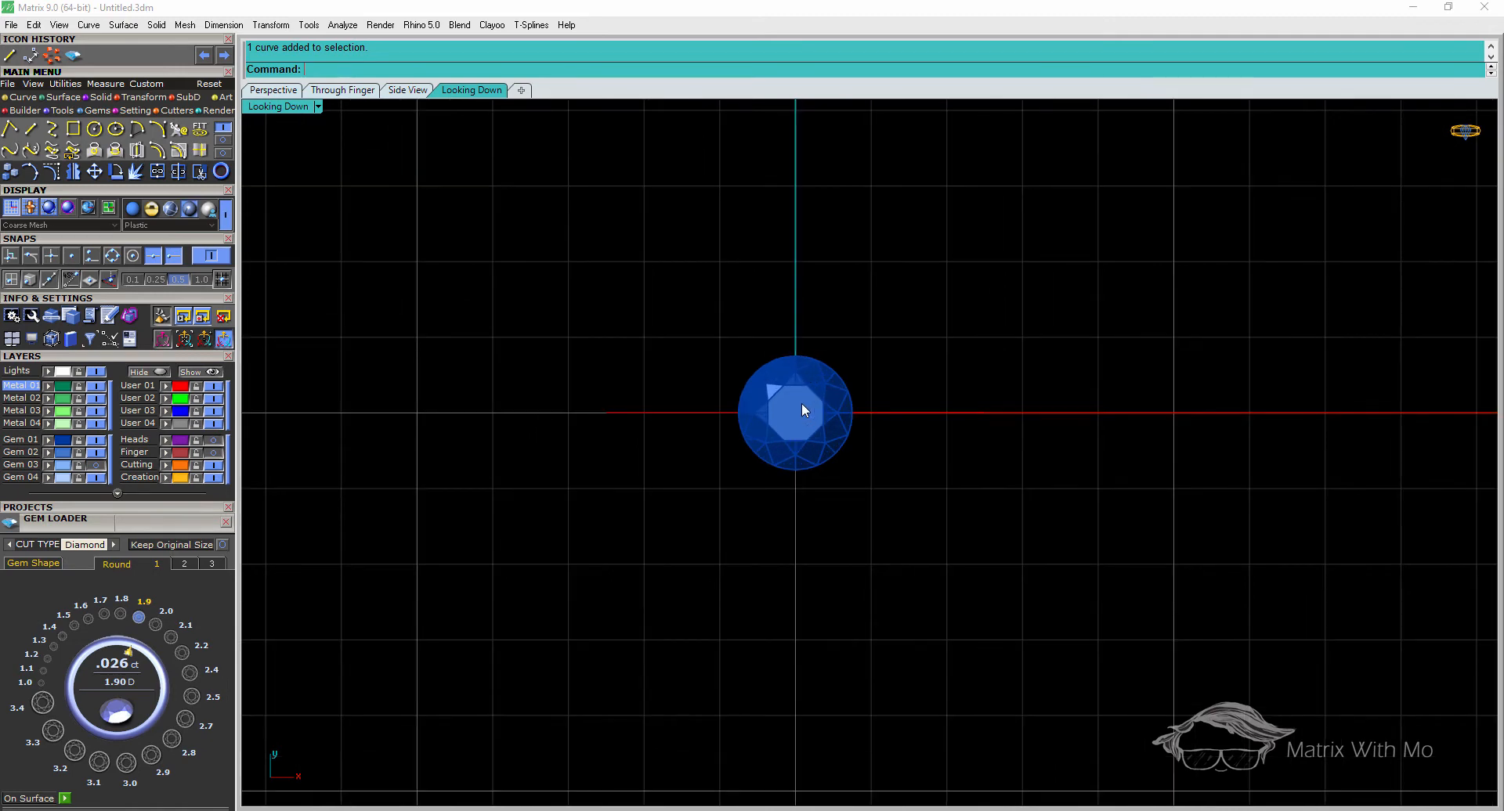
pyautogui.scroll(-2, 798, 318)
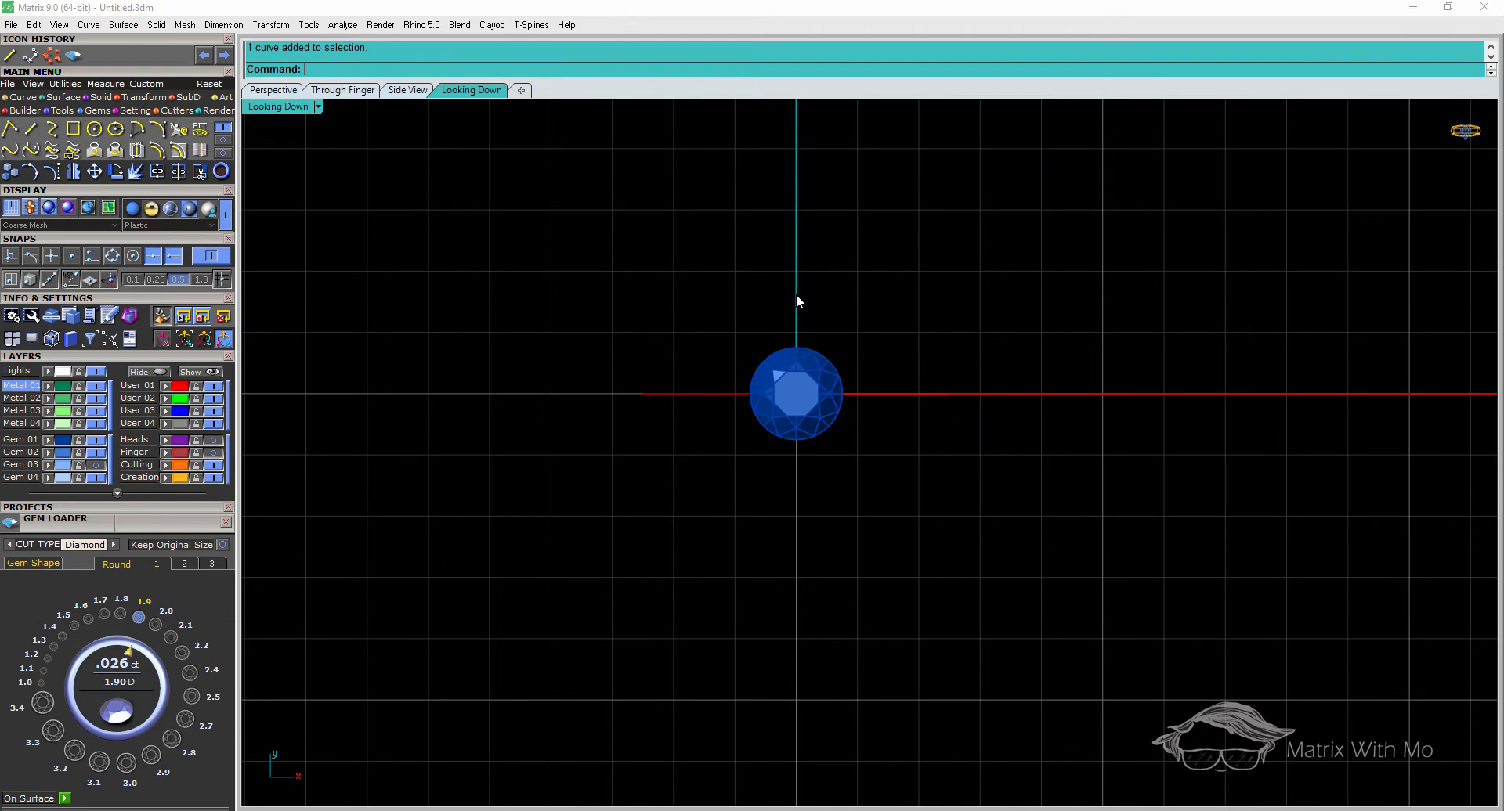
pyautogui.scroll(3, 783, 333)
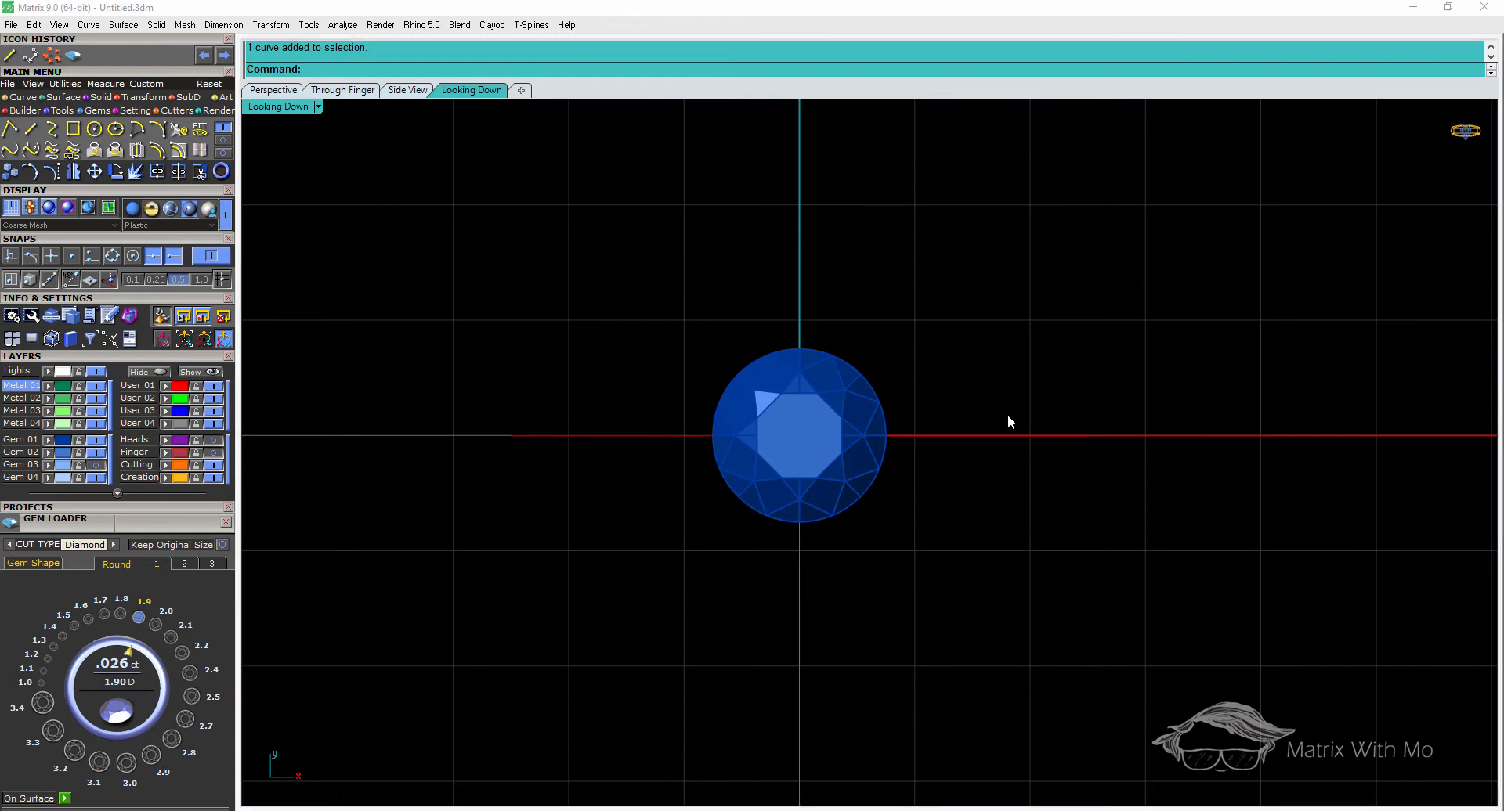
pyautogui.click(9, 56)
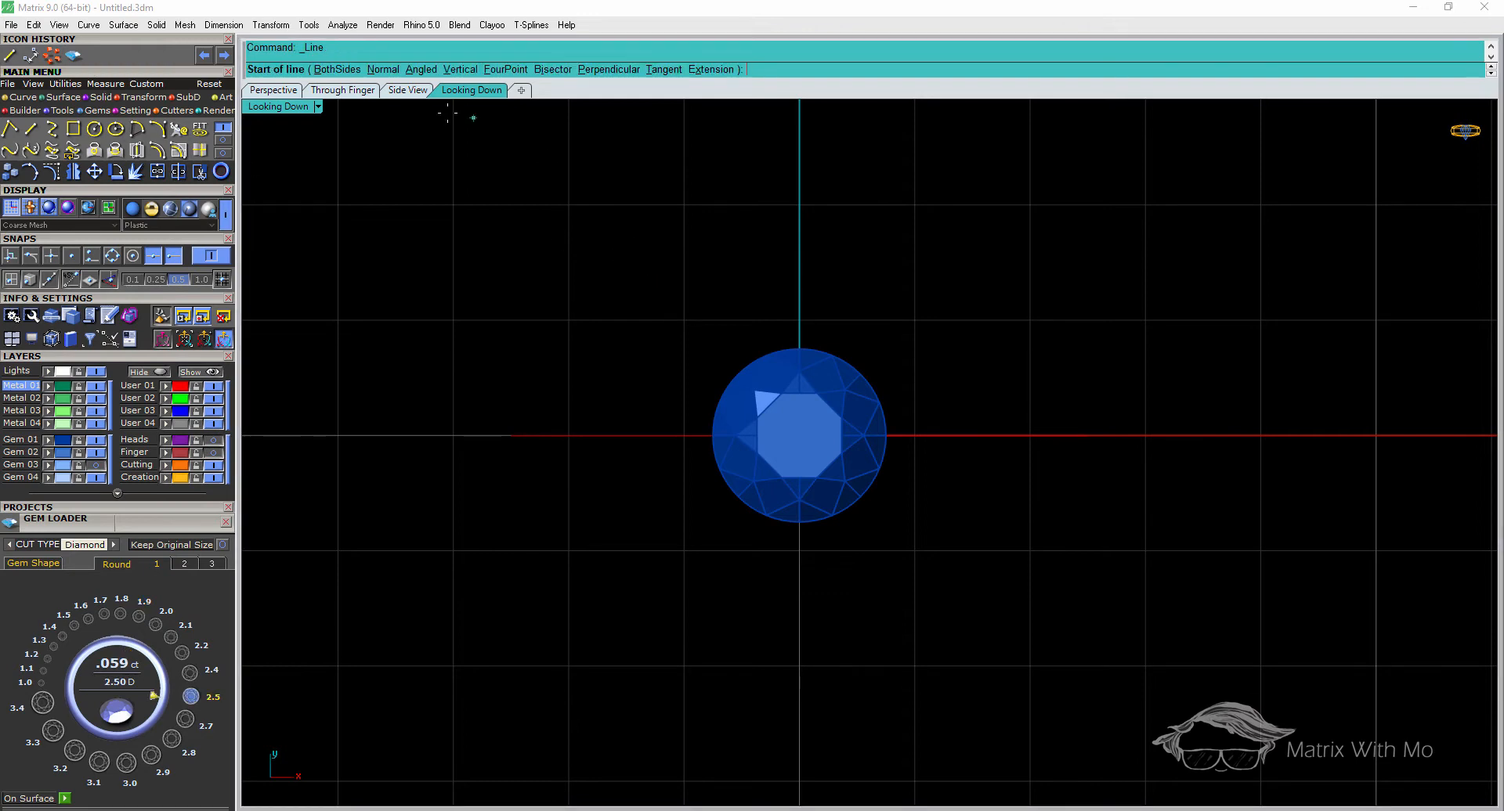
pyautogui.click(338, 70)
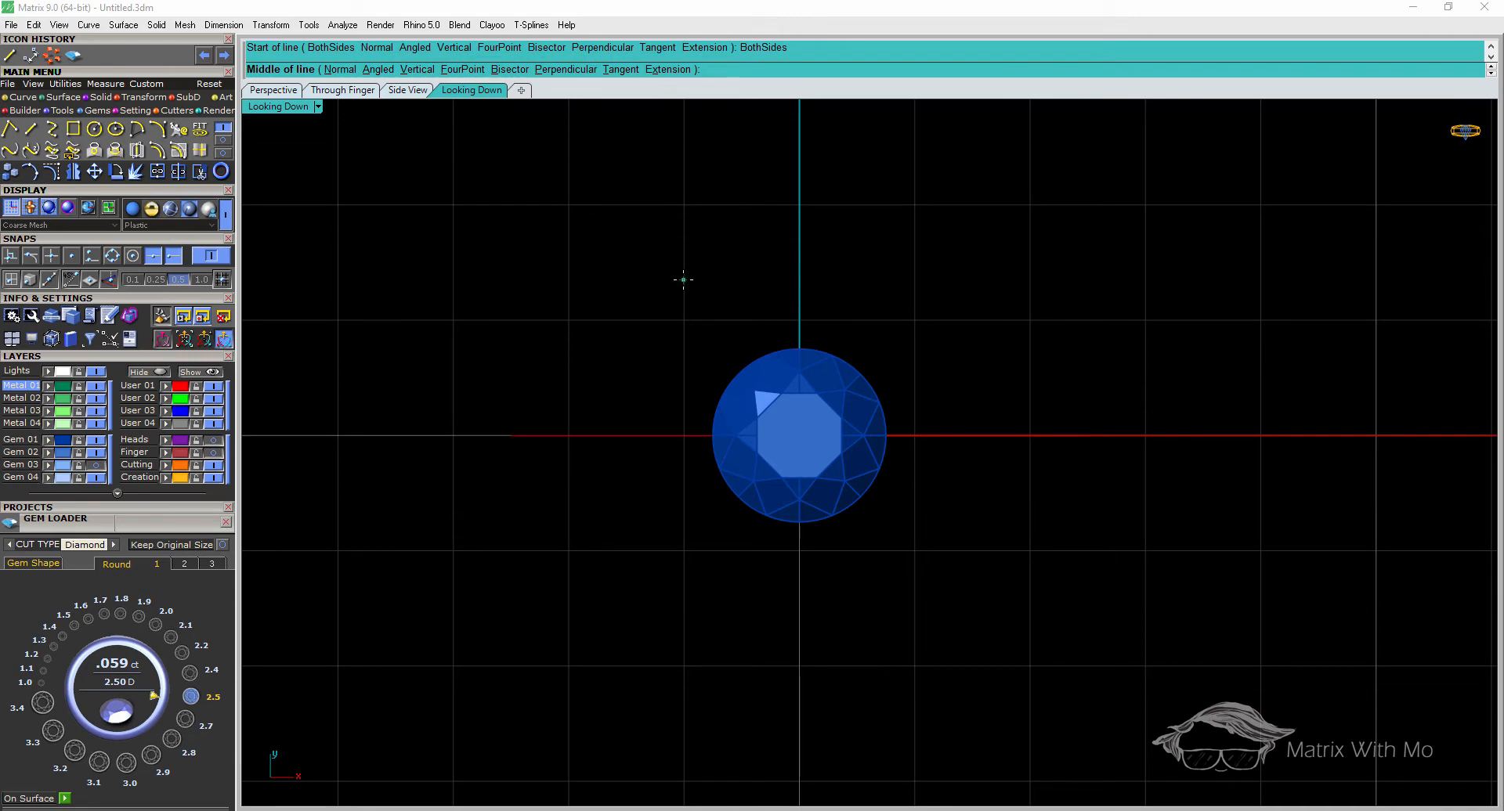
pyautogui.write('0')
pyautogui.press('Return')
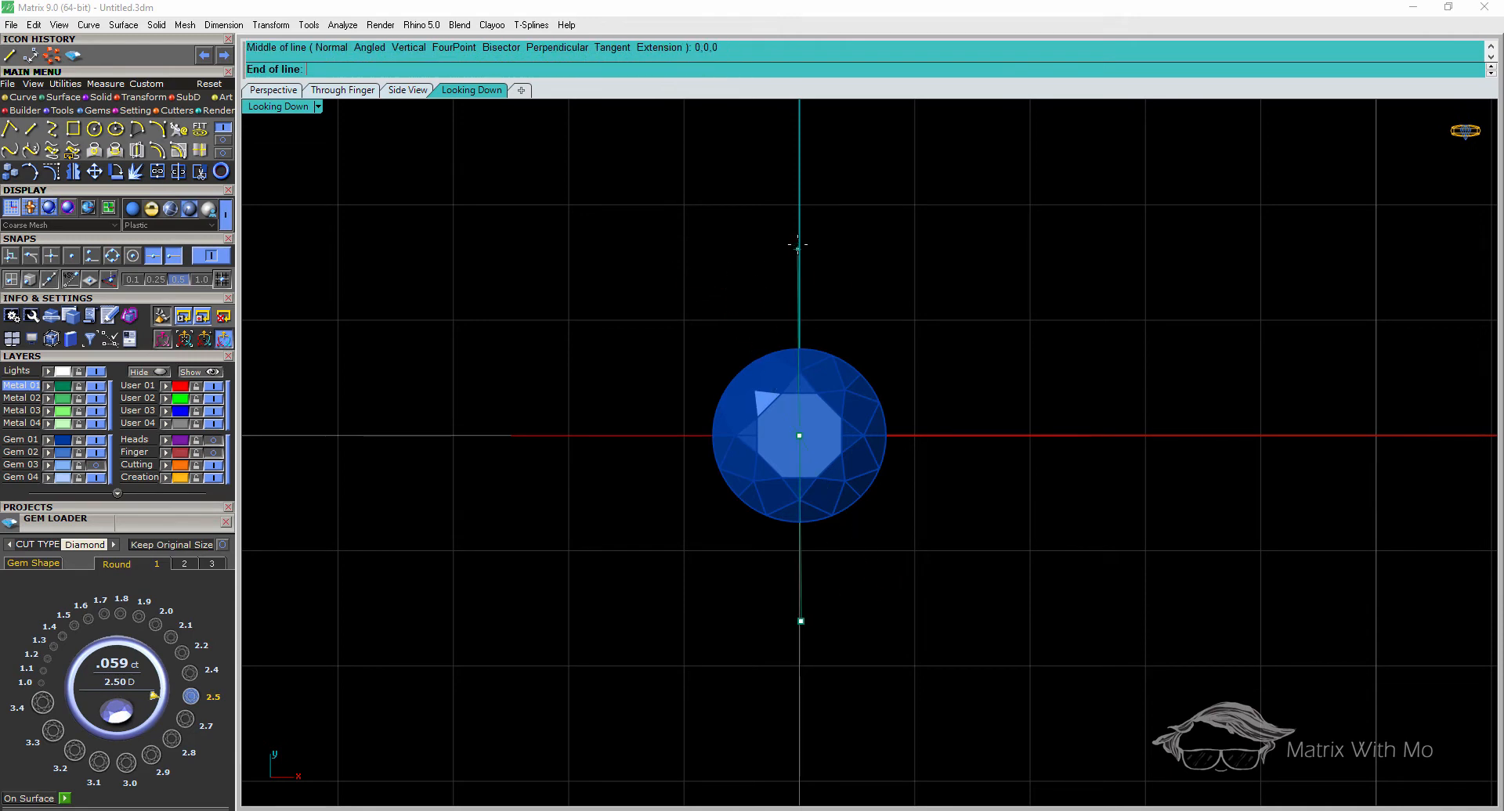
pyautogui.write('1.')
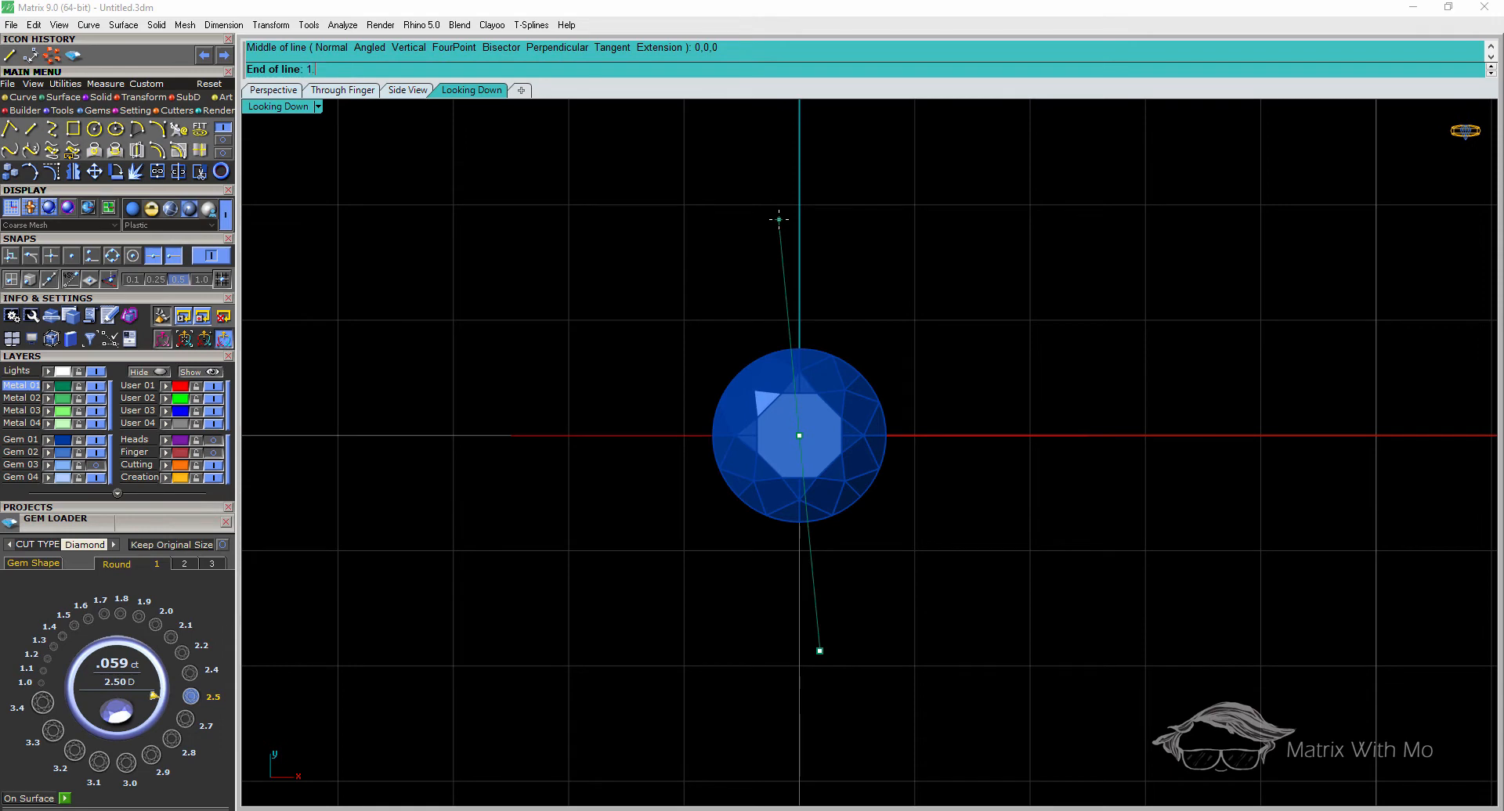
pyautogui.write('35')
pyautogui.press('Return')
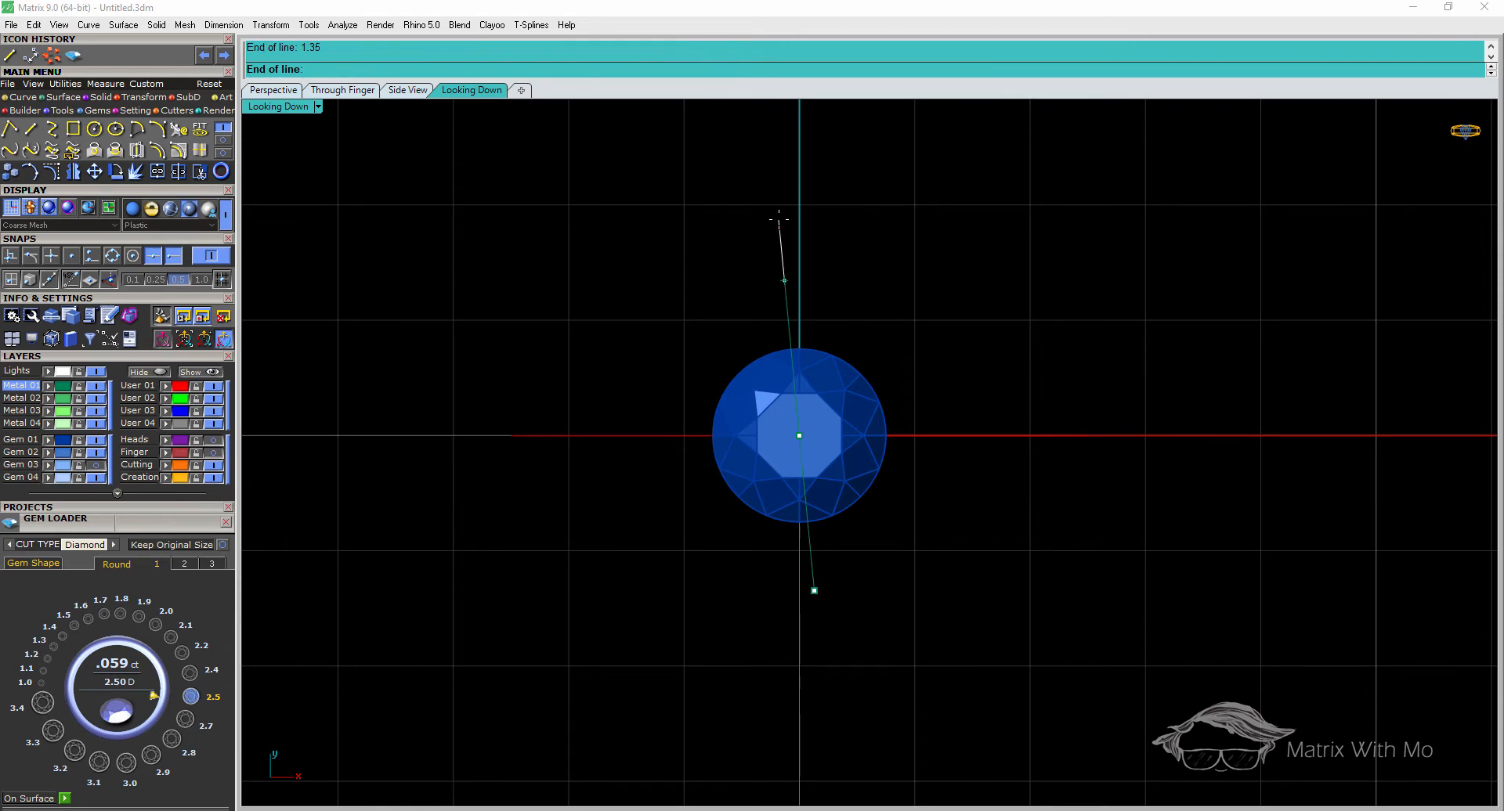
pyautogui.click(777, 220)
pyautogui.click(799, 306)
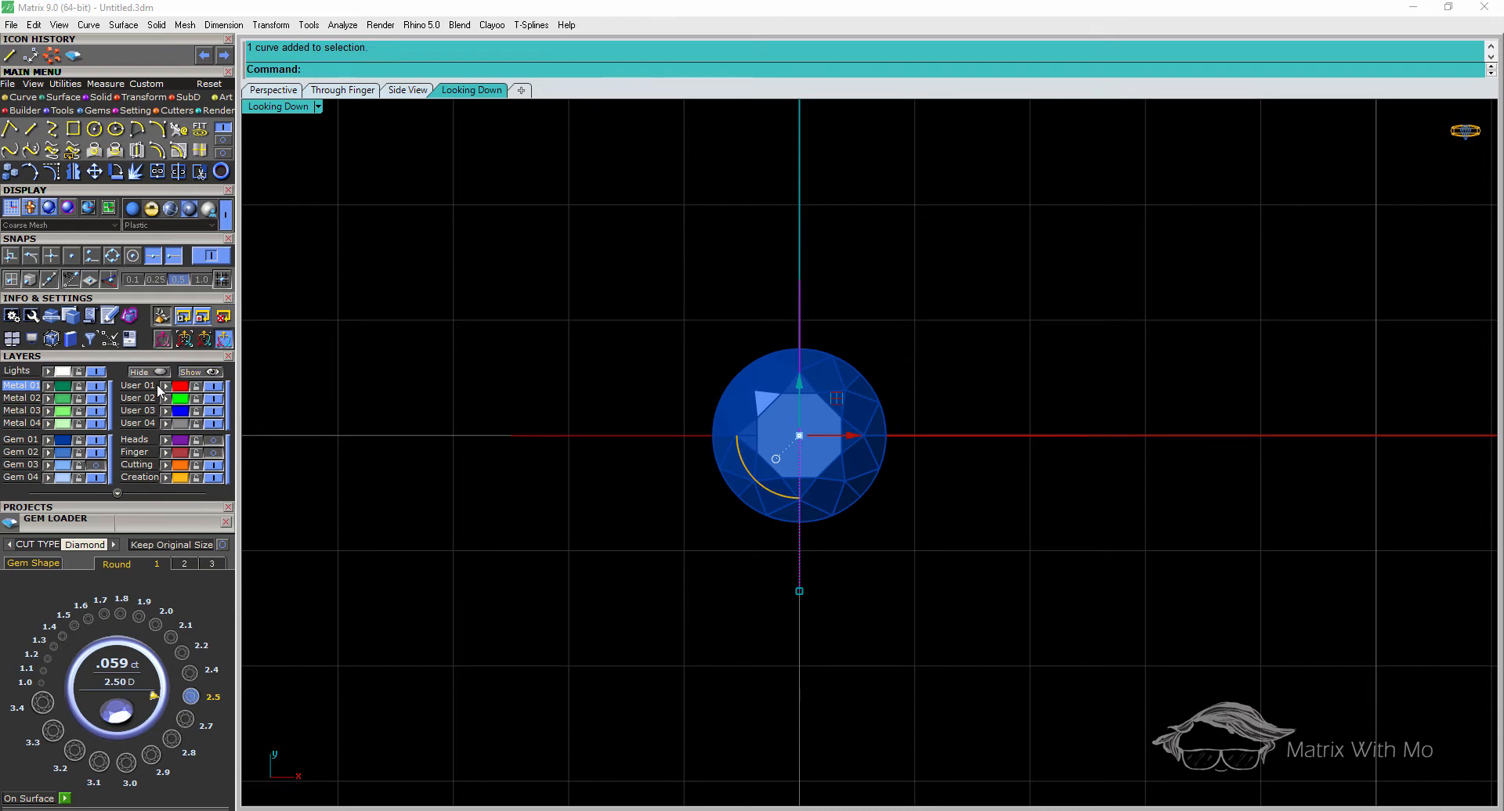
pyautogui.click(510, 349)
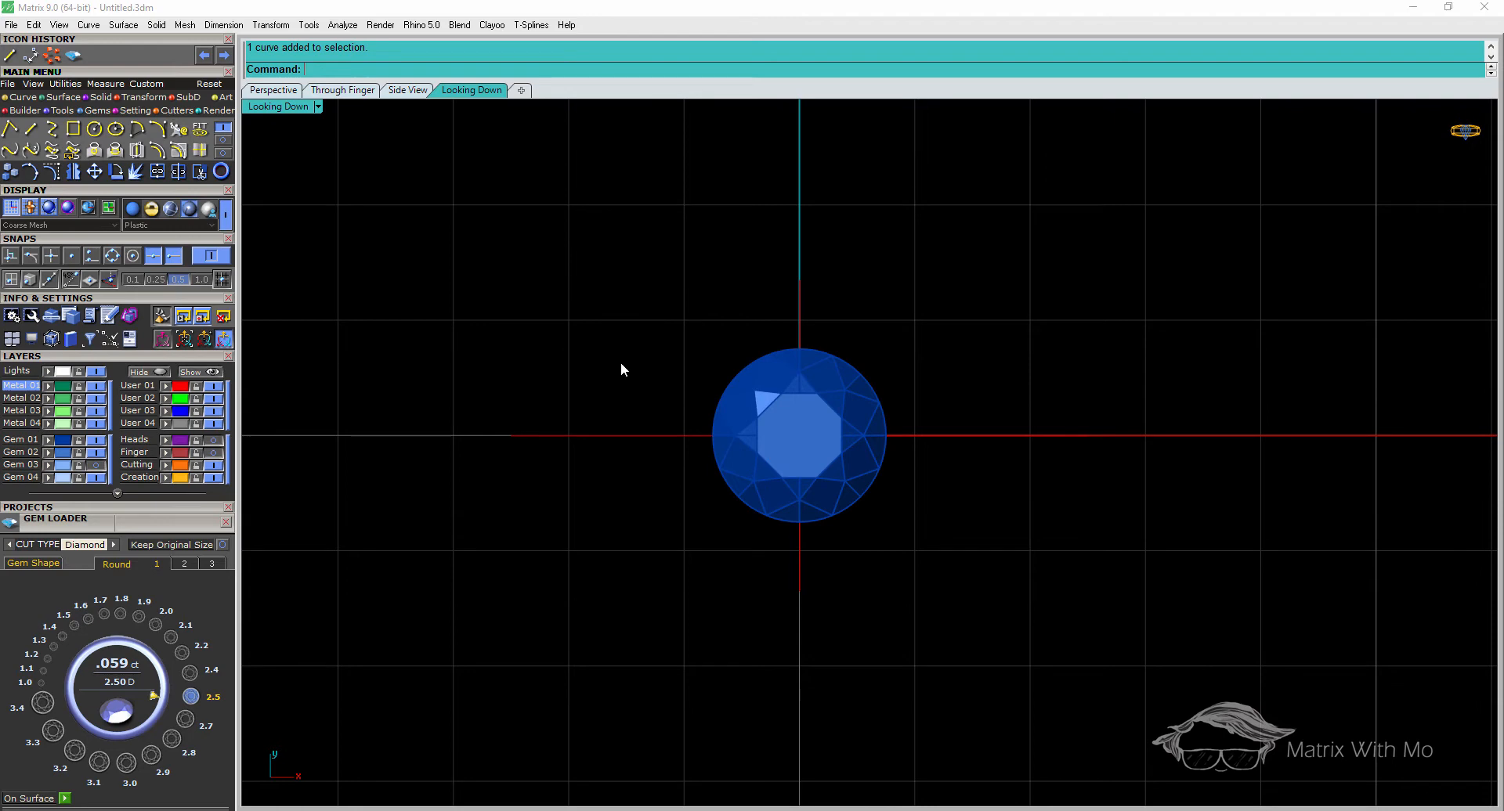
# Draw an arc from the horizontal line's left end through the vertical line's top end to the right end, and assign it to User 02
pyautogui.scroll(-5, 621, 363)
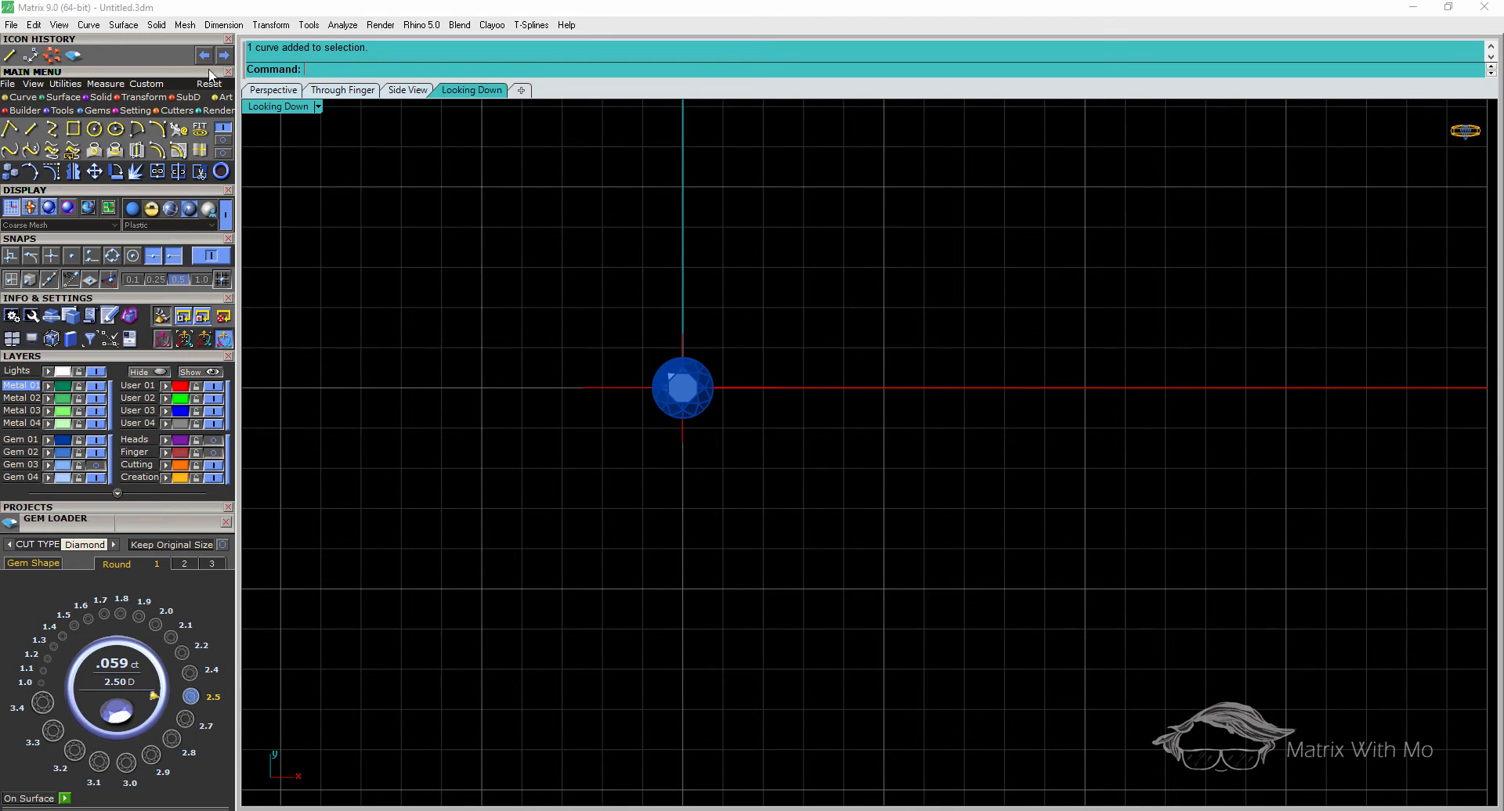
pyautogui.click(92, 25)
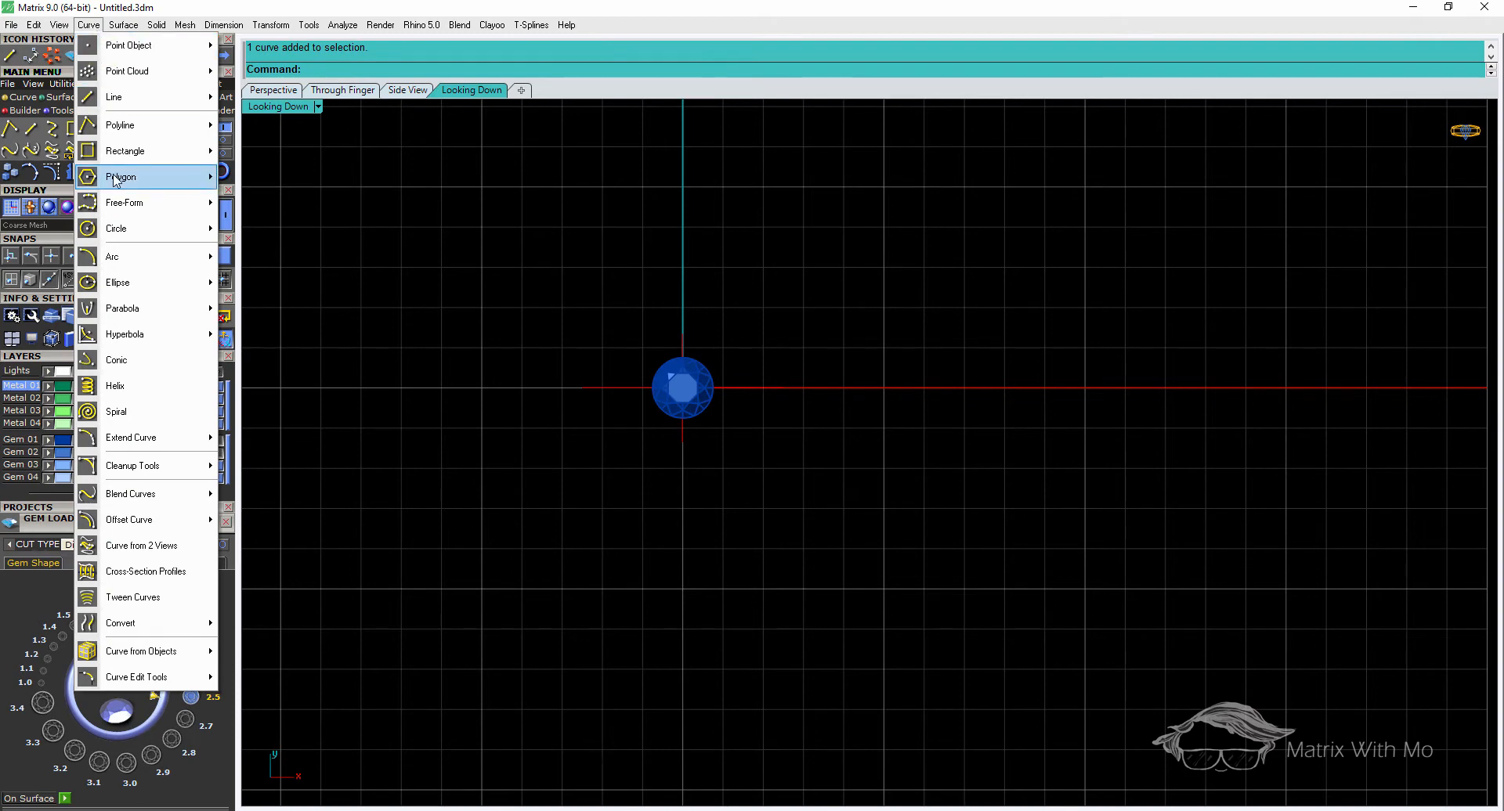
pyautogui.moveTo(143, 265)
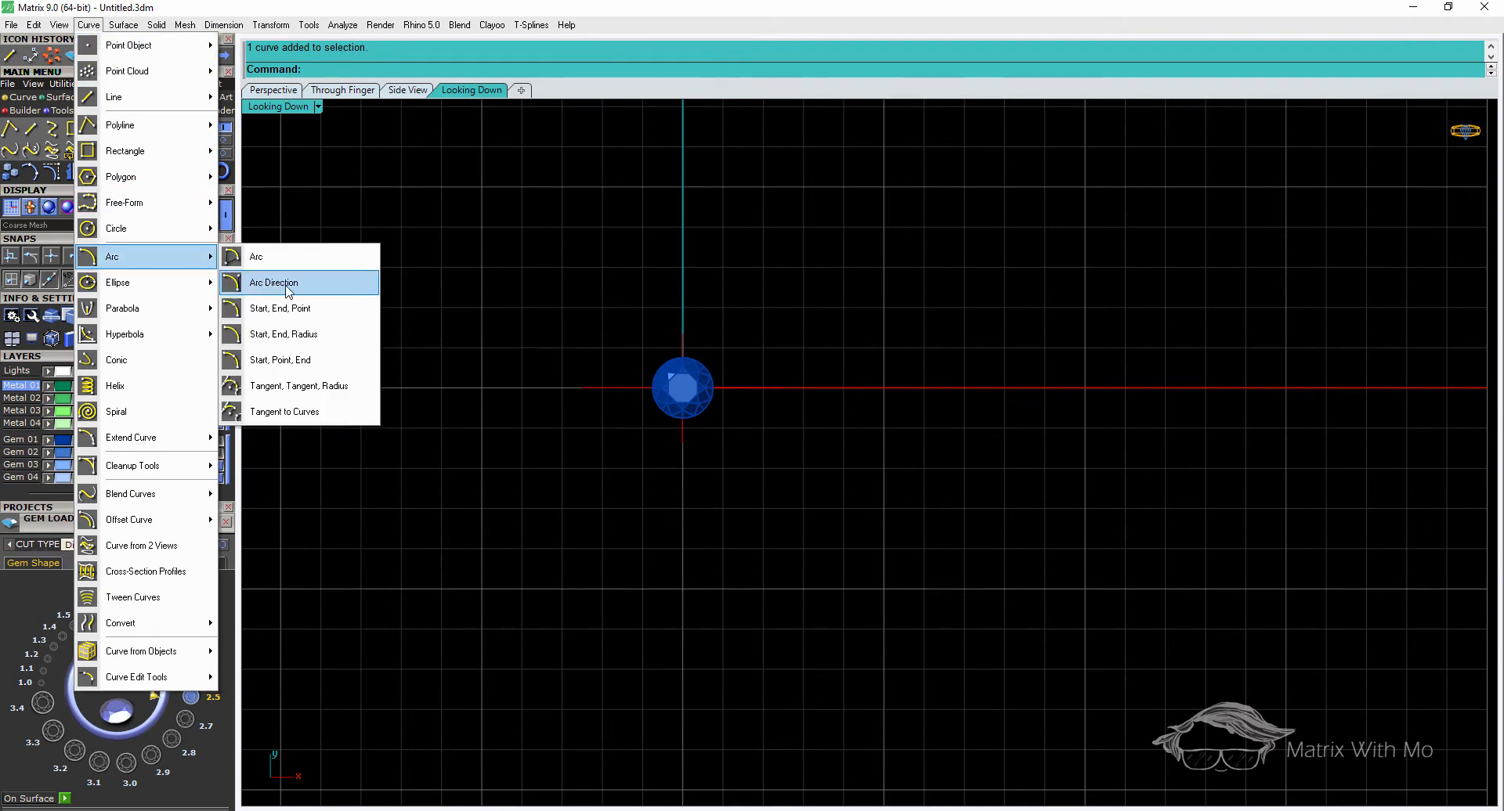
pyautogui.click(310, 365)
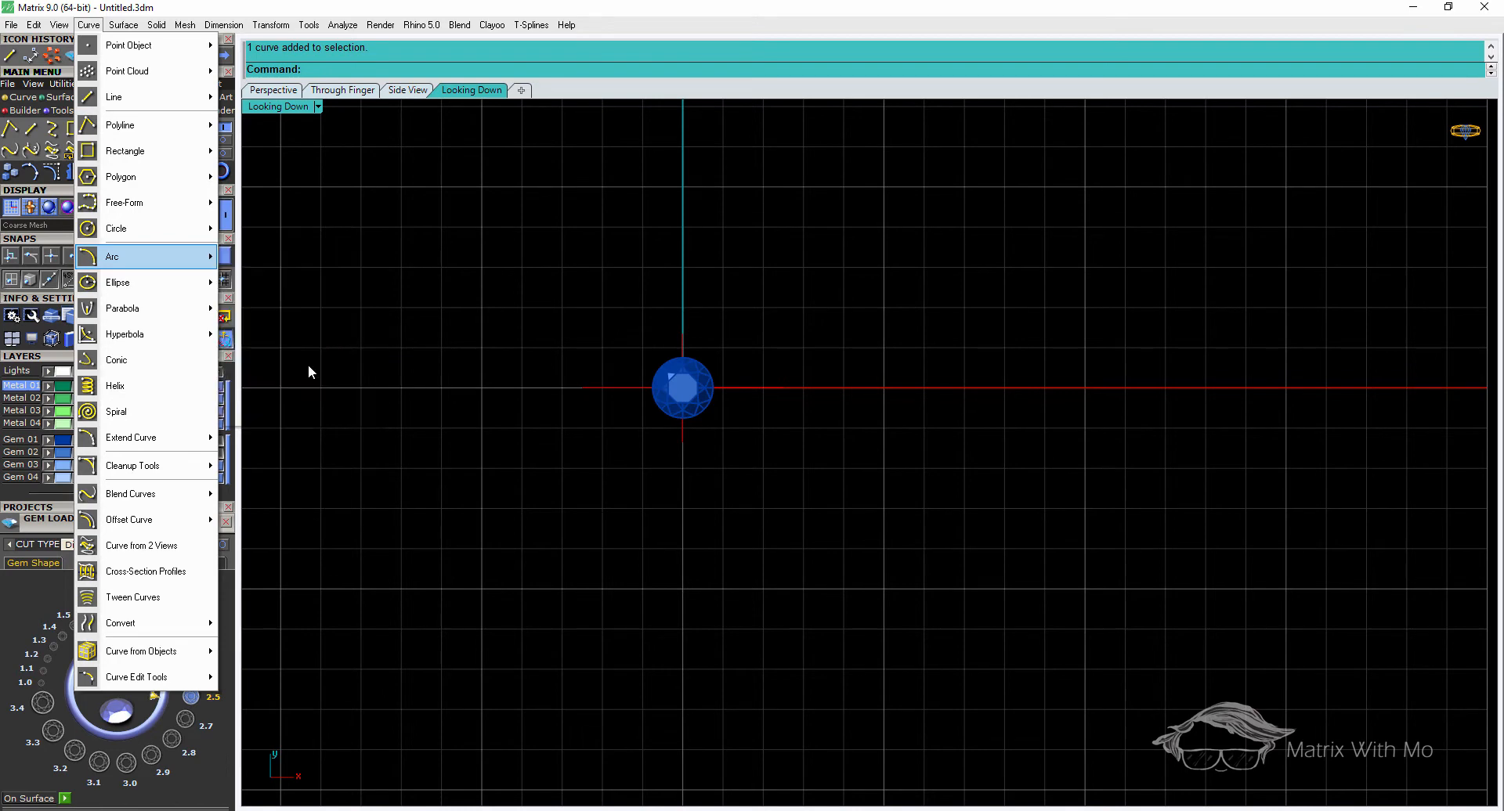
pyautogui.click(582, 387)
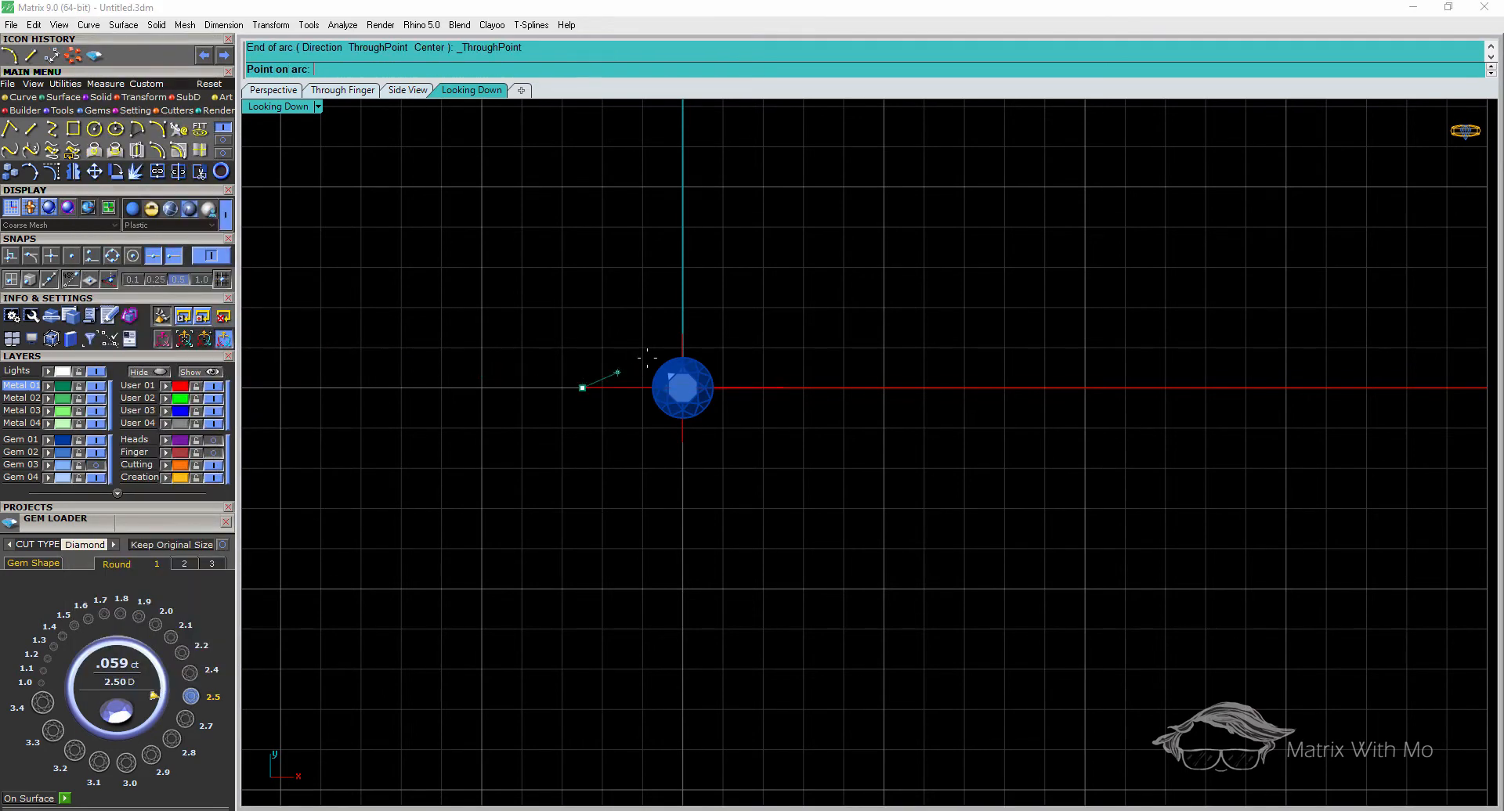
pyautogui.click(682, 333)
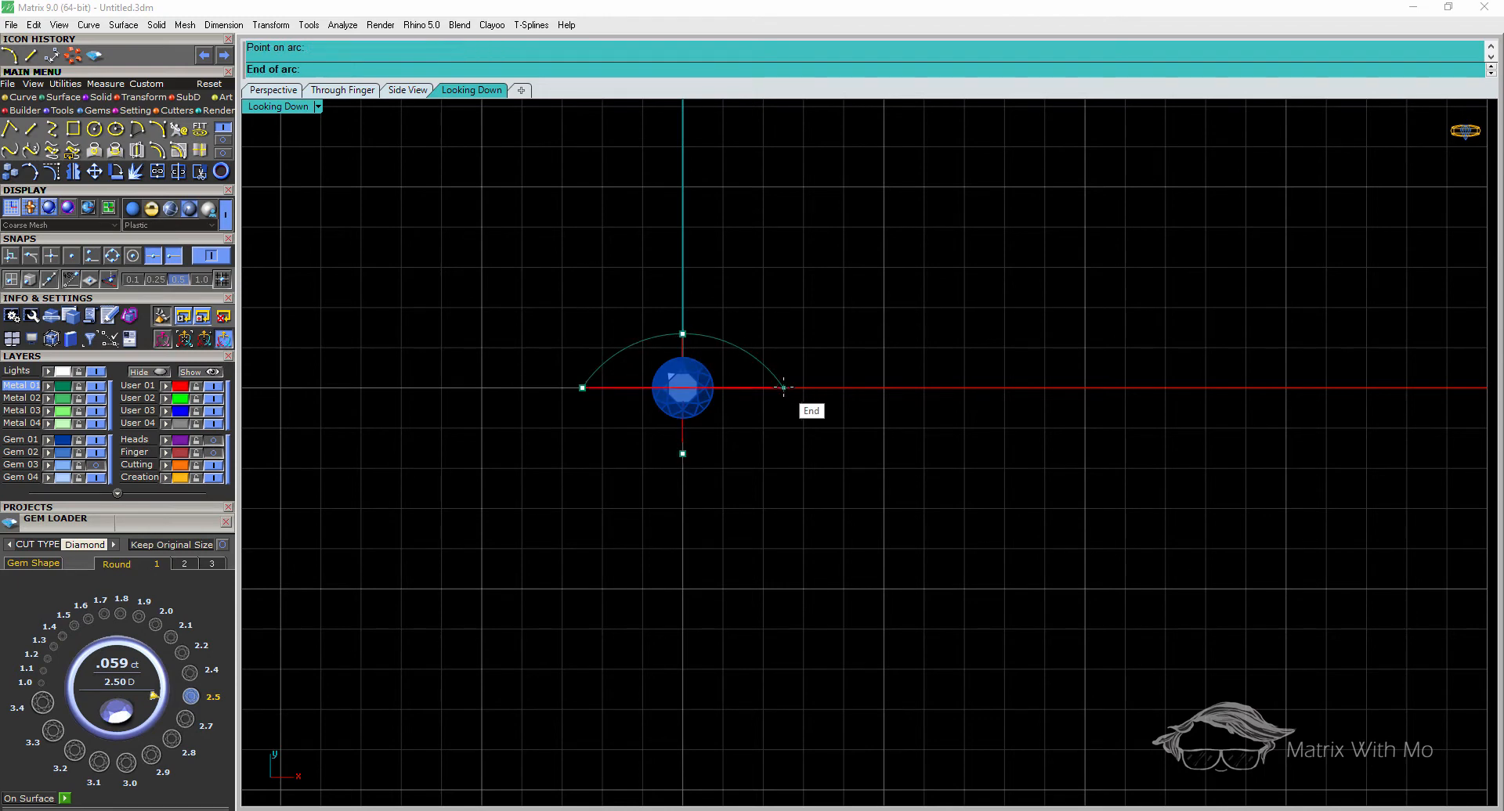
pyautogui.click(783, 388)
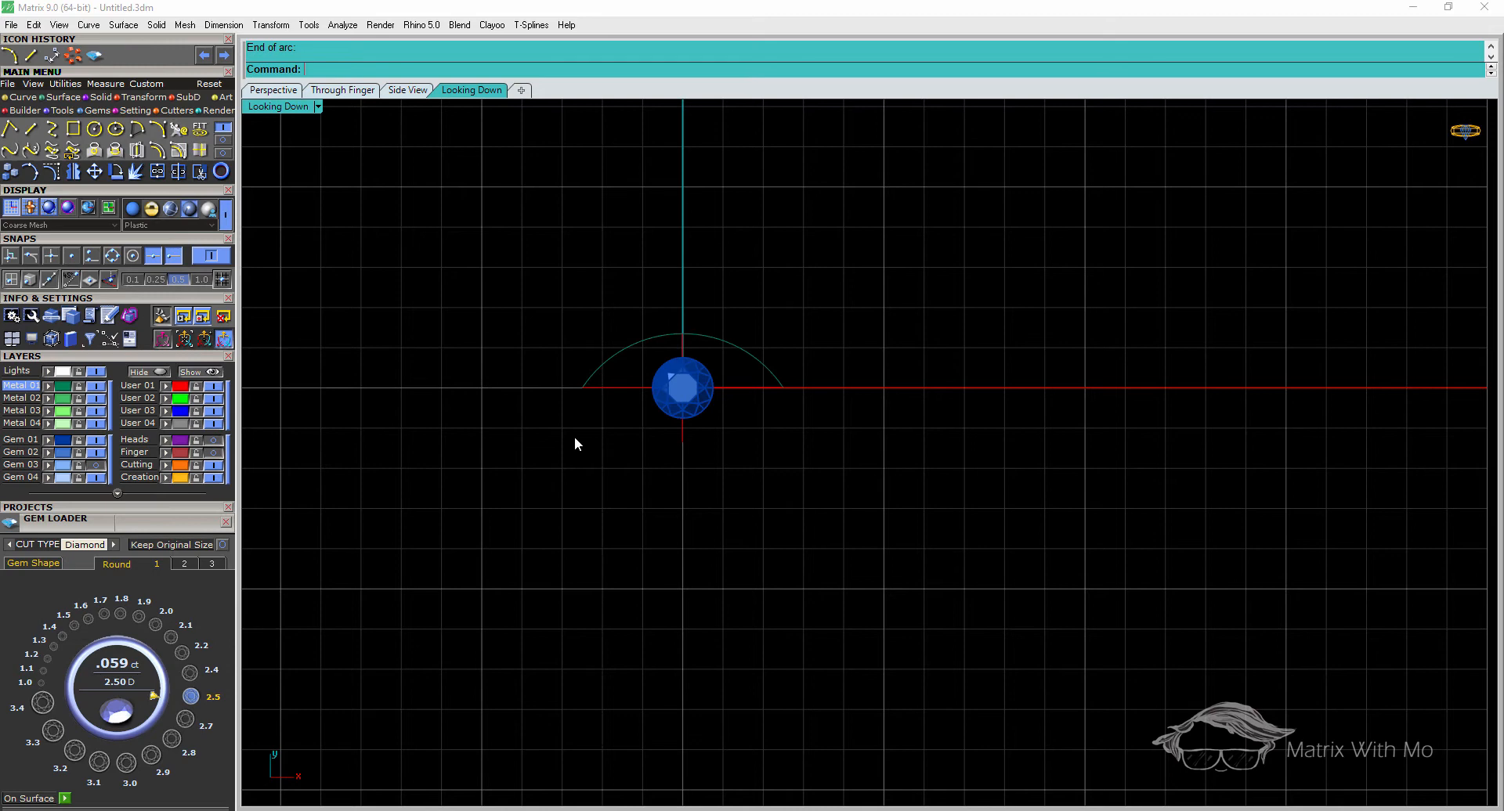
pyautogui.click(599, 368)
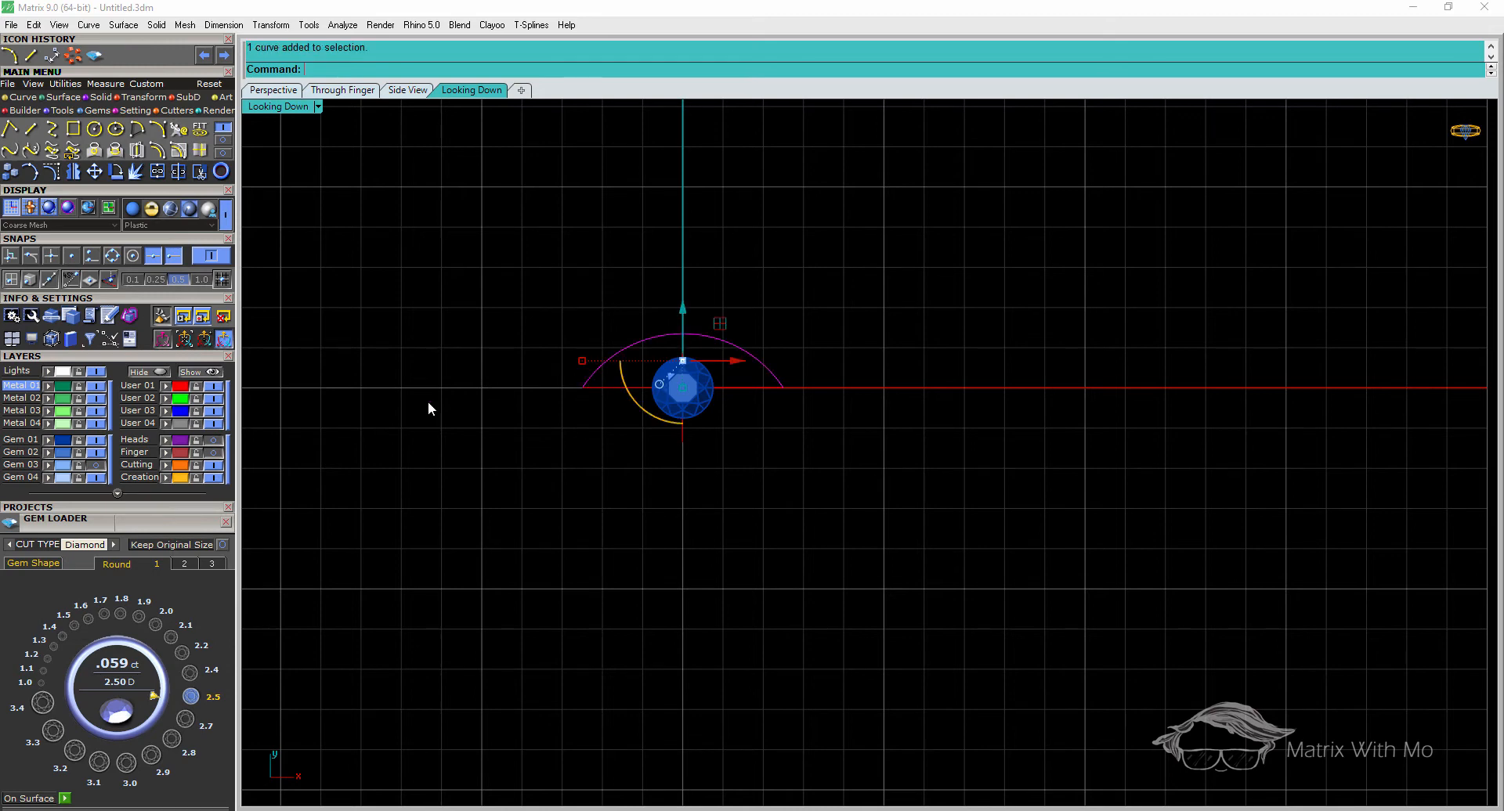
pyautogui.click(475, 329)
# Mirror a copy of the arc across the horizontal axis through 0,0,0 to complete the marquise outline
pyautogui.click(591, 378)
pyautogui.press('F6')
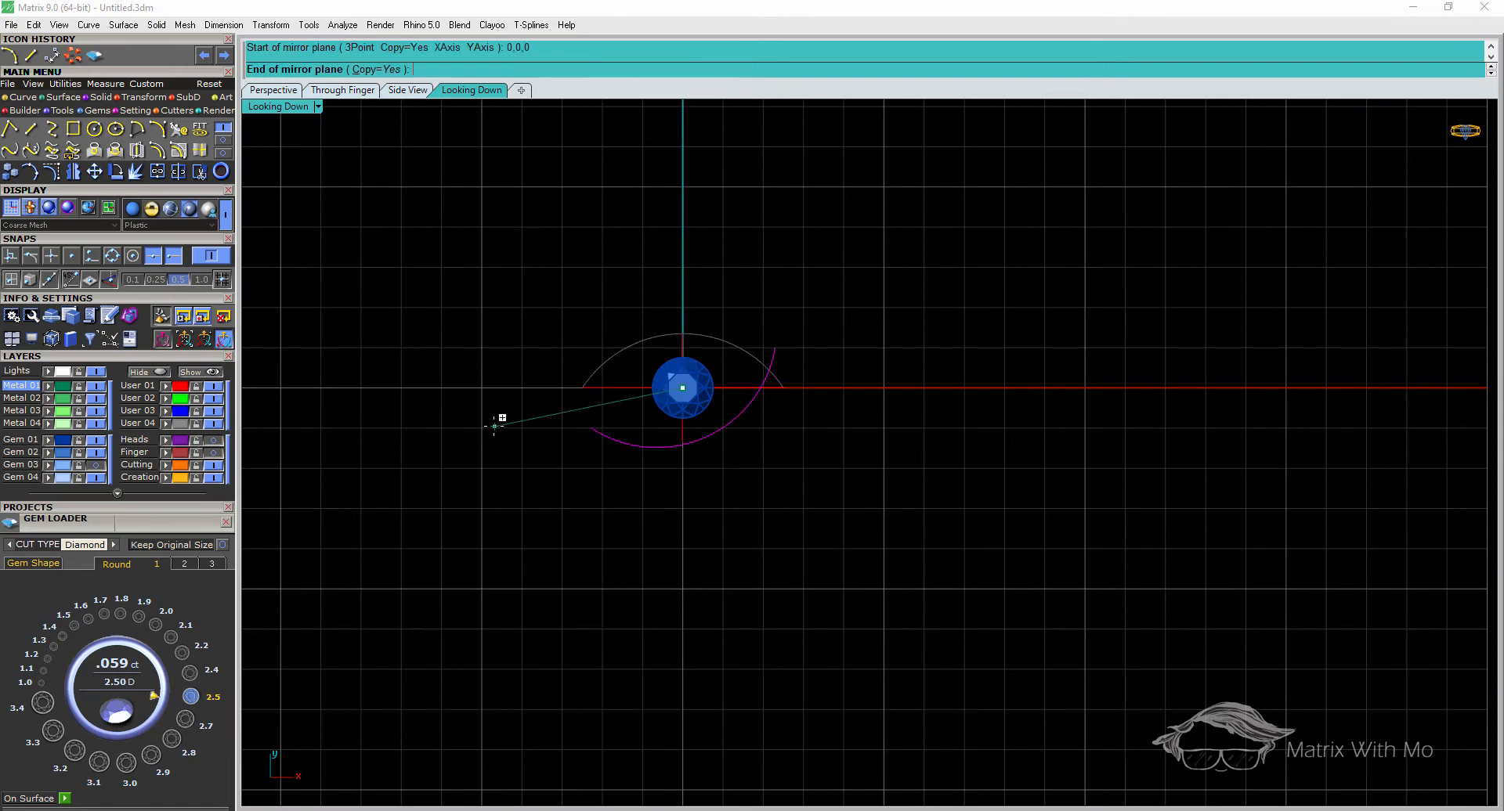
pyautogui.click(488, 423)
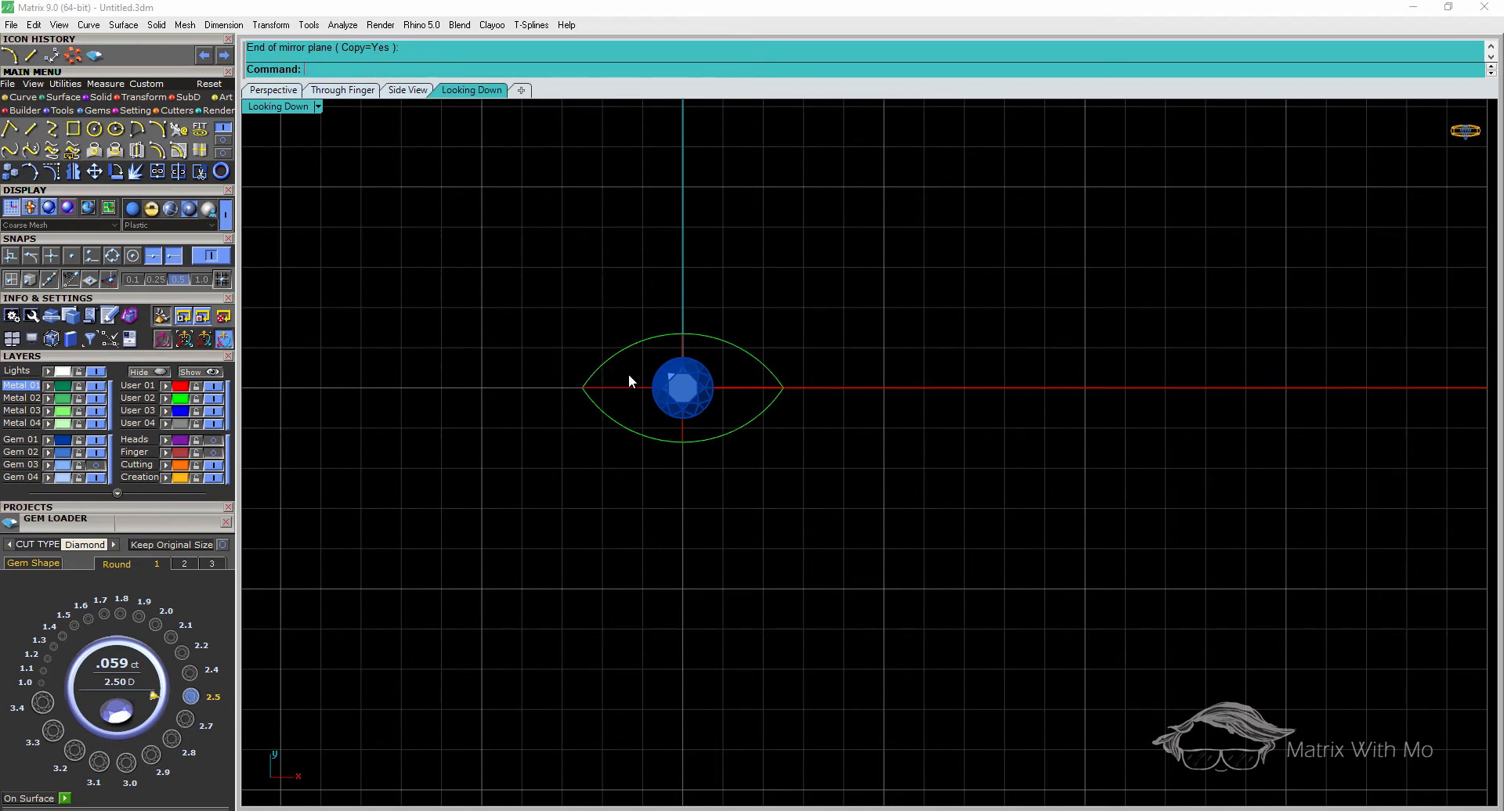
# Offset the upper and lower marquise arcs inward by 0.5 mm
pyautogui.scroll(3, 623, 373)
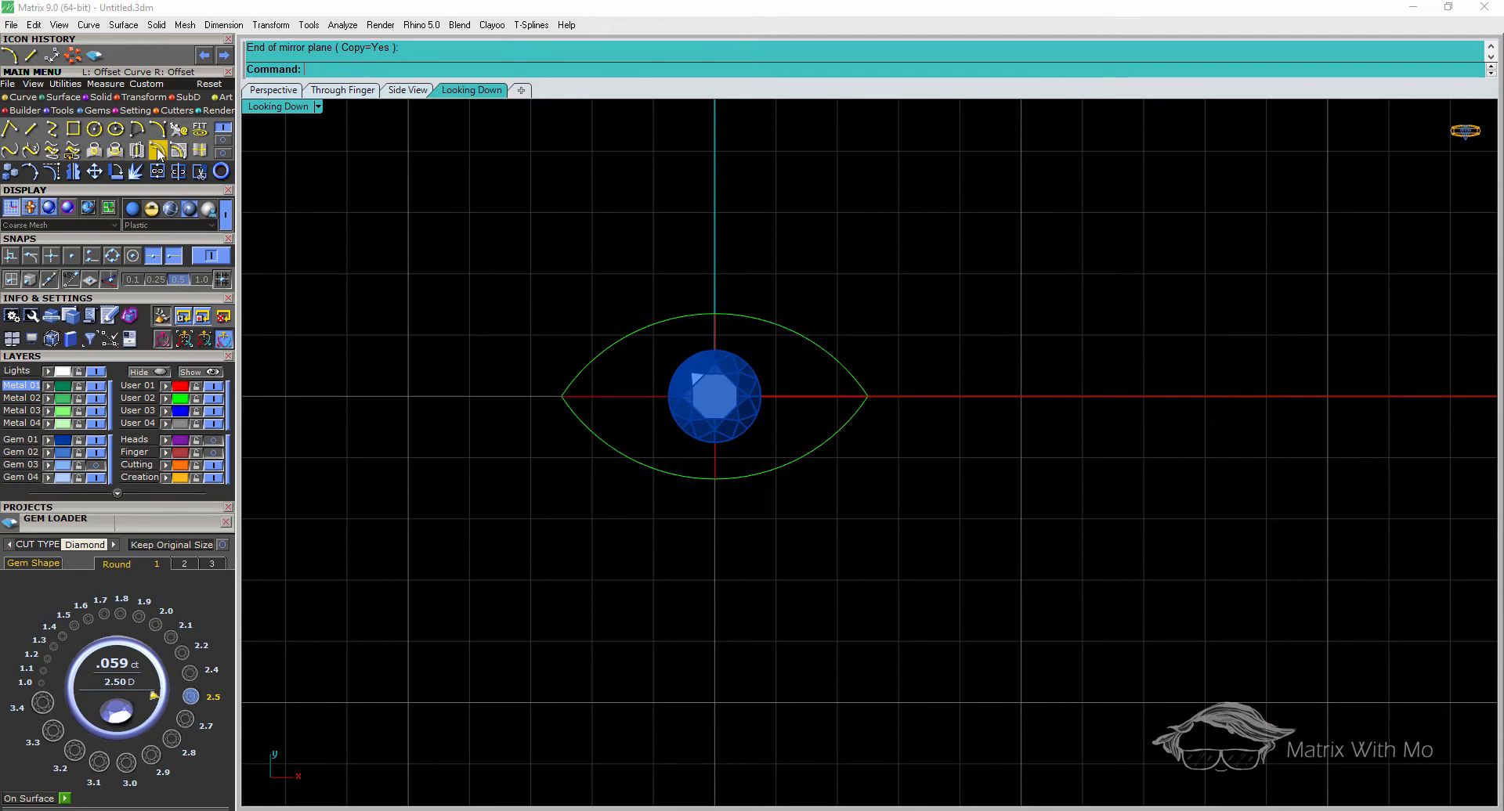
pyautogui.click(159, 153)
pyautogui.click(597, 357)
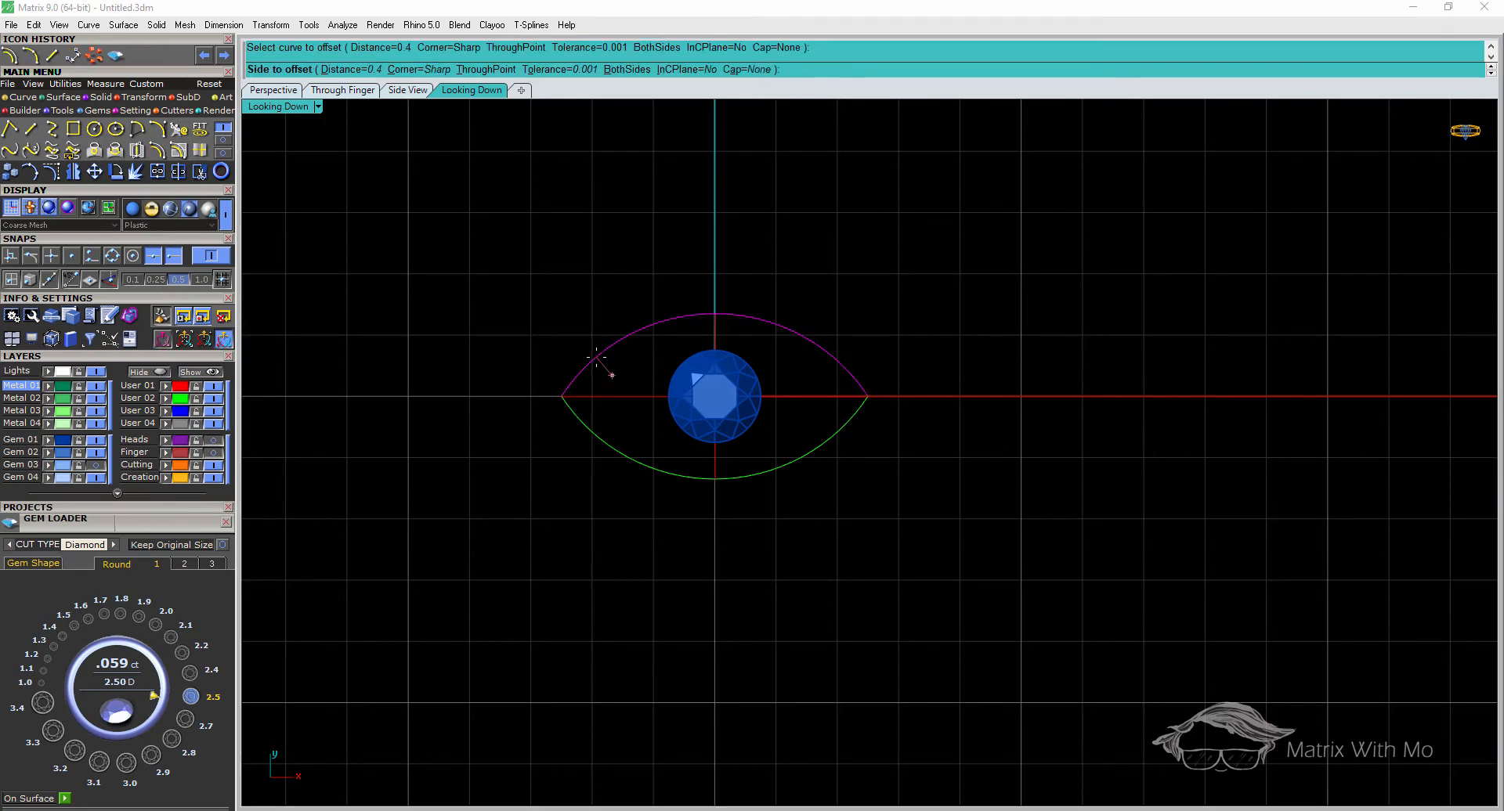
pyautogui.click(349, 69)
pyautogui.write('.5')
pyautogui.press('Return')
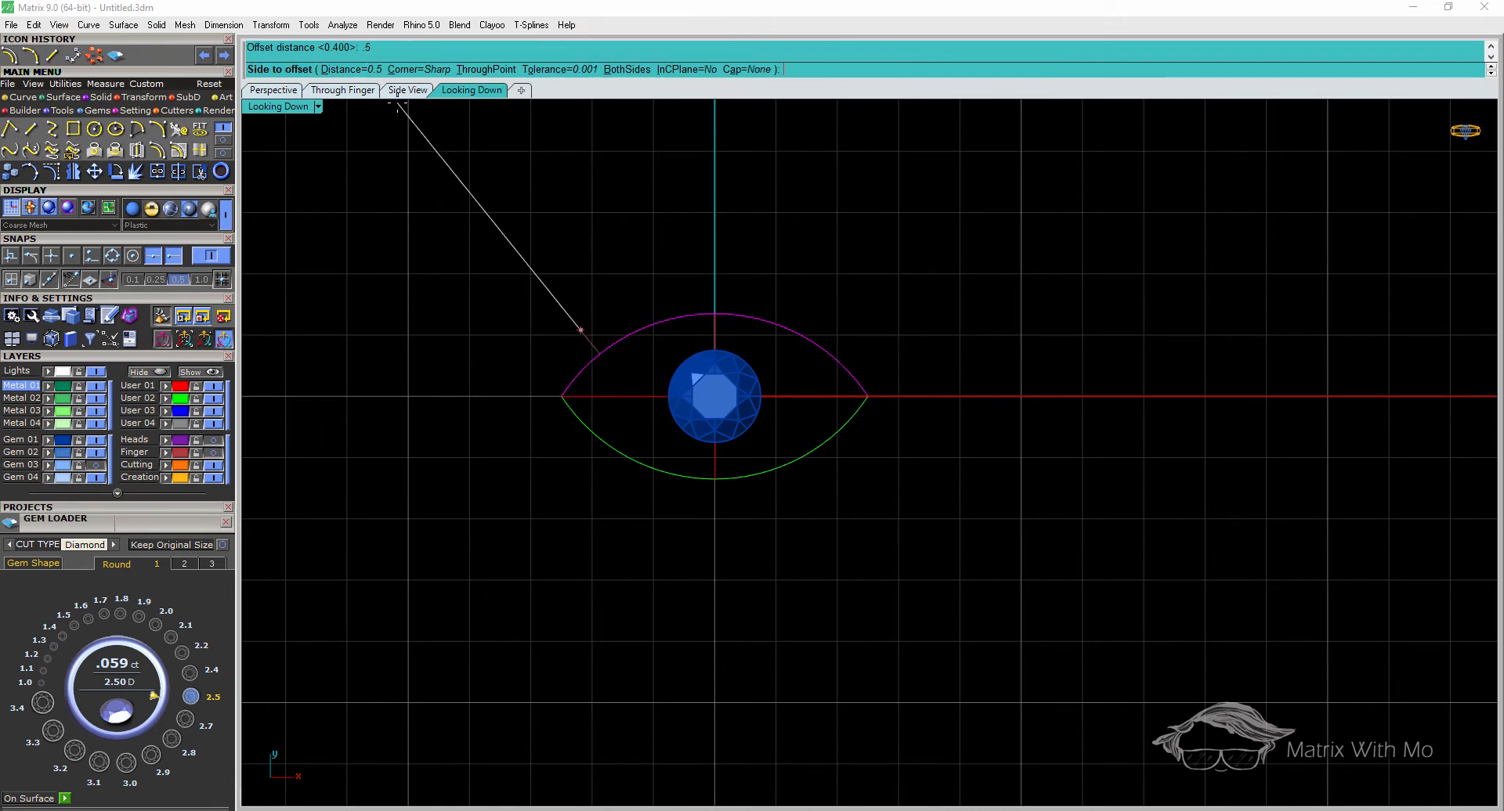
pyautogui.click(629, 367)
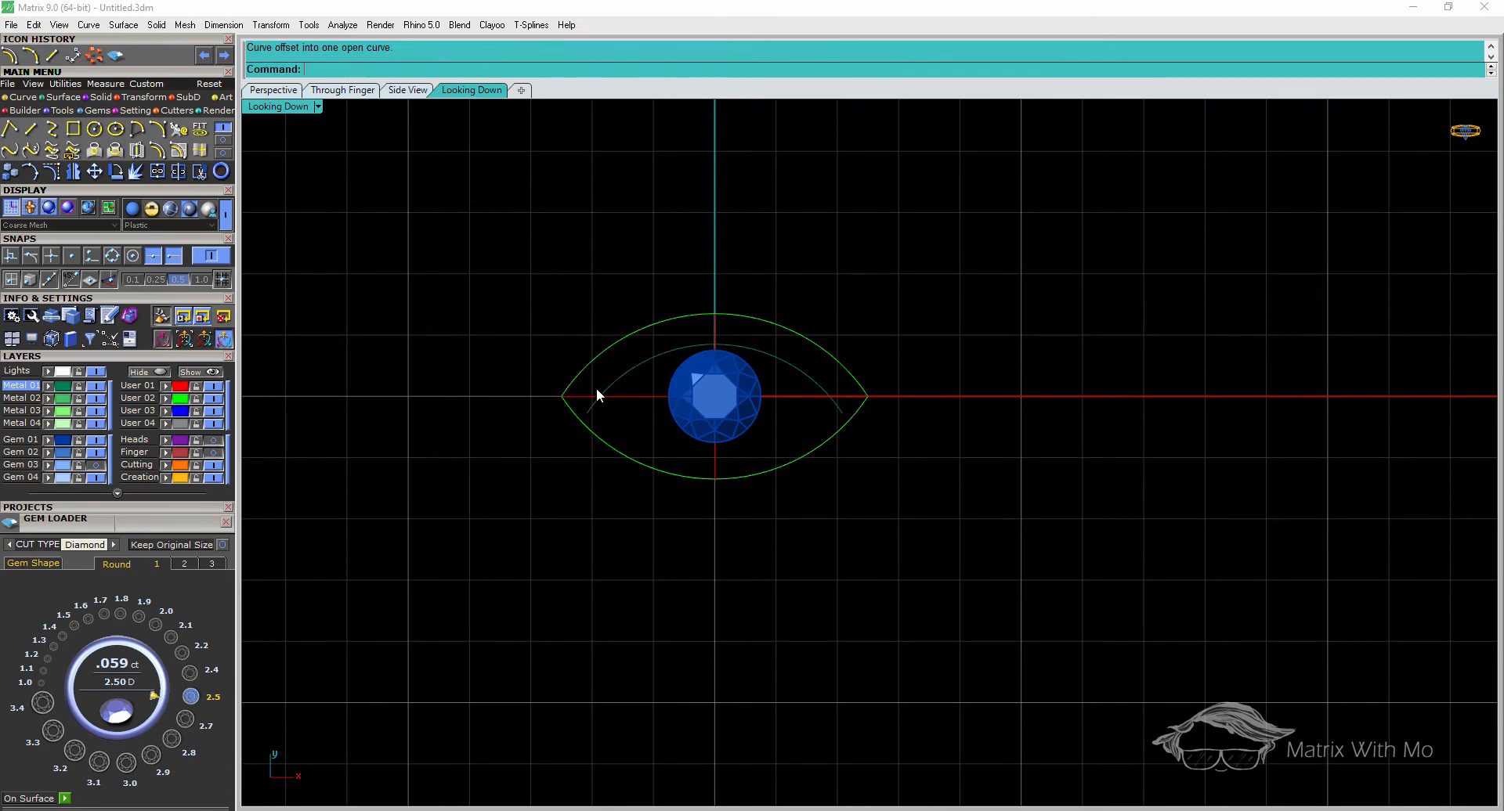
pyautogui.click(607, 442)
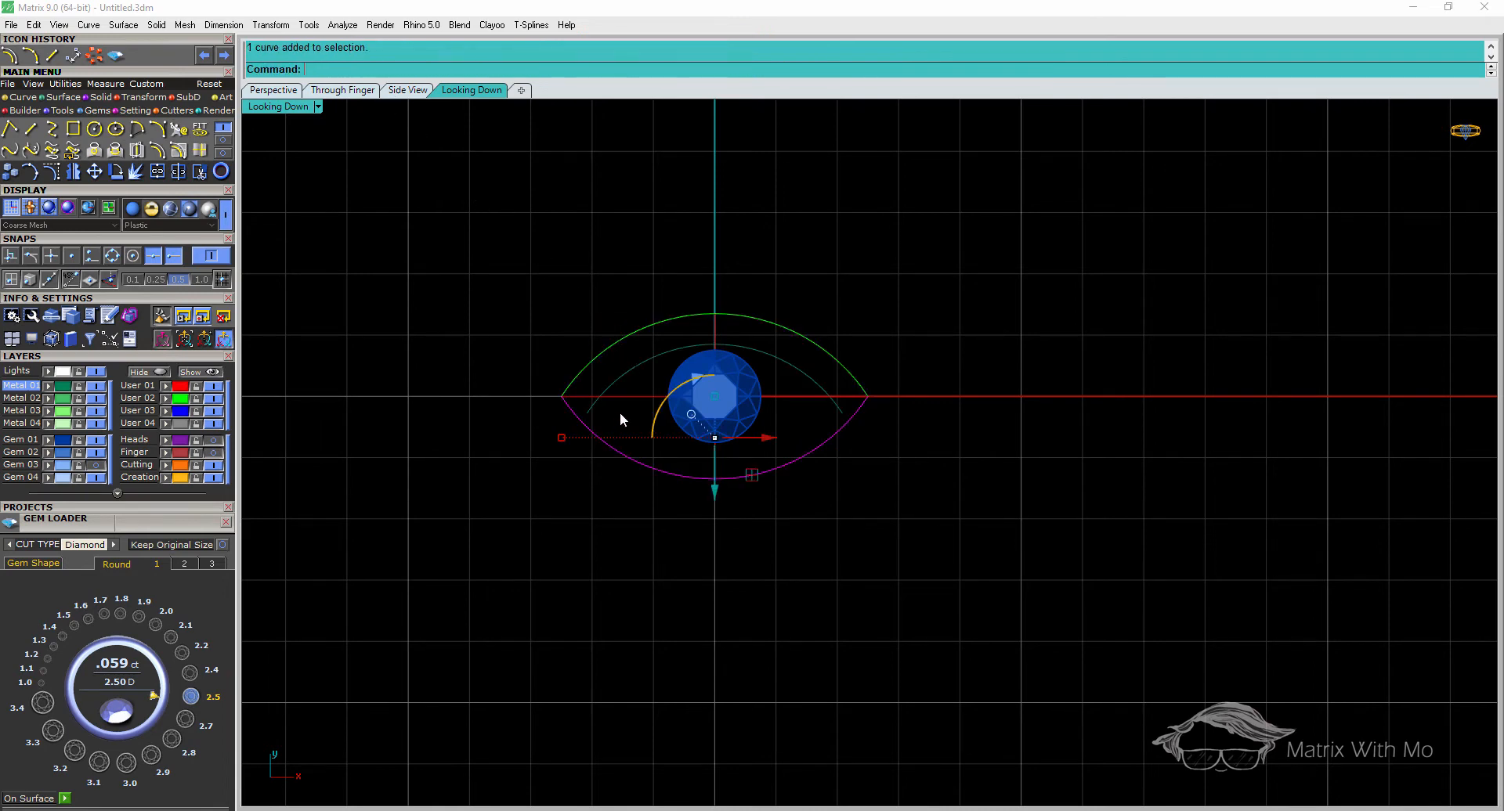
pyautogui.click(564, 478)
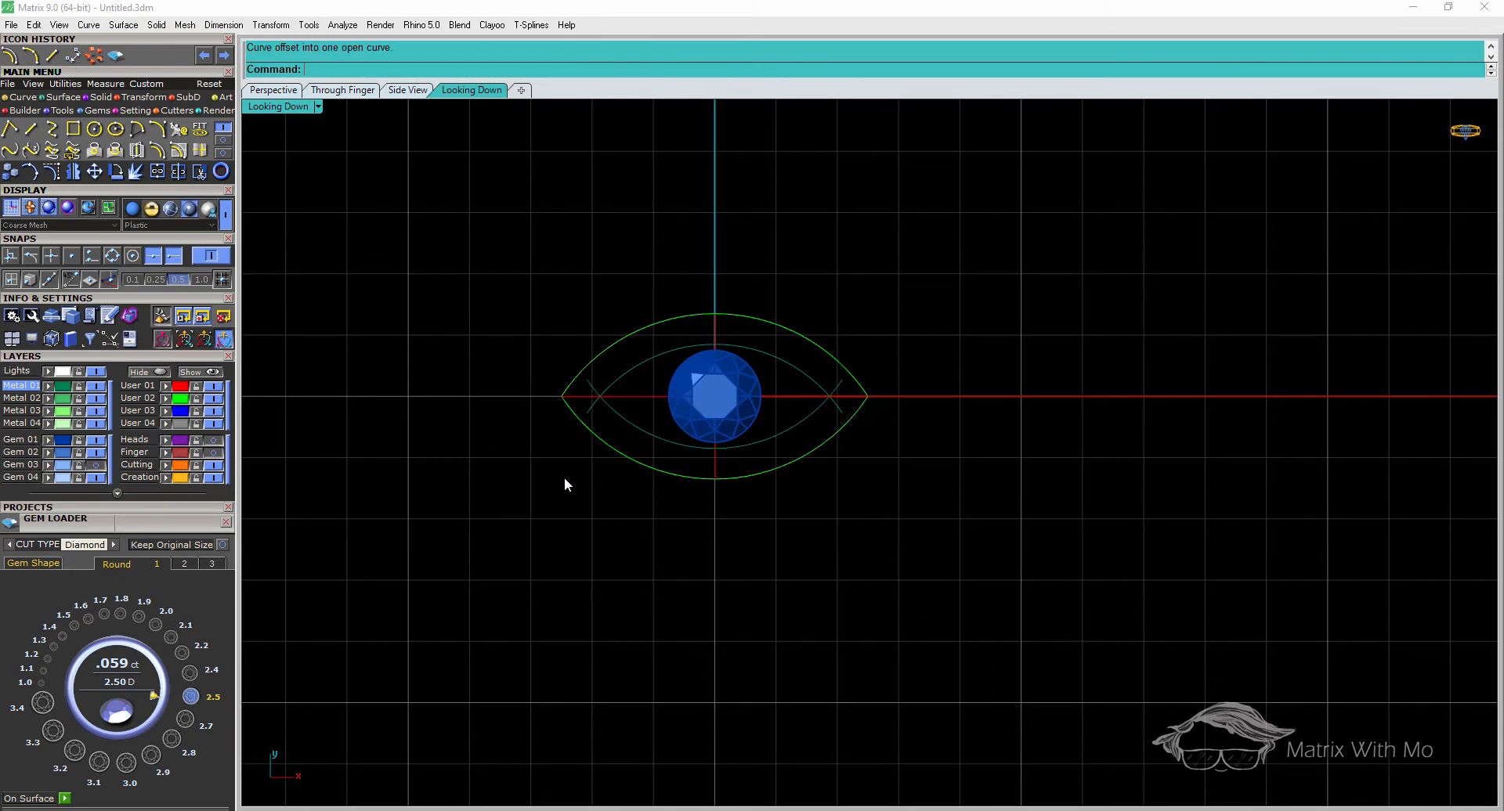
# Trim the crossing ends off both inner offset arcs and assign the arcs to the Cutting layer
pyautogui.click(623, 418)
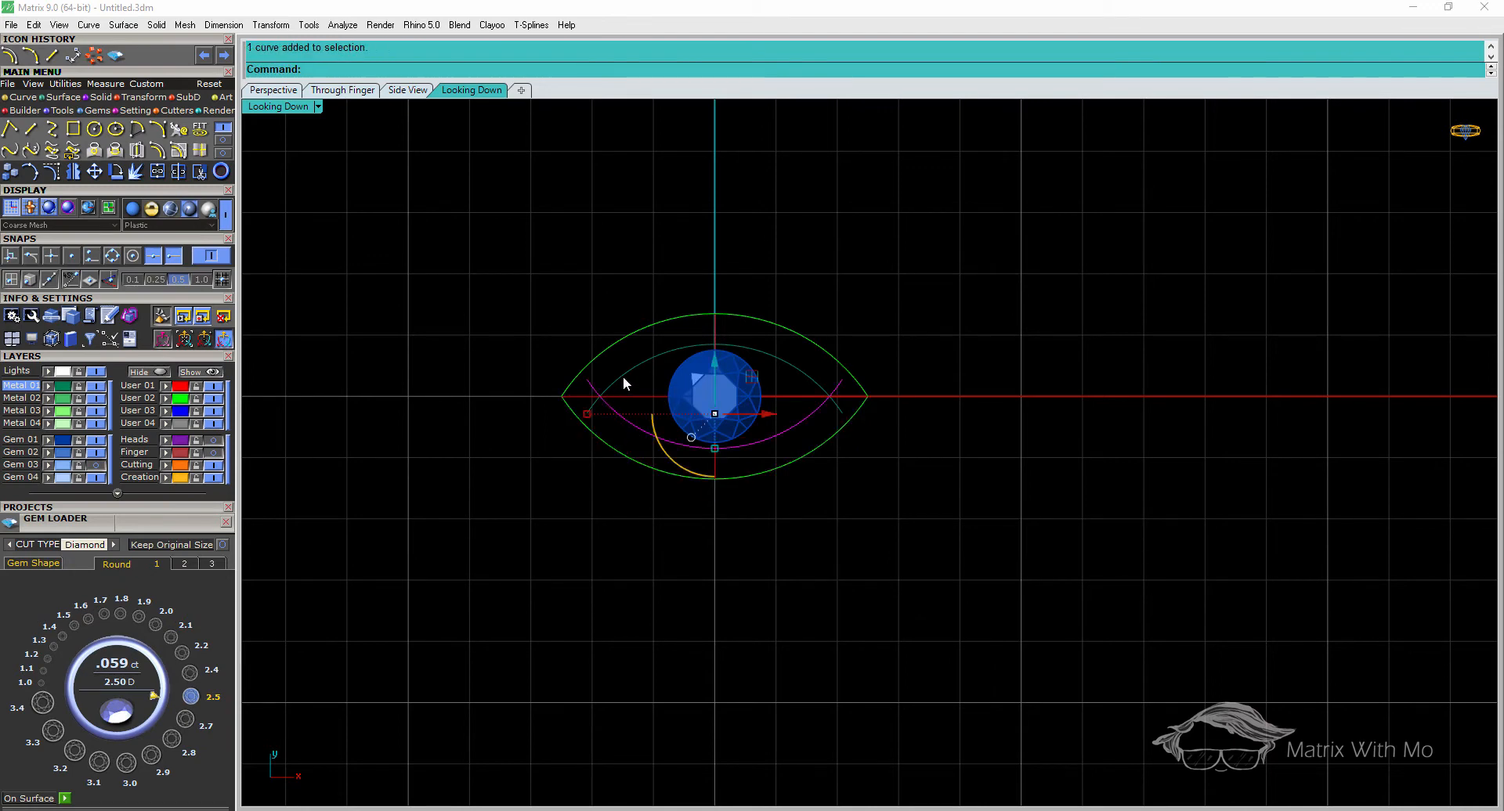
pyautogui.keyDown('shift'); pyautogui.click(624, 375); pyautogui.keyUp('shift')
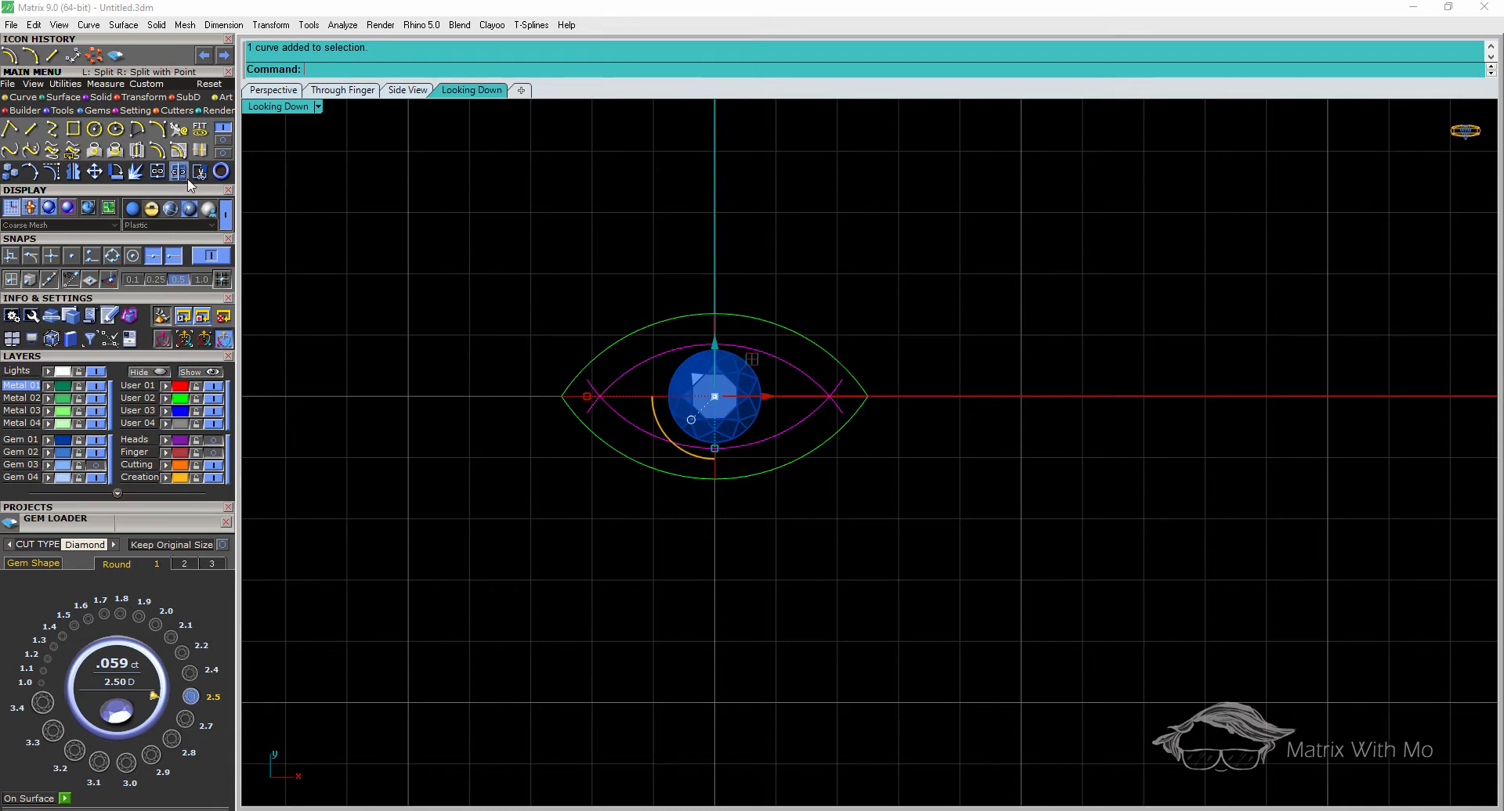
pyautogui.click(200, 172)
pyautogui.click(592, 389)
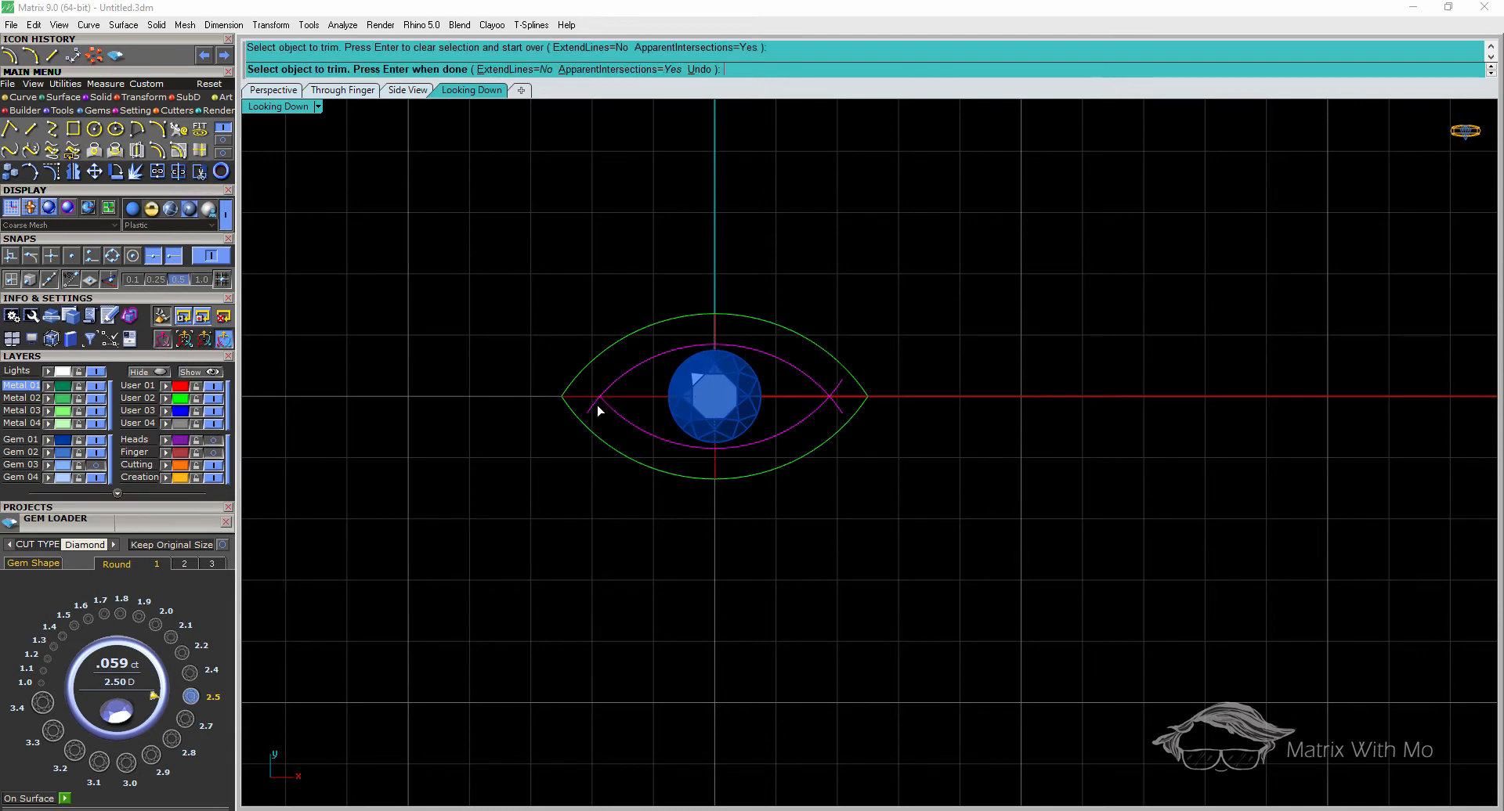
pyautogui.click(597, 406)
pyautogui.click(836, 406)
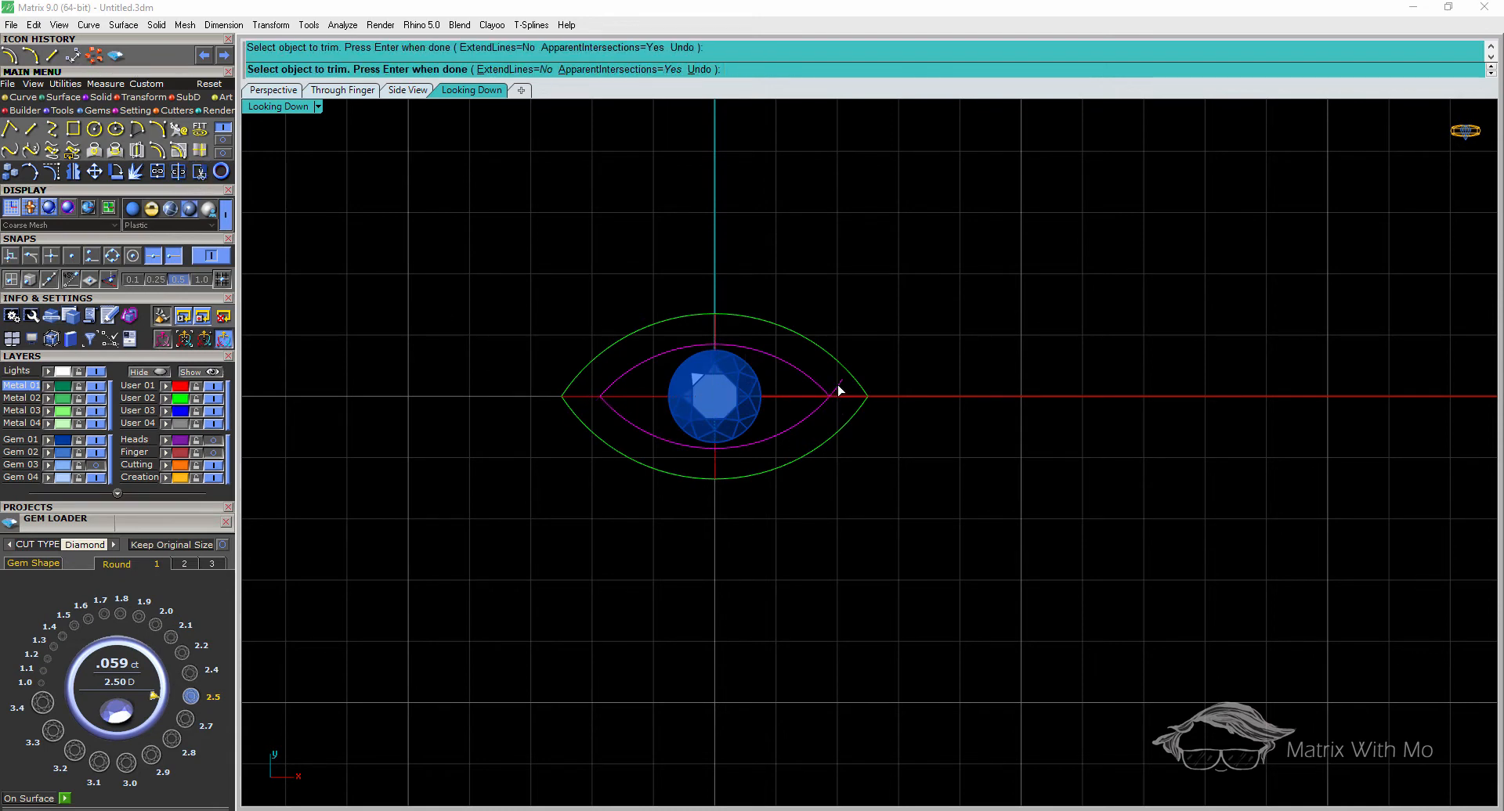
pyautogui.click(836, 386)
pyautogui.press('Return')
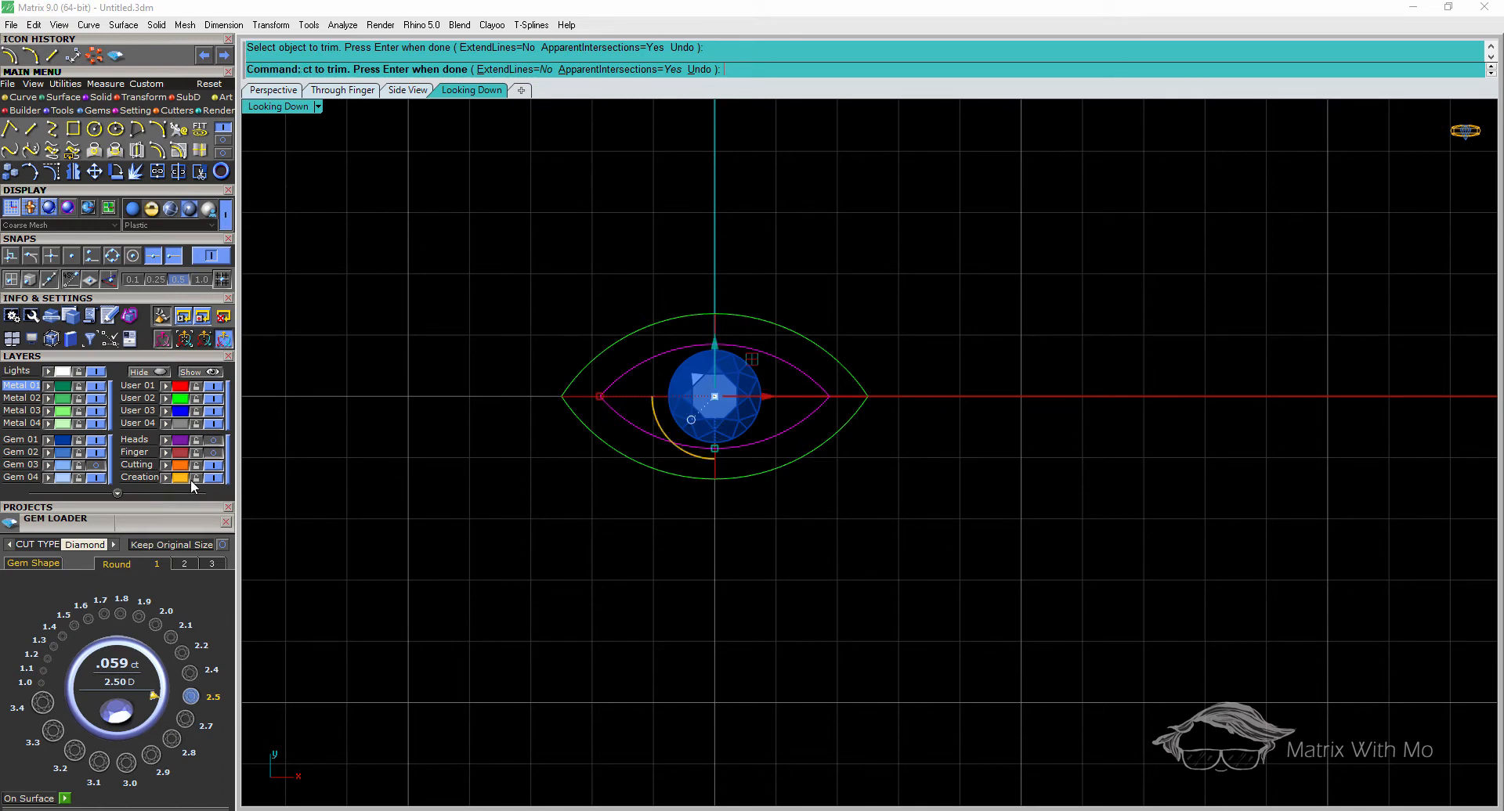
pyautogui.press('Escape')
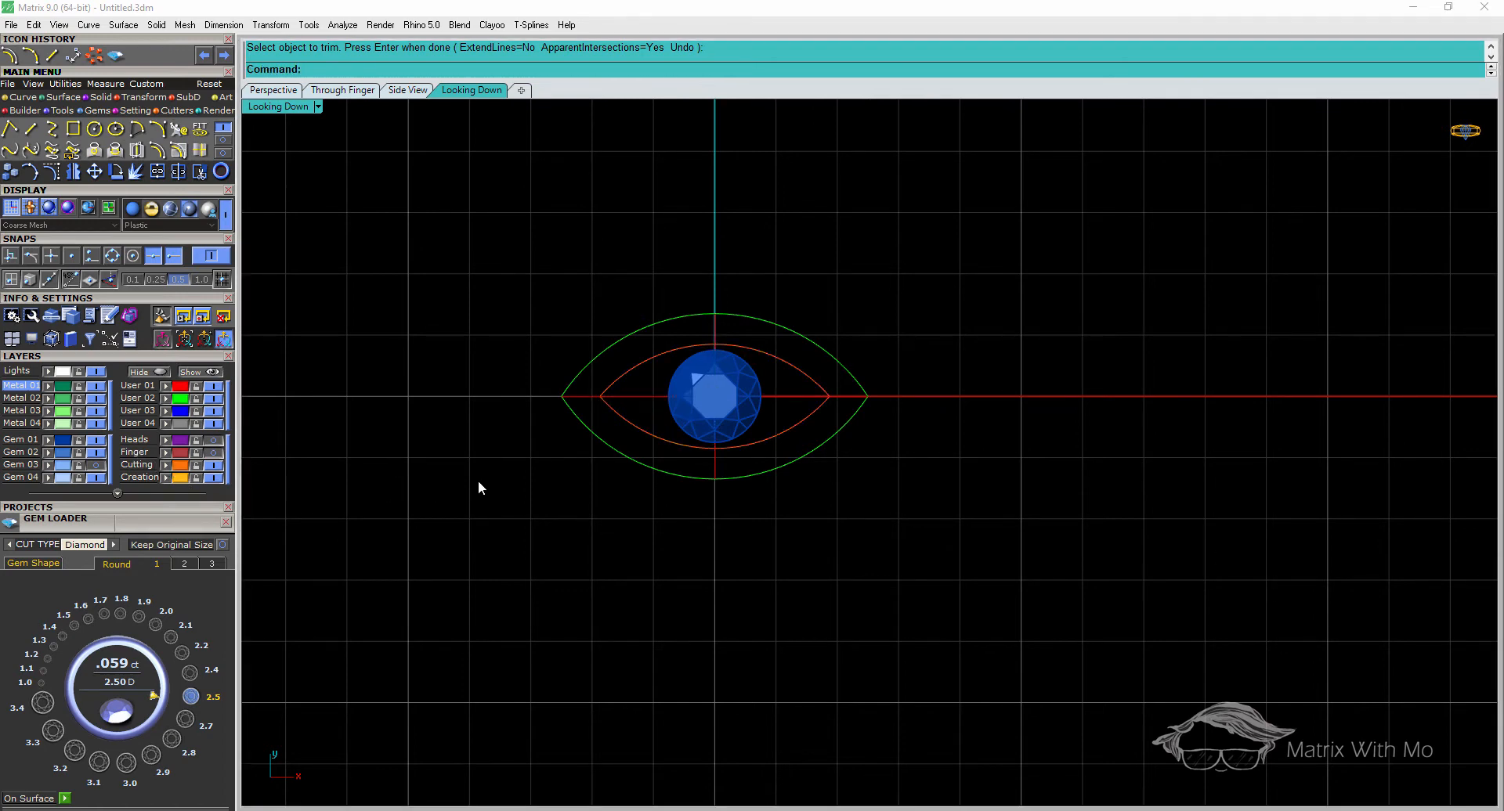
pyautogui.scroll(4, 666, 349)
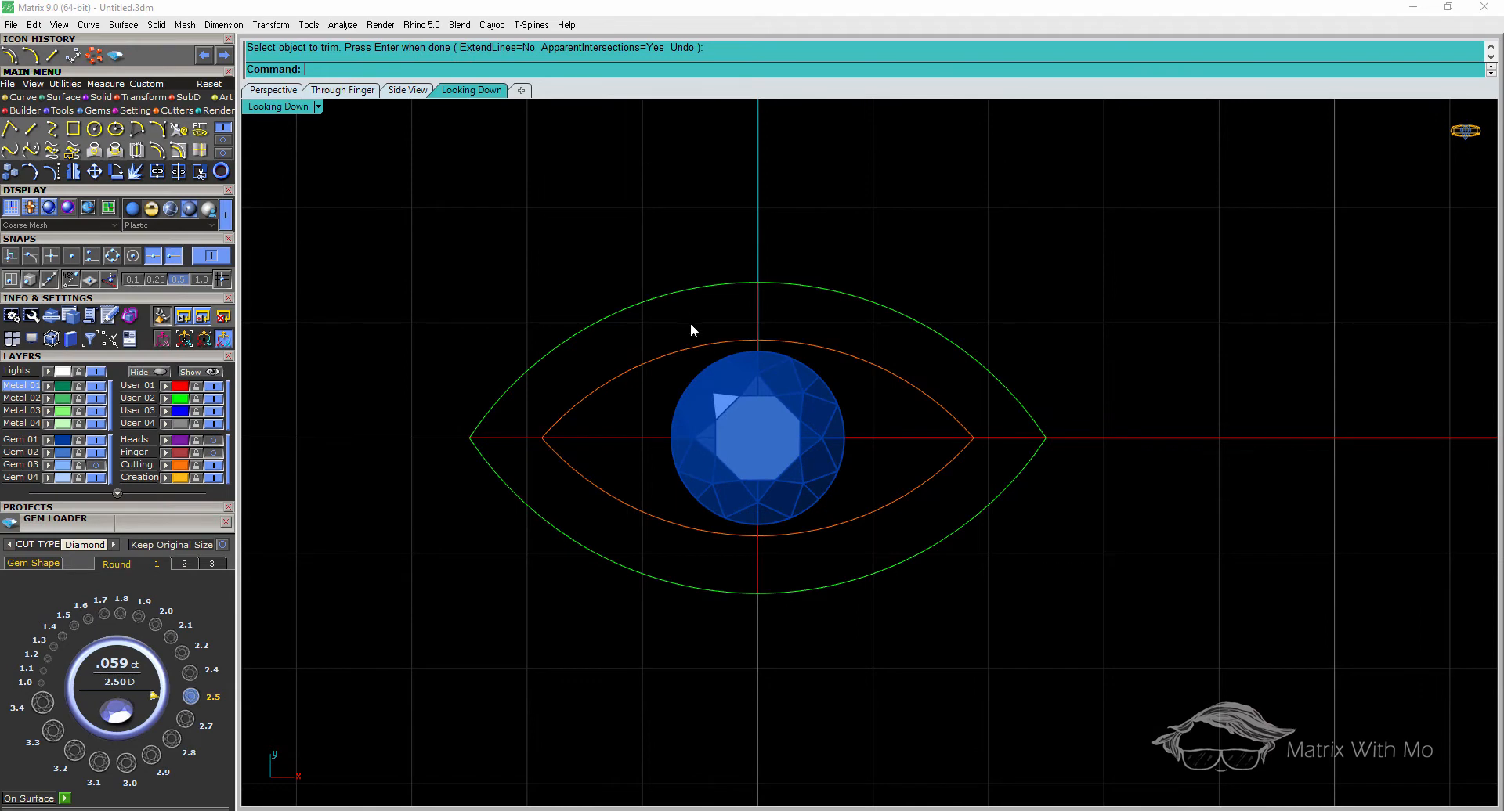
pyautogui.scroll(2, 763, 342)
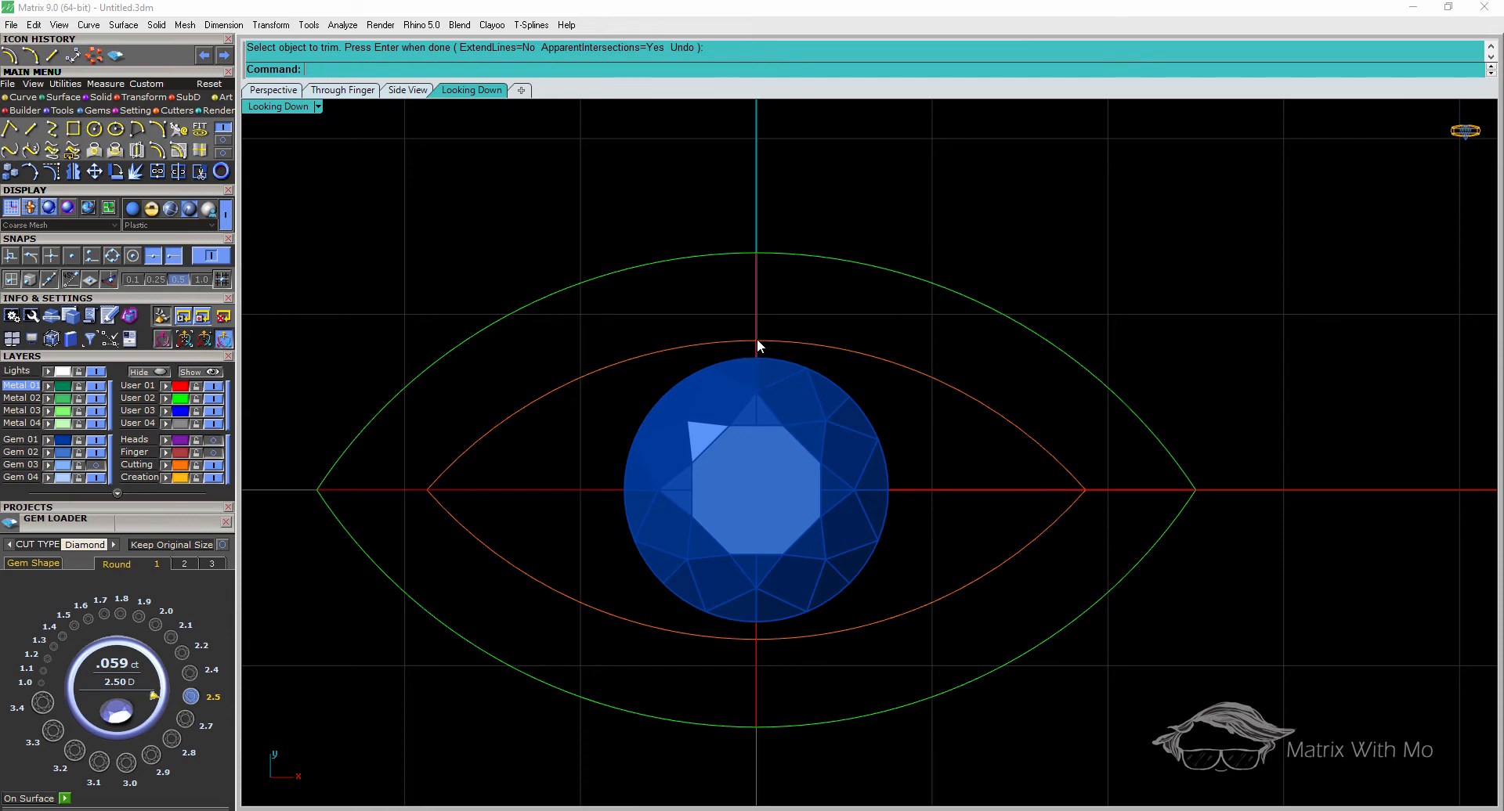
# Return to the four-view layout and turn on the Finger and Heads layers
pyautogui.scroll(-6, 648, 365)
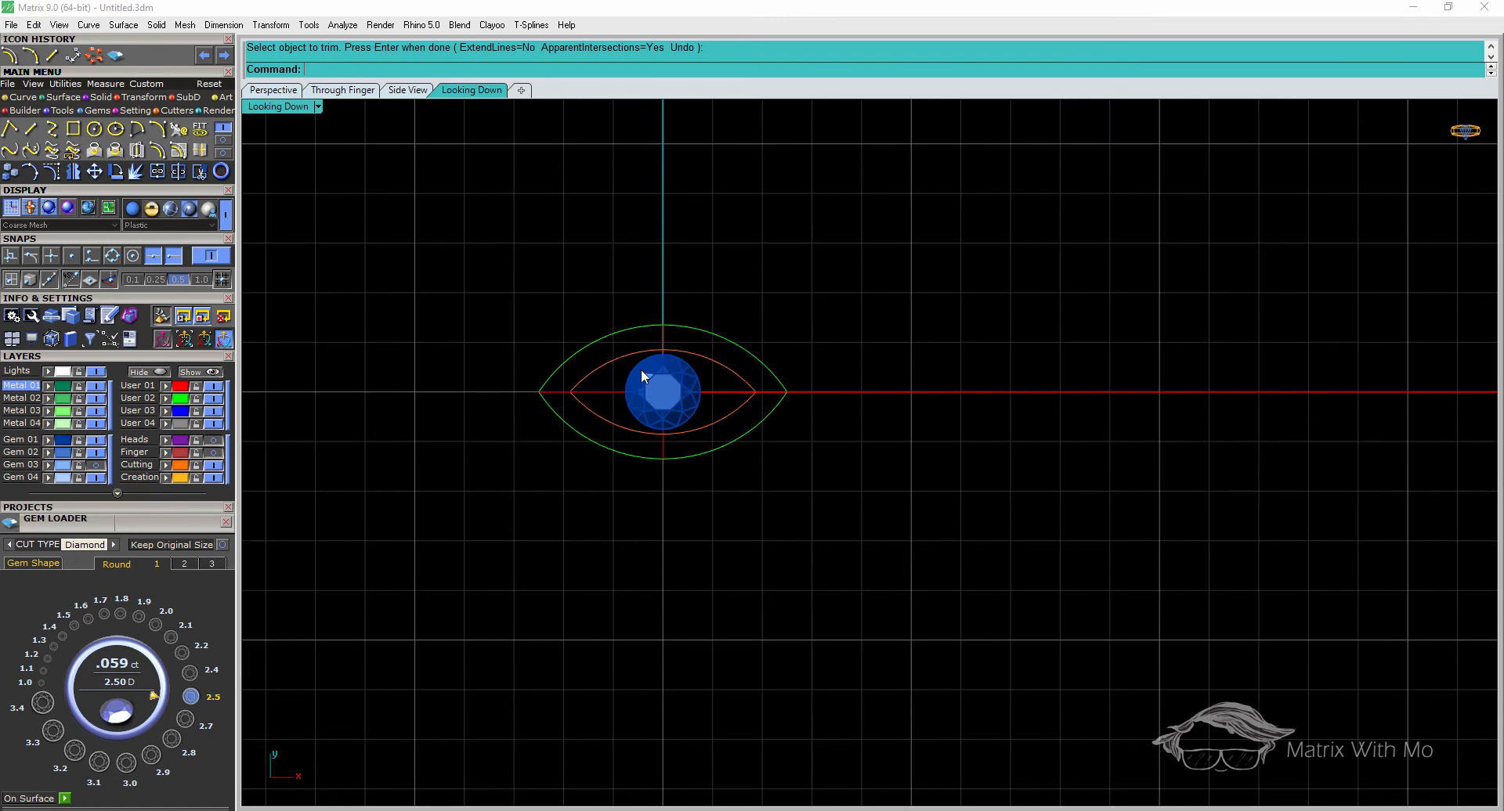
pyautogui.doubleClick(293, 106)
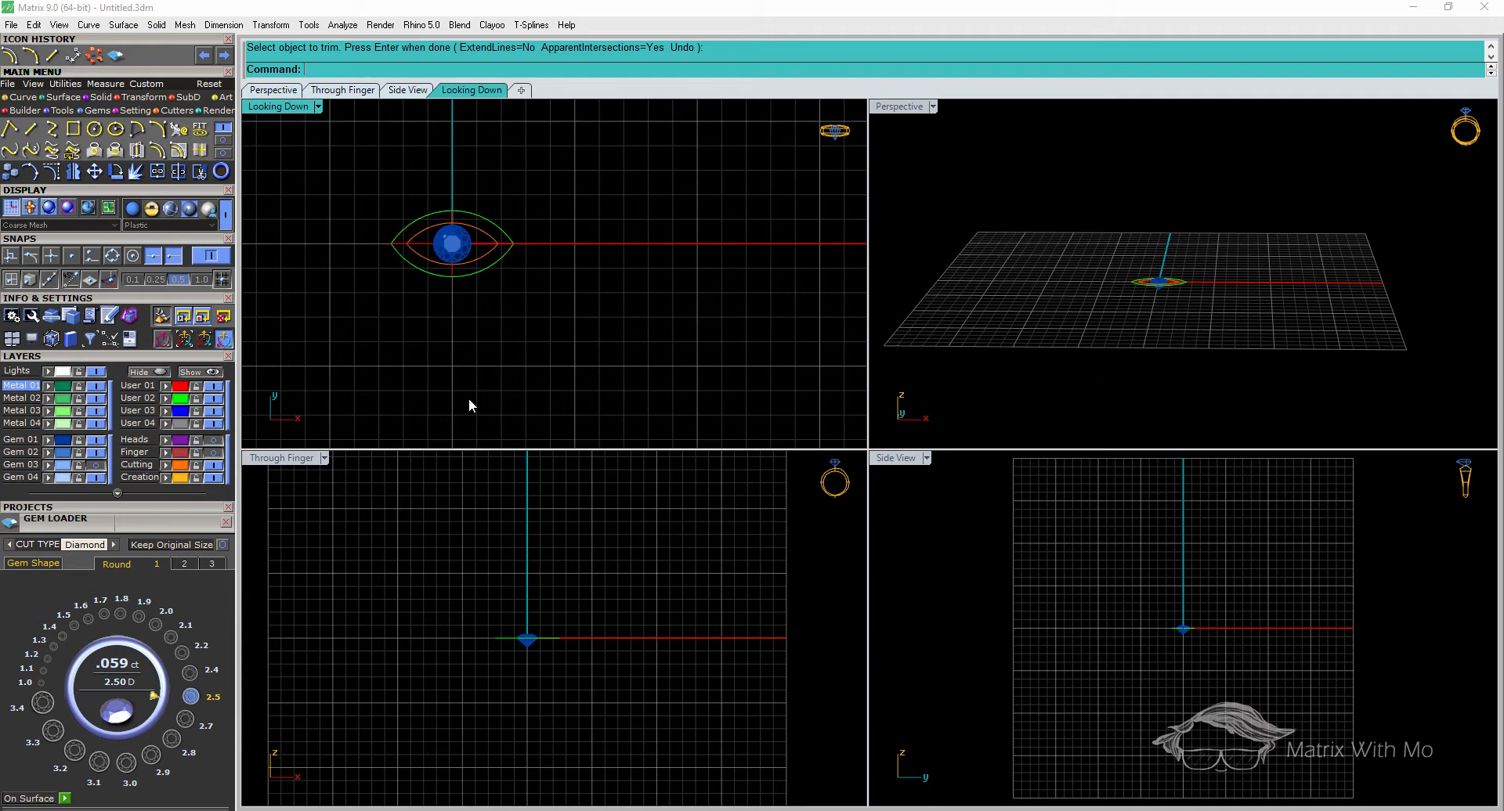
pyautogui.click(213, 452)
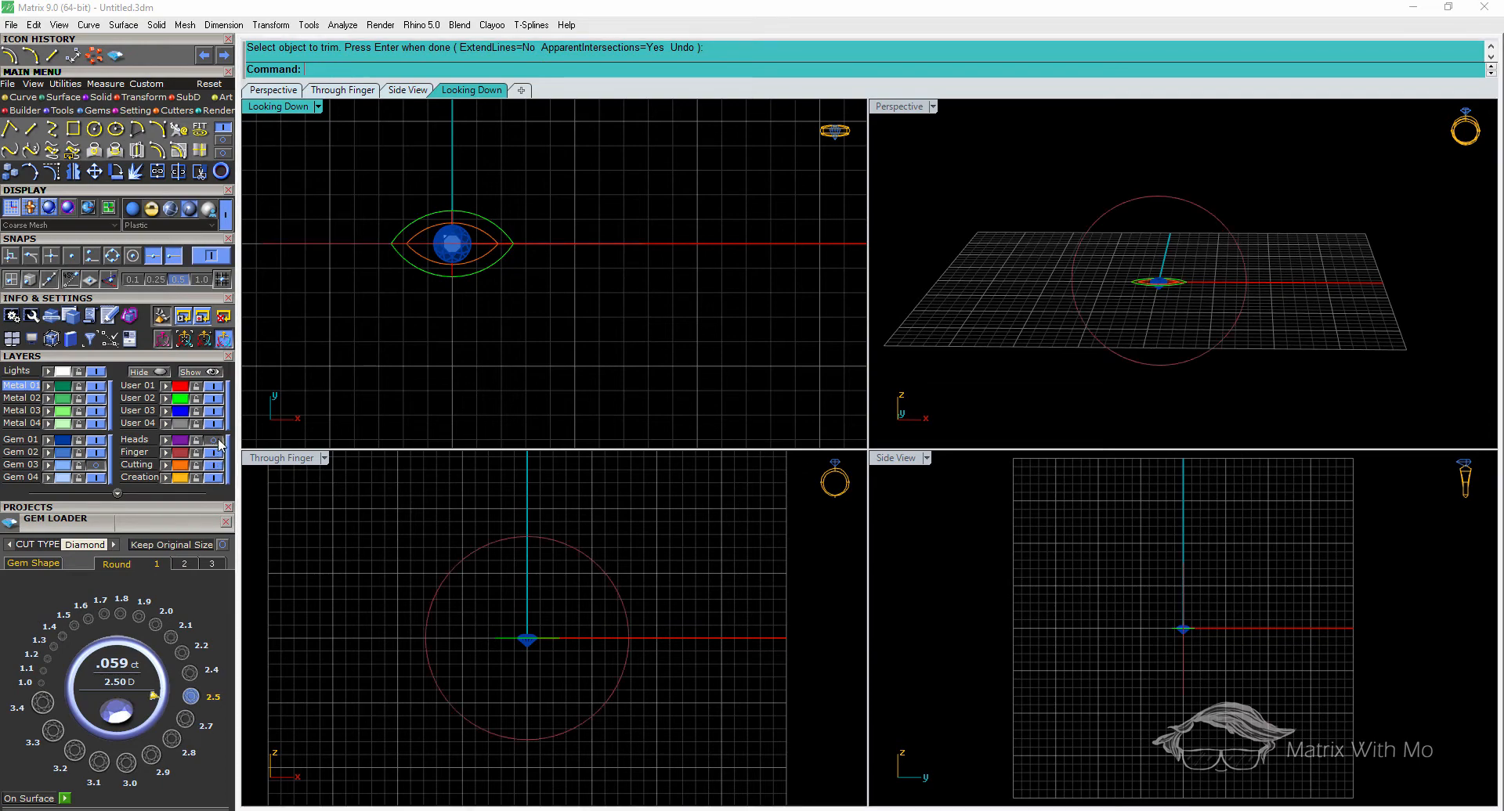
pyautogui.click(217, 440)
pyautogui.scroll(3, 538, 534)
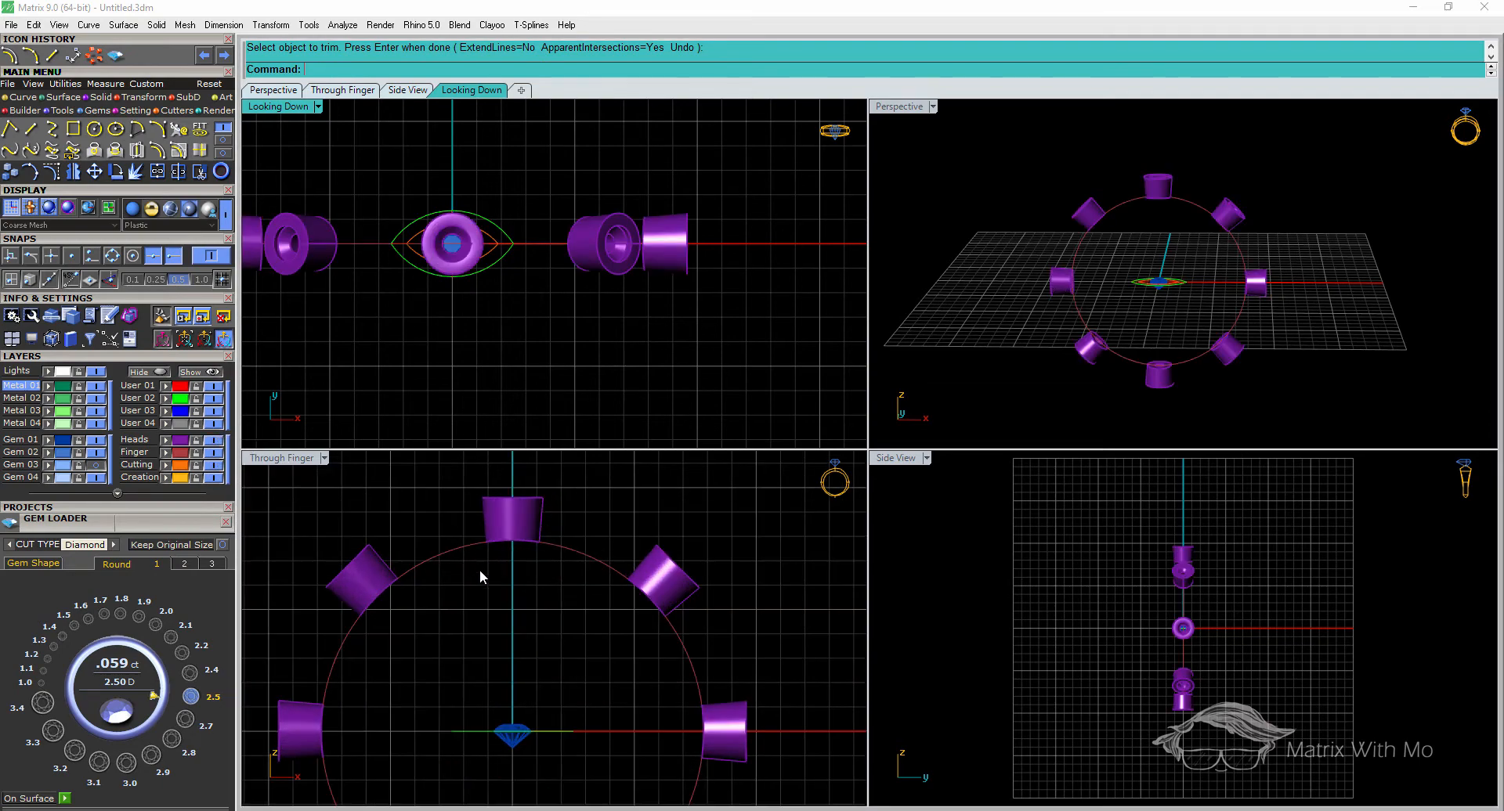
# Measure the height of the uppermost bezel in the Through Finger view without placing a dimension
pyautogui.moveTo(481, 572); pyautogui.dragTo(482, 614, button='right')
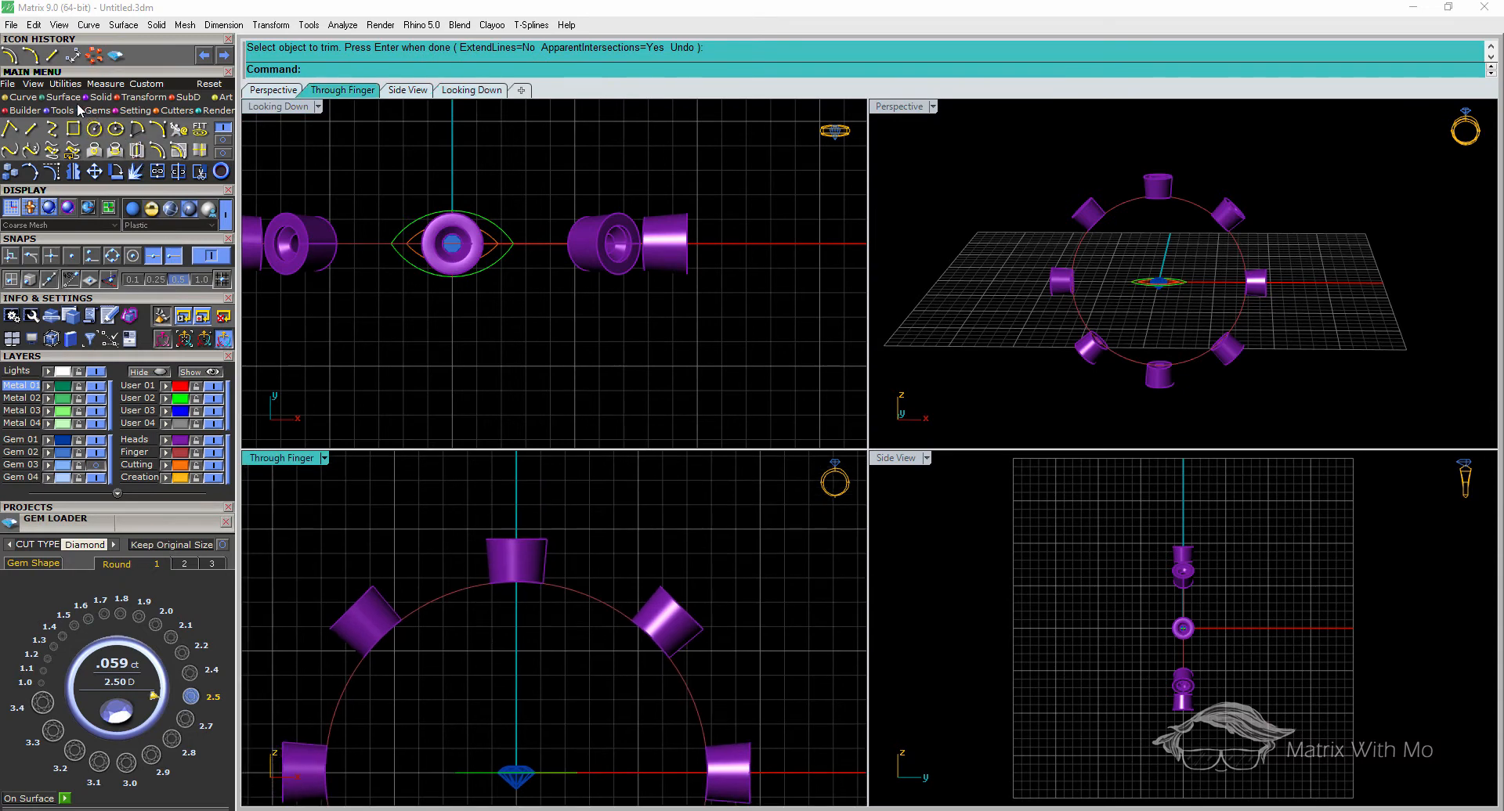
pyautogui.click(73, 59)
pyautogui.click(487, 539)
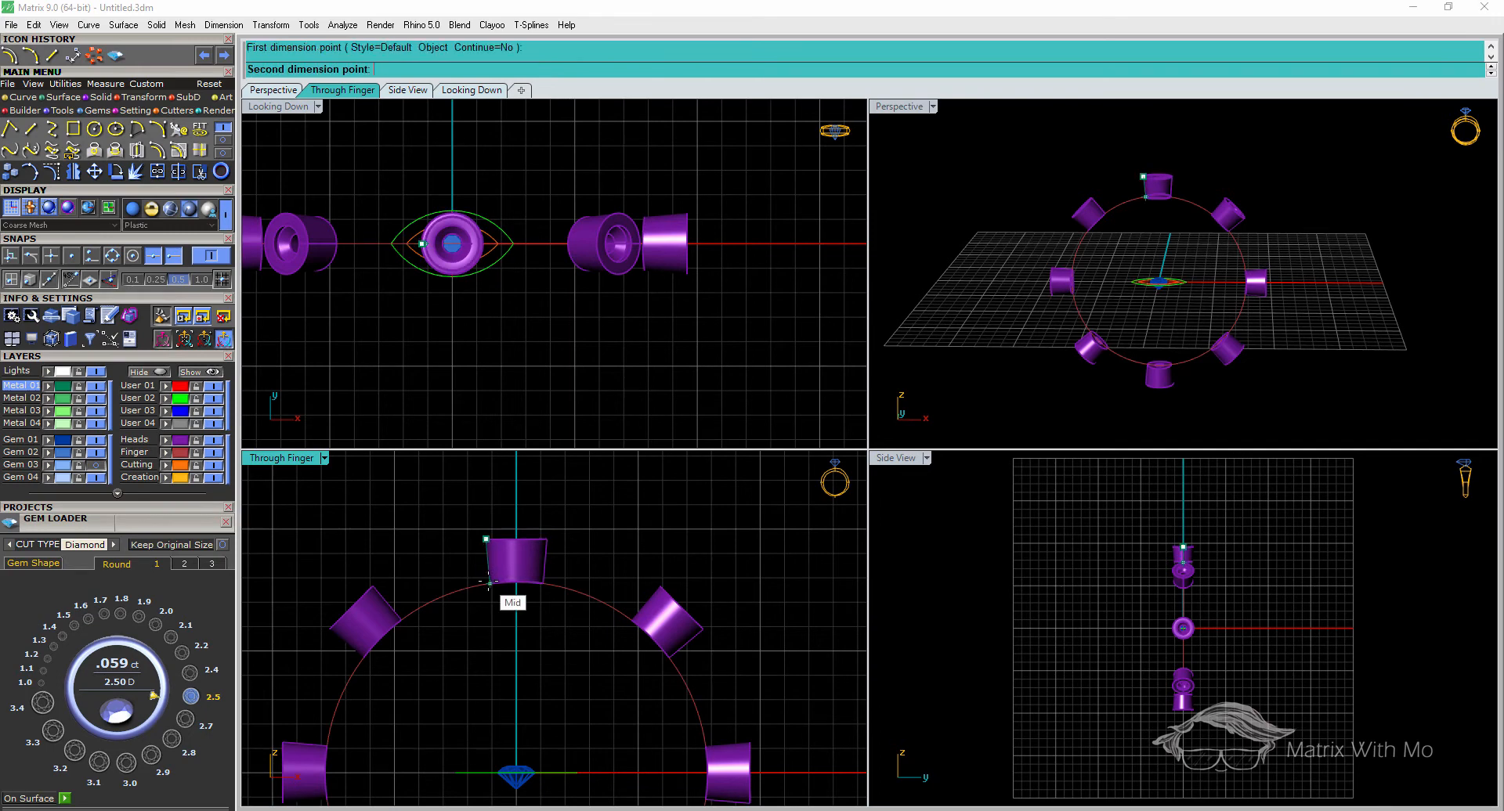
pyautogui.click(489, 583)
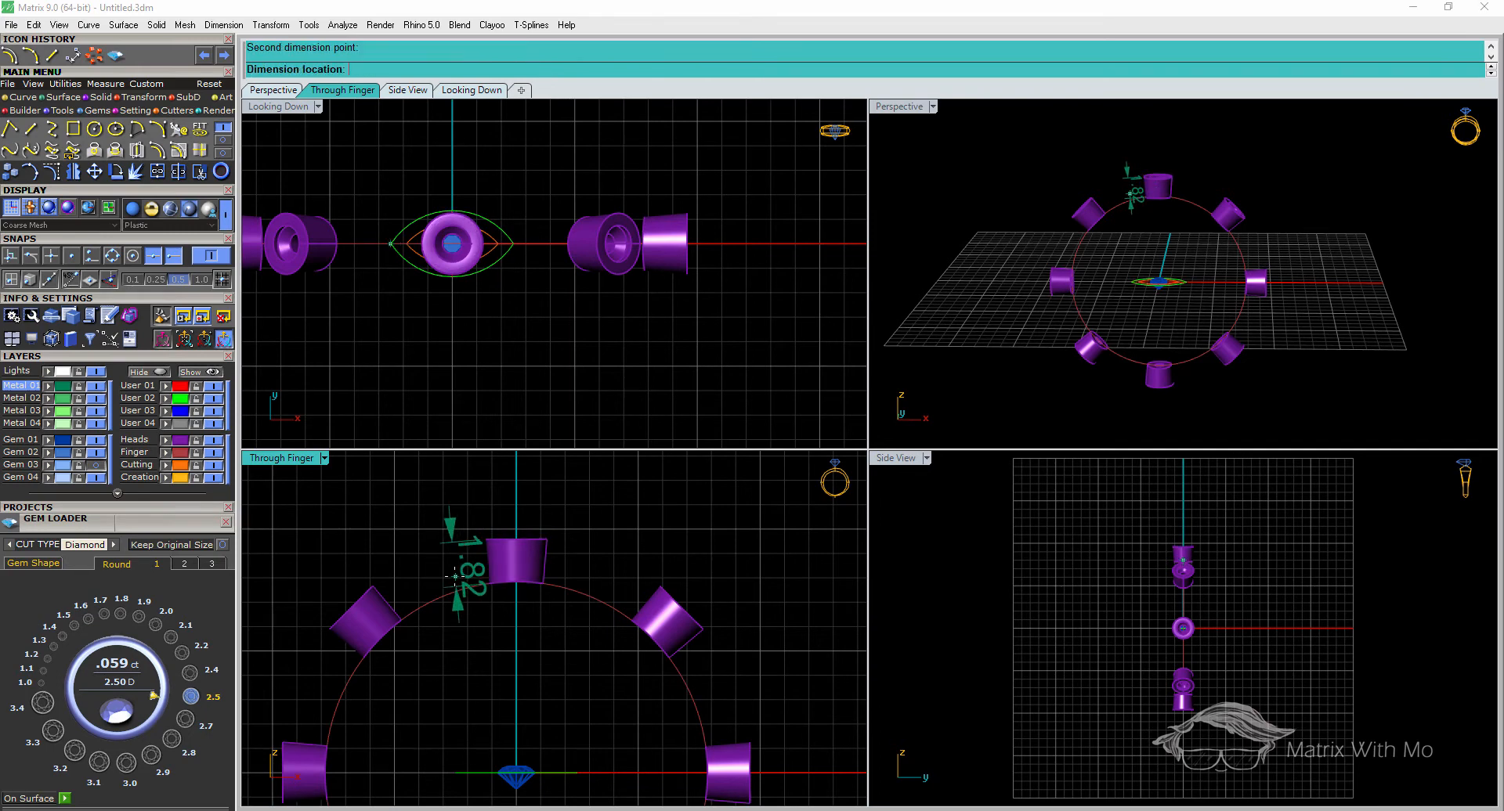
pyautogui.press('Escape')
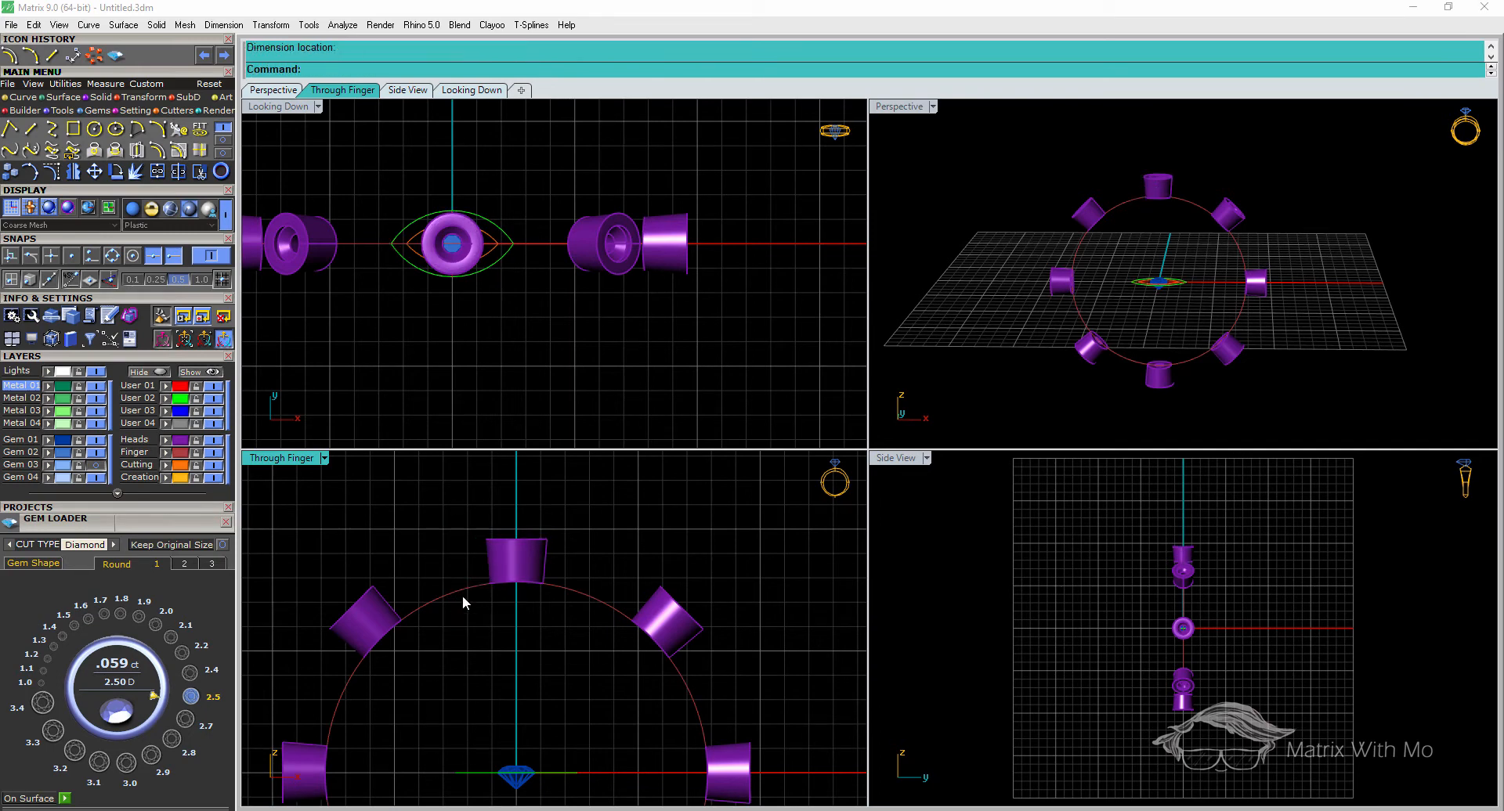
pyautogui.scroll(2, 534, 785)
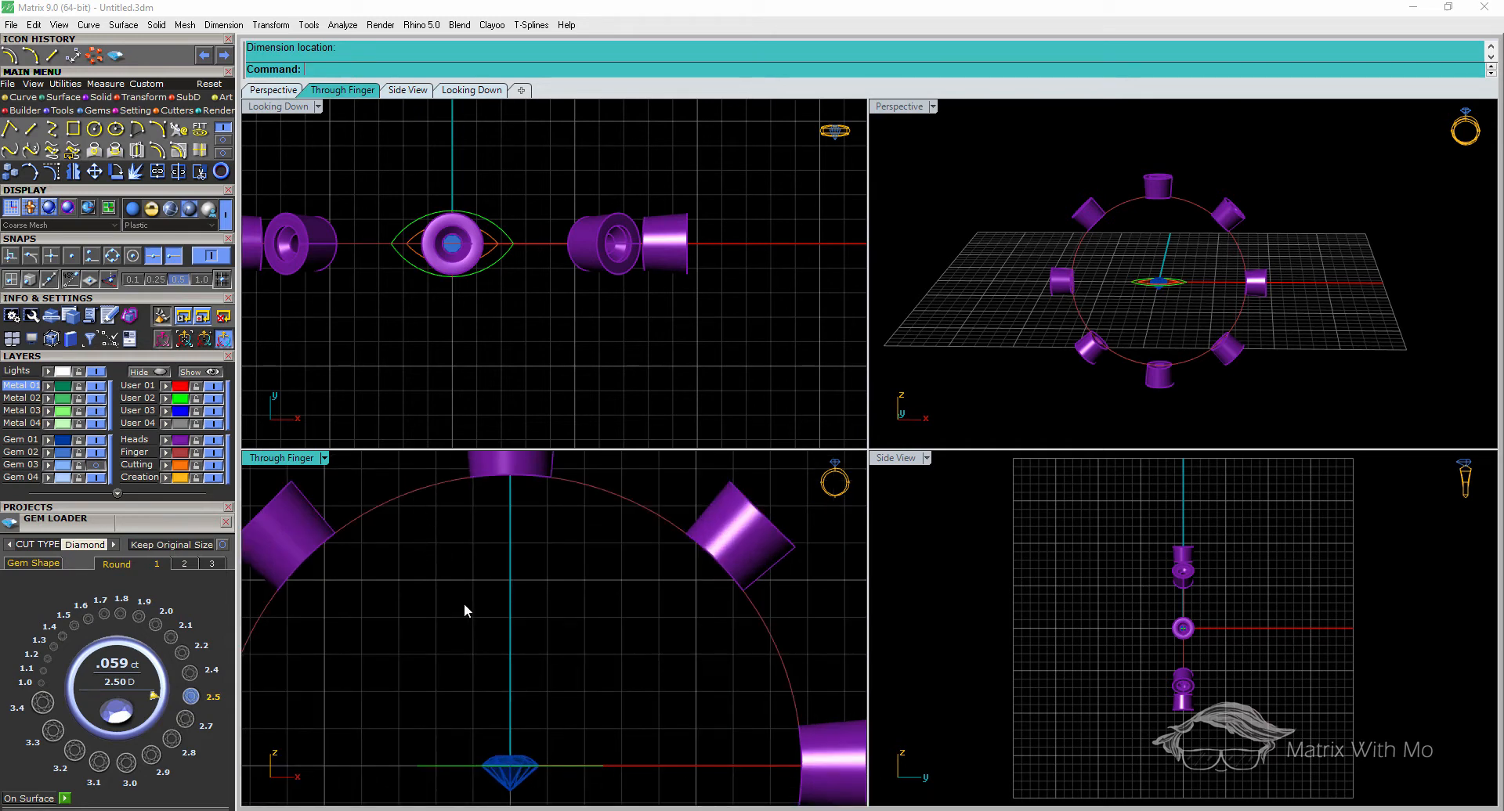
pyautogui.scroll(-2, 505, 633)
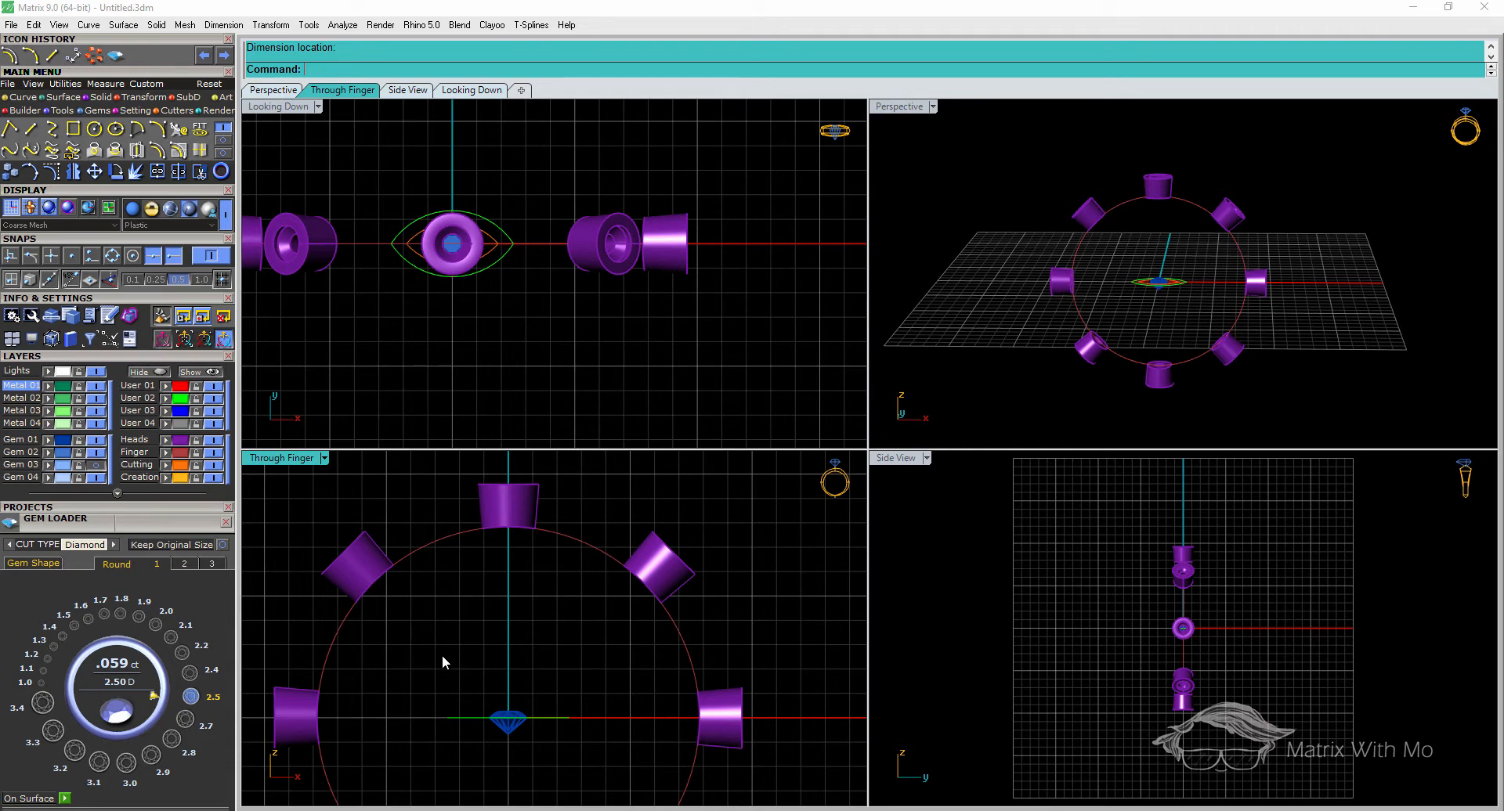
pyautogui.moveTo(486, 739); pyautogui.dragTo(532, 672, button='right')
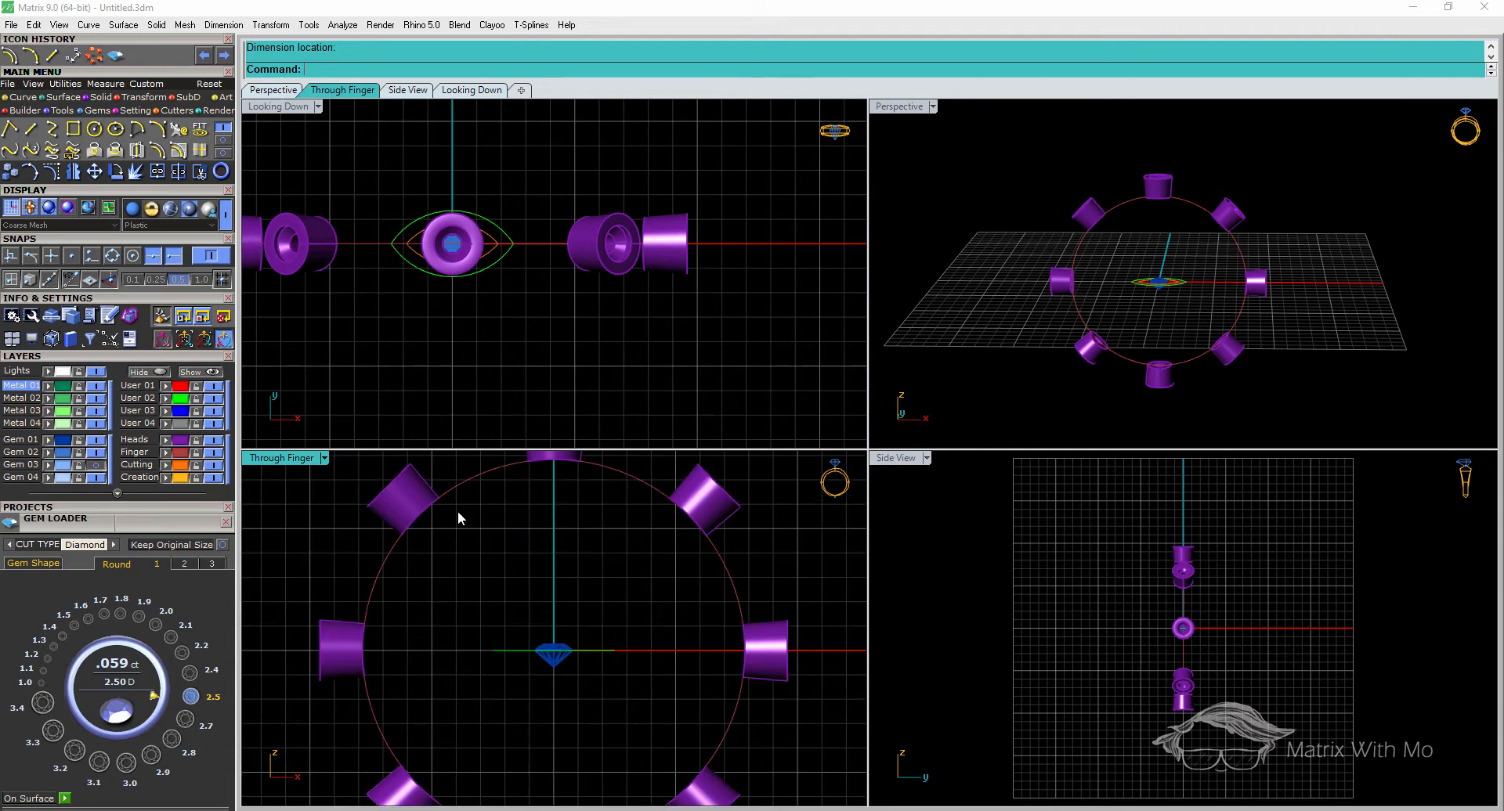
pyautogui.click(502, 651)
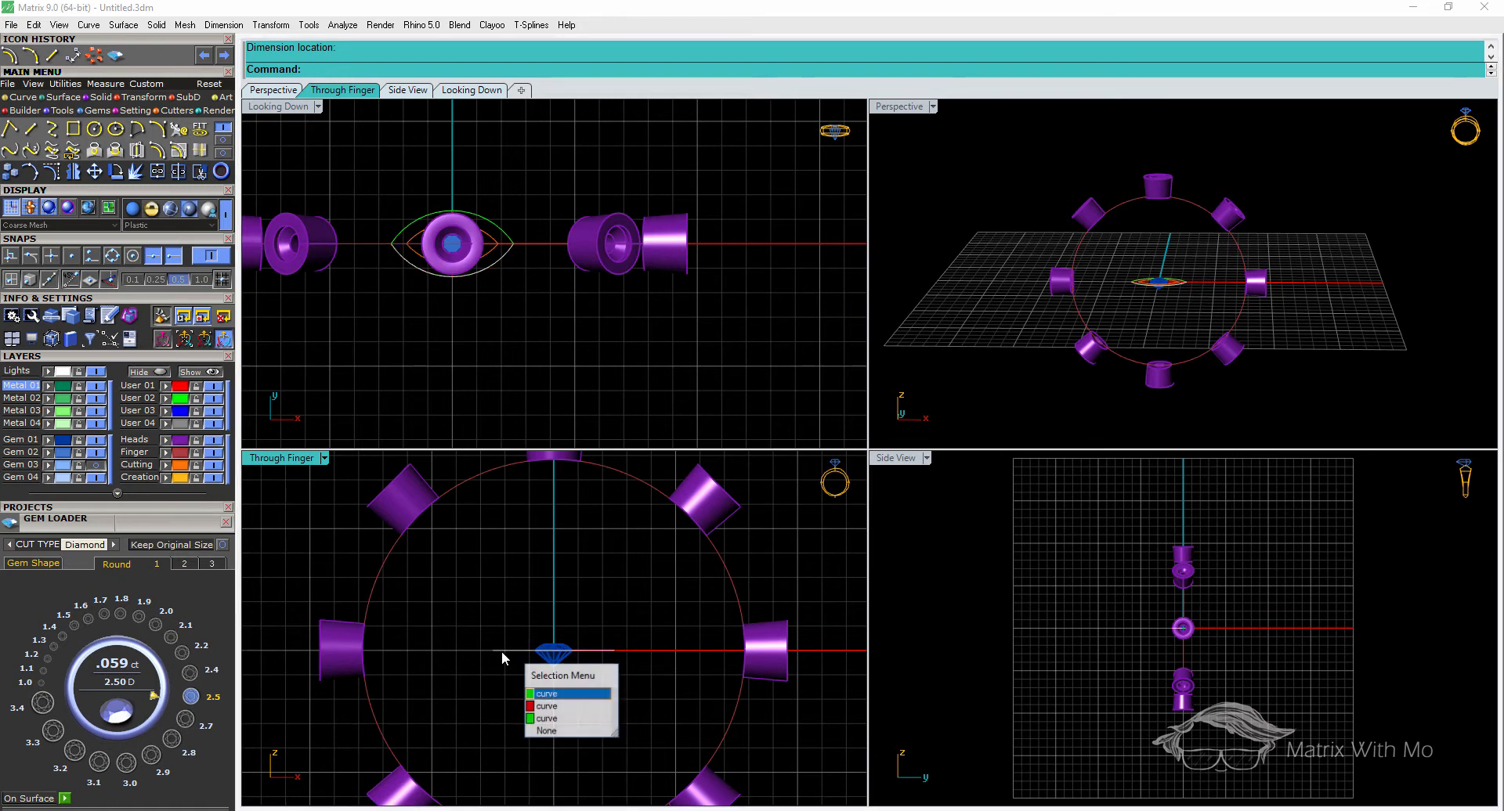
pyautogui.click(483, 692)
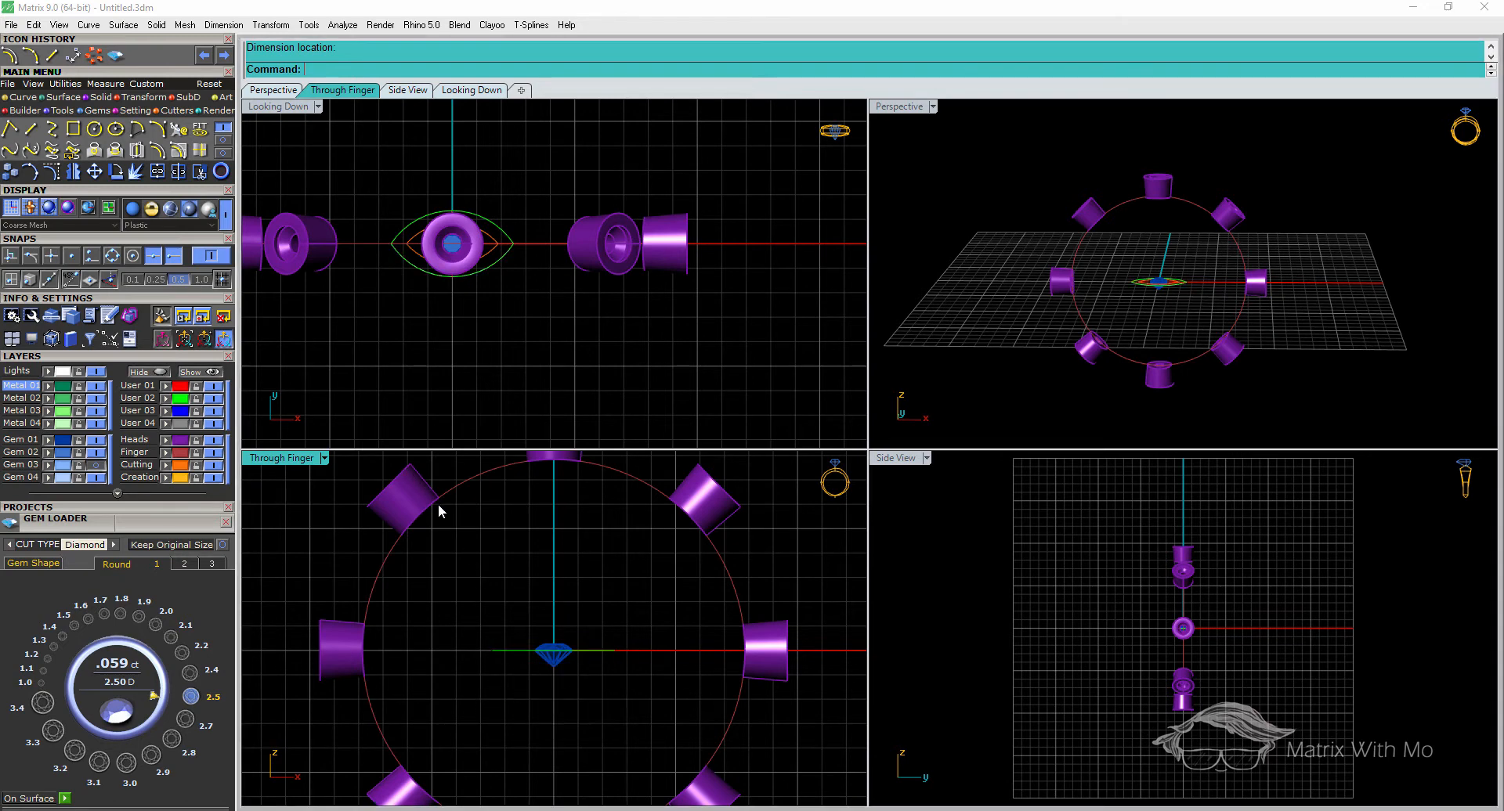
pyautogui.moveTo(435, 506); pyautogui.dragTo(446, 550, button='right')
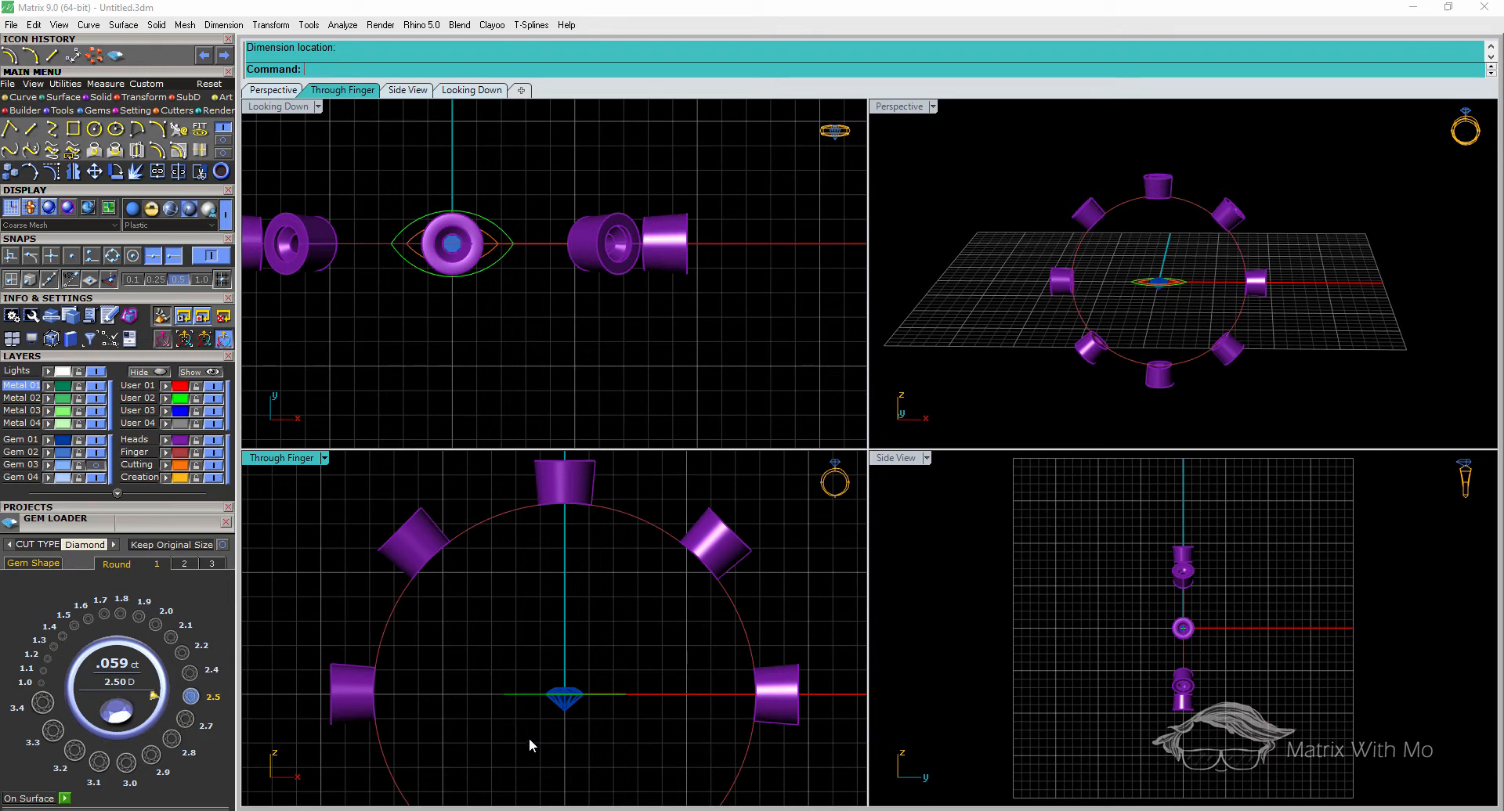
# Draw a 2.4 mm vertical line straight down from the left end of the marquise outline in the Through Finger view
pyautogui.moveTo(541, 722); pyautogui.dragTo(534, 682, button='right')
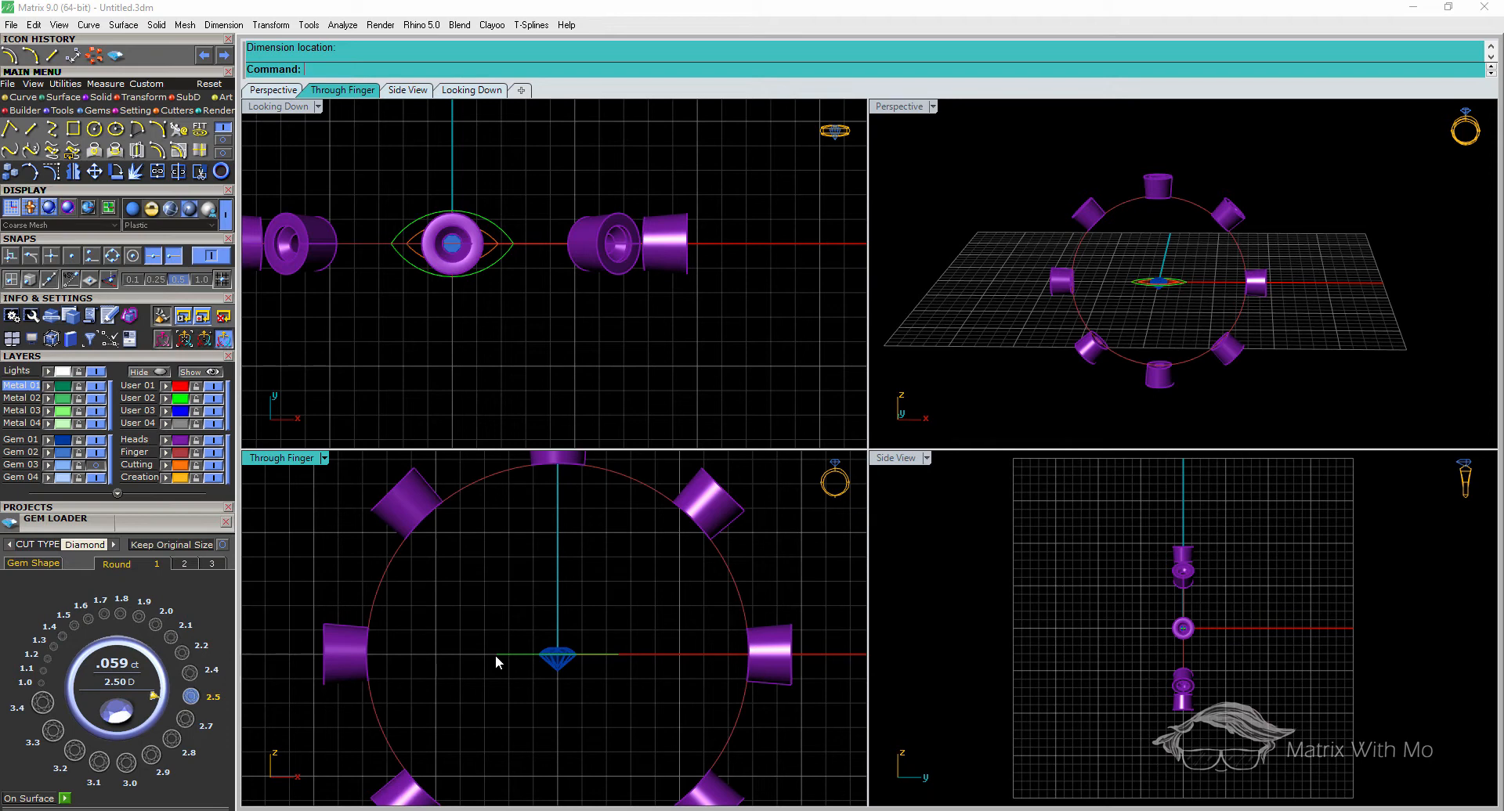
pyautogui.click(10, 130)
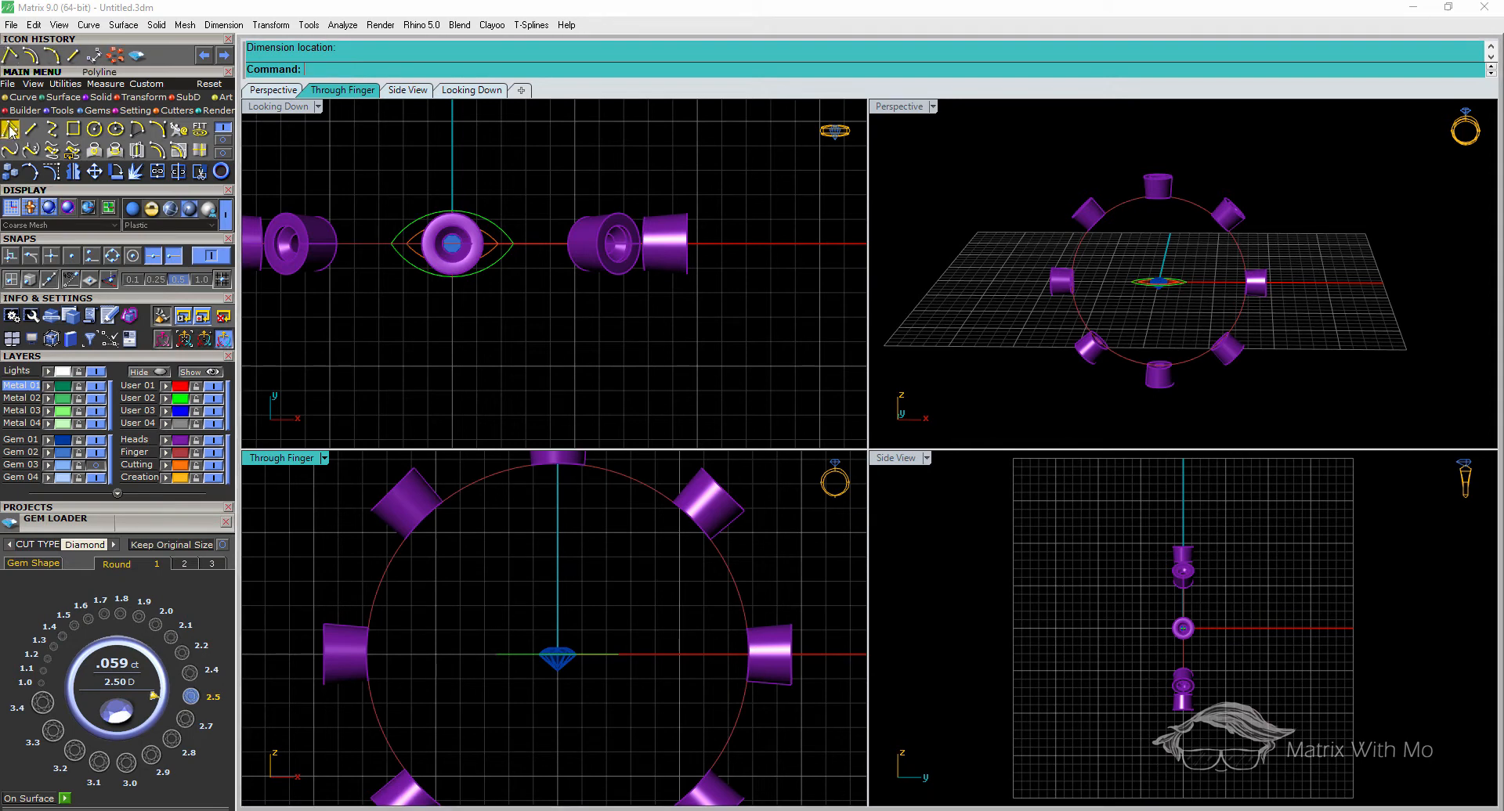
pyautogui.click(487, 662)
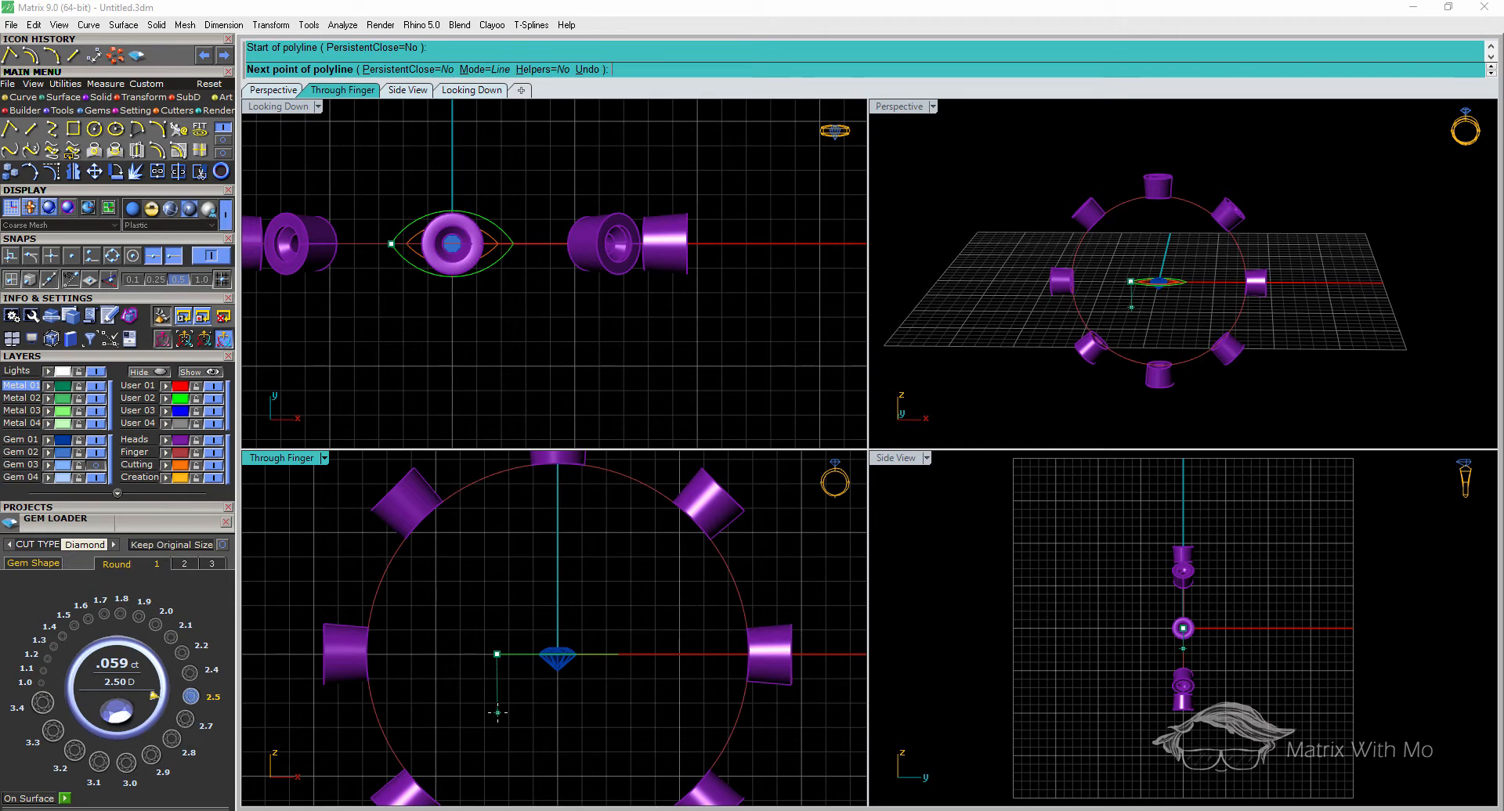
pyautogui.write('2.4')
pyautogui.press('Return')
pyautogui.click(497, 713)
pyautogui.rightClick(497, 713)
# Rotate the vertical line 10 degrees inward about its upper end
pyautogui.click(496, 686)
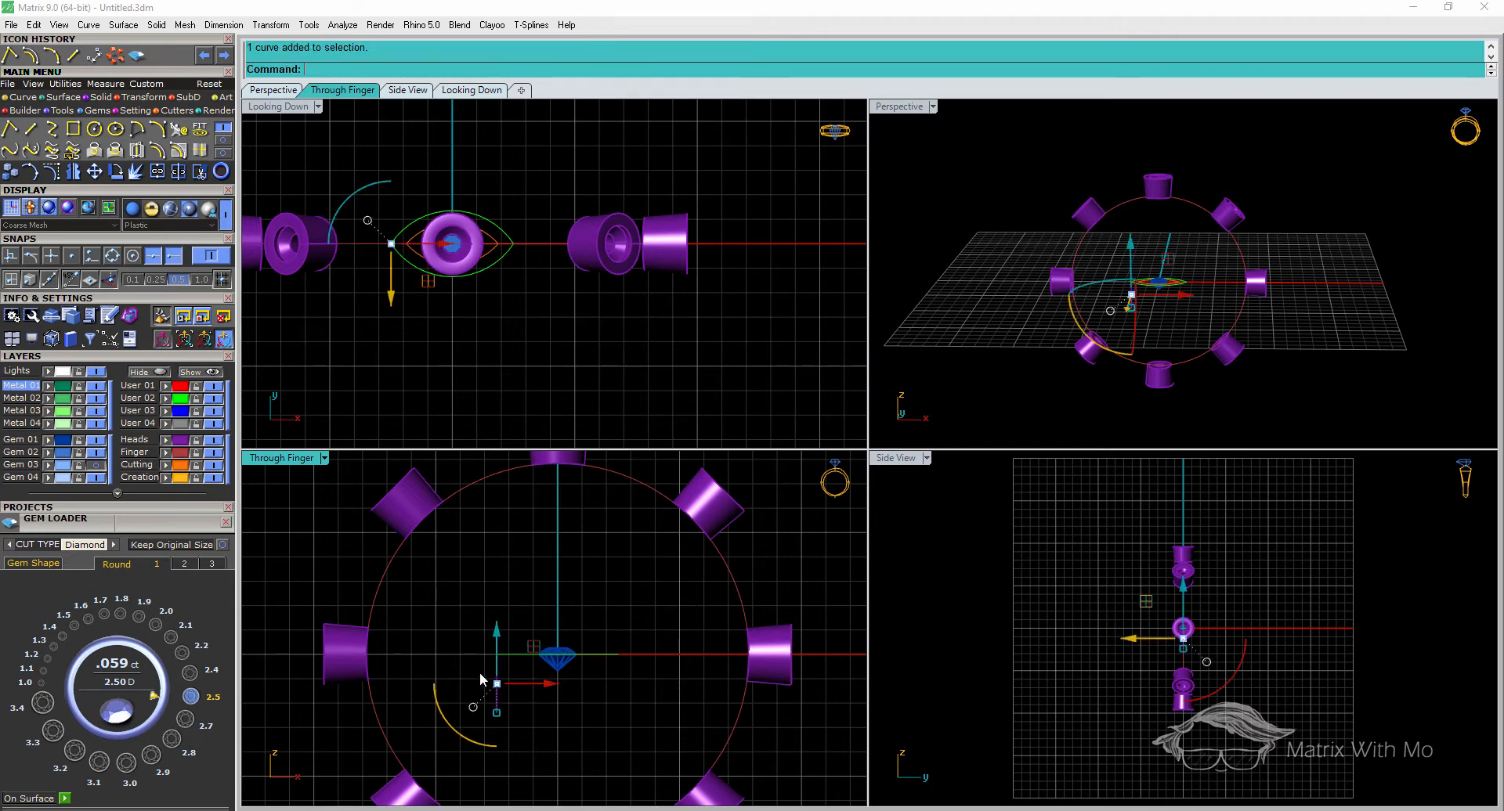
pyautogui.click(116, 173)
pyautogui.click(497, 654)
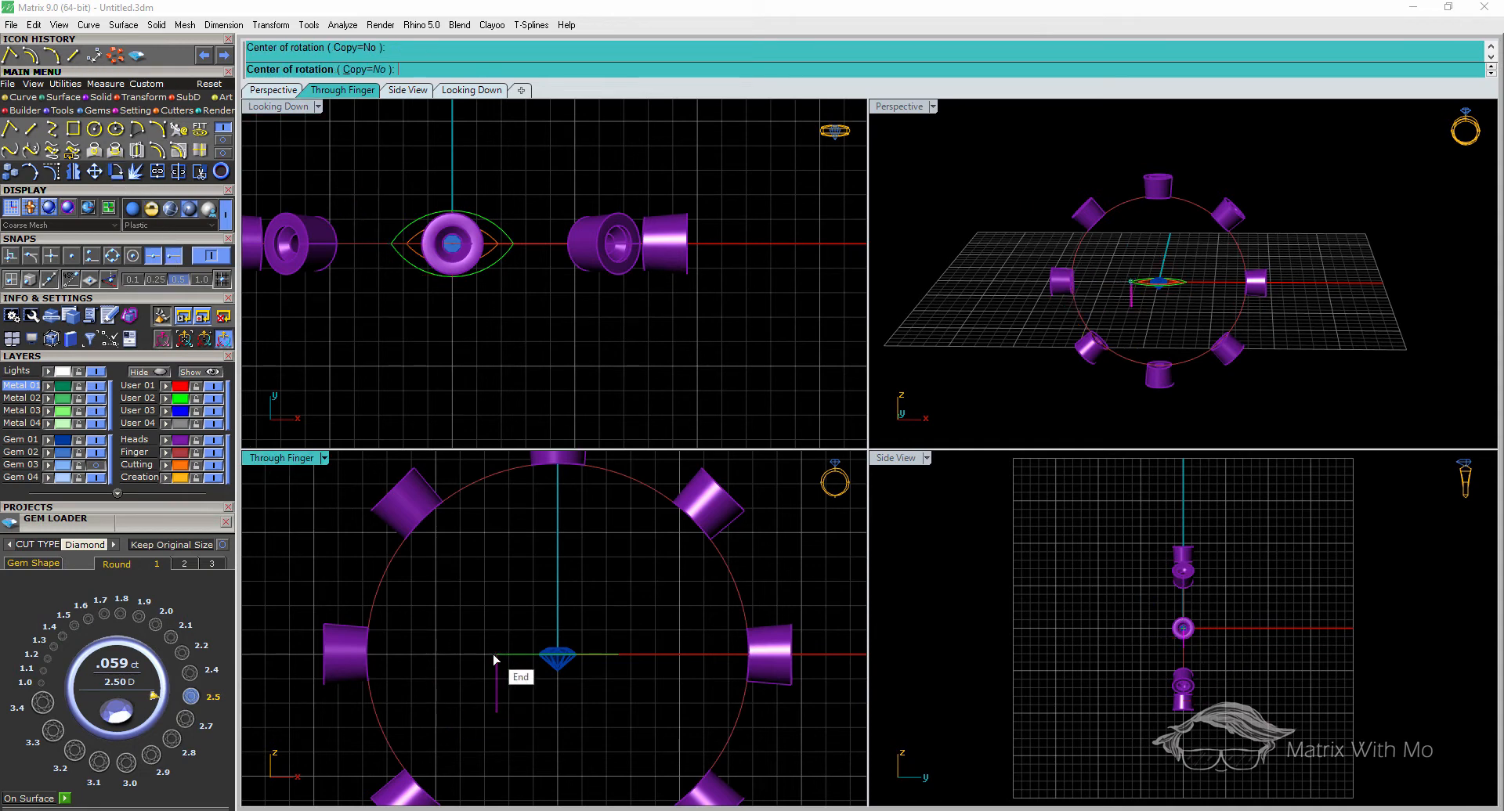
pyautogui.click(496, 712)
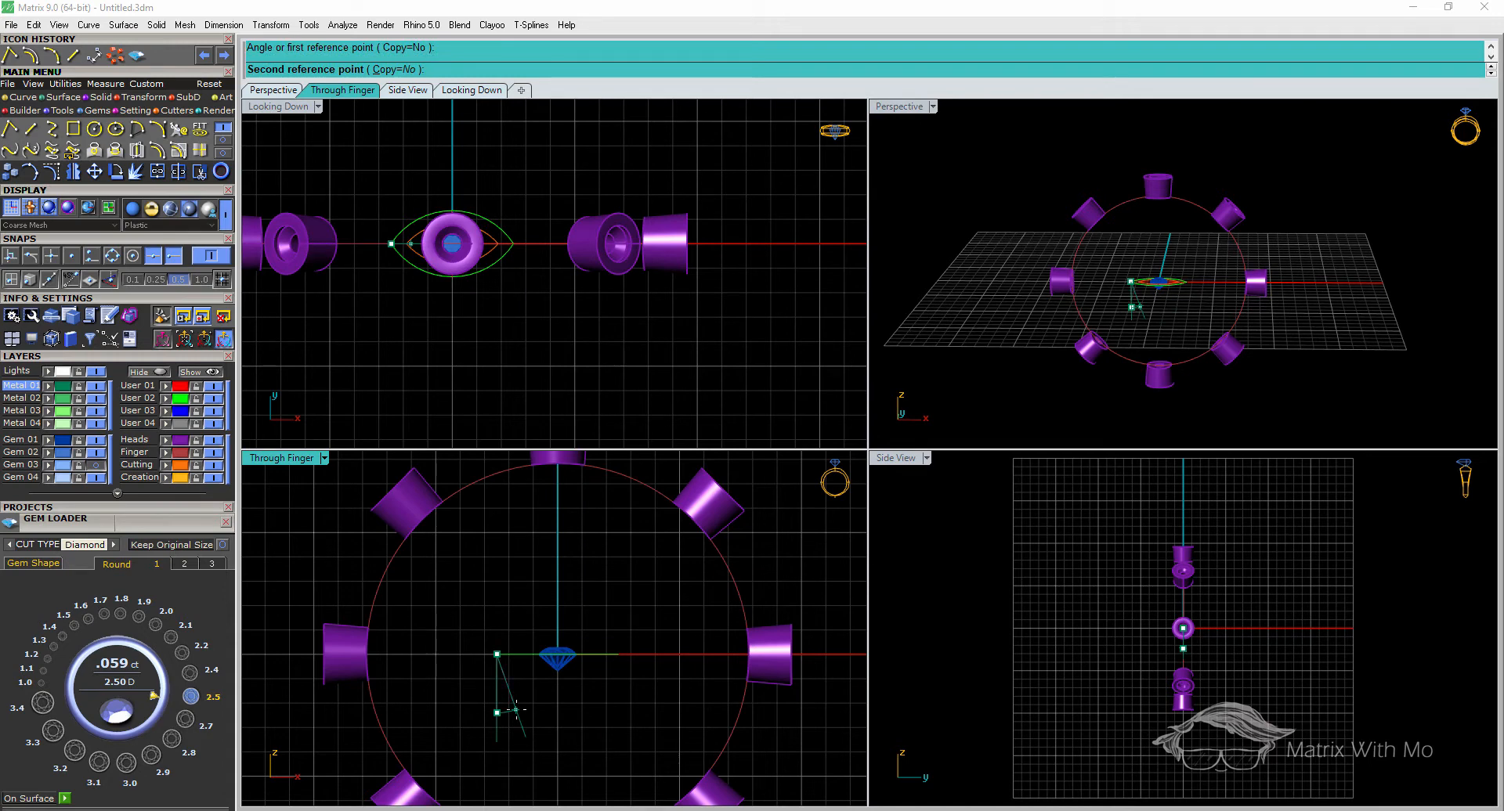
pyautogui.write('10')
pyautogui.press('Return')
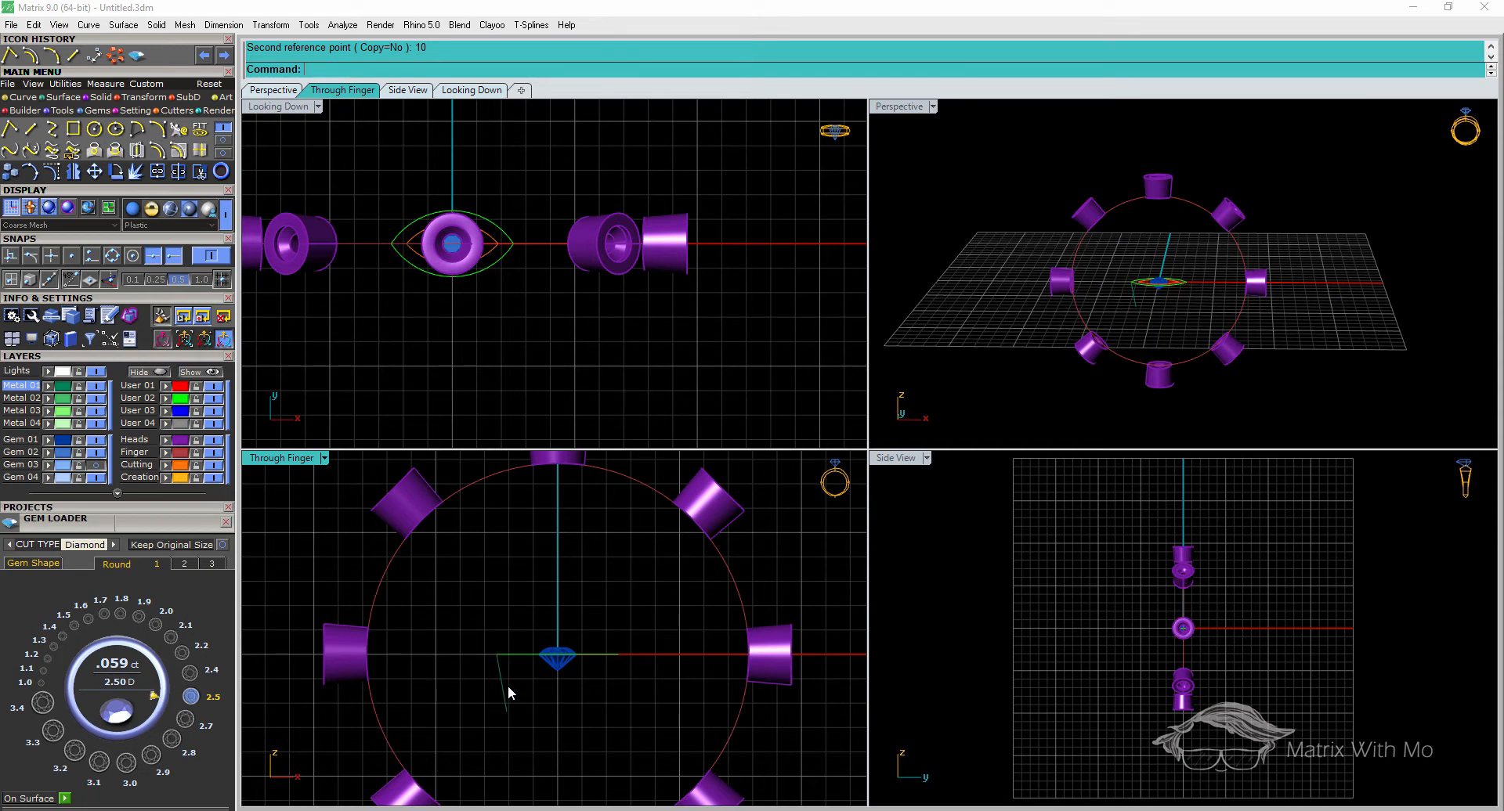
# Mirror a copy of the slanted line across the vertical axis through 0,0,0
pyautogui.click(506, 703)
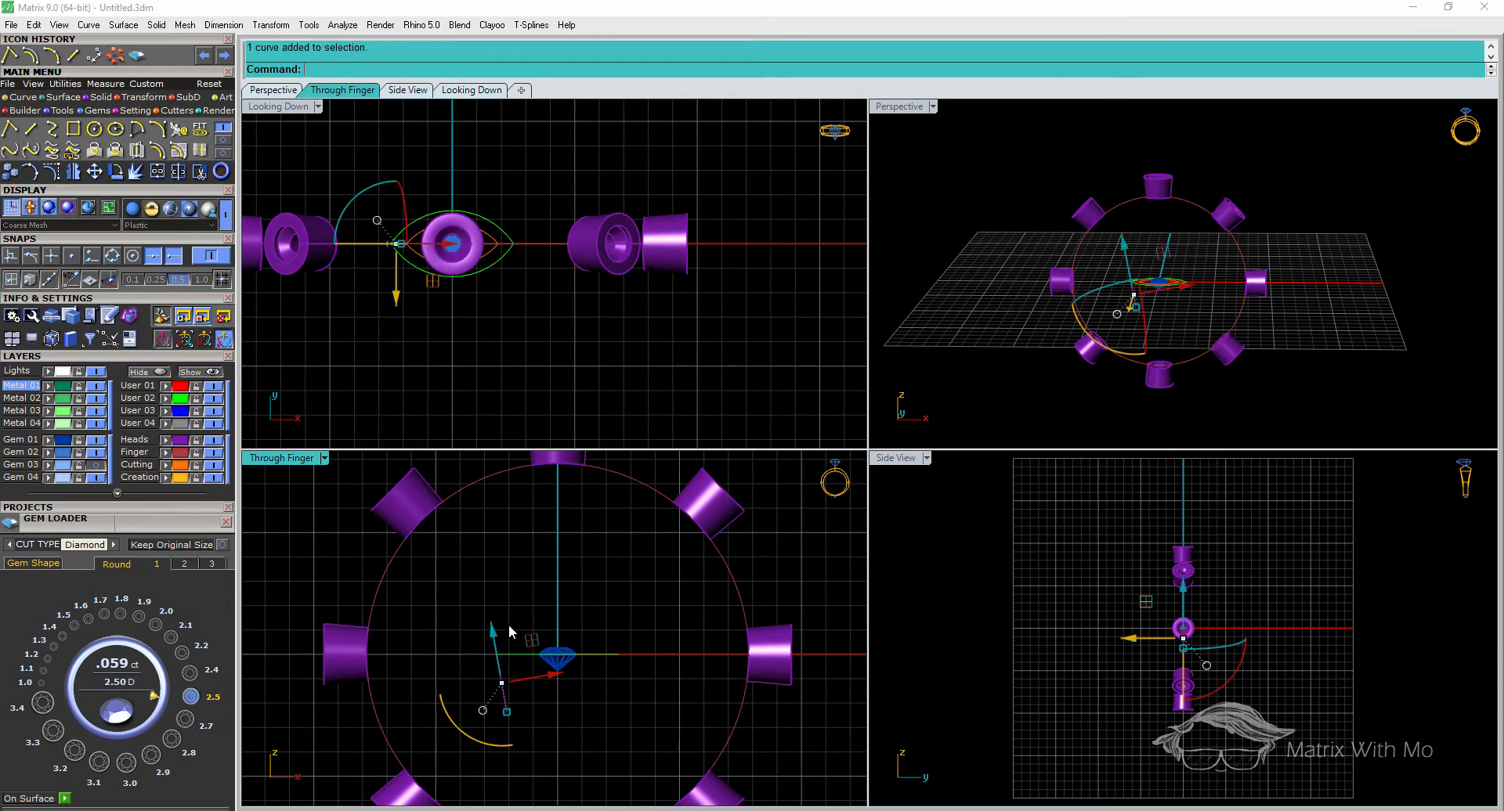
pyautogui.hotkey('ctrl', 'm')
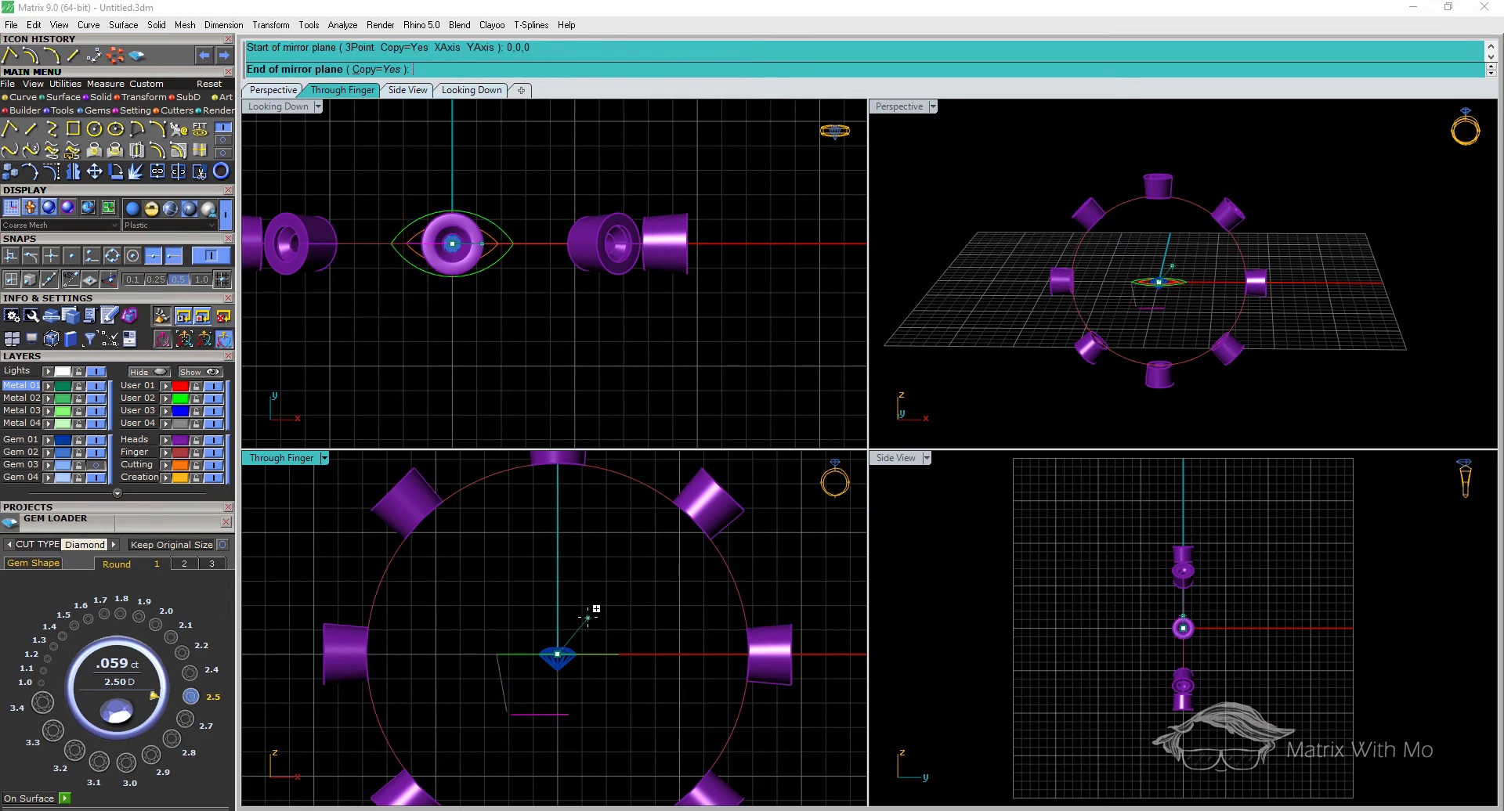
pyautogui.click(588, 597)
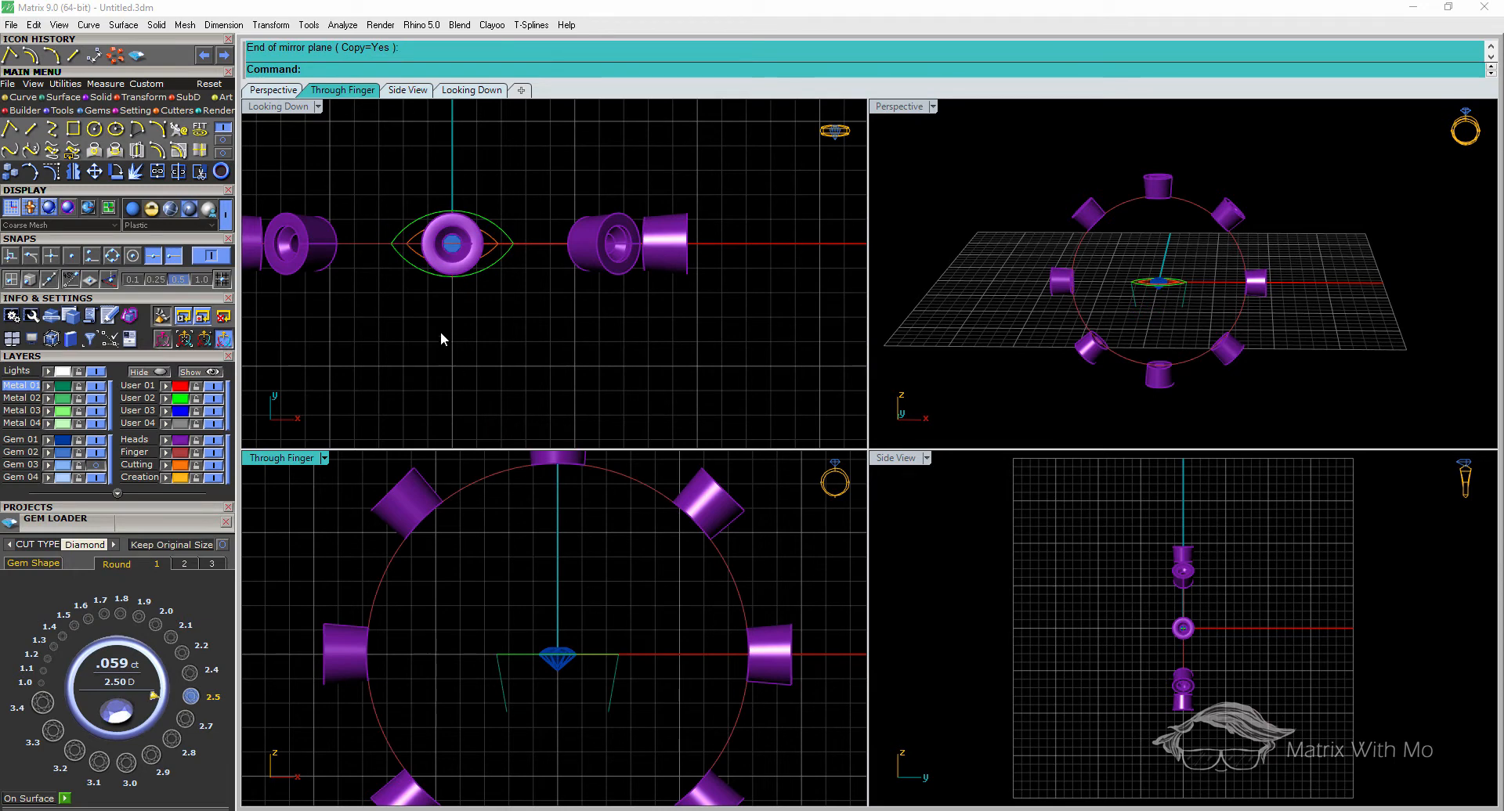
# Orient a 3D-scaled copy of the outer marquise arcs from the outline's two ends onto the lower ends of the slanted lines
pyautogui.click(484, 269)
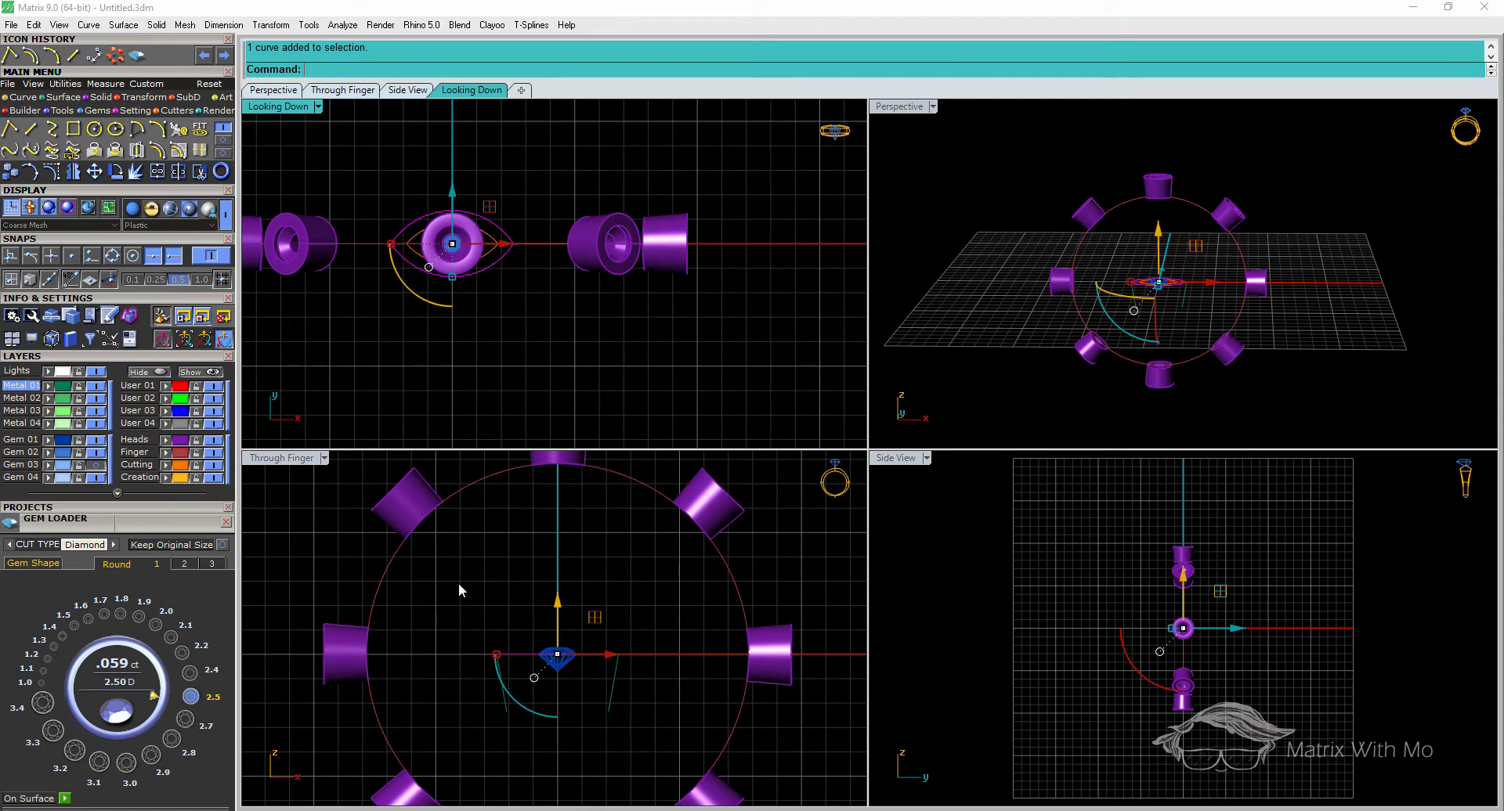
pyautogui.click(197, 150)
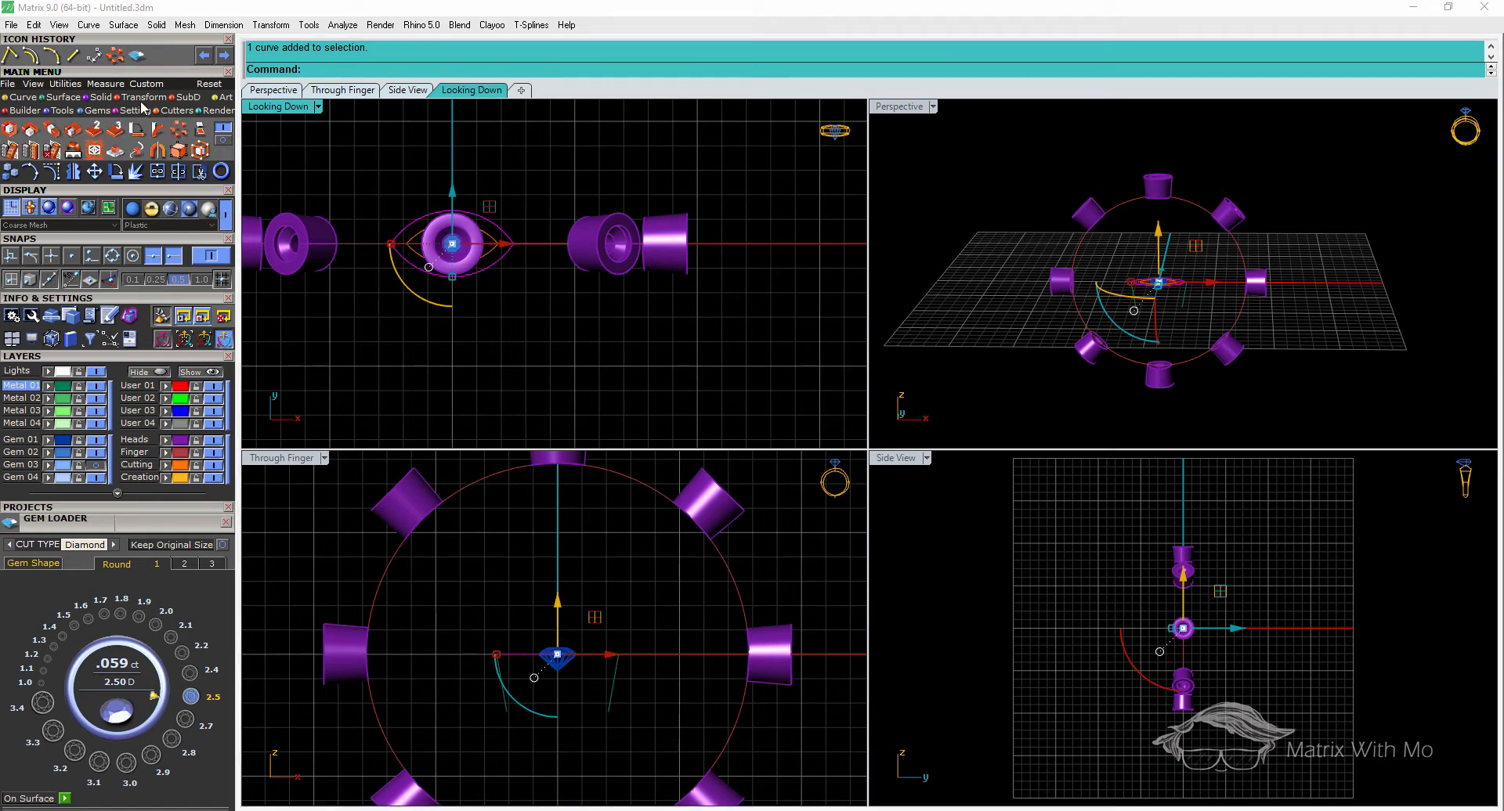
pyautogui.click(95, 130)
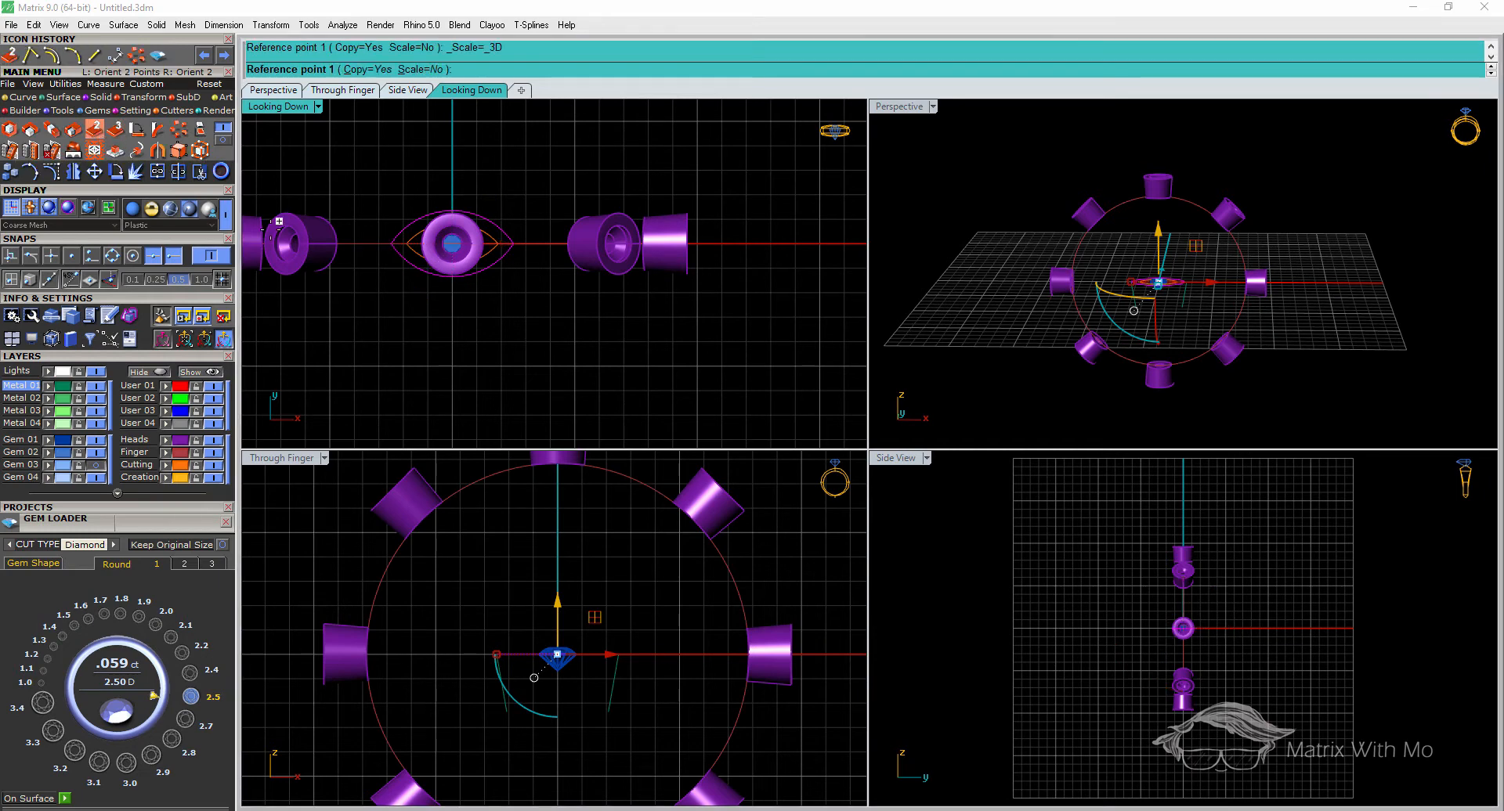
pyautogui.scroll(2, 389, 264)
pyautogui.scroll(3, 389, 263)
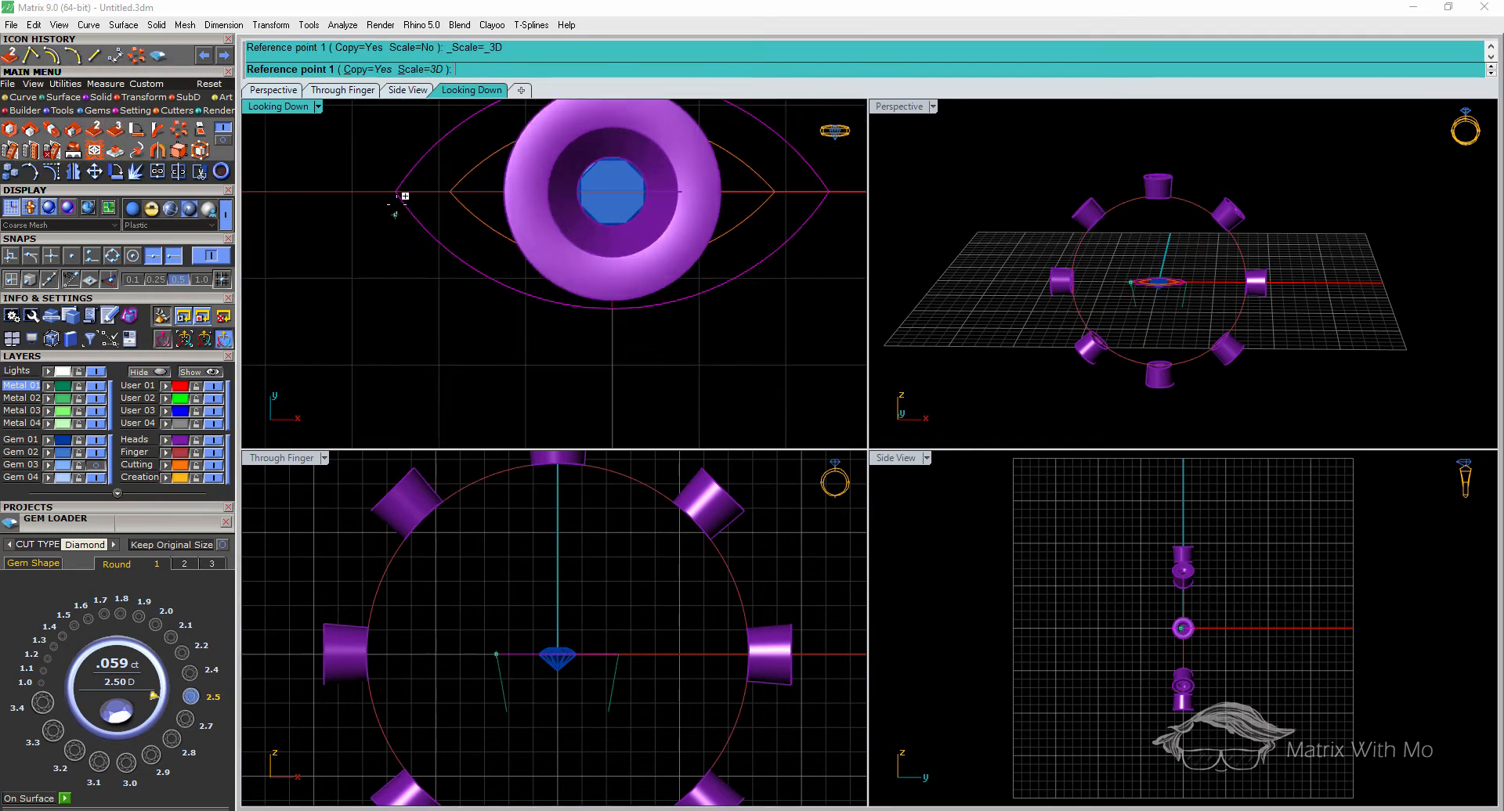
pyautogui.click(399, 192)
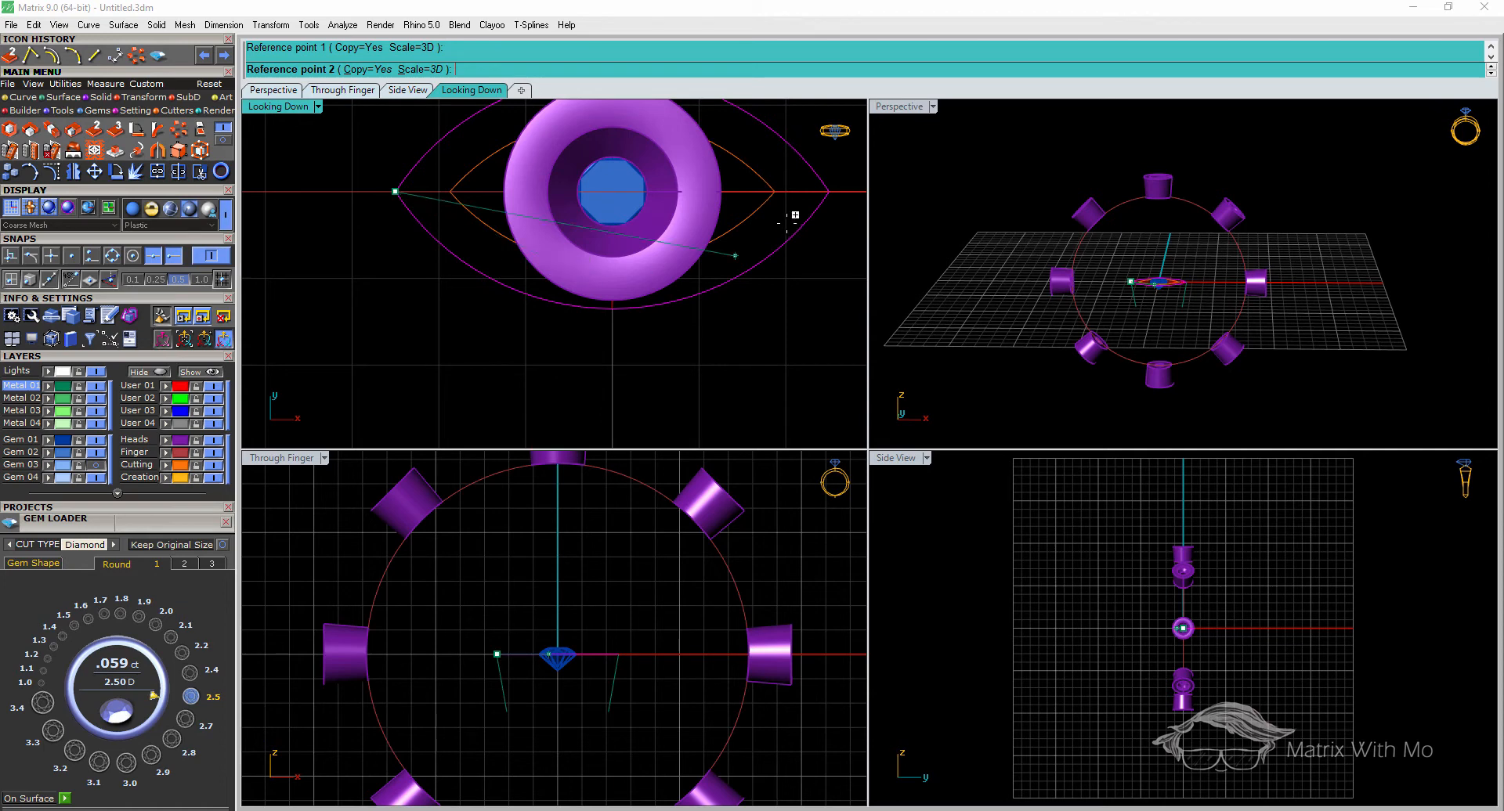
pyautogui.click(832, 190)
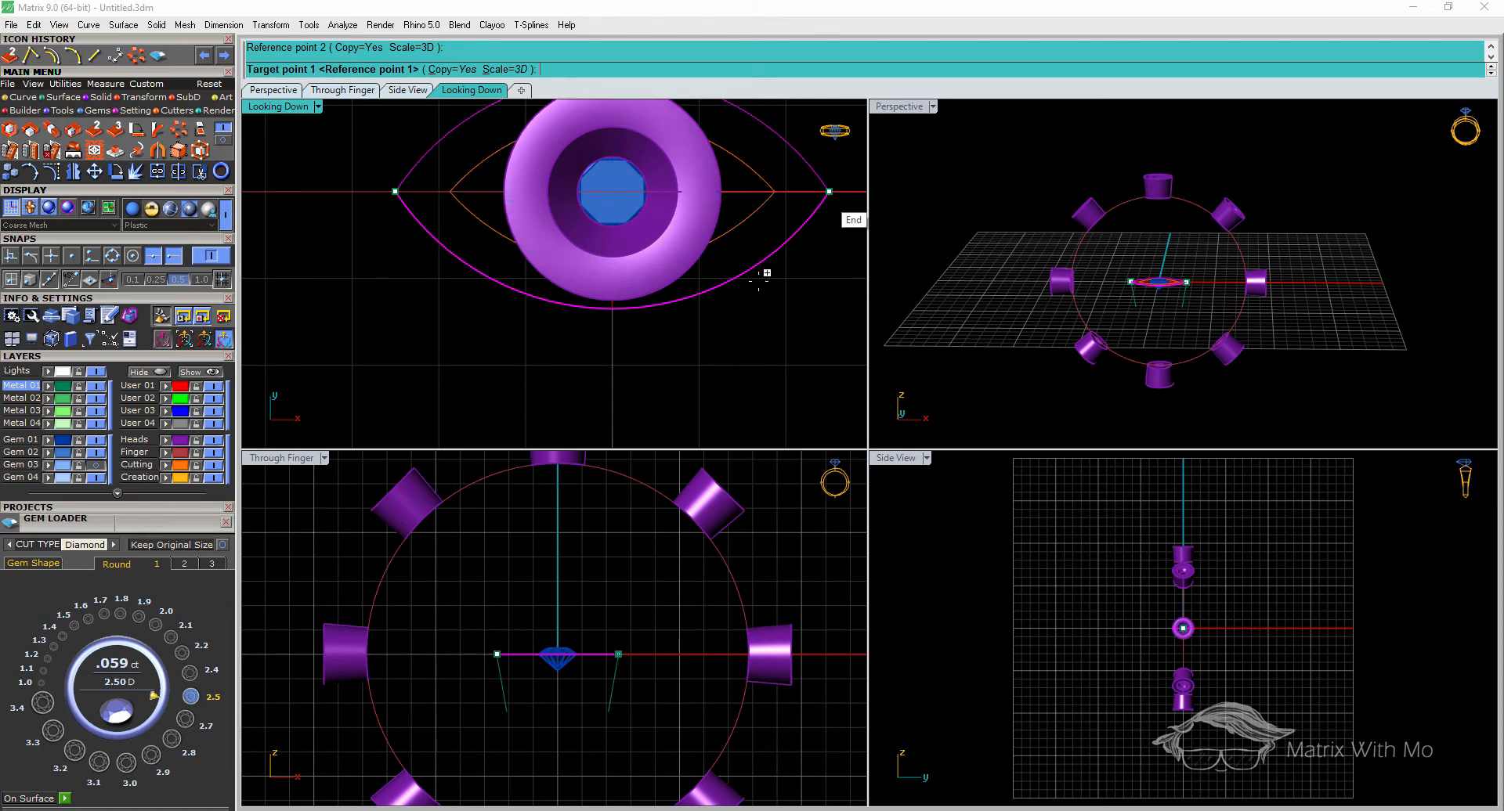
pyautogui.click(506, 710)
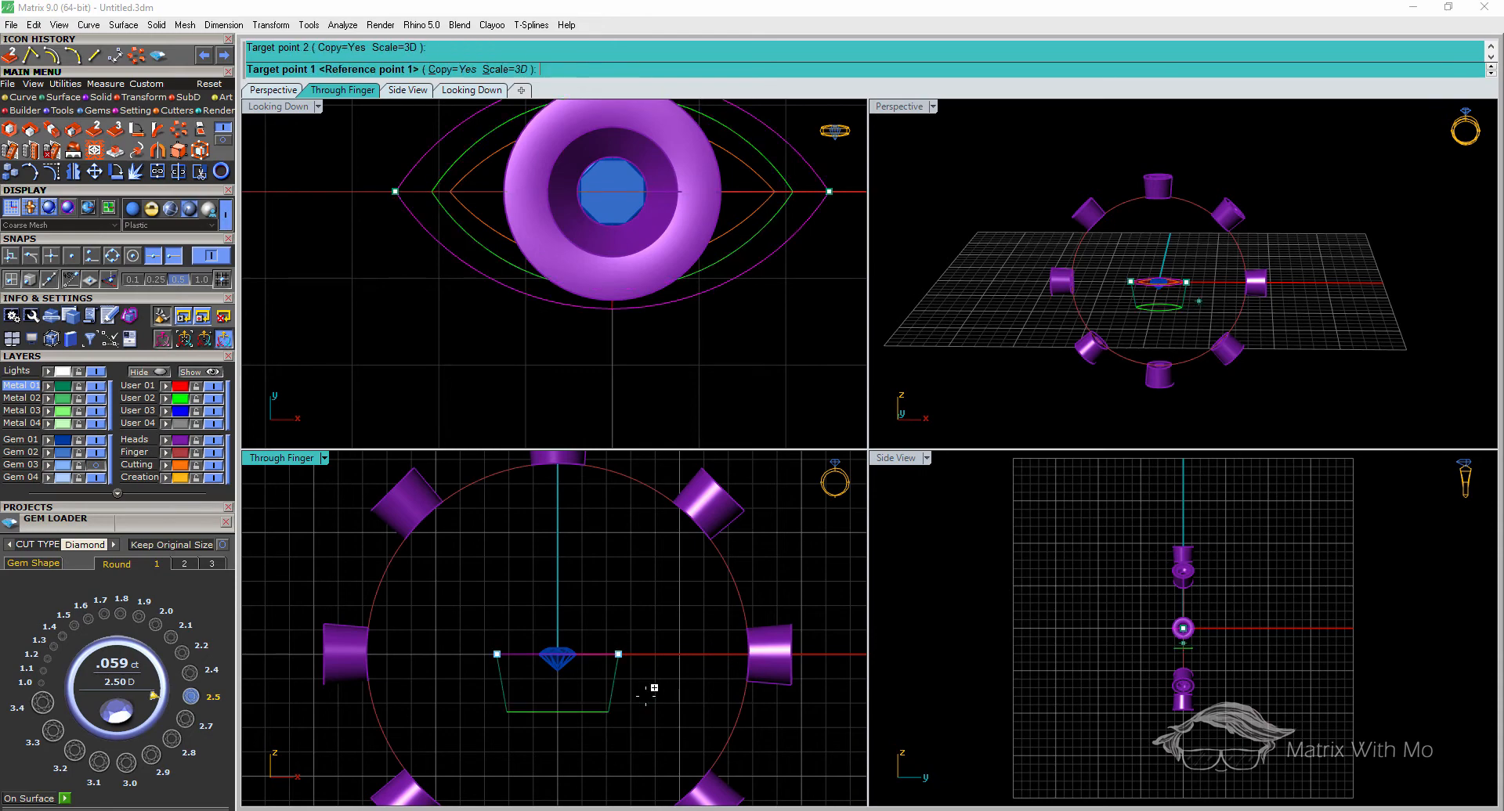
pyautogui.click(610, 712)
pyautogui.press('Escape')
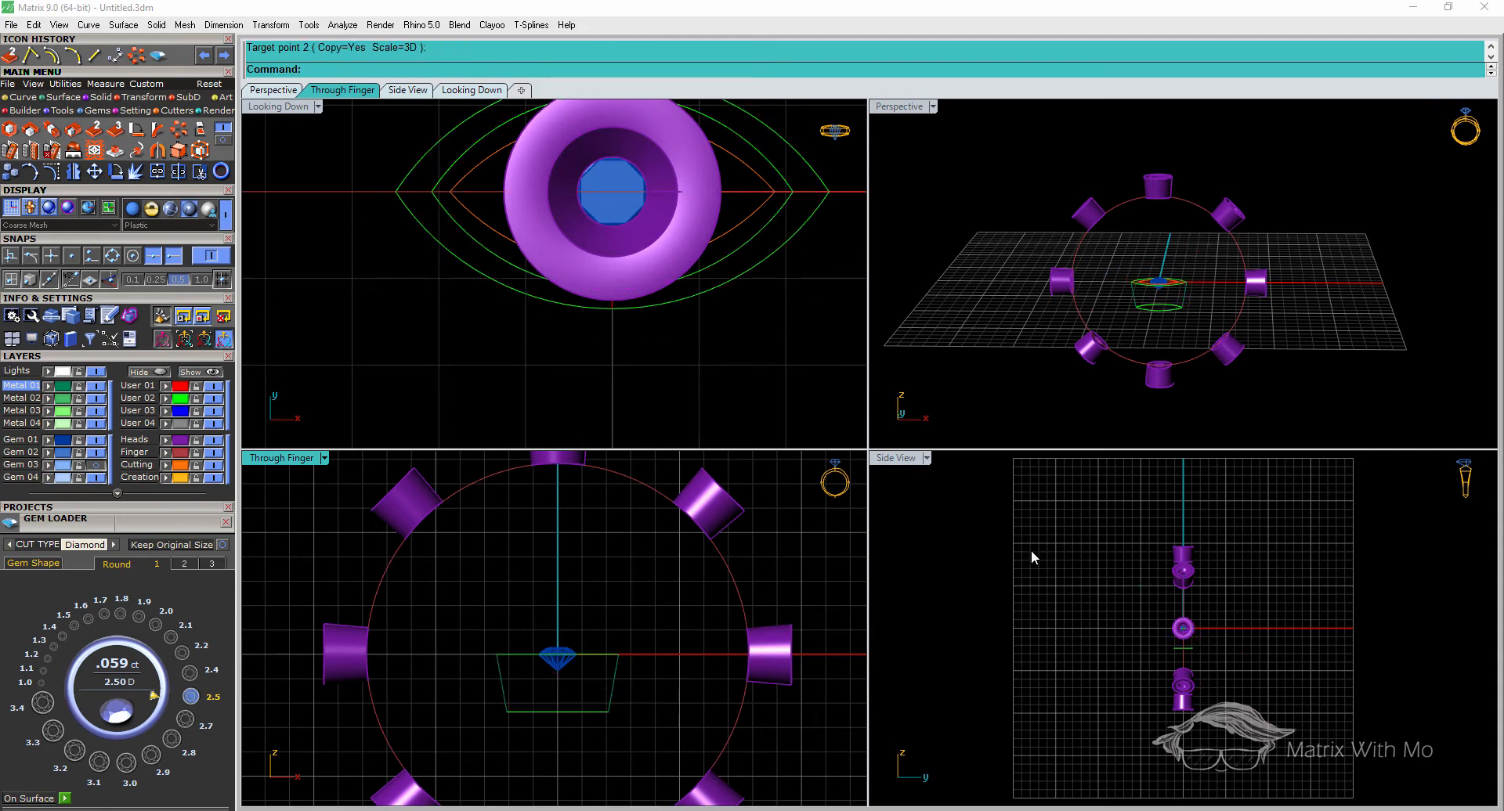
# Loft between the upper and lower front arcs of the outer marquise, using Normal style without simplifying
pyautogui.scroll(12, 1166, 287)
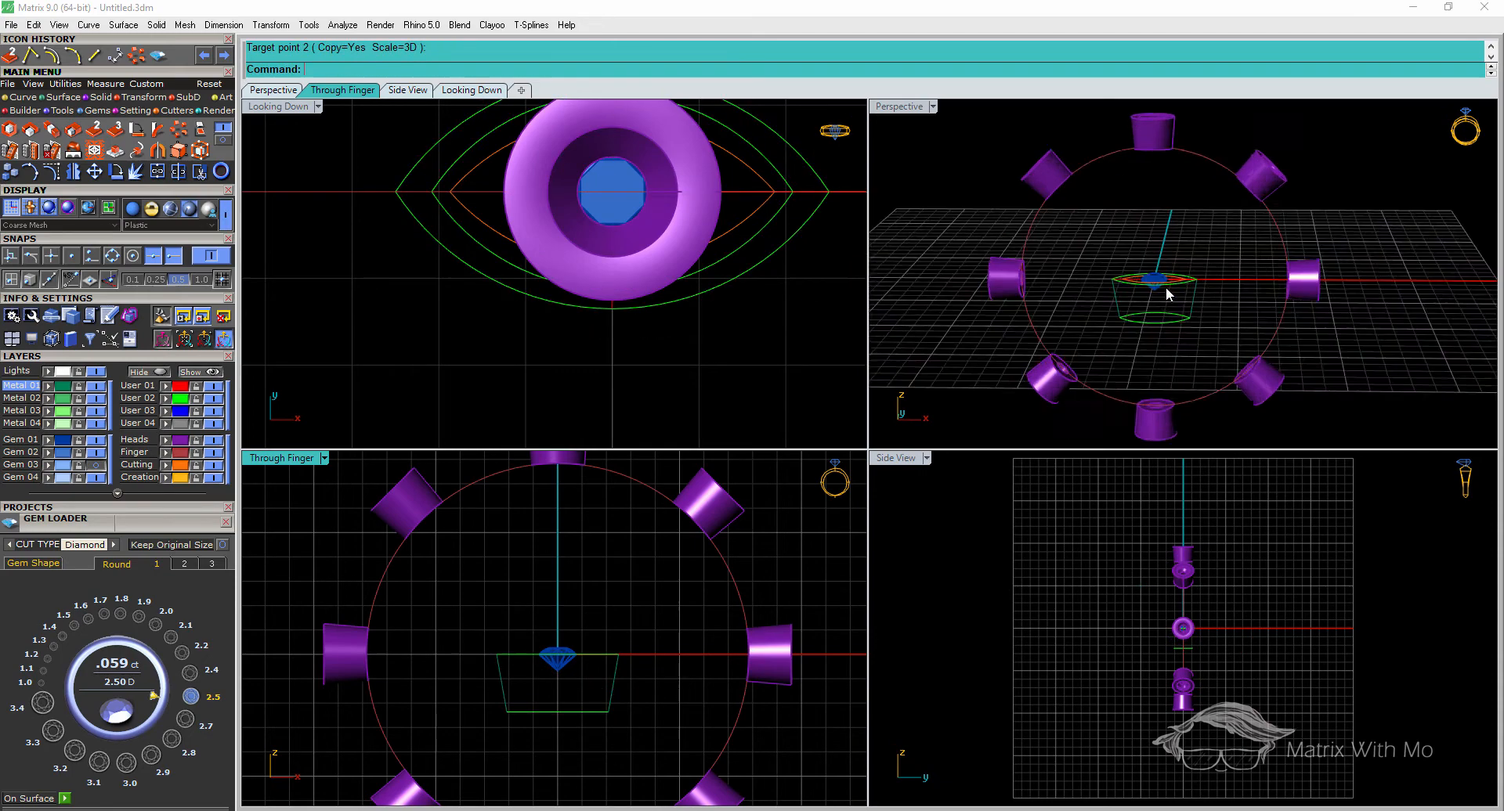
pyautogui.moveTo(1197, 343); pyautogui.dragTo(1188, 380, button='right')
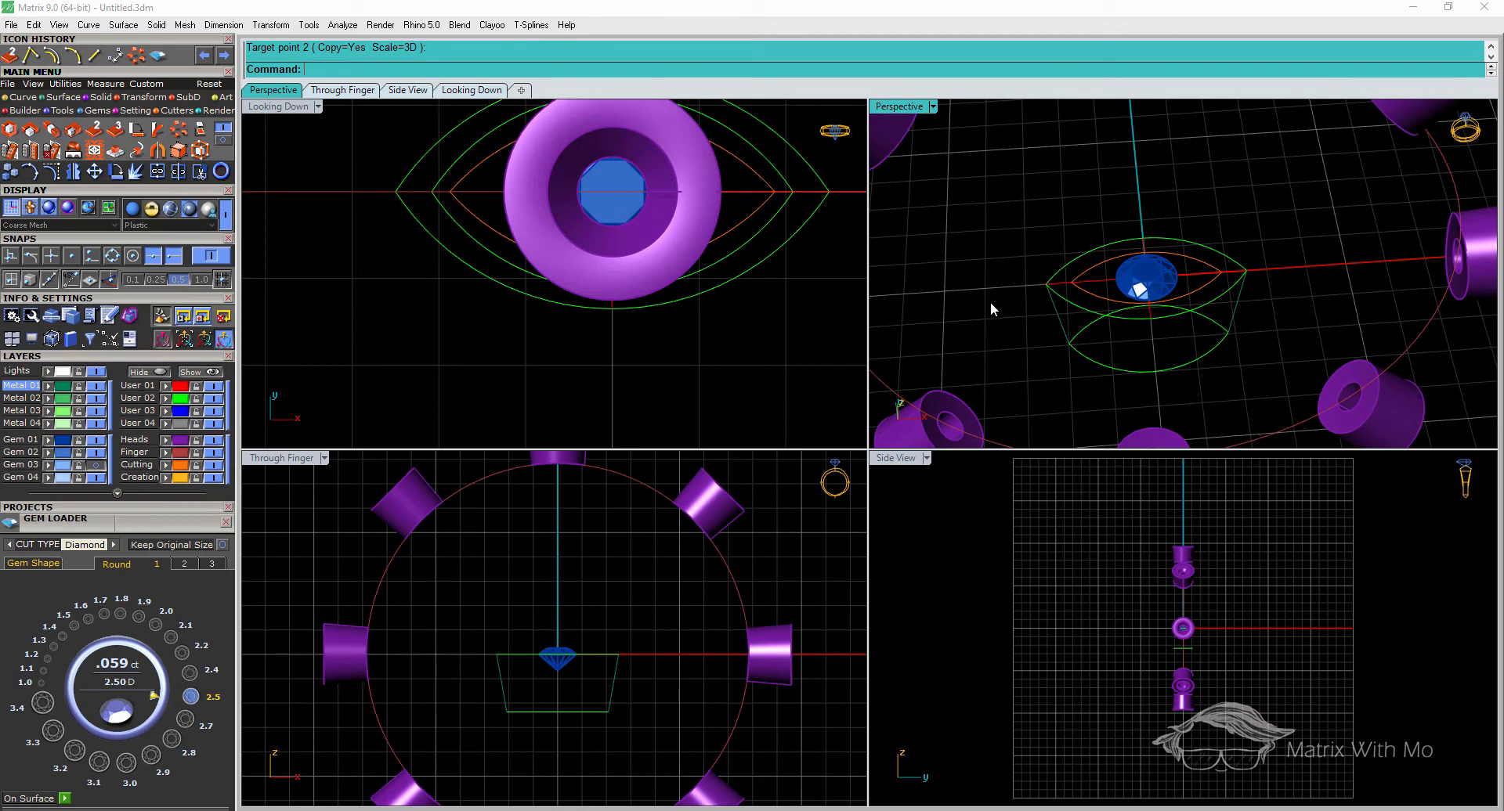
pyautogui.click(48, 102)
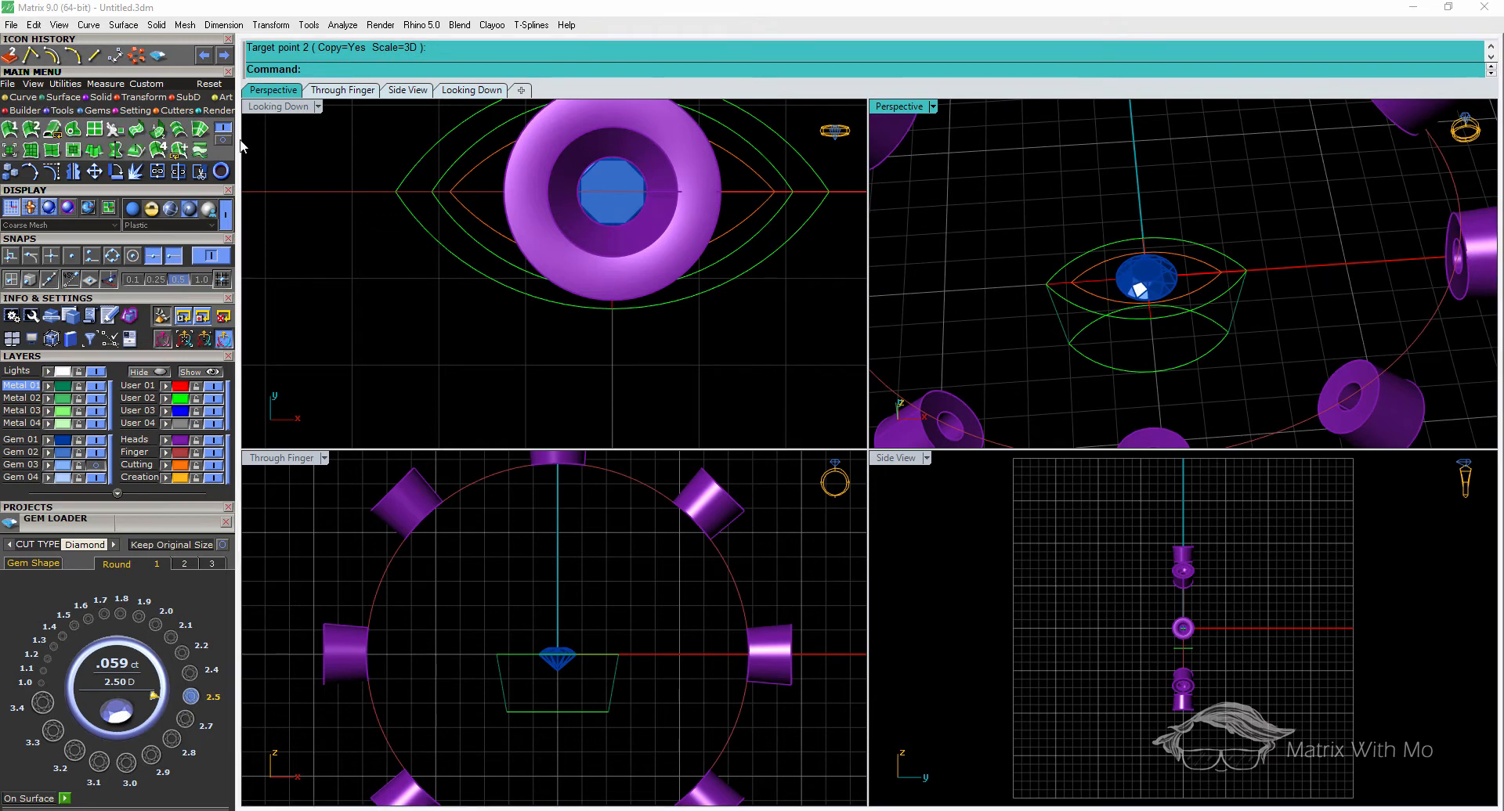
pyautogui.click(181, 130)
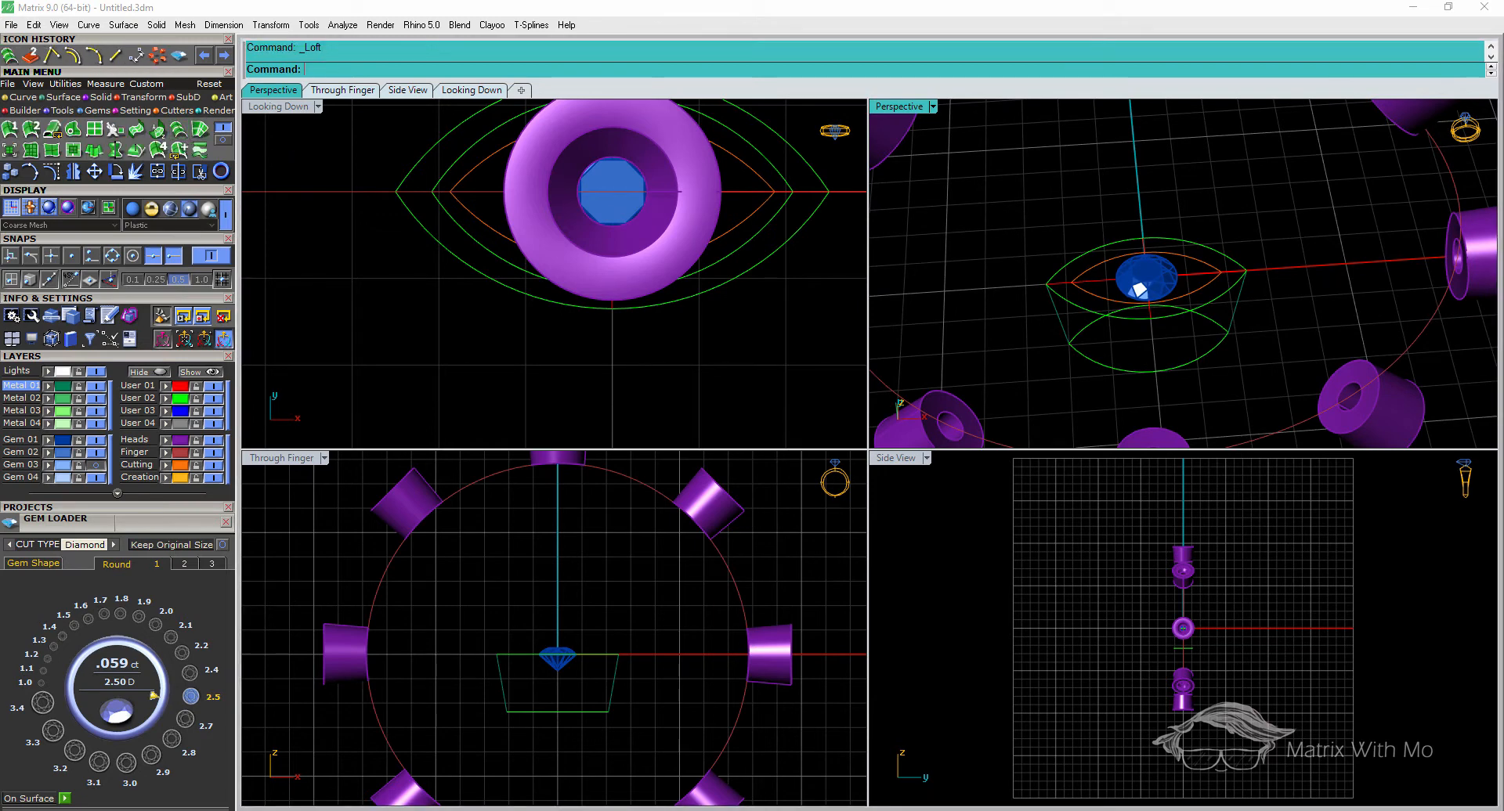
pyautogui.click(1105, 315)
pyautogui.click(1112, 363)
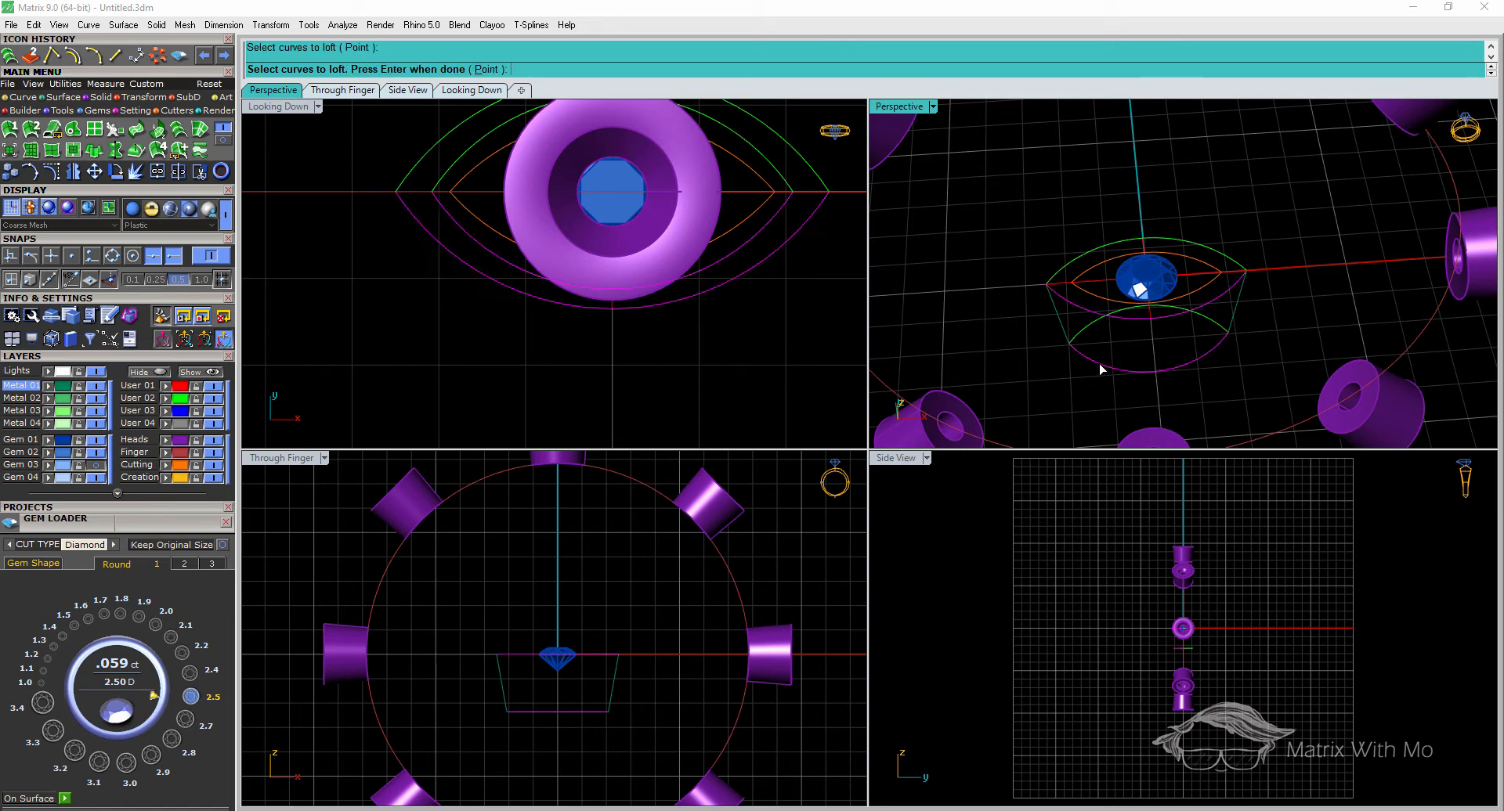
pyautogui.press('Return')
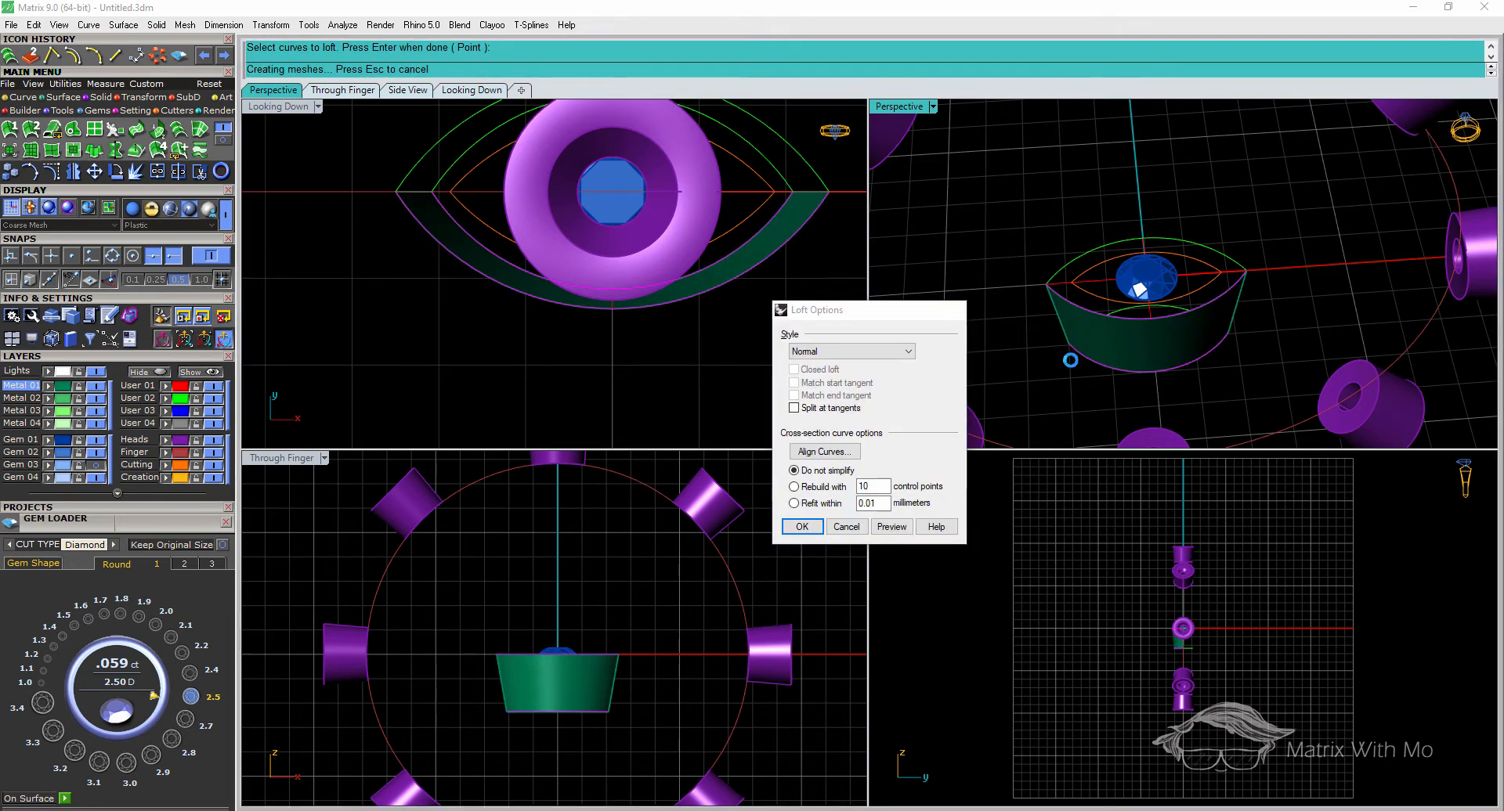
pyautogui.press('Return')
# Loft between the upper and lower arcs on the opposite side of the outer marquise, using Normal style without simplifying
pyautogui.moveTo(999, 344); pyautogui.dragTo(1327, 317, button='right')
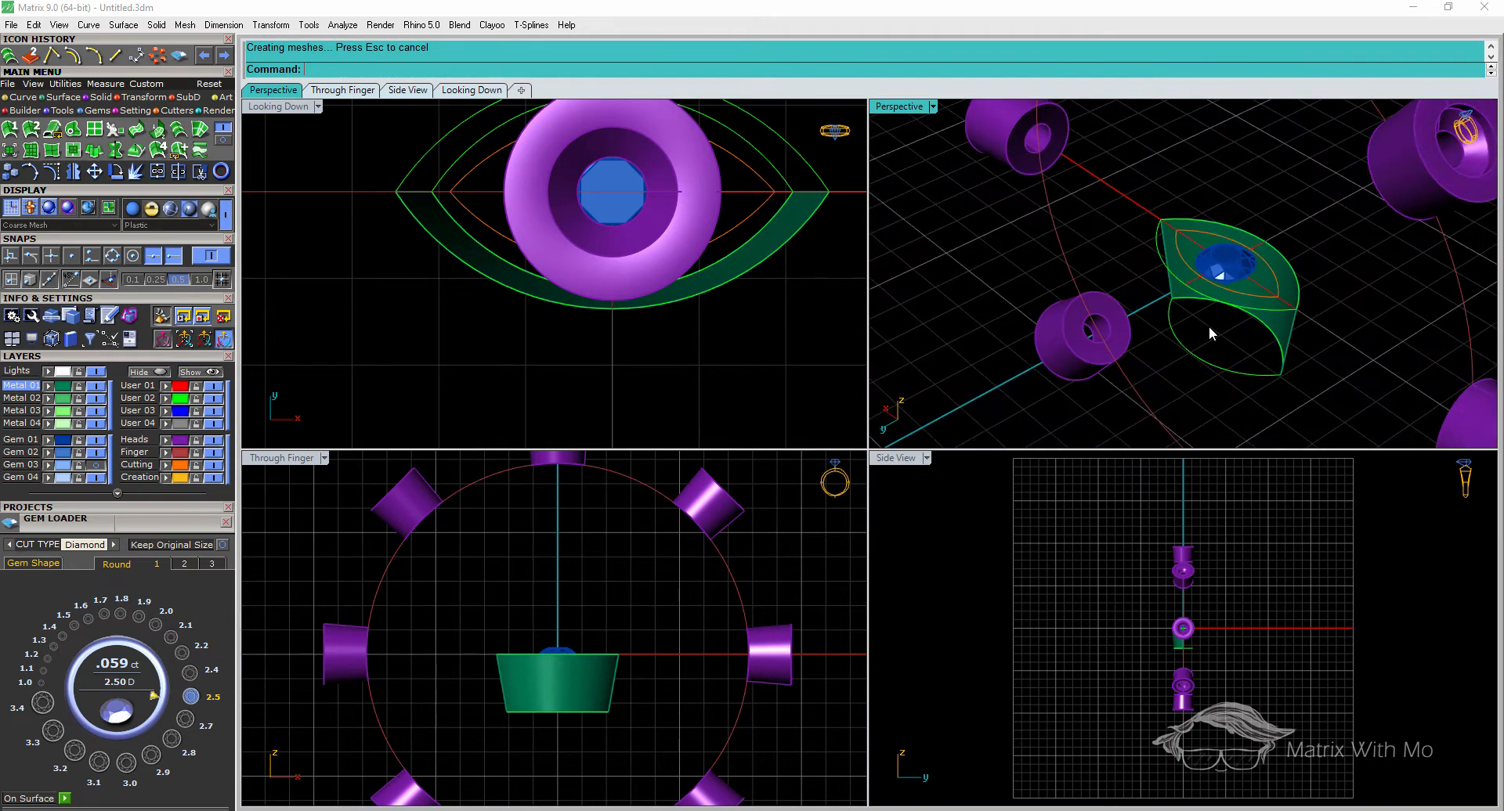
pyautogui.rightClick(1210, 325)
pyautogui.click(1231, 306)
pyautogui.click(1222, 362)
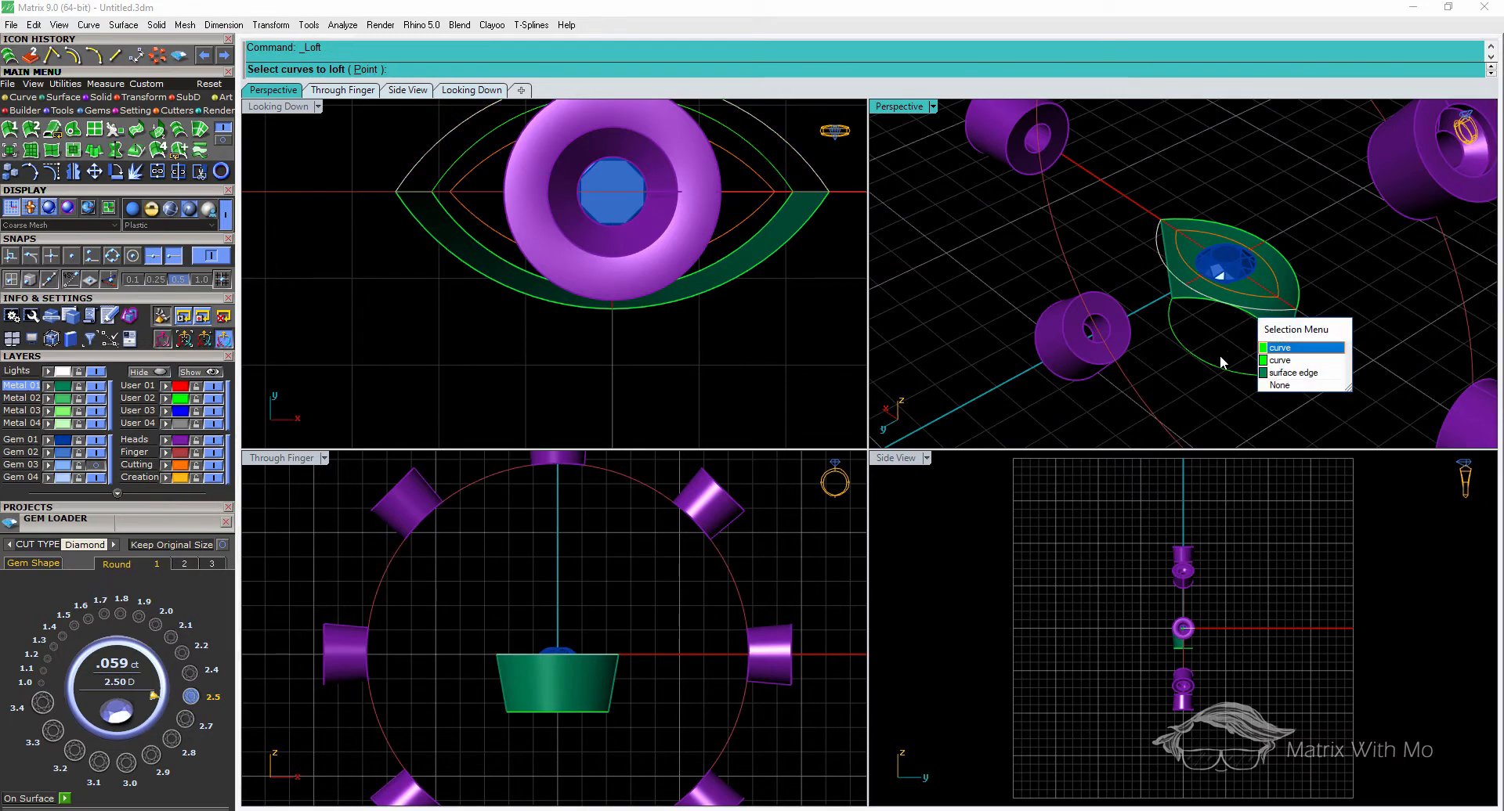
pyautogui.click(1277, 356)
pyautogui.rightClick(1225, 360)
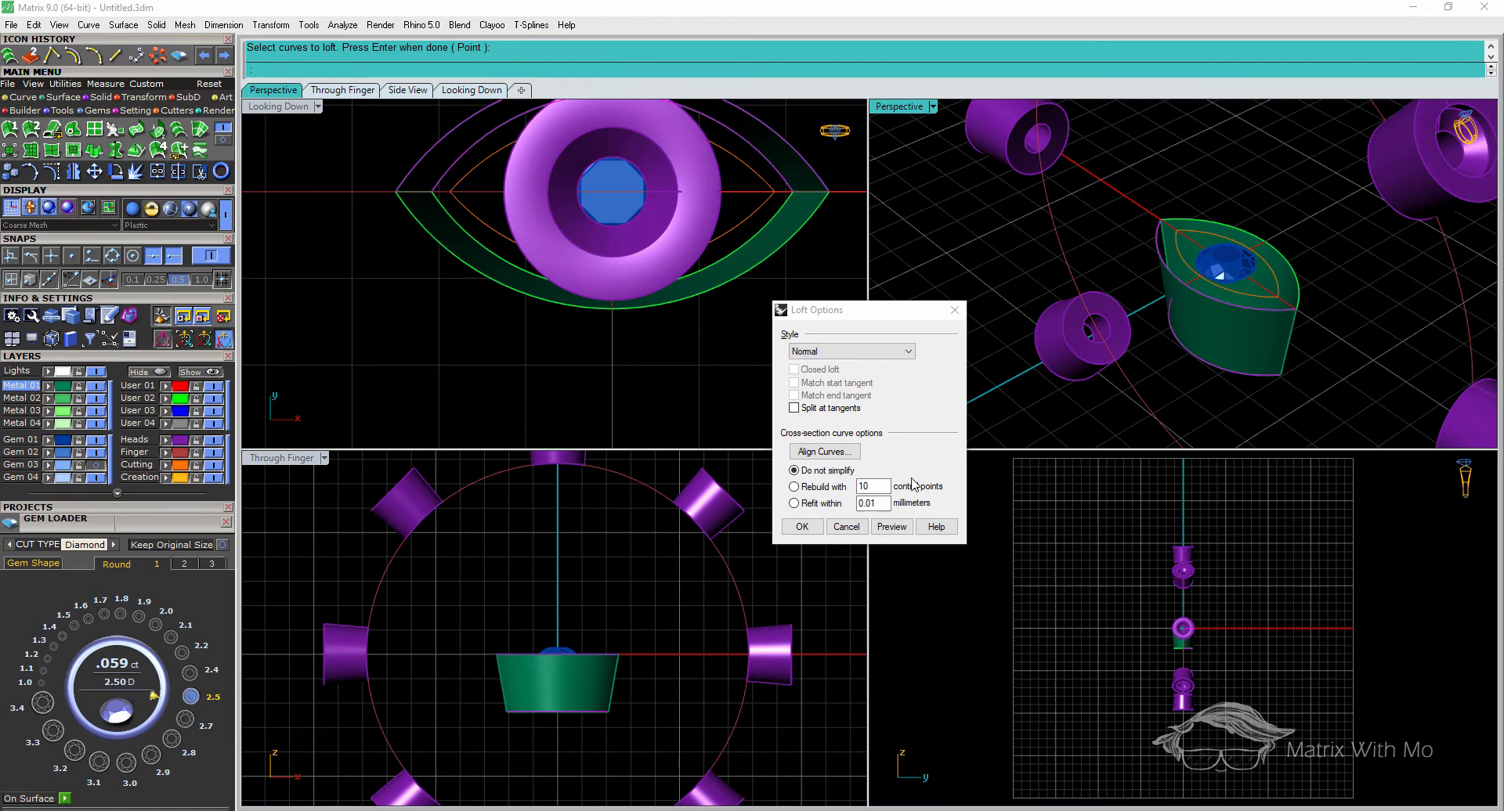
pyautogui.click(802, 526)
# Join the two lofted marquise walls and cap their open ends into a closed solid
pyautogui.moveTo(1242, 384); pyautogui.dragTo(971, 300, button='right')
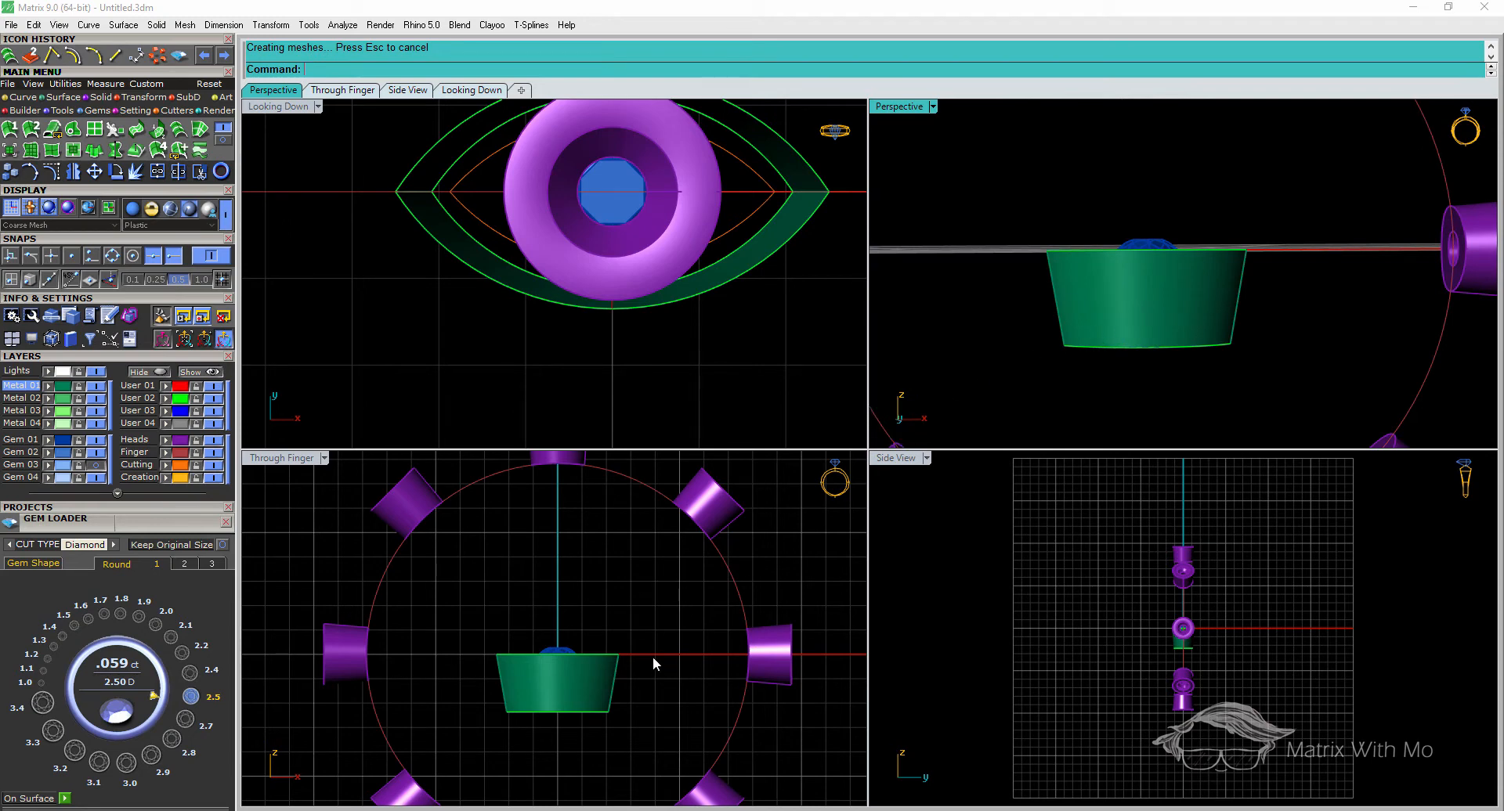
pyautogui.click(596, 677)
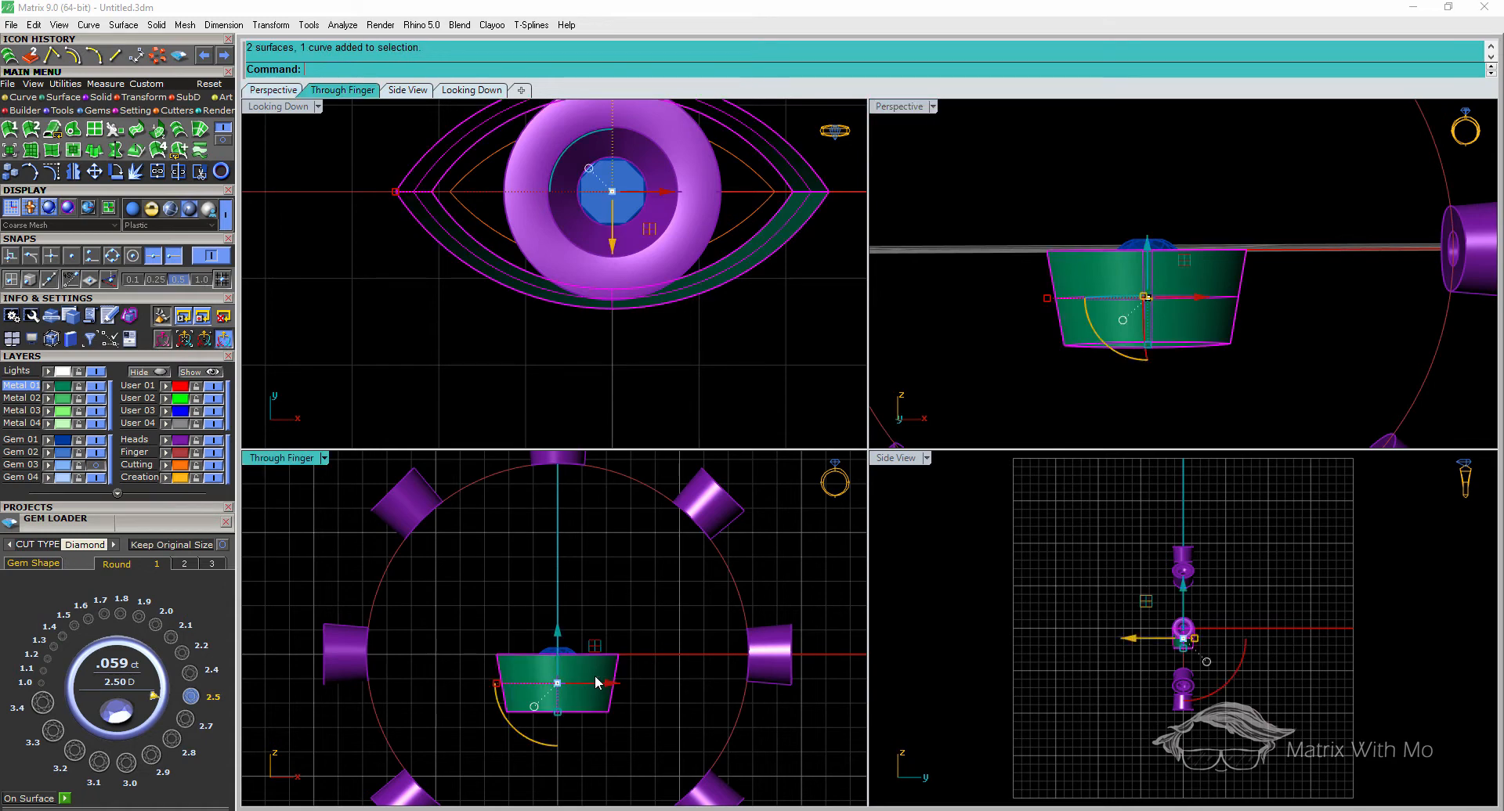
pyautogui.click(157, 170)
pyautogui.click(677, 386)
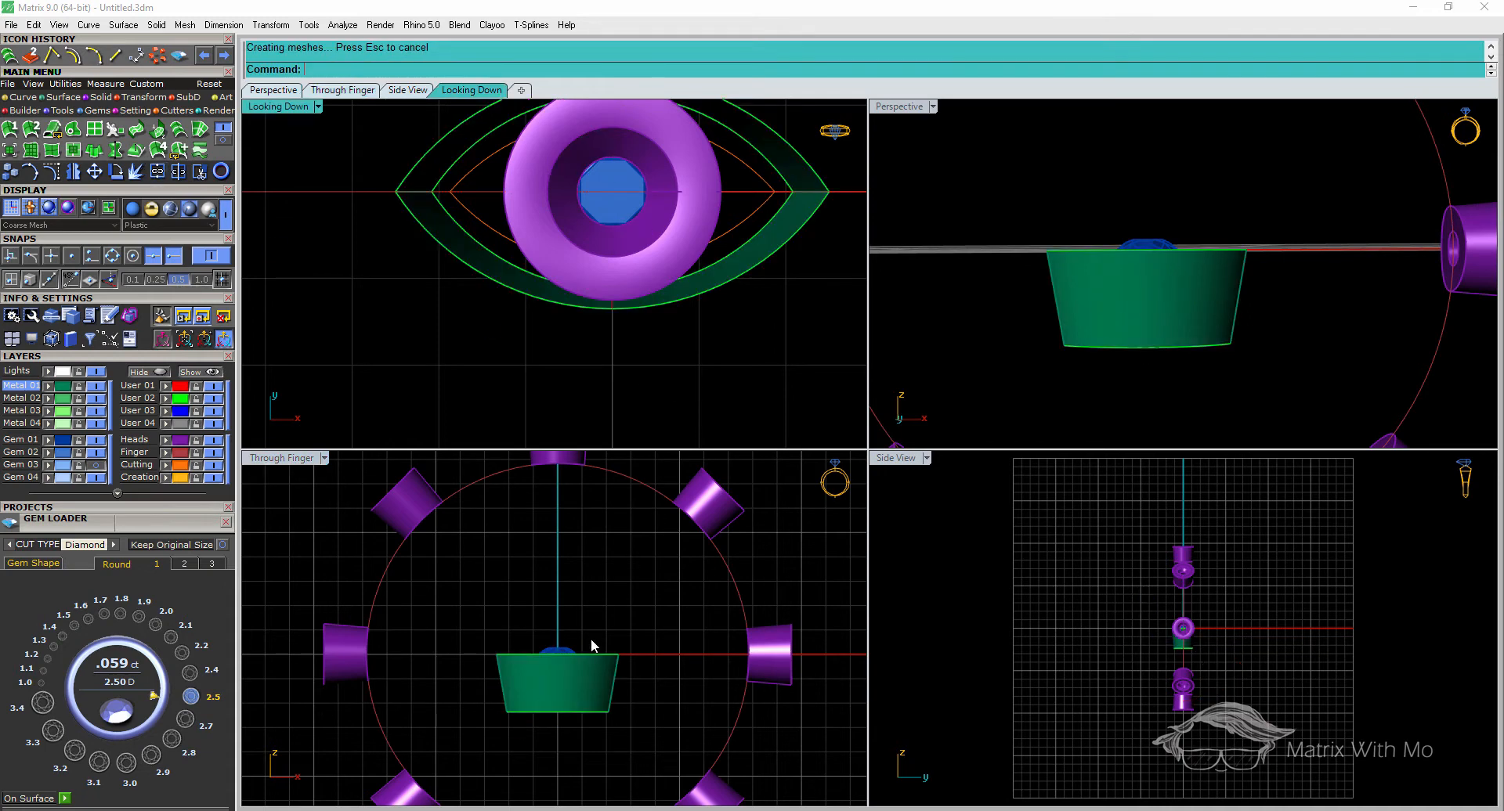
pyautogui.click(589, 679)
pyautogui.write('Cap')
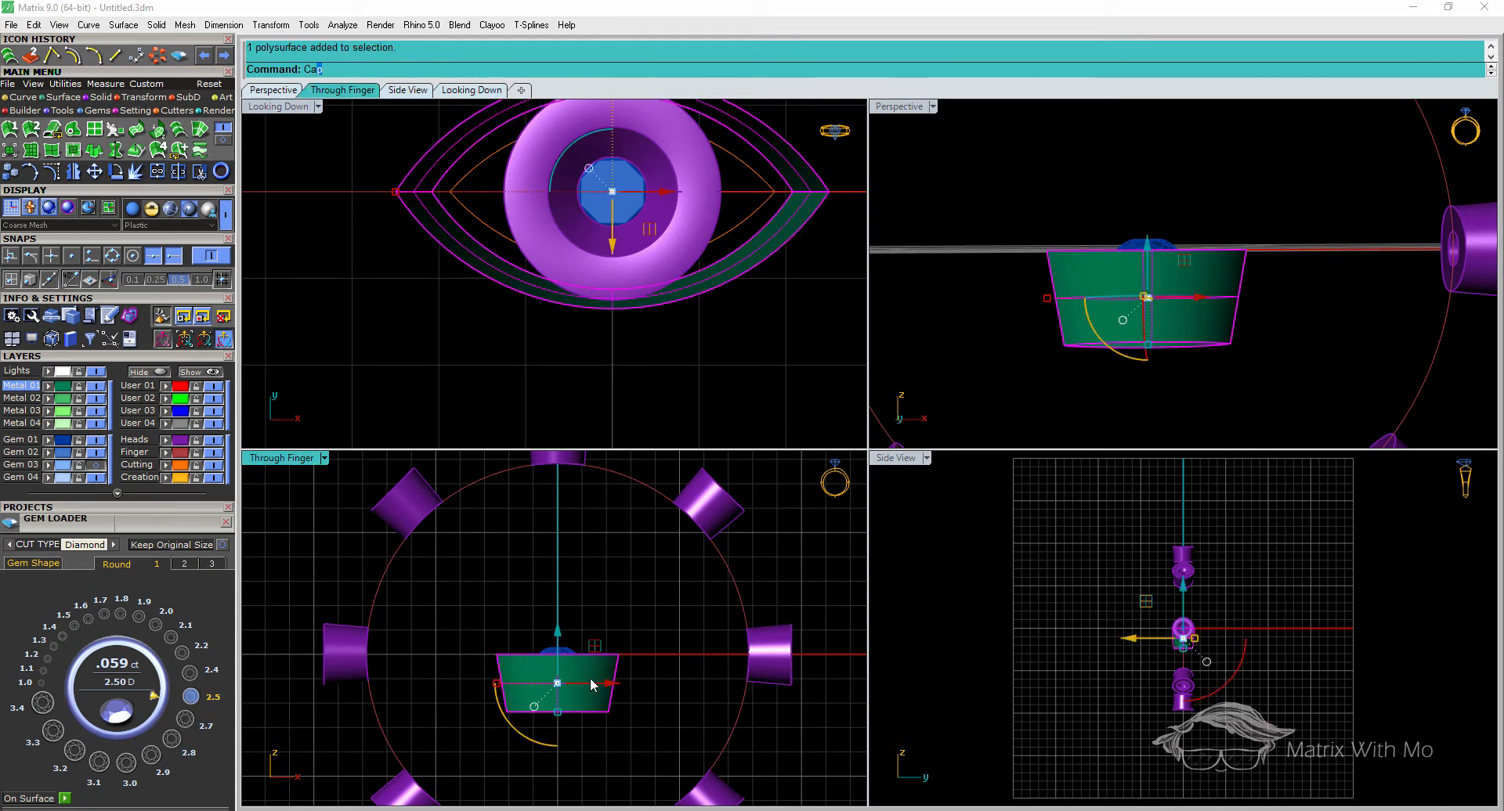
pyautogui.press('Return')
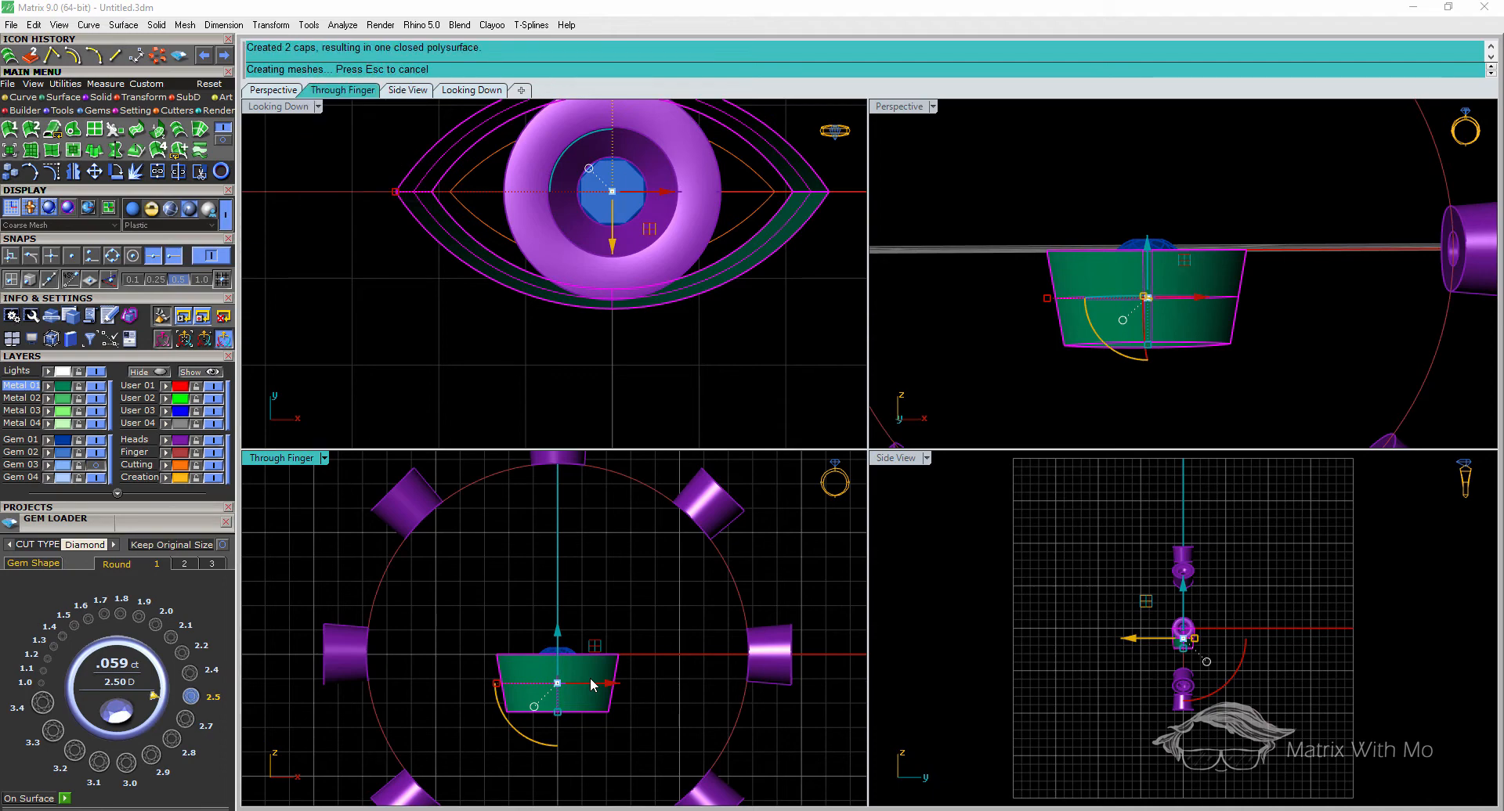
pyautogui.click(984, 328)
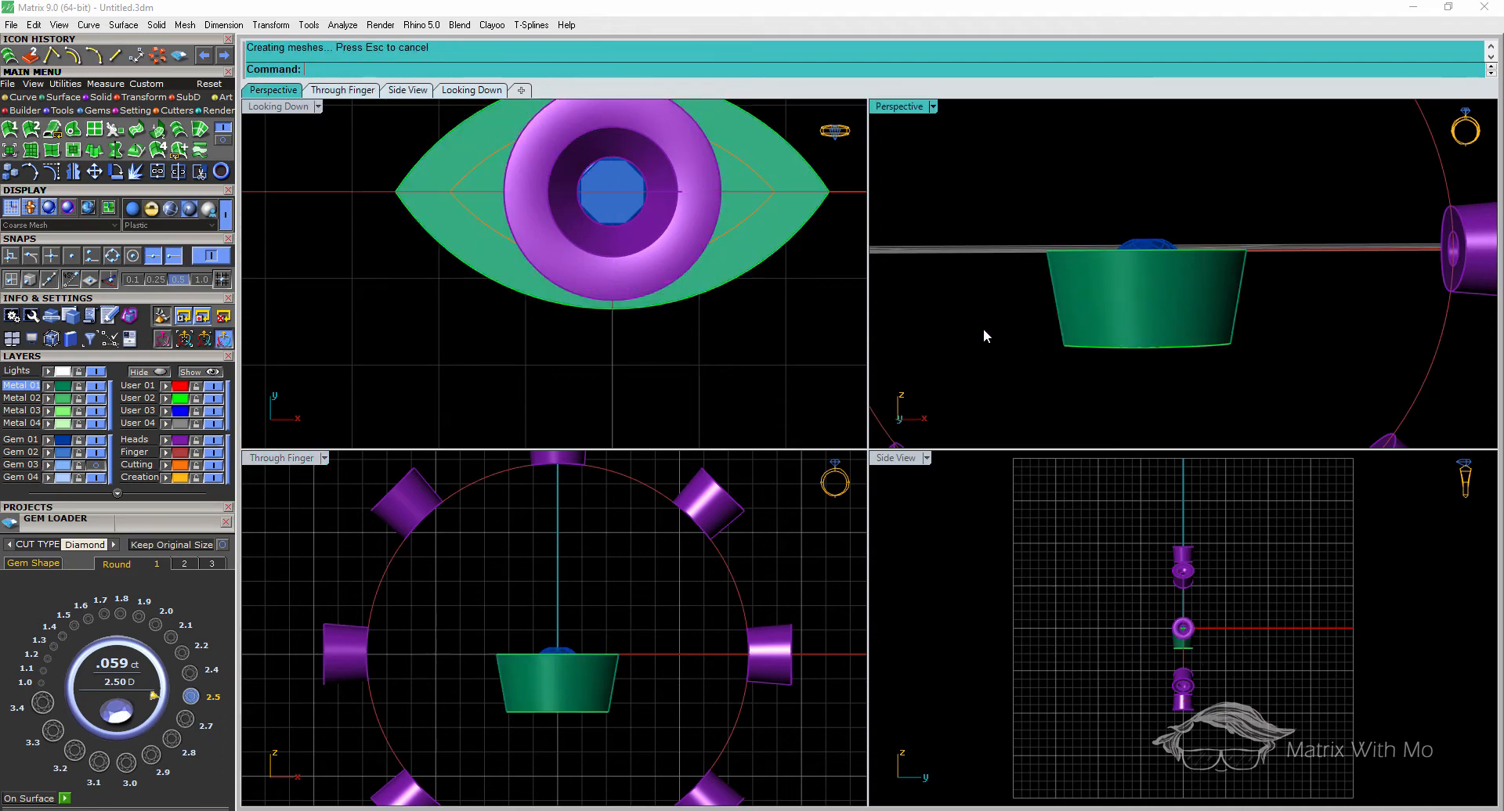
# Lower the round gem in the Through Finger view until its table is level with the marquise solid's upper face
pyautogui.moveTo(1064, 242); pyautogui.dragTo(1044, 309, button='right')
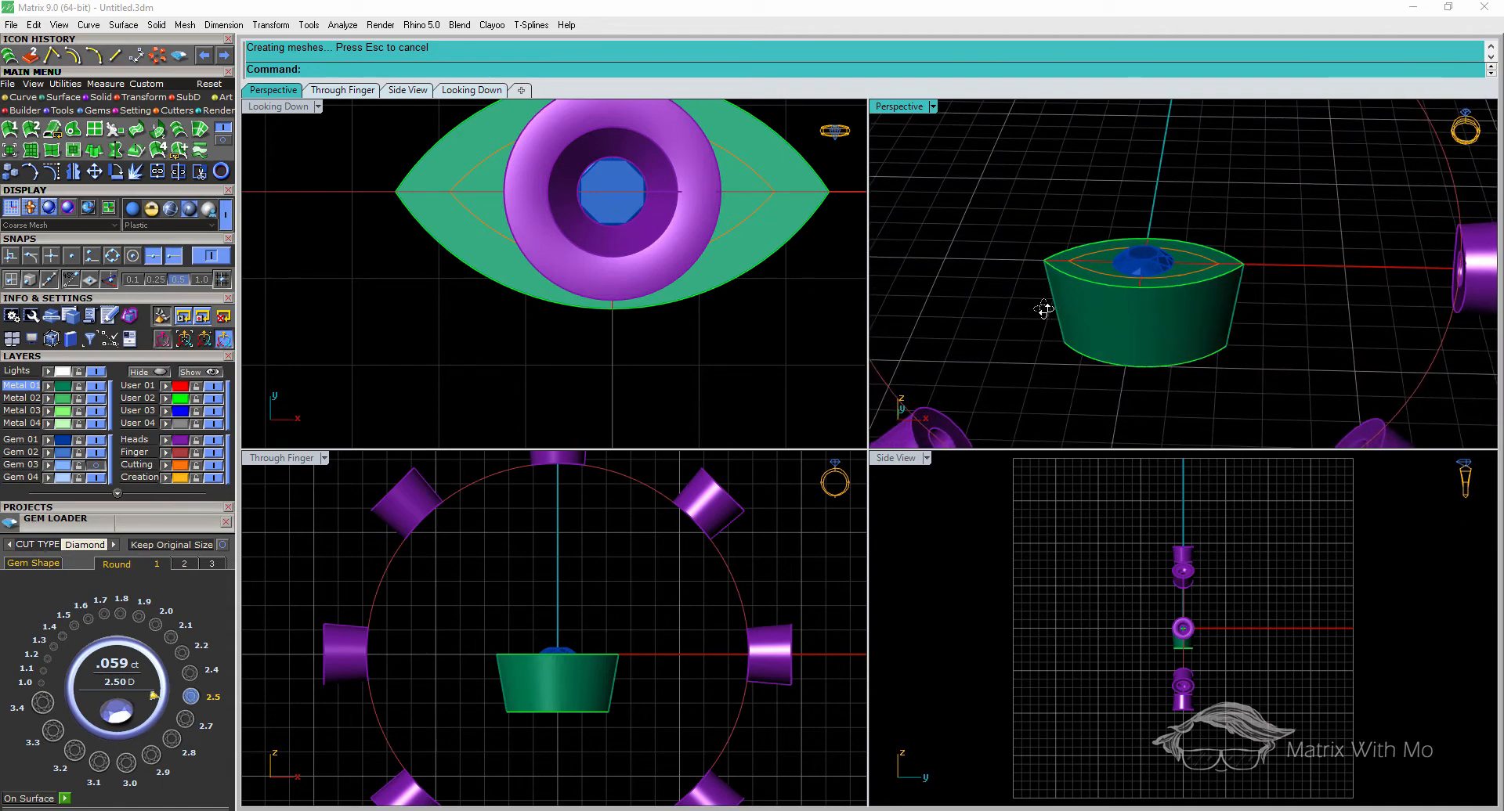
pyautogui.scroll(5, 566, 675)
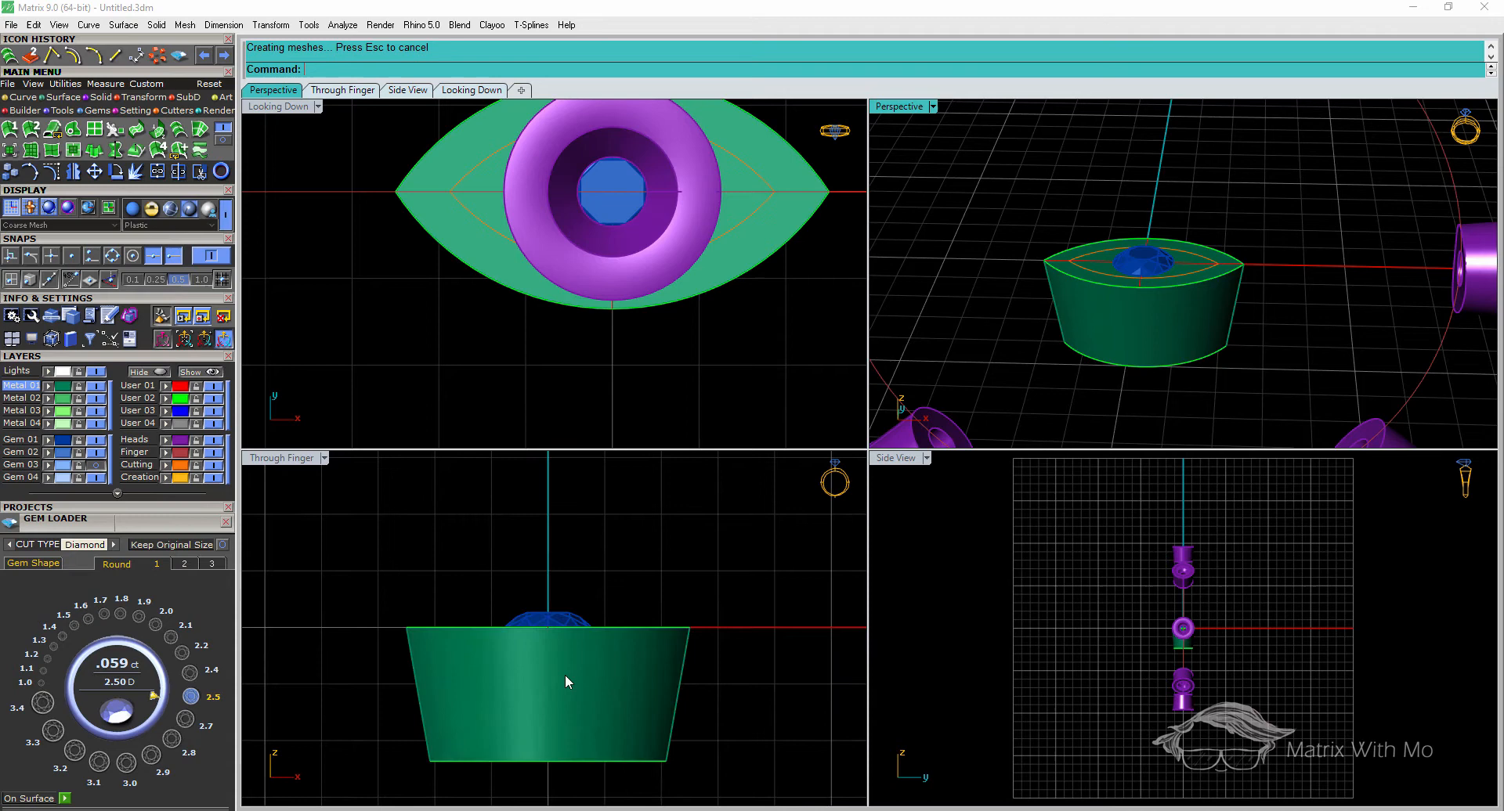
pyautogui.click(559, 620)
pyautogui.scroll(4, 563, 616)
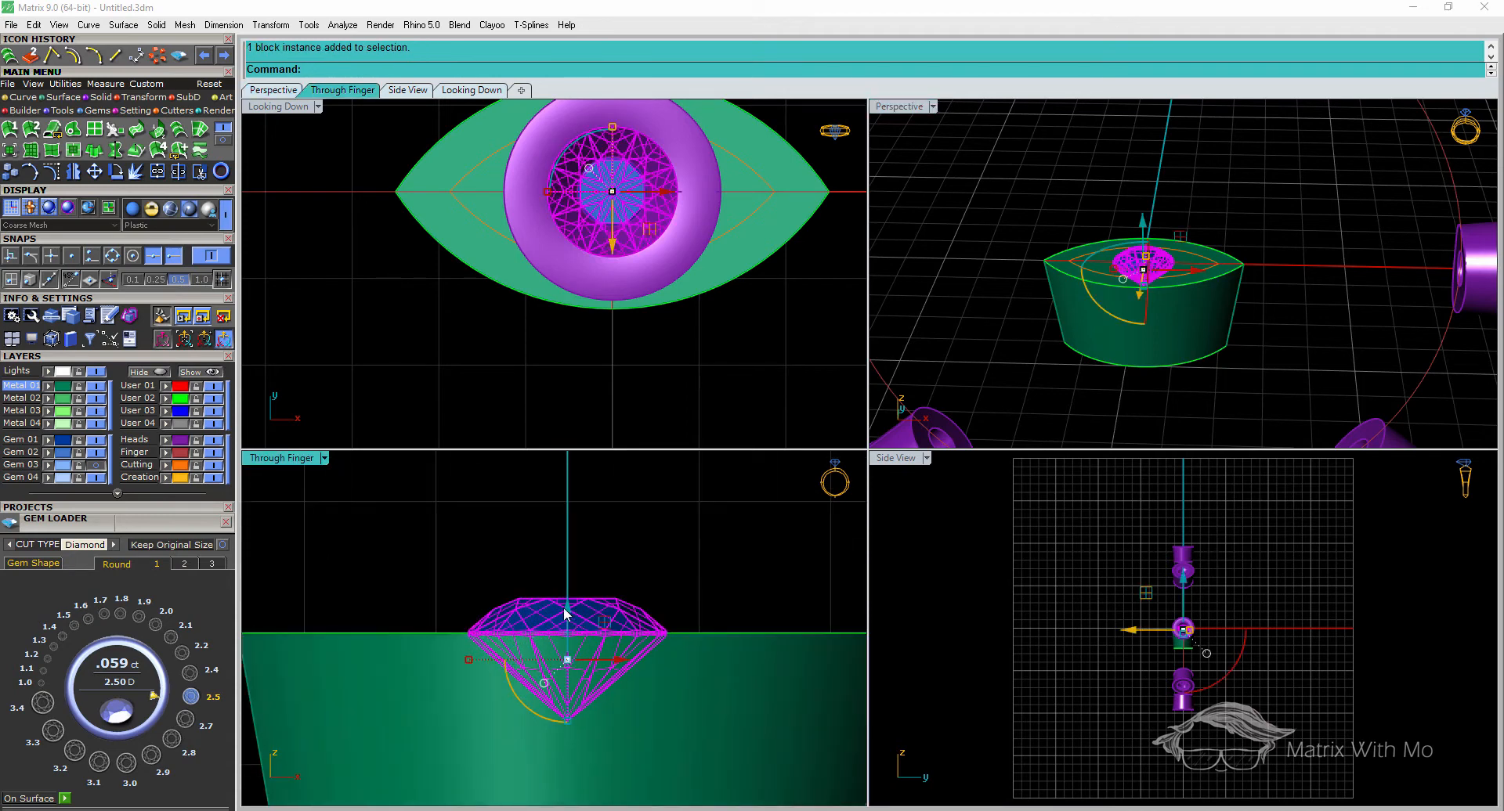
pyautogui.moveTo(565, 611); pyautogui.dragTo(576, 642)
pyautogui.scroll(10, 565, 641)
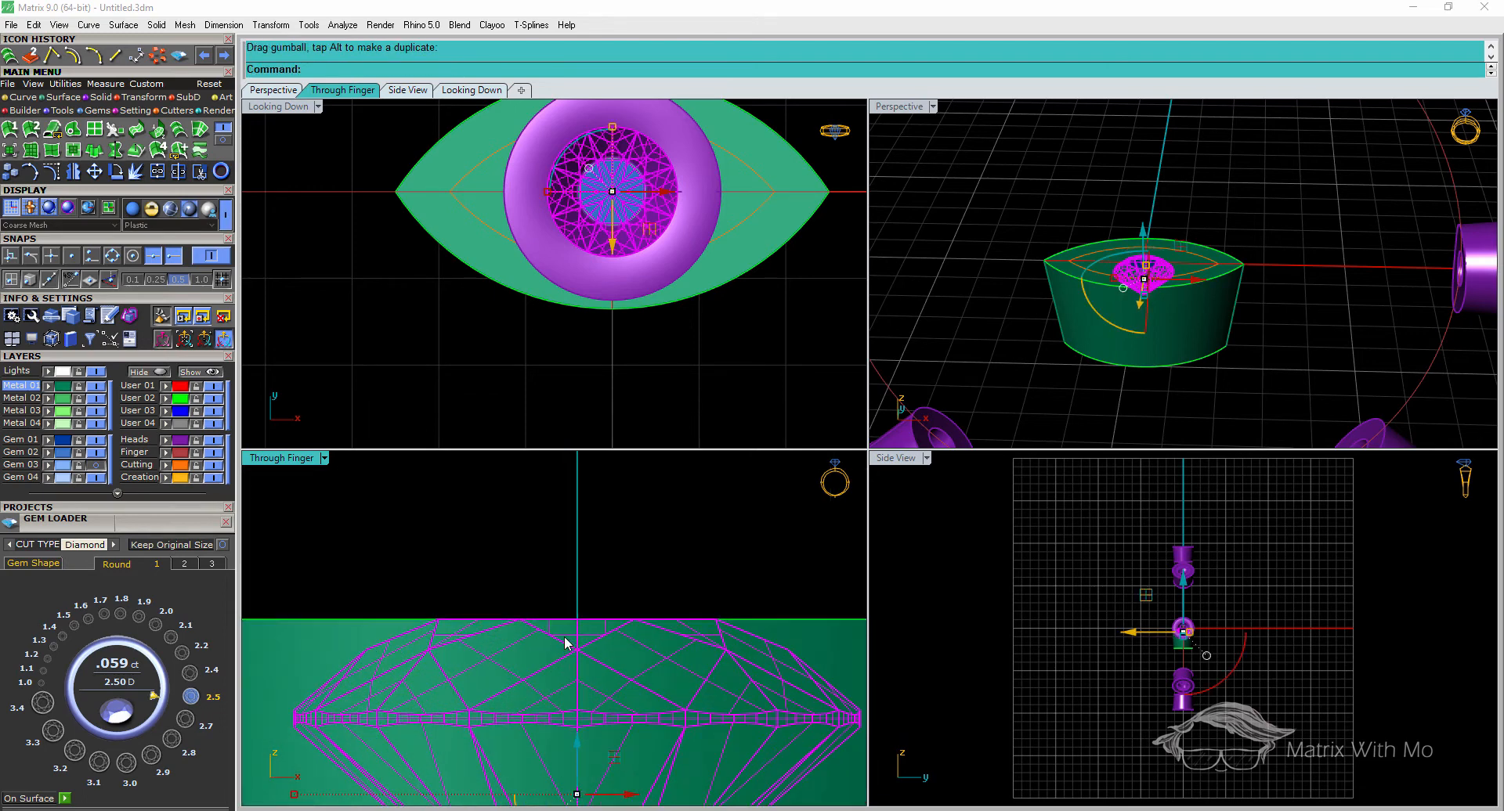
pyautogui.click(623, 547)
pyautogui.scroll(-4, 627, 549)
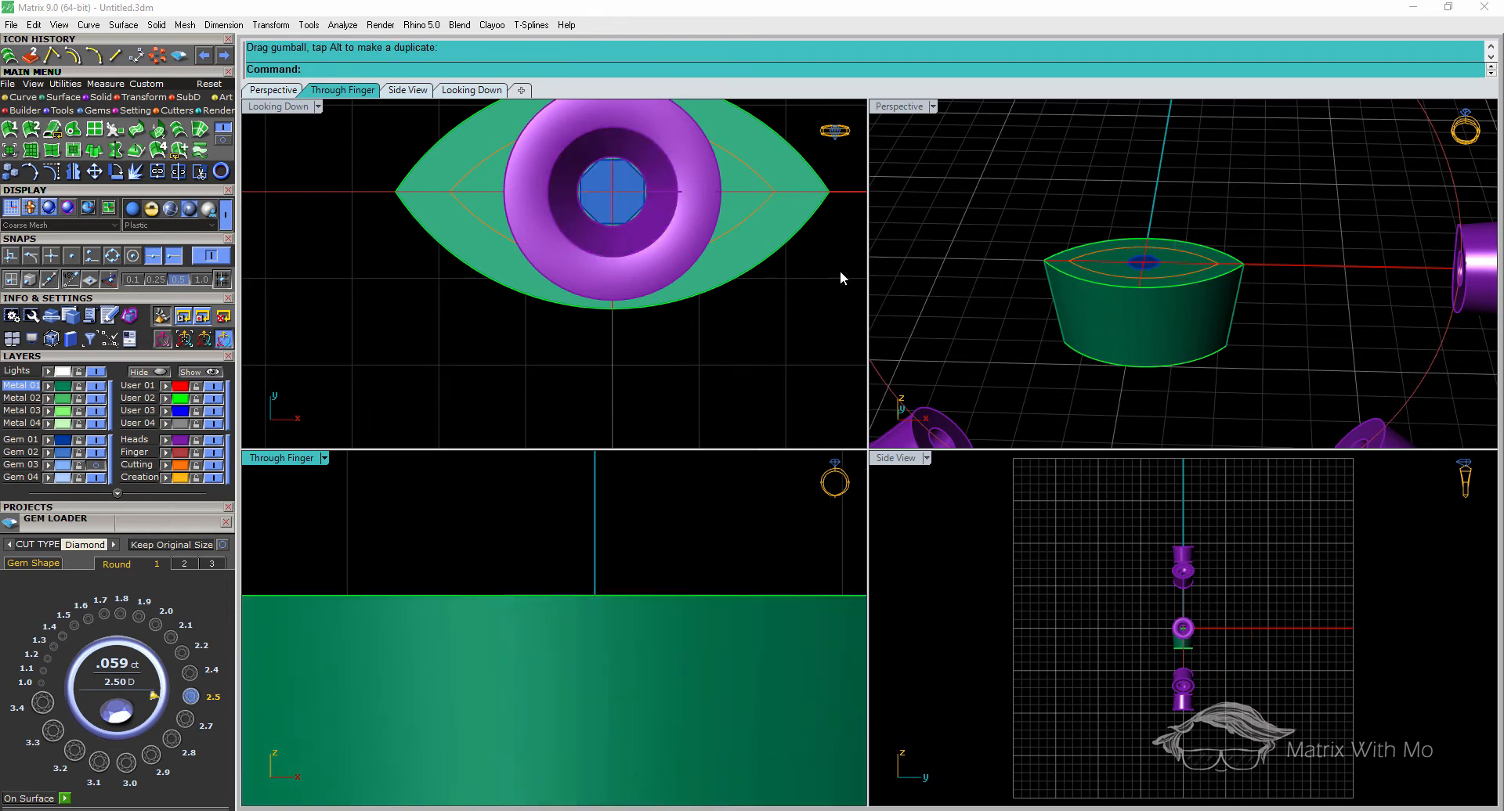
# Hide the Heads and Finger layers to isolate the marquise solid, its inner outline and the gem
pyautogui.click(218, 441)
pyautogui.click(217, 452)
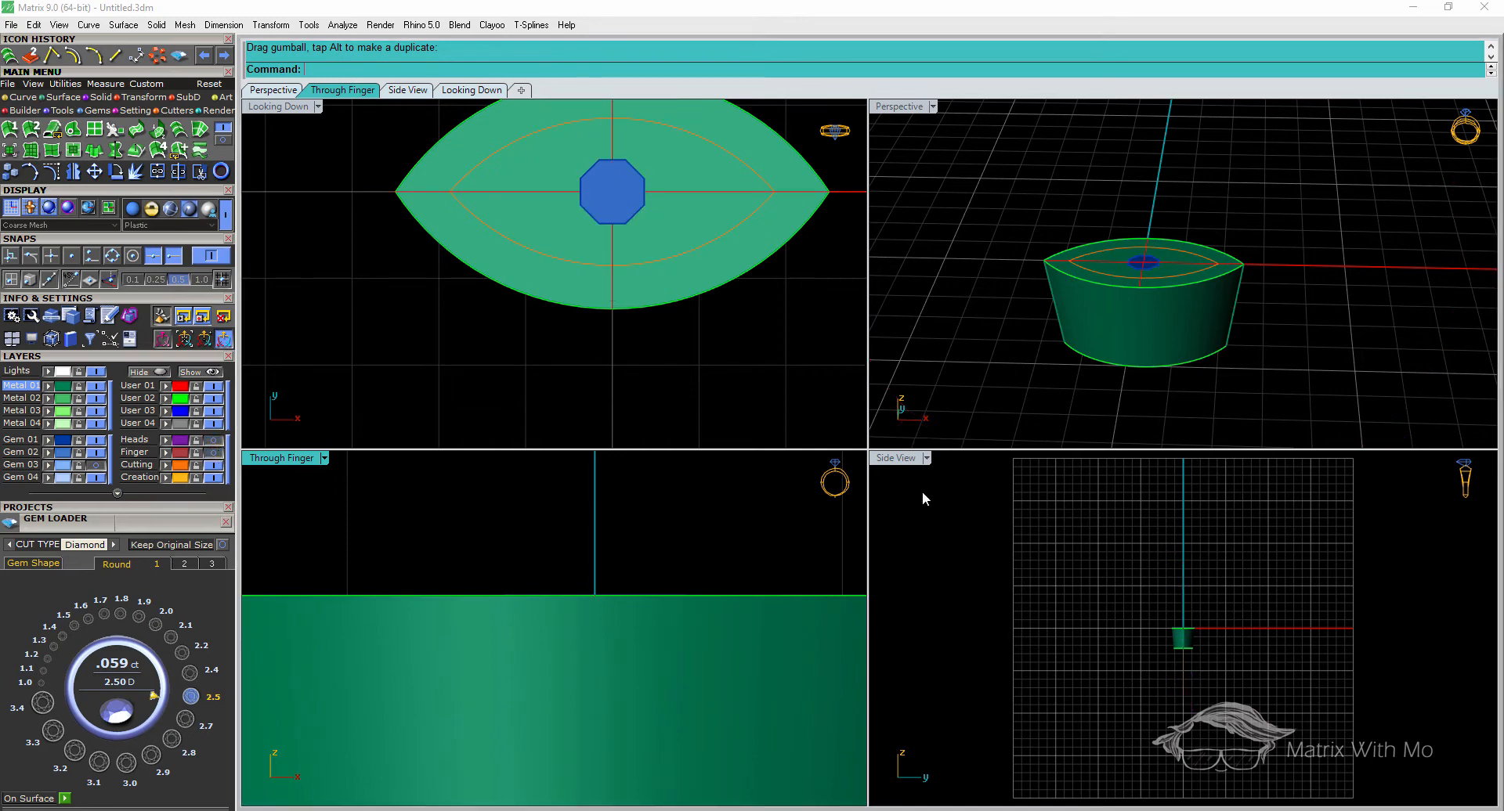
pyautogui.scroll(5, 1167, 300)
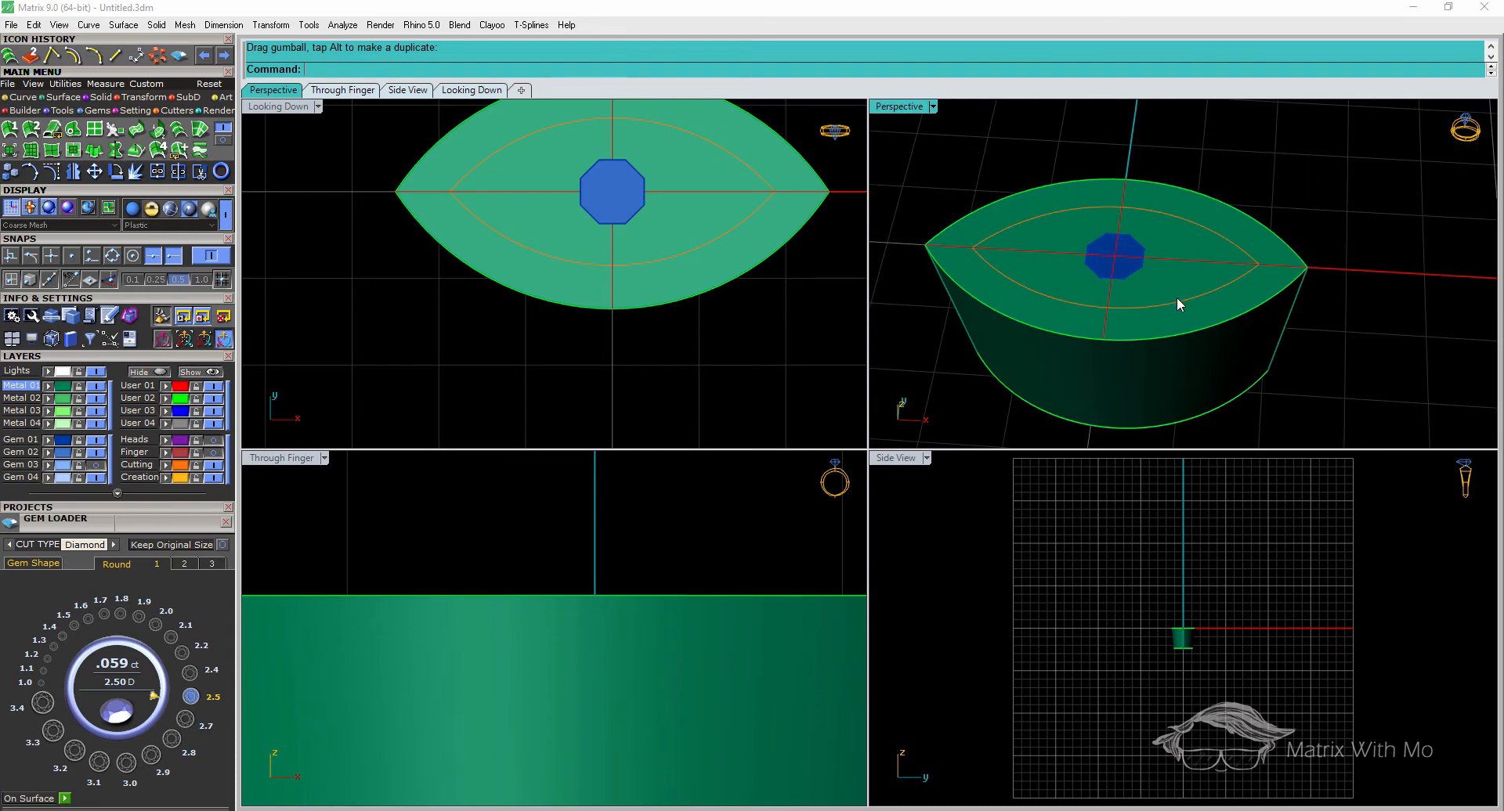
pyautogui.click(1175, 297)
pyautogui.click(1224, 245)
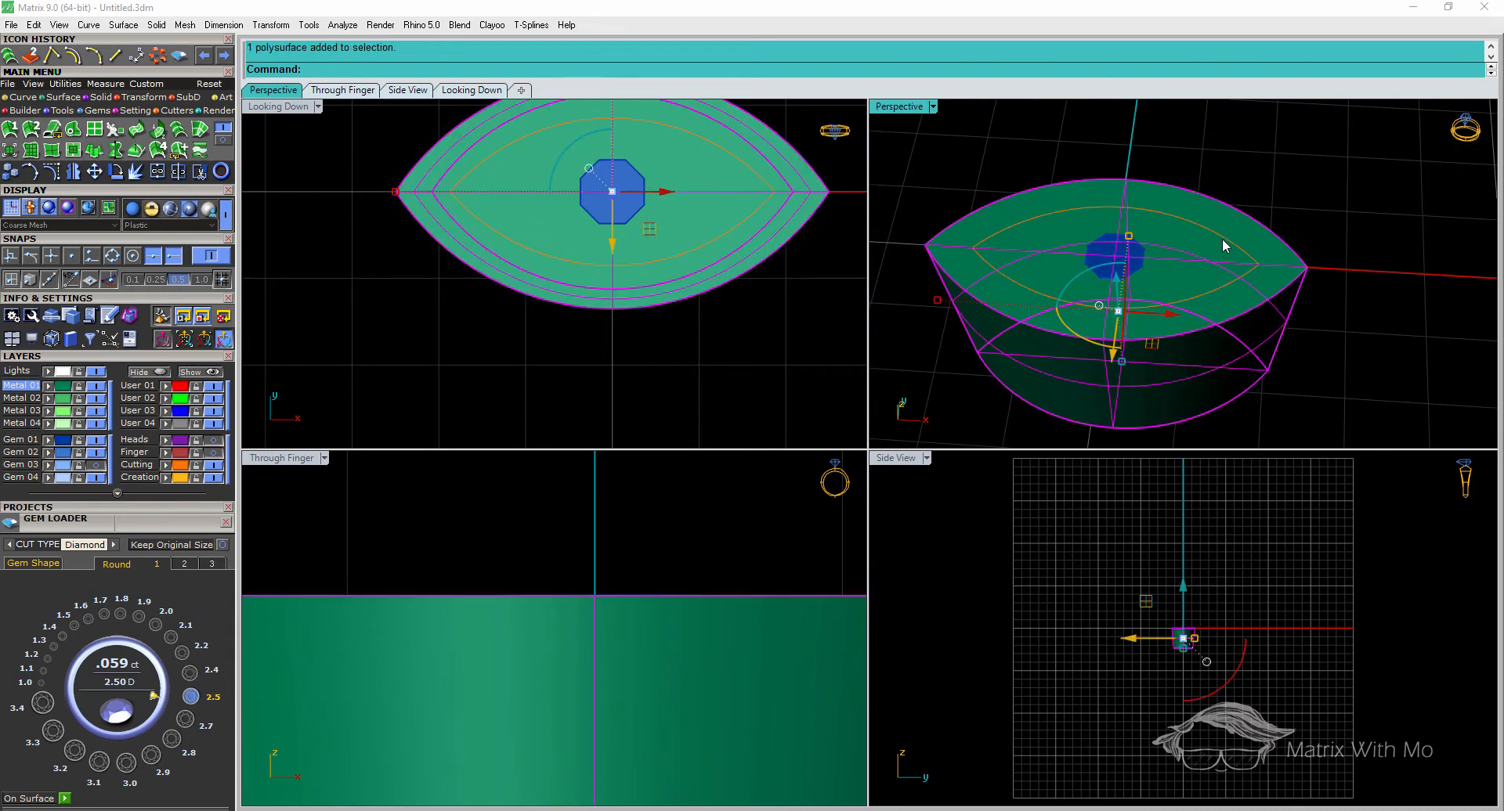
pyautogui.click(1224, 244)
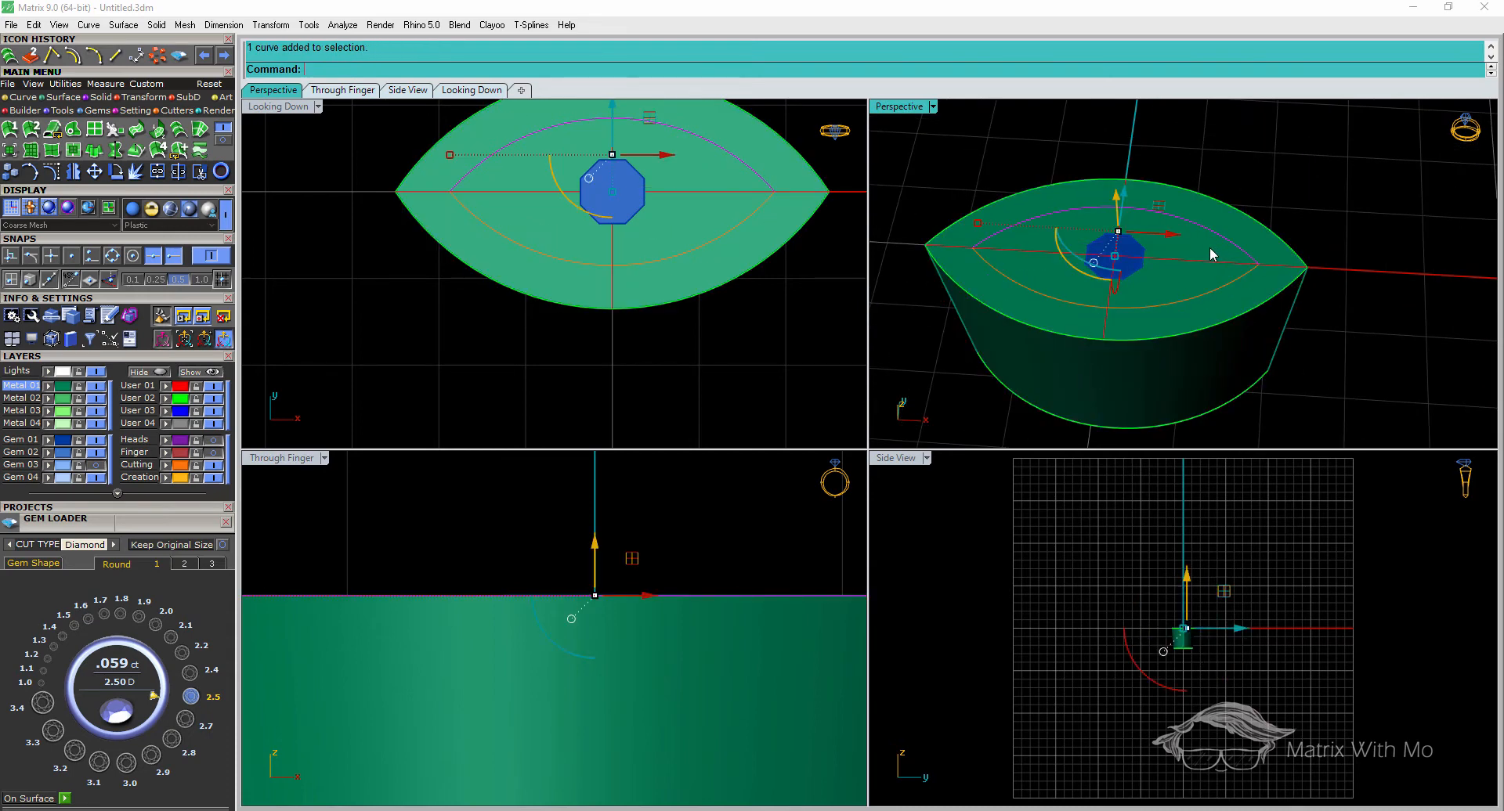
pyautogui.click(926, 398)
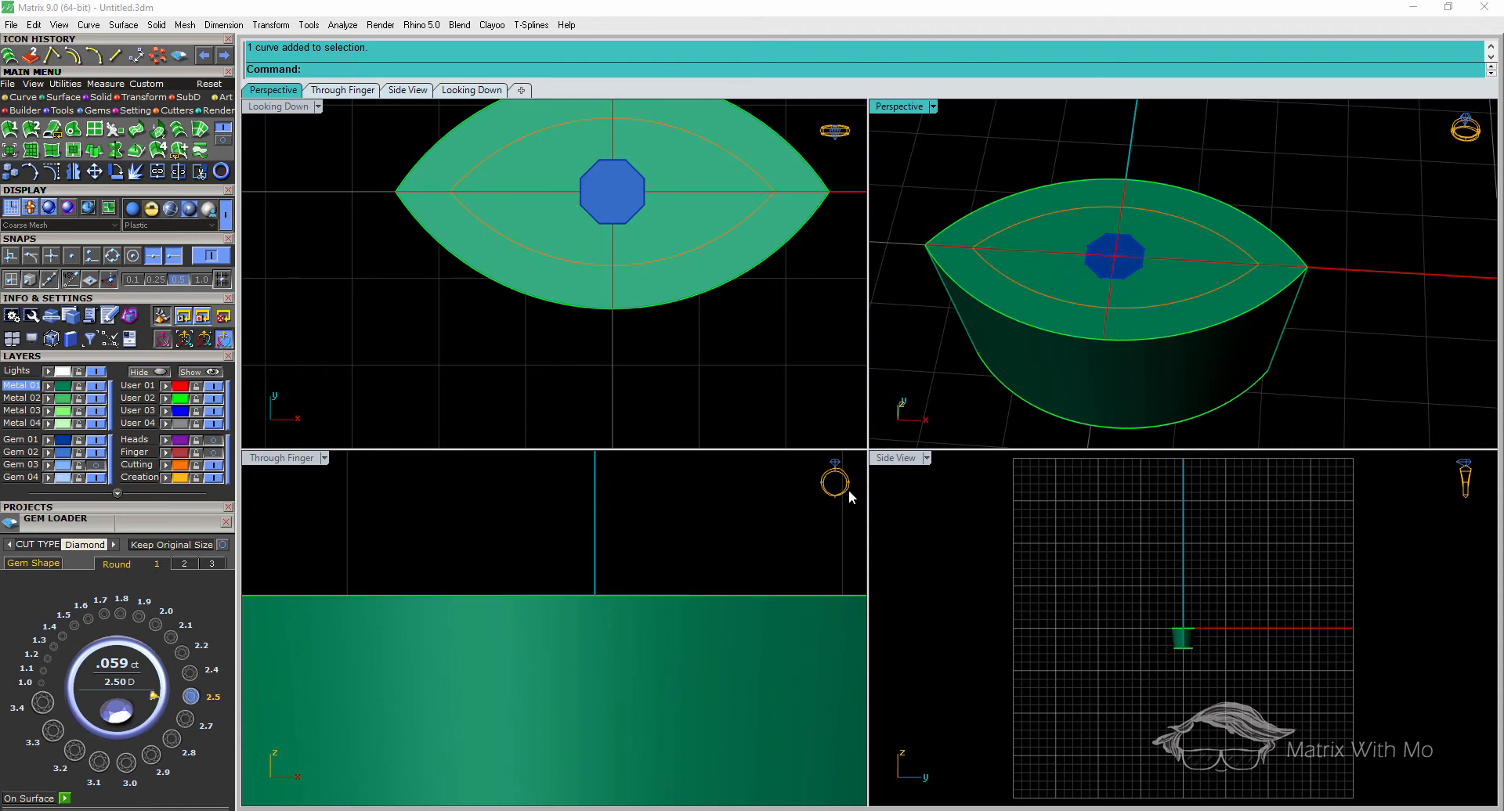
# Split the marquise solid with the two inner marquise arcs in the Looking Down view
pyautogui.click(527, 280)
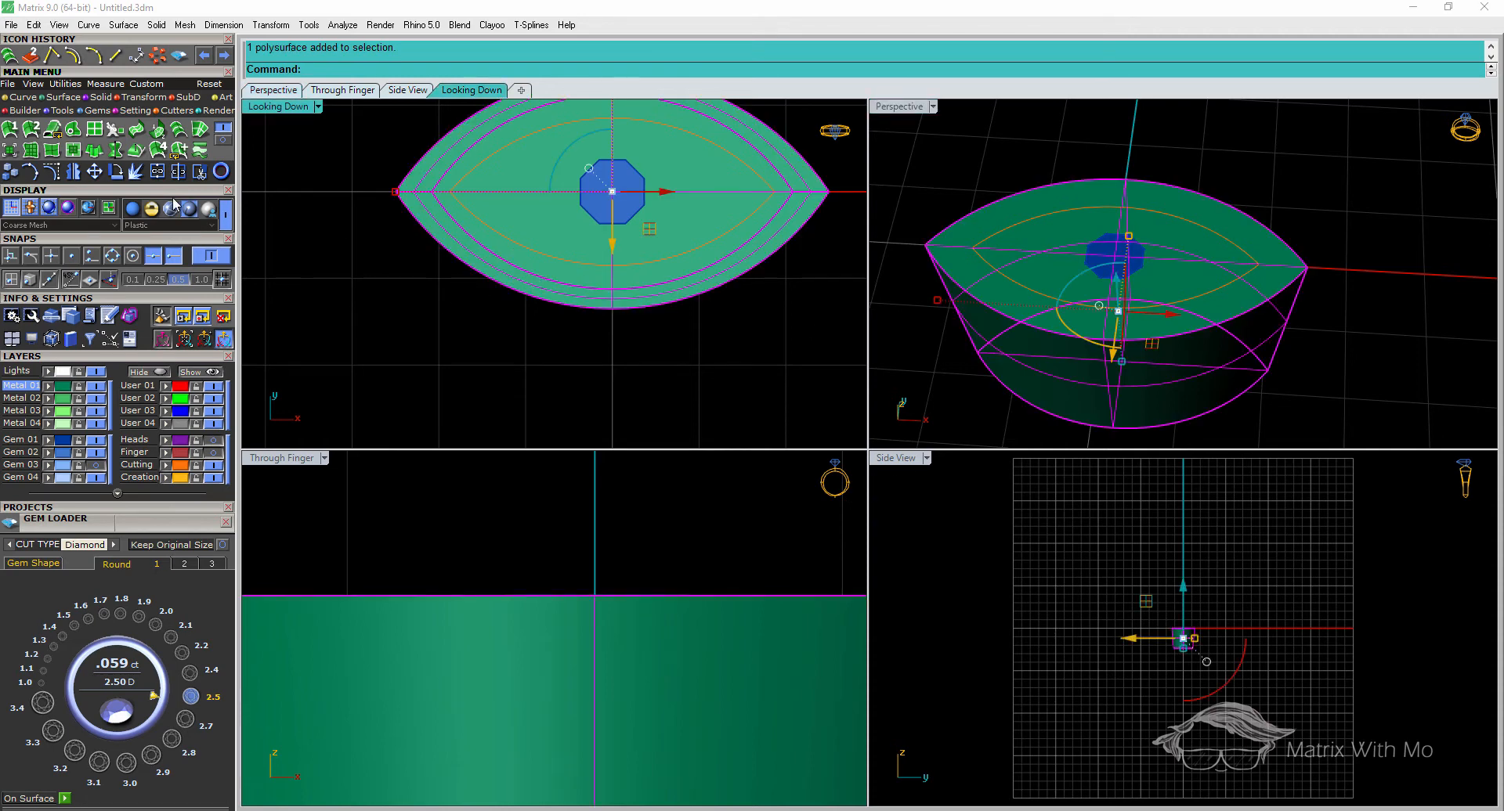
pyautogui.click(179, 172)
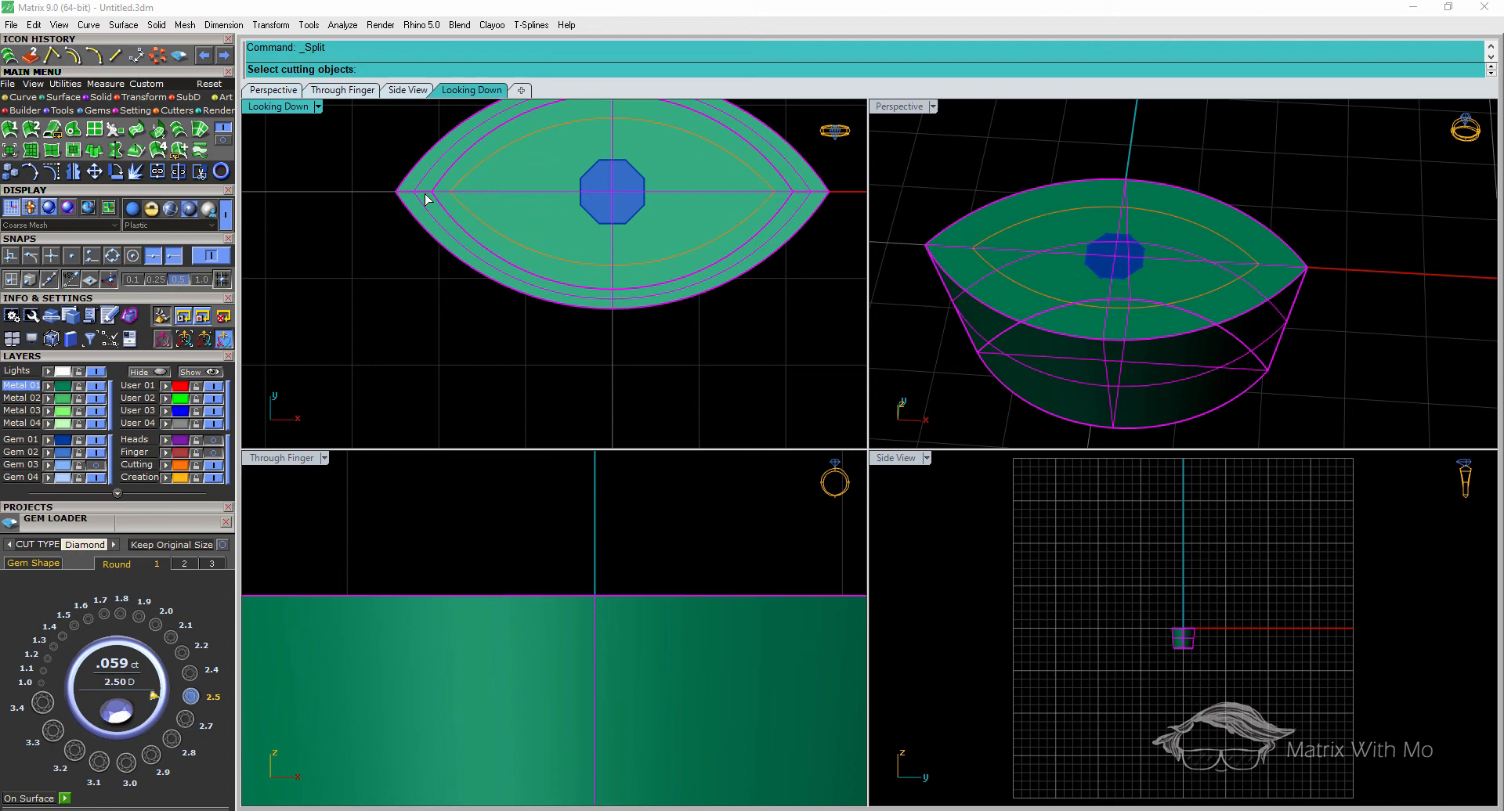
pyautogui.click(534, 251)
pyautogui.click(505, 149)
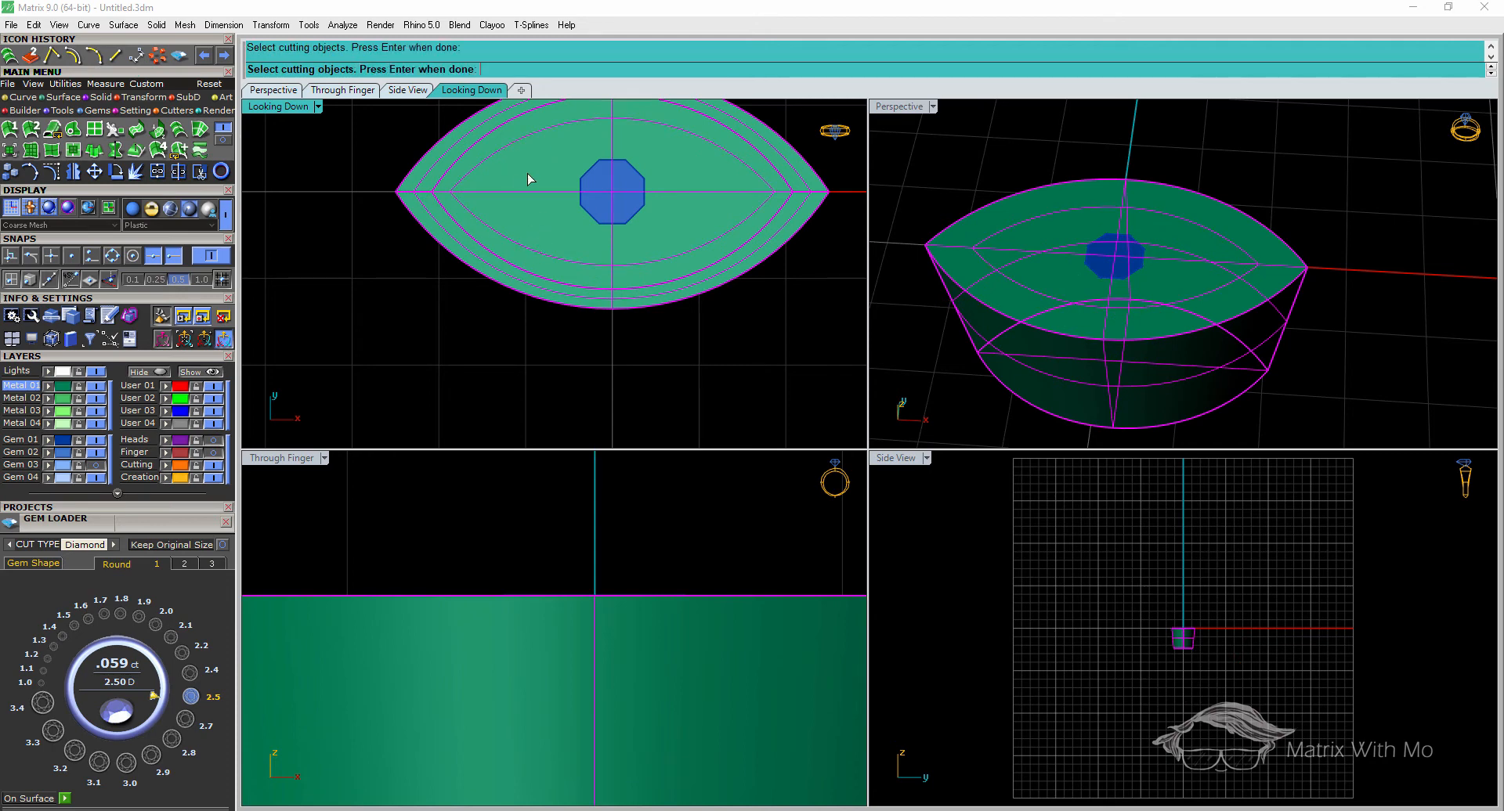
pyautogui.press('Return')
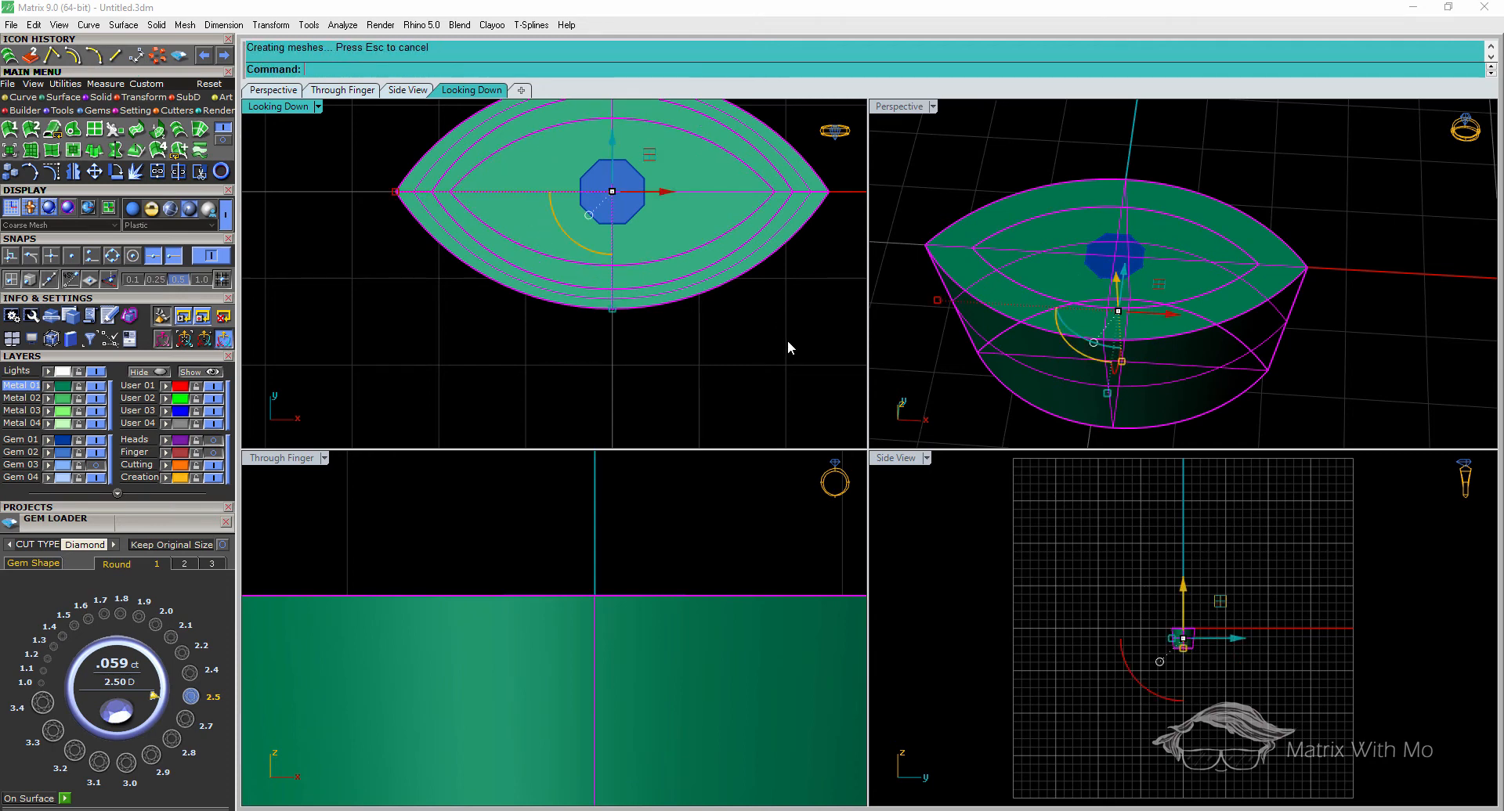
pyautogui.press('Escape')
# Switch the display to Ghosted and lower the split inner marquise face to just below the gem's girdle
pyautogui.click(1067, 287)
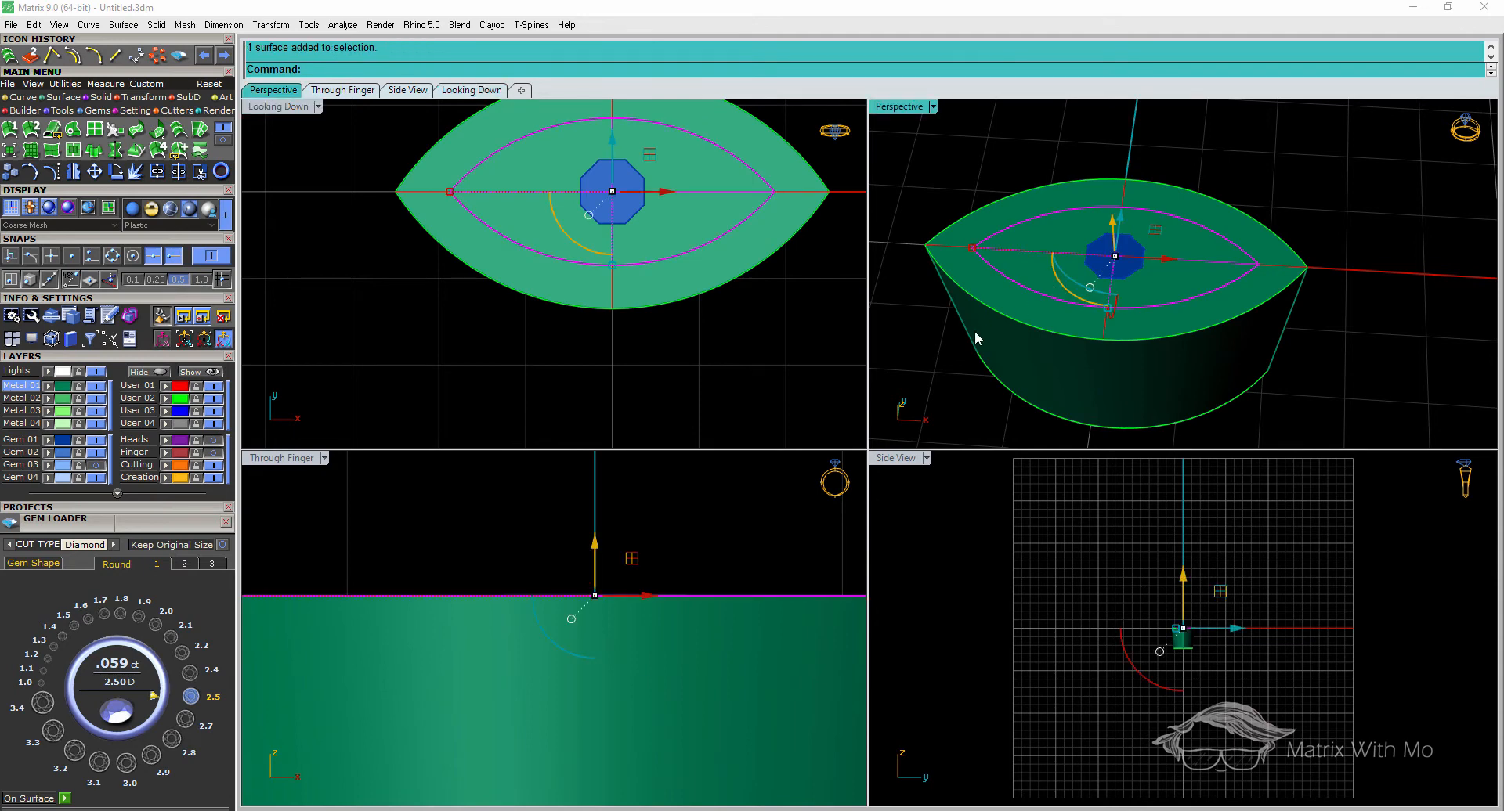
pyautogui.scroll(-2, 636, 548)
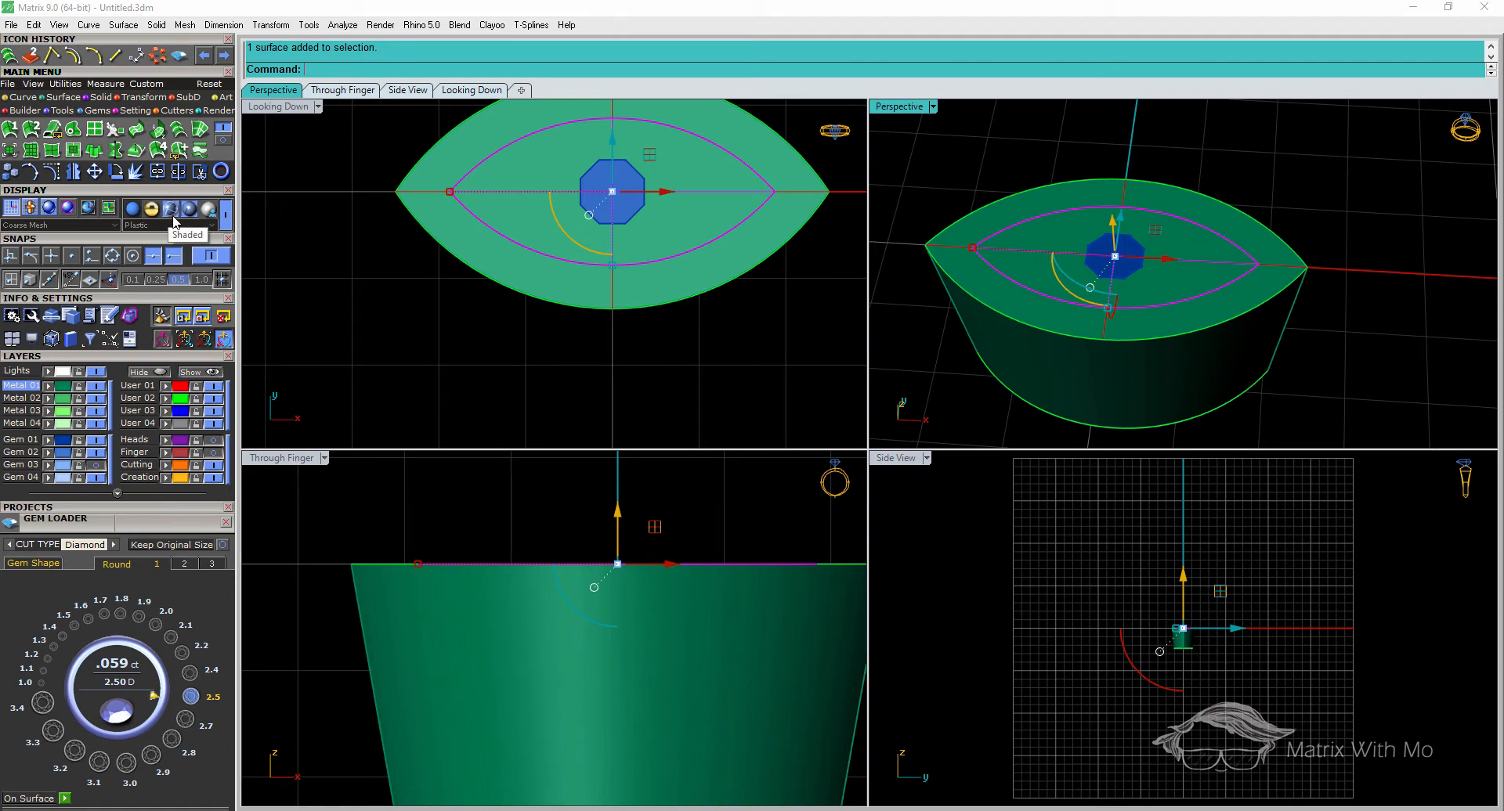
pyautogui.click(211, 225)
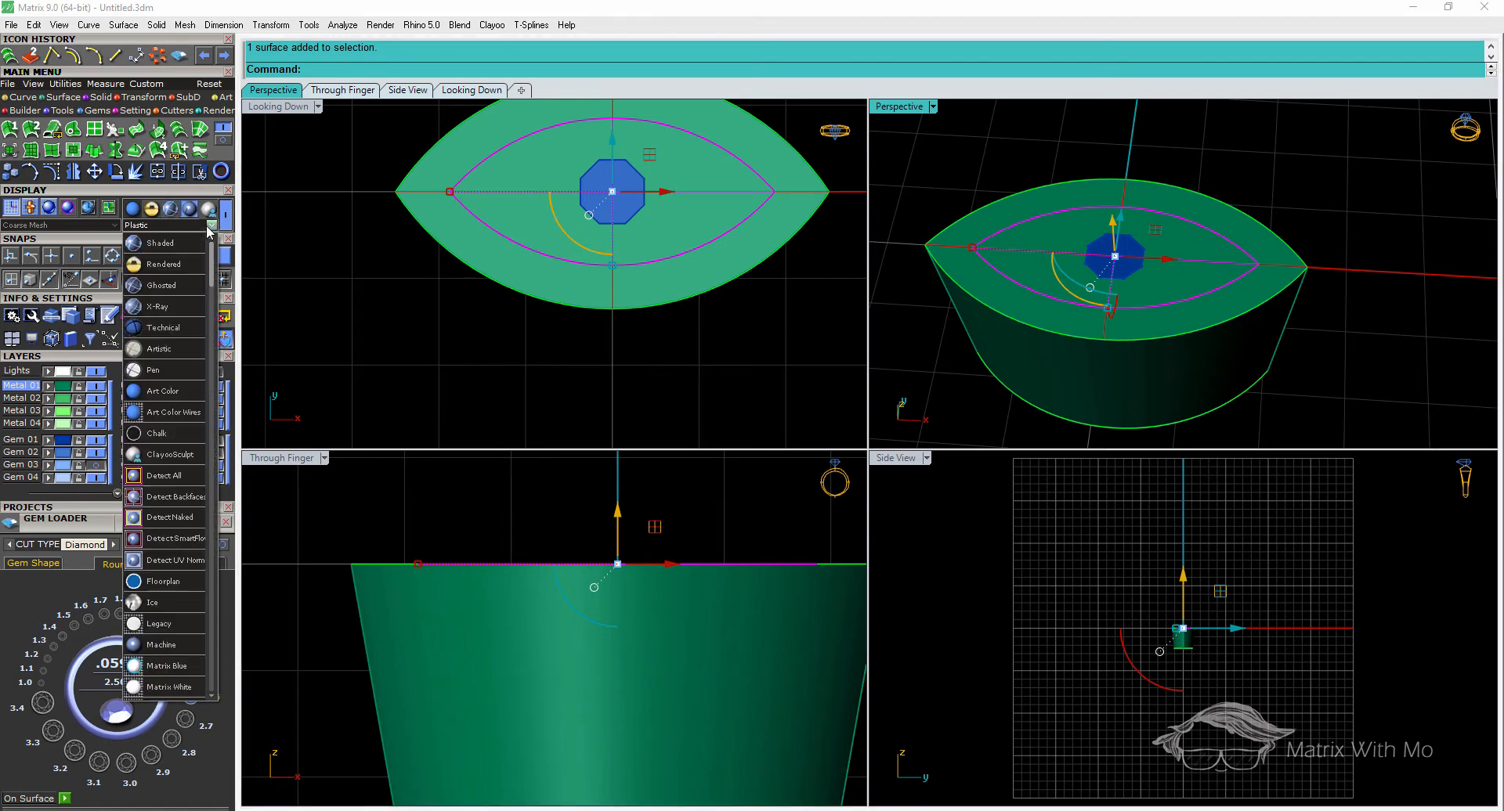
pyautogui.click(177, 285)
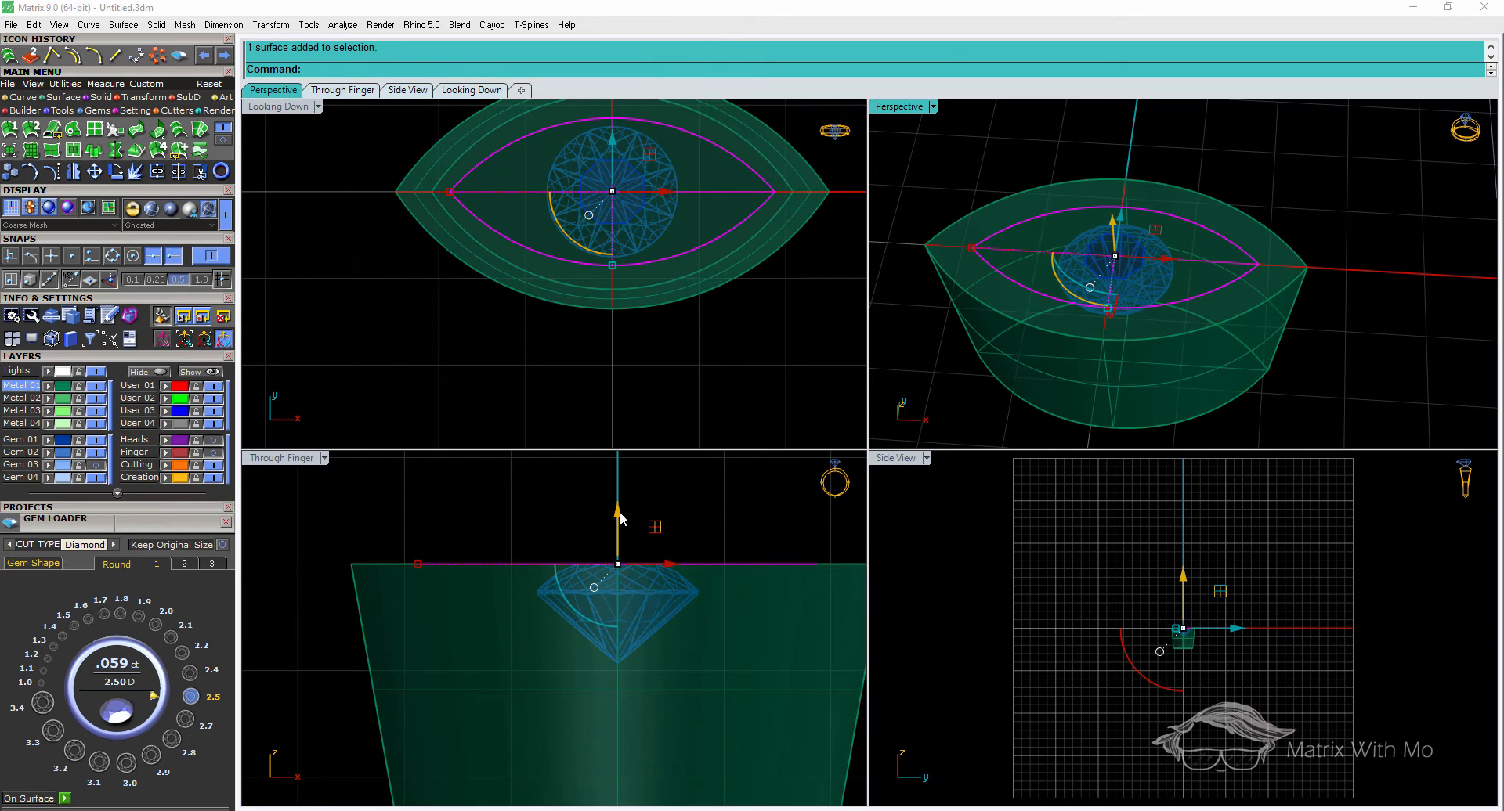
pyautogui.moveTo(618, 514); pyautogui.dragTo(622, 545)
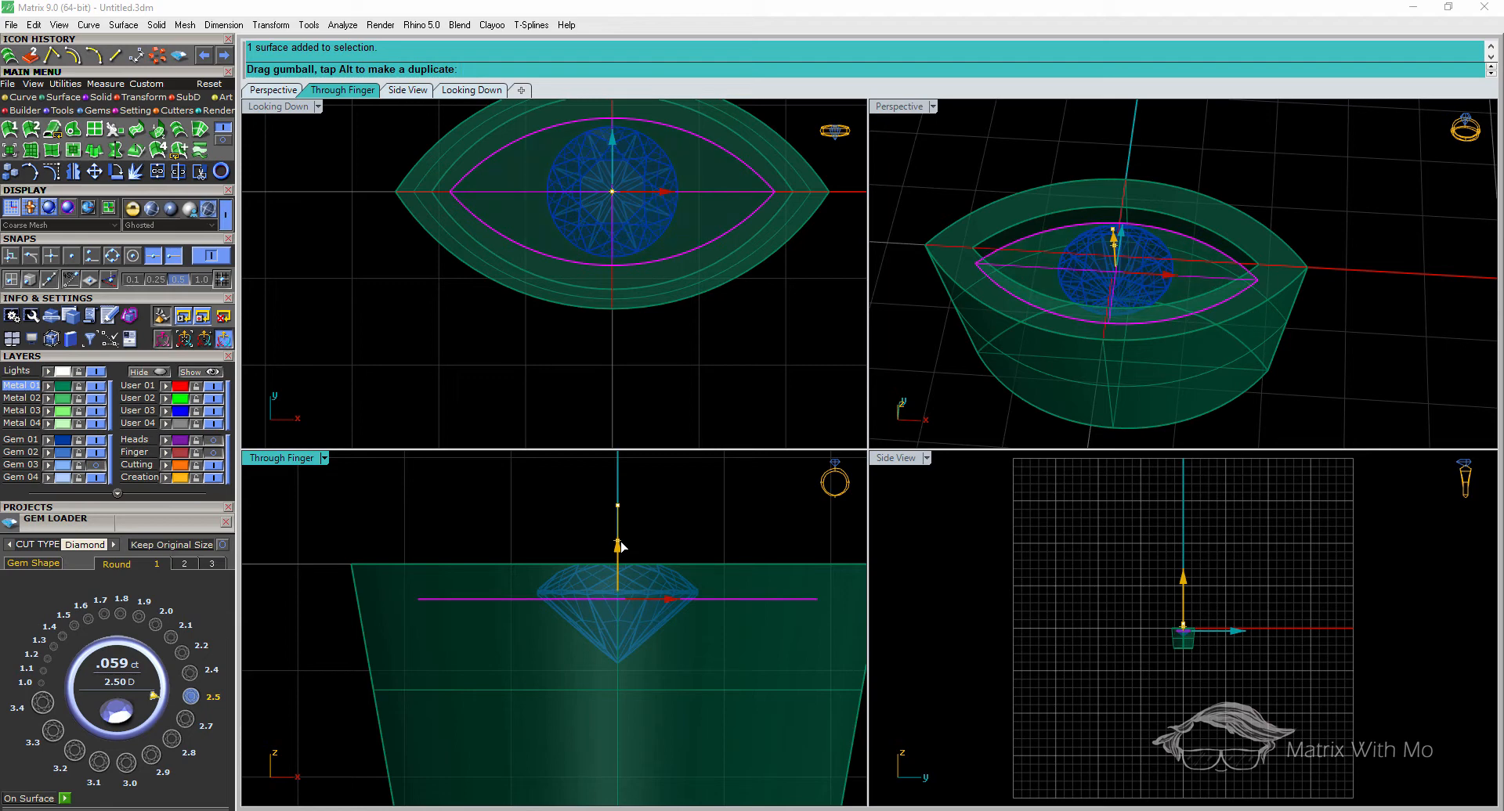
pyautogui.scroll(3, 580, 589)
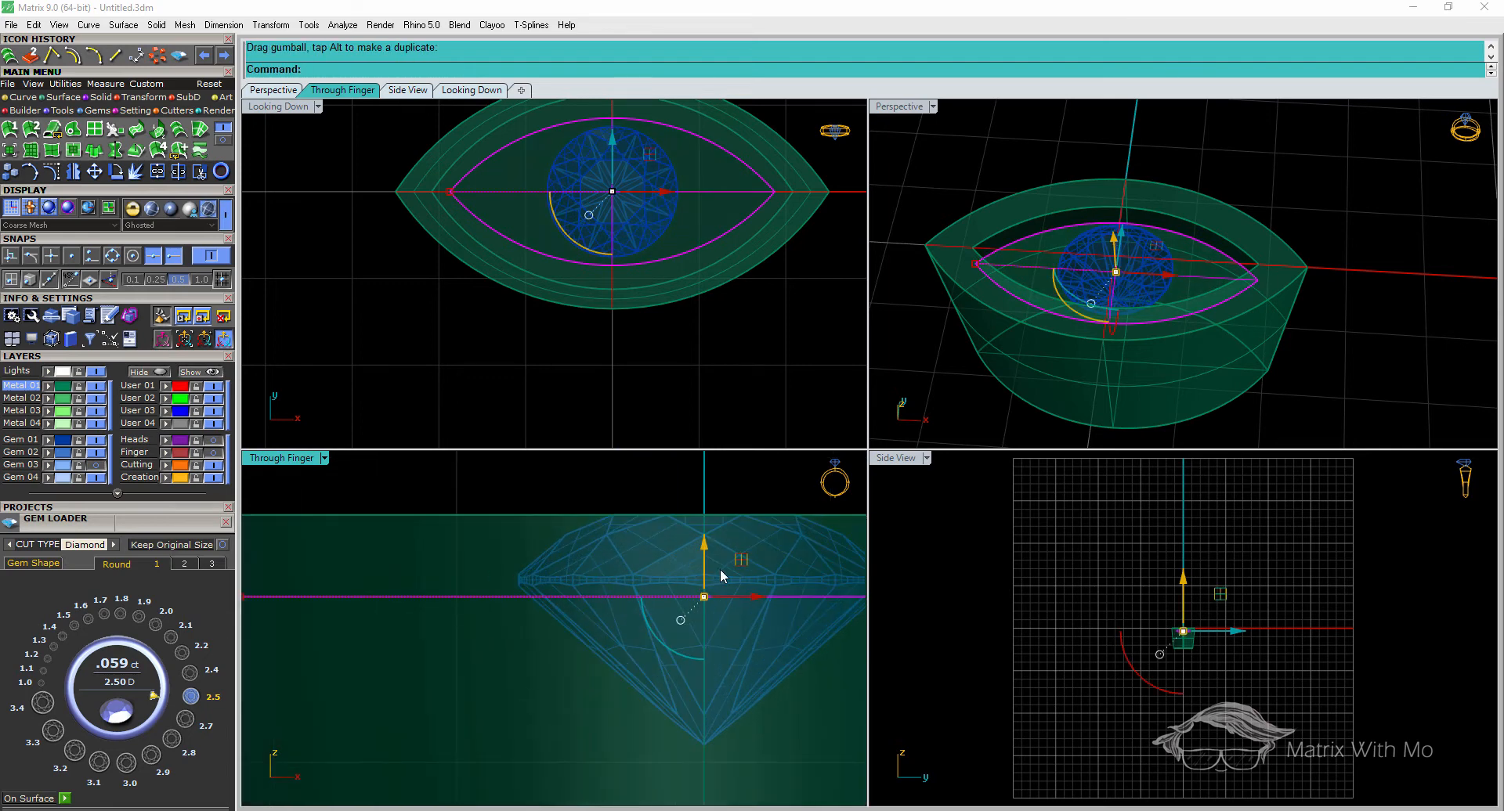
# Deselect the lowered marquise face and switch the display from Ghosted to Plastic
pyautogui.click(717, 482)
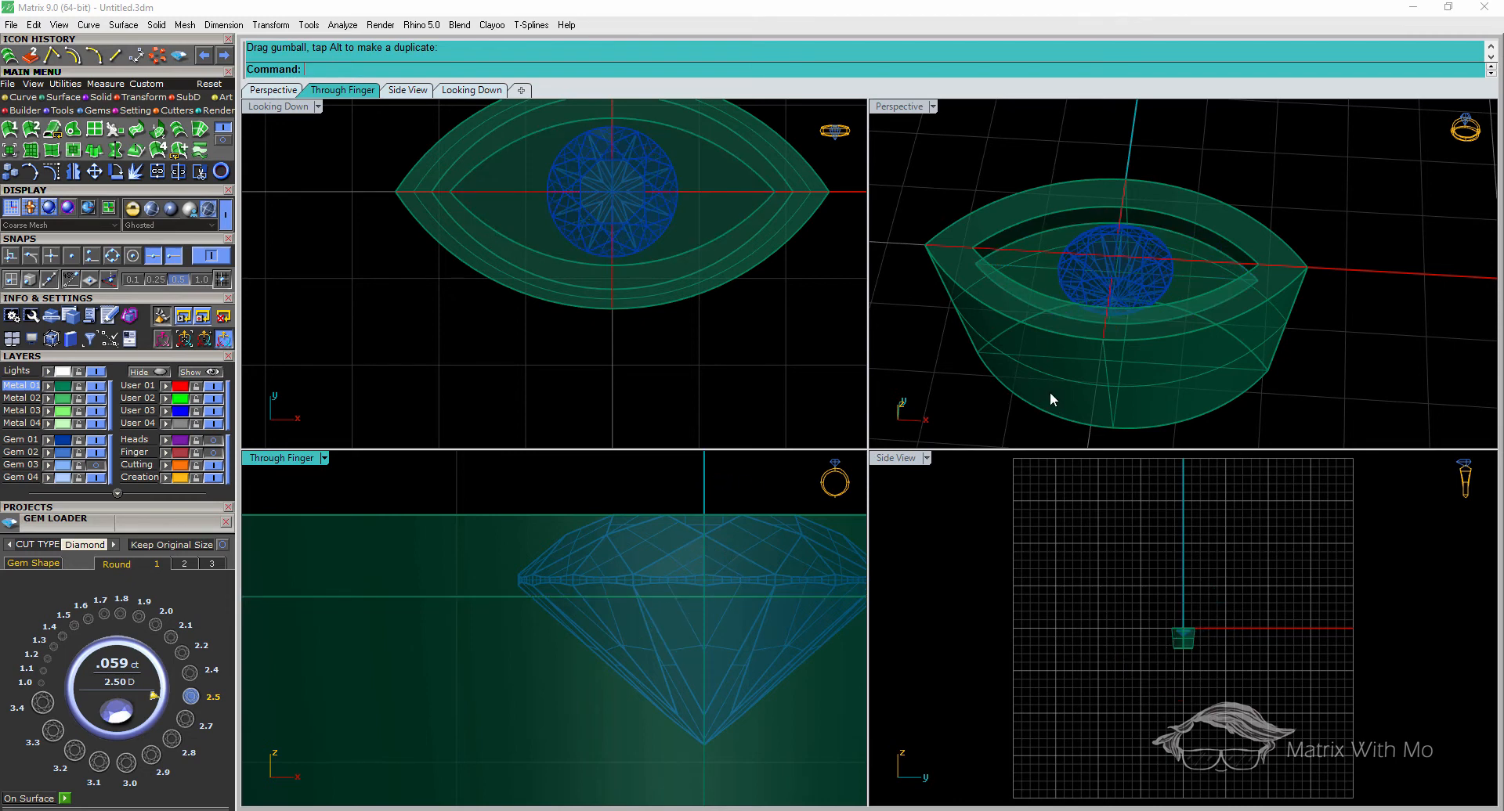
pyautogui.click(170, 209)
pyautogui.scroll(6, 1217, 275)
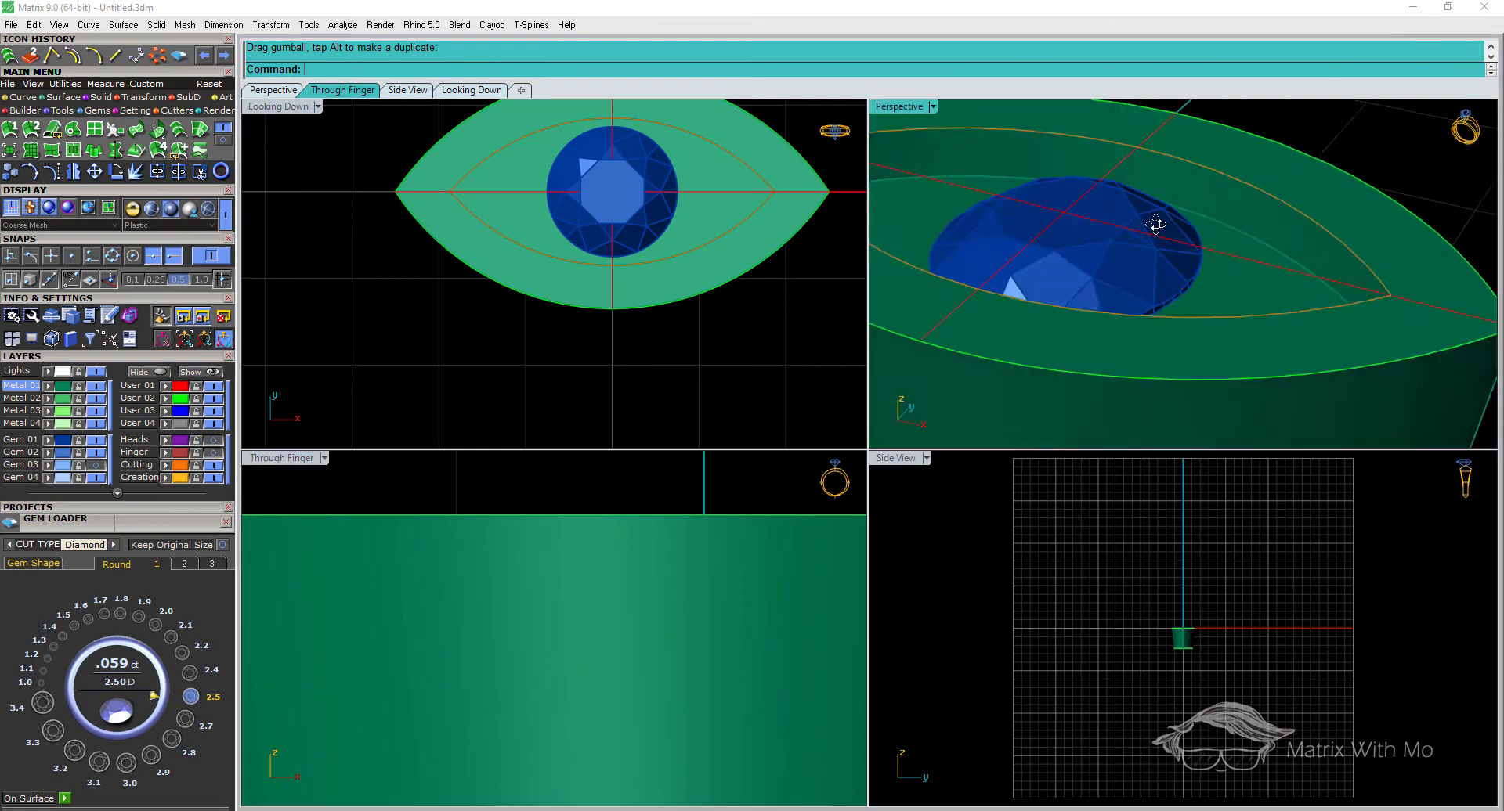
pyautogui.scroll(3, 1215, 227)
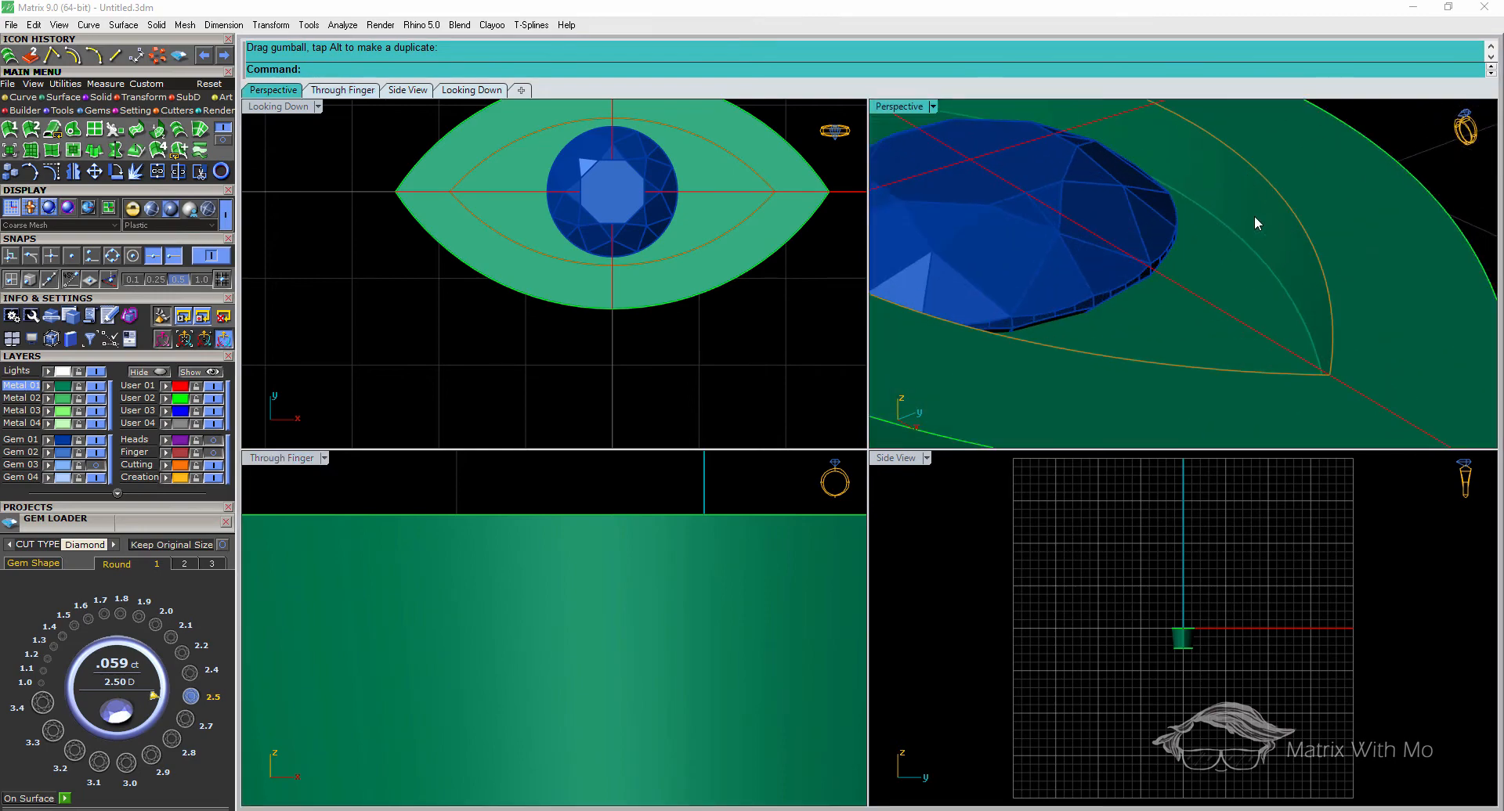
# Loft a Normal-style wall between one inner marquise arc on the upper face and the matching edge of the lowered face
pyautogui.scroll(-6, 1253, 214)
pyautogui.moveTo(1253, 215); pyautogui.dragTo(1160, 274, button='right')
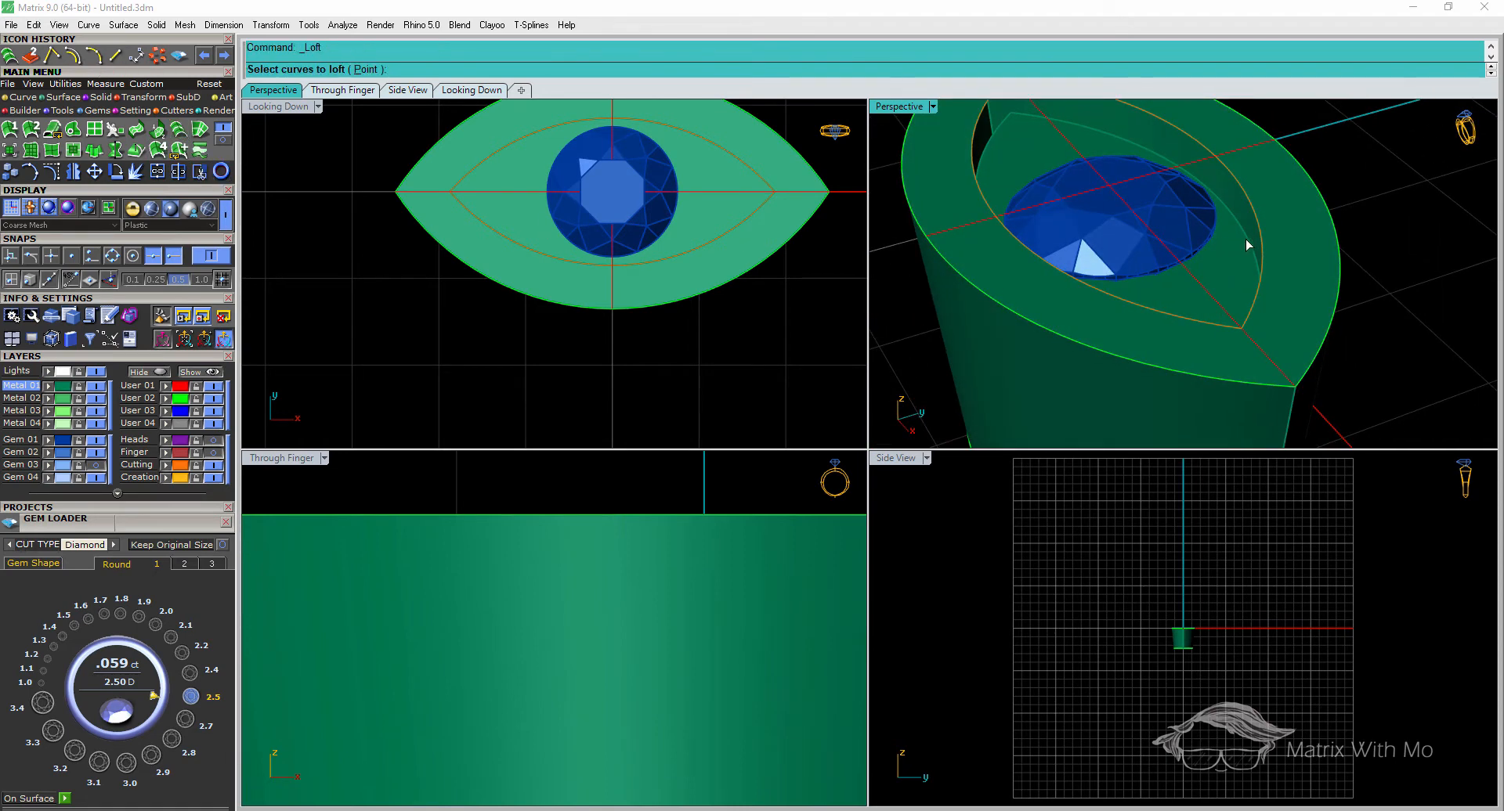
pyautogui.click(1253, 217)
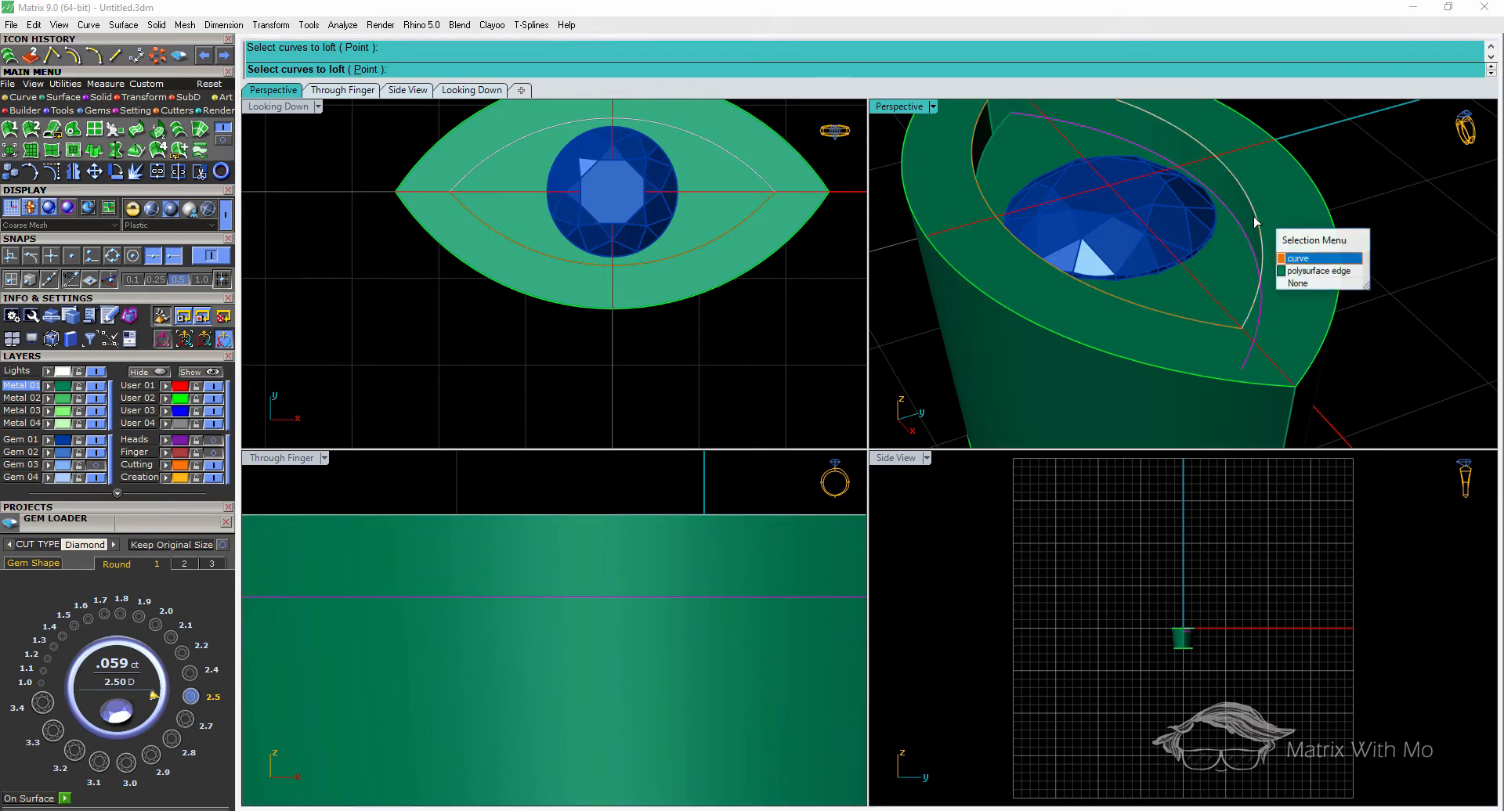
pyautogui.click(1305, 267)
pyautogui.press('Return')
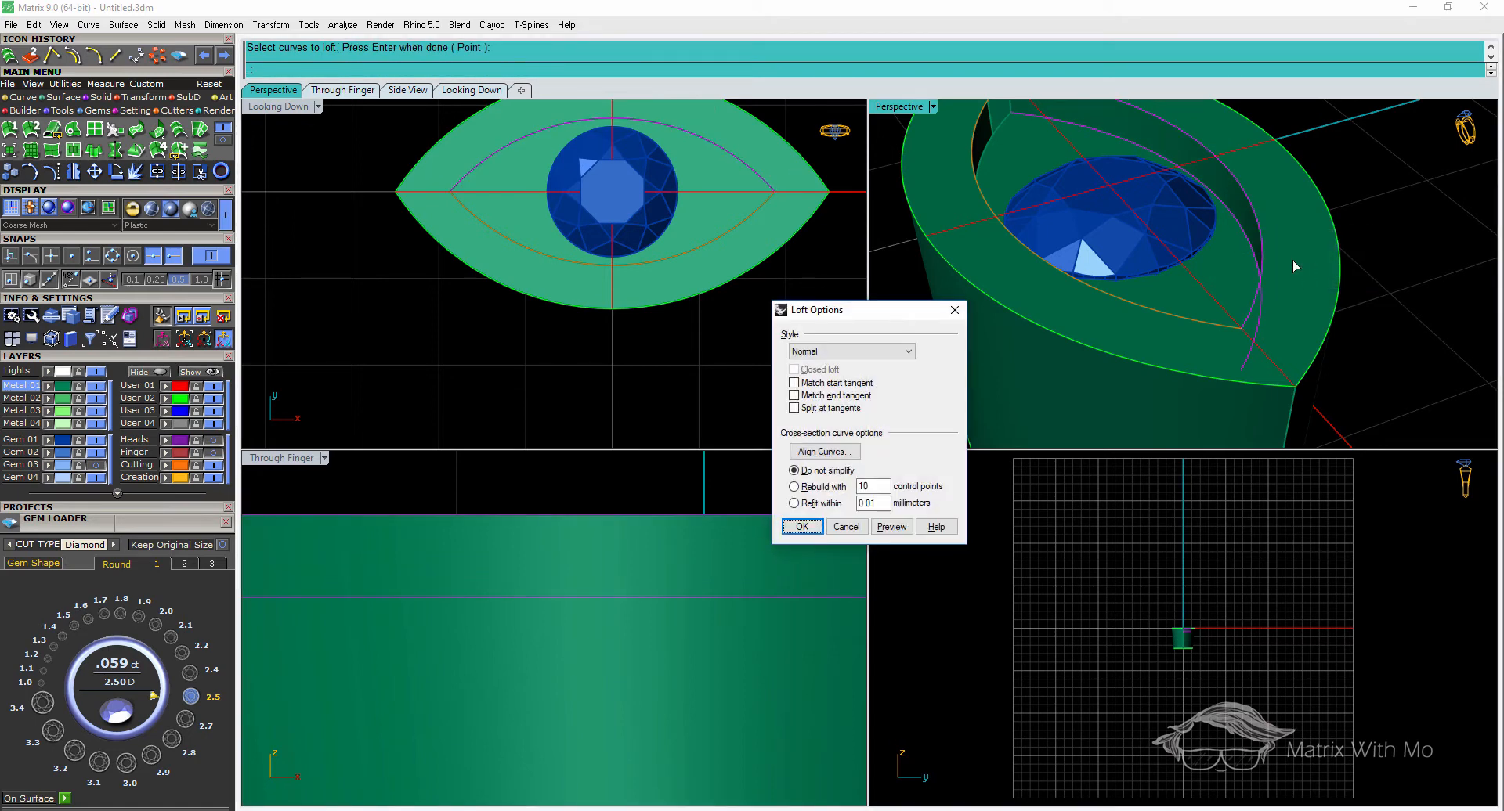
pyautogui.click(802, 526)
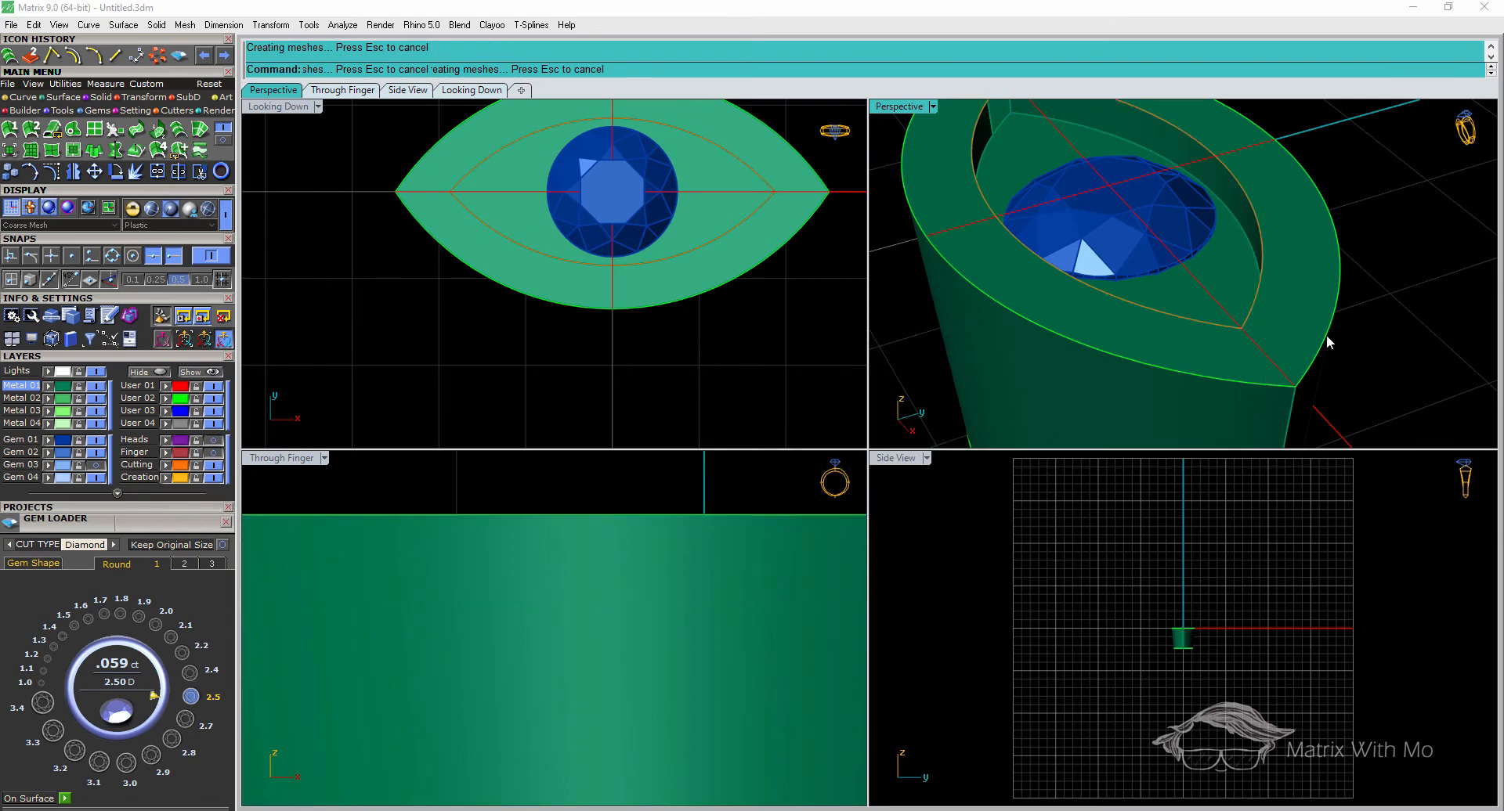
# Loft the opposite recess wall between the other upper marquise edge and the lowered face's edge, with Normal style and no simplification
pyautogui.moveTo(1327, 337); pyautogui.dragTo(1113, 289, button='right')
pyautogui.scroll(-5, 1141, 312)
pyautogui.scroll(6, 1142, 312)
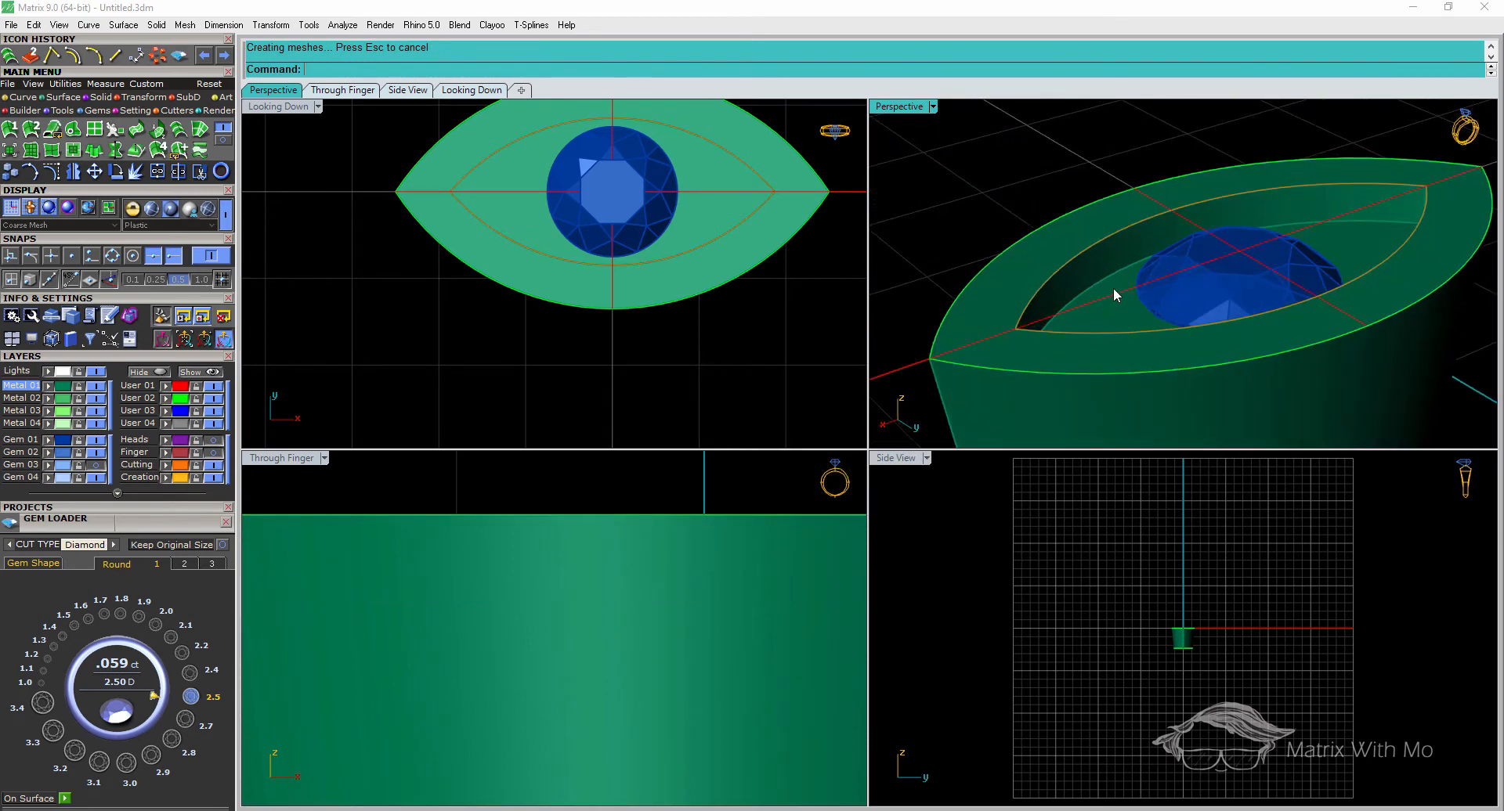
pyautogui.rightClick(1112, 271)
pyautogui.click(1112, 271)
pyautogui.click(1078, 254)
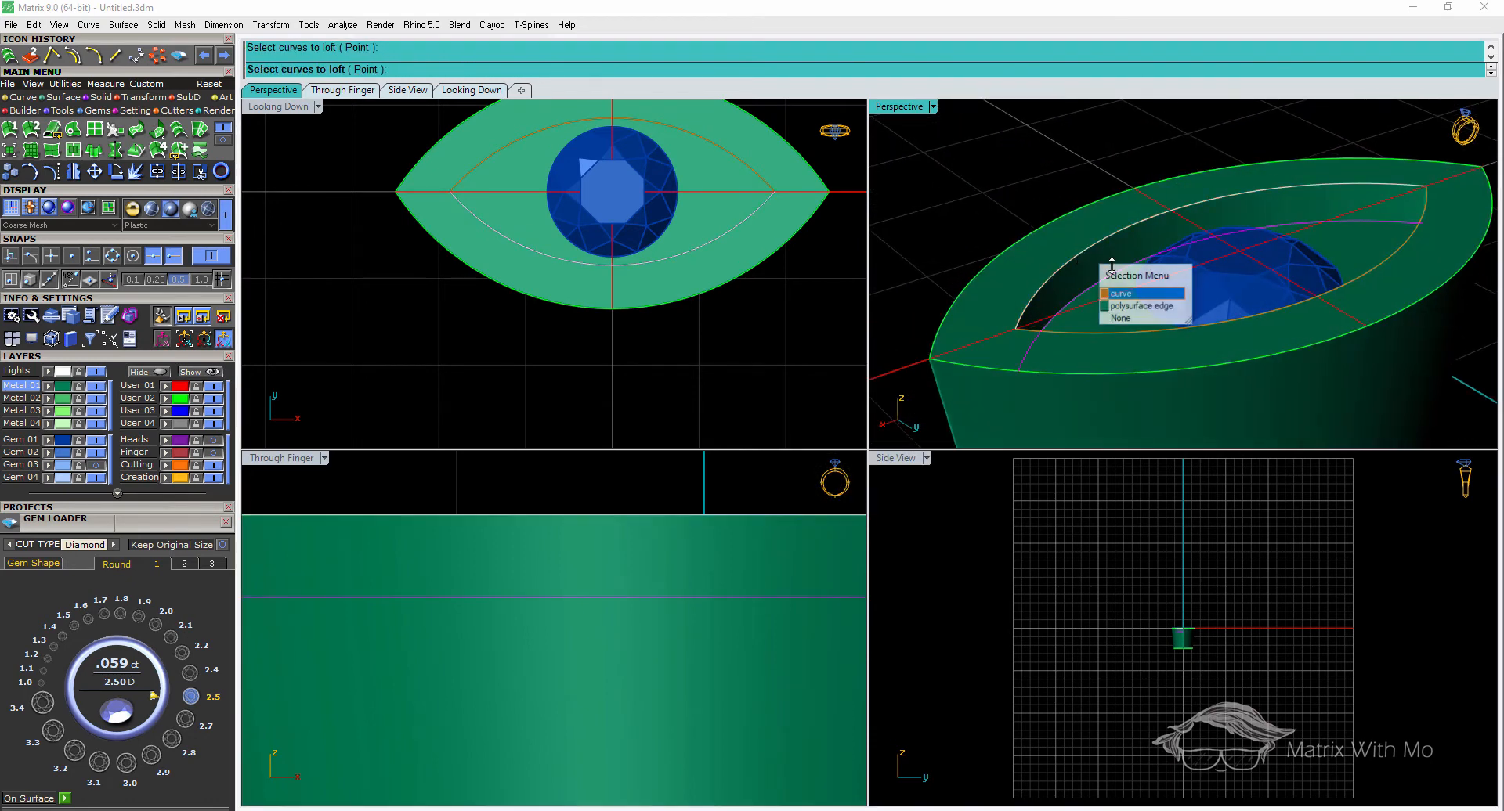
pyautogui.click(1138, 307)
pyautogui.rightClick(1008, 262)
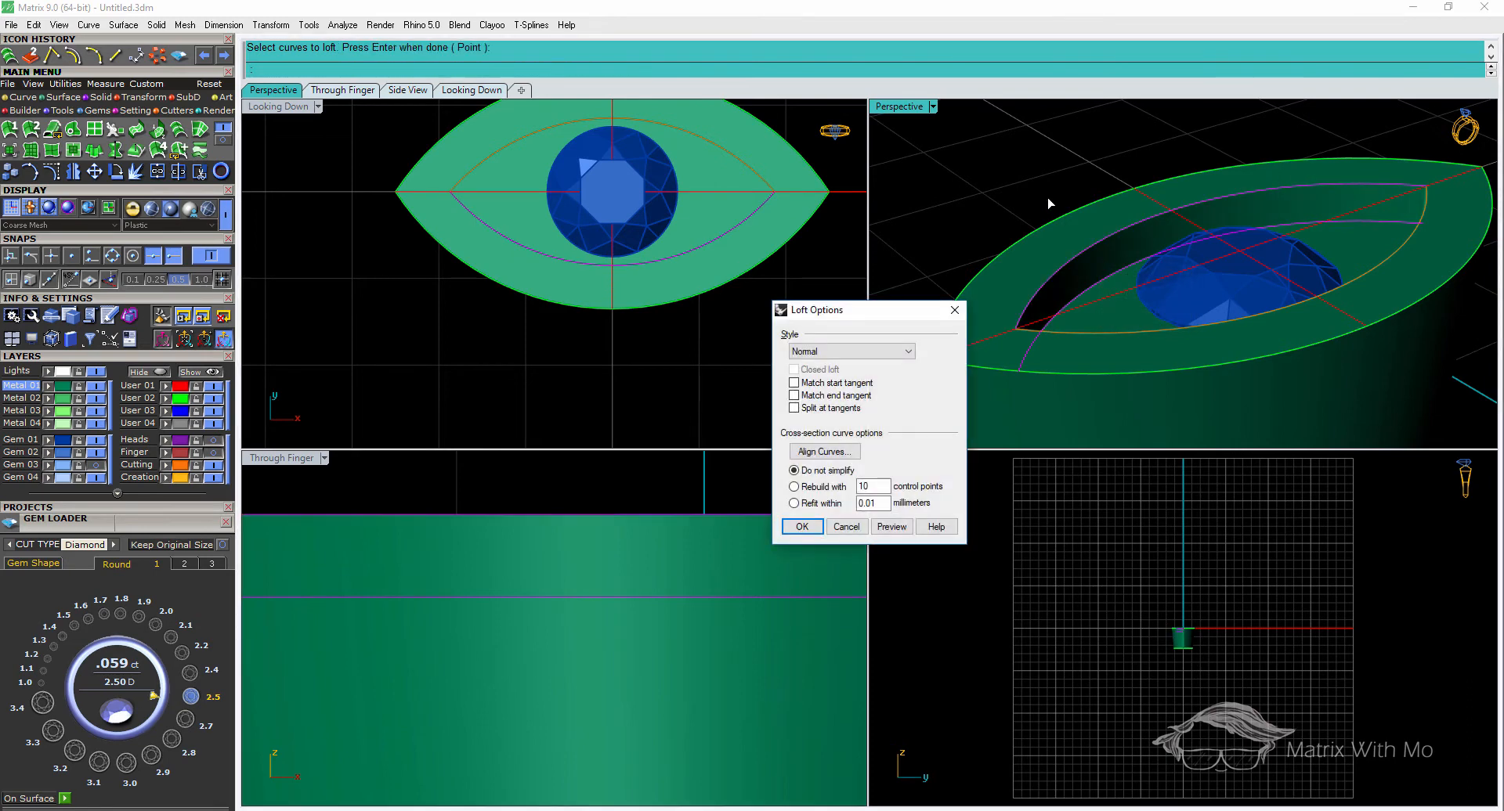
pyautogui.click(802, 526)
# Join all Metal 01 surfaces of the marquise setting into one polysurface and check it by selecting it
pyautogui.scroll(-3, 683, 298)
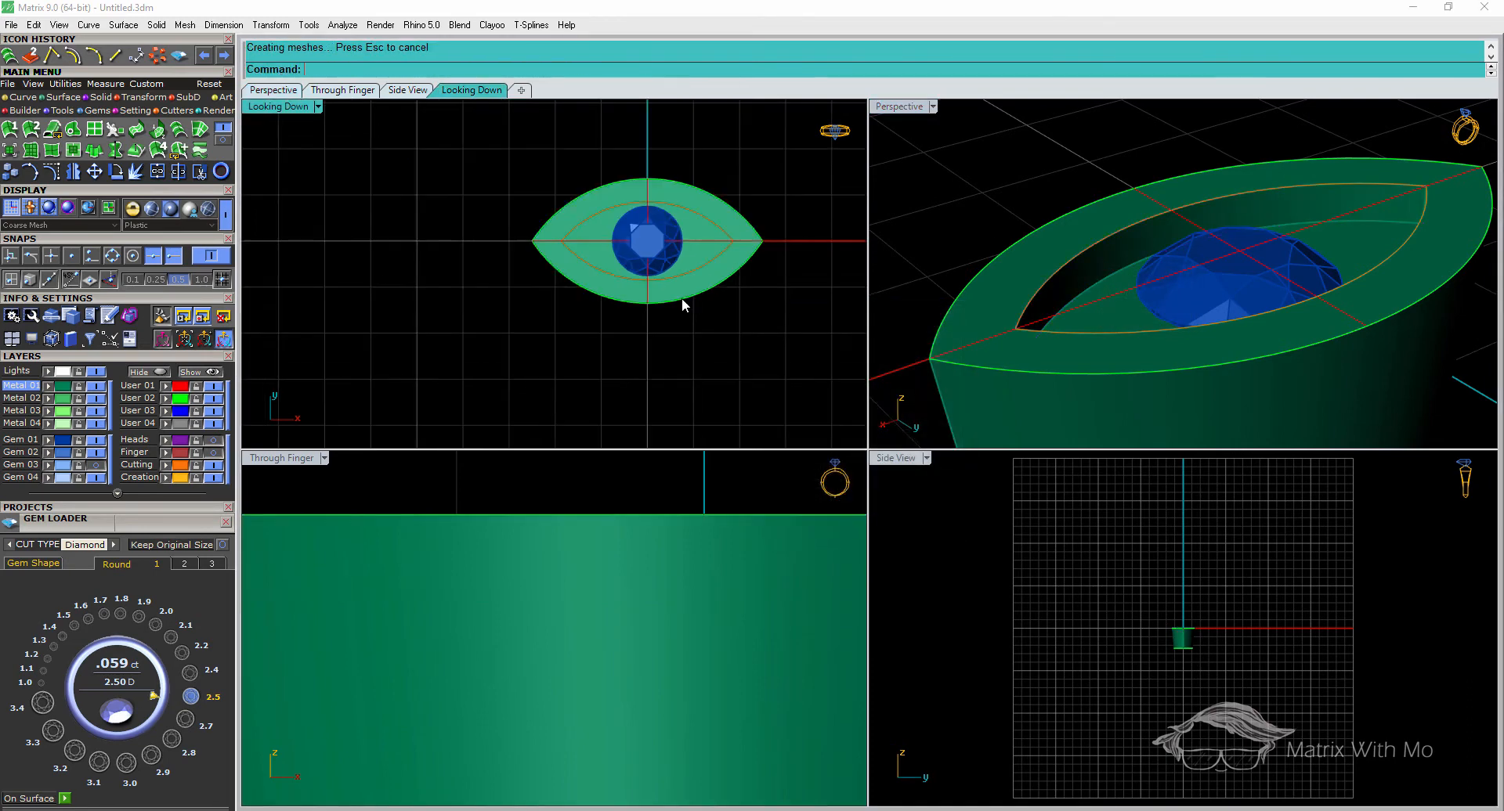
pyautogui.moveTo(466, 159); pyautogui.dragTo(431, 212)
pyautogui.scroll(-5, 672, 515)
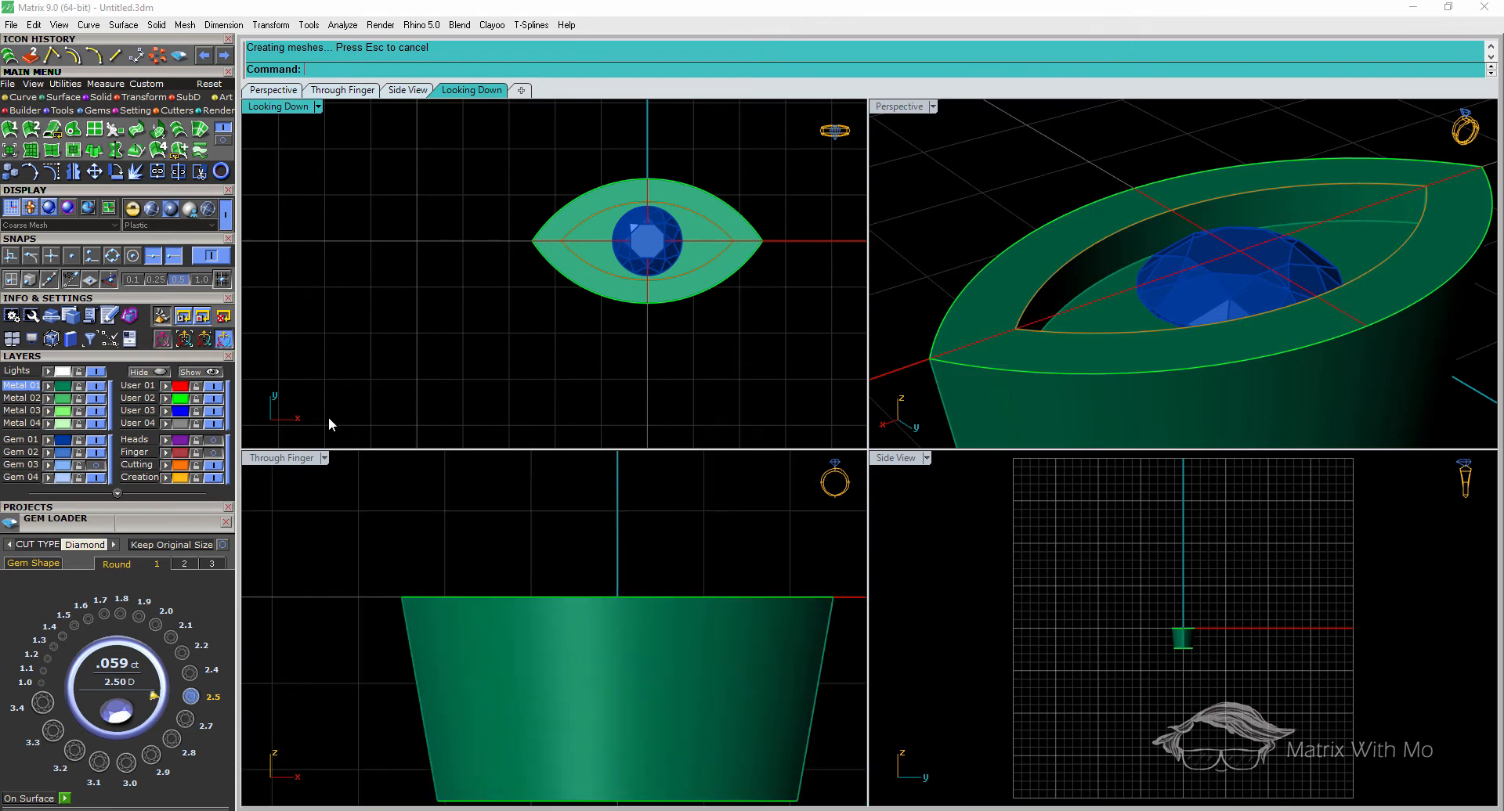
pyautogui.click(62, 387)
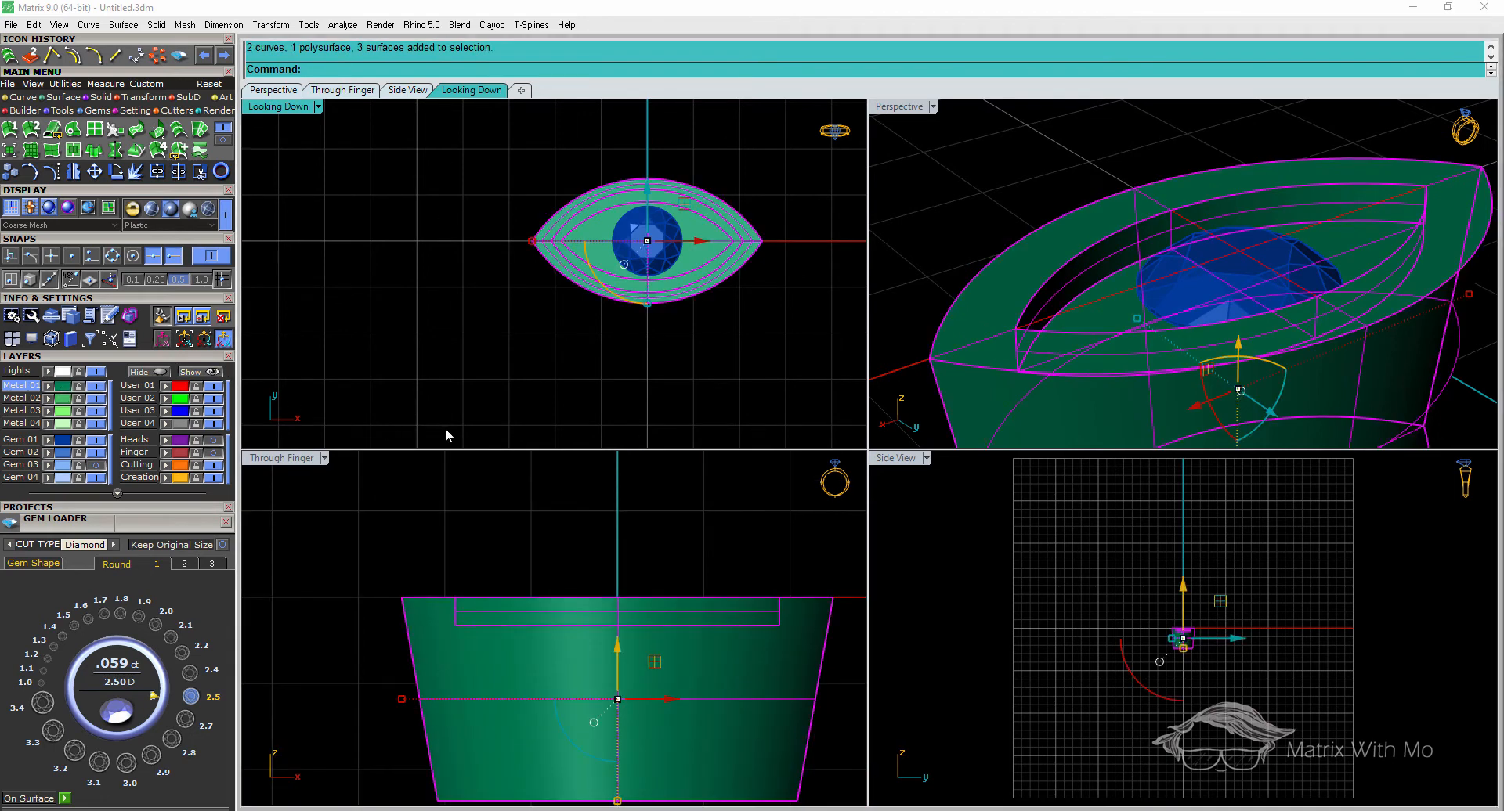
pyautogui.click(159, 174)
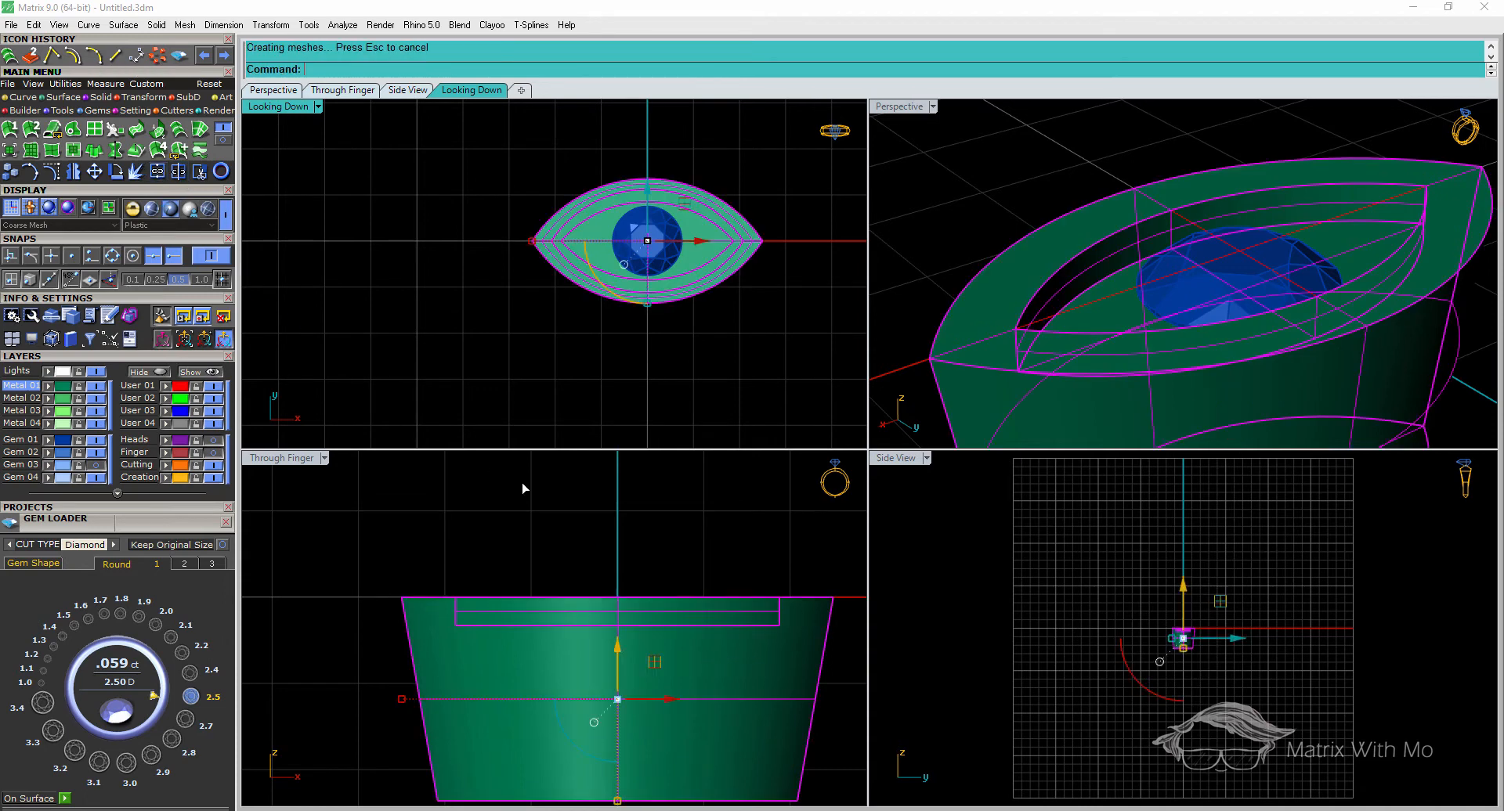
pyautogui.click(468, 556)
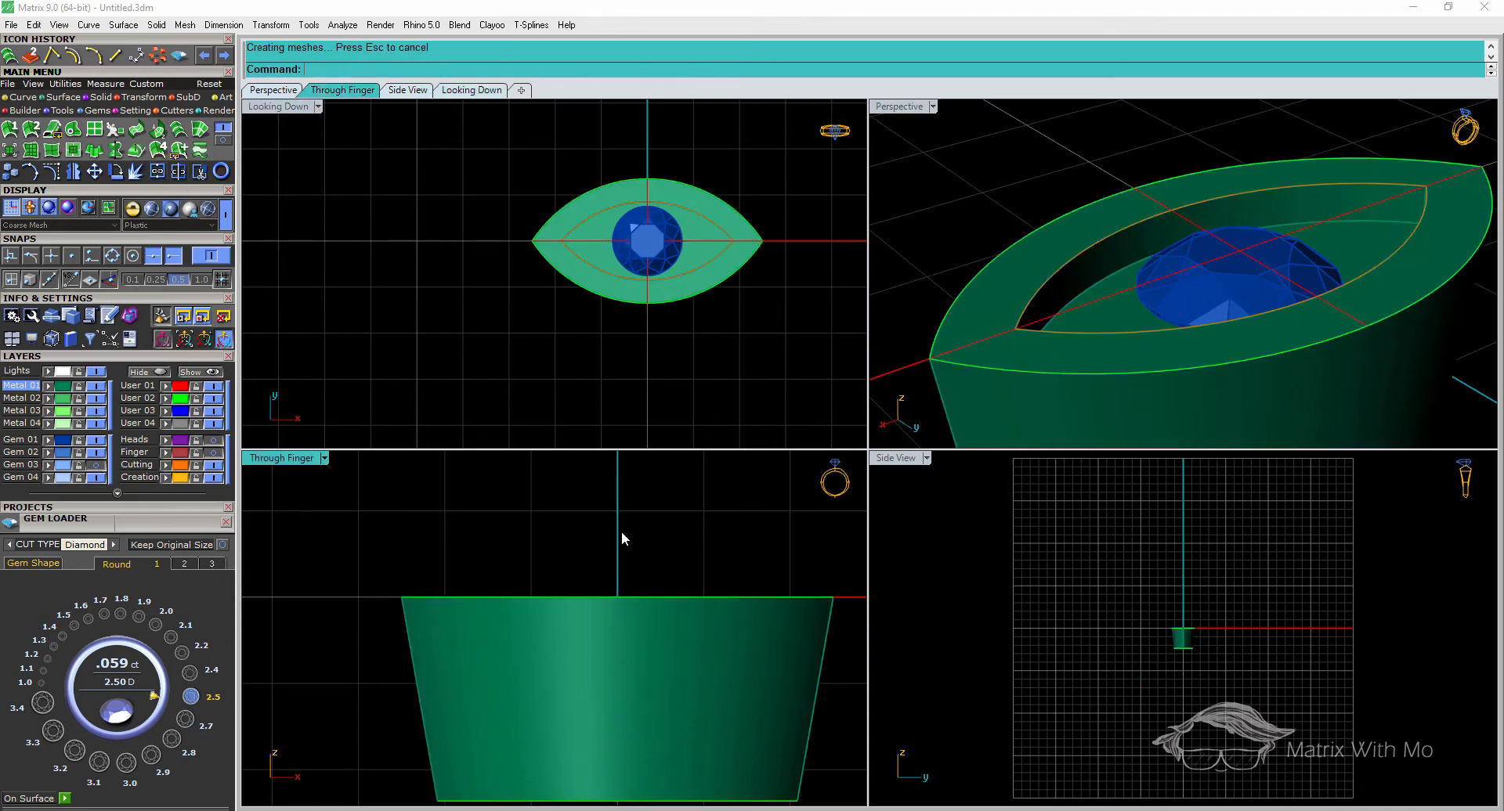
pyautogui.click(1115, 250)
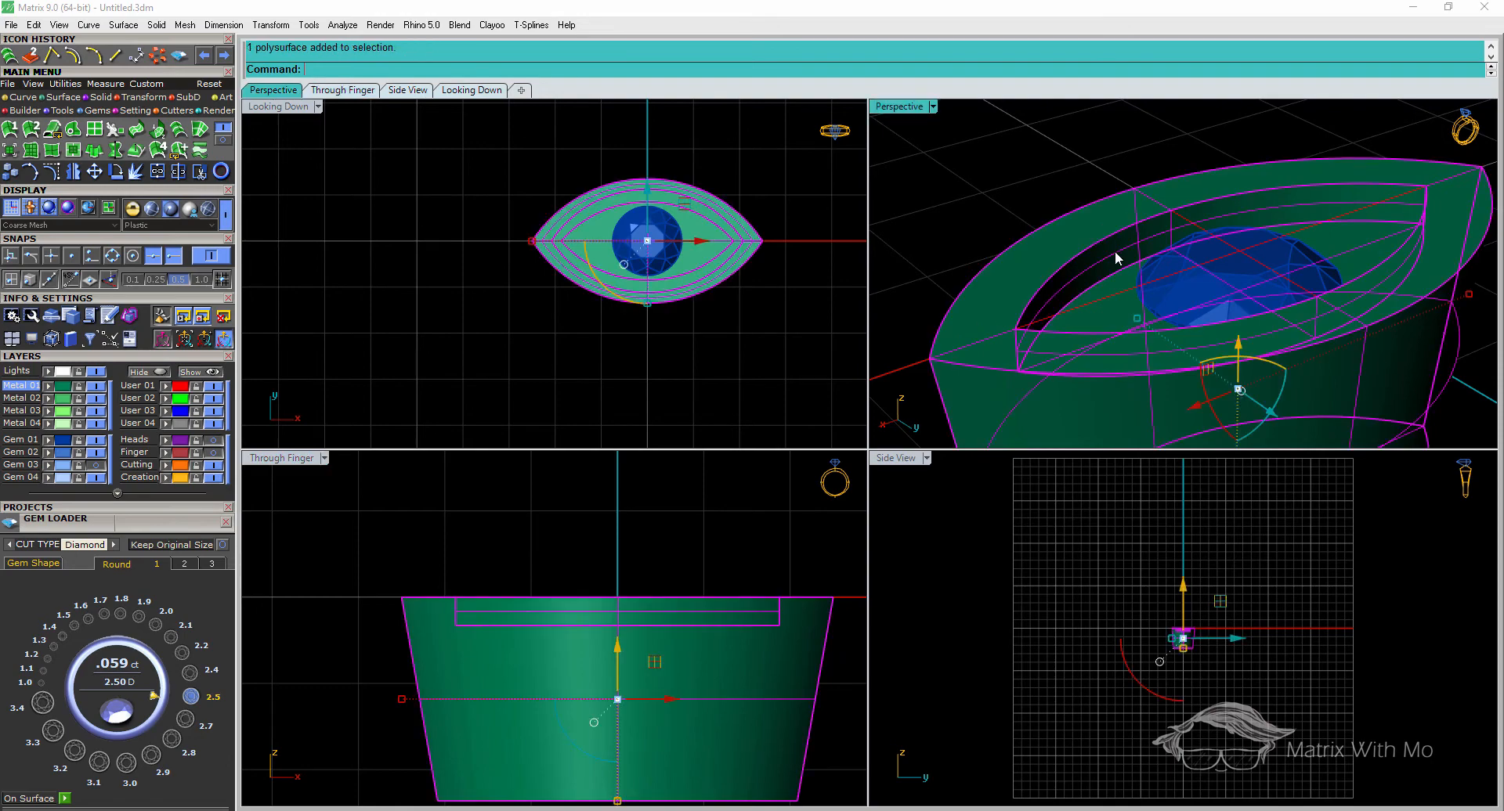
pyautogui.click(1021, 191)
# Chamfer both upper inner edges of the marquise recess with a distance of 0.2
pyautogui.scroll(-2, 999, 210)
pyautogui.moveTo(1000, 210); pyautogui.dragTo(1264, 446, button='right')
pyautogui.scroll(-6, 1094, 210)
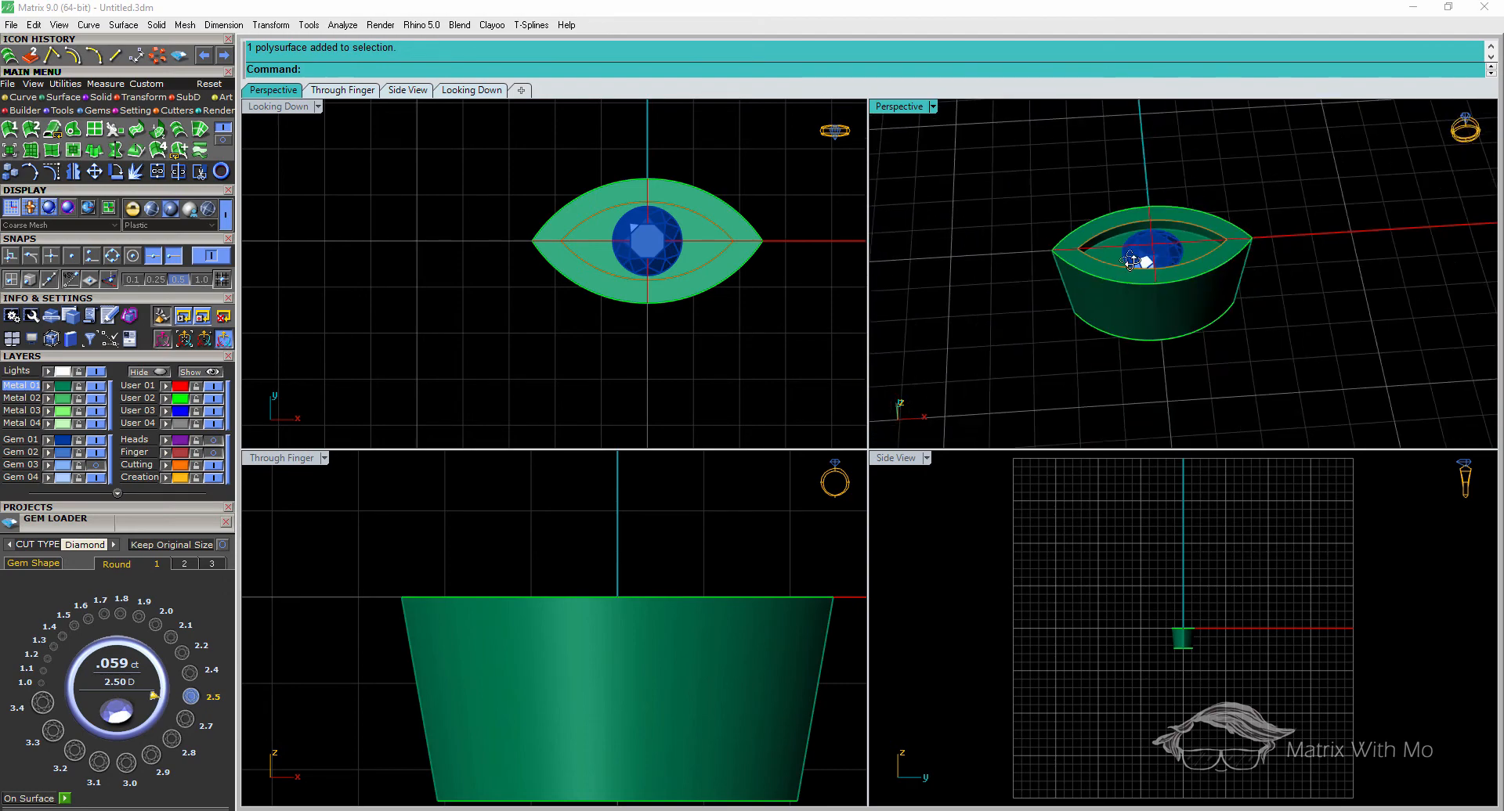
pyautogui.moveTo(1324, 207); pyautogui.dragTo(1201, 210, button='right')
pyautogui.scroll(8, 1200, 209)
pyautogui.moveTo(1182, 265); pyautogui.dragTo(1176, 241, button='right')
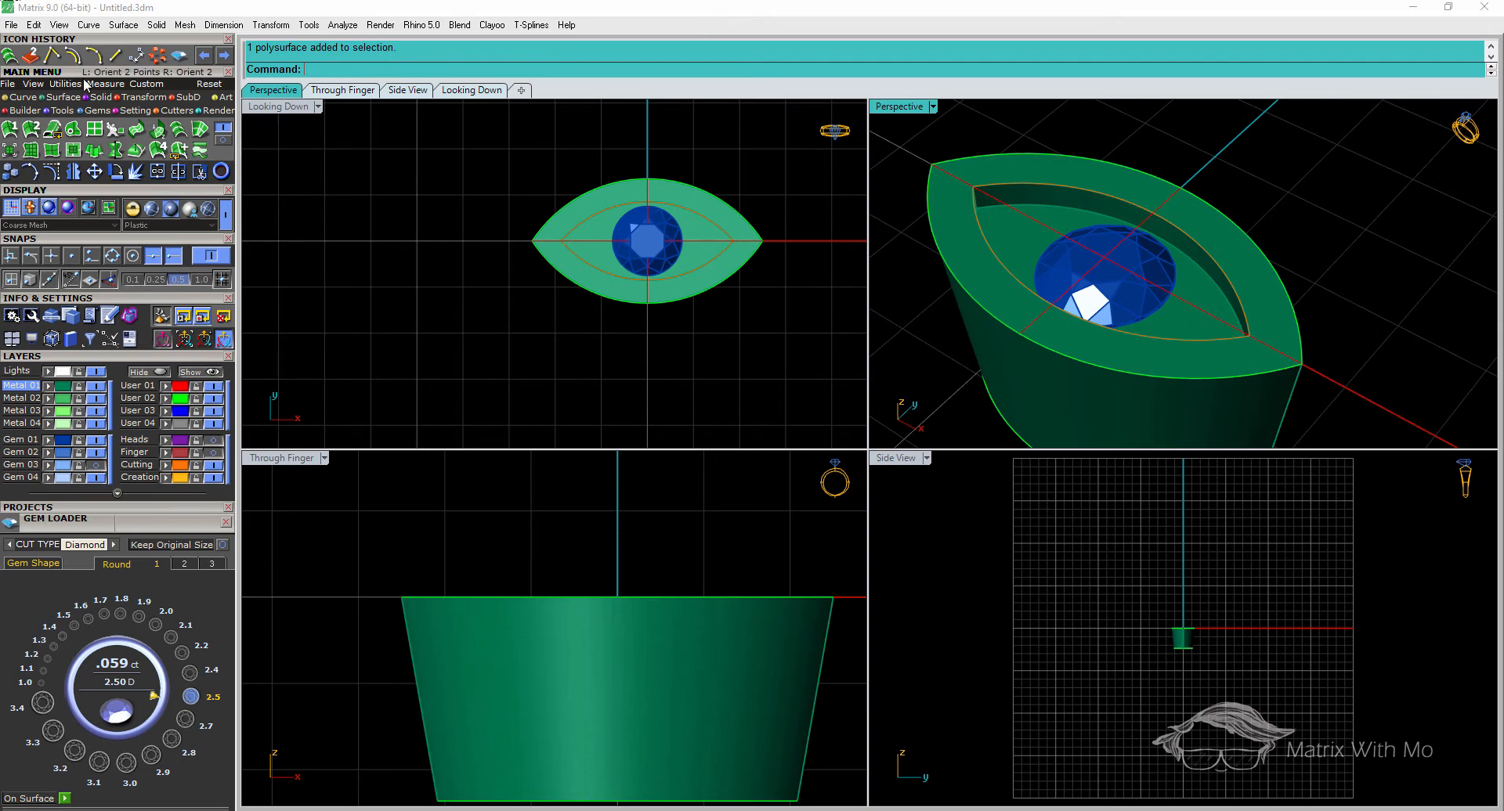
pyautogui.click(105, 97)
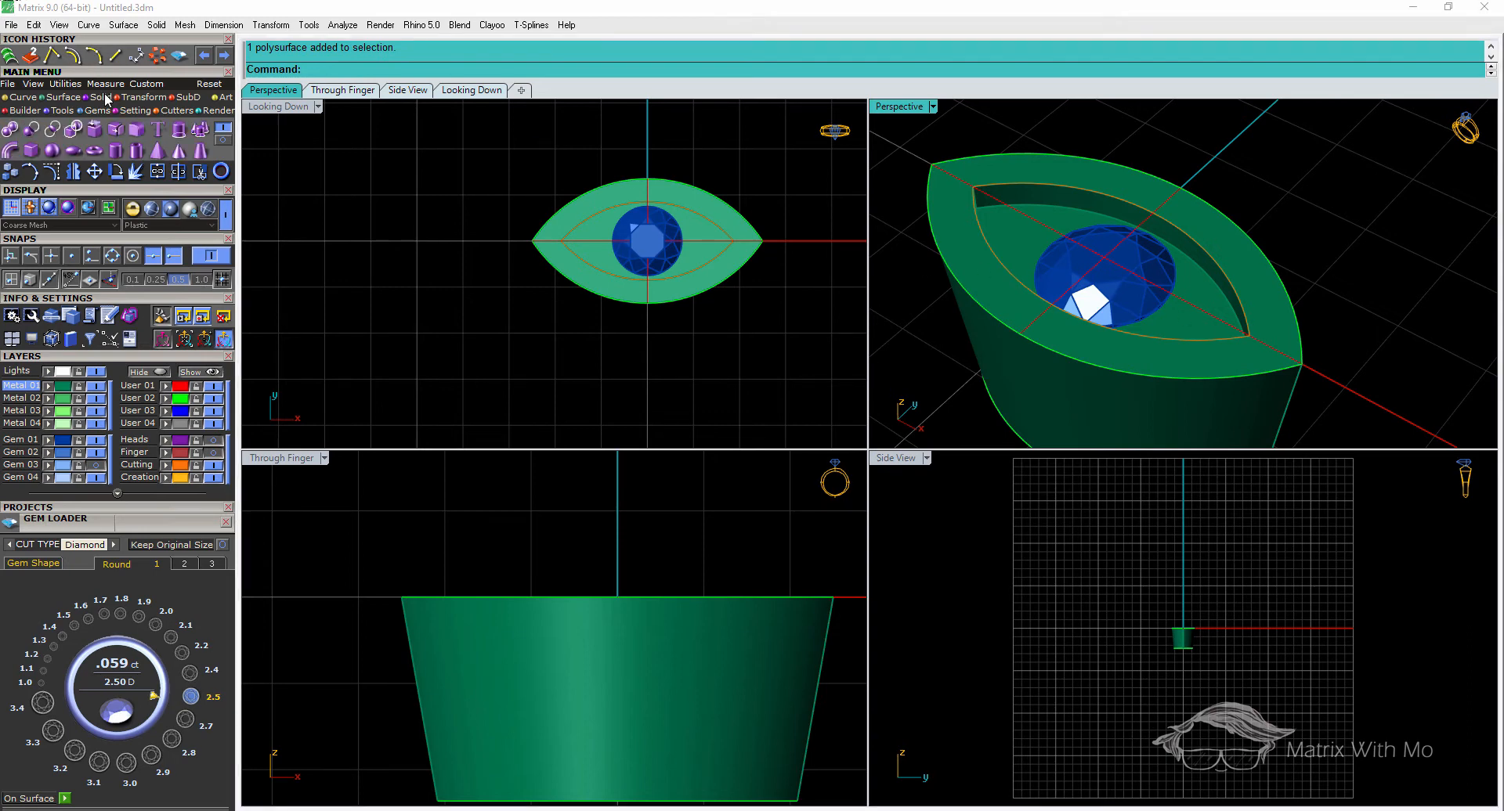
pyautogui.click(156, 25)
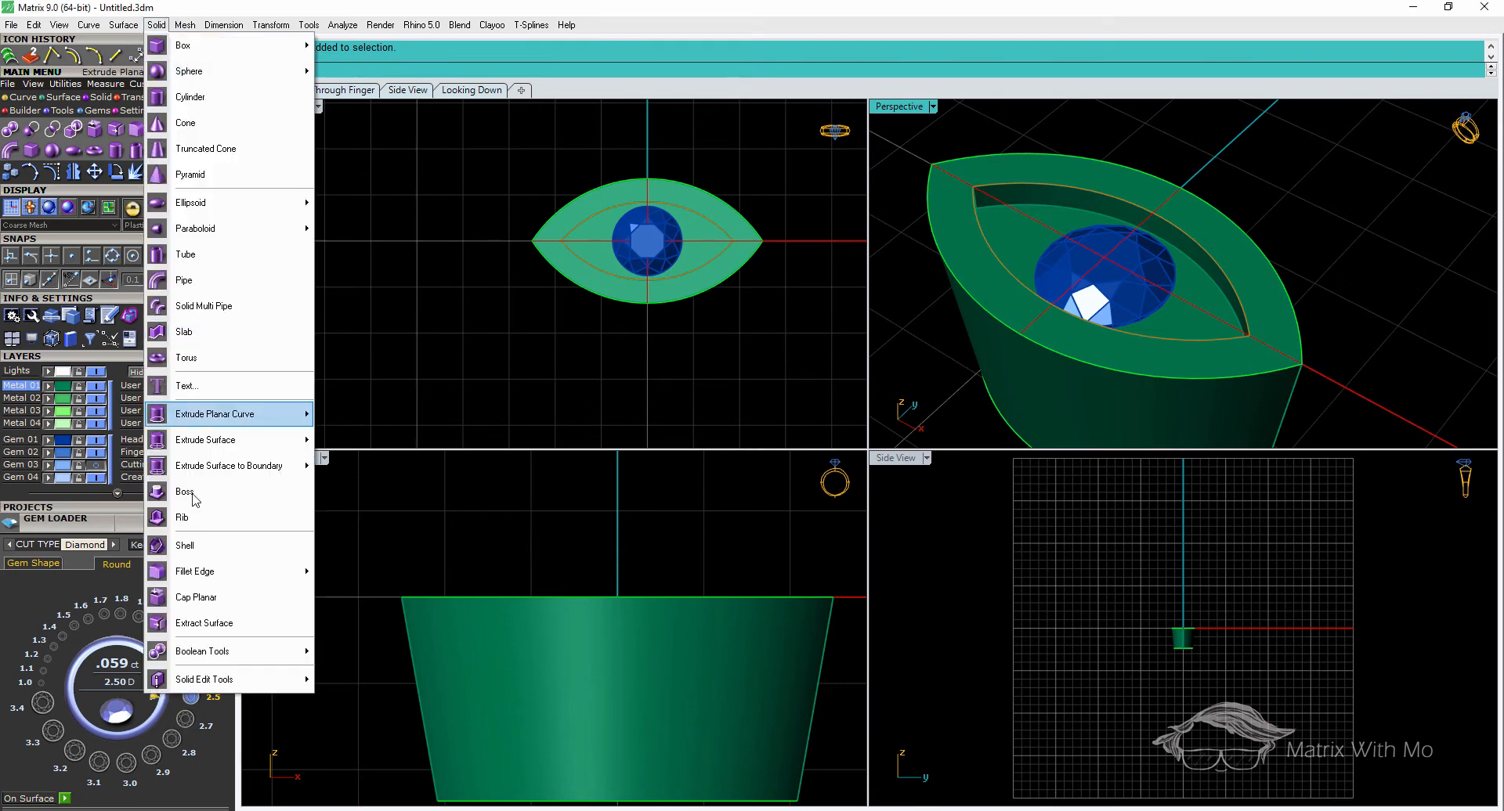
pyautogui.moveTo(232, 582)
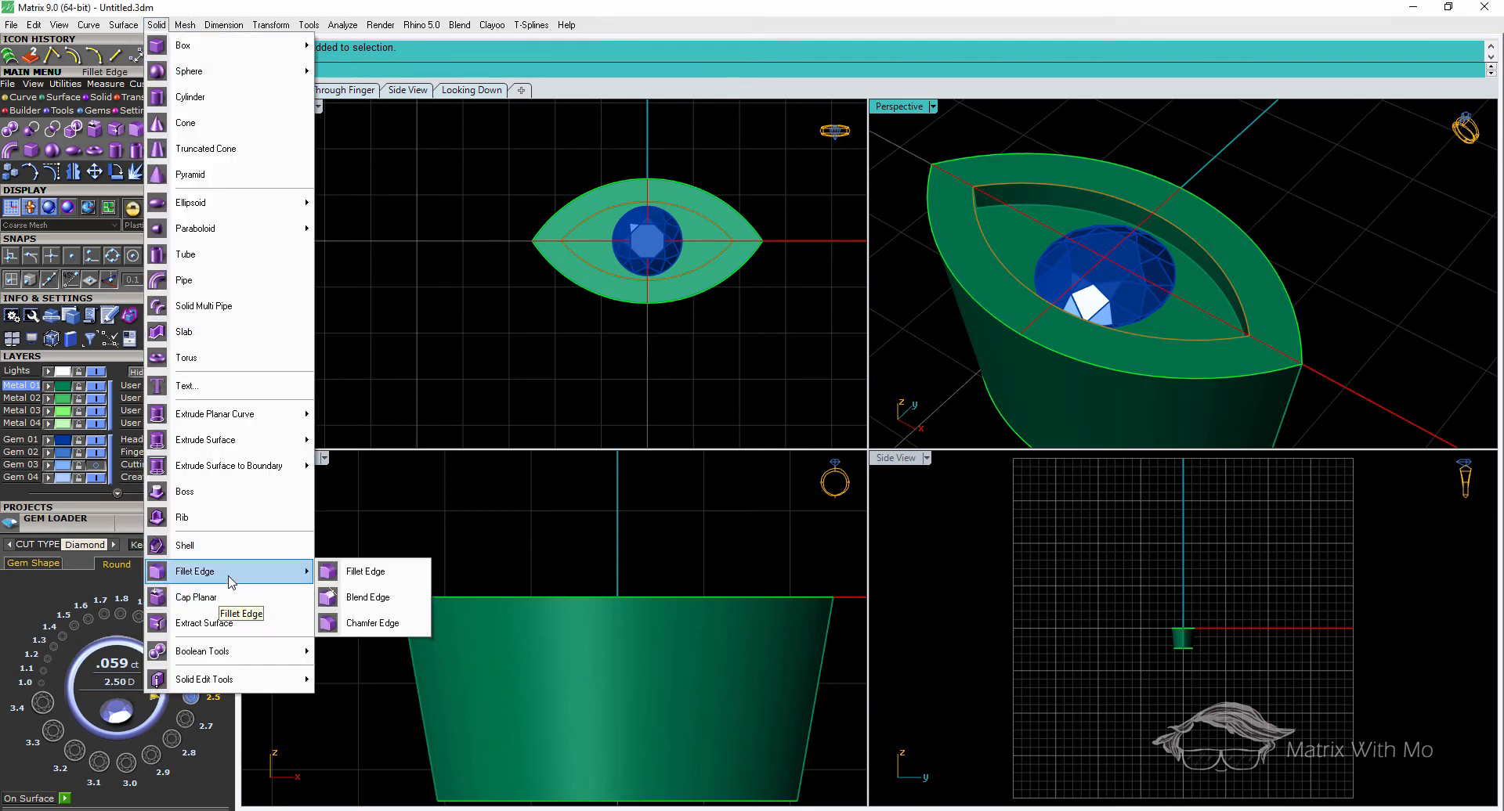
pyautogui.click(369, 623)
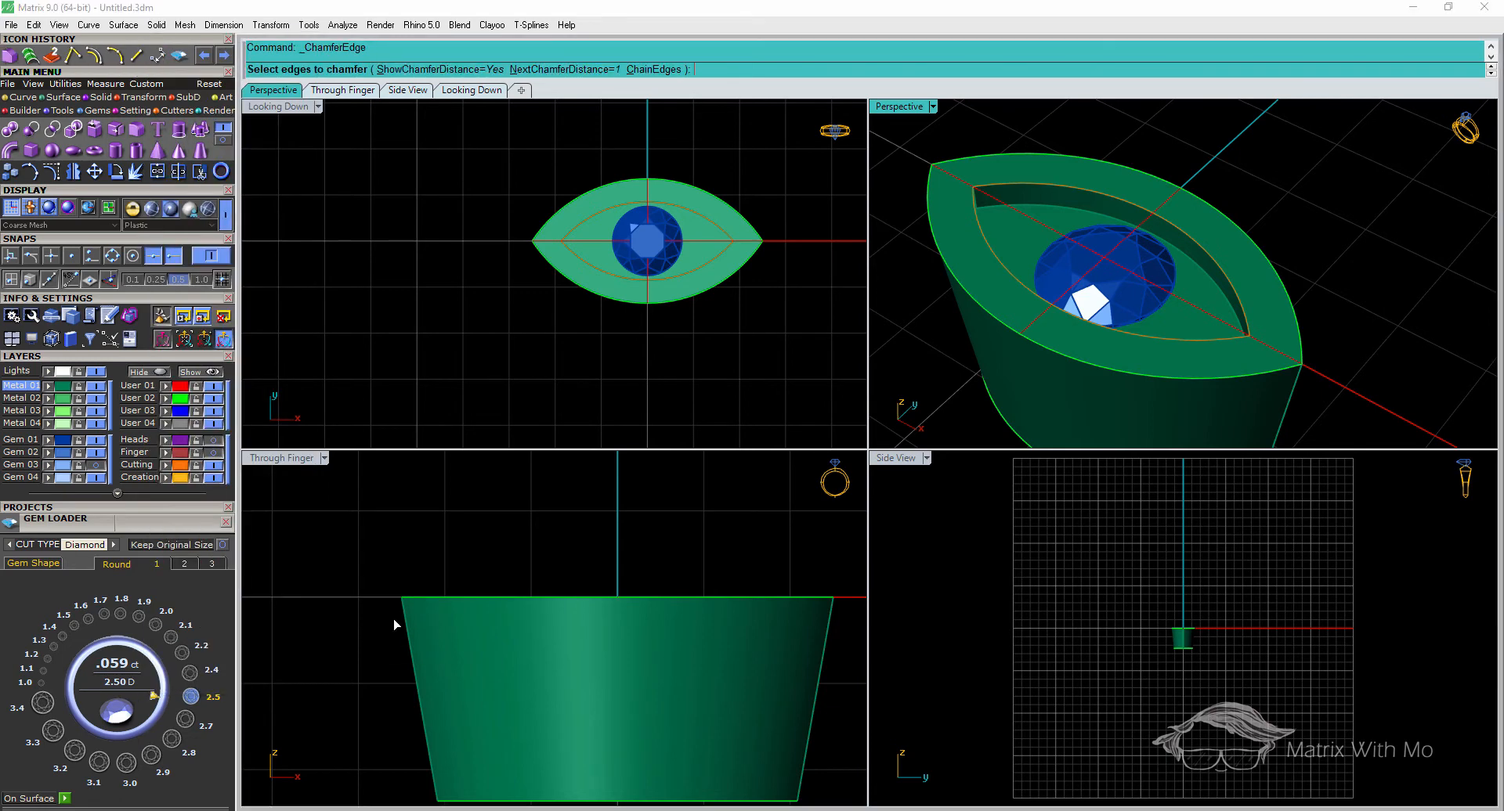
pyautogui.click(580, 70)
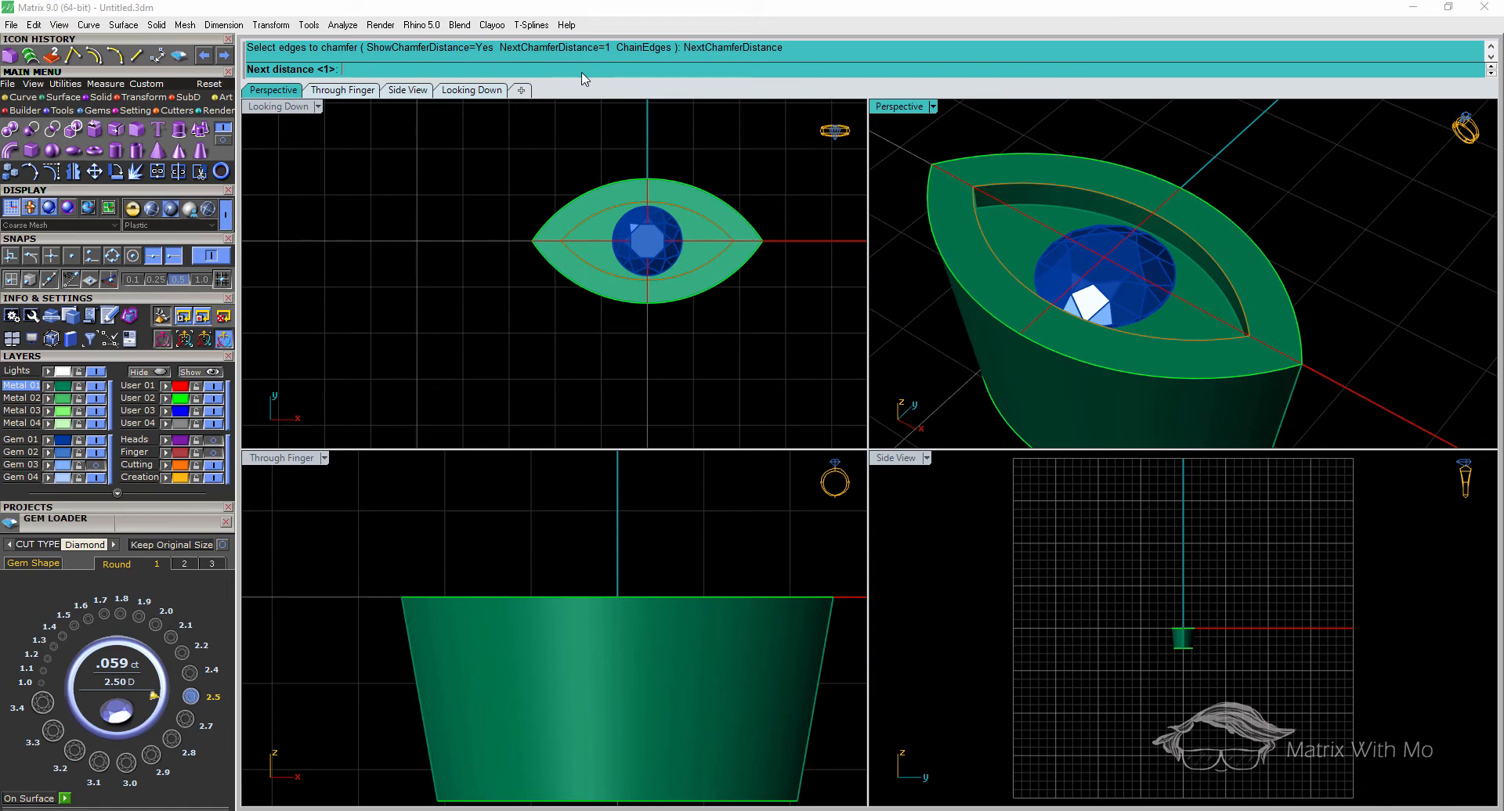
pyautogui.press('Return')
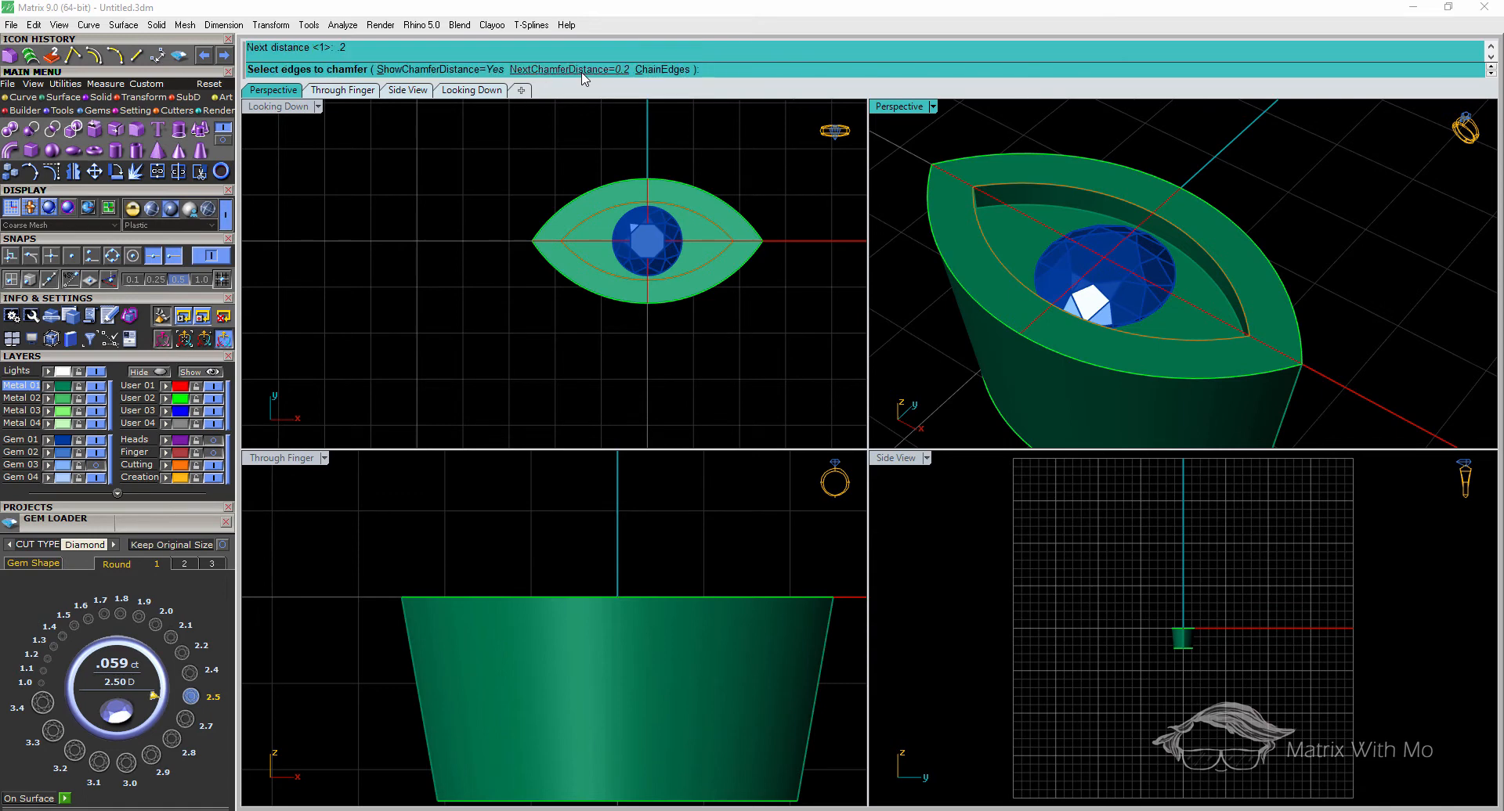
pyautogui.click(1084, 189)
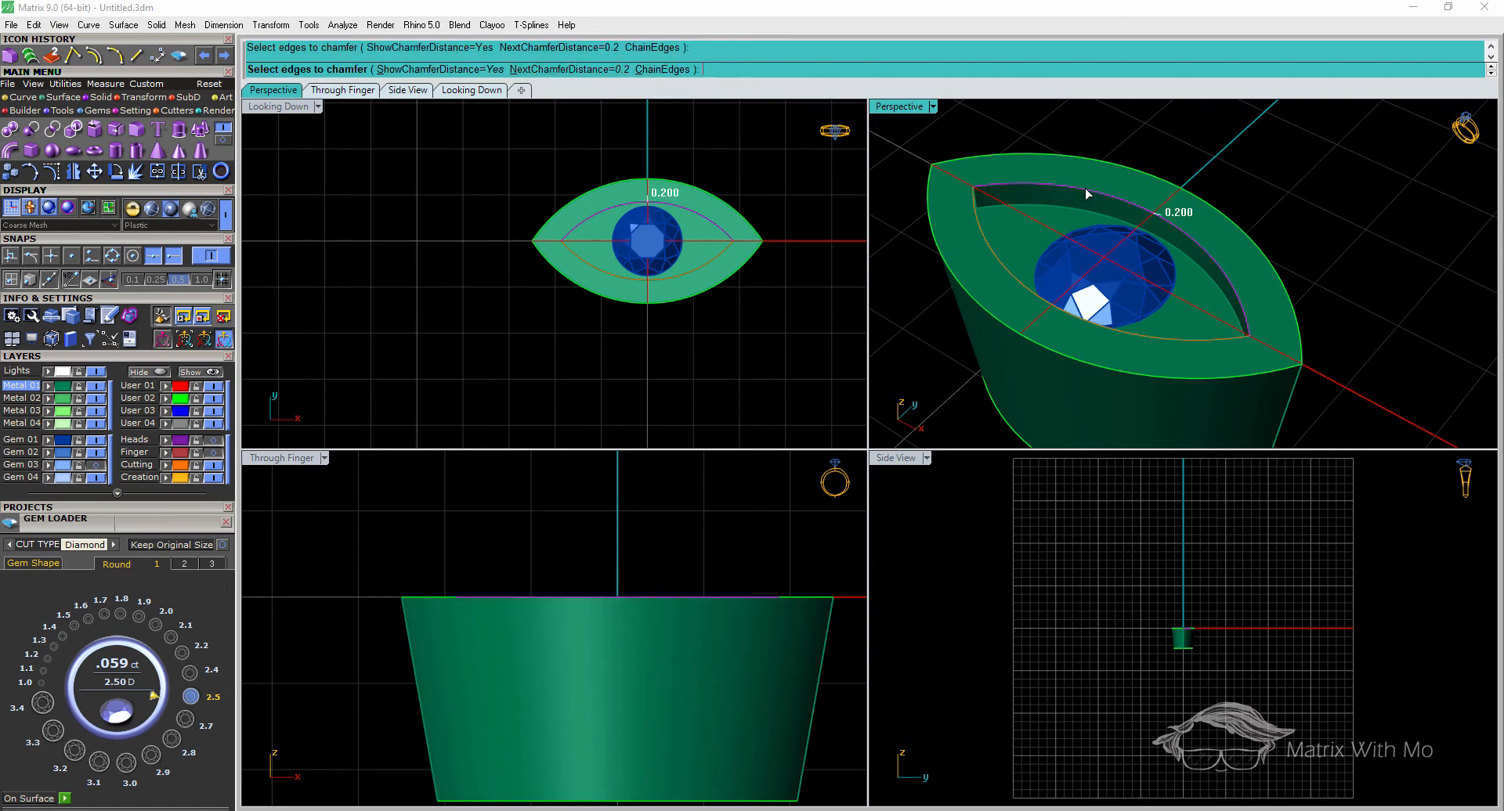
pyautogui.click(983, 226)
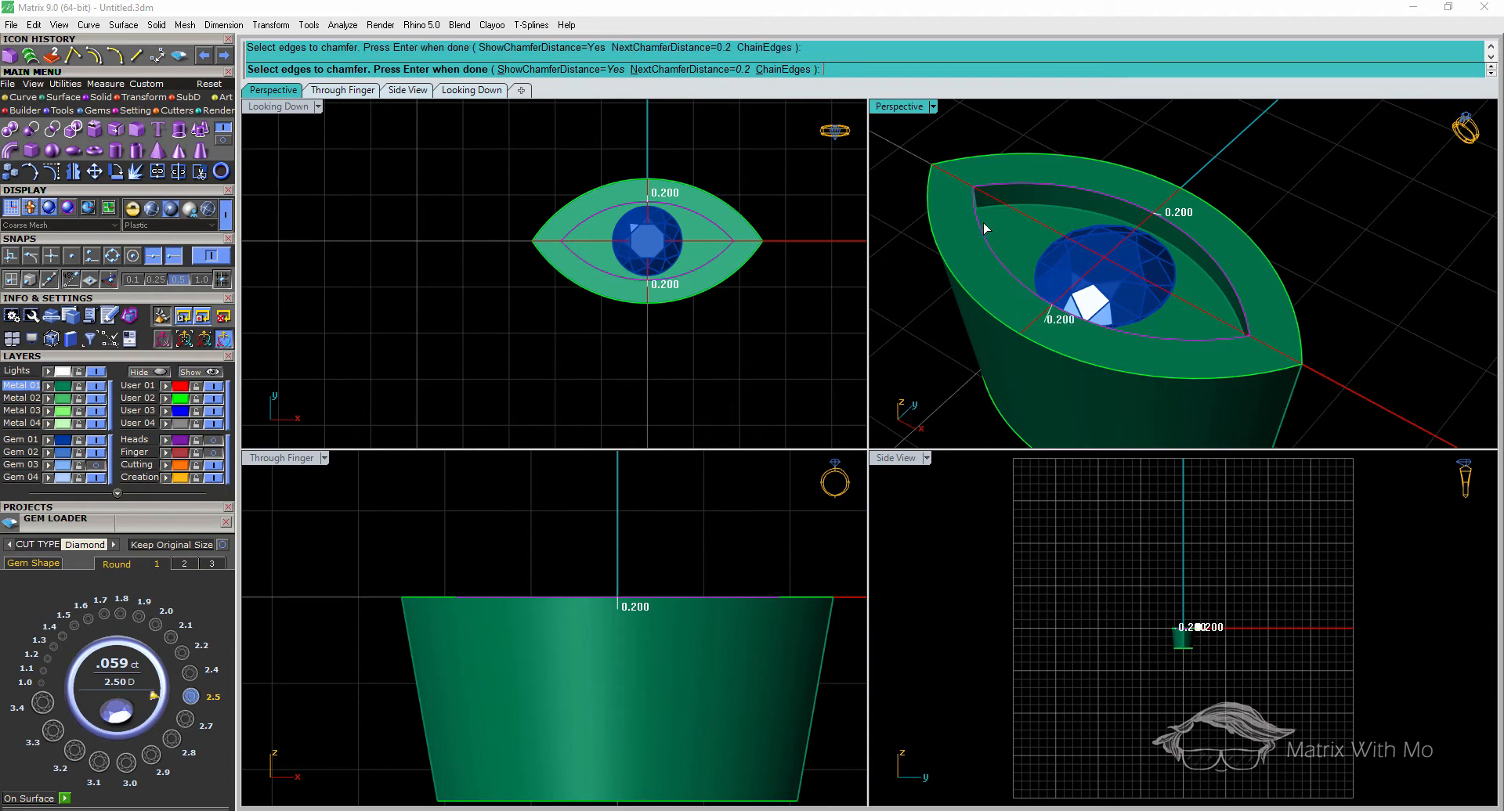
pyautogui.press('Return')
pyautogui.press('Return')
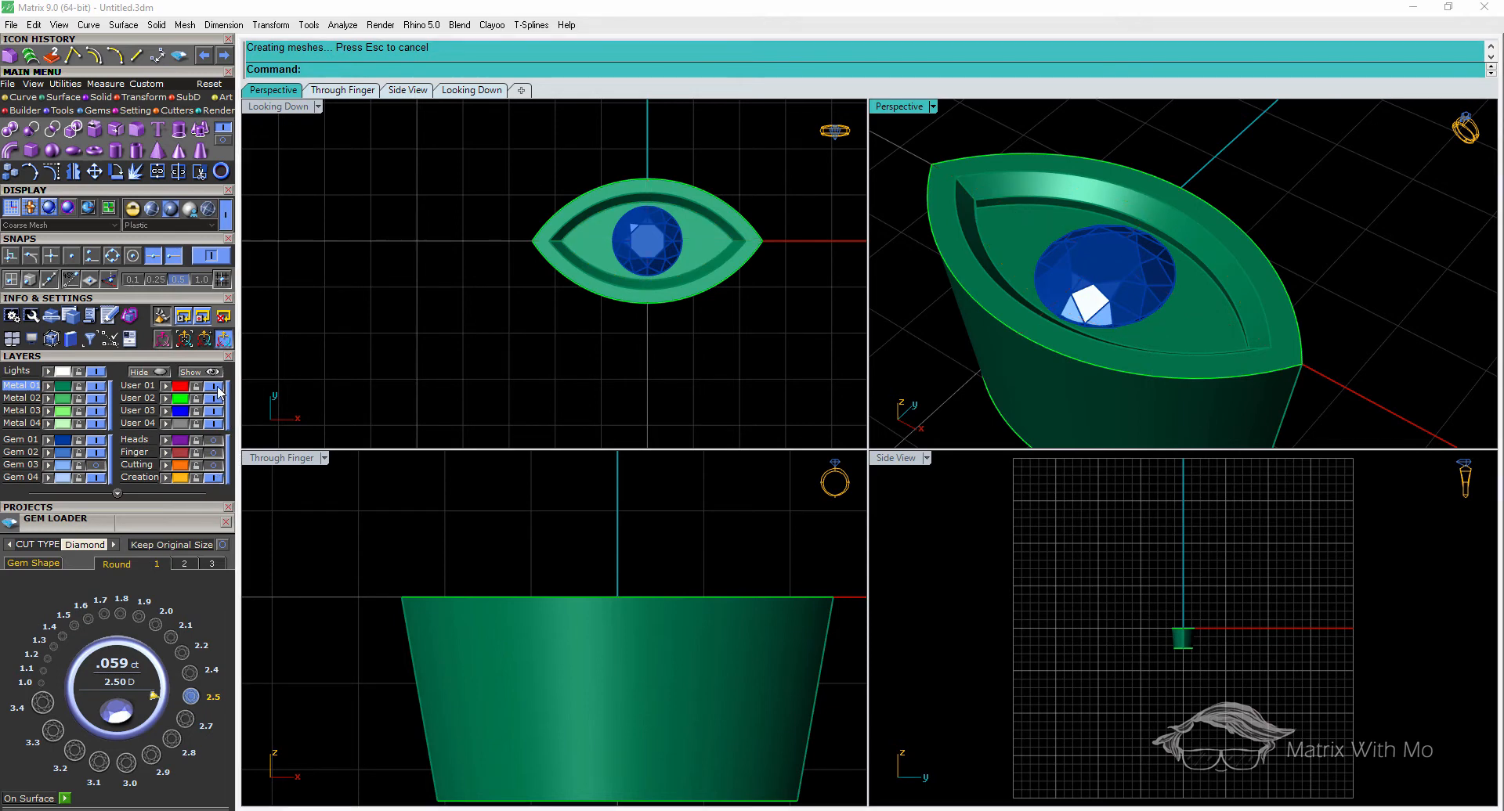
# Start the Prong Adder and load the recessed round gem into it in 2 Shared Prongs mode
pyautogui.moveTo(1184, 296)
pyautogui.mouseDown(button='right')
pyautogui.moveTo(1229, 328)
pyautogui.moveTo(1098, 275)
pyautogui.moveTo(1159, 287)
pyautogui.mouseUp(button='right')
pyautogui.moveTo(1228, 300); pyautogui.dragTo(1141, 300, button='right')
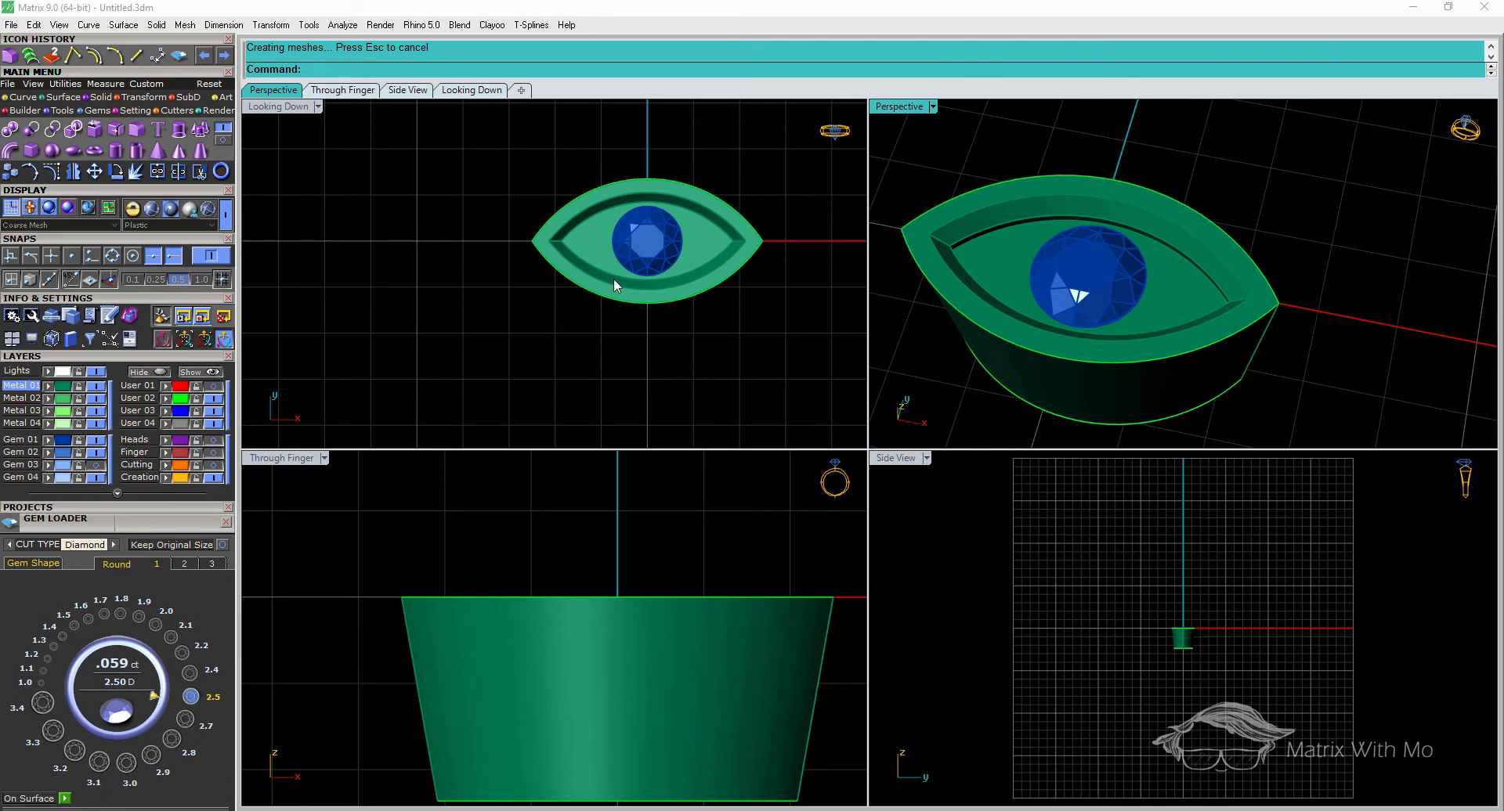
pyautogui.click(147, 109)
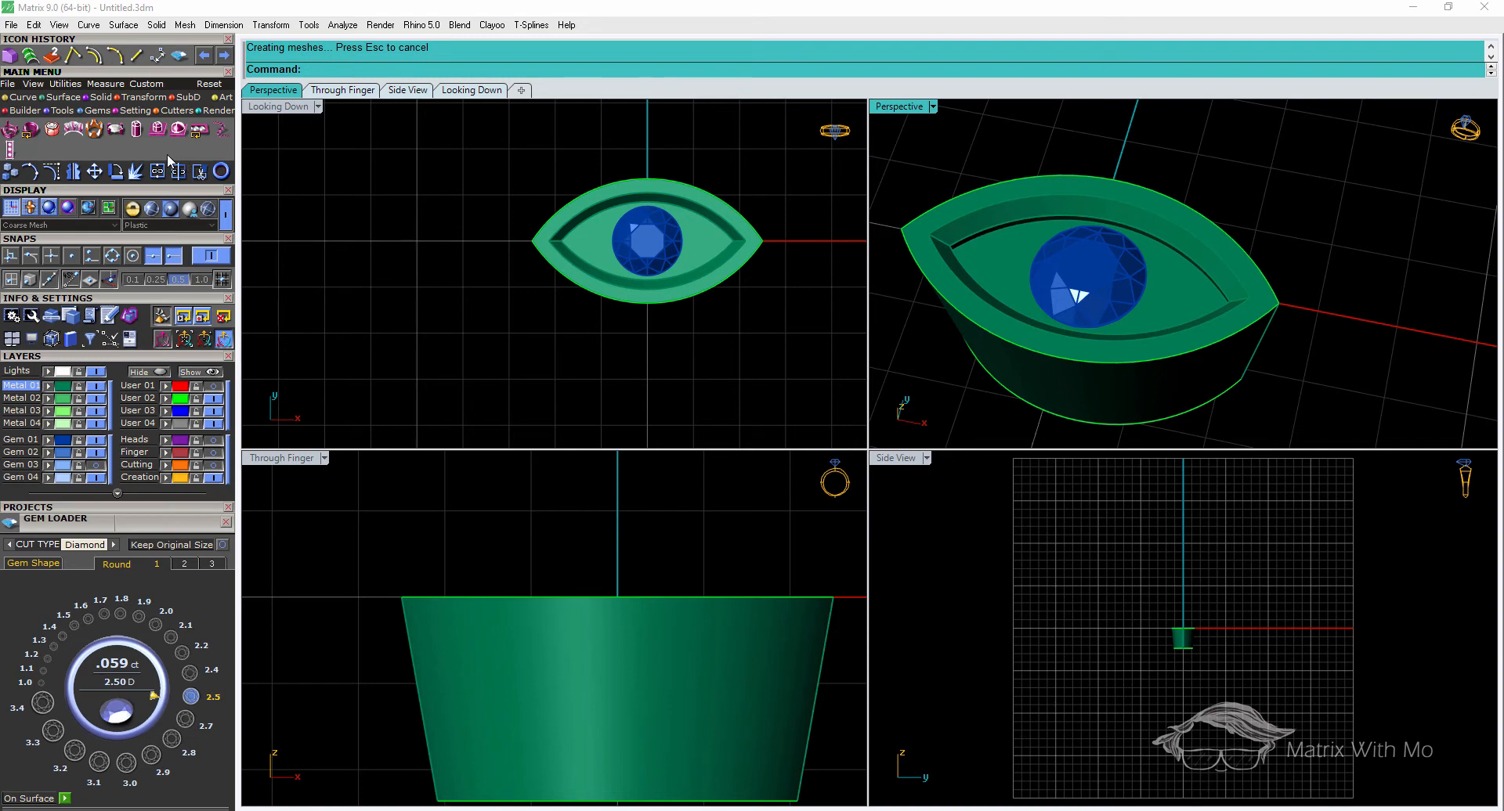
pyautogui.click(116, 131)
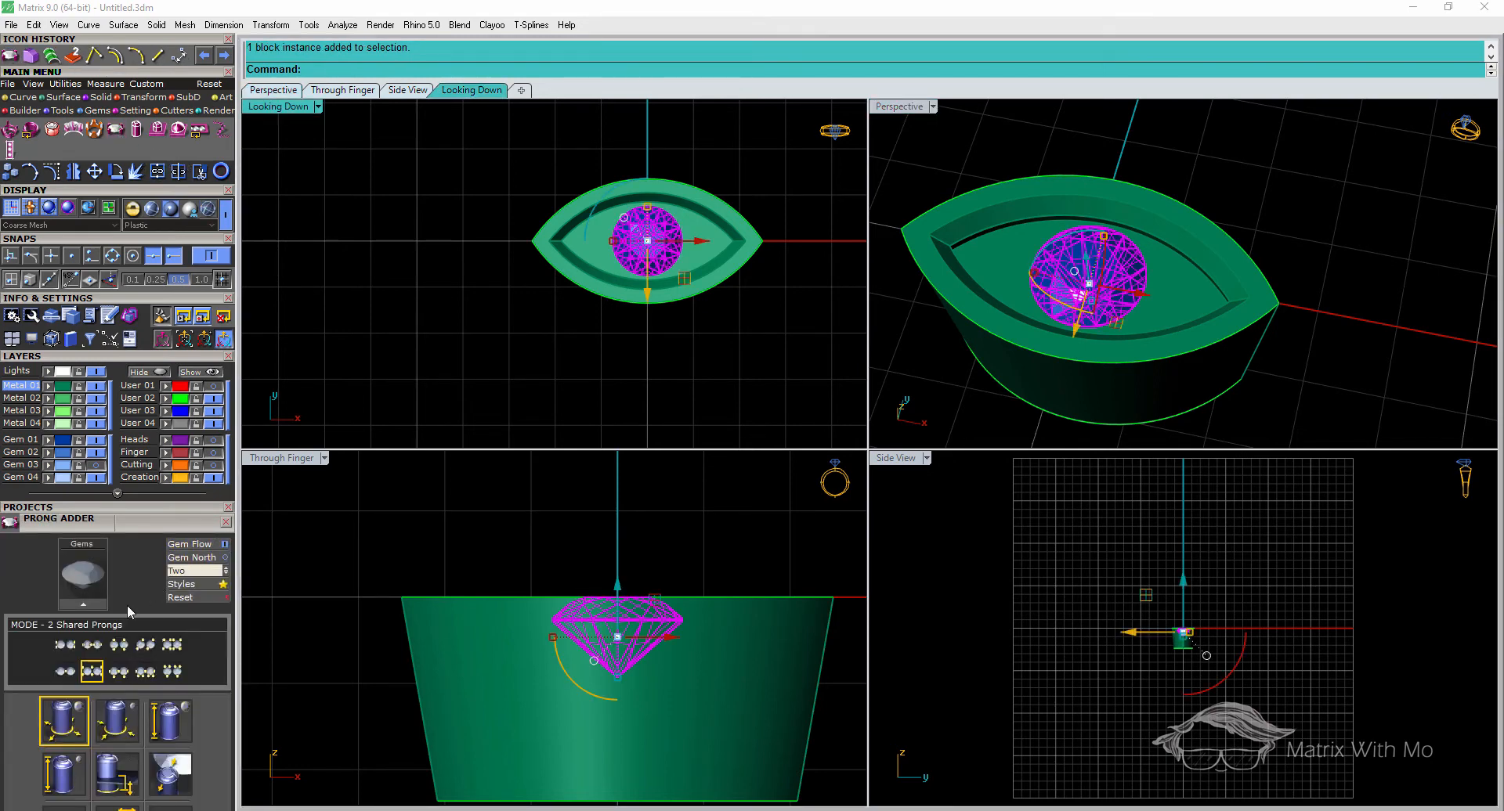
pyautogui.click(85, 605)
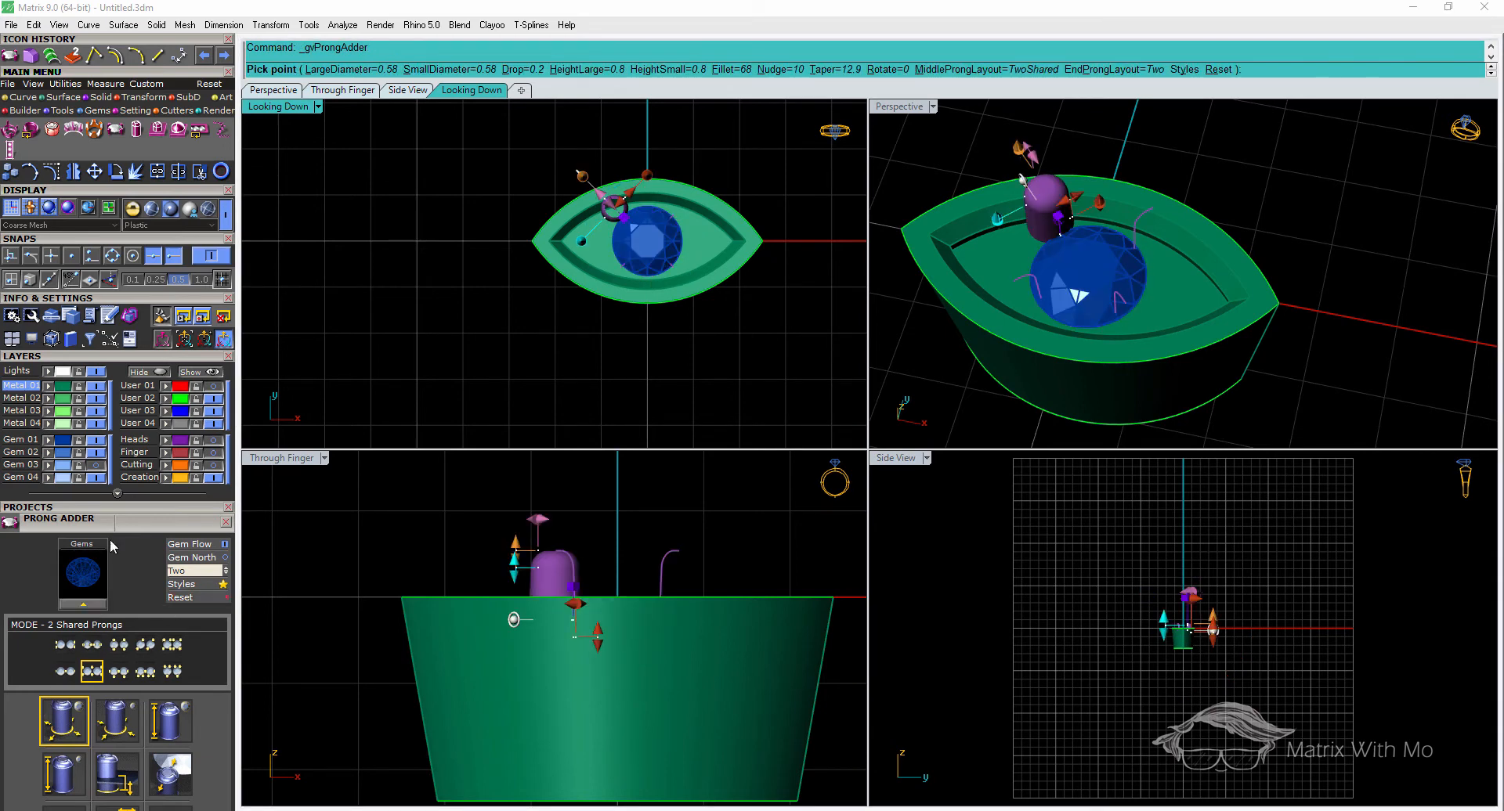
# Set the large prong diameter to 0.5 mm and the large prong height to 0.3 mm
pyautogui.click(140, 358)
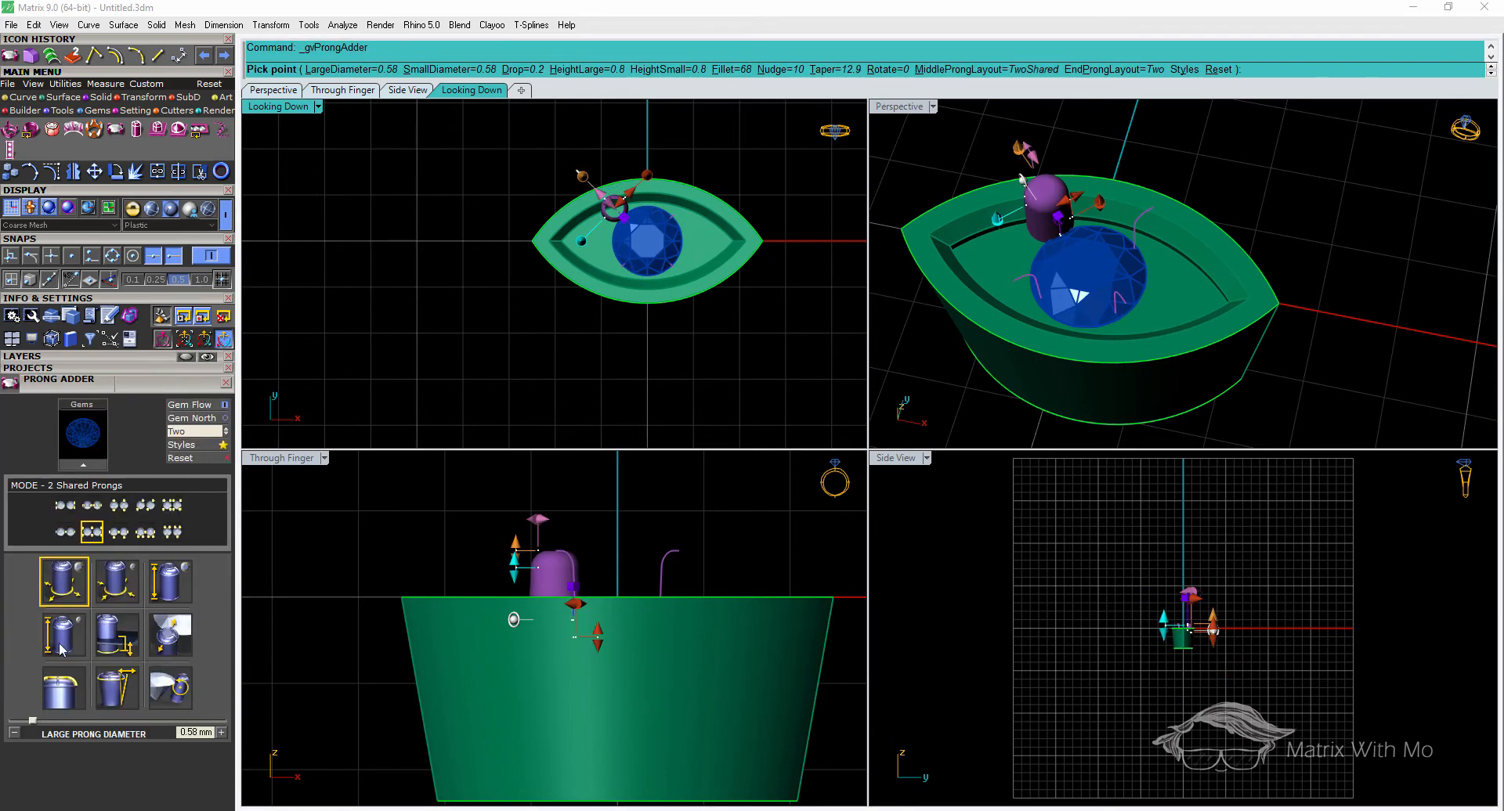
pyautogui.moveTo(35, 720); pyautogui.dragTo(30, 726)
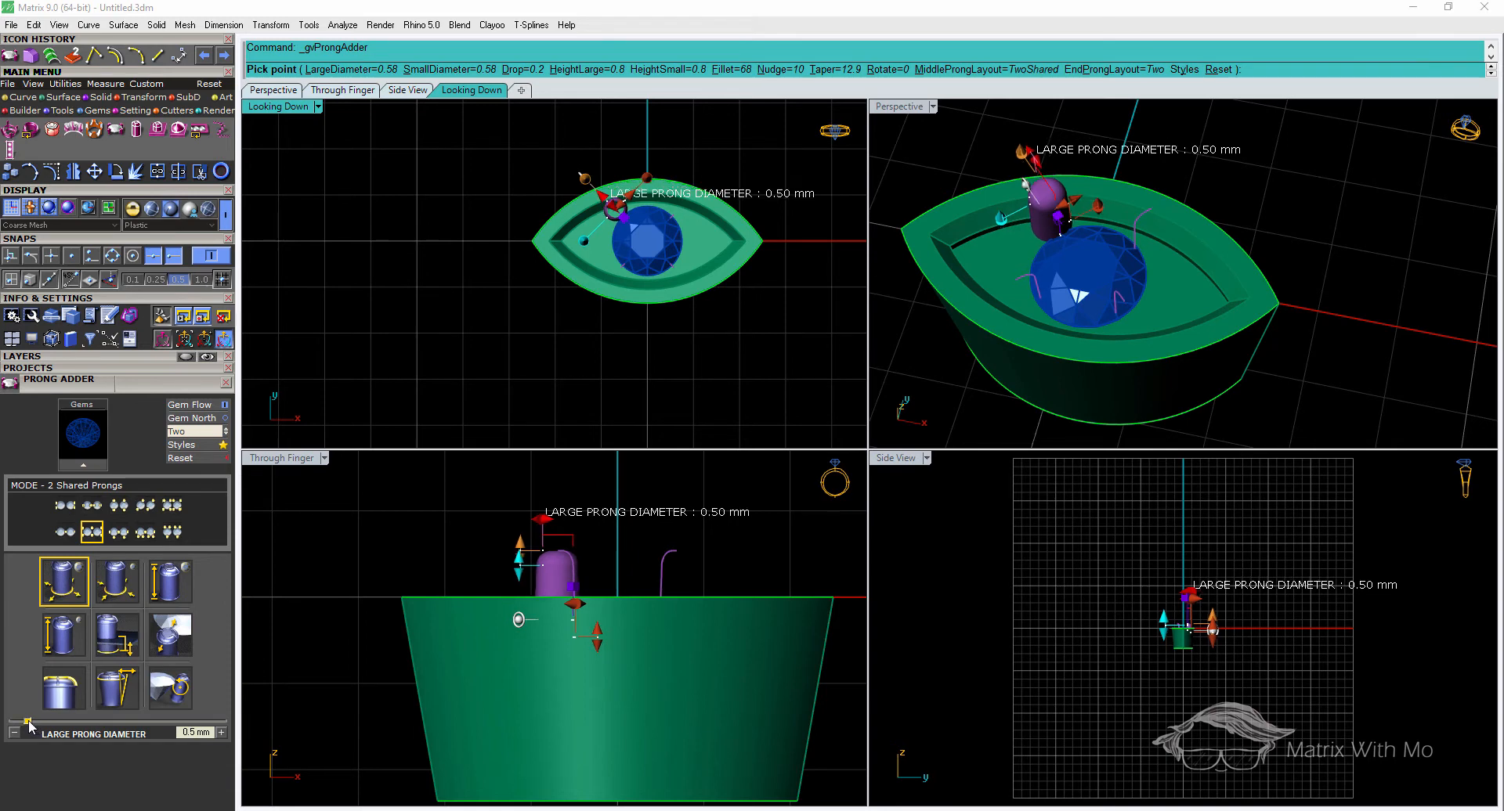
pyautogui.moveTo(29, 723); pyautogui.dragTo(30, 725)
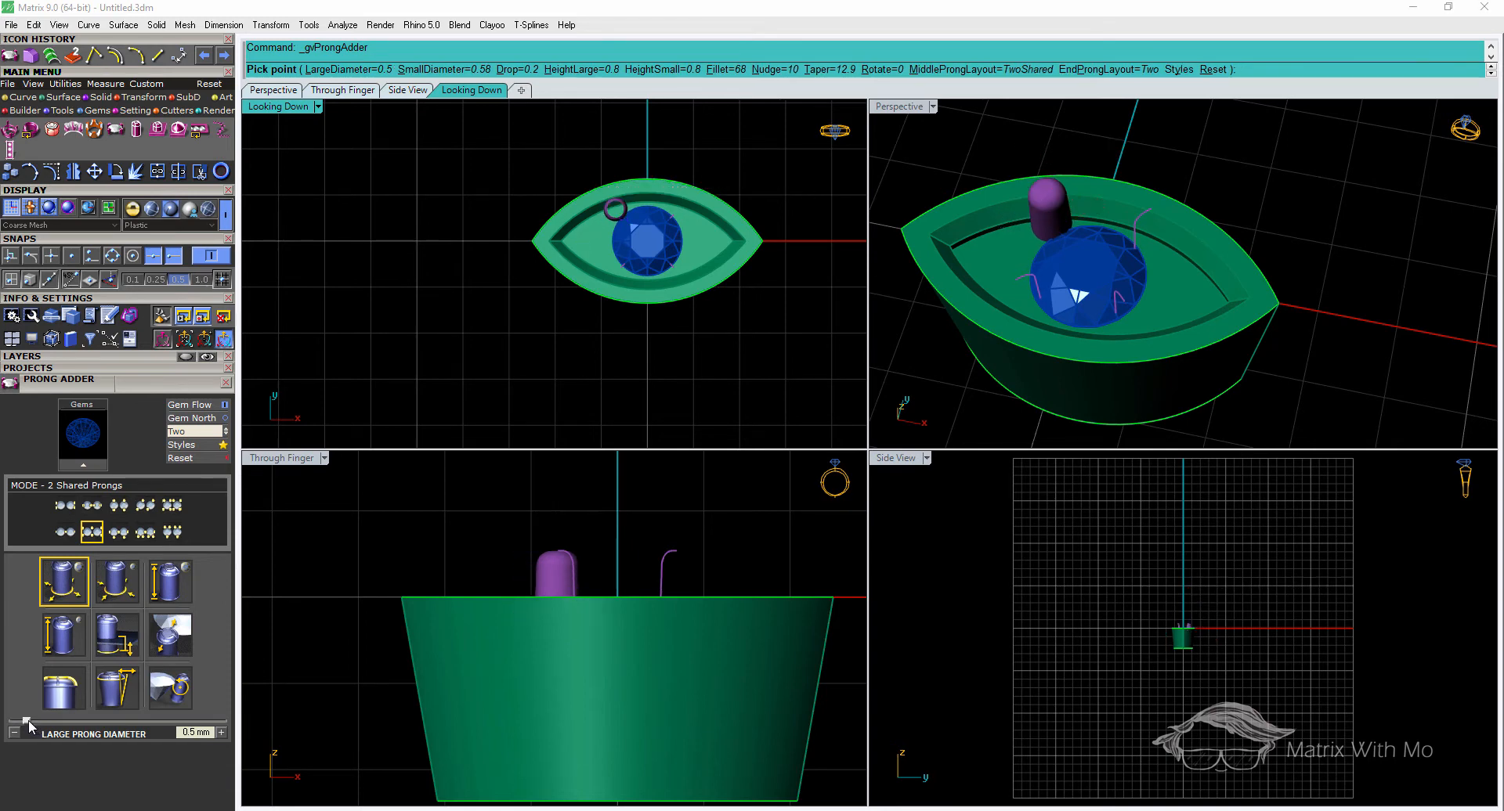
pyautogui.click(161, 587)
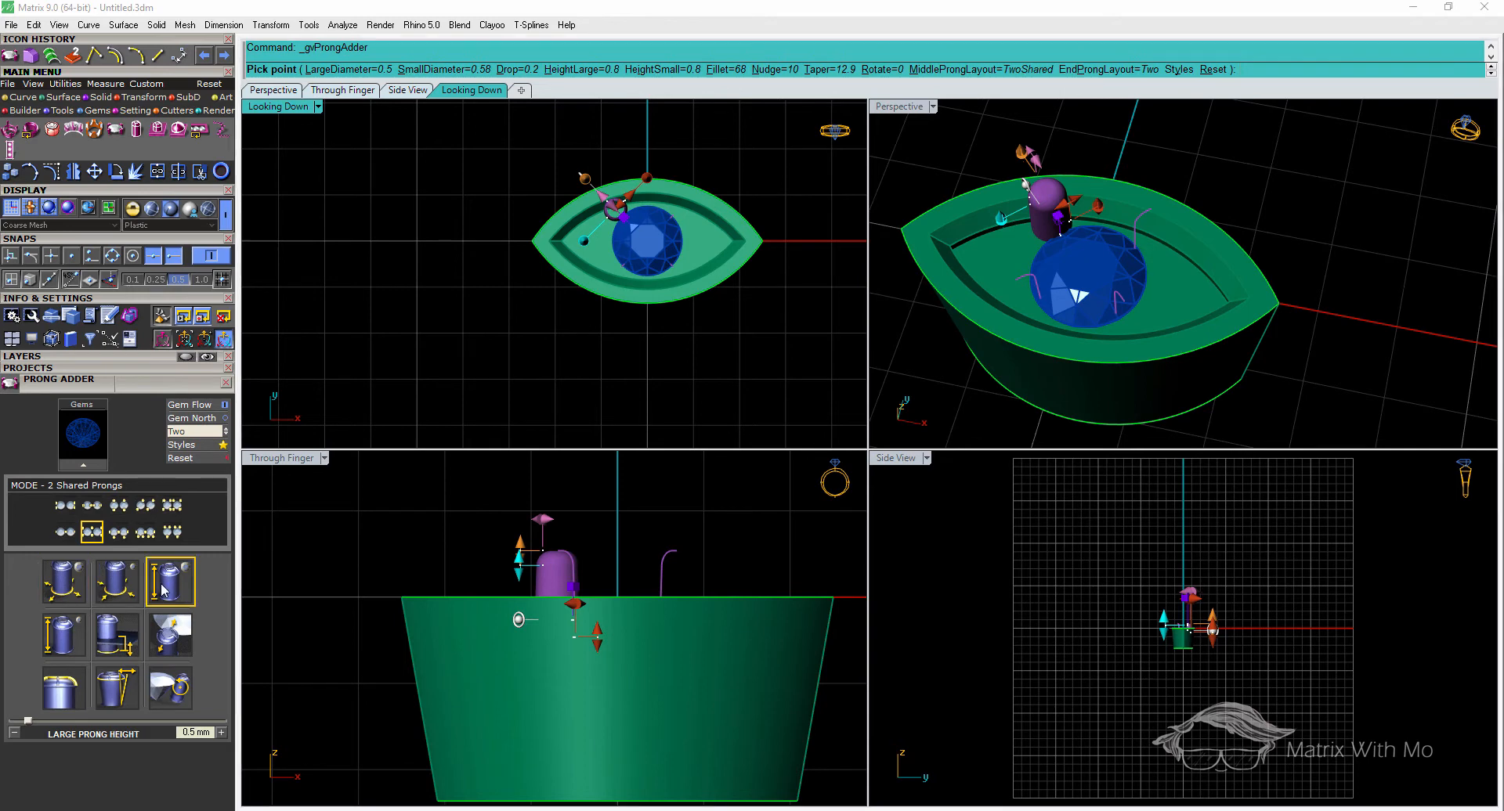
pyautogui.moveTo(43, 721); pyautogui.dragTo(19, 729)
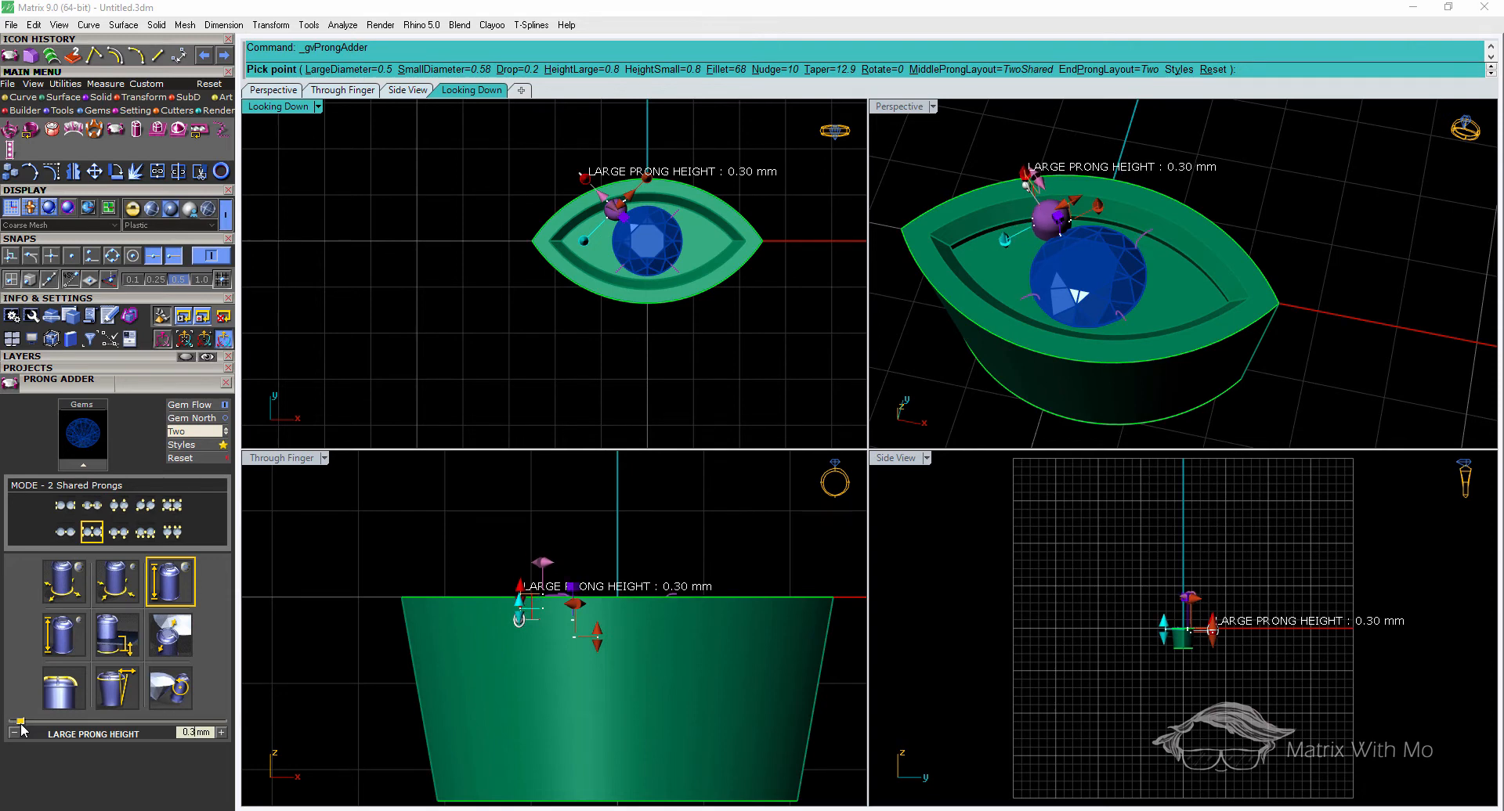
# Orient the prongs by Gem North and choose the 2 Prongs 90 Degrees mode
pyautogui.scroll(6, 678, 197)
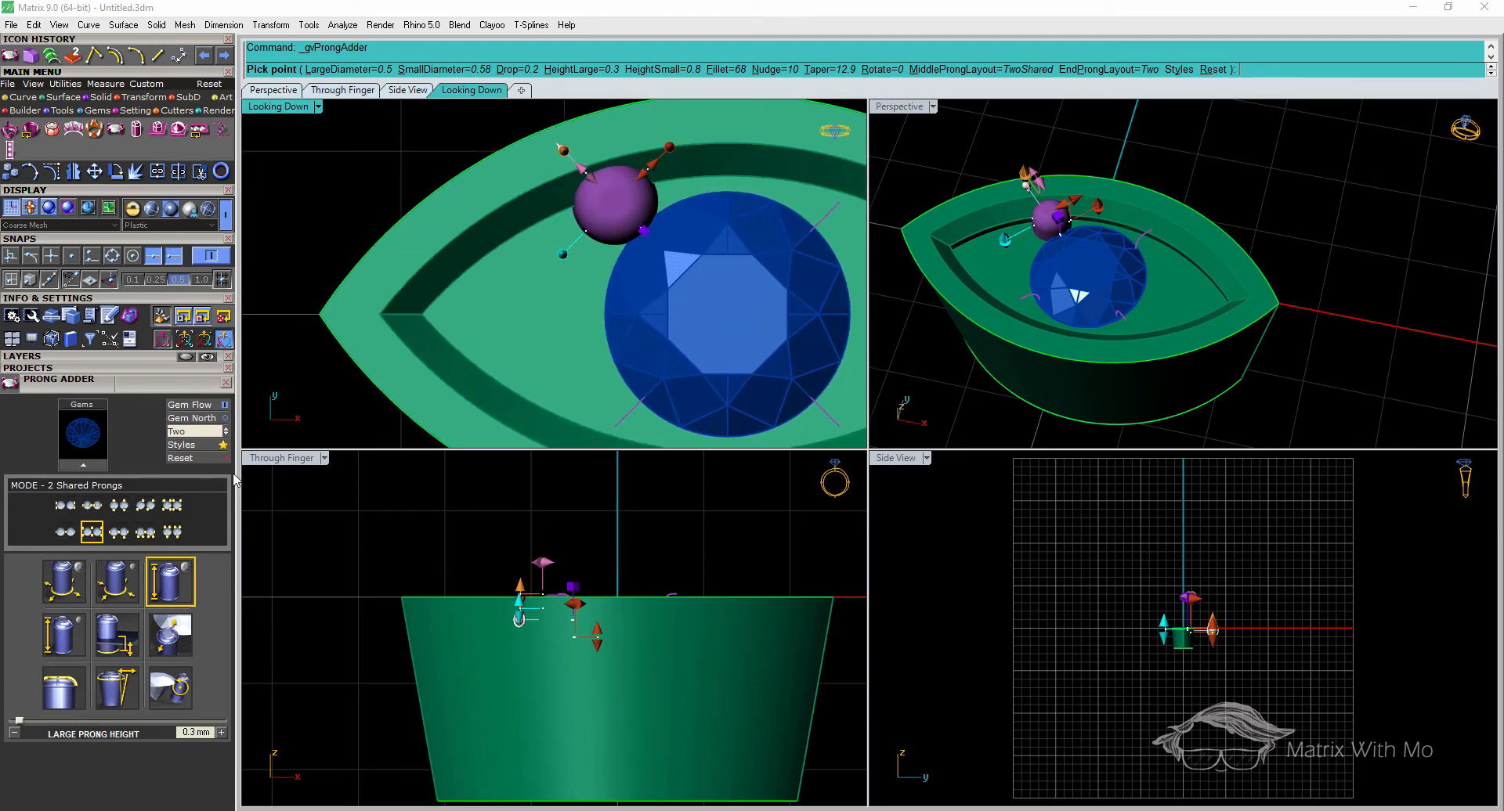
pyautogui.click(225, 420)
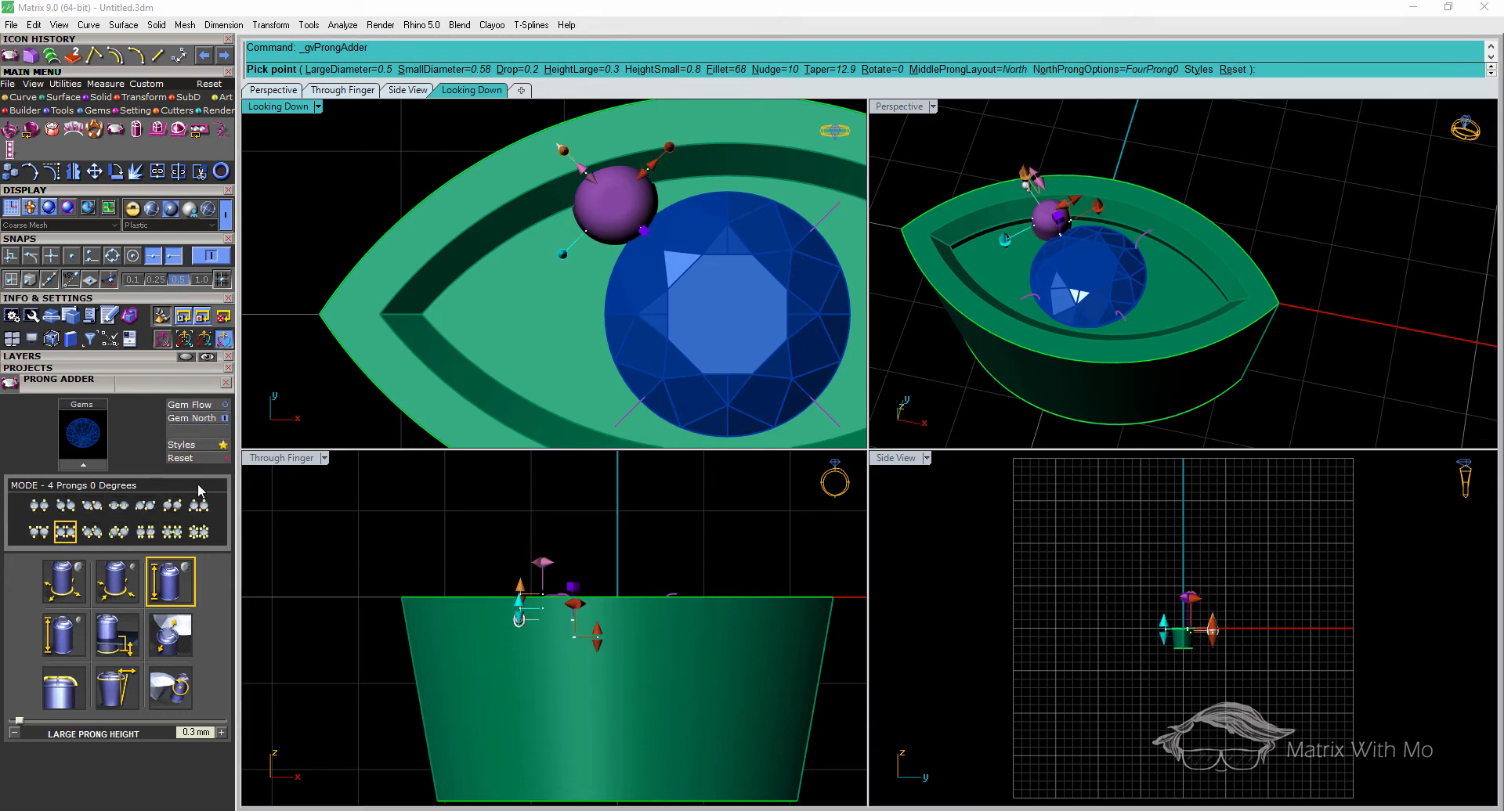
pyautogui.click(122, 507)
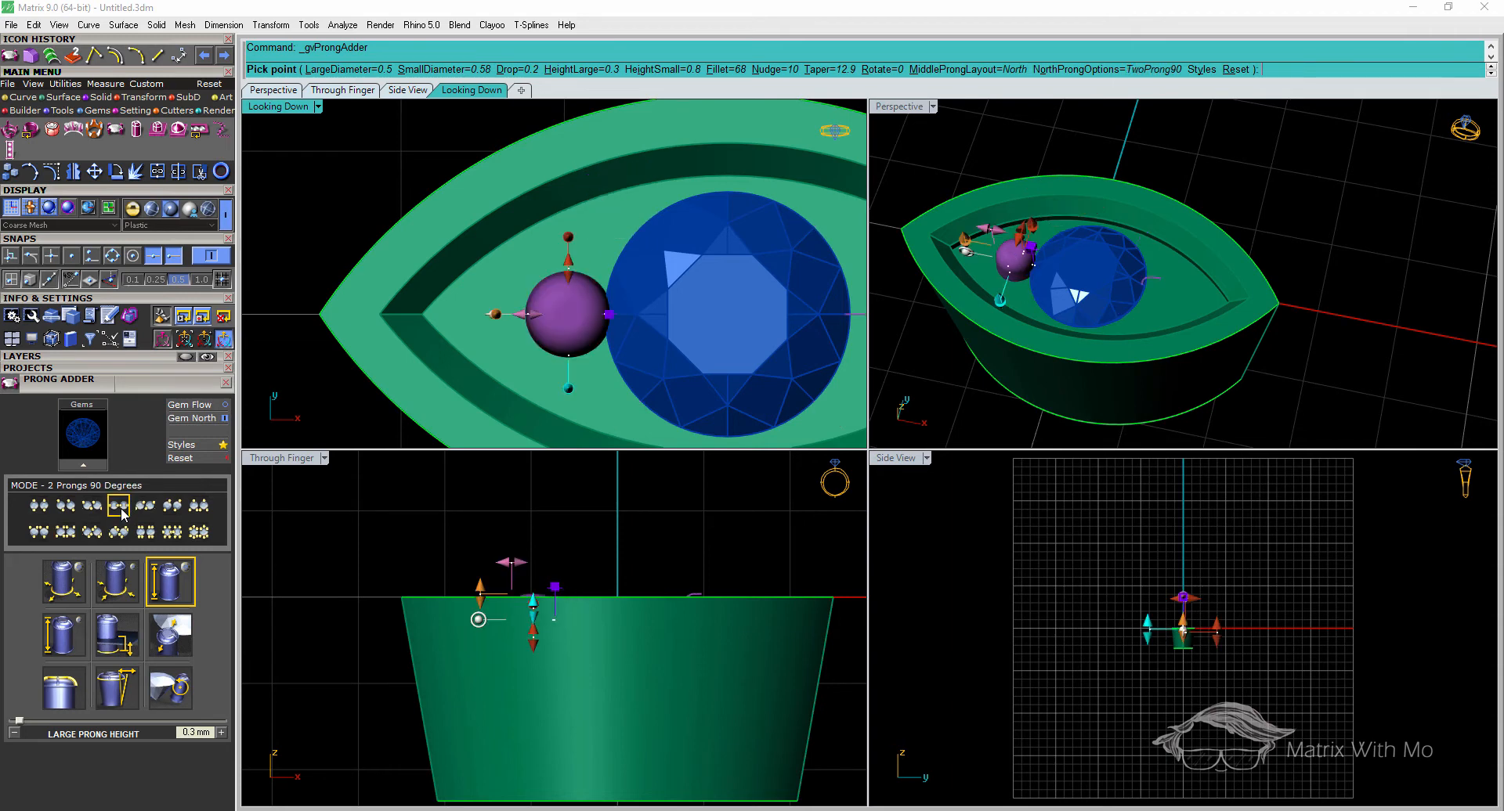
# Raise the large prong height to 0.4 mm in the Through Finger view
pyautogui.scroll(-3, 441, 212)
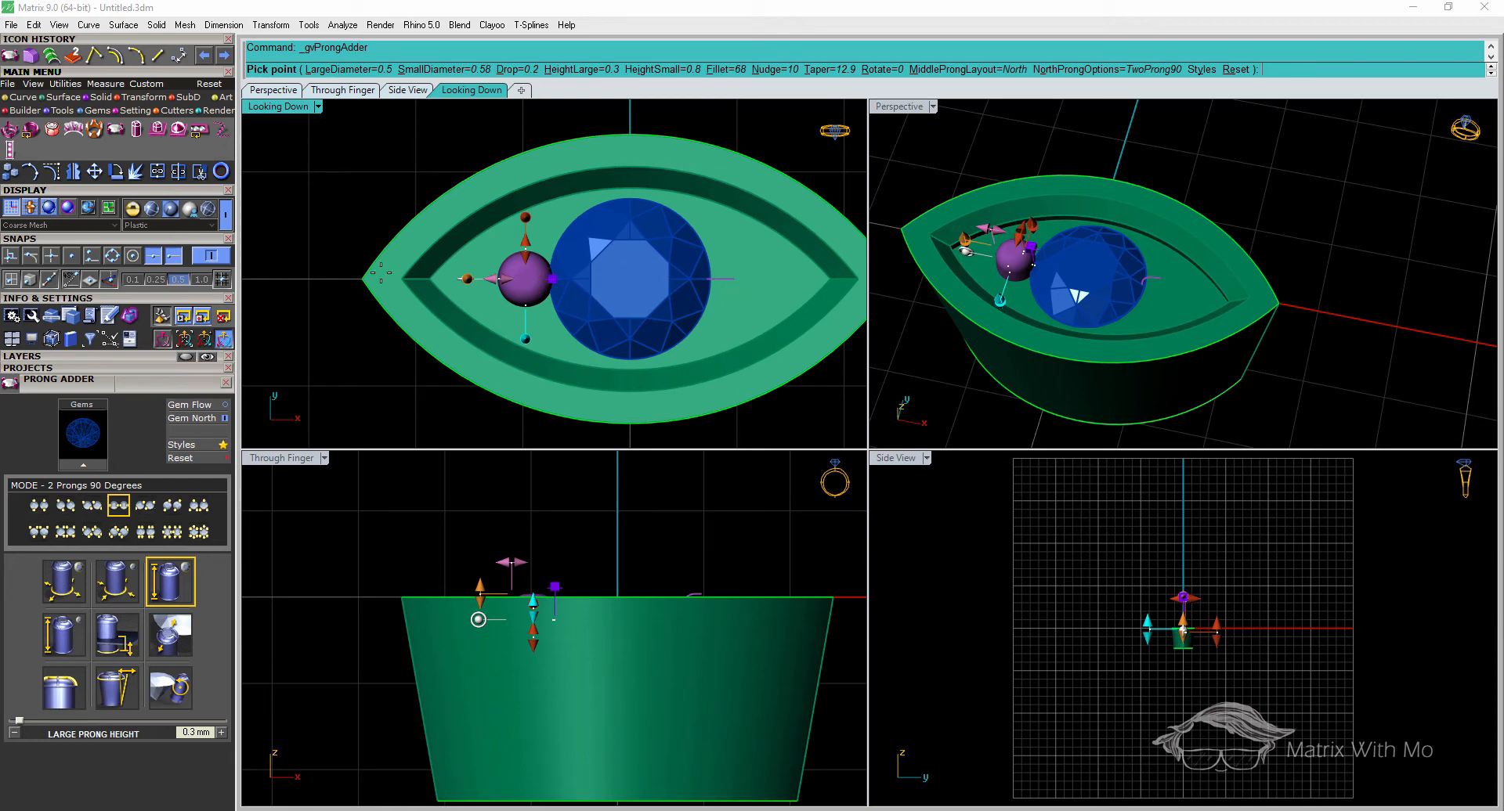
pyautogui.scroll(2, 528, 595)
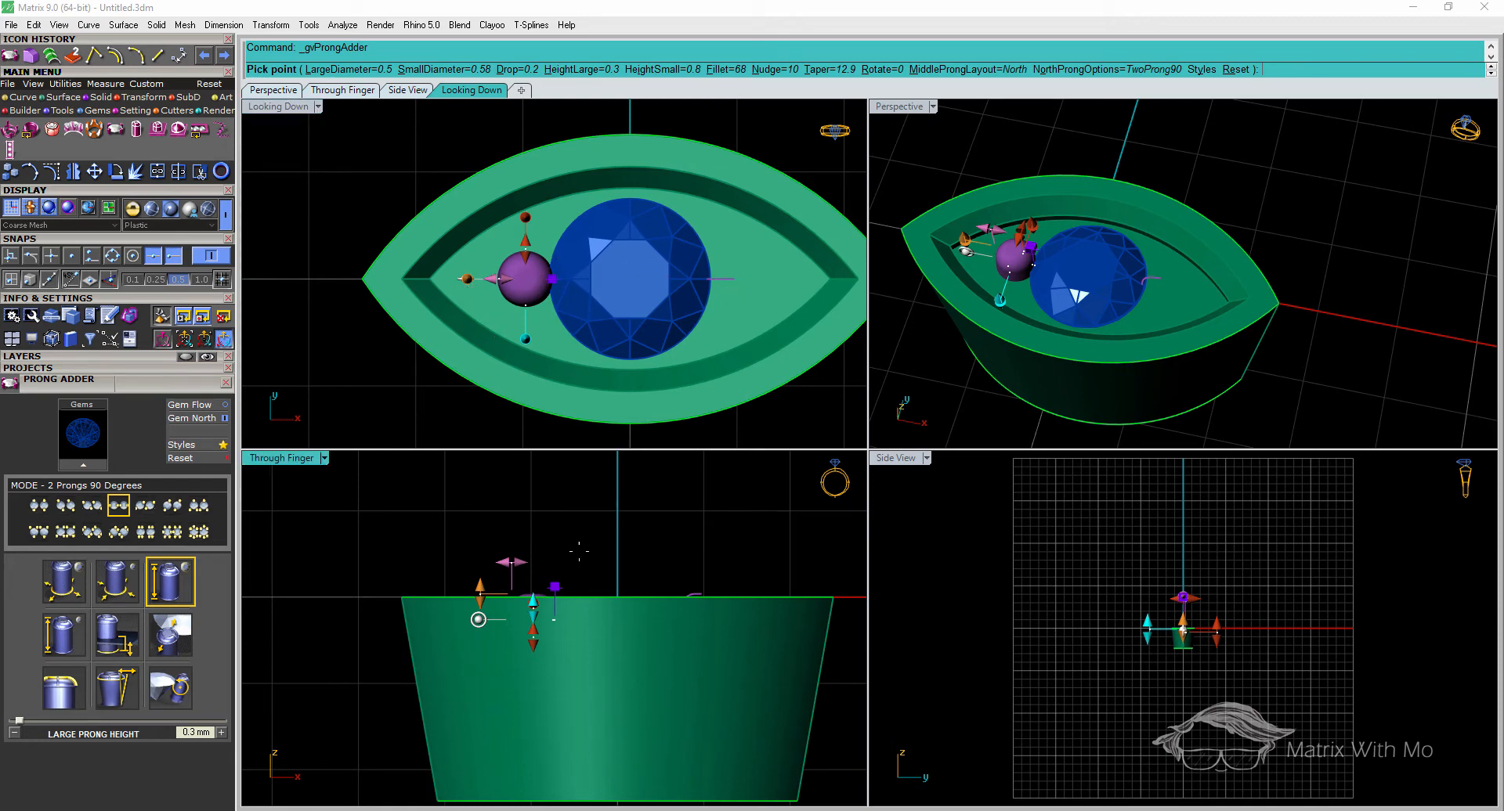
pyautogui.scroll(2, 528, 596)
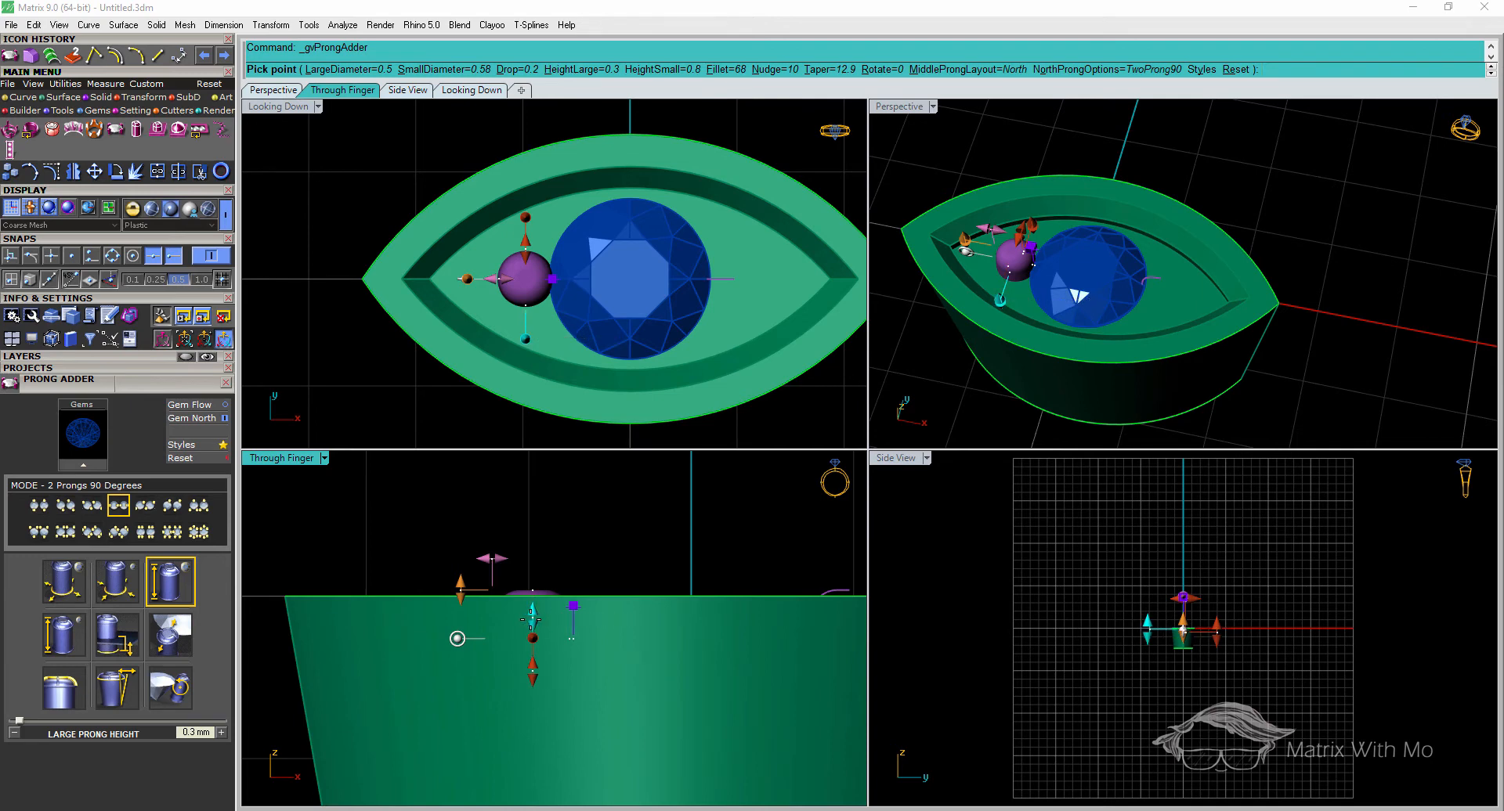
pyautogui.moveTo(532, 619)
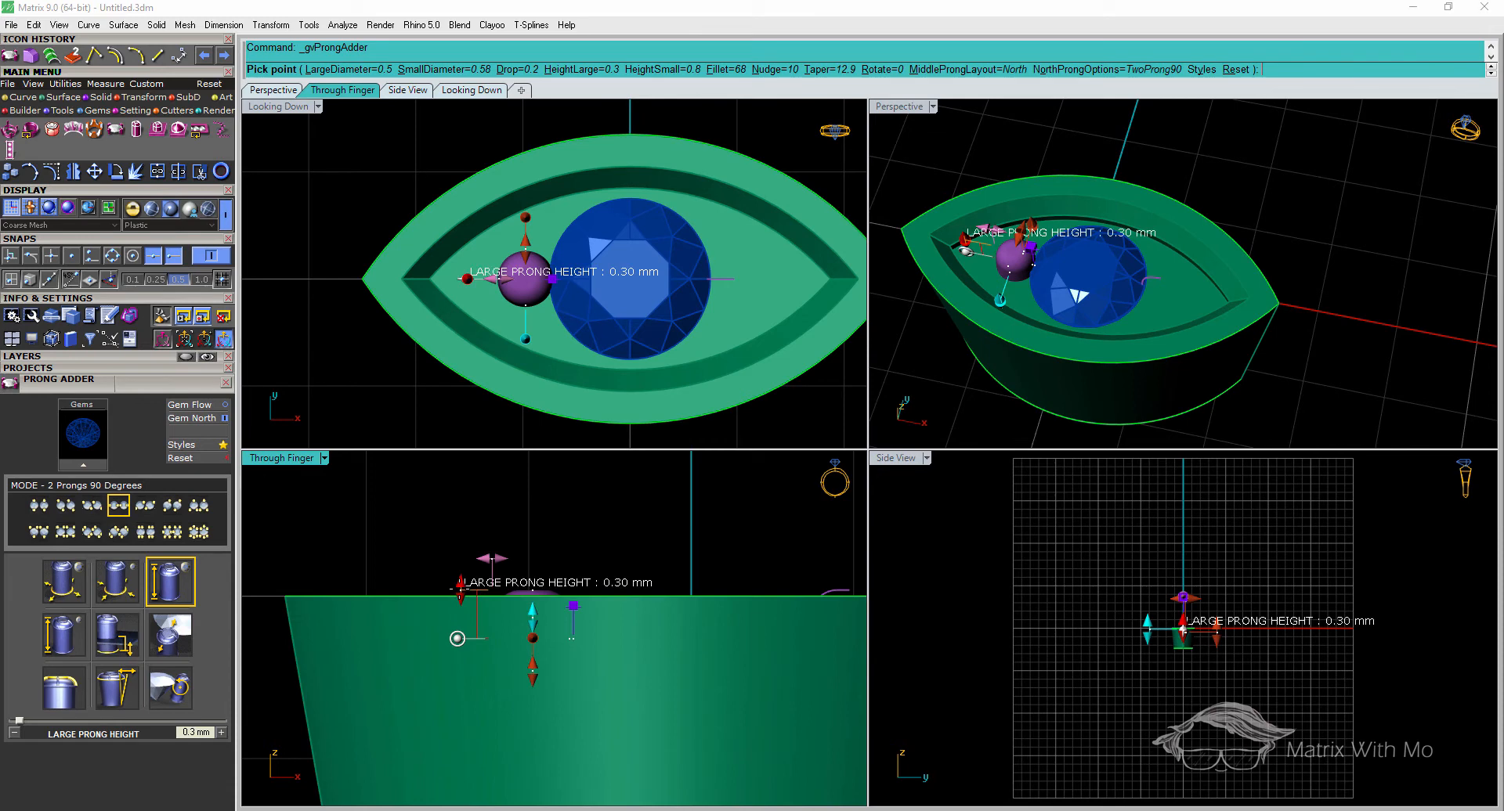
pyautogui.moveTo(461, 587); pyautogui.dragTo(460, 573)
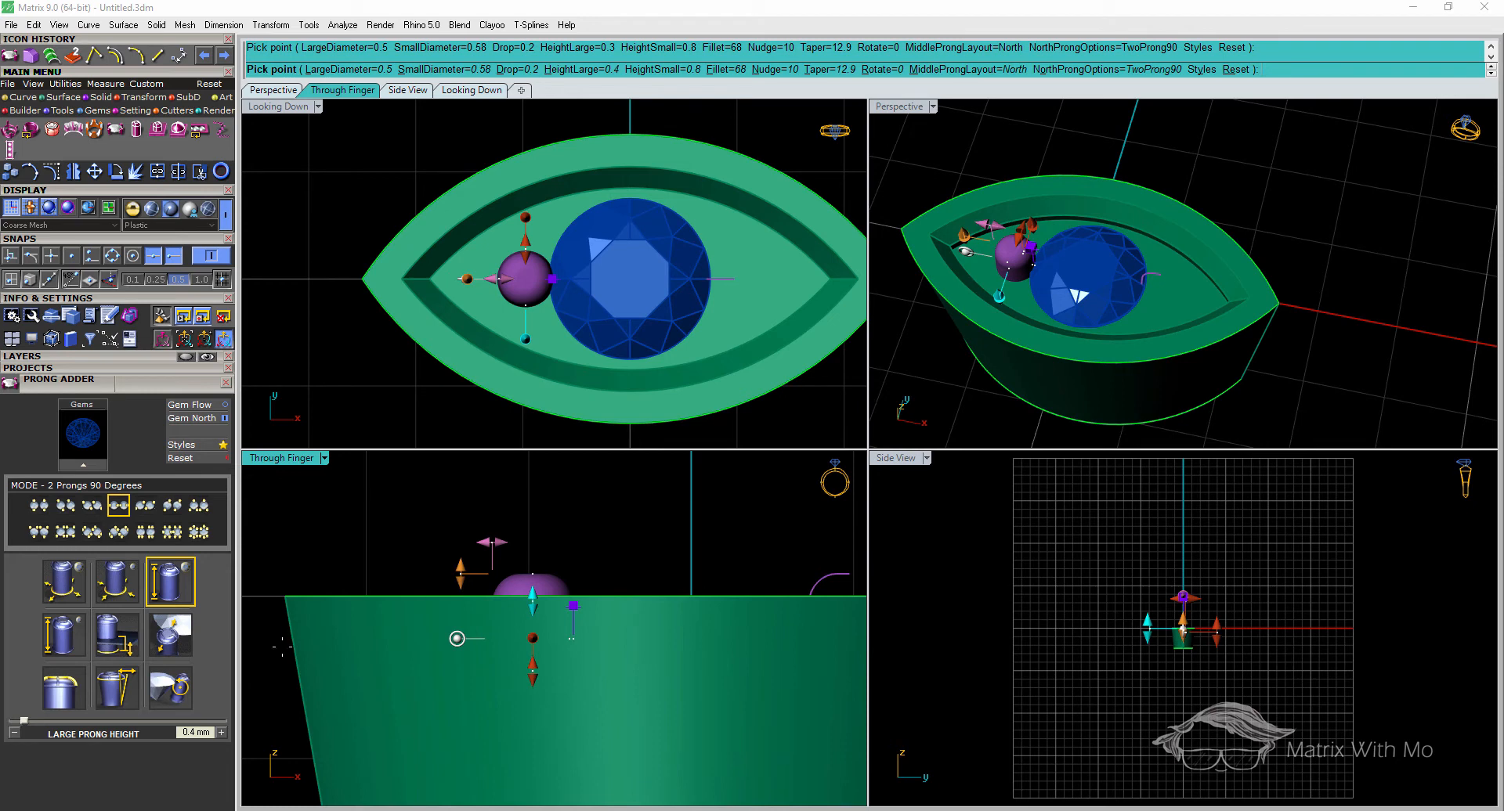
# Nudge the prongs in over the gem's edge by 35%, using a shaded display to judge the overlap
pyautogui.click(166, 639)
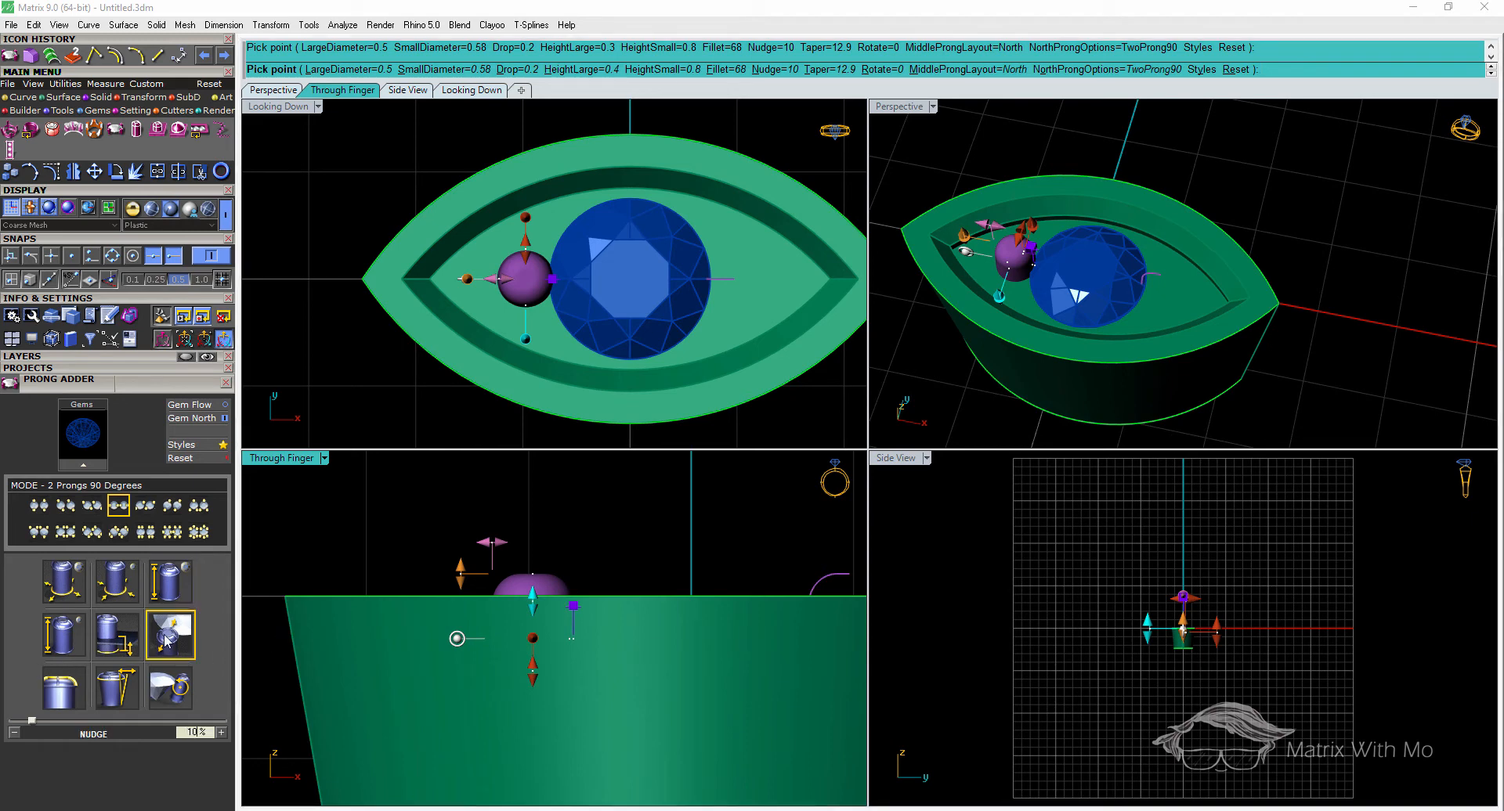
pyautogui.scroll(5, 538, 294)
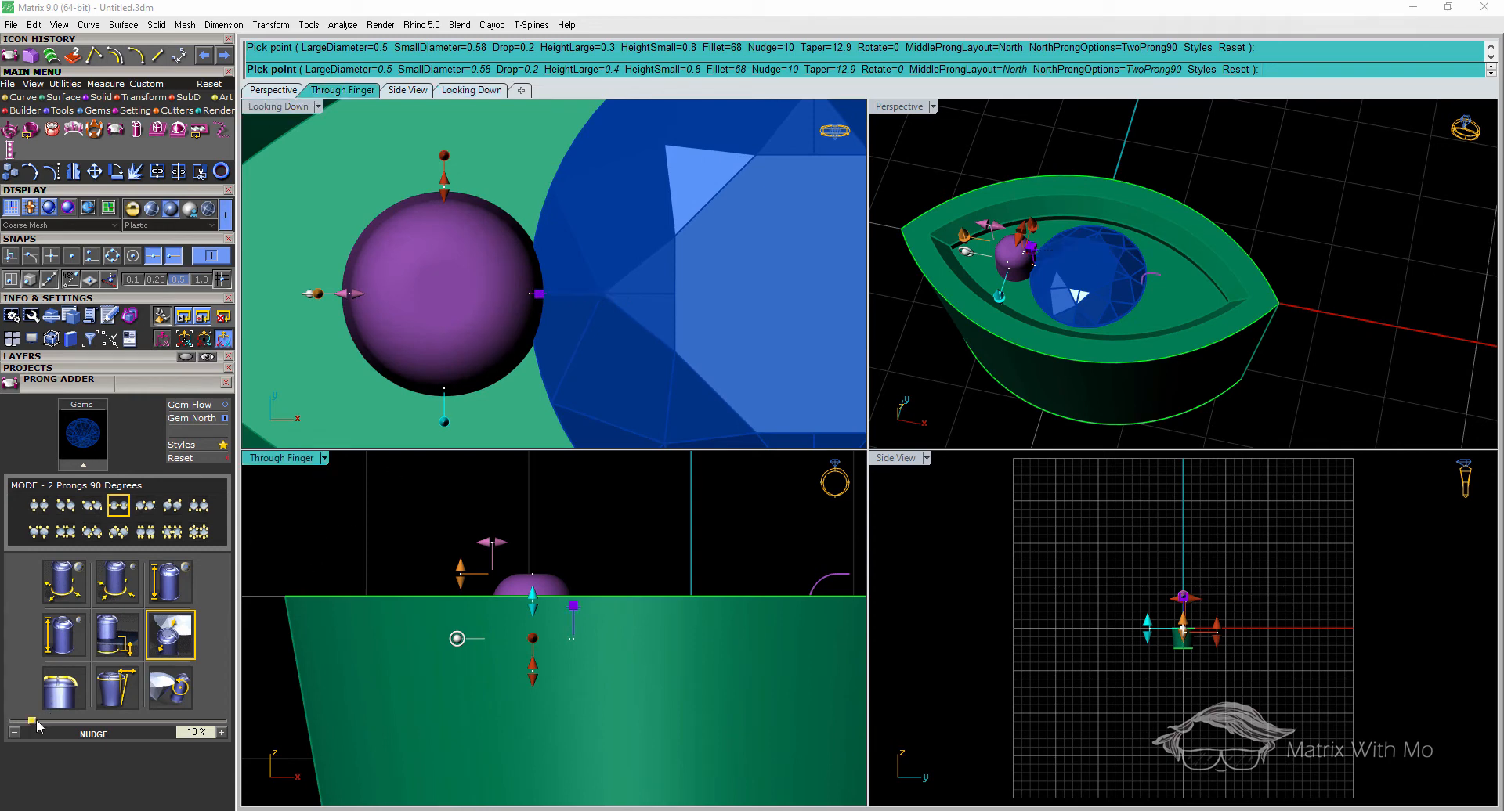
pyautogui.moveTo(34, 721); pyautogui.dragTo(35, 722)
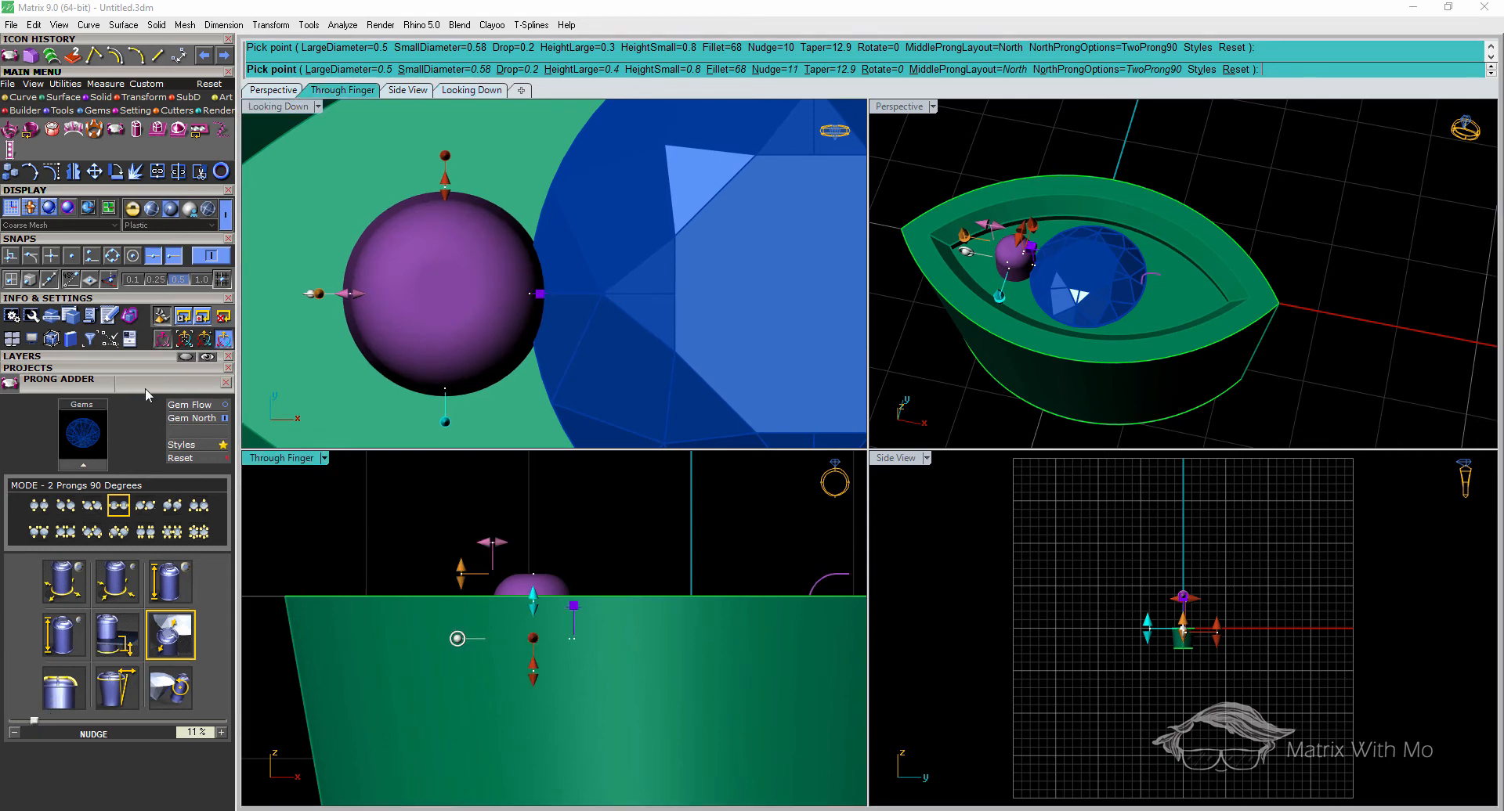
pyautogui.click(159, 209)
pyautogui.scroll(2, 570, 273)
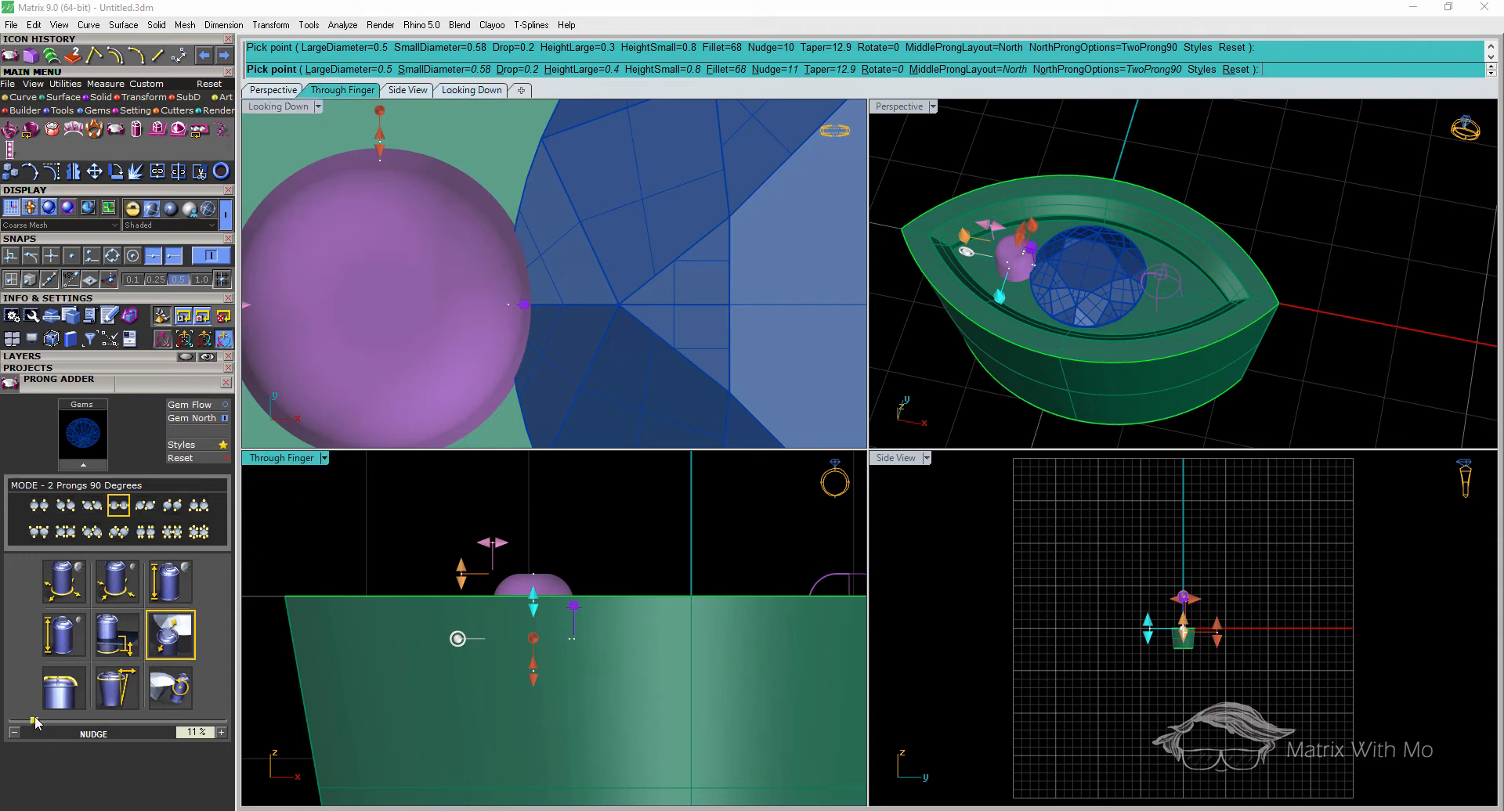
pyautogui.moveTo(34, 720); pyautogui.dragTo(87, 721)
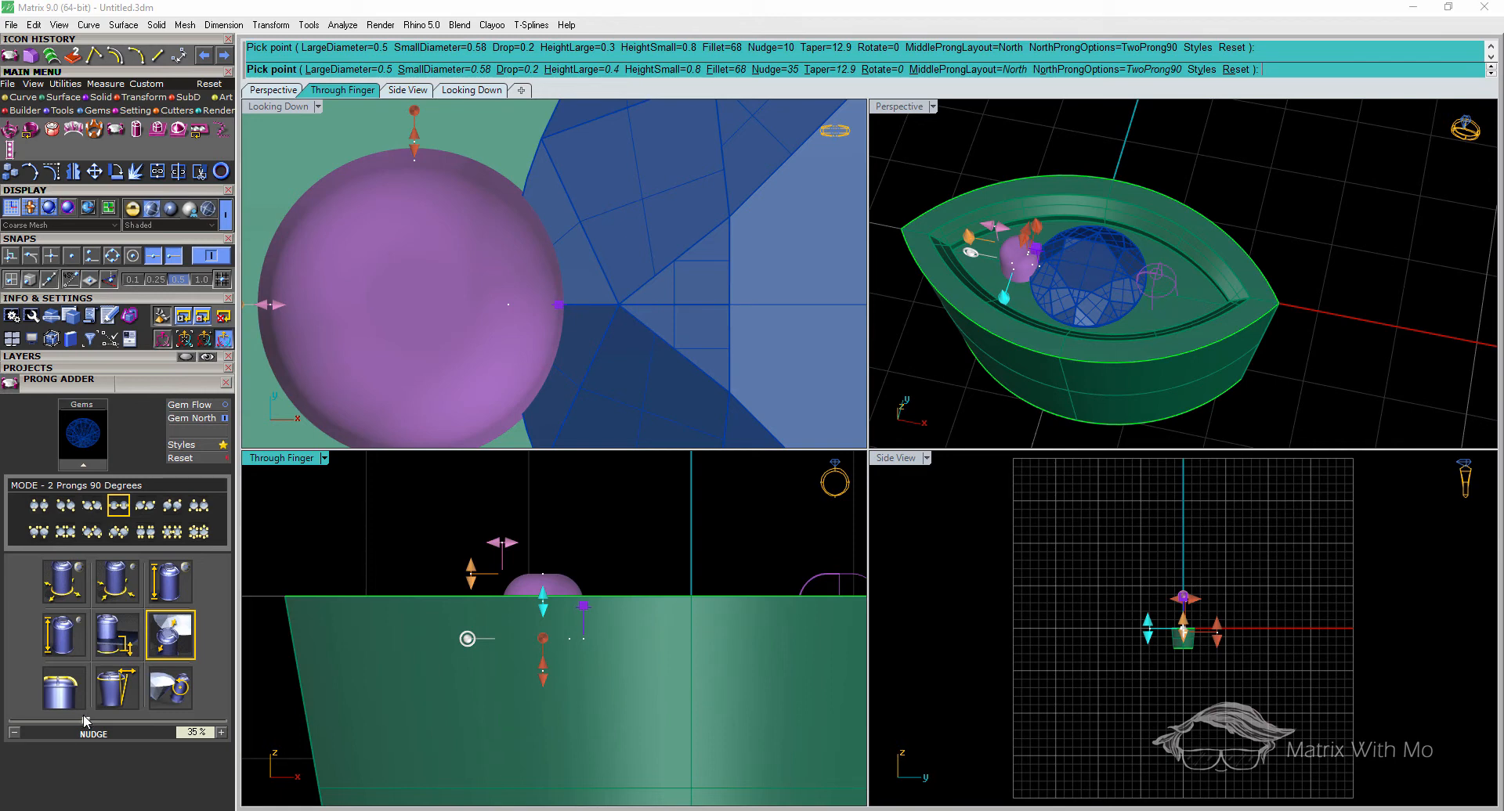
pyautogui.scroll(-5, 454, 311)
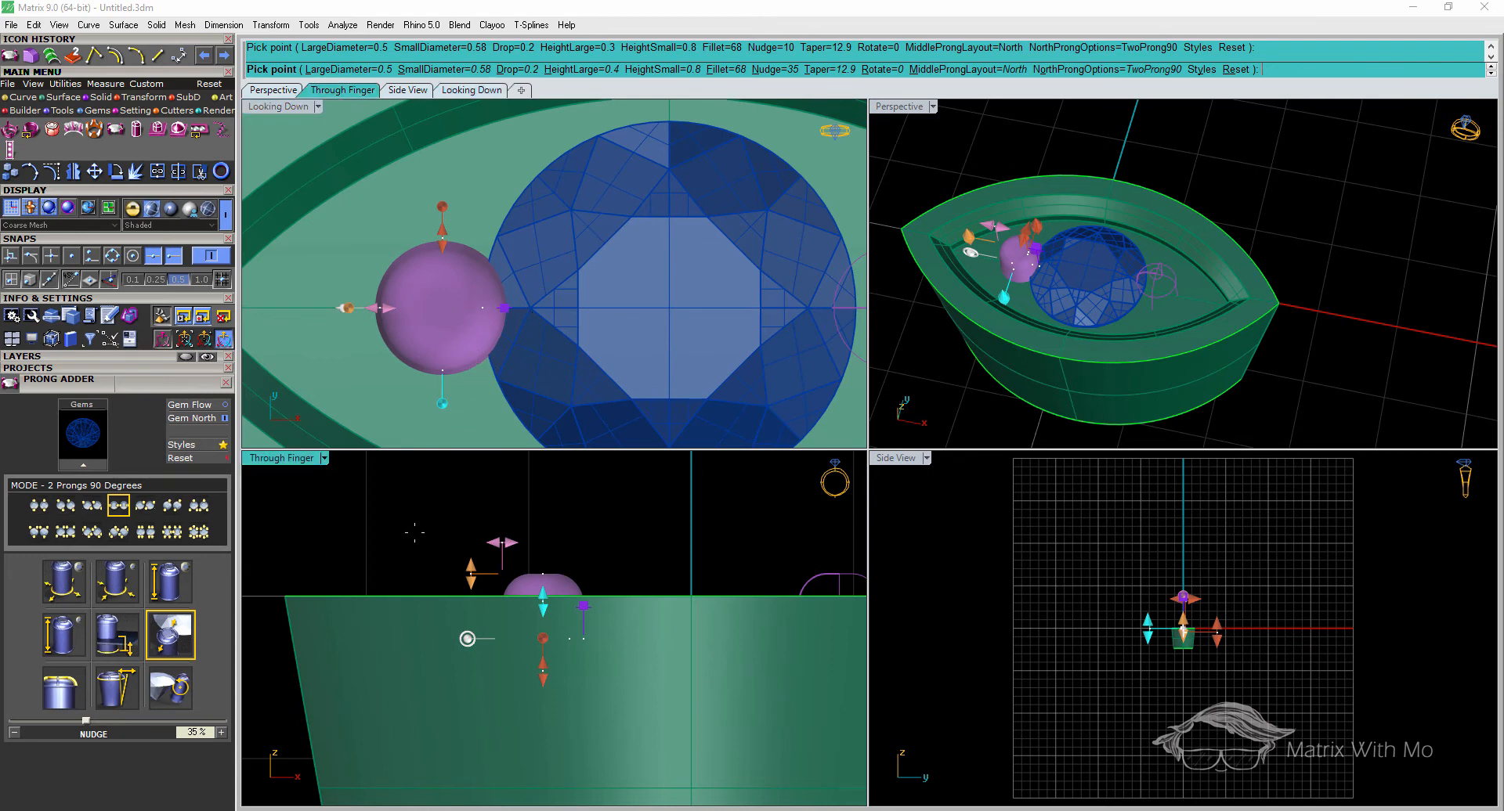
# Set the prong taper to 13% and create the two prongs beside the recessed gem
pyautogui.click(130, 647)
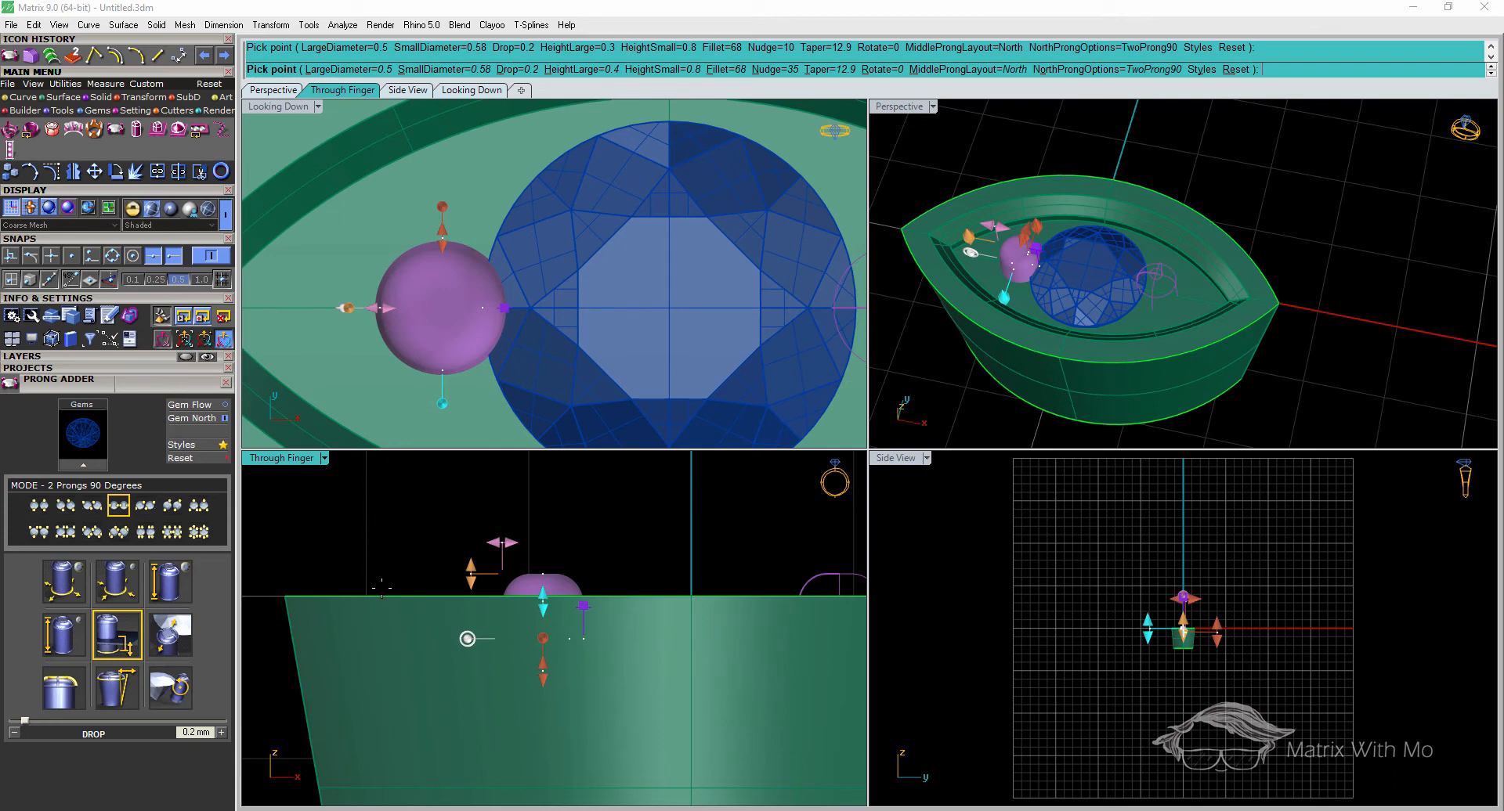
pyautogui.click(134, 686)
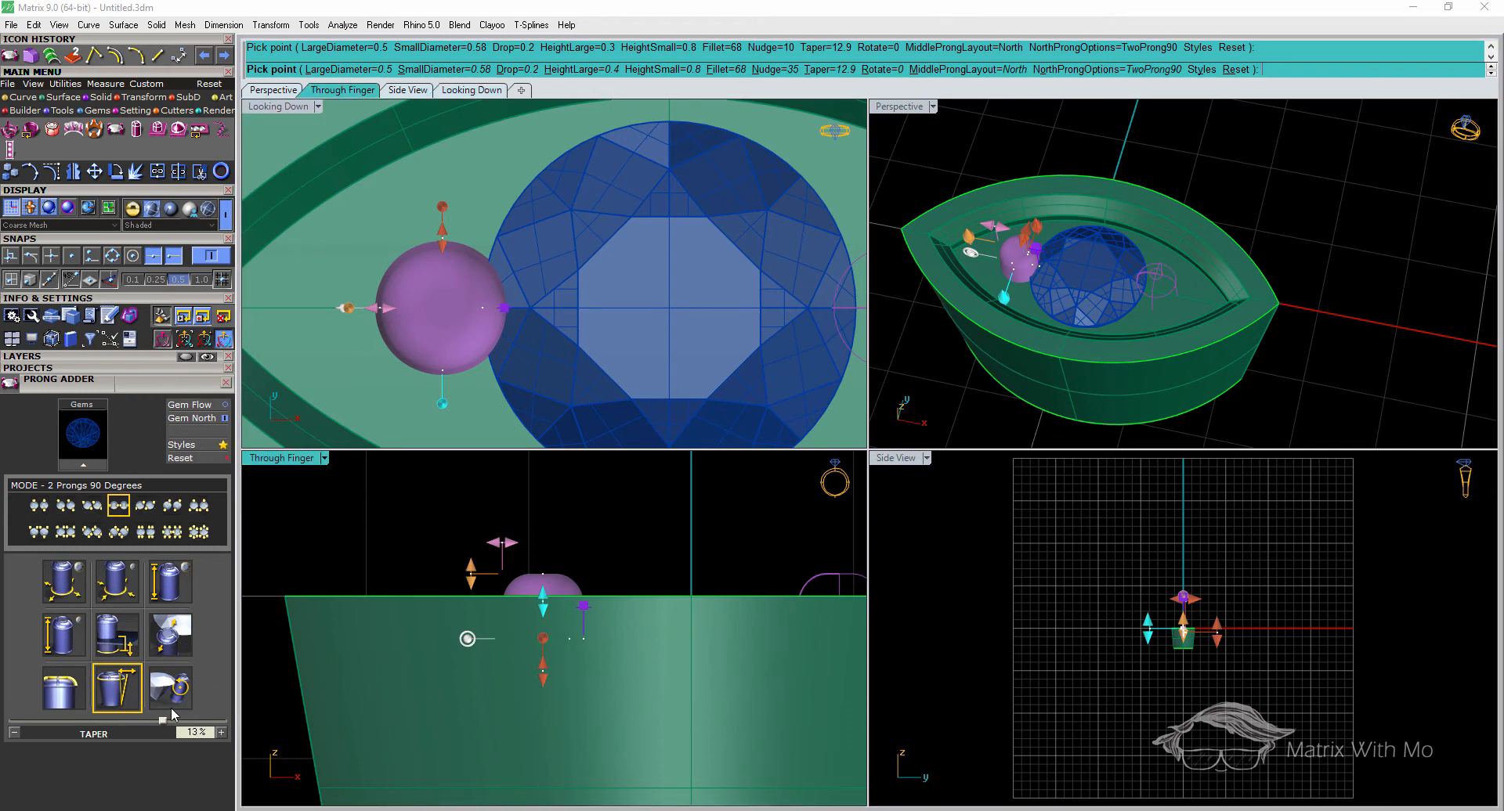
pyautogui.moveTo(170, 719); pyautogui.dragTo(165, 722)
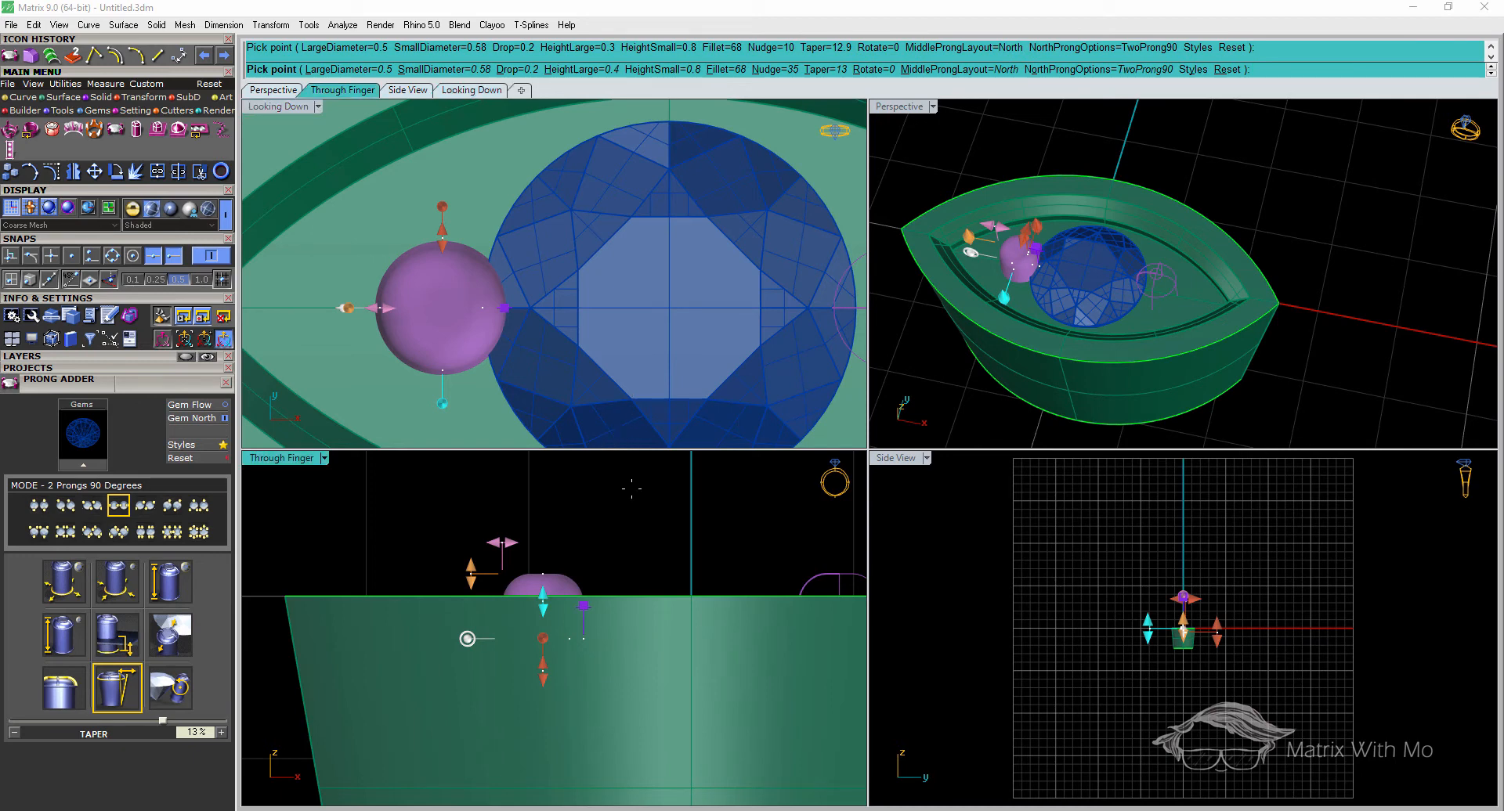
pyautogui.rightClick(613, 534)
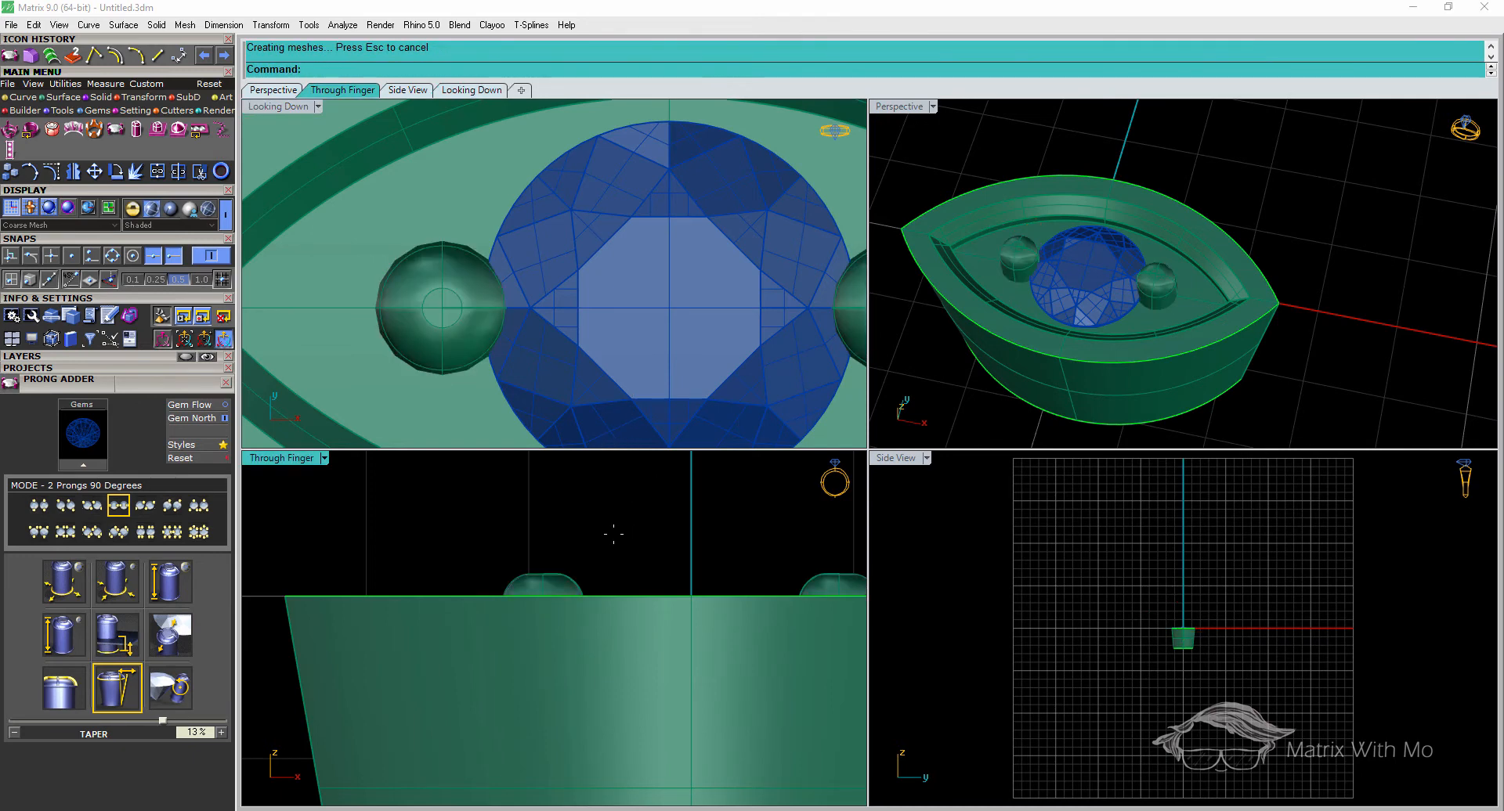
# Turn on the Heads and Finger layers to show the bezels and the finger rail around the marquise setting
pyautogui.scroll(-3, 608, 537)
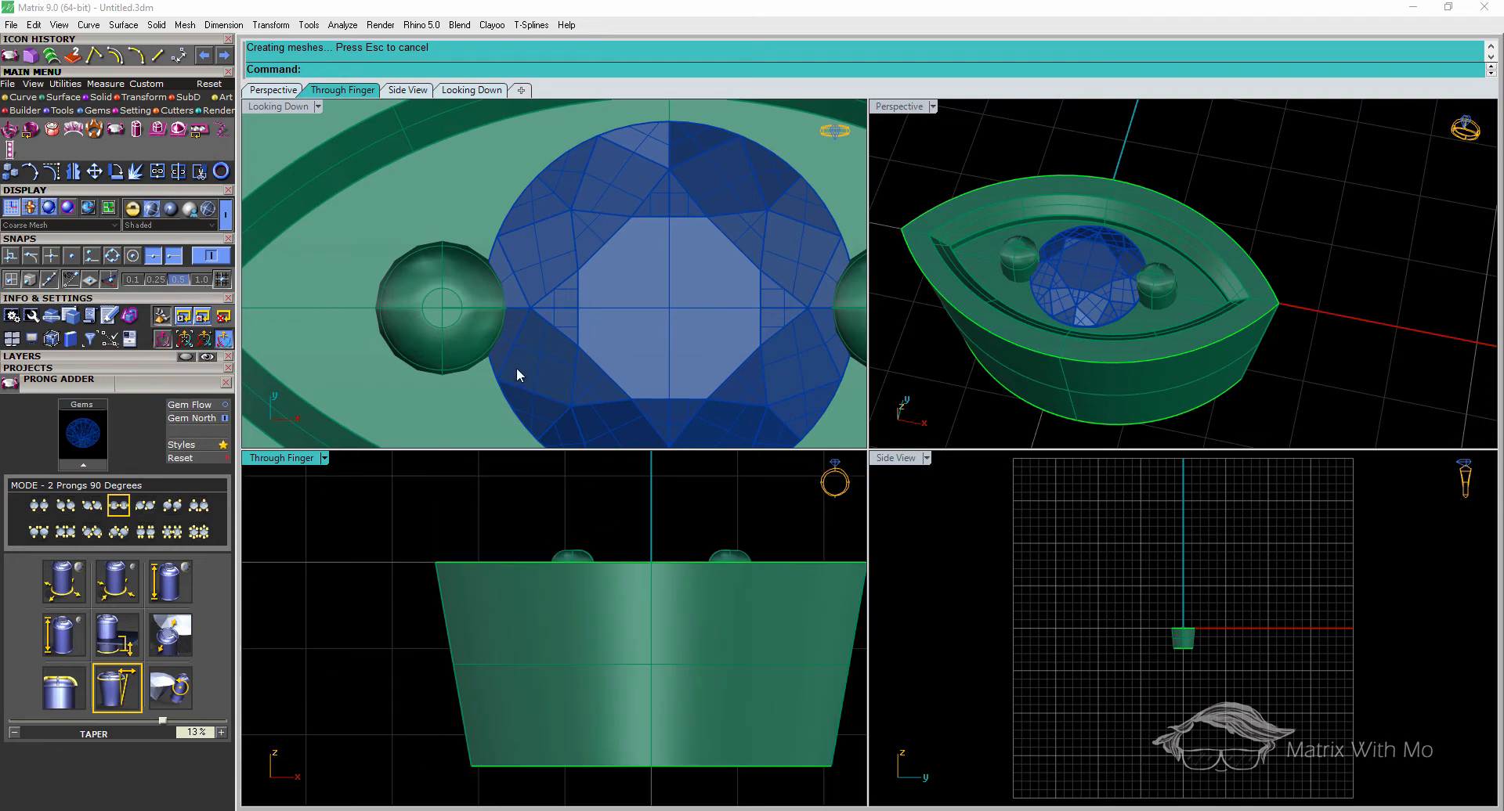
pyautogui.scroll(-5, 516, 368)
pyautogui.moveTo(1053, 362); pyautogui.dragTo(1085, 279, button='right')
pyautogui.scroll(-3, 504, 594)
pyautogui.scroll(-3, 495, 603)
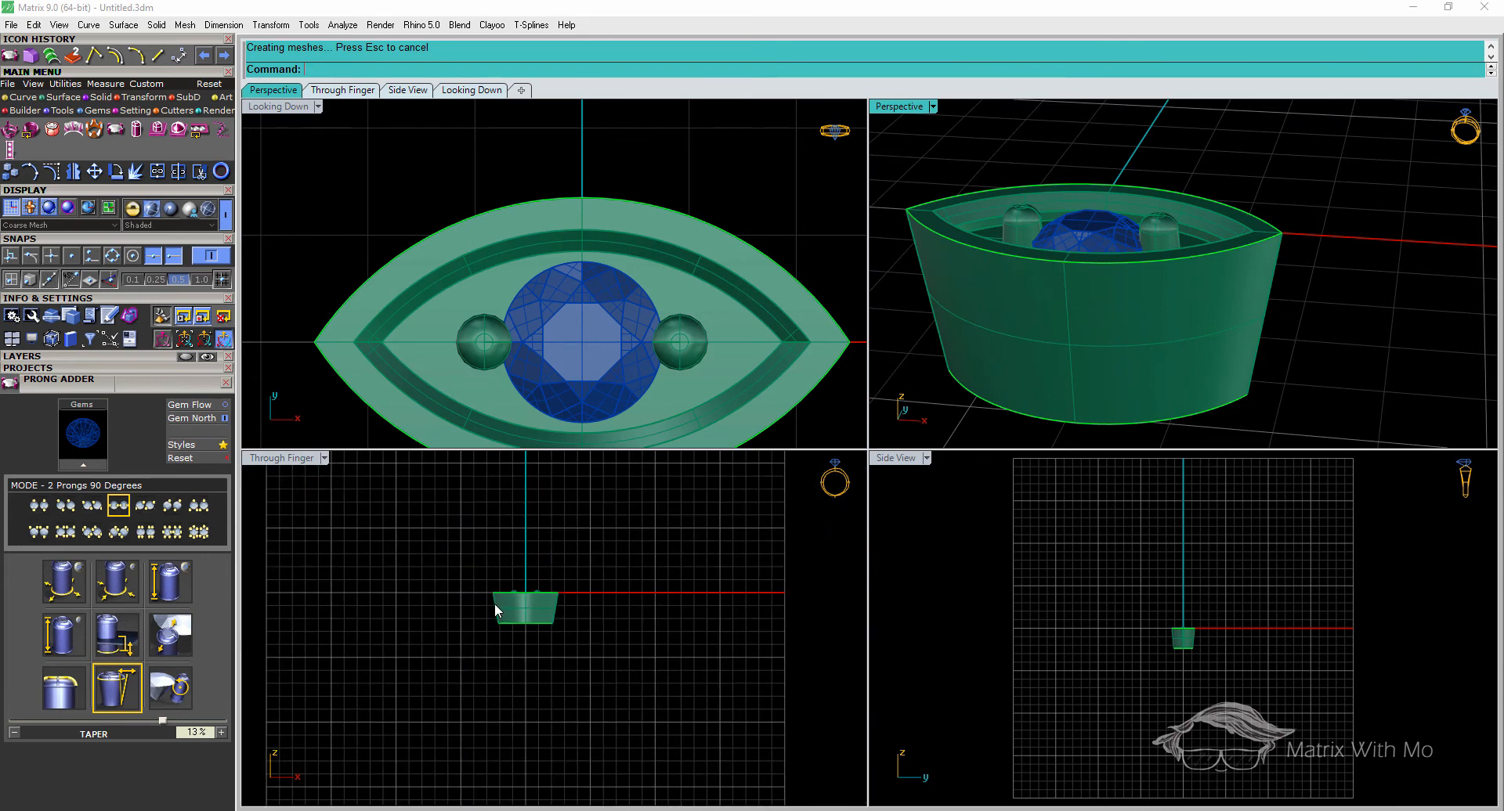
pyautogui.scroll(-2, 495, 603)
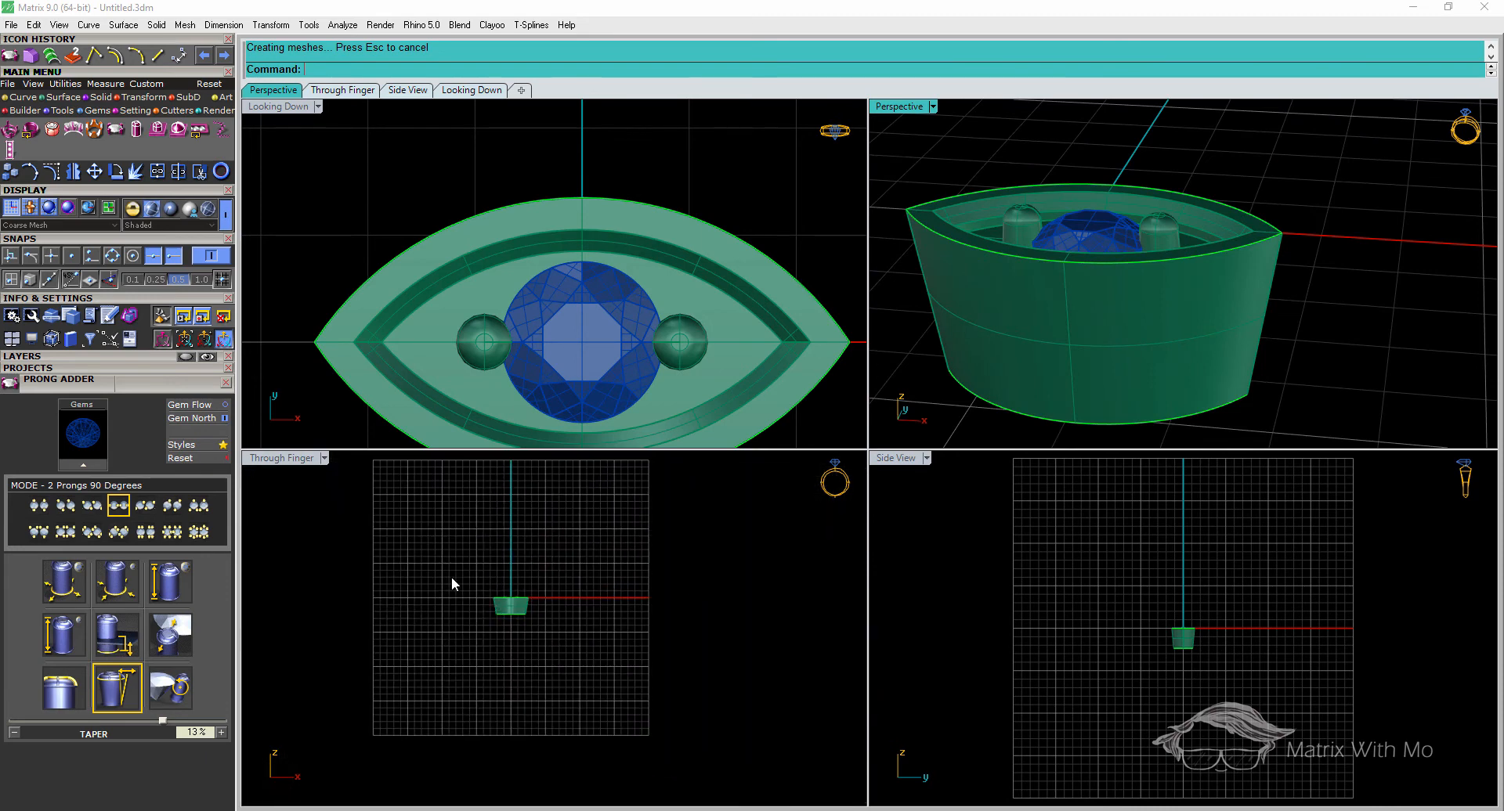
pyautogui.scroll(-1, 295, 517)
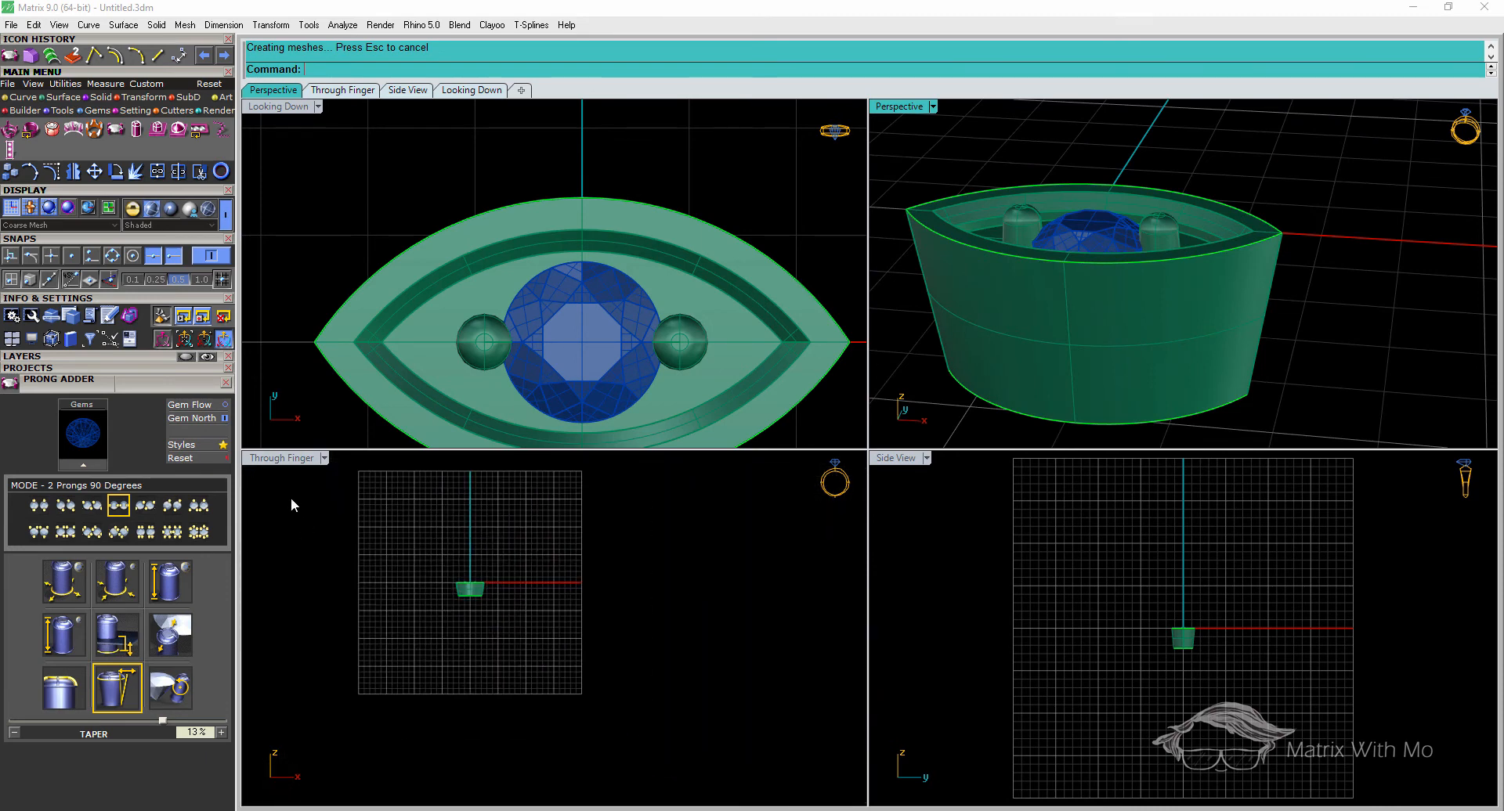
pyautogui.click(102, 369)
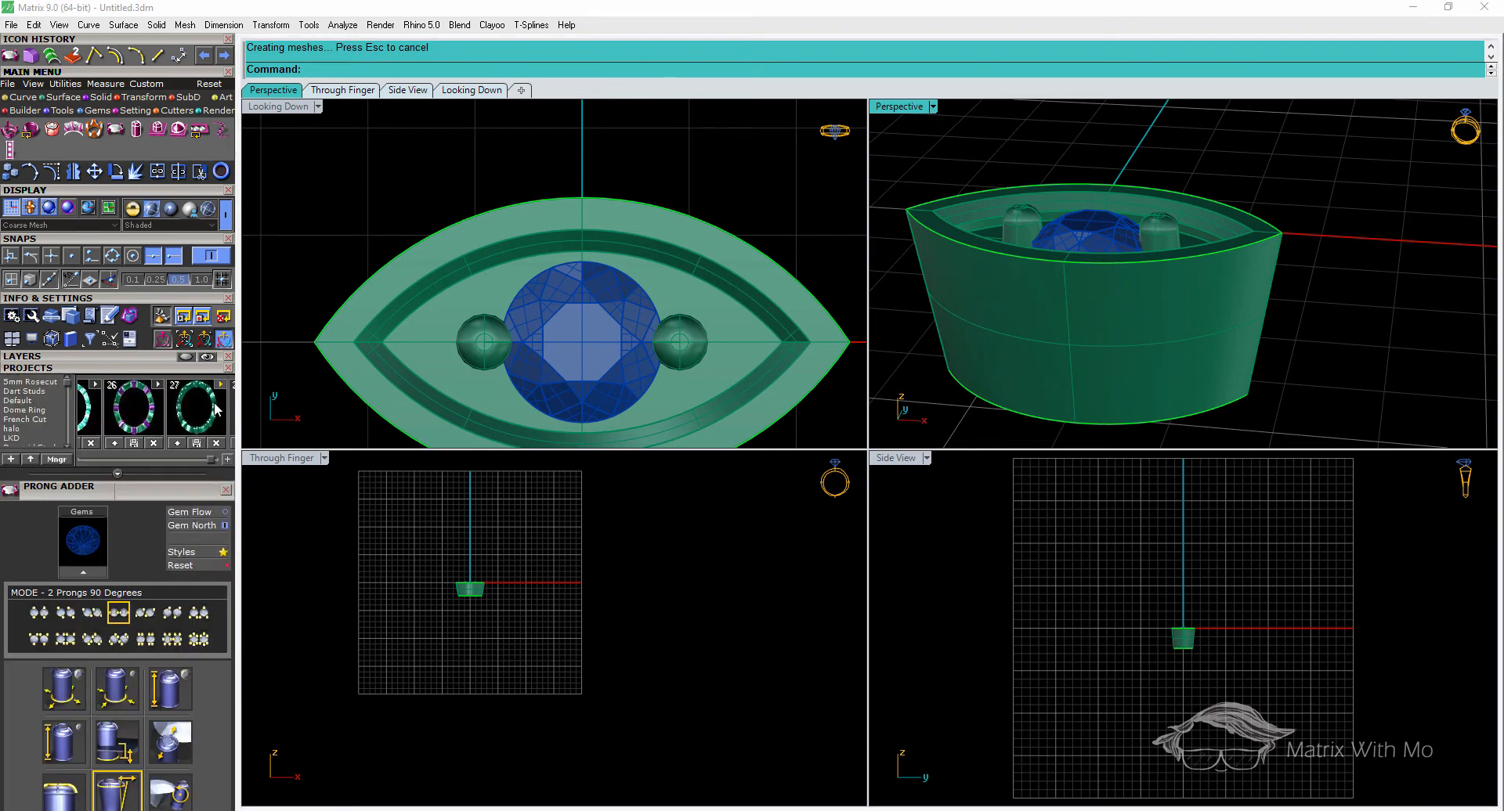
pyautogui.click(85, 359)
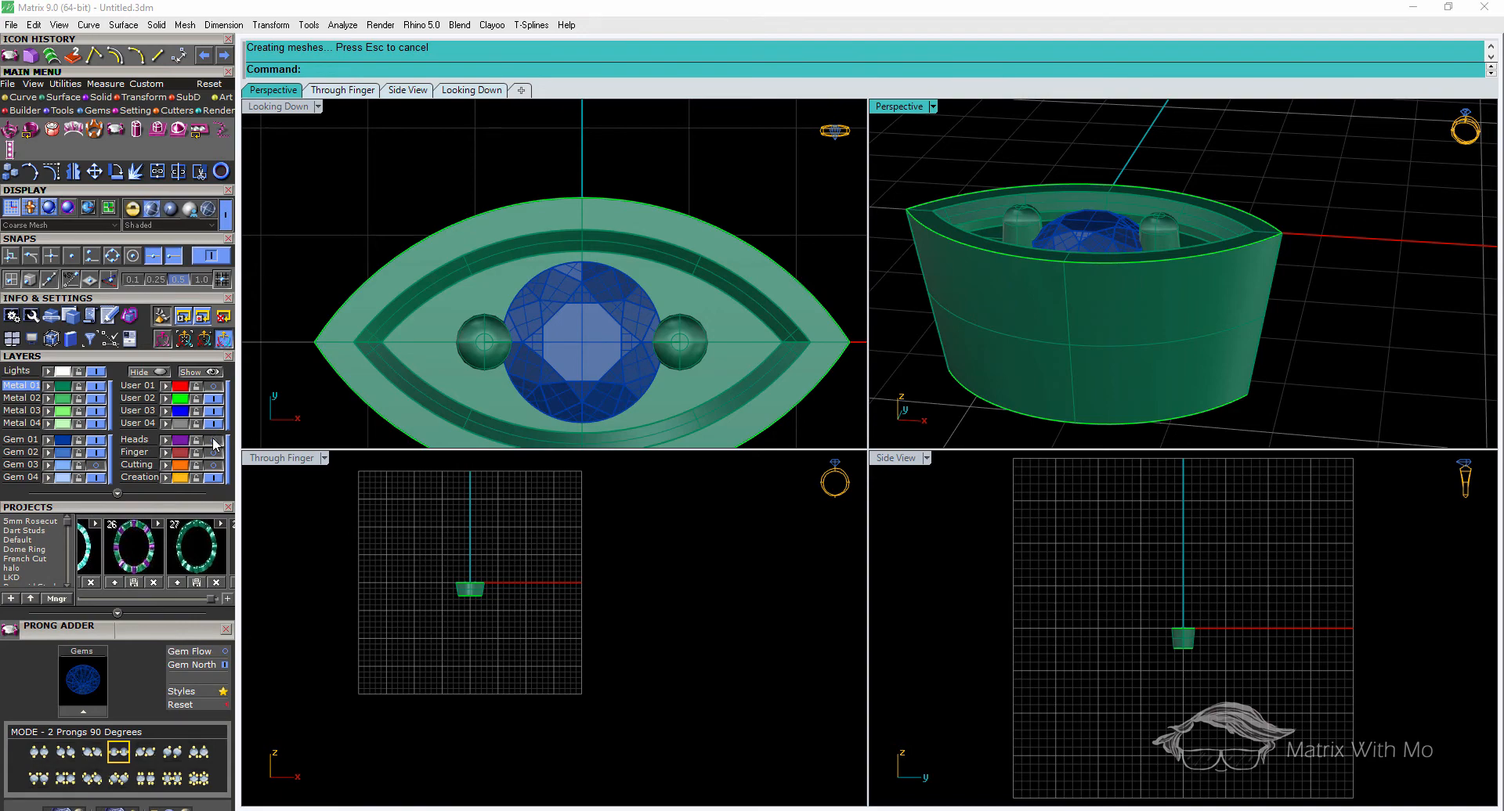
pyautogui.click(213, 440)
pyautogui.click(215, 452)
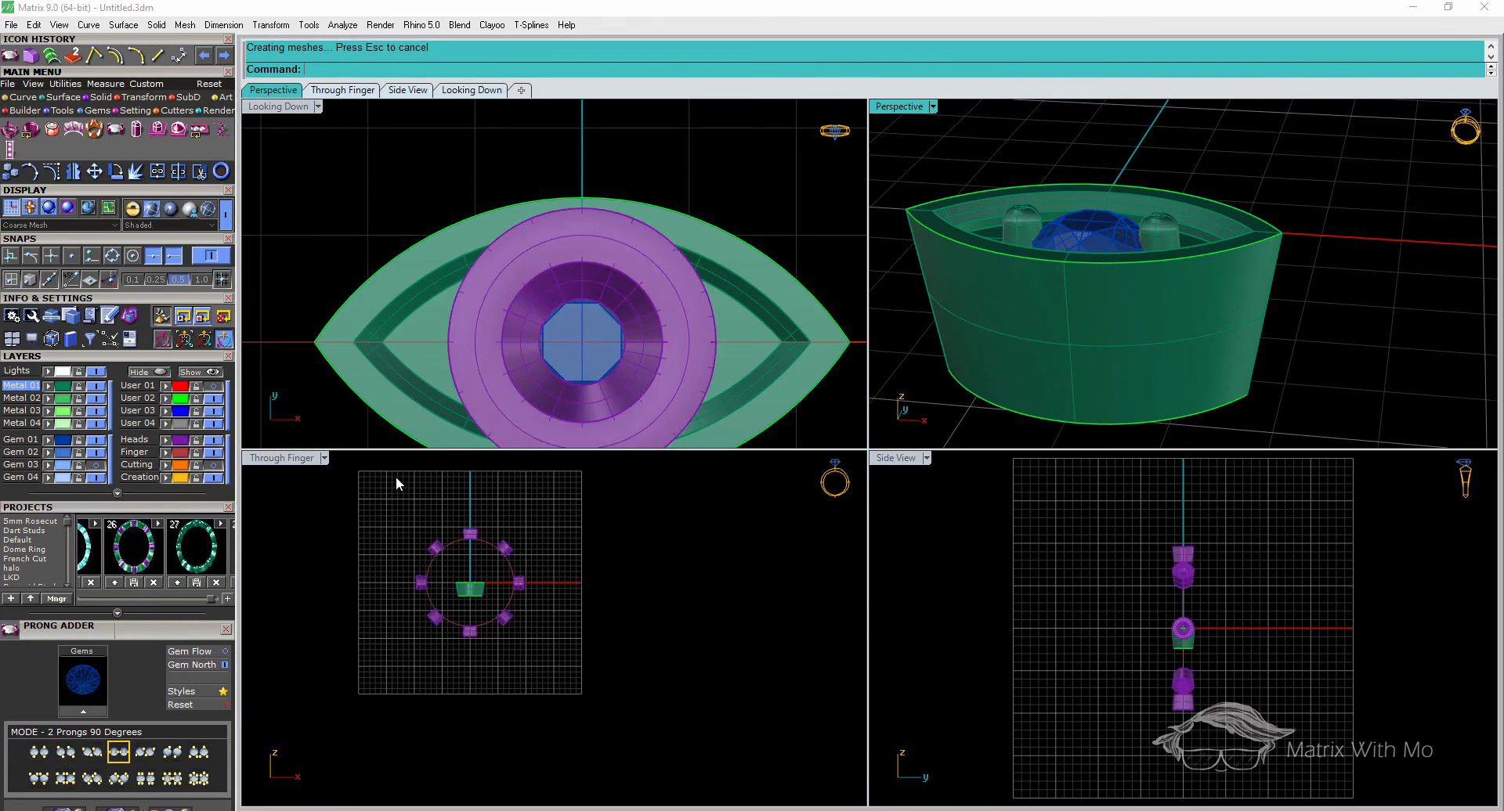
# Hide the Heads layer so only the diamonds, the finger rail and the marquise setting are shown
pyautogui.scroll(5, 476, 537)
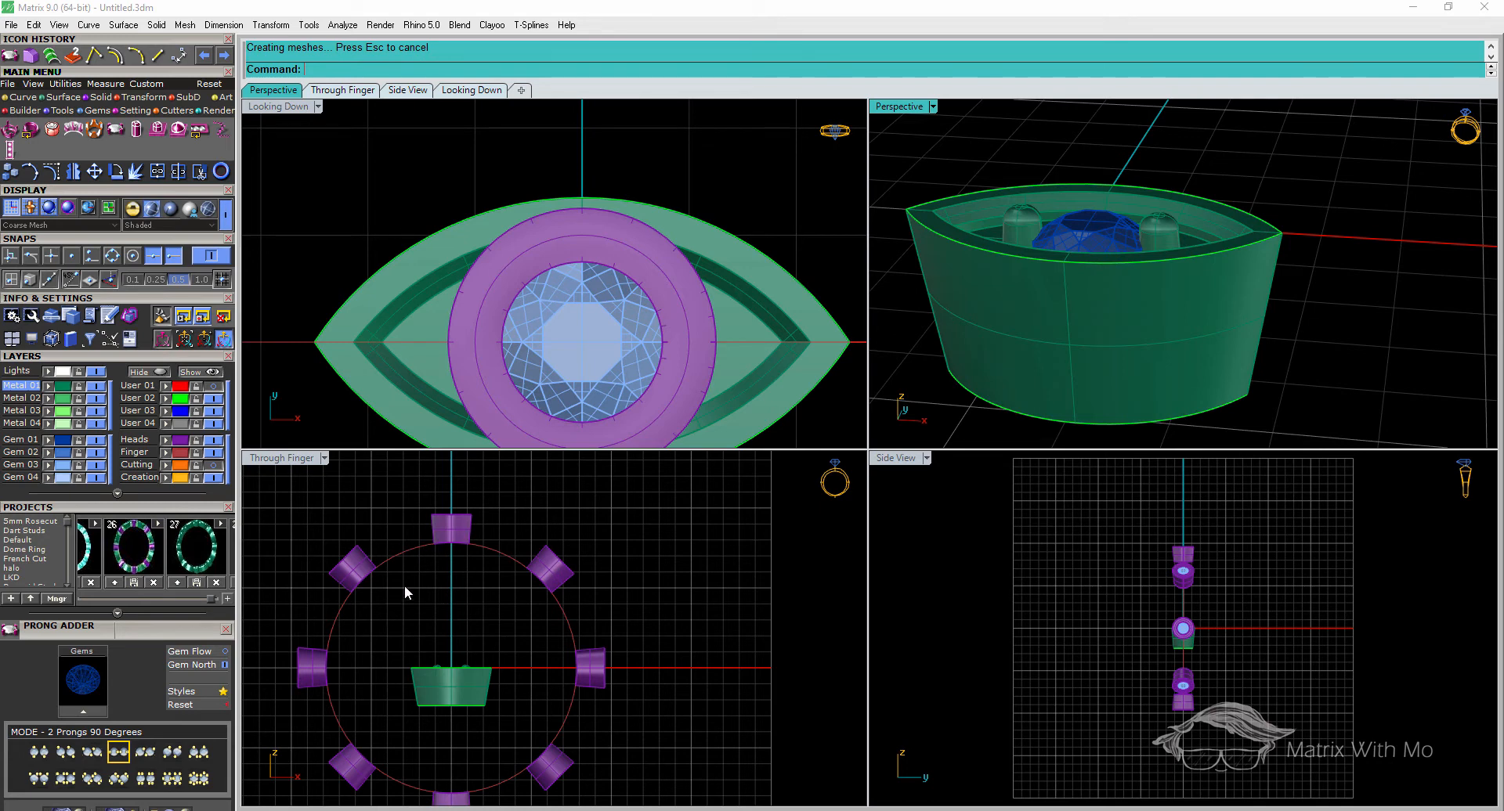
pyautogui.scroll(2, 429, 528)
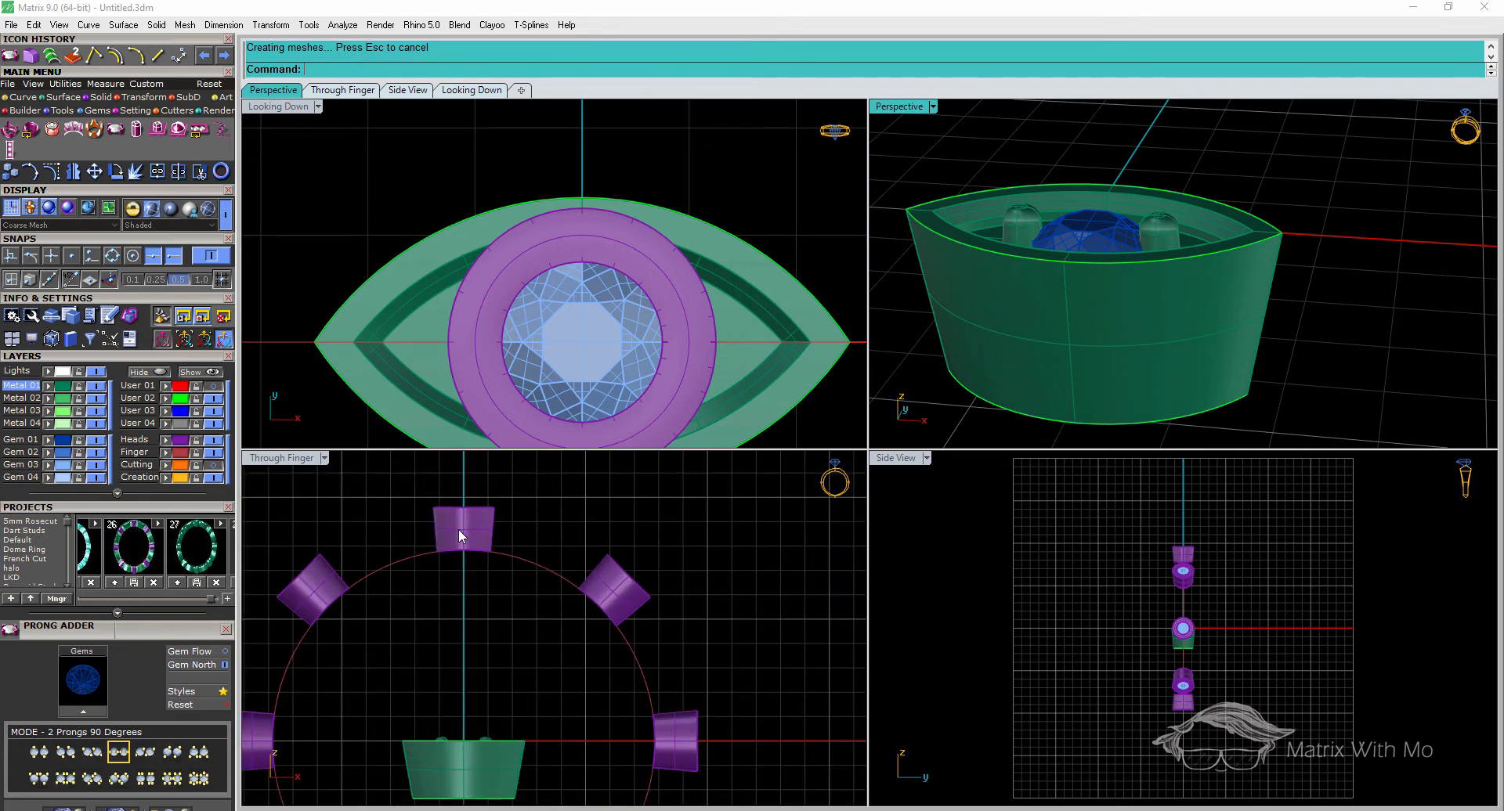
pyautogui.click(213, 441)
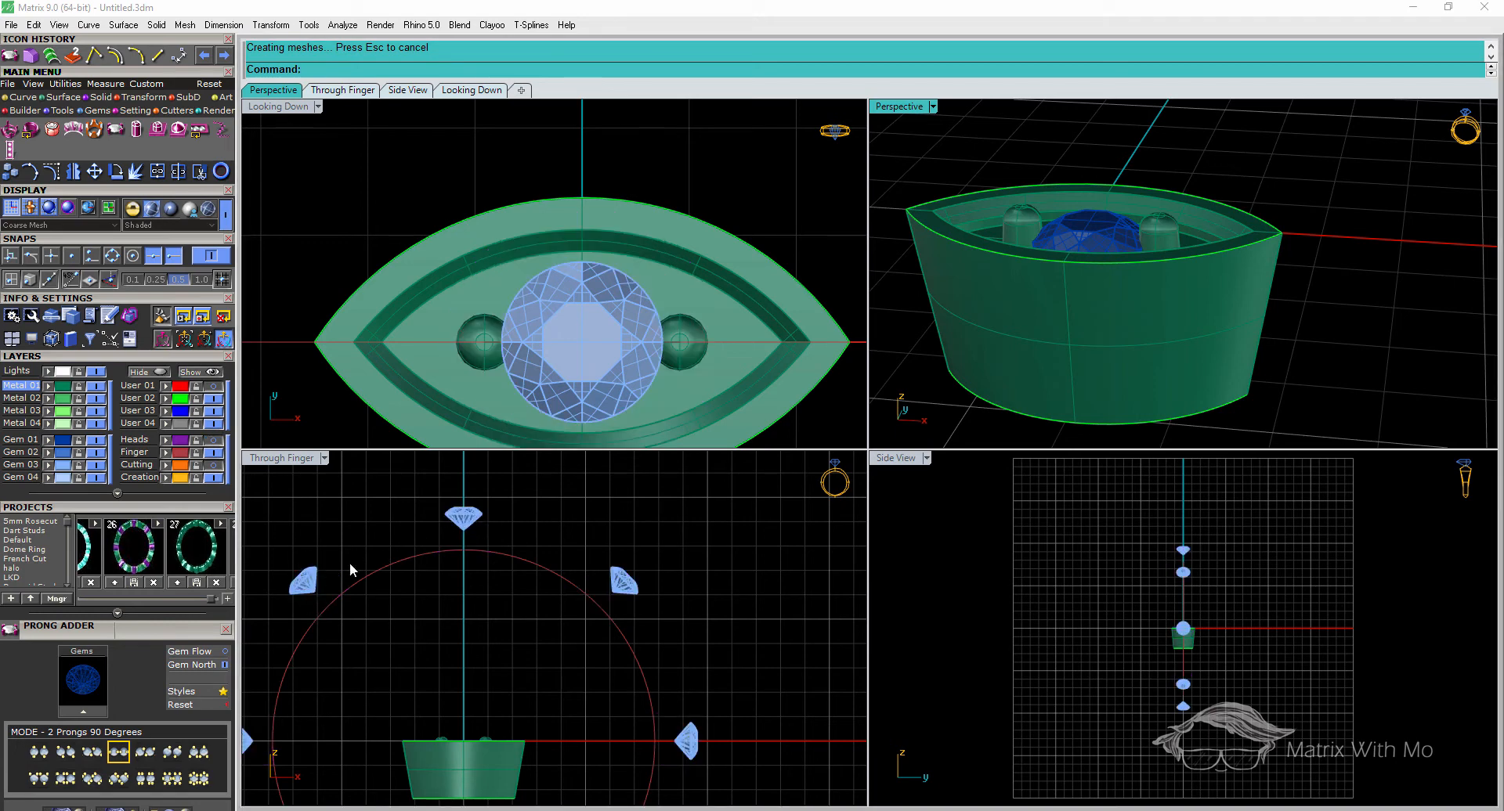
# Delete the three diamonds along the left side of the ring, undoing any accidental shift of the finger rail
pyautogui.scroll(-3, 467, 523)
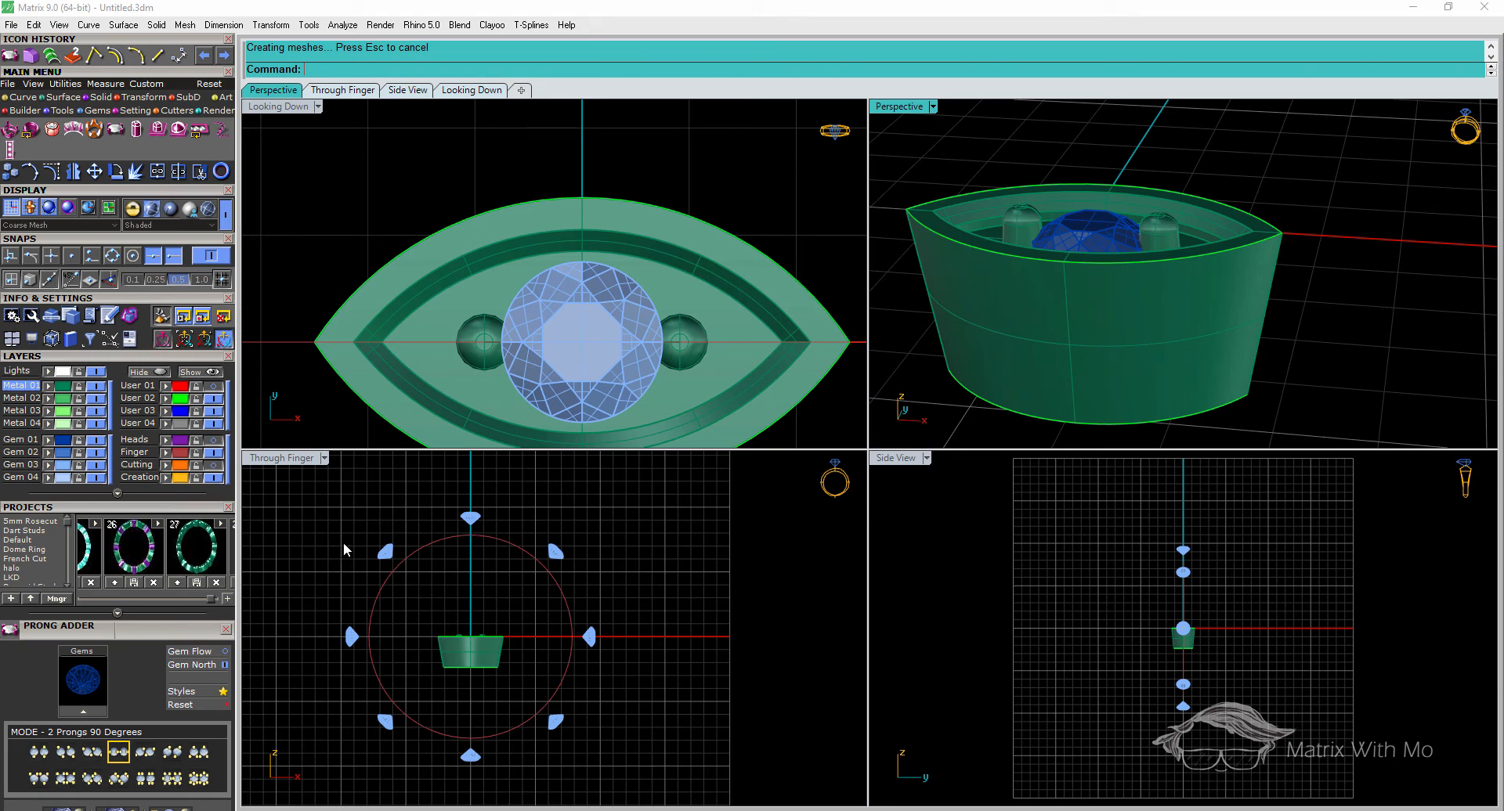
pyautogui.moveTo(343, 542); pyautogui.dragTo(403, 566)
pyautogui.press('Delete')
pyautogui.moveTo(337, 603); pyautogui.dragTo(510, 776)
pyautogui.press('Delete')
pyautogui.press('Delete')
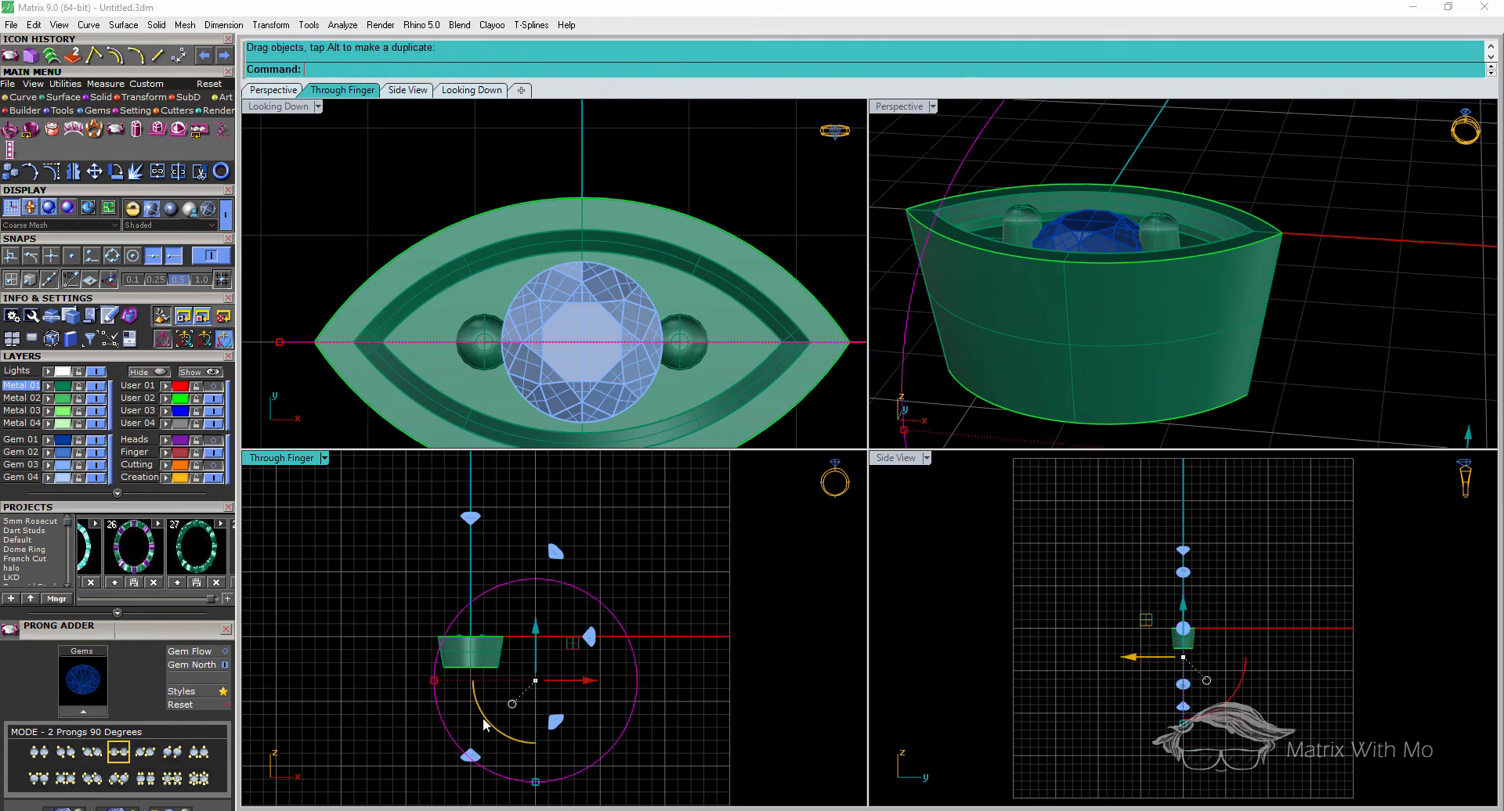
pyautogui.hotkey('ctrl', 'z')
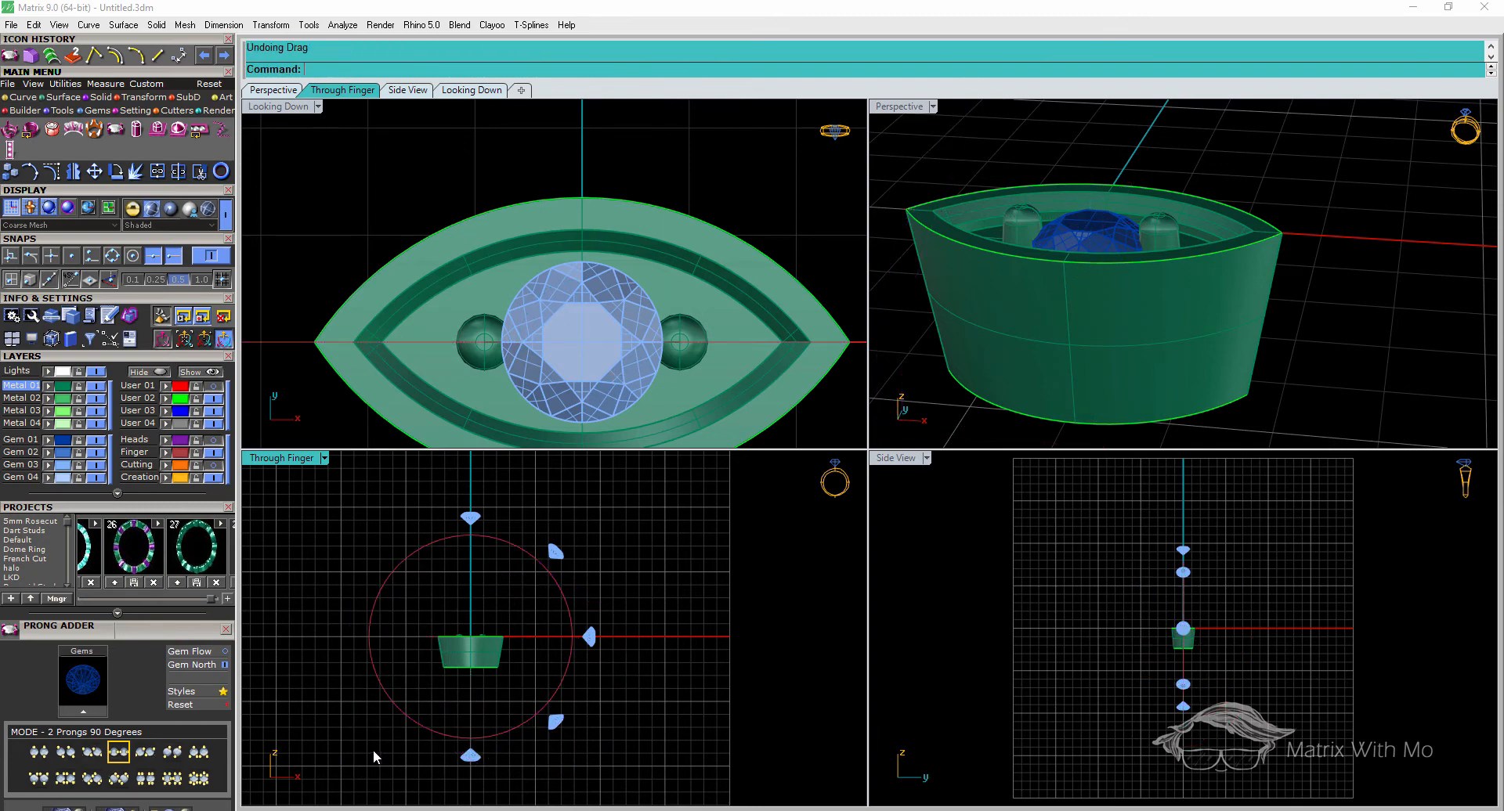
# Delete the remaining diamonds at the bottom and right of the finger rail, keeping only the top one
pyautogui.click(469, 758)
pyautogui.press('Delete')
pyautogui.click(557, 721)
pyautogui.press('Delete')
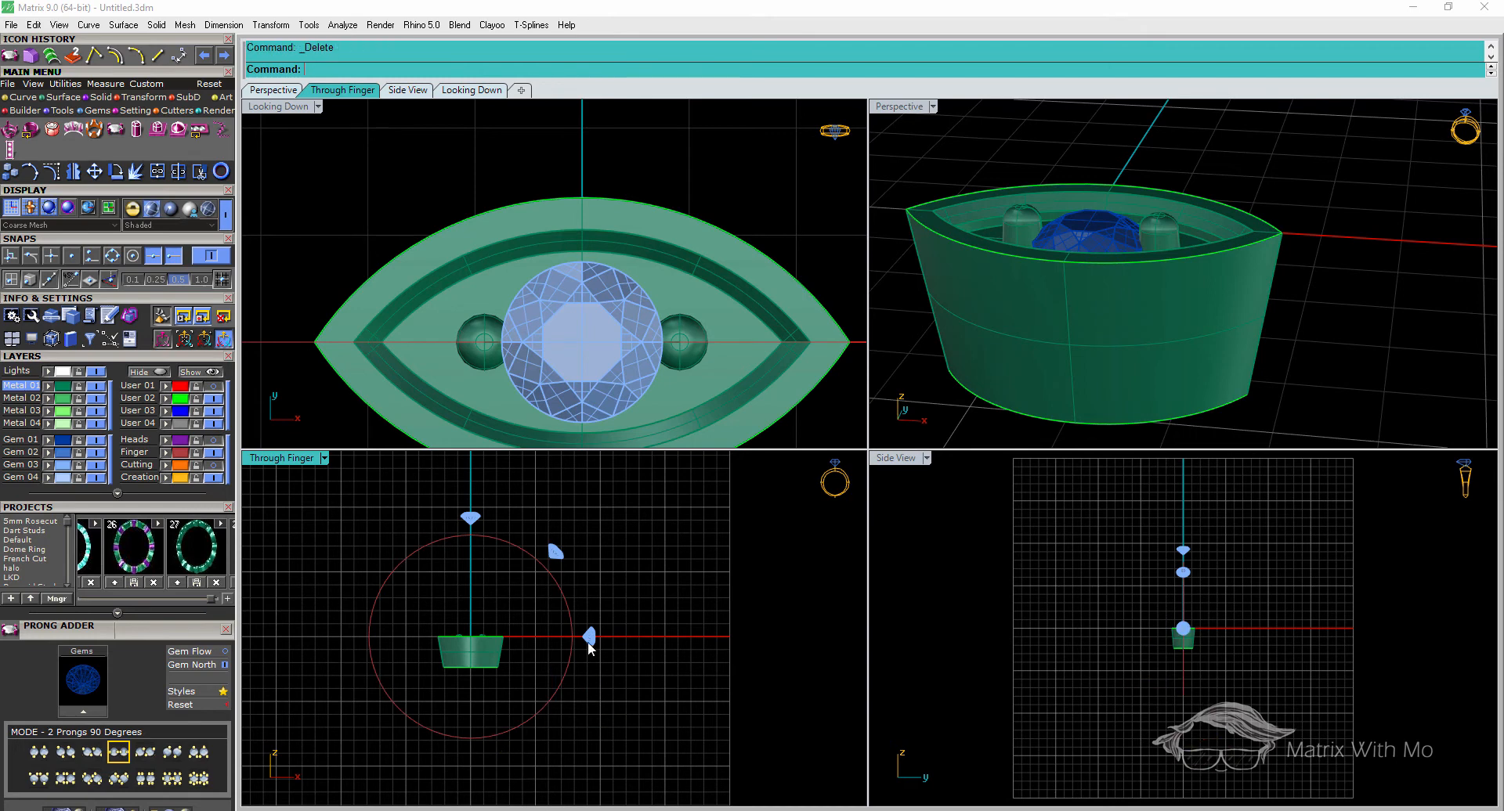
pyautogui.click(589, 638)
pyautogui.press('Delete')
pyautogui.click(556, 553)
pyautogui.press('Delete')
# Polar-array the top diamond around 0,0,0 with 16 items over 360 degrees in the Through Finger view
pyautogui.click(469, 518)
pyautogui.moveTo(366, 538); pyautogui.dragTo(431, 549, button='right')
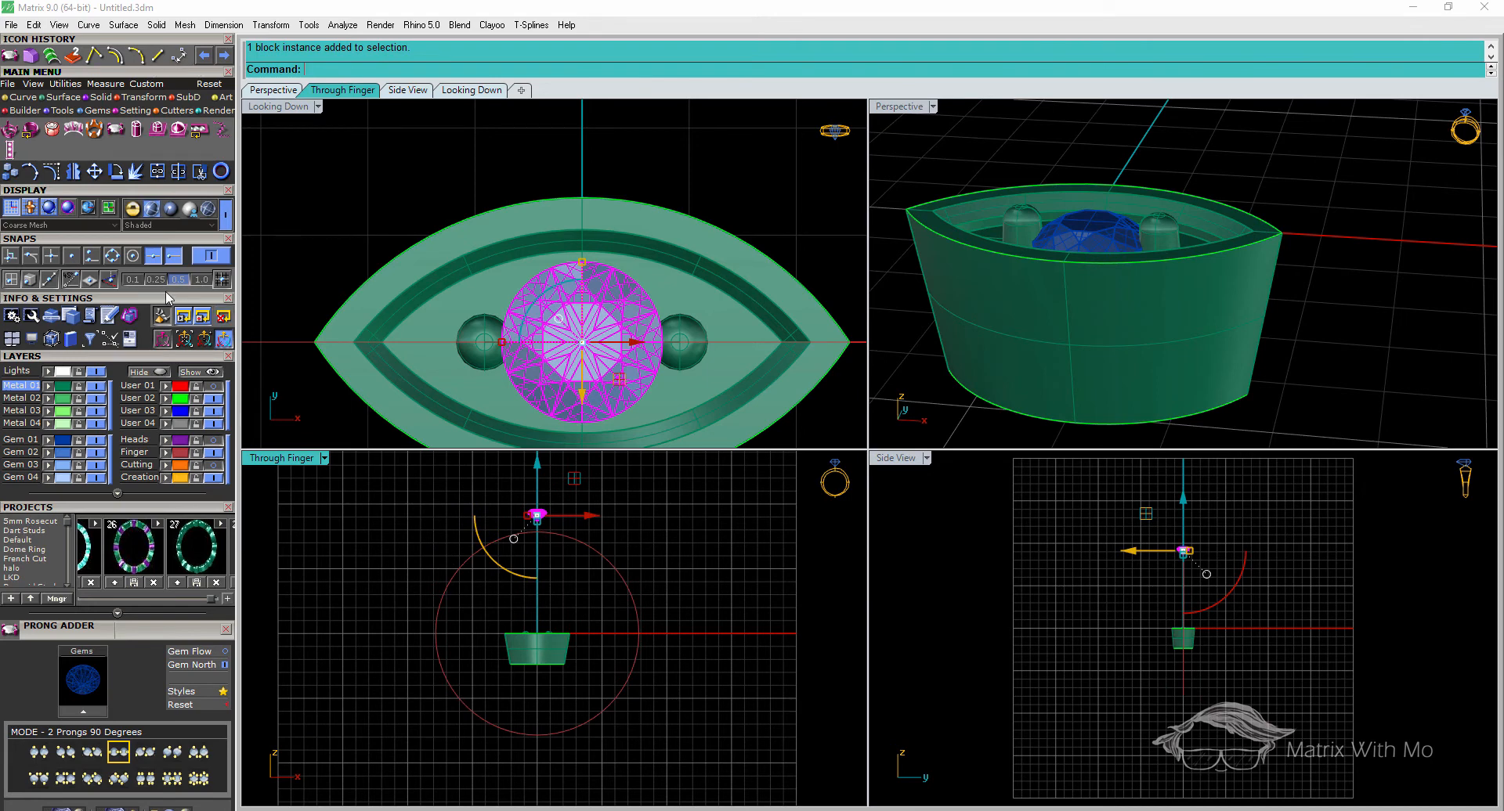
pyautogui.click(145, 97)
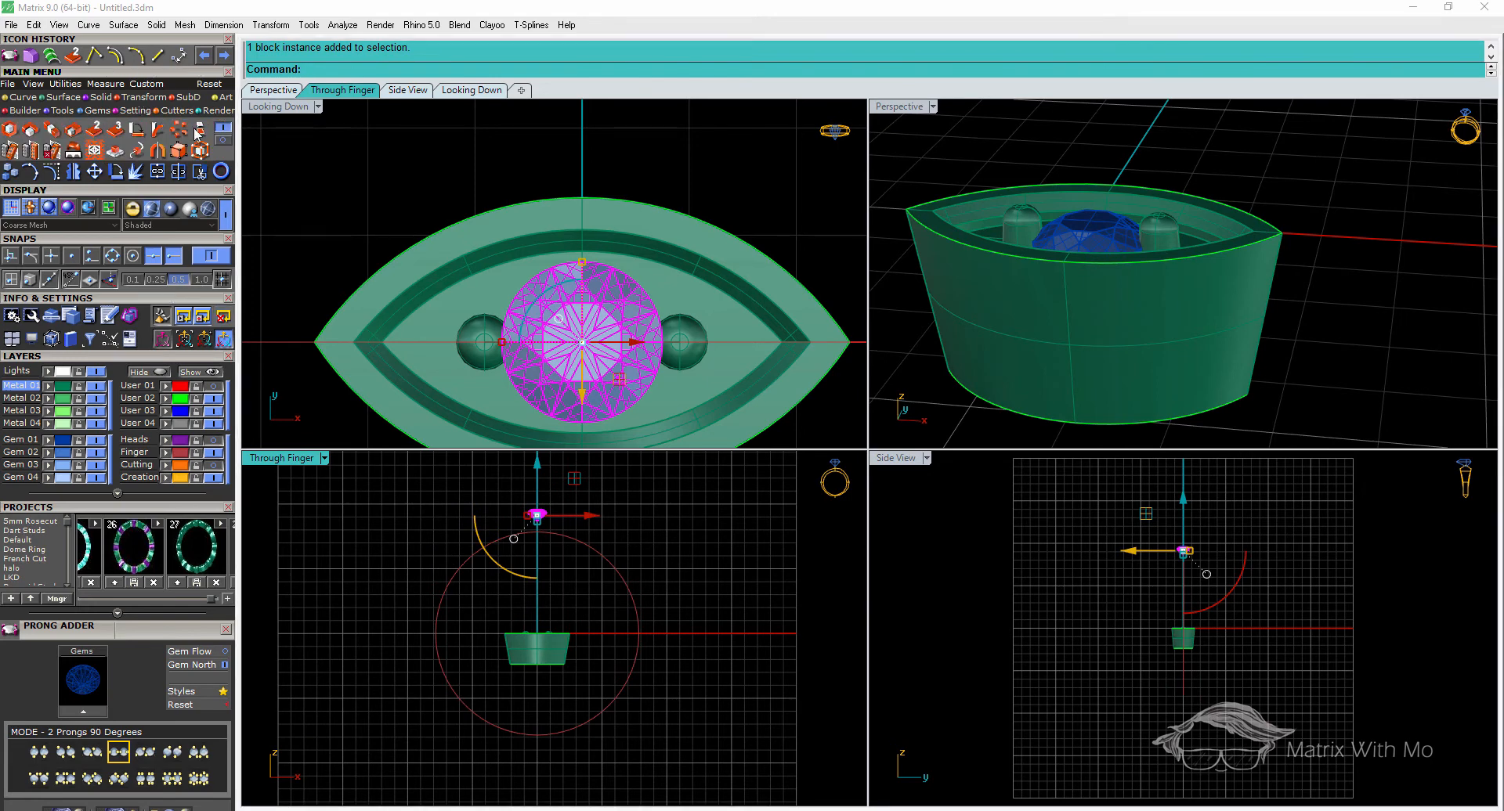
pyautogui.click(179, 128)
pyautogui.click(301, 459)
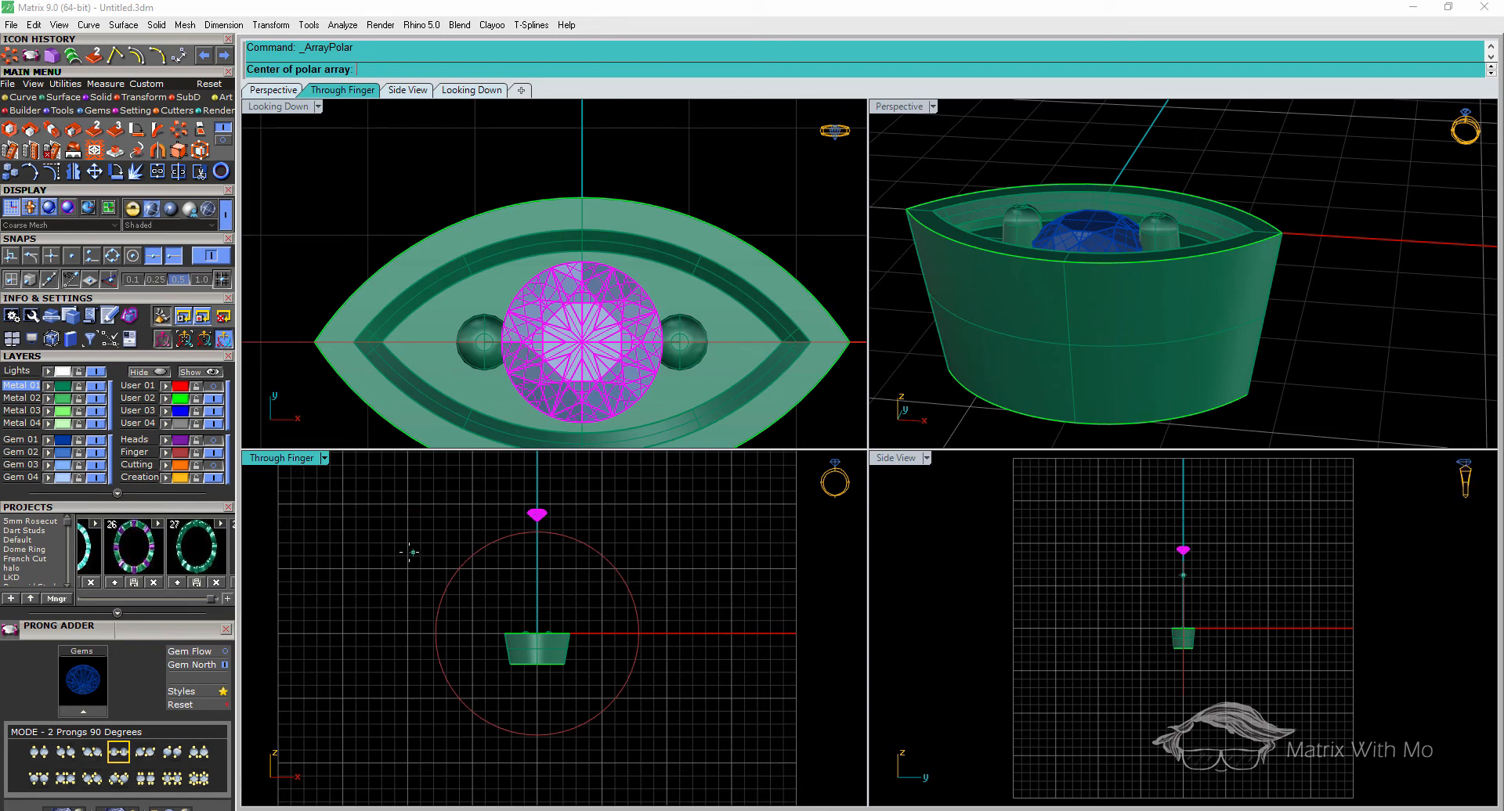
pyautogui.write('0,0,0')
pyautogui.press('Return')
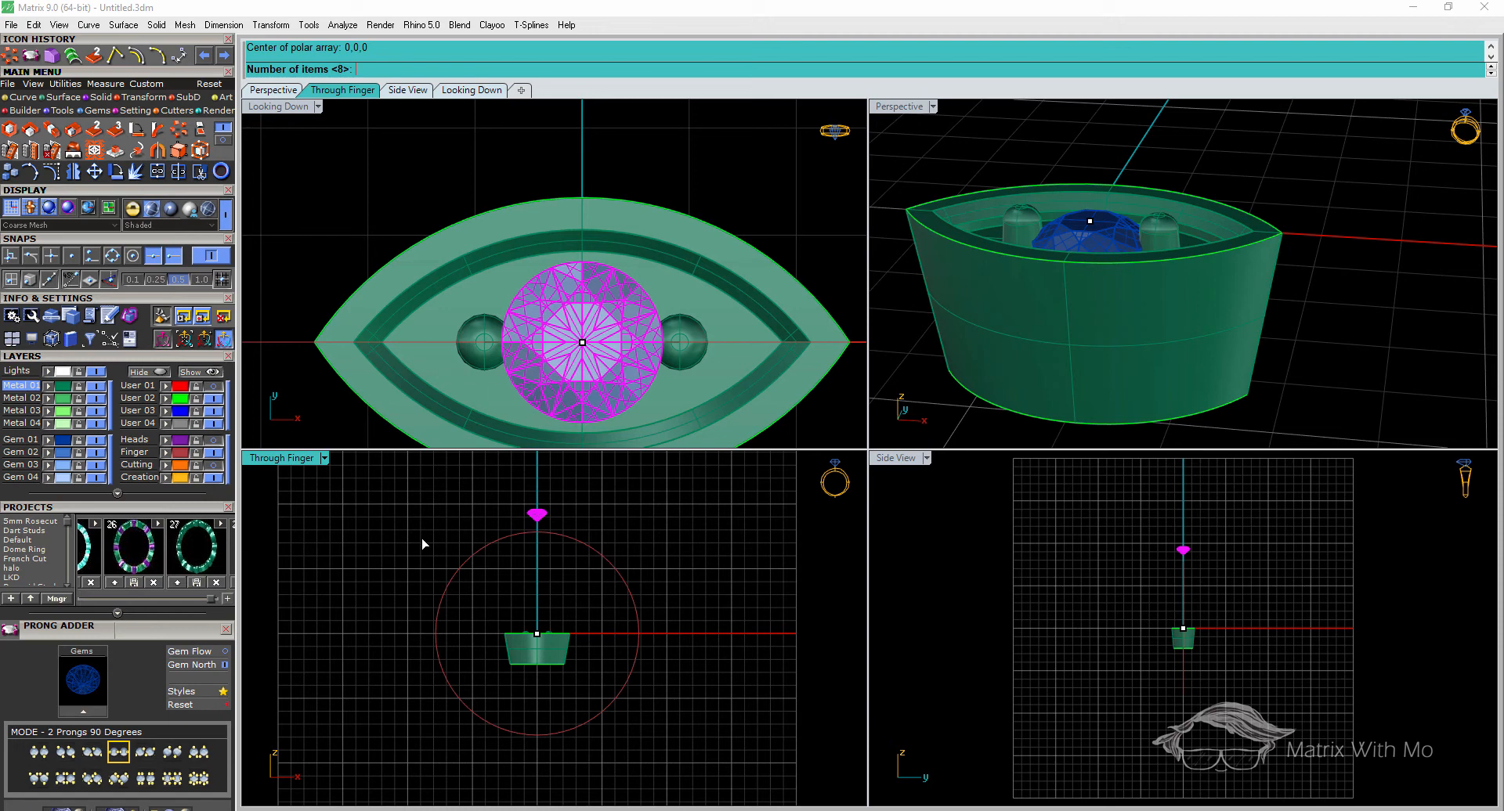
pyautogui.write('16')
pyautogui.press('Return')
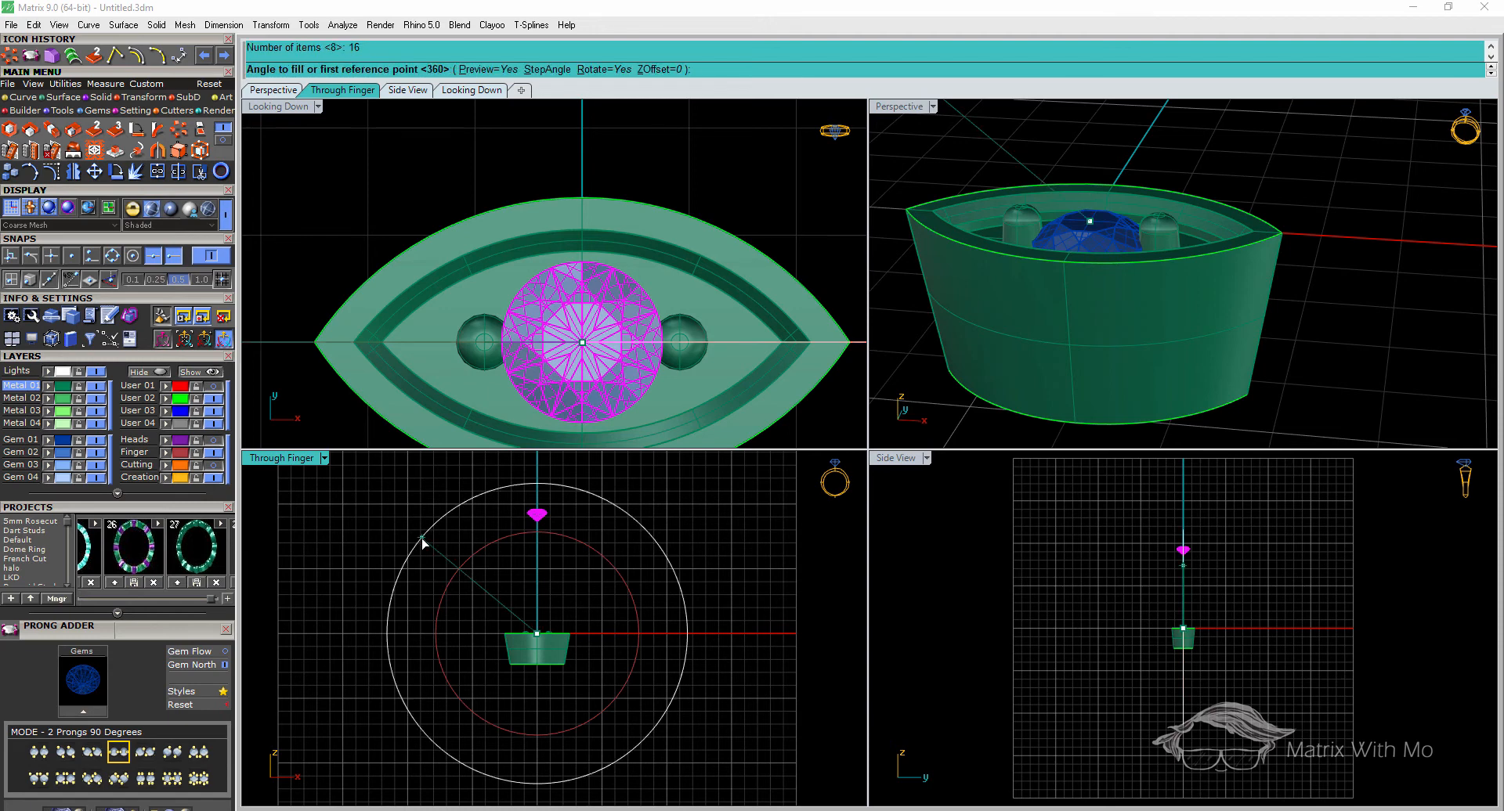
pyautogui.press('Return')
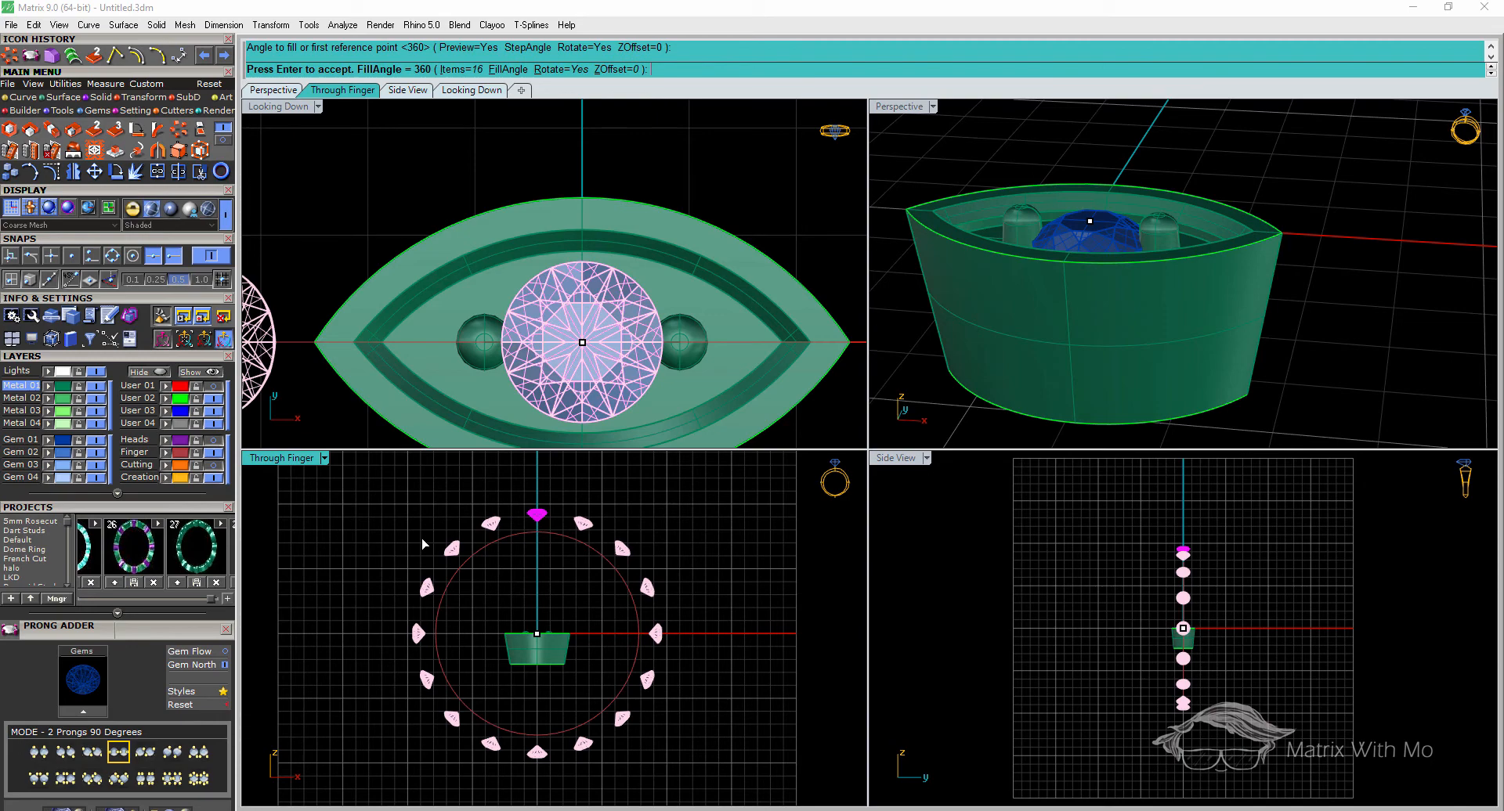
pyautogui.press('Return')
pyautogui.click(459, 523)
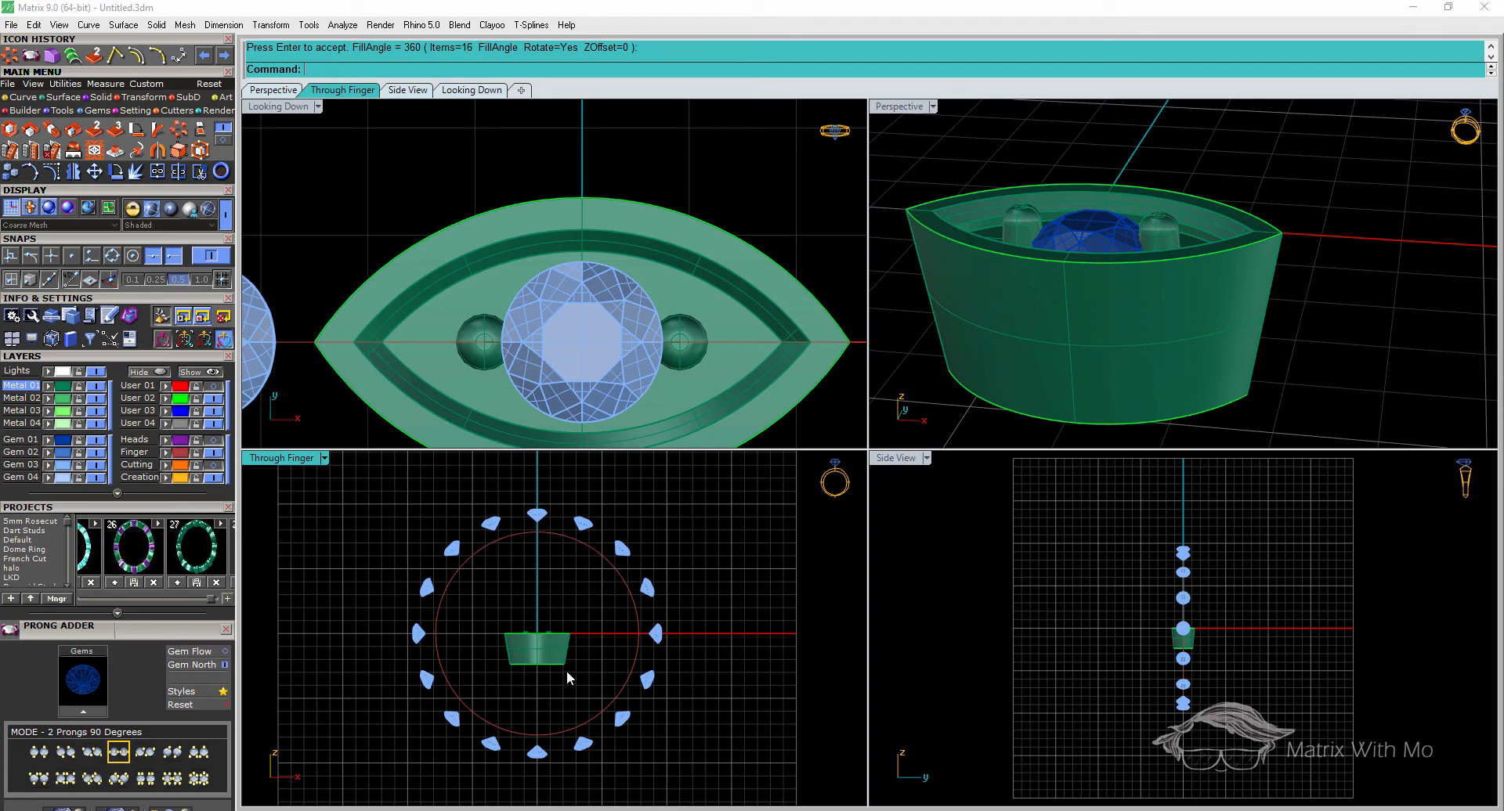
# Show the Heads layer and align the views with Gem View to the diamond just left of the top bezel
pyautogui.click(216, 441)
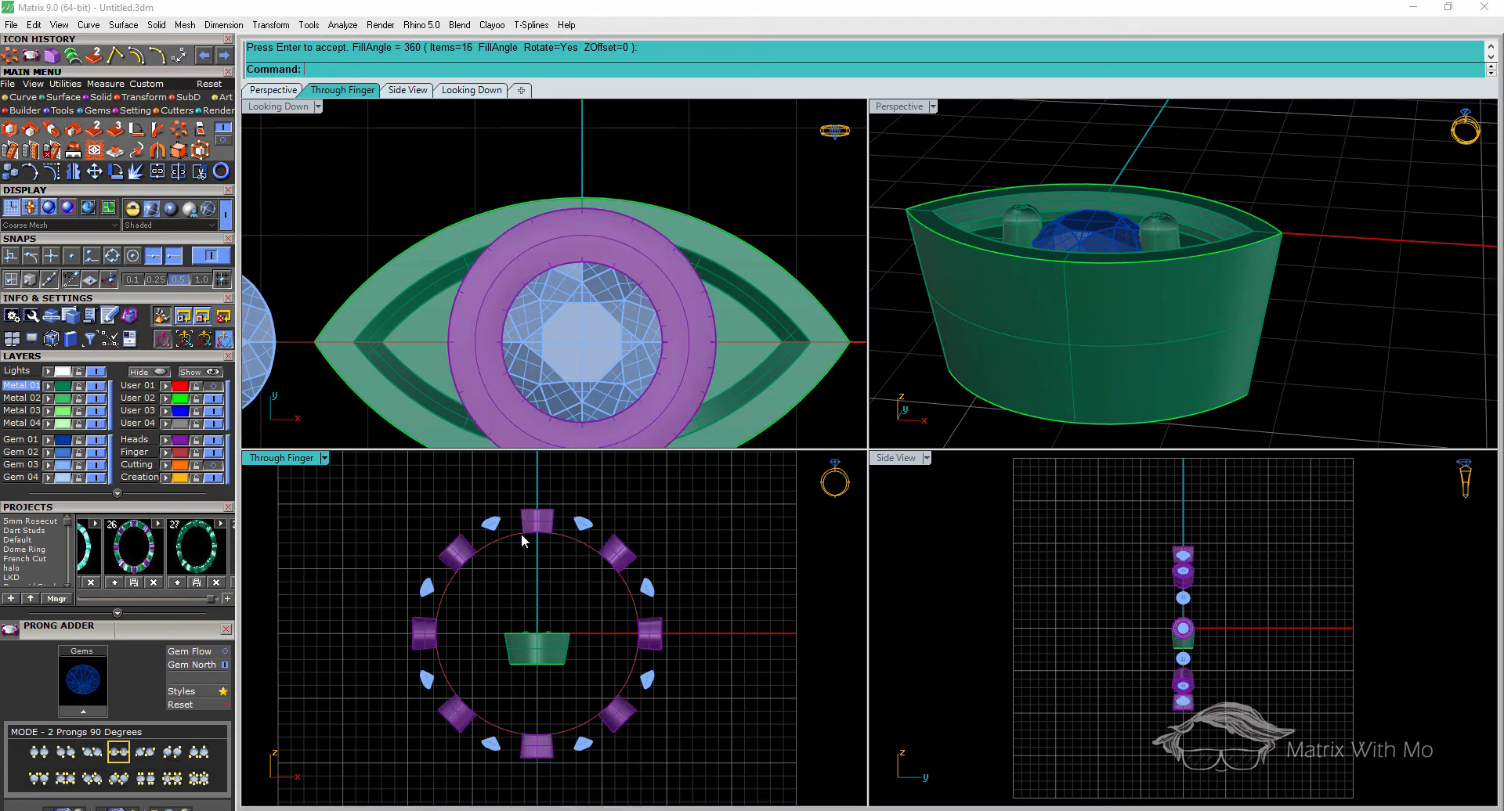
pyautogui.click(493, 524)
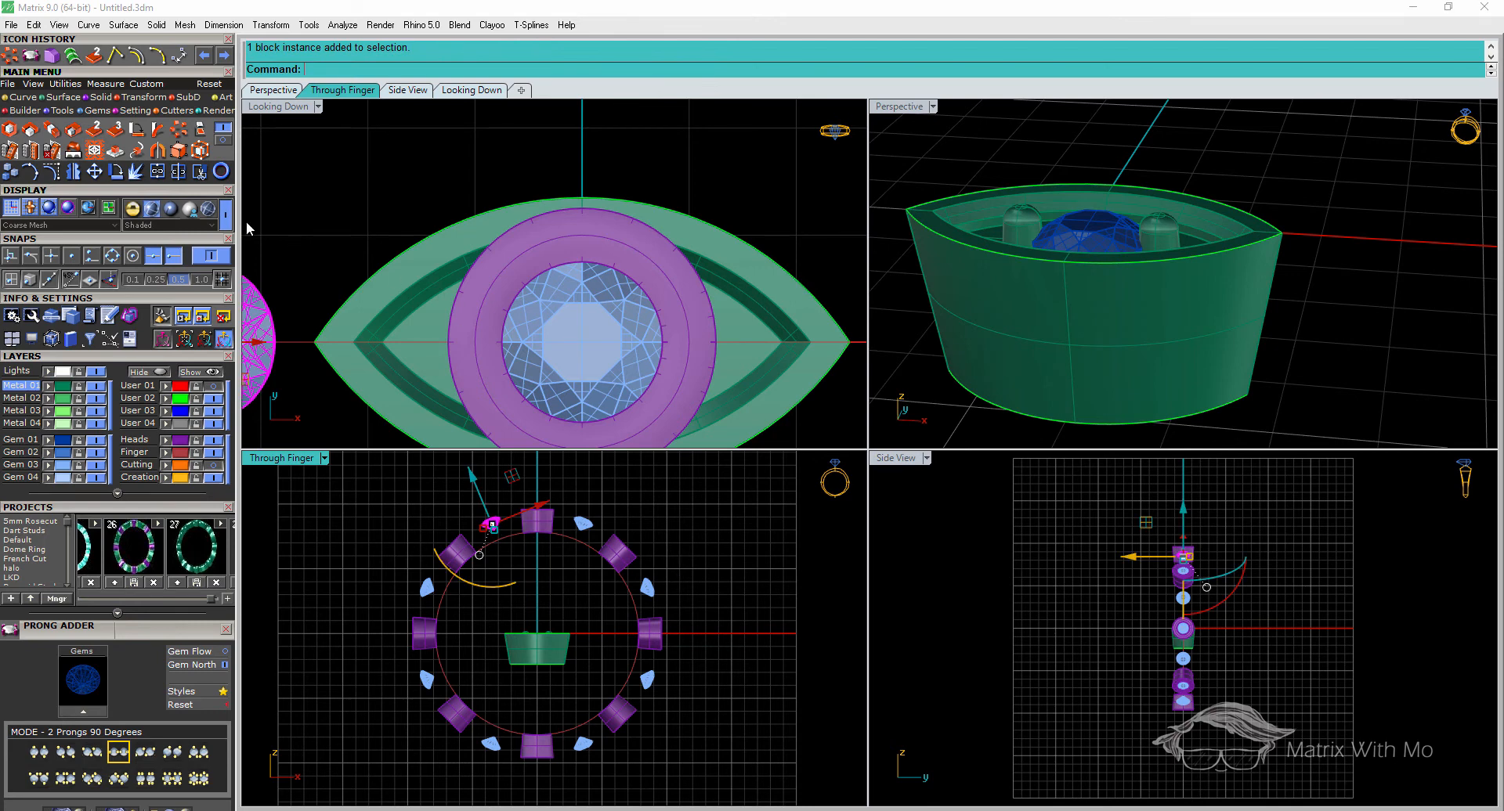
pyautogui.click(88, 208)
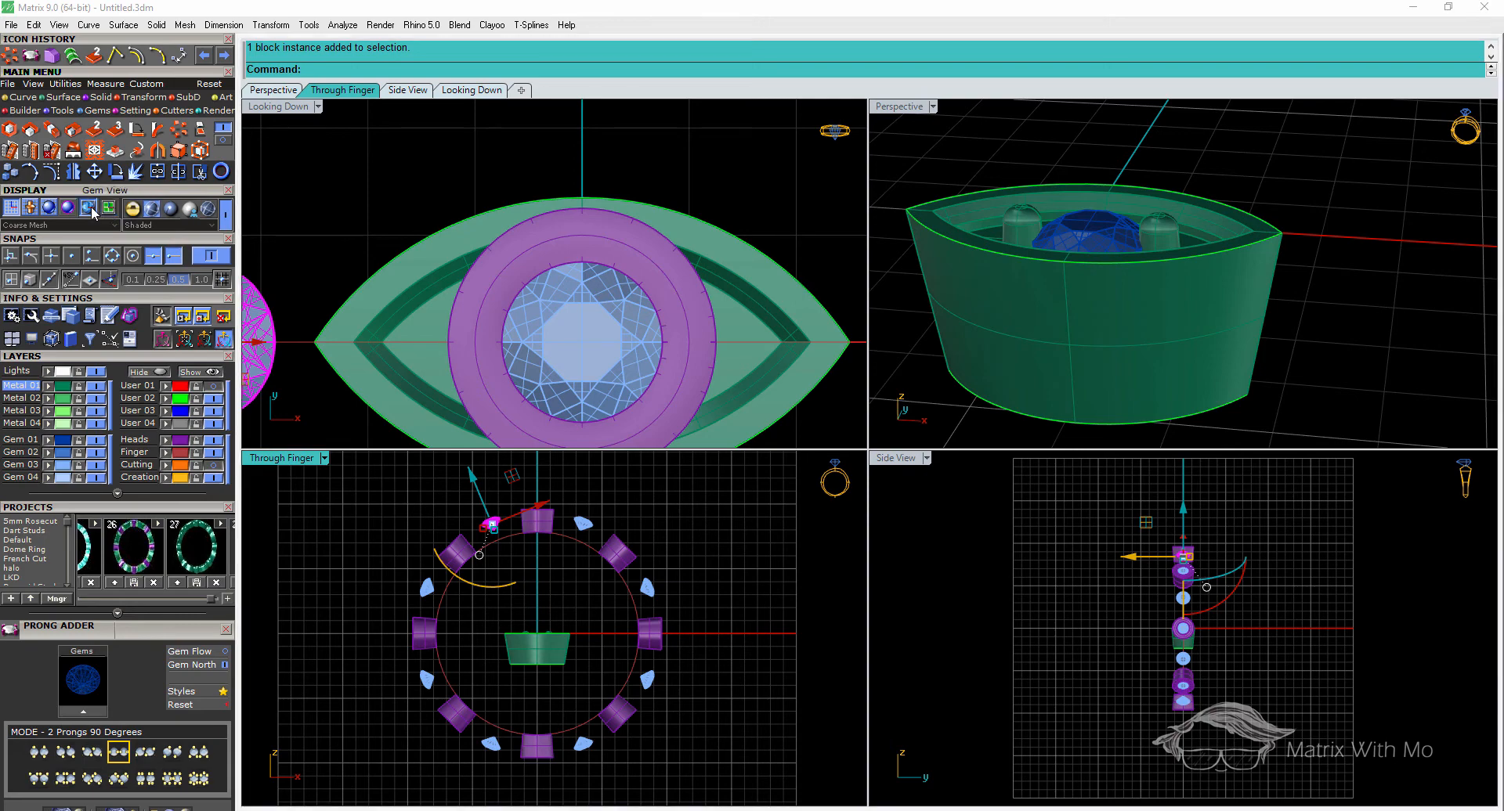
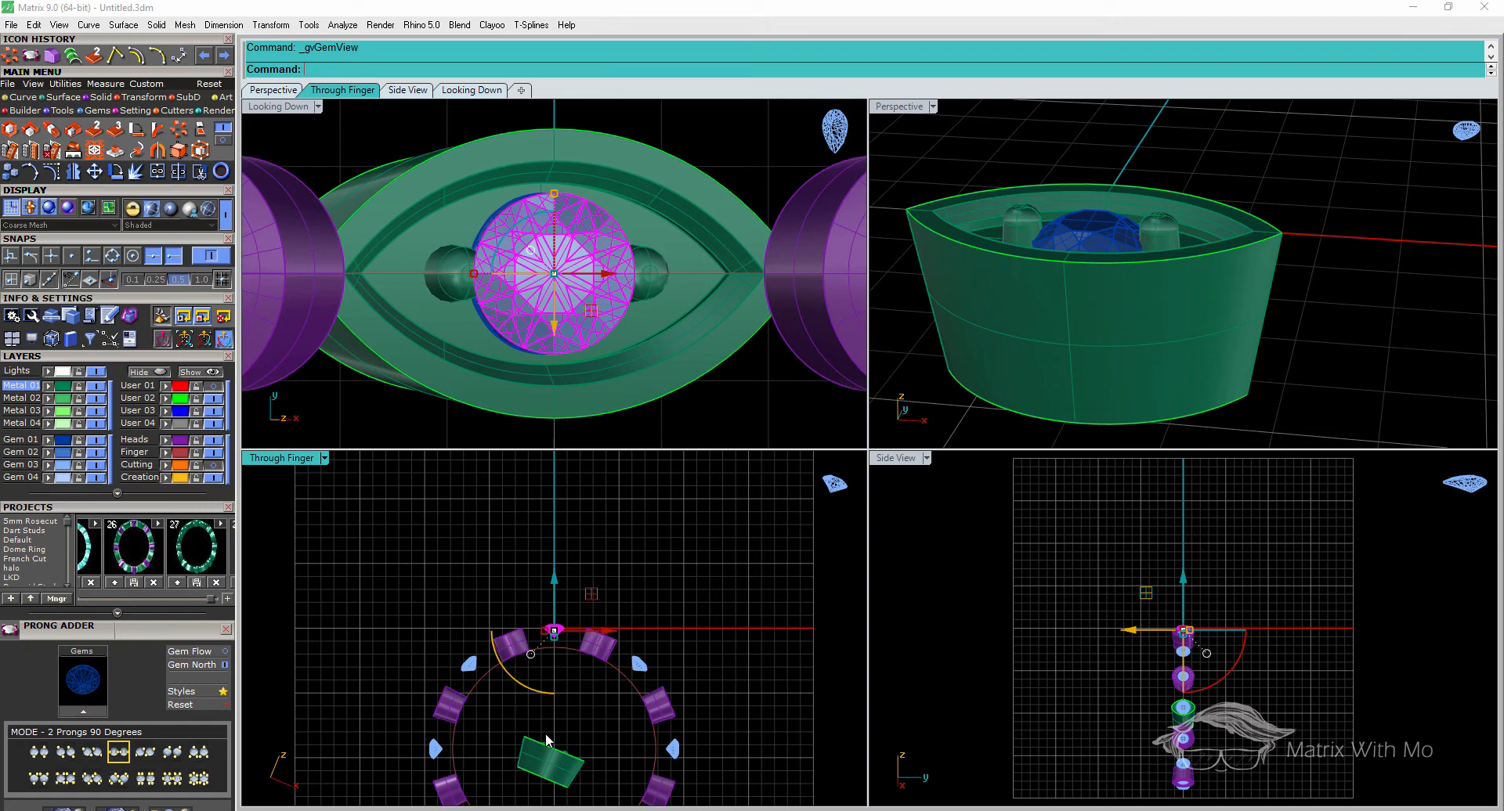
# Rotate the whole marquise setting with its gem and prongs about its upper-left corner, bringing its top edge closer to level
pyautogui.scroll(4, 558, 762)
pyautogui.moveTo(558, 761); pyautogui.dragTo(547, 698, button='right')
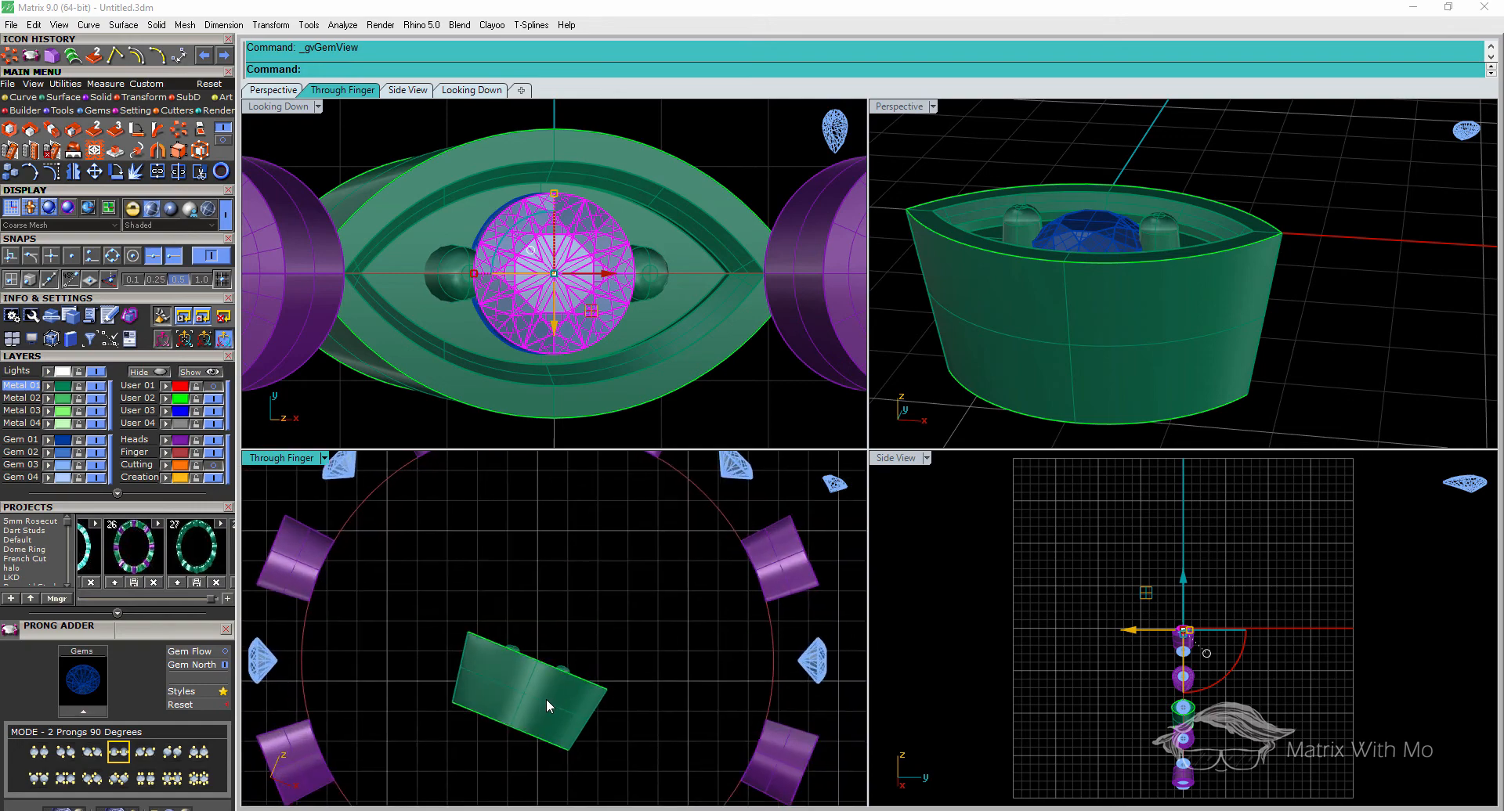
pyautogui.scroll(-4, 547, 698)
pyautogui.scroll(3, 535, 686)
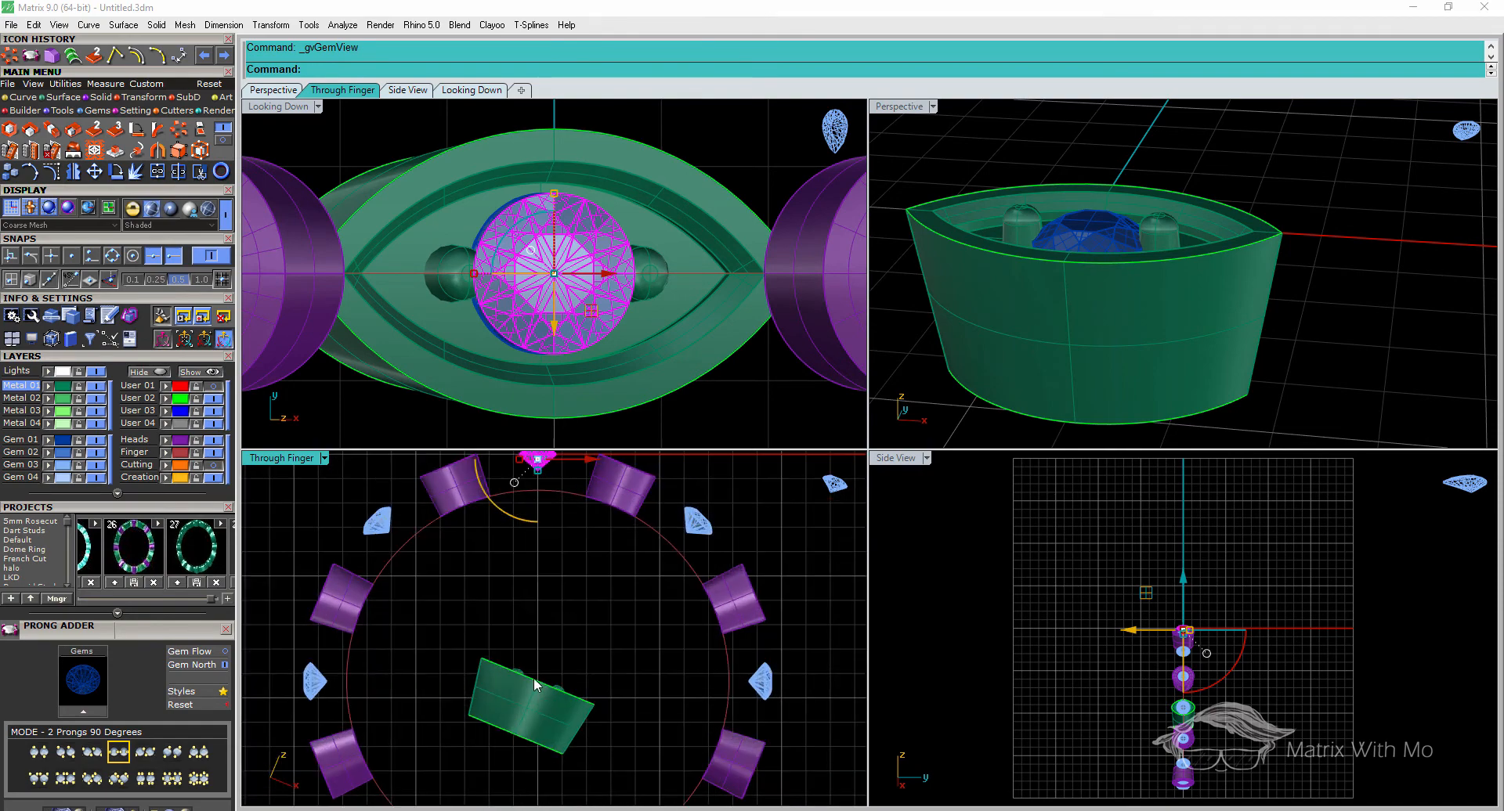
pyautogui.moveTo(450, 624); pyautogui.dragTo(647, 787)
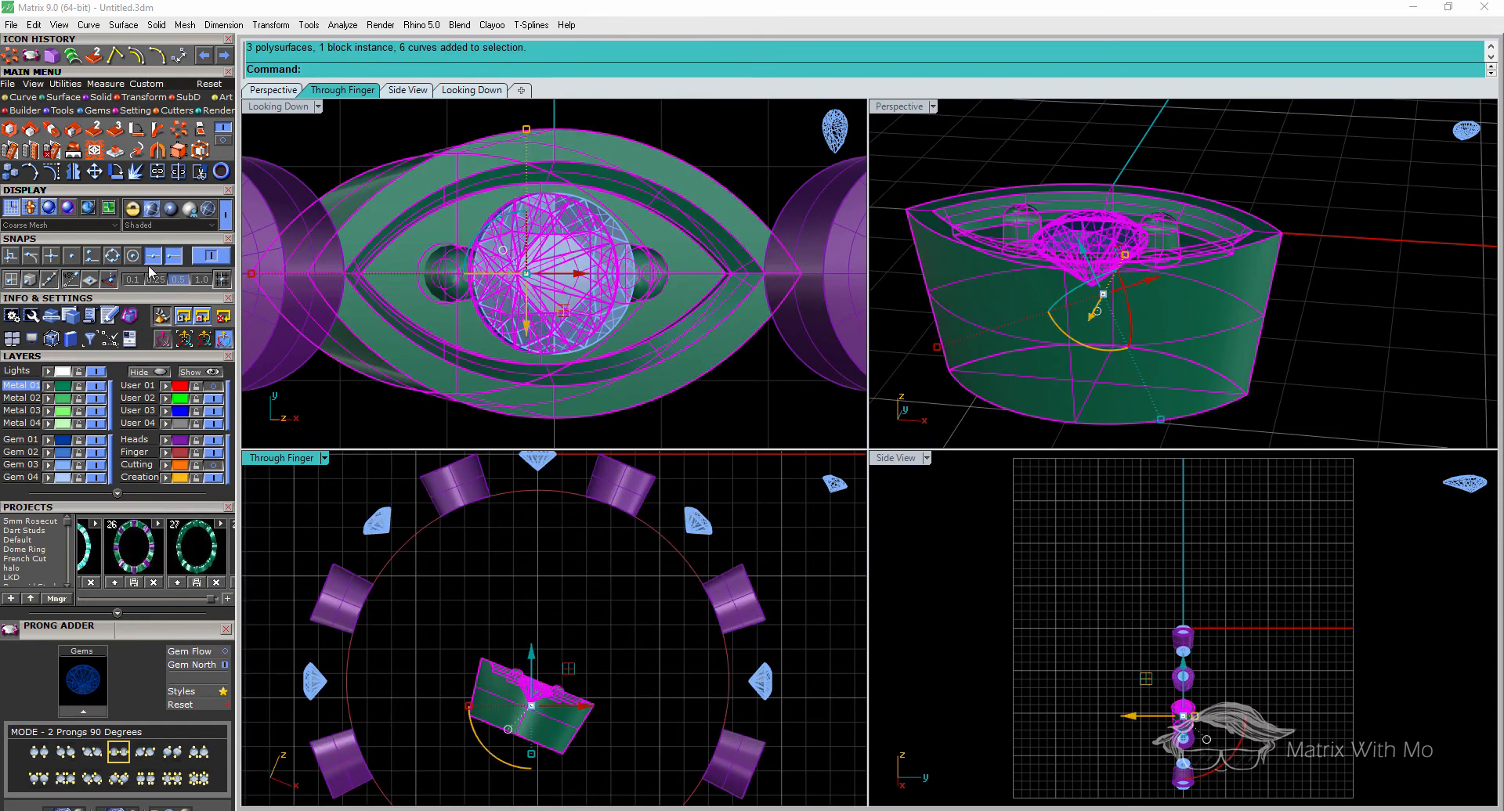
pyautogui.click(115, 171)
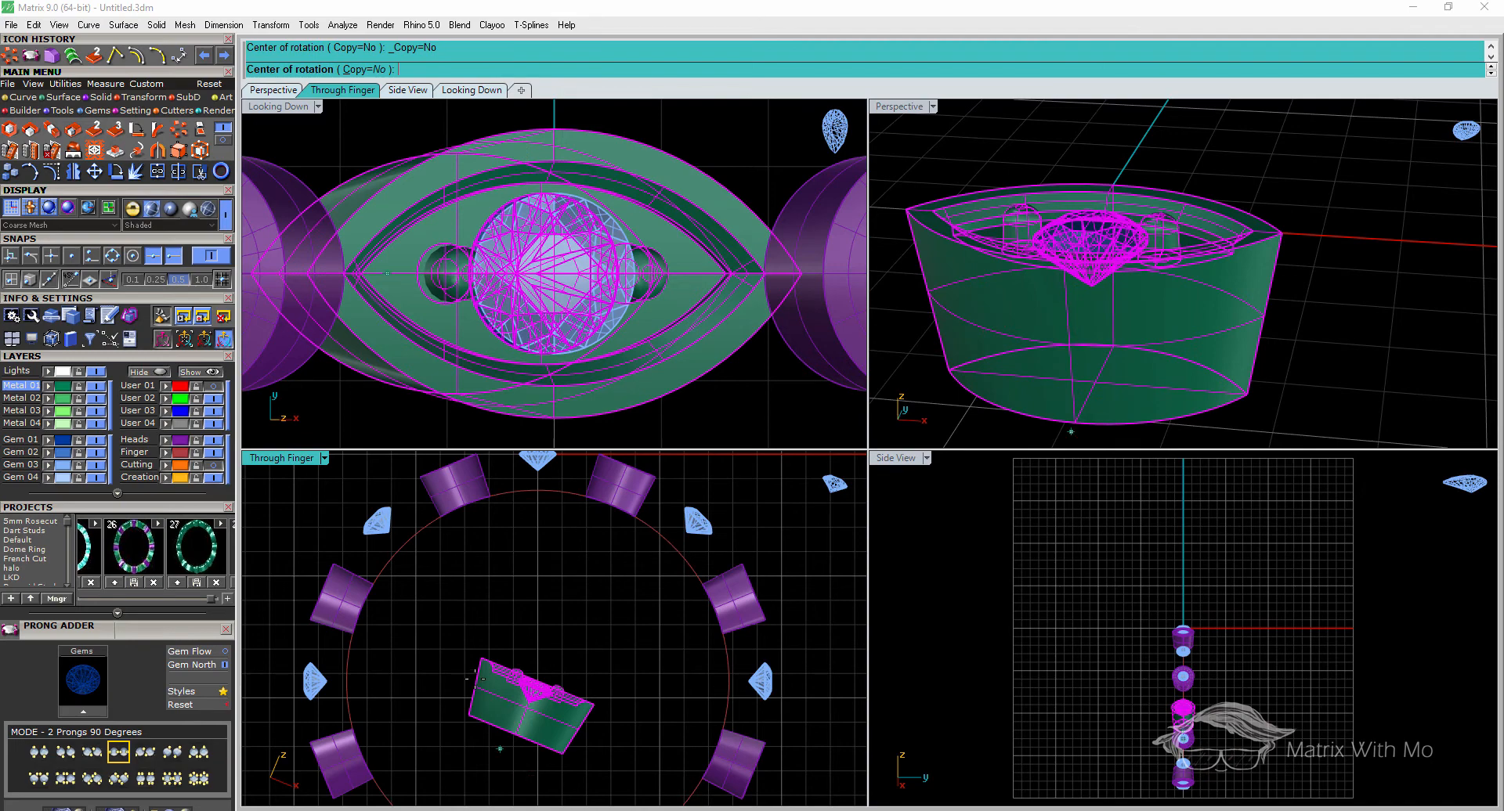
pyautogui.click(481, 658)
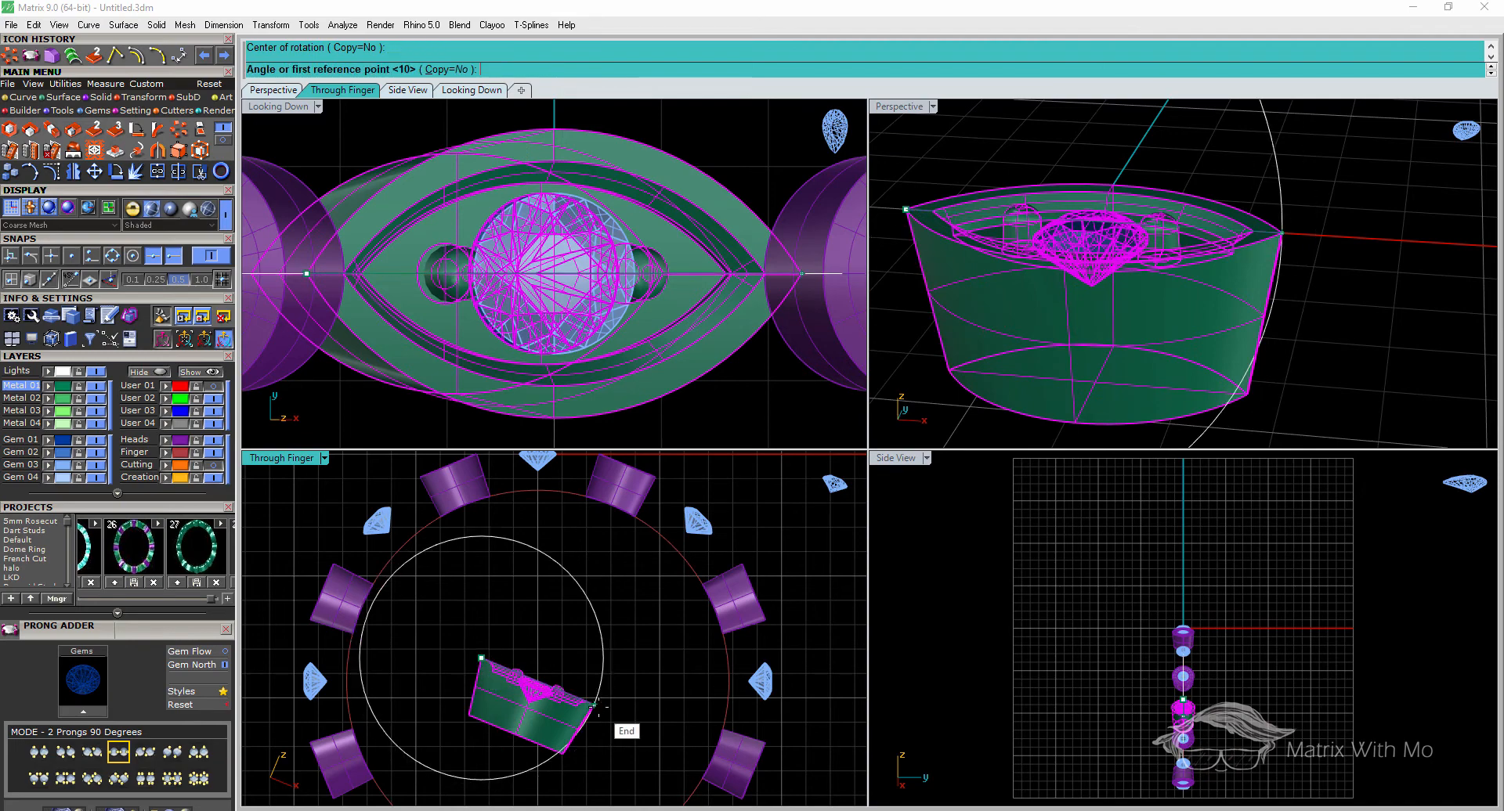
pyautogui.click(594, 705)
pyautogui.click(602, 649)
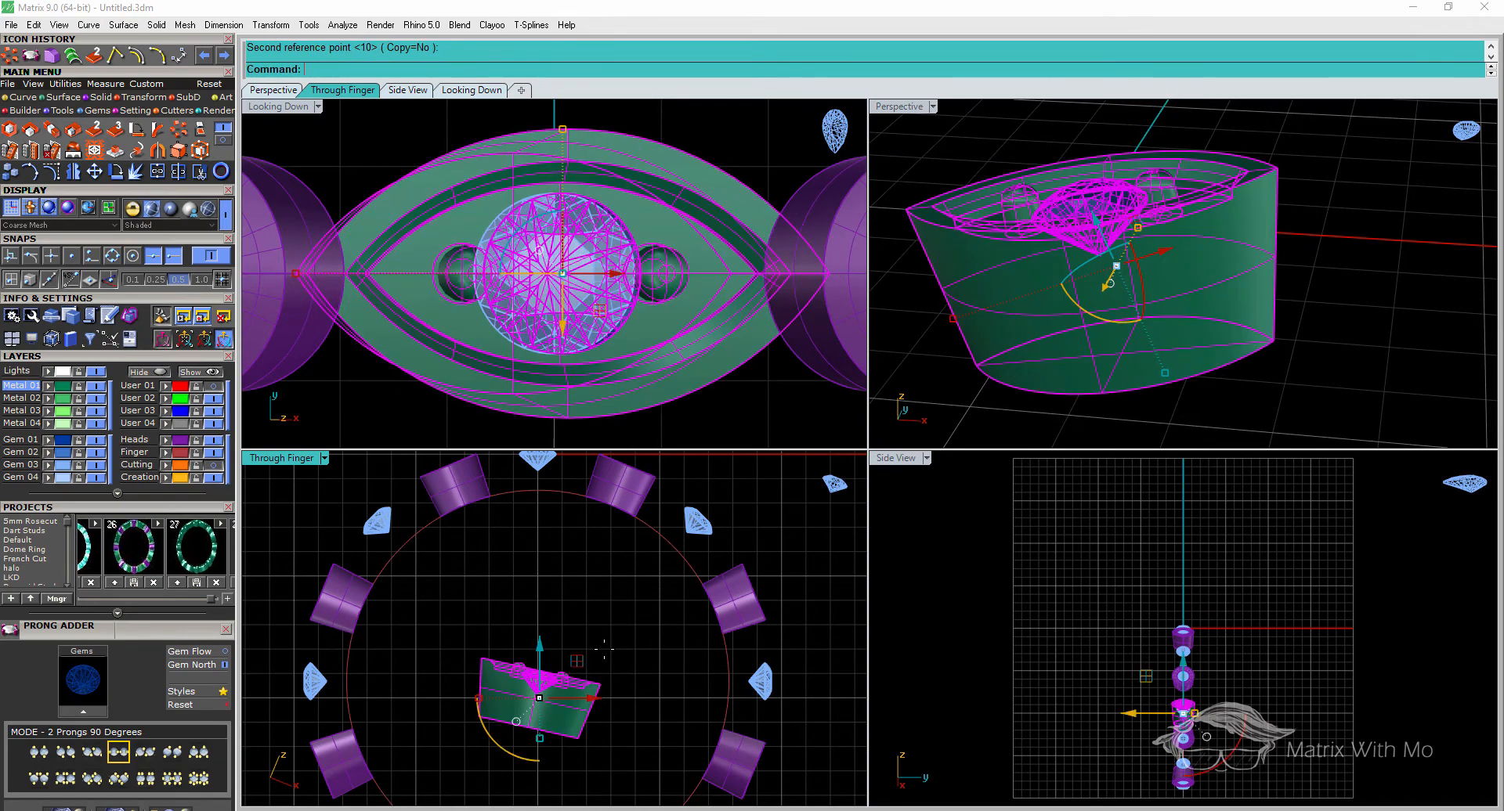
# Rotate the marquise setting again about the same corner until its top edge is level in the gem-aligned view
pyautogui.rightClick(483, 657)
pyautogui.click(480, 658)
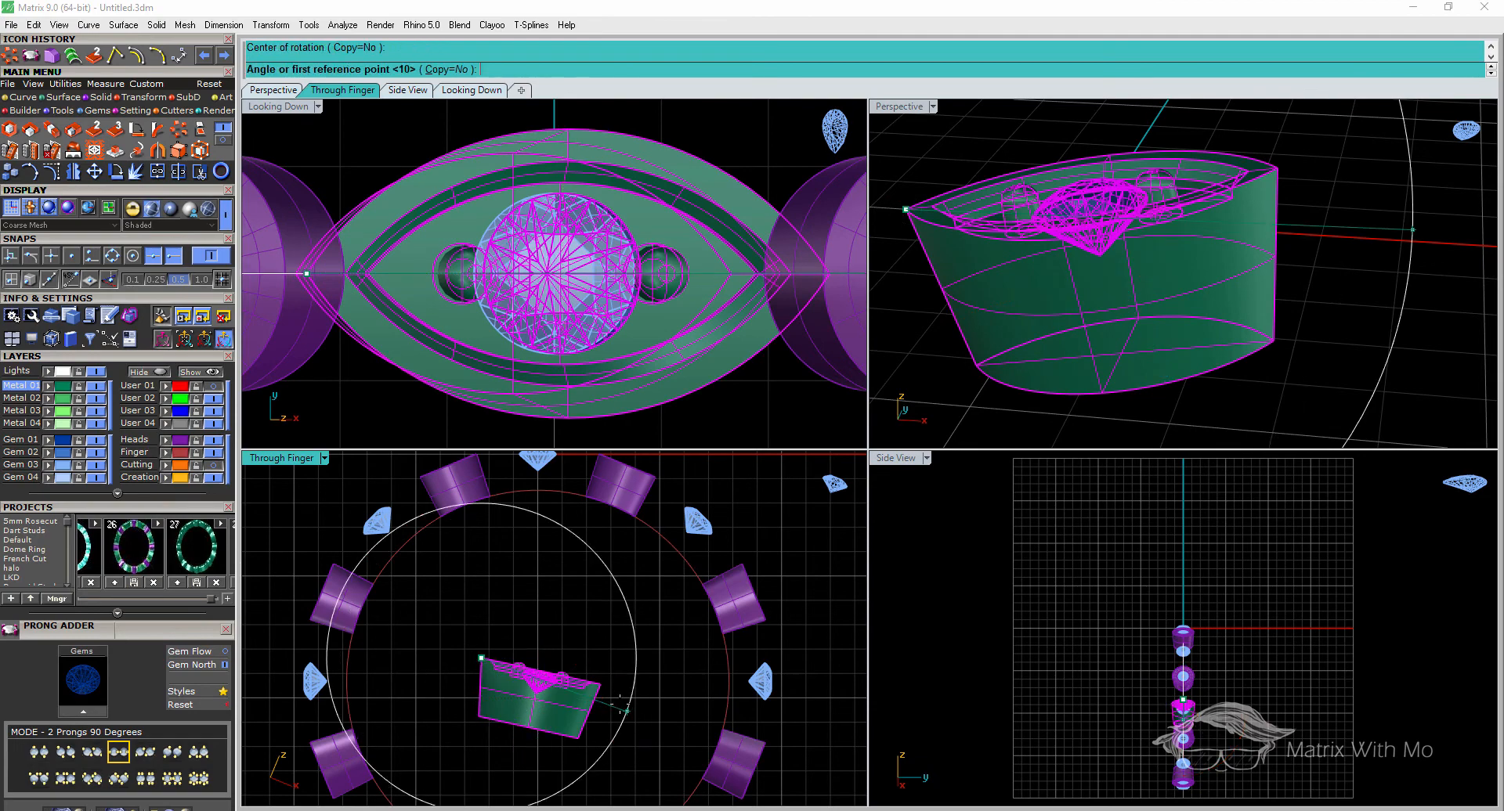
pyautogui.click(600, 684)
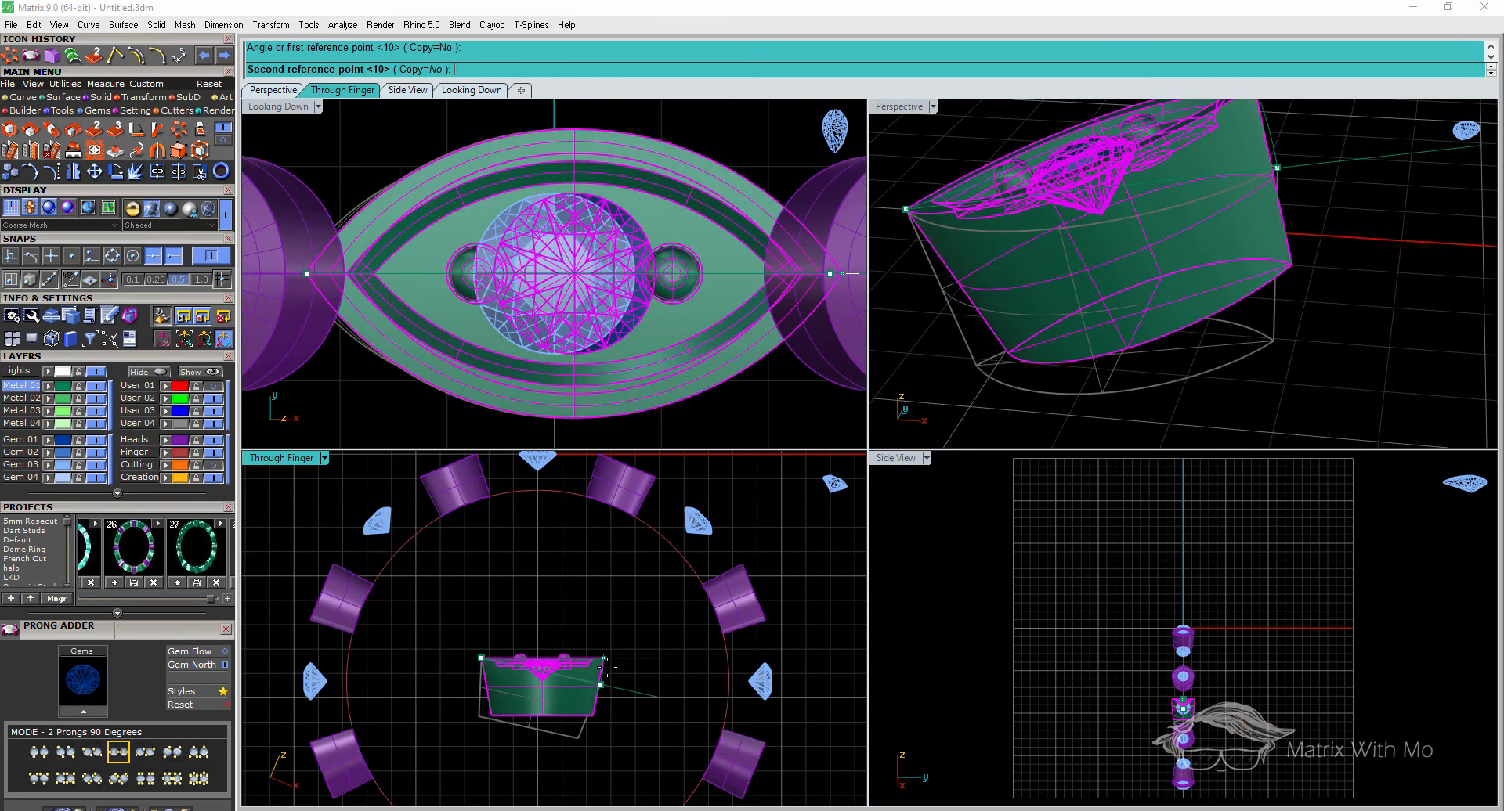
pyautogui.click(607, 667)
pyautogui.rightClick(601, 675)
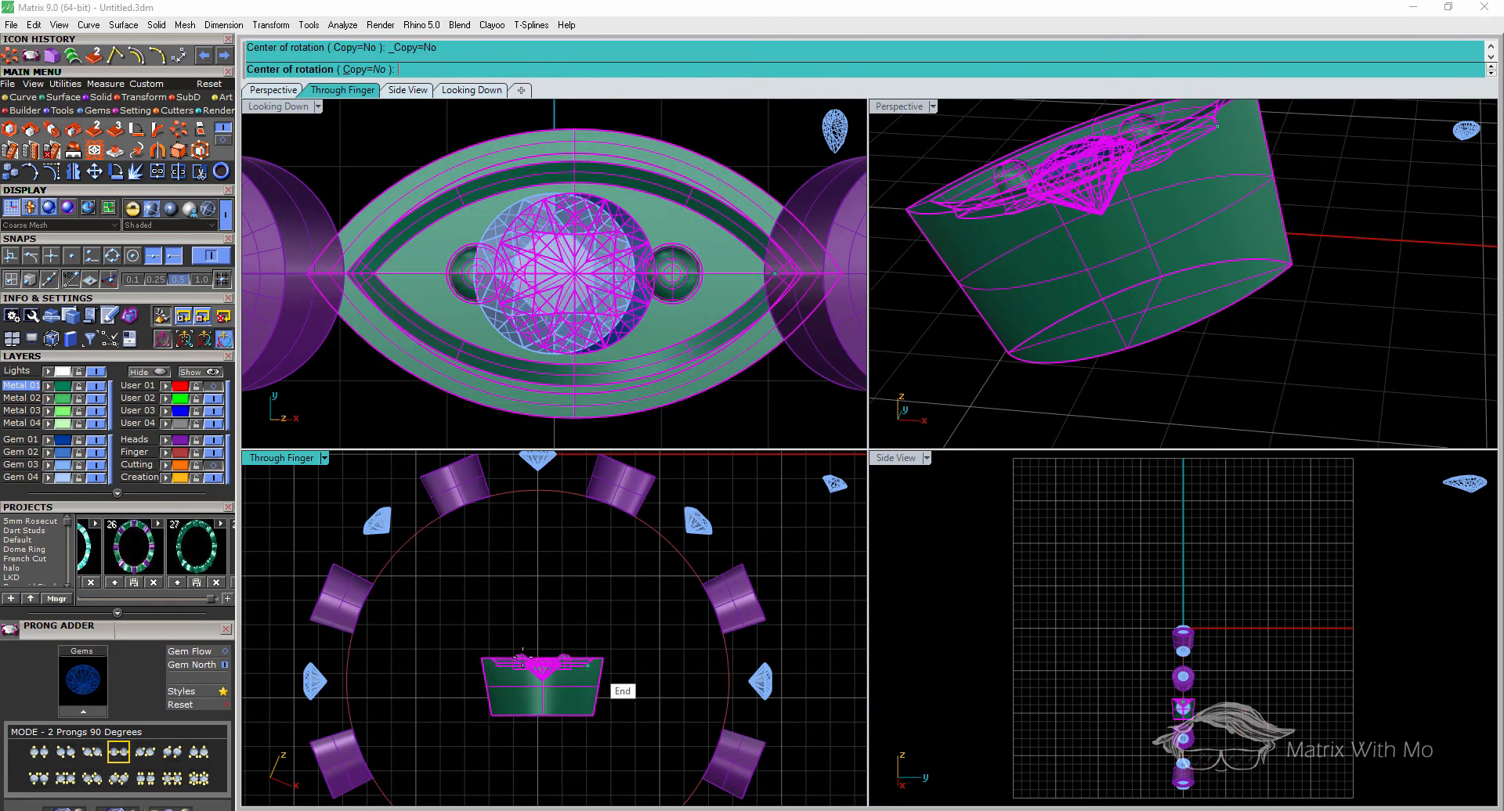
pyautogui.press('Escape')
# Move the marquise setting slightly left to centre its gem on the vertical axis of the aligned view
pyautogui.scroll(6, 528, 660)
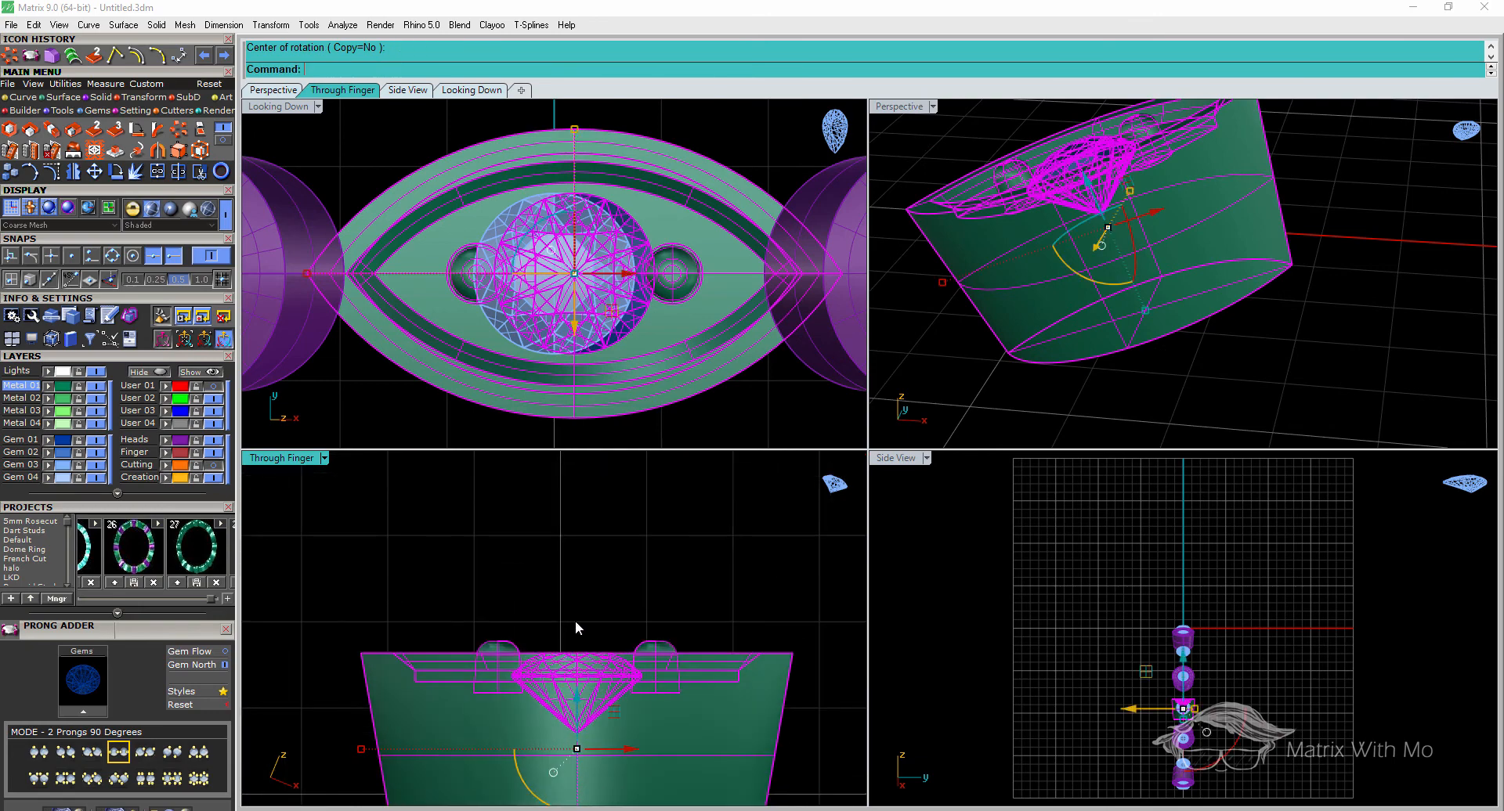
pyautogui.scroll(3, 577, 675)
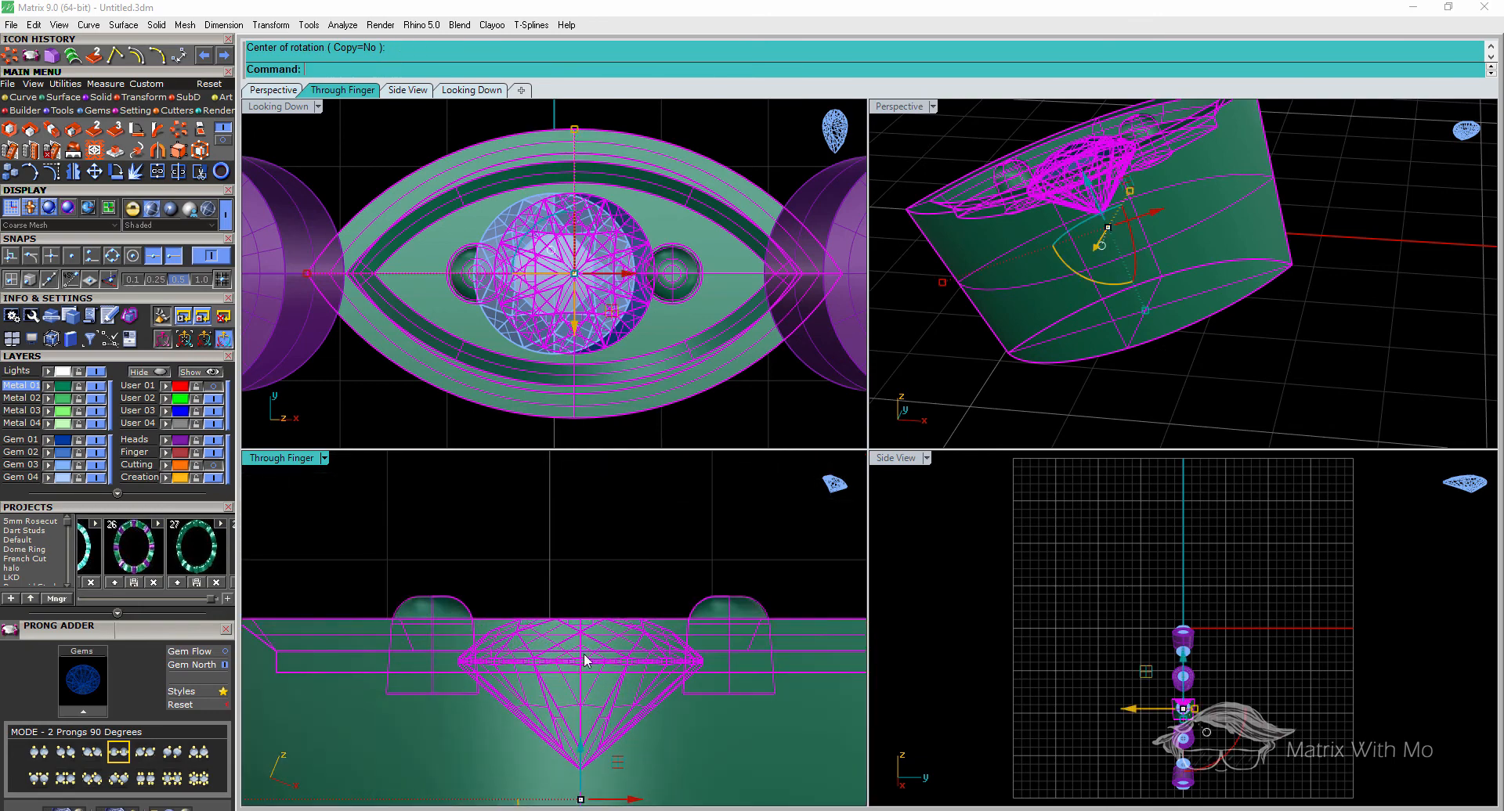
pyautogui.scroll(-8, 553, 564)
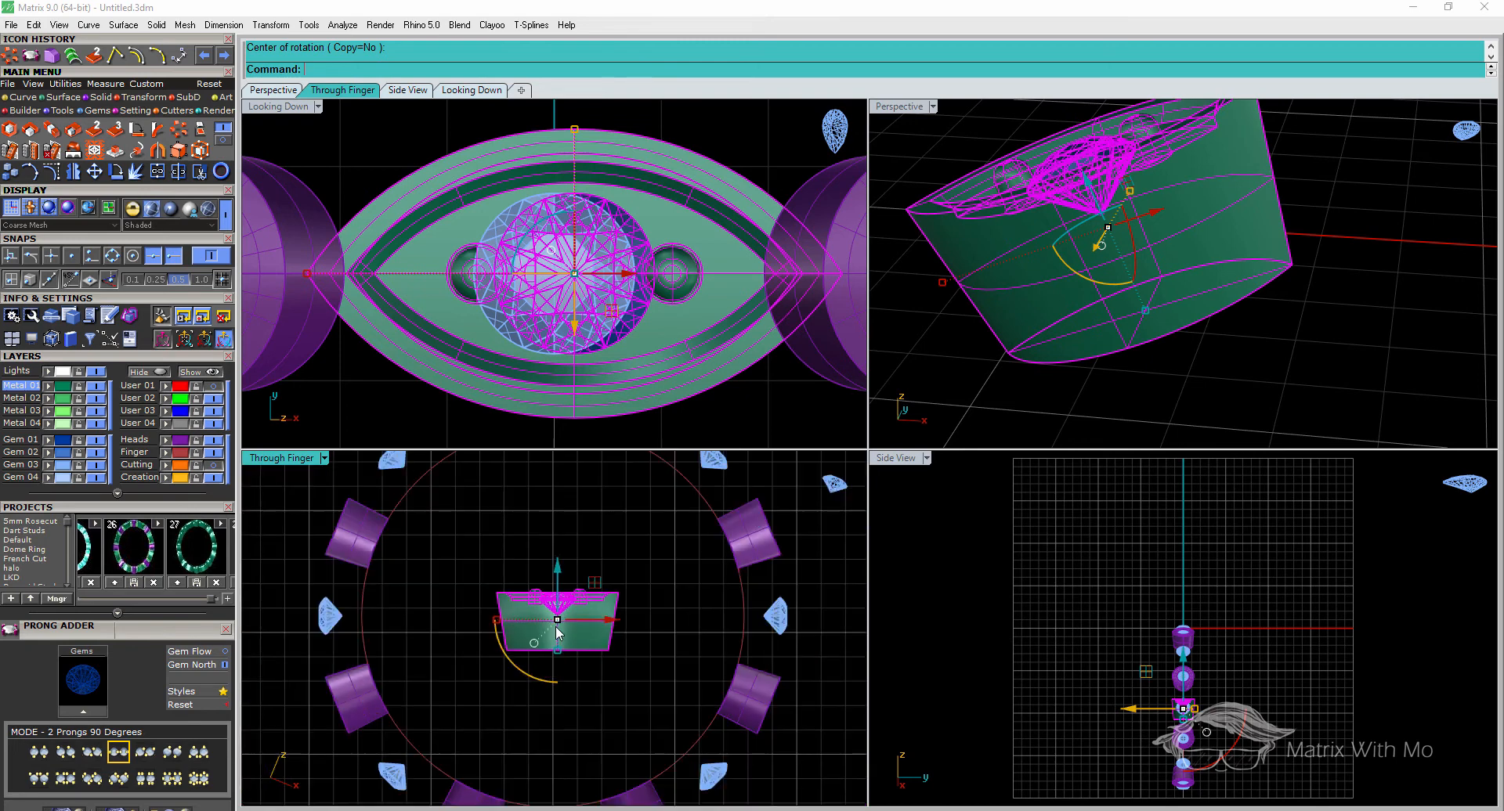
pyautogui.scroll(-3, 562, 647)
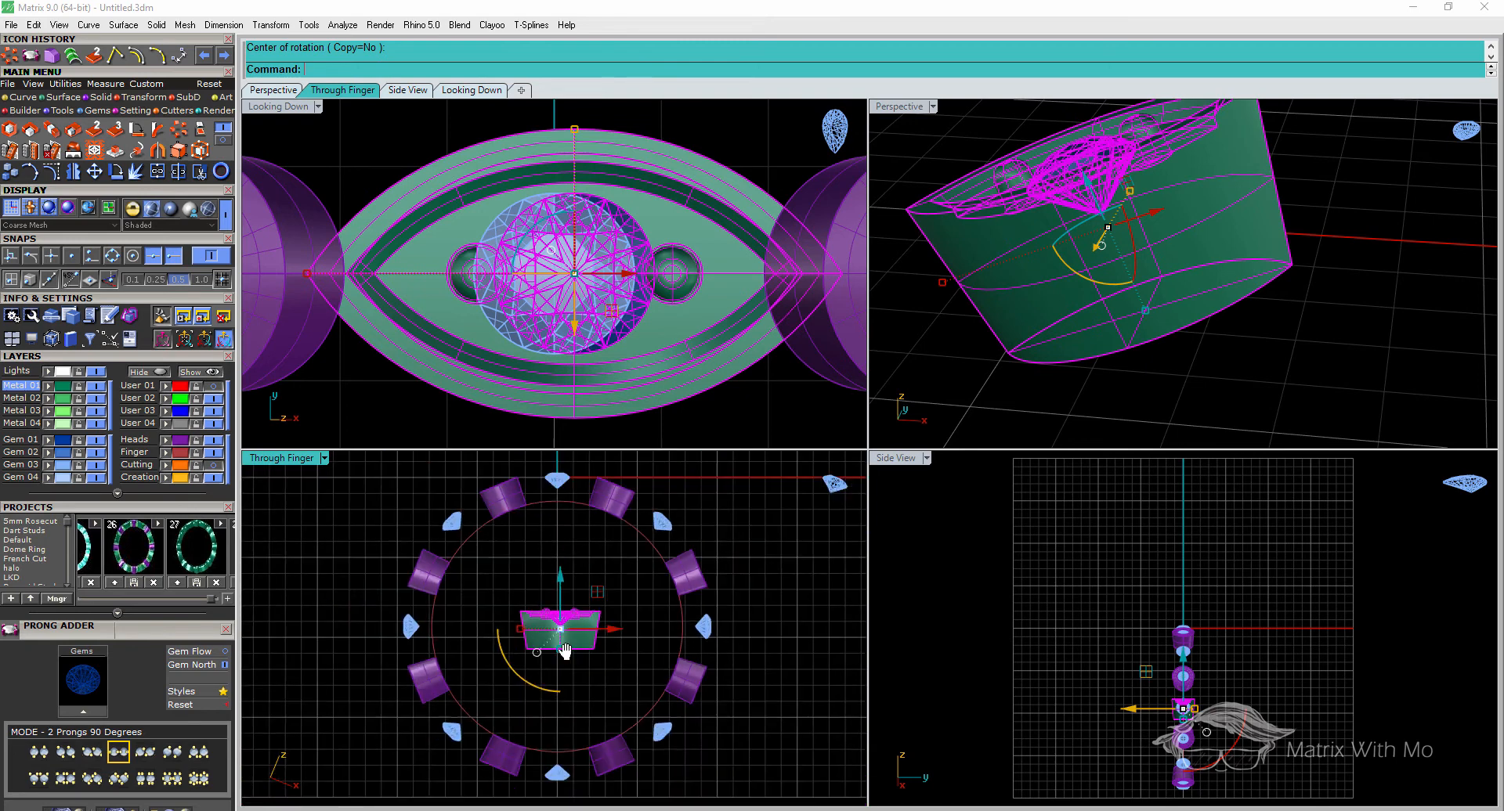
pyautogui.scroll(6, 557, 646)
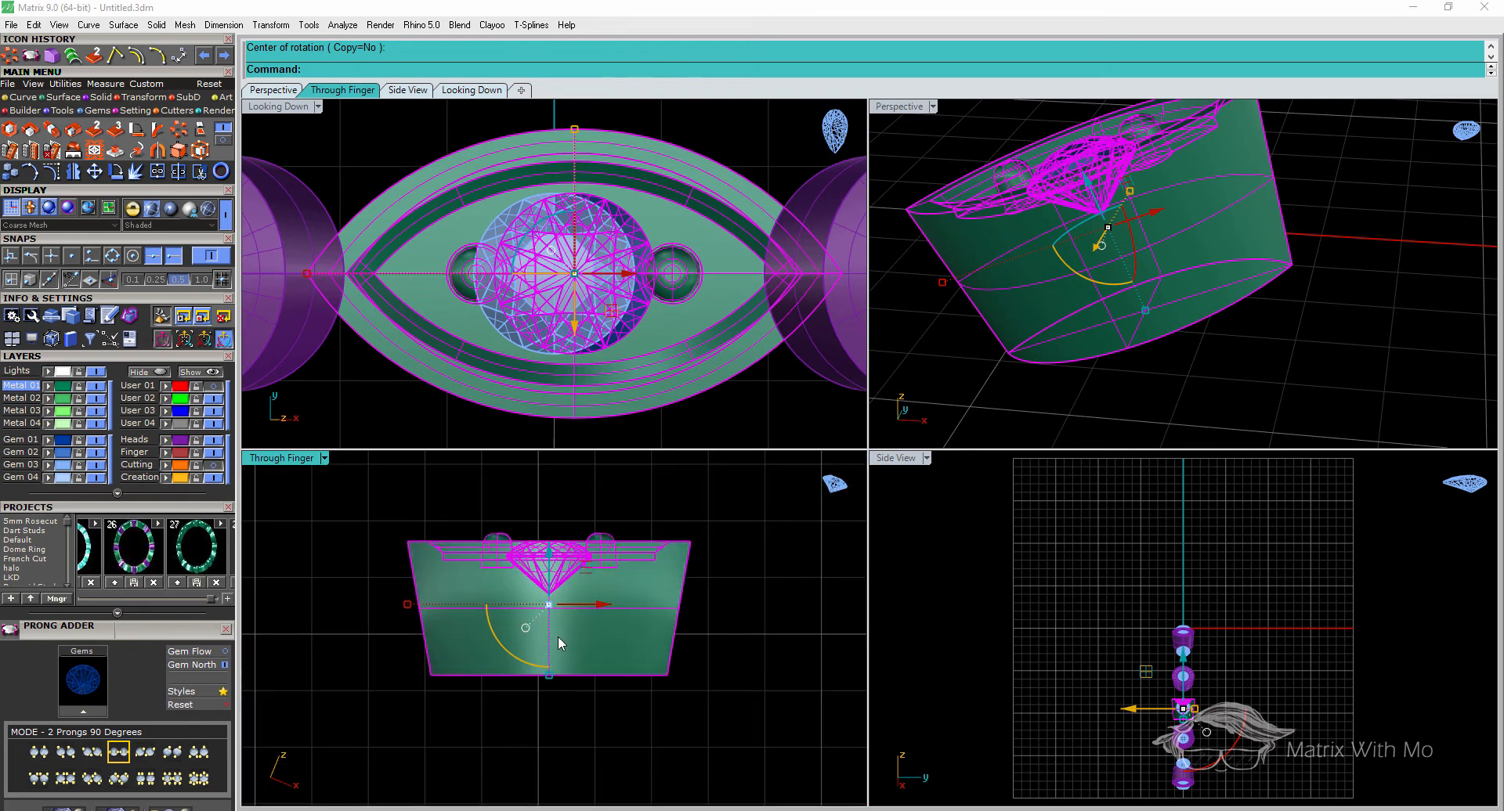
pyautogui.moveTo(612, 603); pyautogui.dragTo(603, 604)
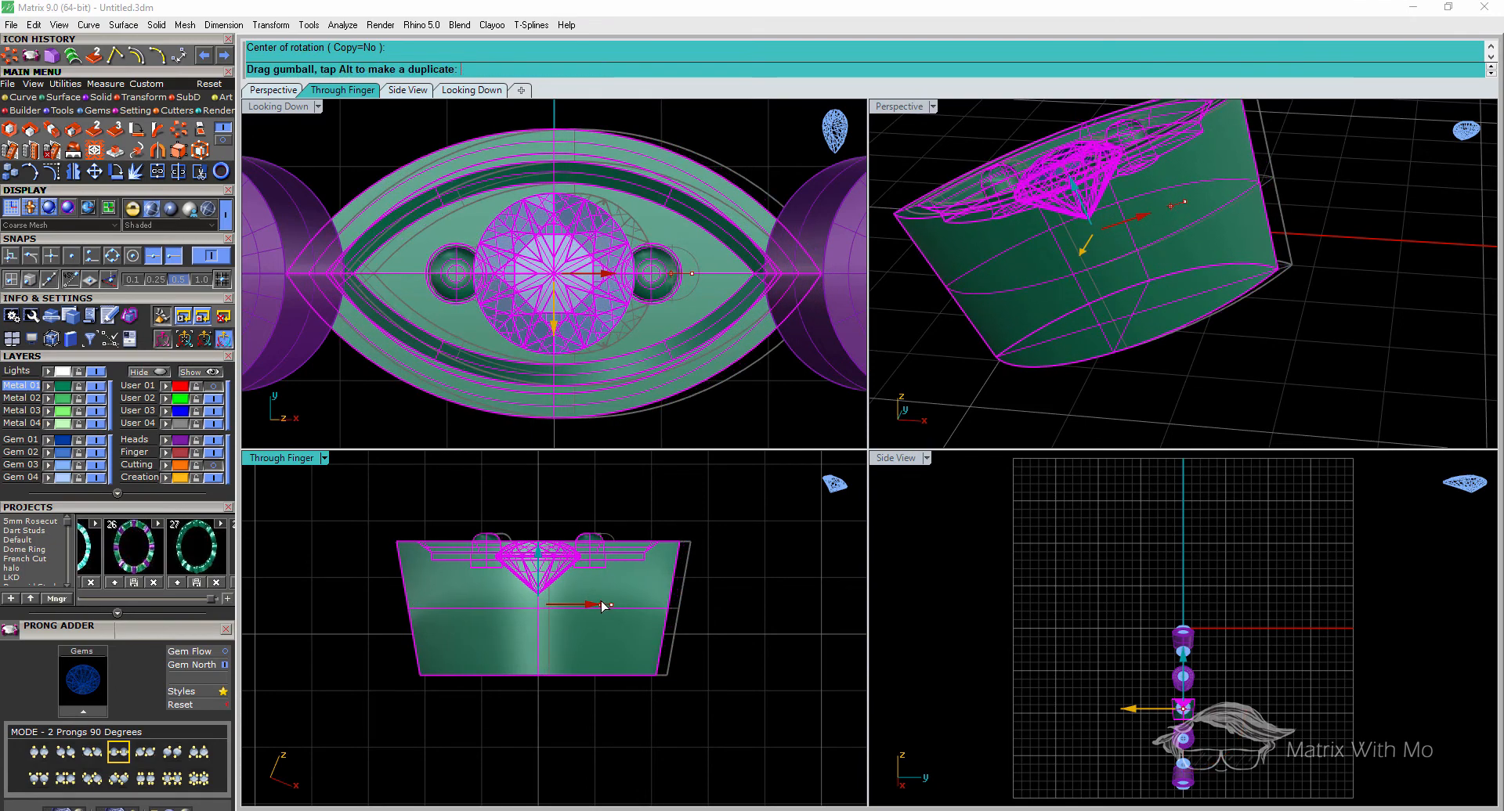
# Try a finer sideways nudge of the marquise setting against the vertical axis, and undo that nudge
pyautogui.scroll(4, 540, 570)
pyautogui.scroll(3, 549, 607)
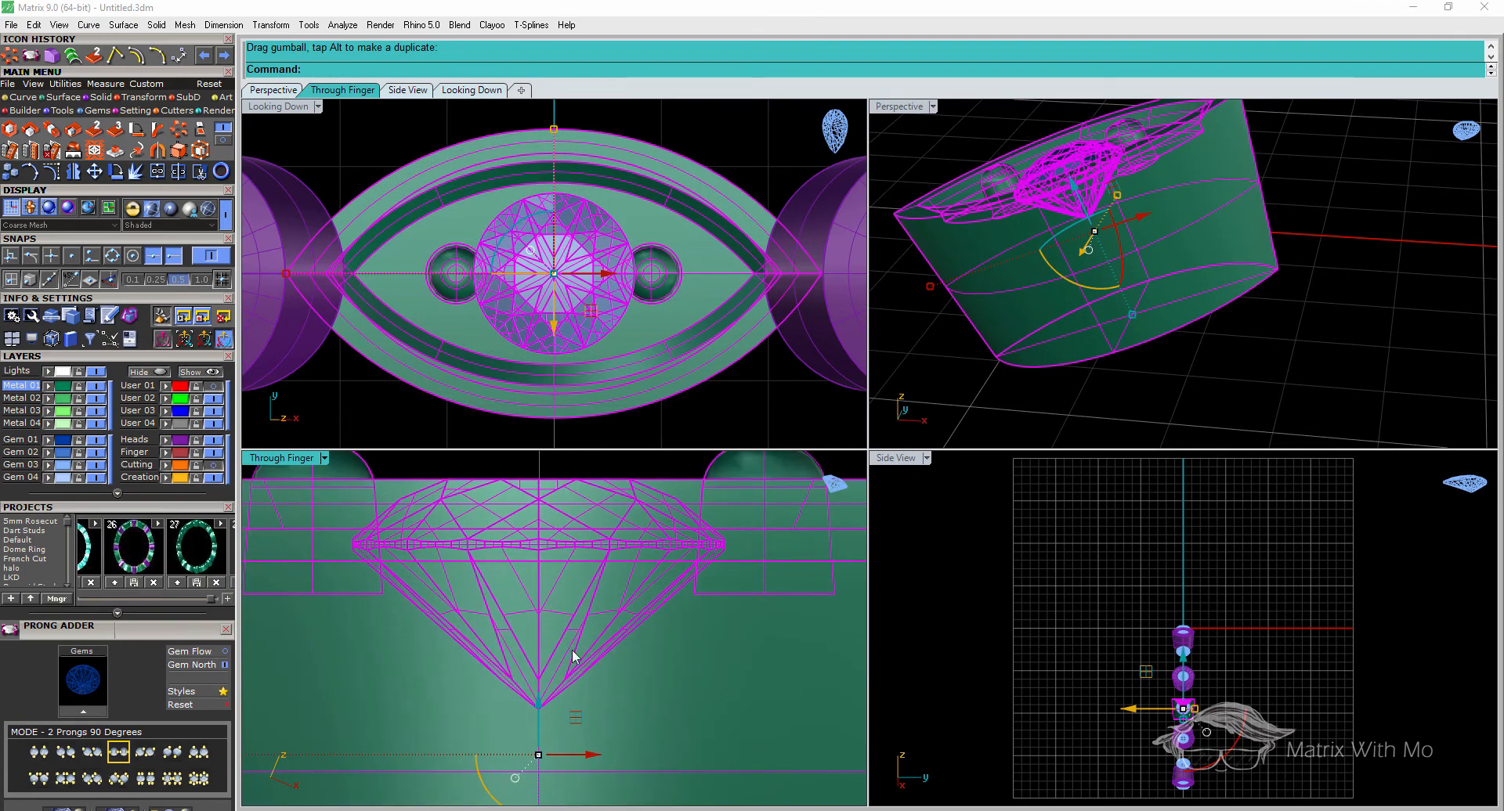
pyautogui.scroll(2, 574, 656)
pyautogui.moveTo(574, 656); pyautogui.dragTo(590, 692, button='right')
pyautogui.scroll(-2, 590, 692)
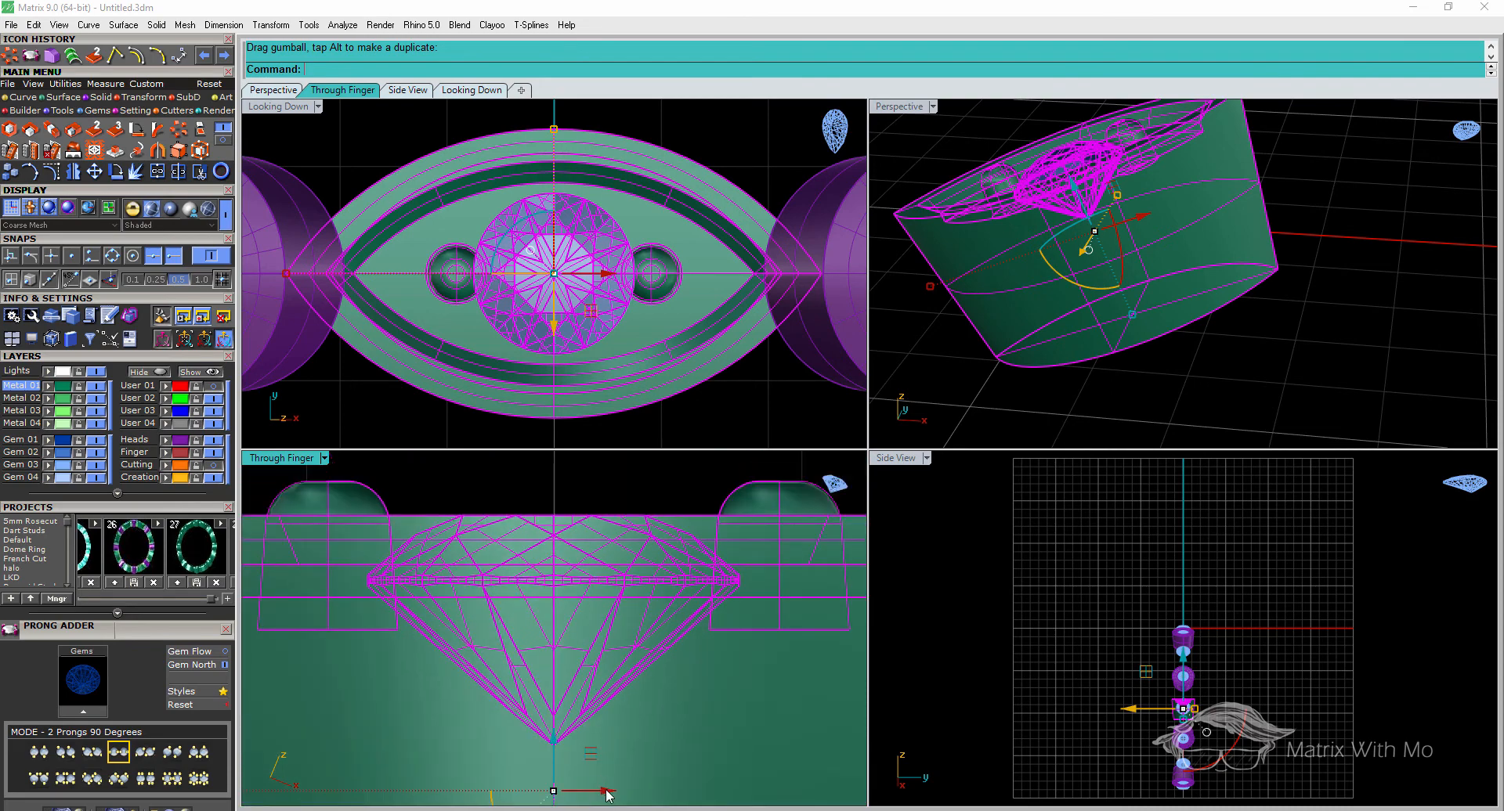
pyautogui.moveTo(607, 794); pyautogui.dragTo(607, 792)
pyautogui.scroll(-5, 599, 683)
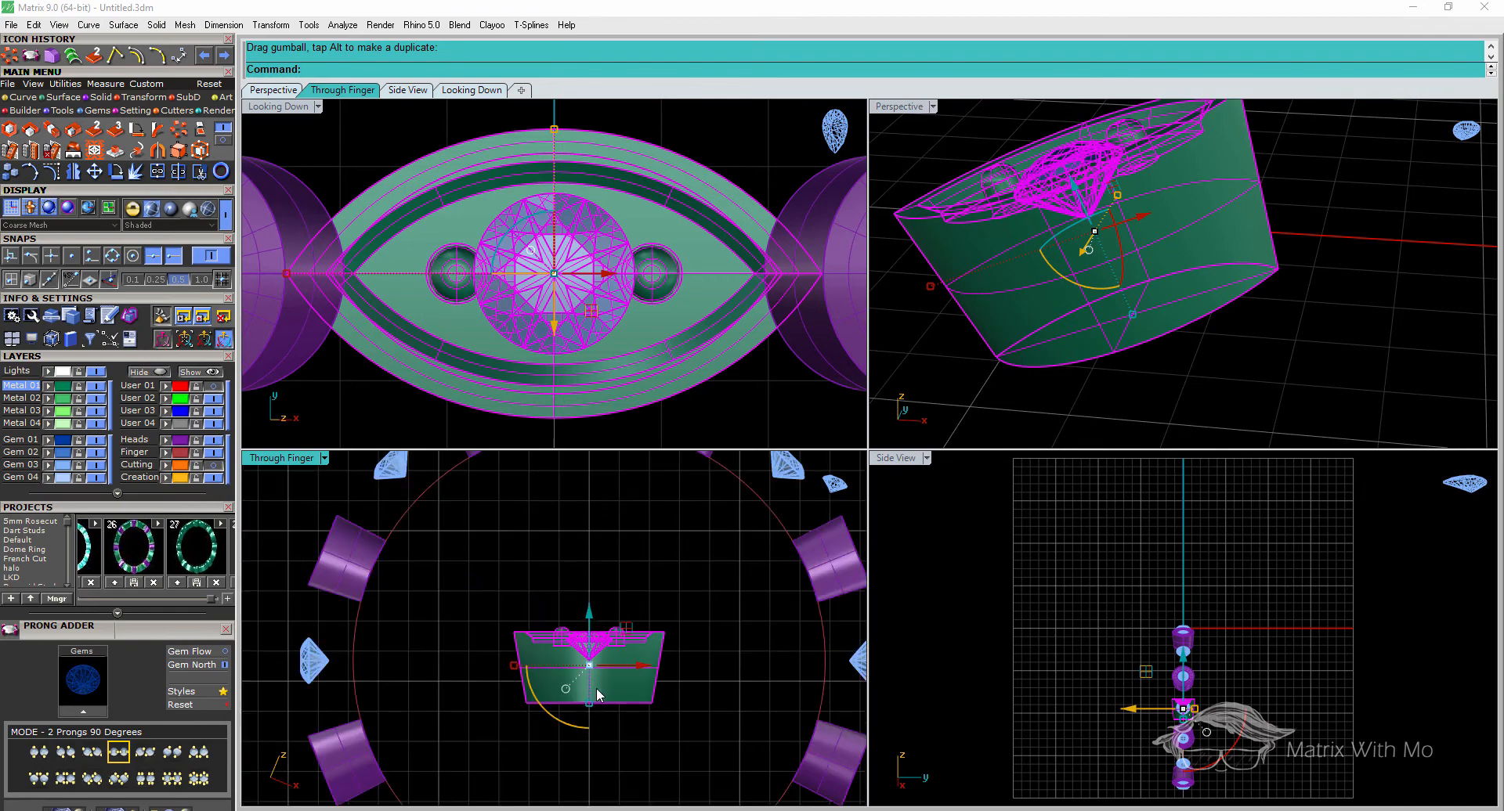
pyautogui.hotkey('ctrl', 'z')
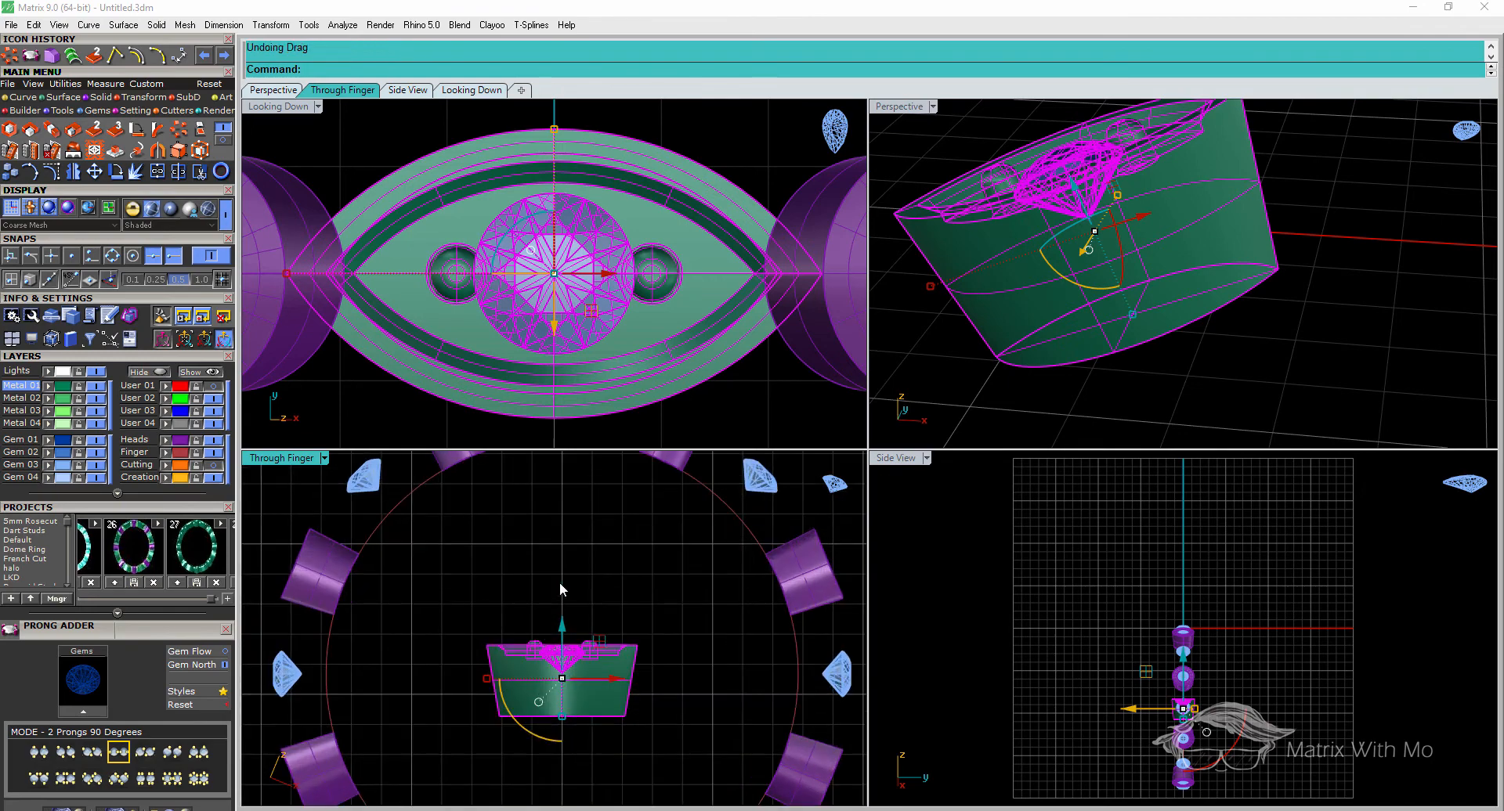
pyautogui.scroll(-3, 576, 631)
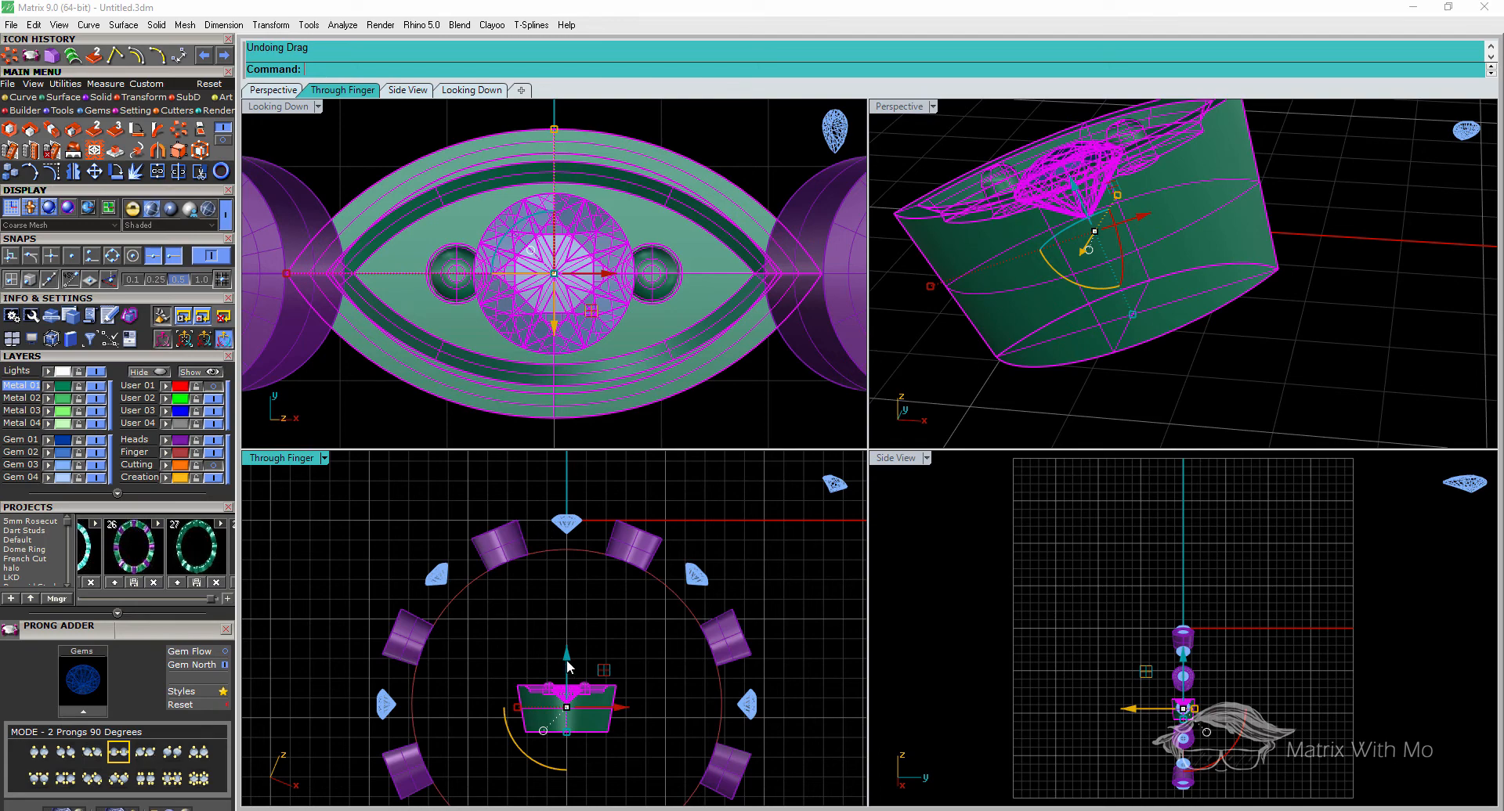
# Raise the marquise setting with its gem and prongs into the gap between the two top bezels
pyautogui.moveTo(566, 659); pyautogui.dragTo(562, 490)
pyautogui.scroll(12, 555, 526)
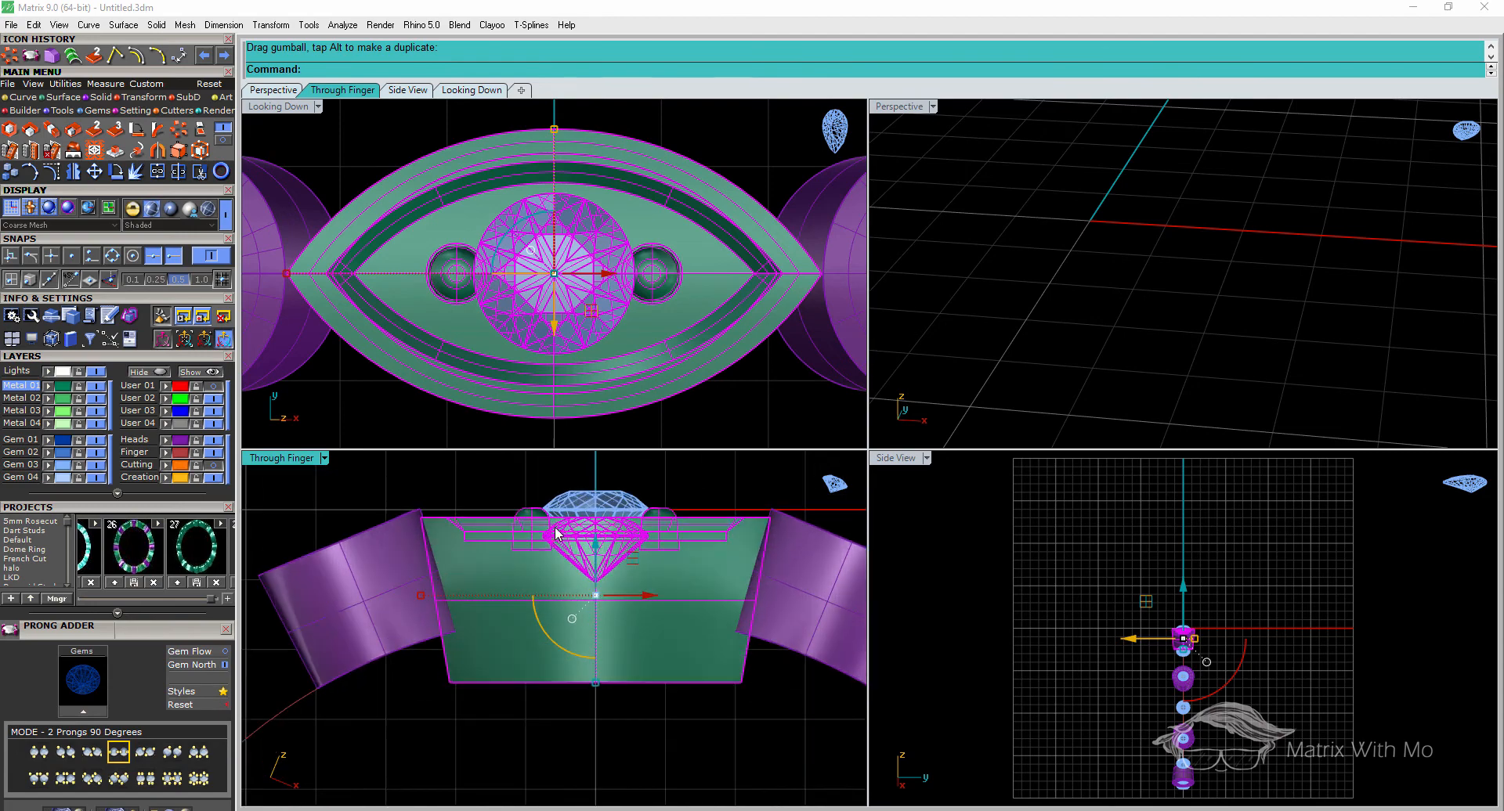
pyautogui.moveTo(596, 541); pyautogui.dragTo(596, 538)
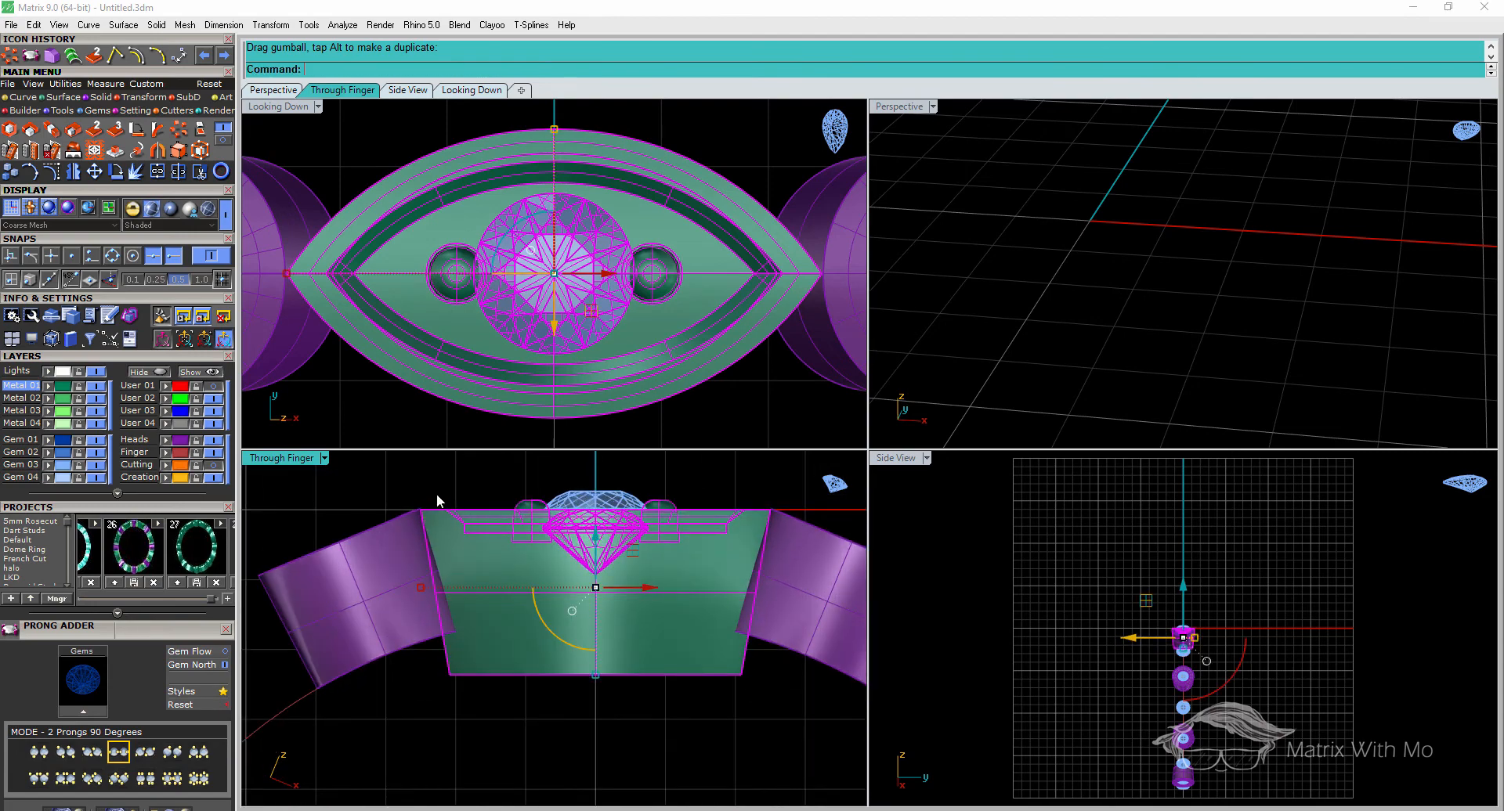
# Nudge the marquise setting slightly higher until its top edge lines up with the adjoining bezel rims
pyautogui.scroll(6, 451, 532)
pyautogui.moveTo(553, 561); pyautogui.dragTo(450, 564, button='right')
pyautogui.scroll(-2, 450, 563)
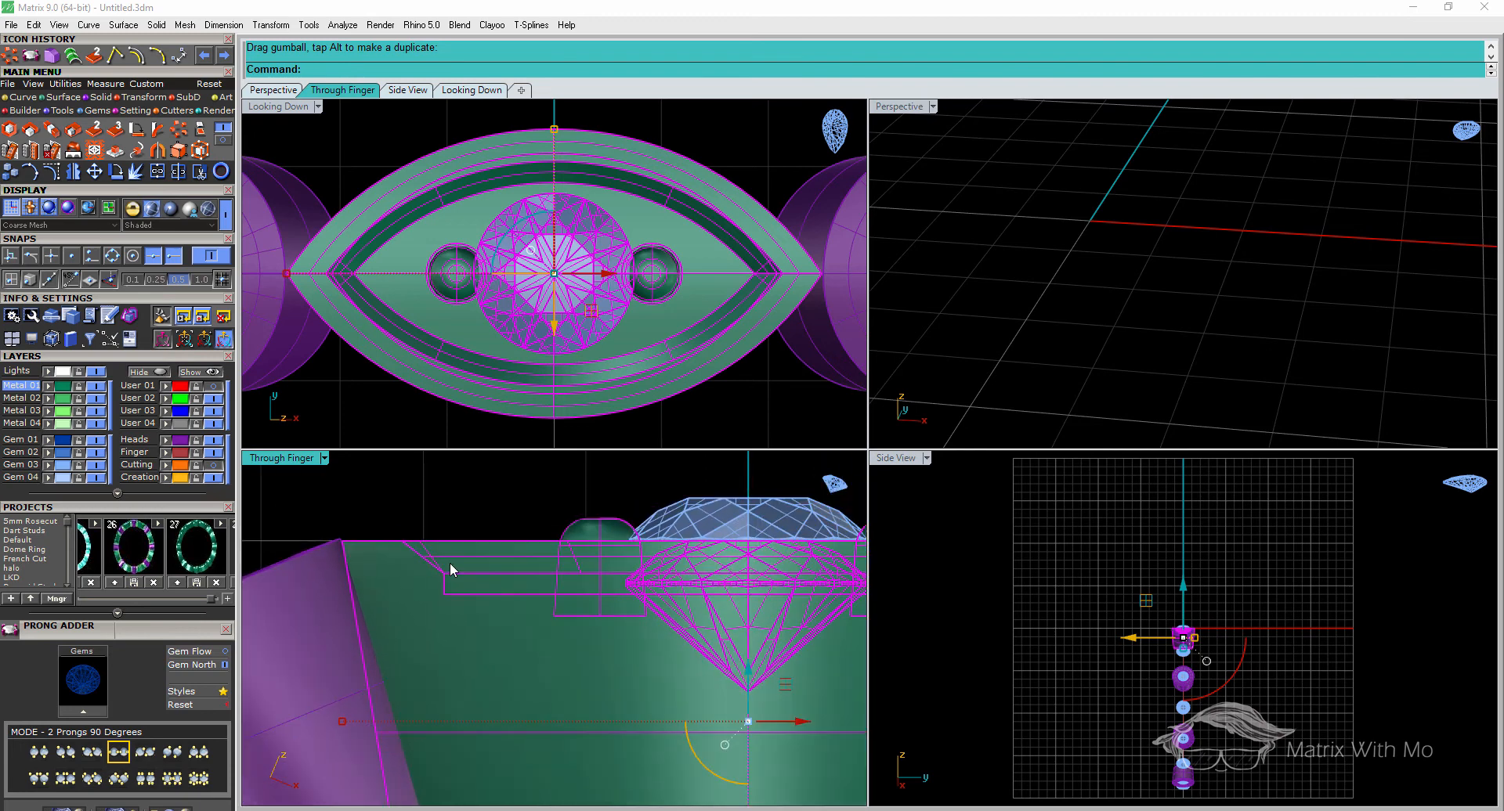
pyautogui.moveTo(748, 676); pyautogui.dragTo(748, 670)
pyautogui.scroll(3, 361, 544)
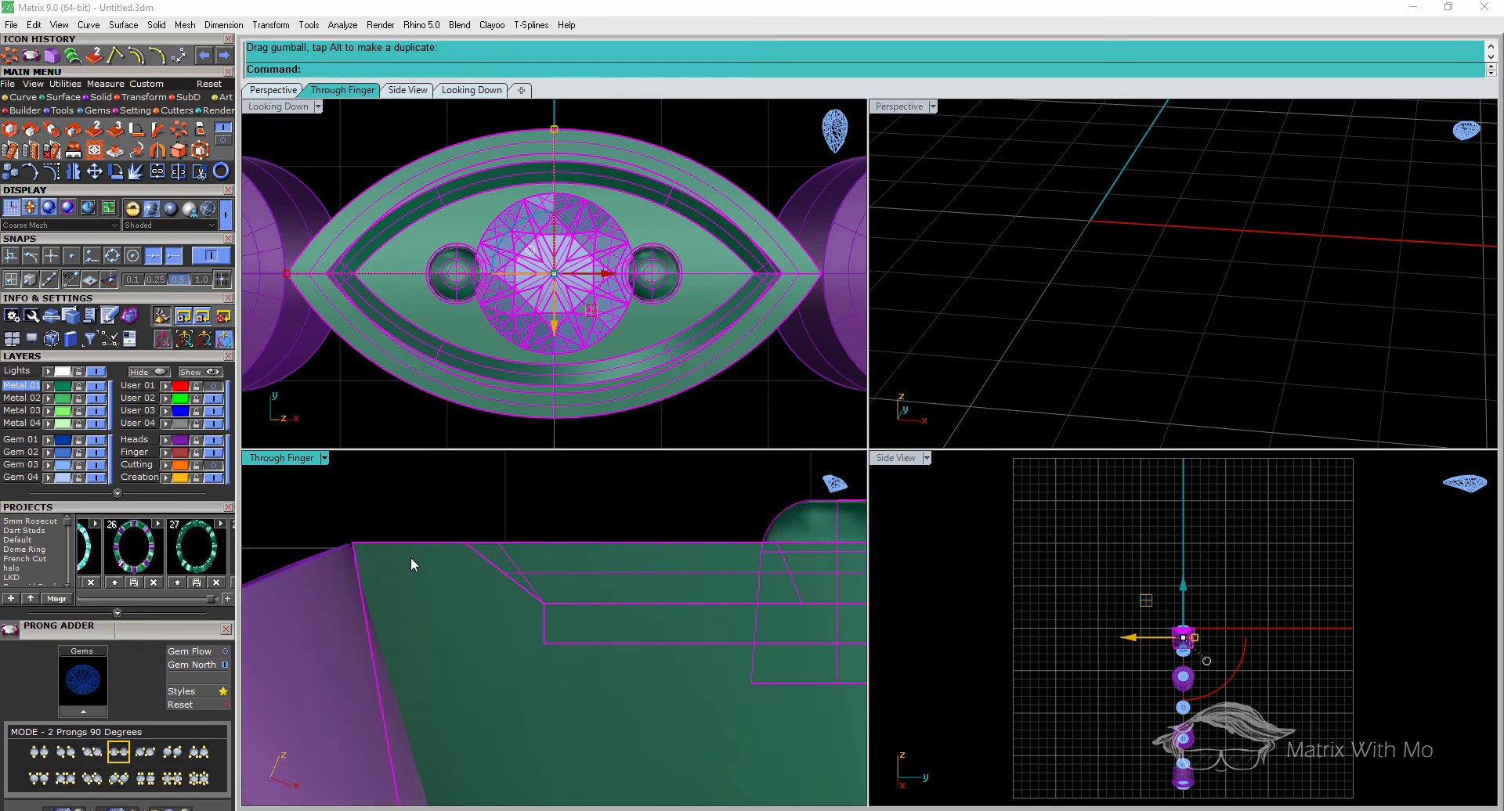
pyautogui.scroll(-5, 411, 557)
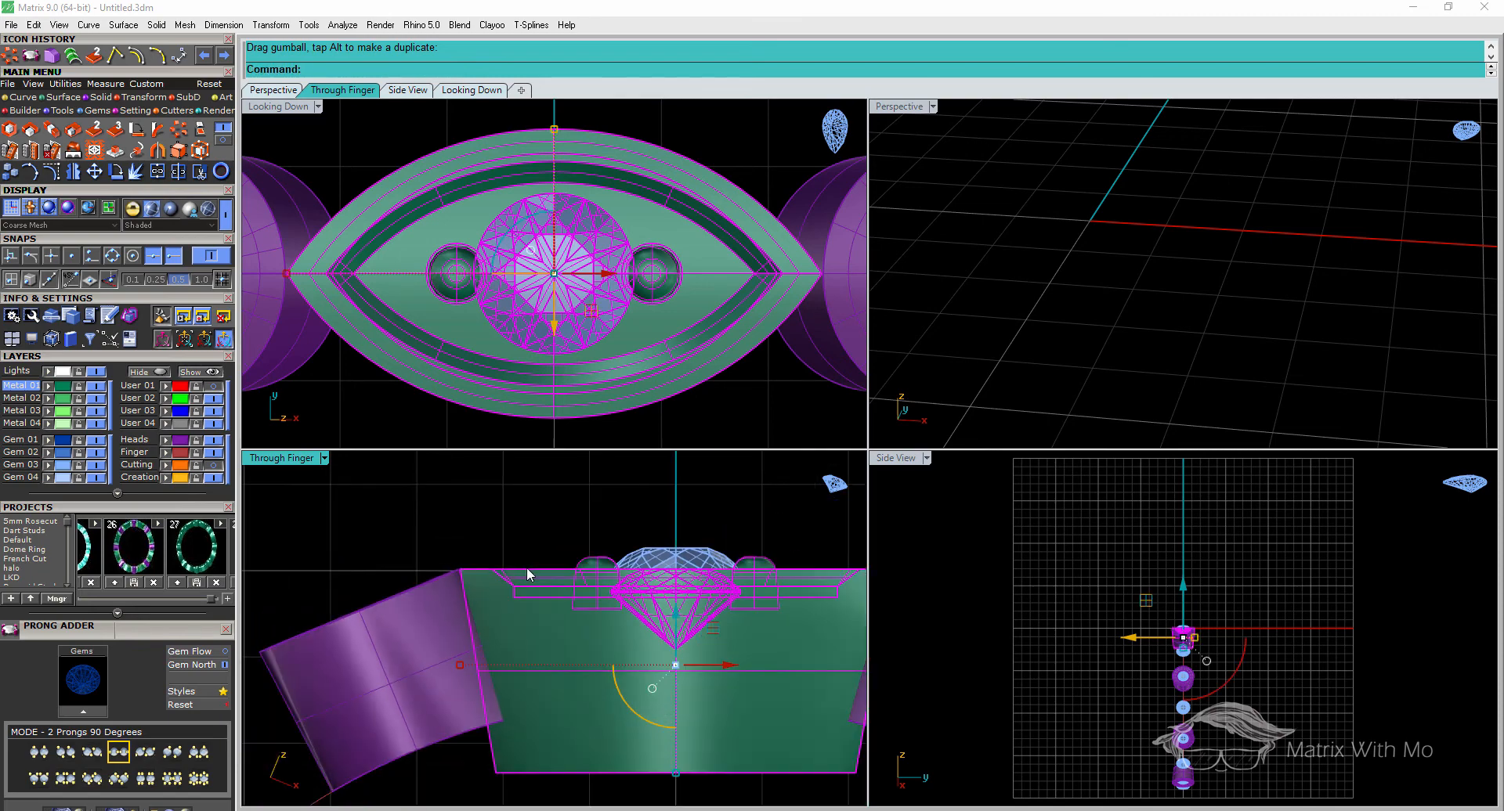
pyautogui.scroll(-3, 524, 567)
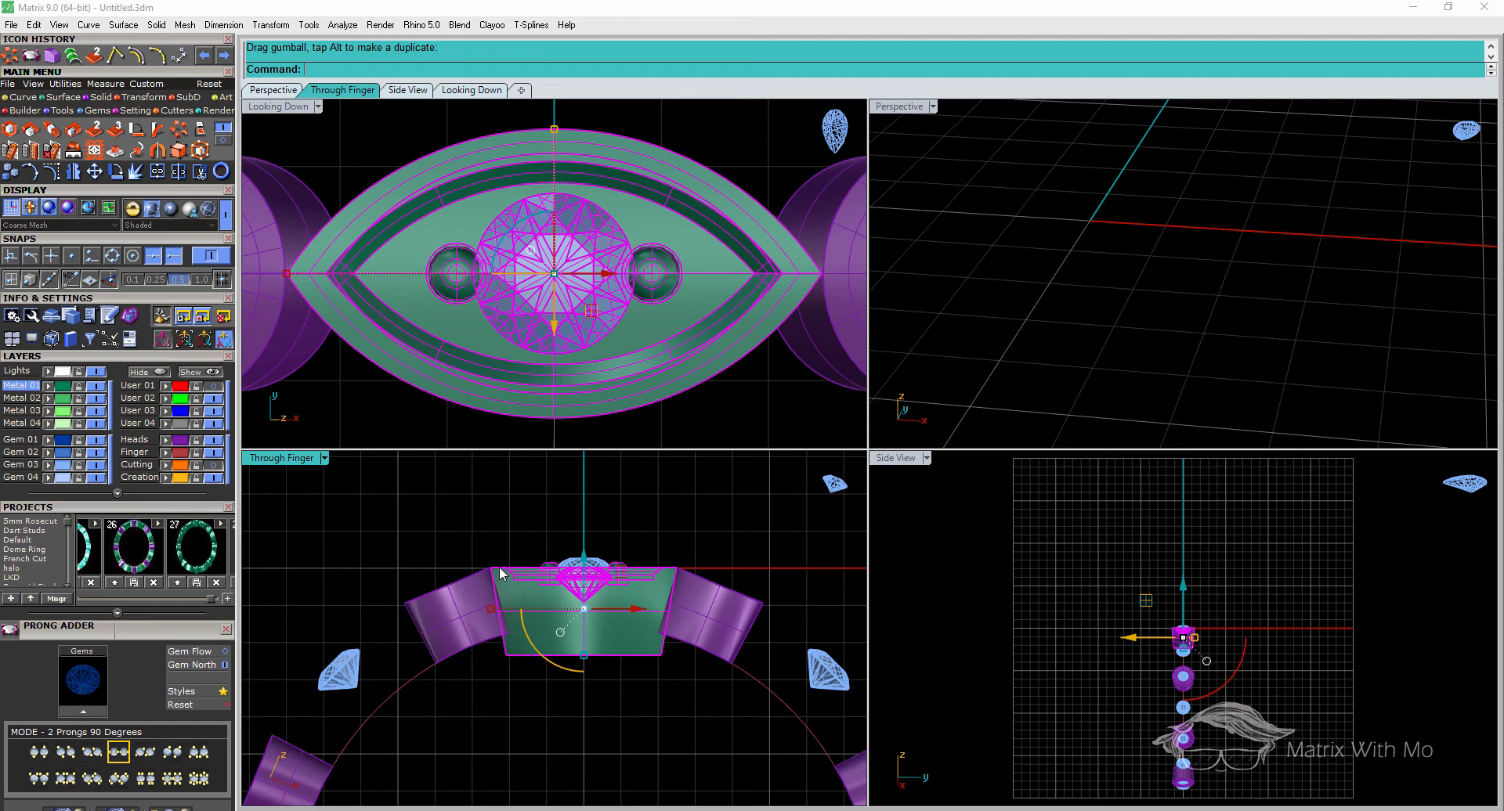
pyautogui.click(591, 731)
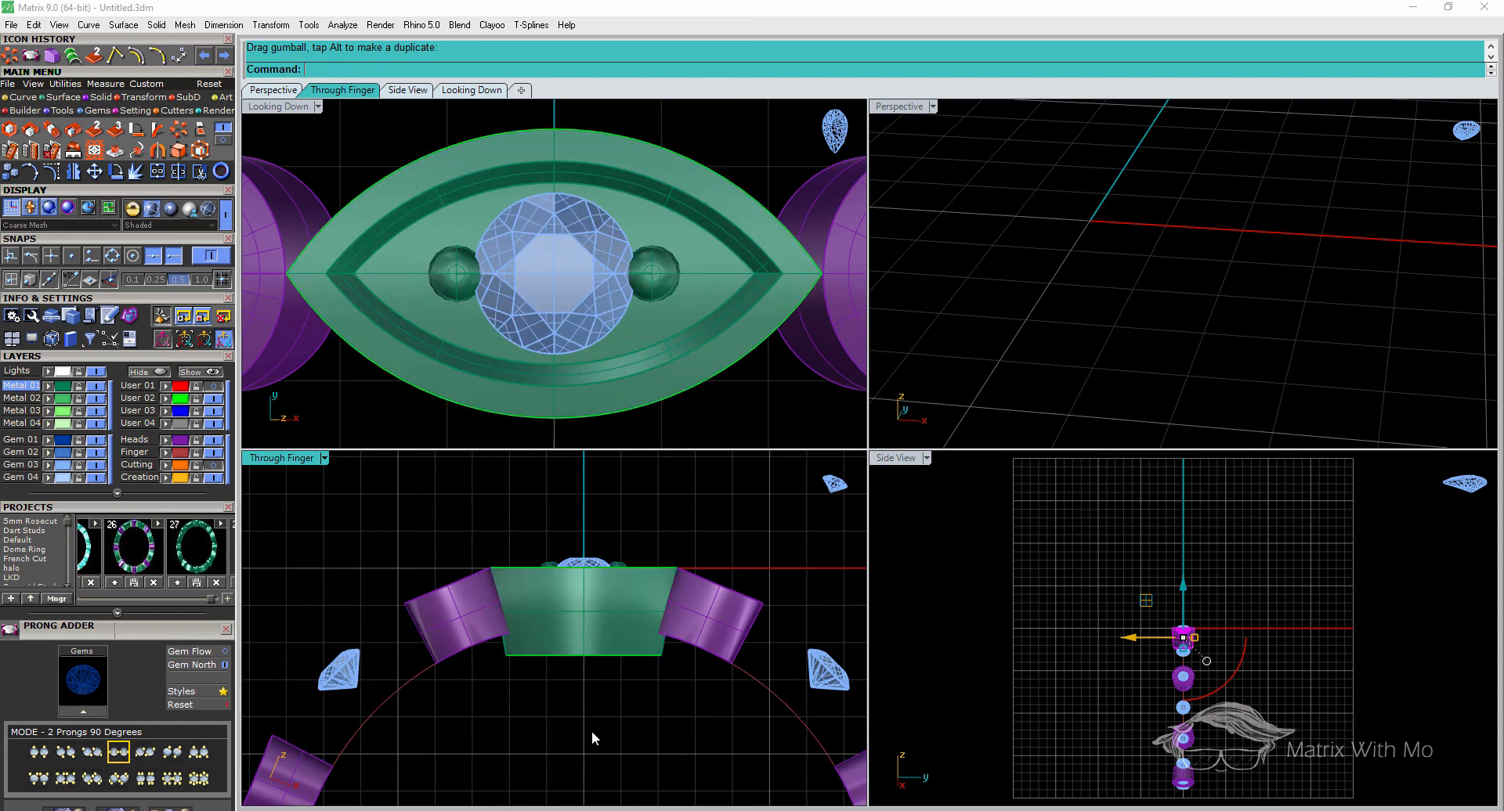
pyautogui.scroll(1, 570, 562)
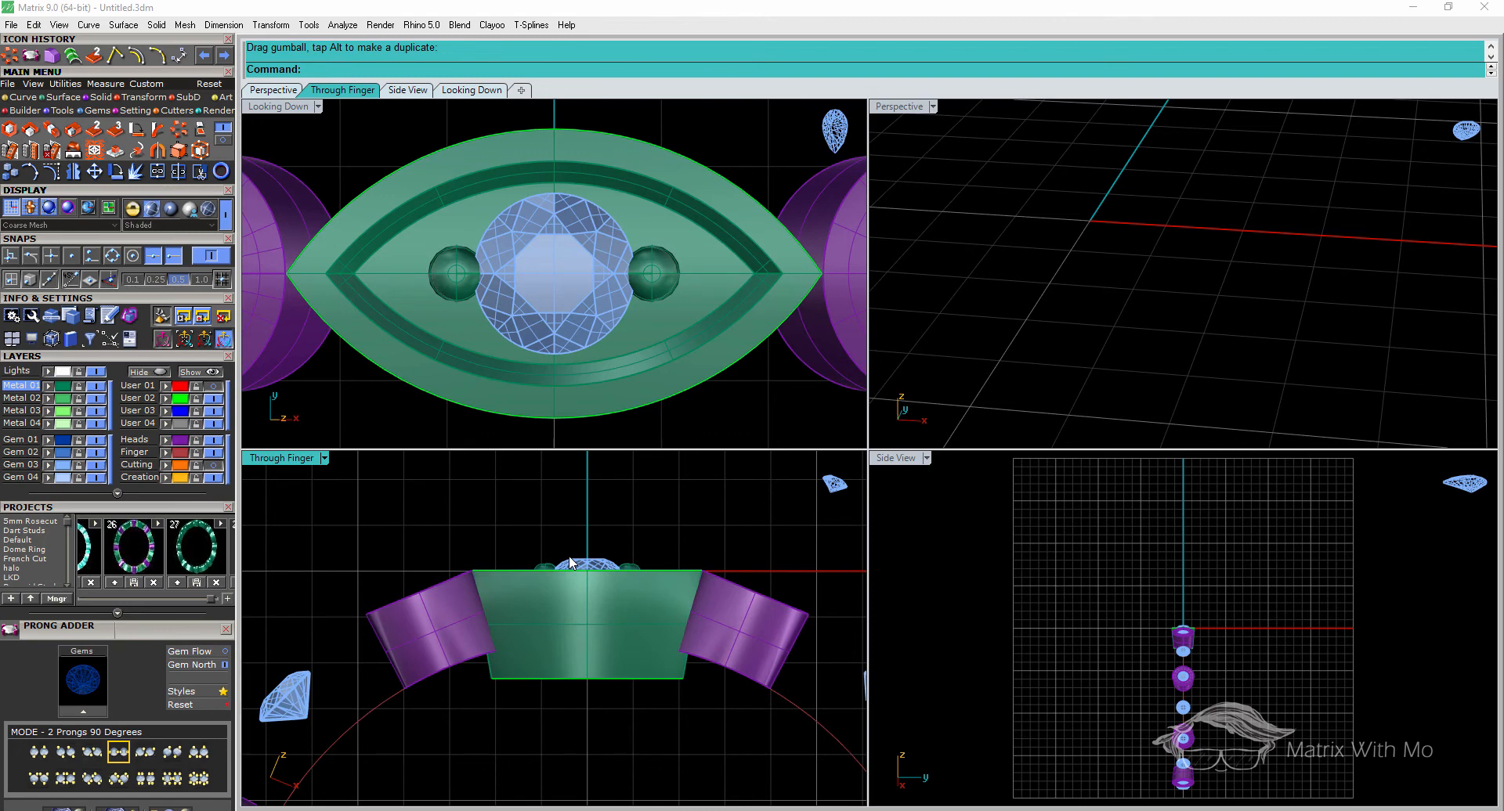
# Delete the light-blue guide gem that overlaps the marquise setting's own gem
pyautogui.click(582, 560)
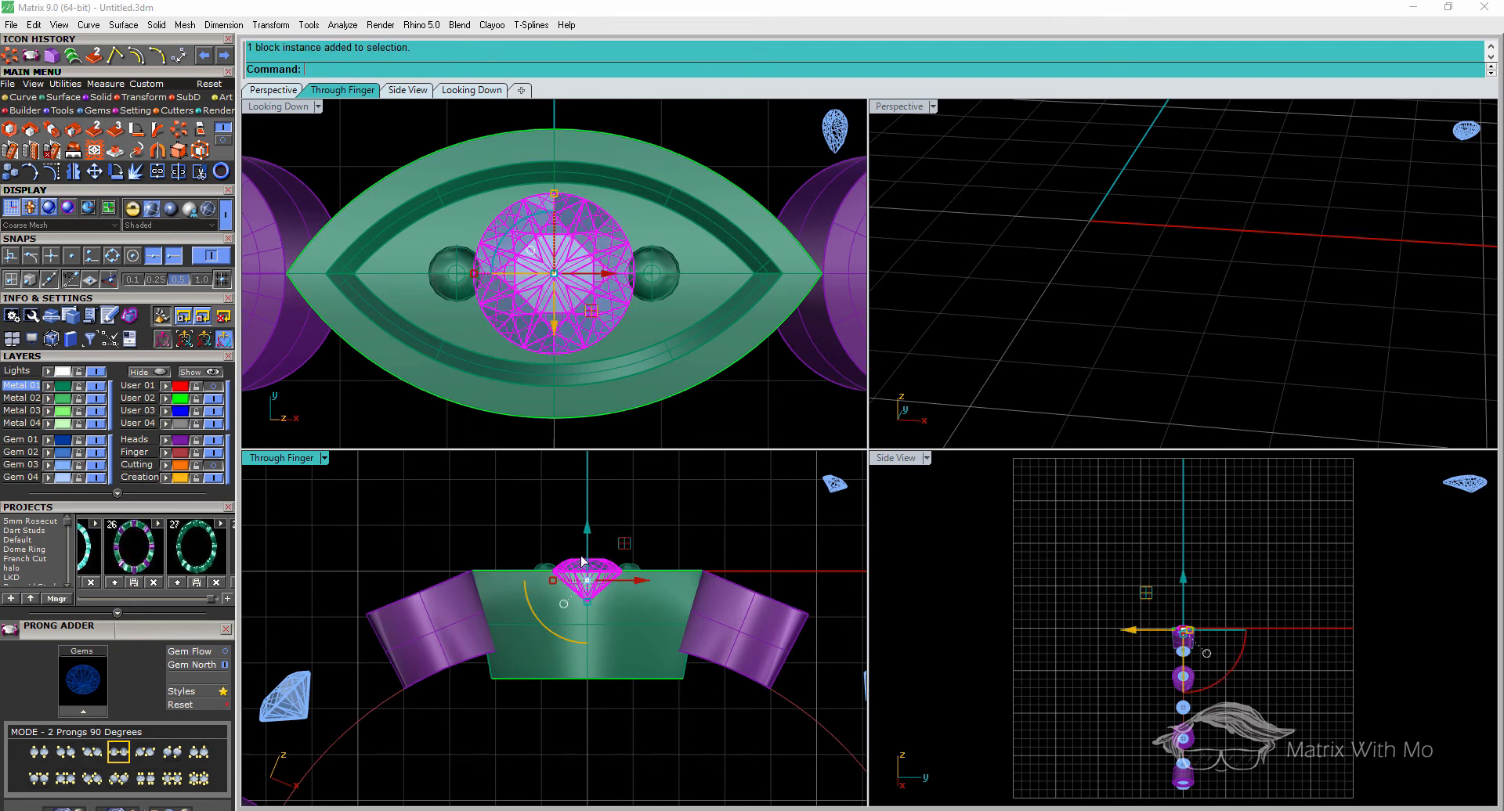
pyautogui.press('Delete')
pyautogui.scroll(-4, 579, 542)
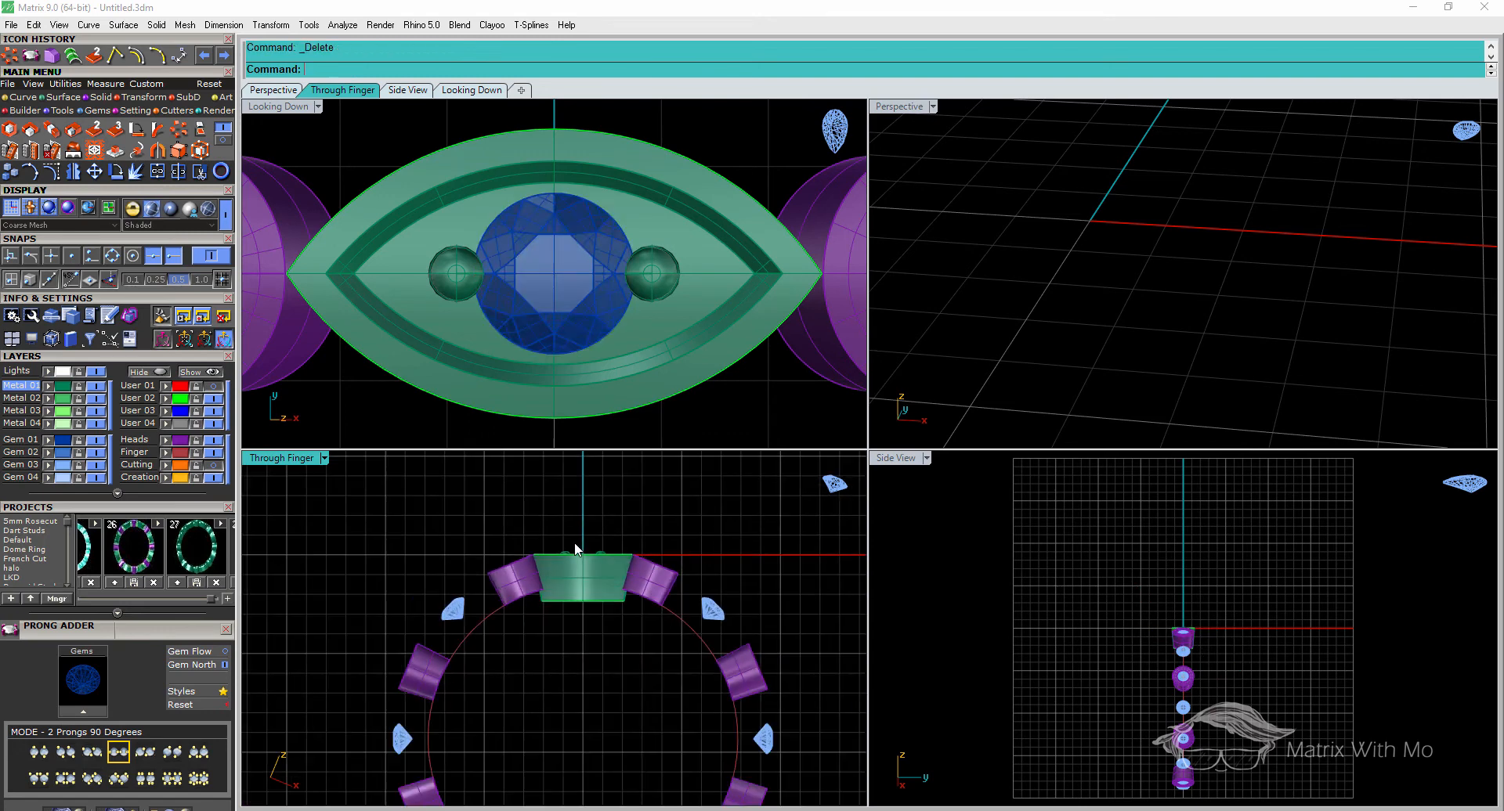
# Delete the remaining light-blue guide gems in the other gaps between bezels around the ring
pyautogui.click(458, 605)
pyautogui.scroll(-4, 446, 555)
pyautogui.press('Delete')
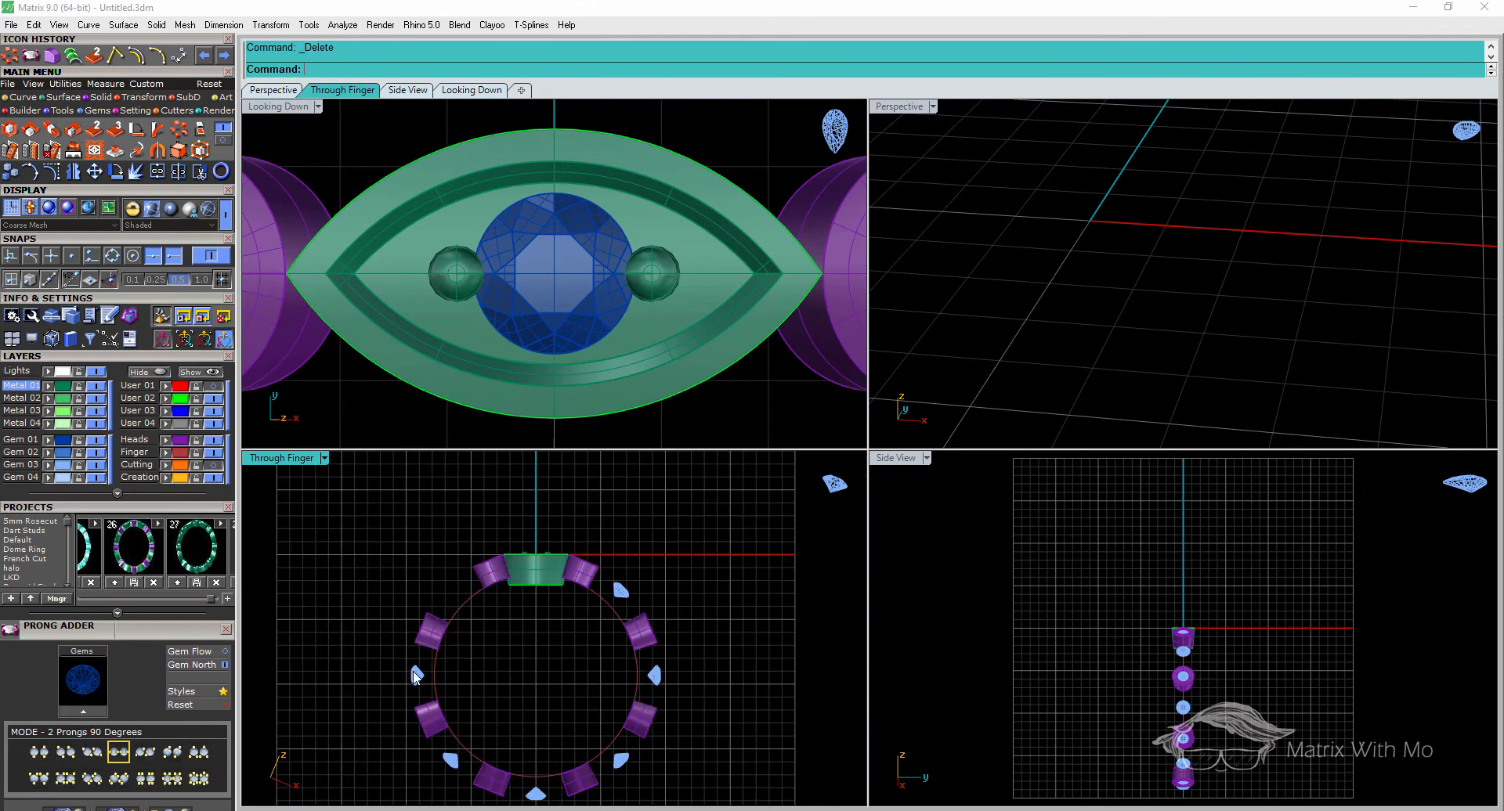
pyautogui.click(417, 676)
pyautogui.press('Delete')
pyautogui.click(451, 757)
pyautogui.press('Delete')
pyautogui.click(536, 794)
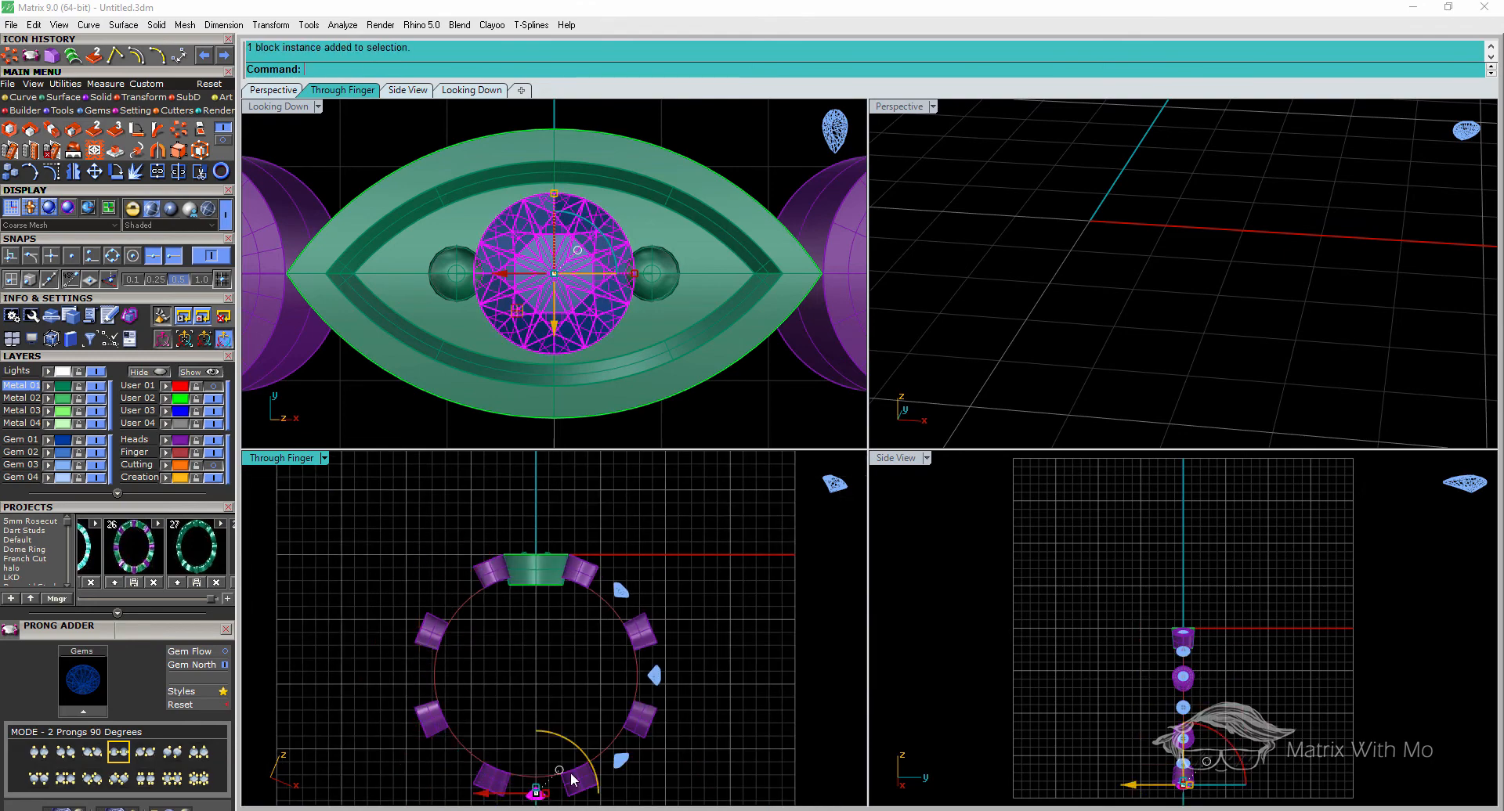
pyautogui.press('Delete')
pyautogui.click(654, 675)
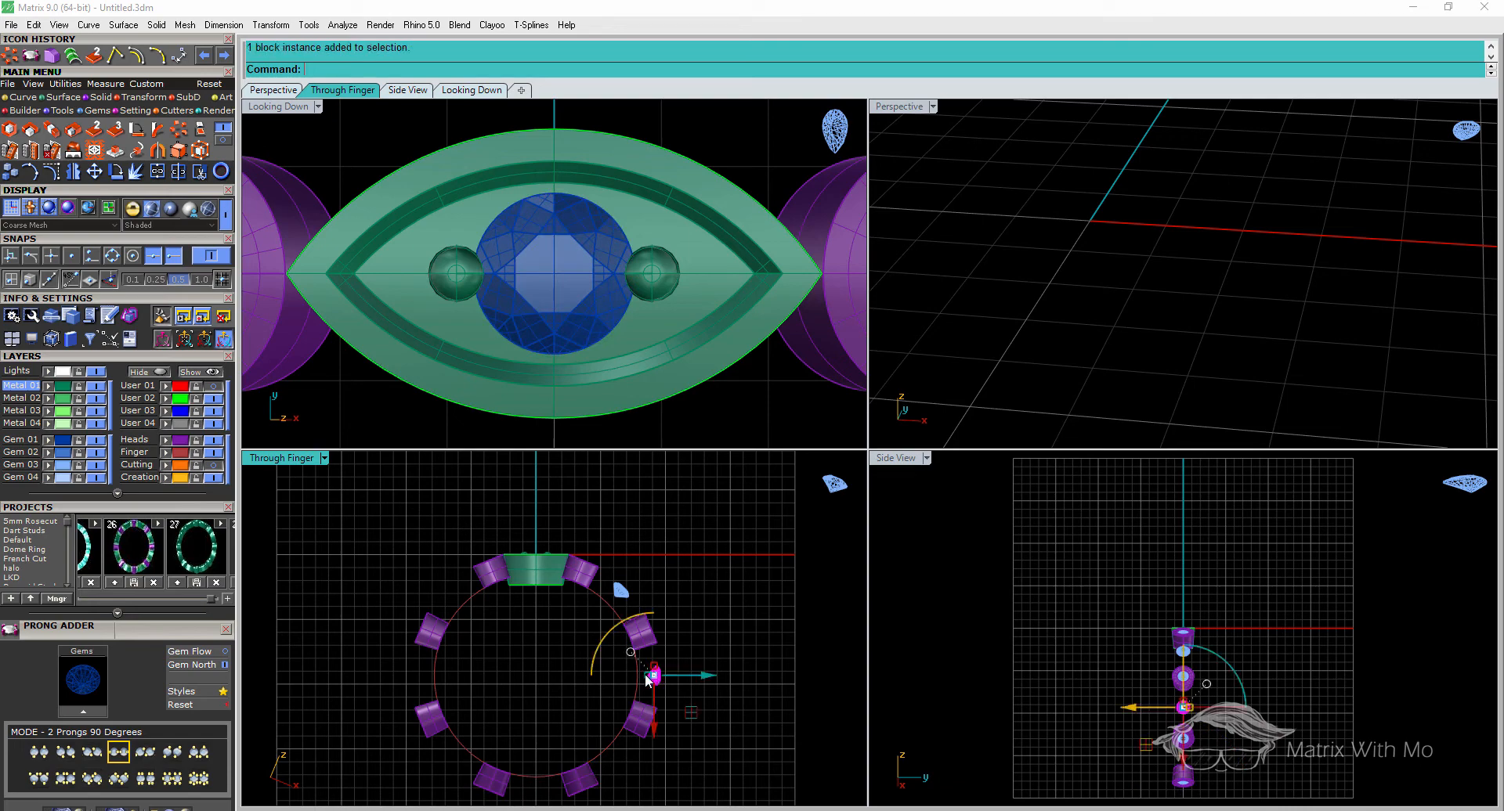
pyautogui.press('Delete')
pyautogui.click(620, 590)
pyautogui.press('Delete')
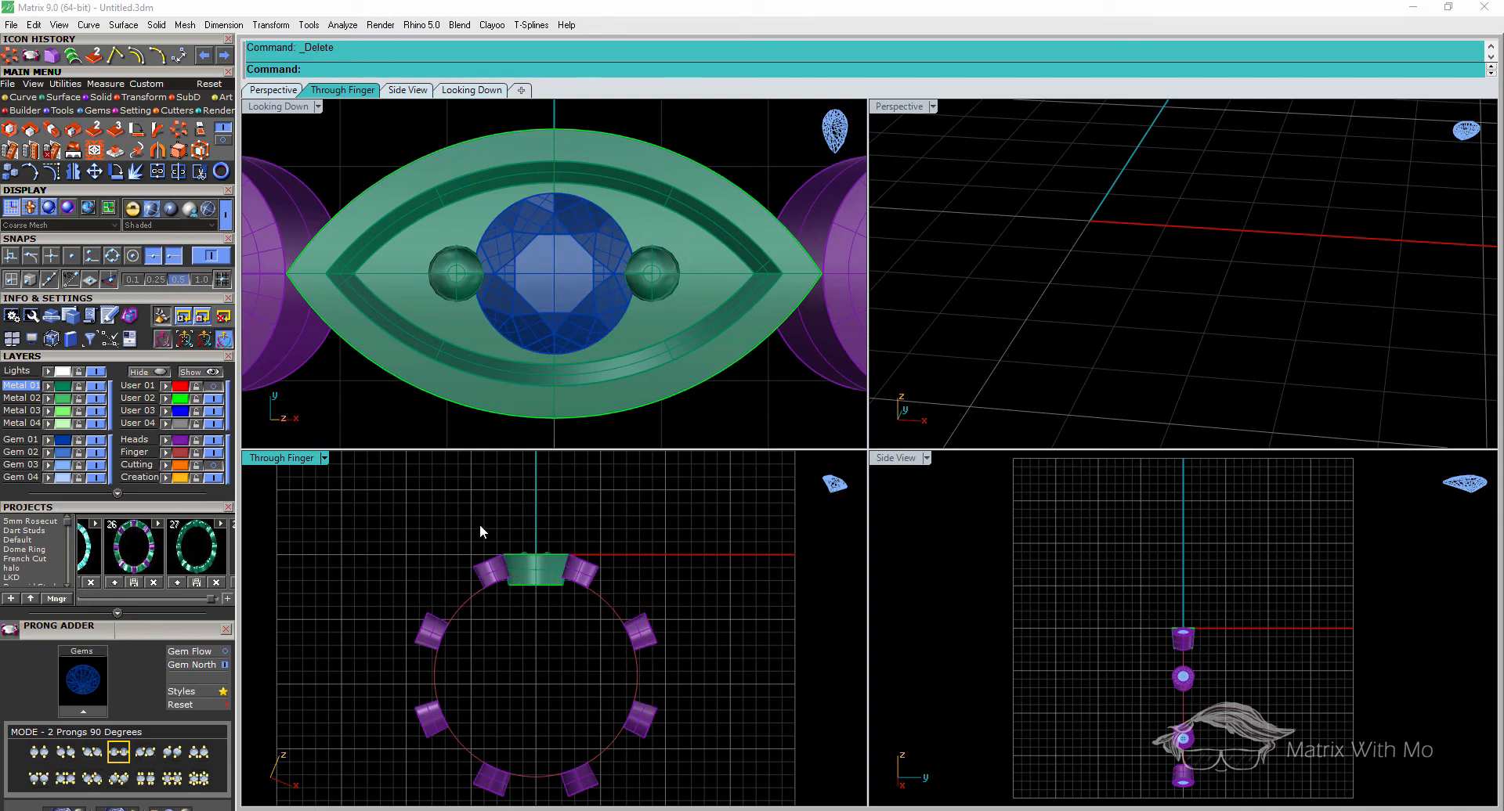
# Select the marquise setting with its prongs and gem, and return from the gem-aligned view to the ring's normal orientation
pyautogui.scroll(3, 489, 526)
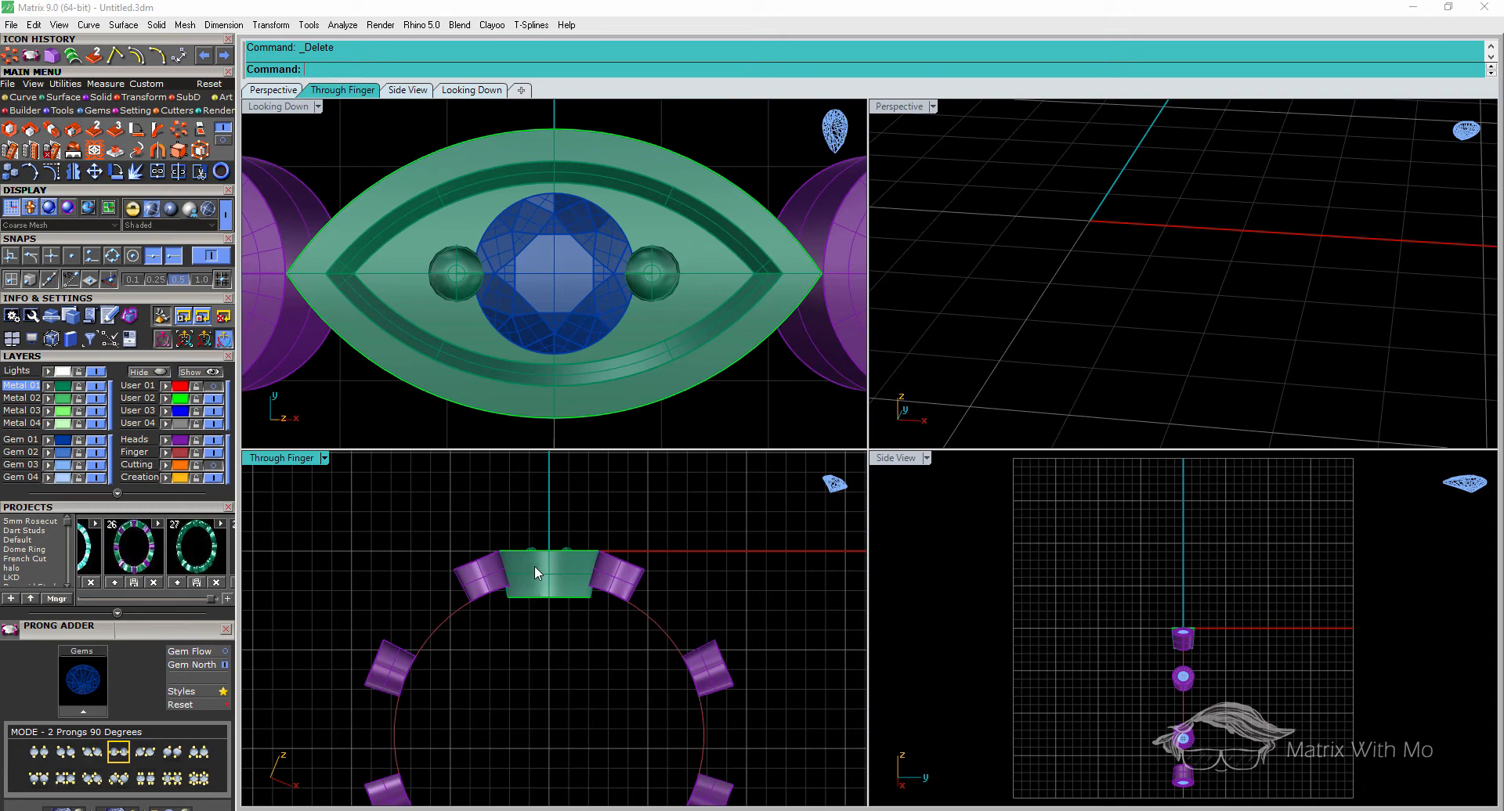
pyautogui.scroll(3, 537, 567)
pyautogui.click(538, 564)
pyautogui.scroll(2, 528, 515)
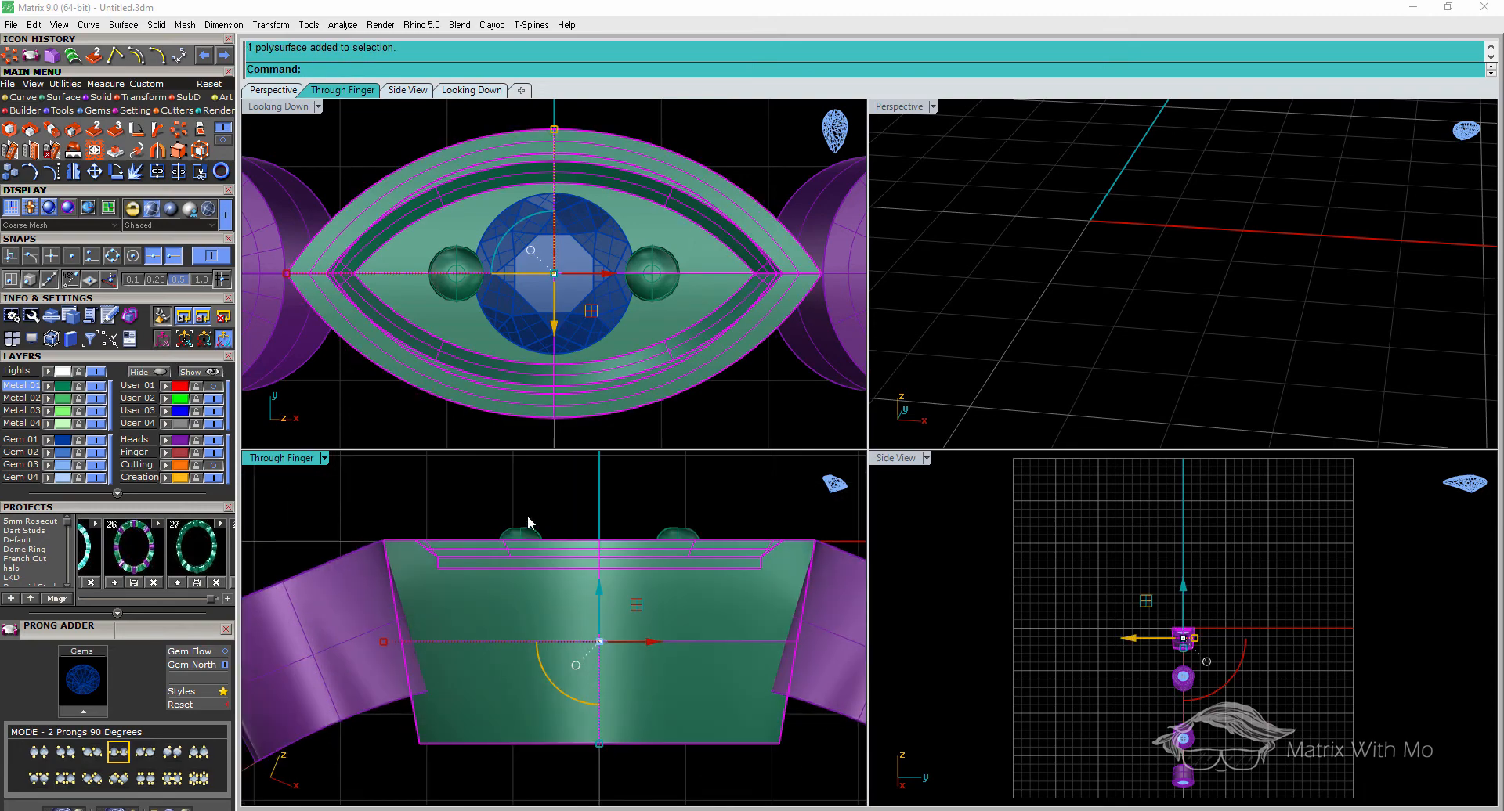
pyautogui.keyDown('shift'); pyautogui.click(529, 529); pyautogui.keyUp('shift')
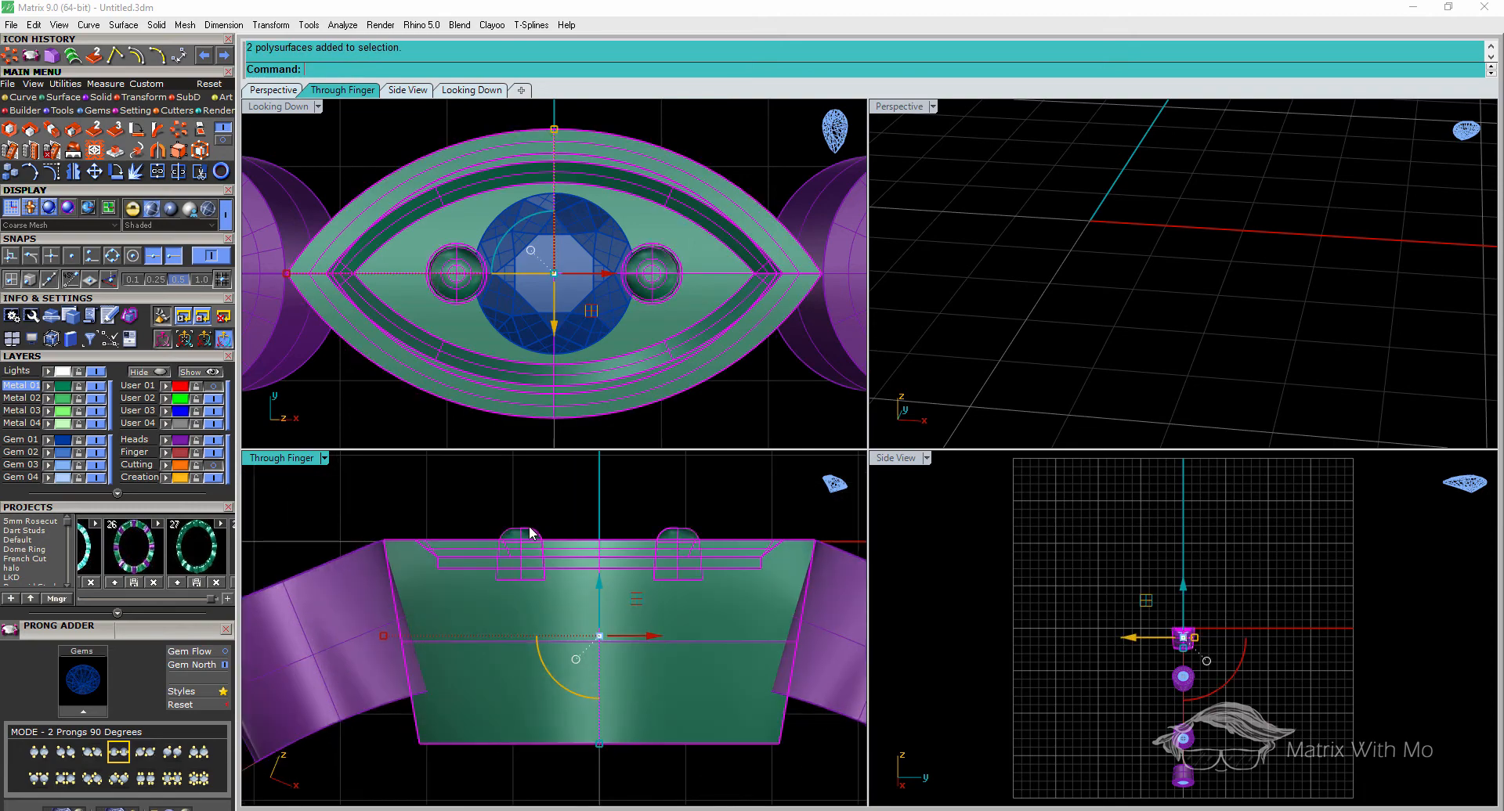
pyautogui.keyDown('shift'); pyautogui.click(585, 317); pyautogui.keyUp('shift')
pyautogui.scroll(-4, 520, 554)
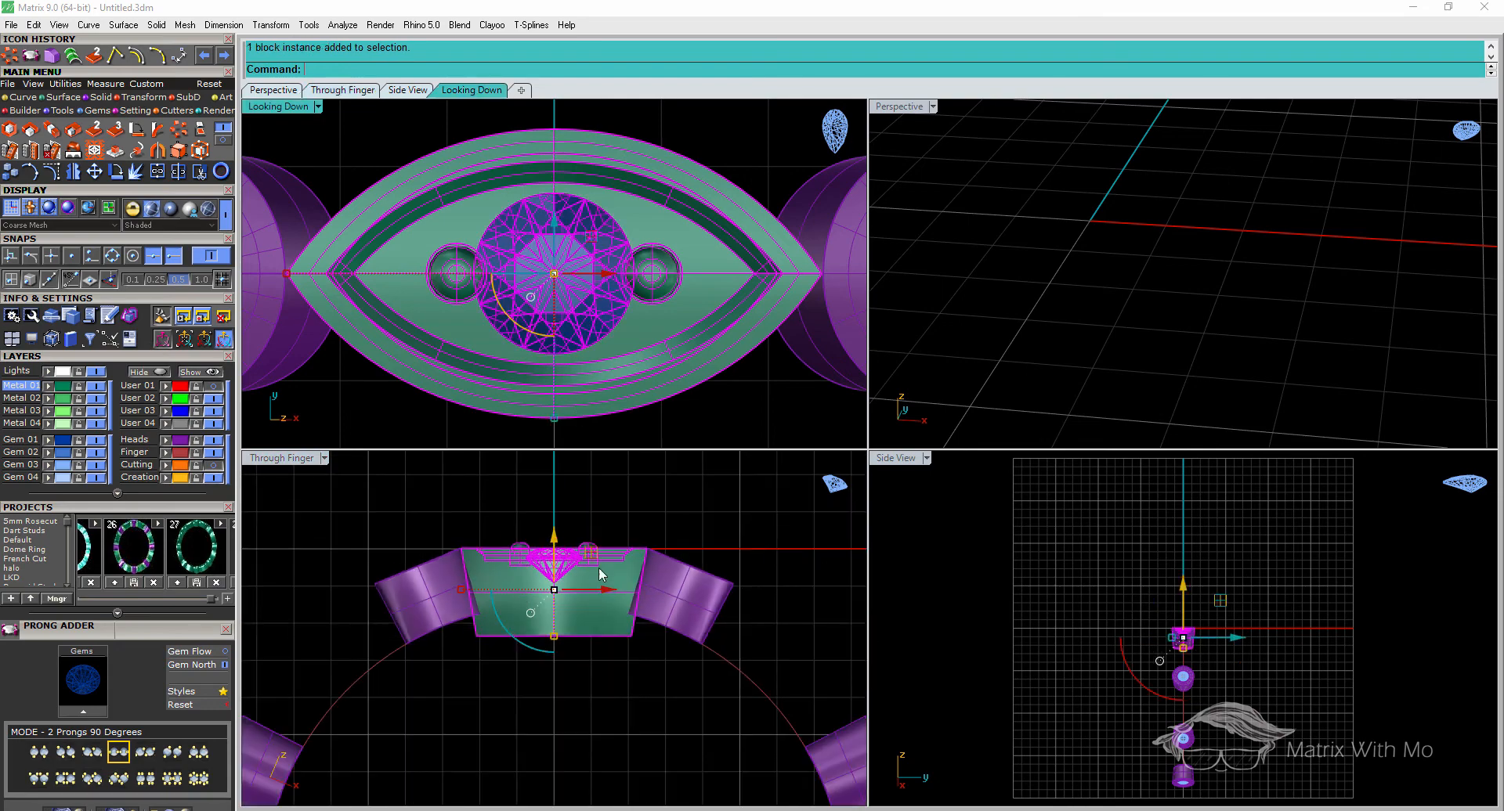
pyautogui.scroll(-5, 459, 562)
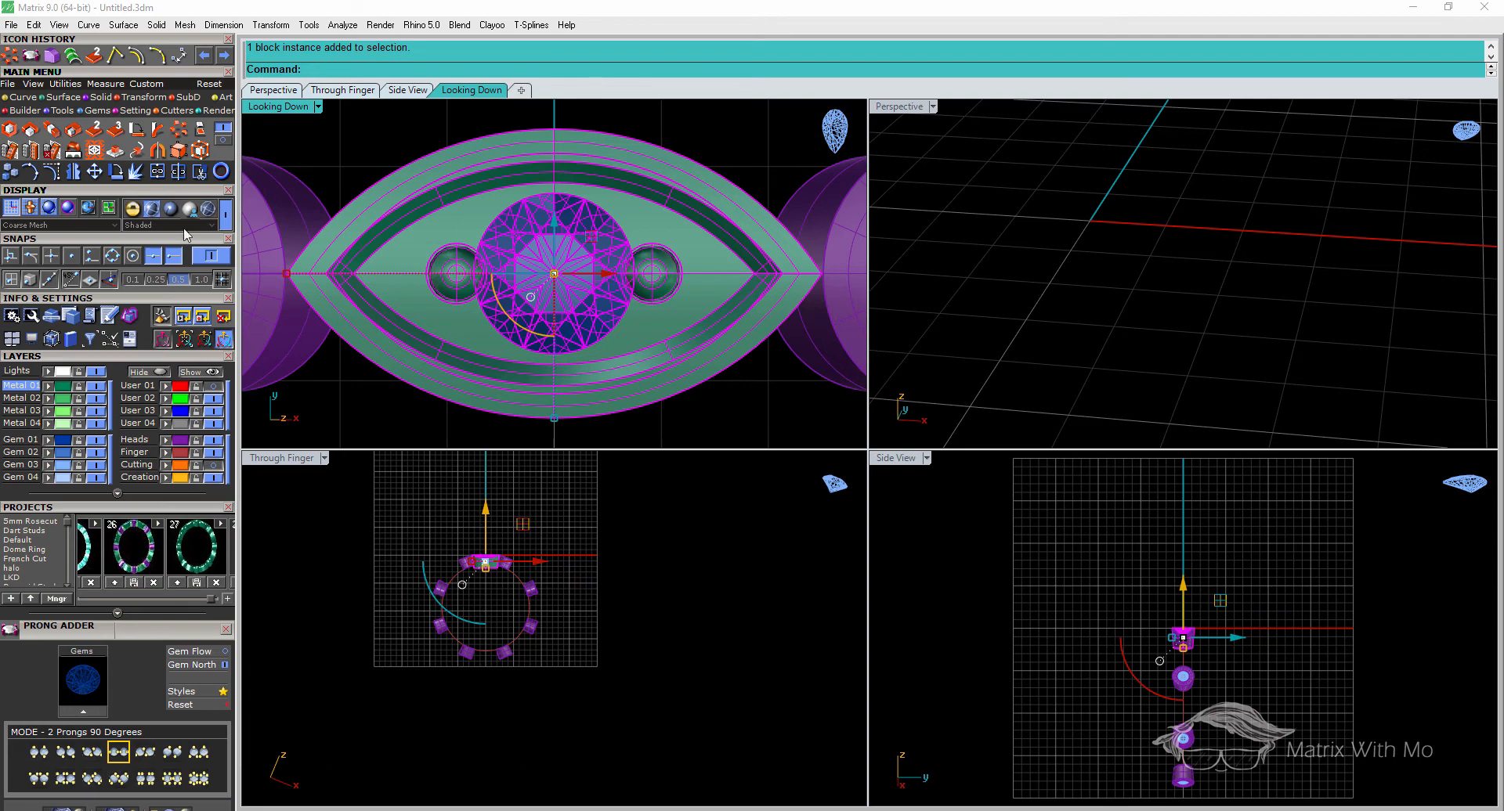
pyautogui.click(88, 209)
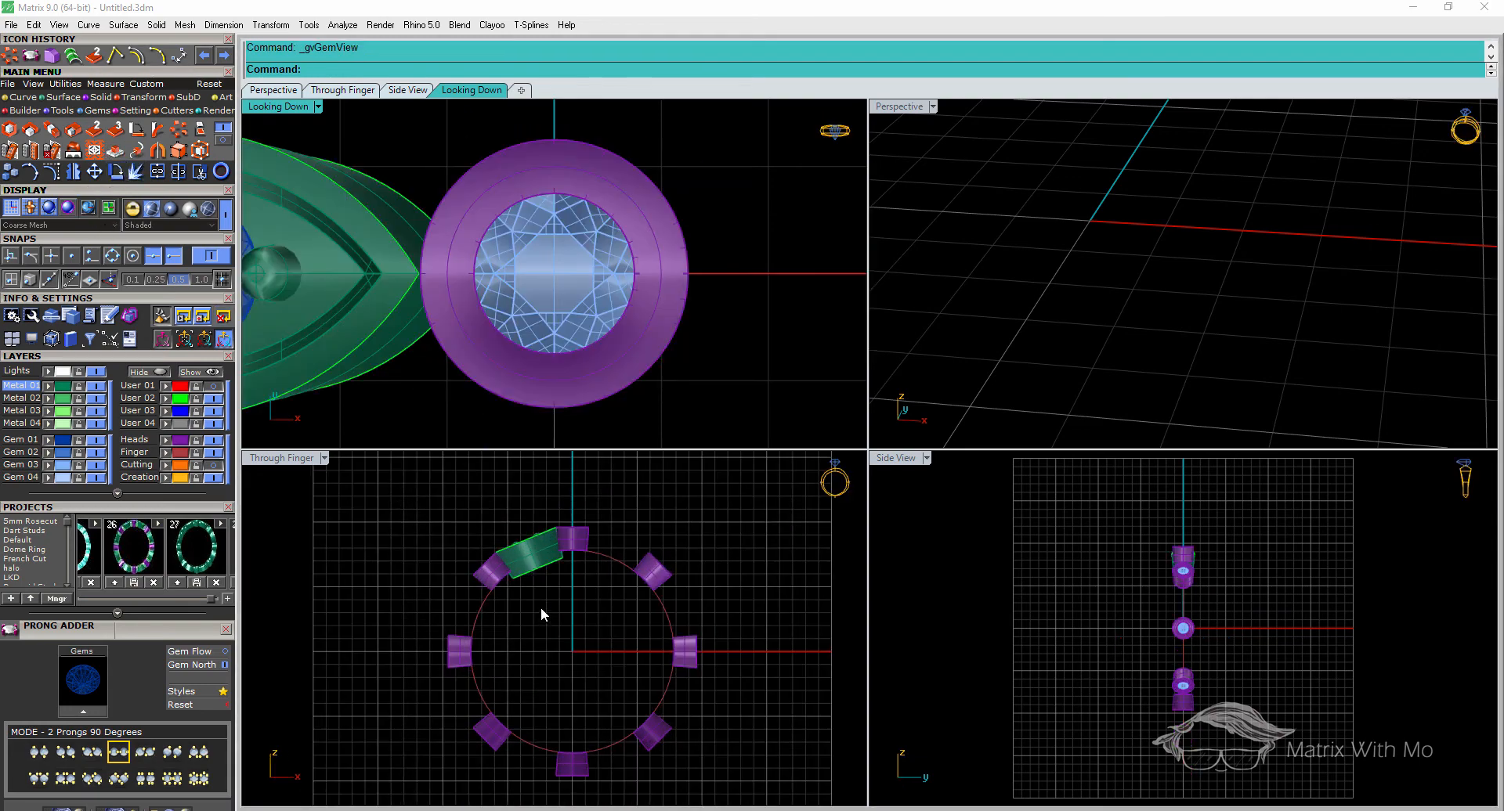
# Begin a polar array in the through-finger view with the marquise setting, both prongs and their gem as its objects
pyautogui.click(179, 129)
pyautogui.click(298, 464)
pyautogui.moveTo(572, 650); pyautogui.dragTo(472, 576)
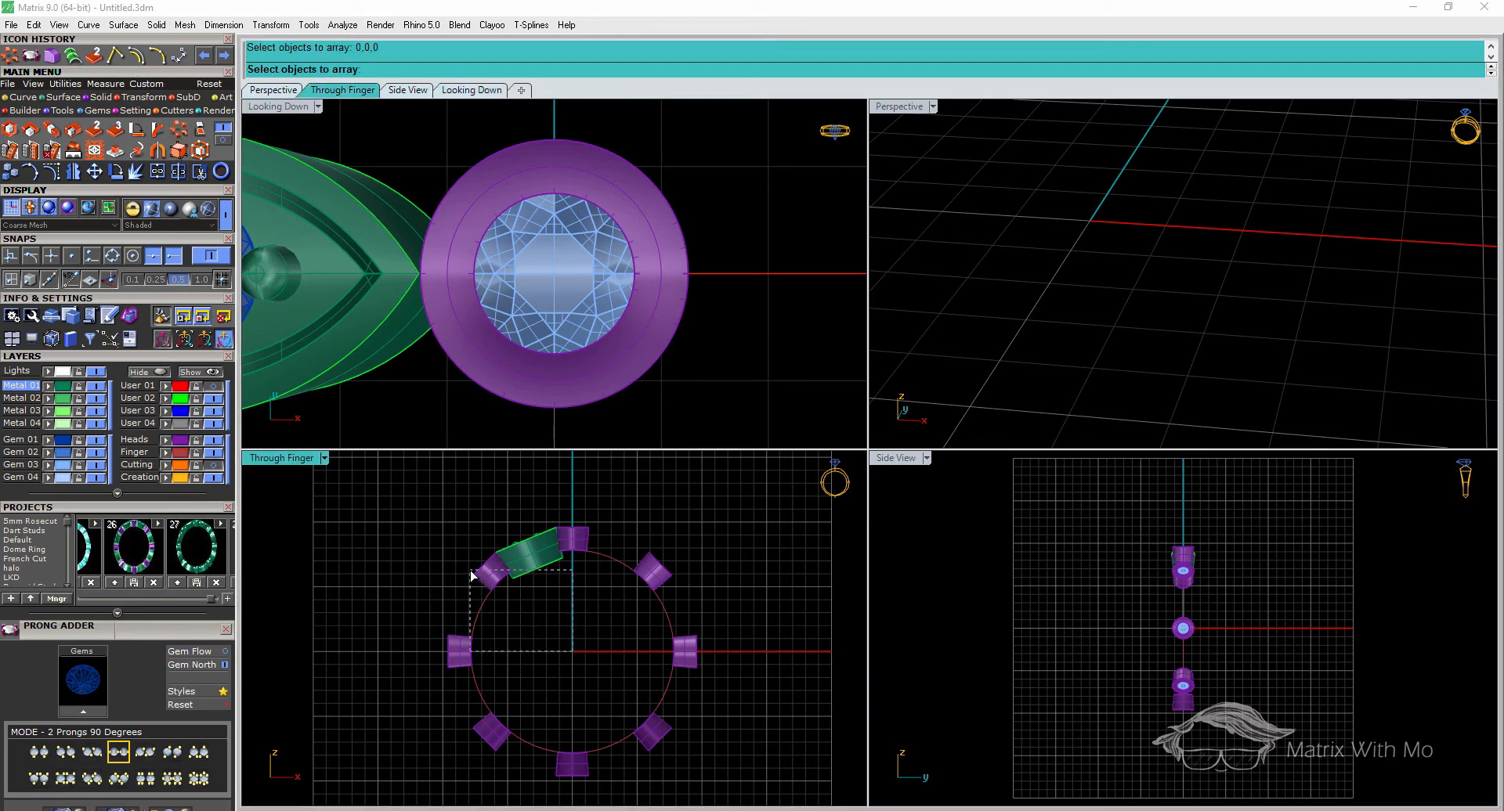
pyautogui.moveTo(526, 622); pyautogui.dragTo(537, 614)
pyautogui.click(535, 548)
pyautogui.scroll(5, 535, 548)
pyautogui.scroll(3, 533, 546)
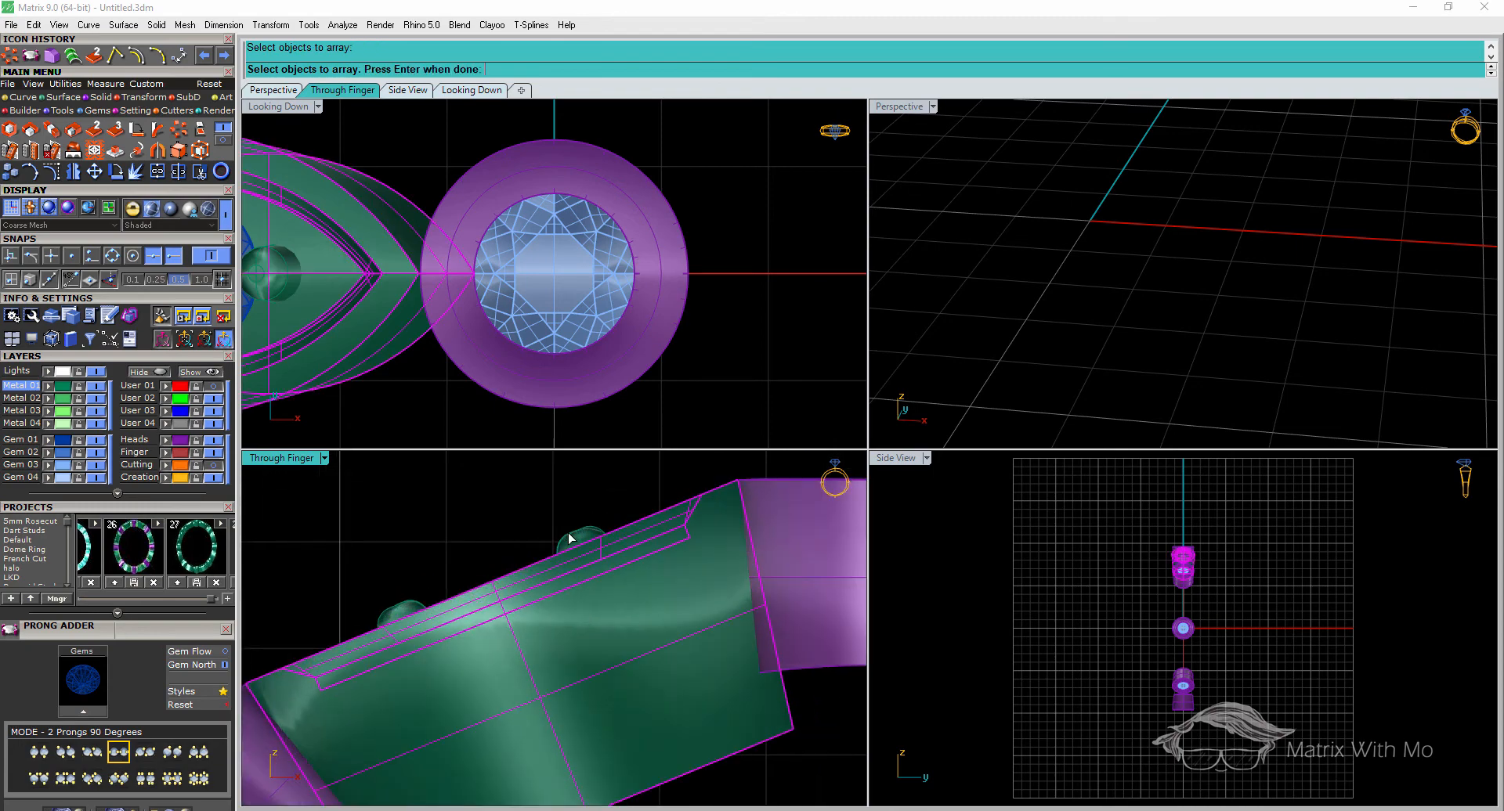
pyautogui.click(525, 575)
pyautogui.click(515, 603)
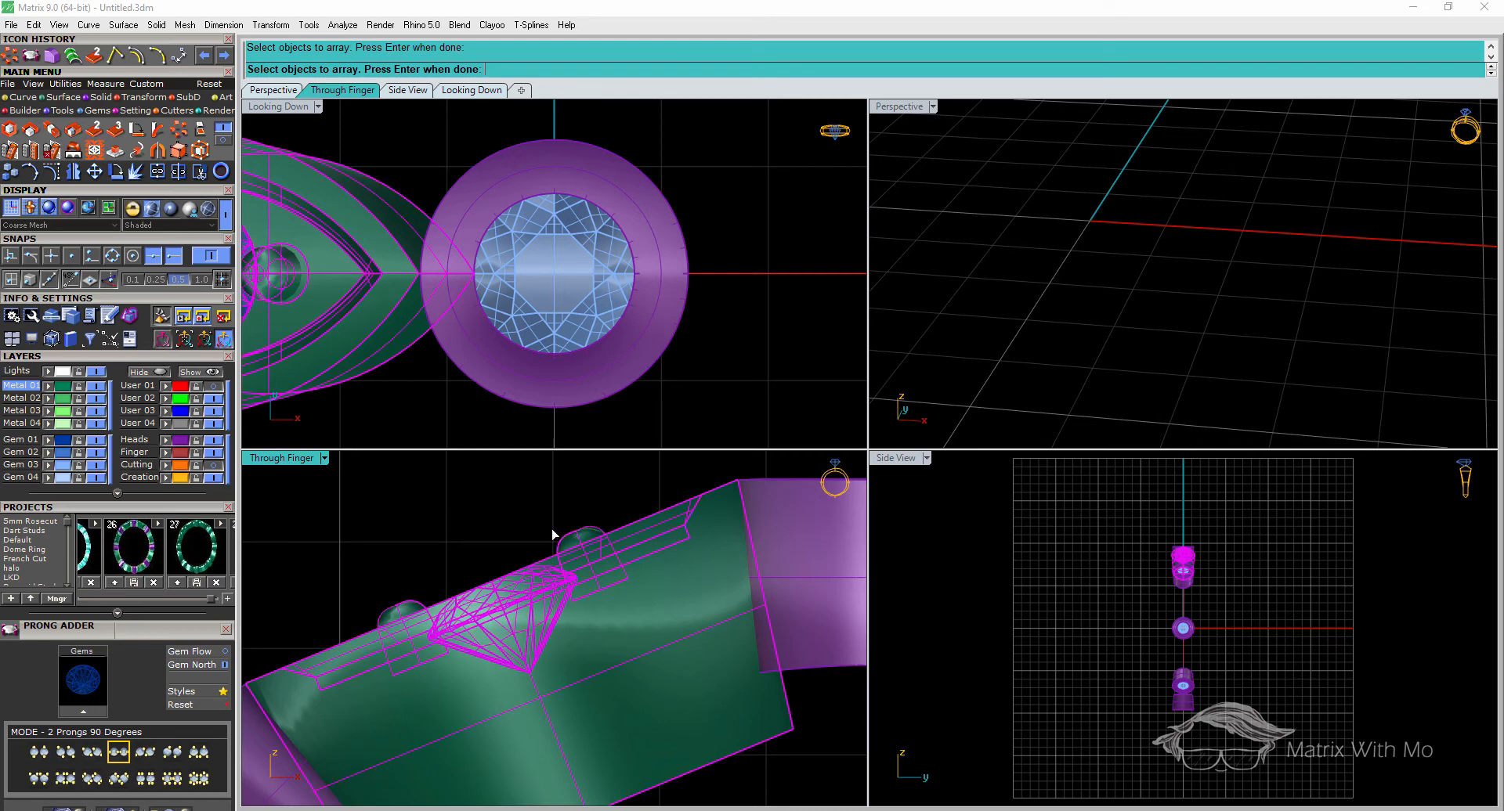
pyautogui.scroll(-6, 498, 503)
pyautogui.press('Return')
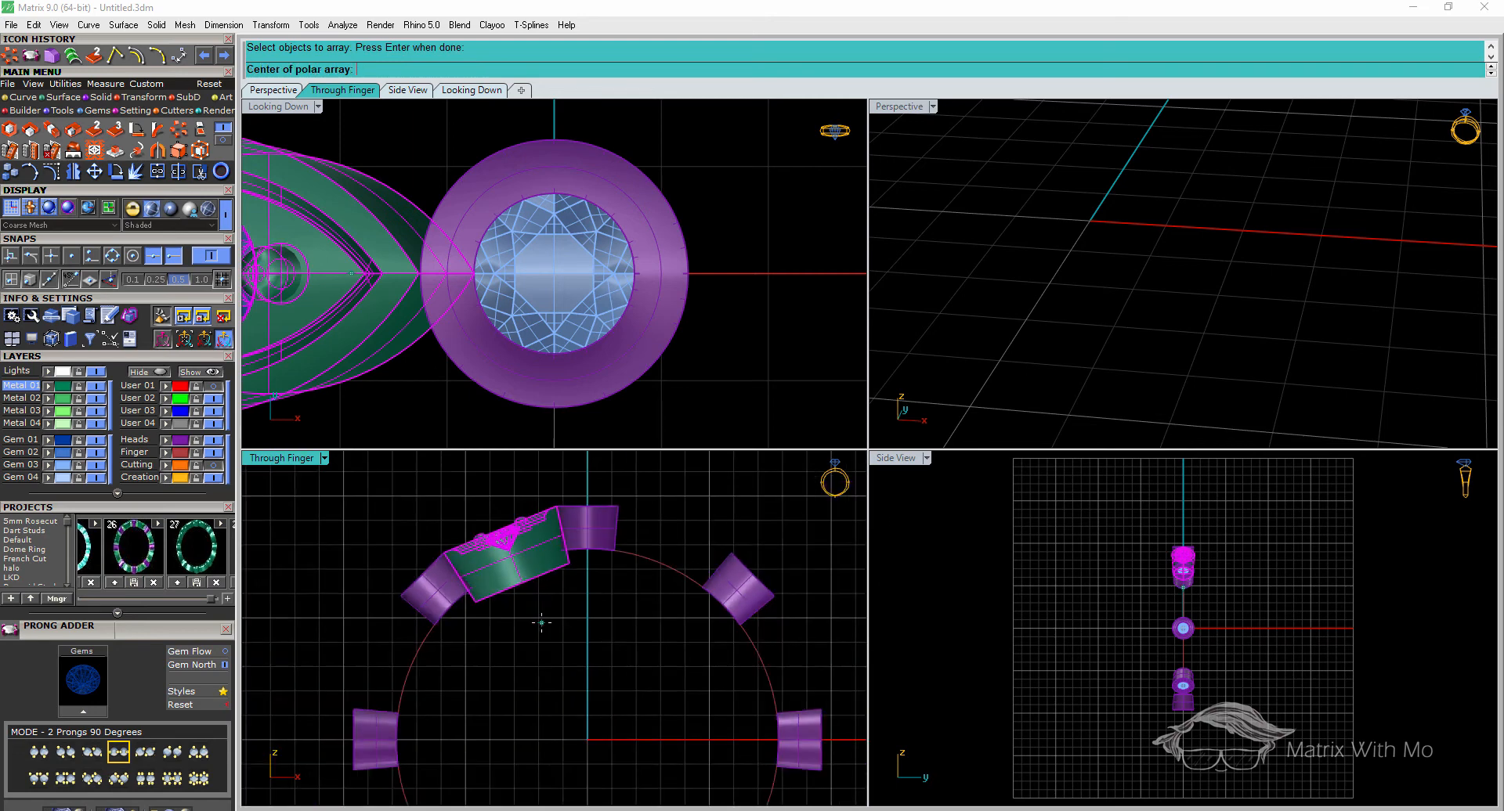
# Array the marquise setting group around the origin as 8 items over 360 degrees
pyautogui.write('0')
pyautogui.press('Return')
pyautogui.scroll(-1, 543, 627)
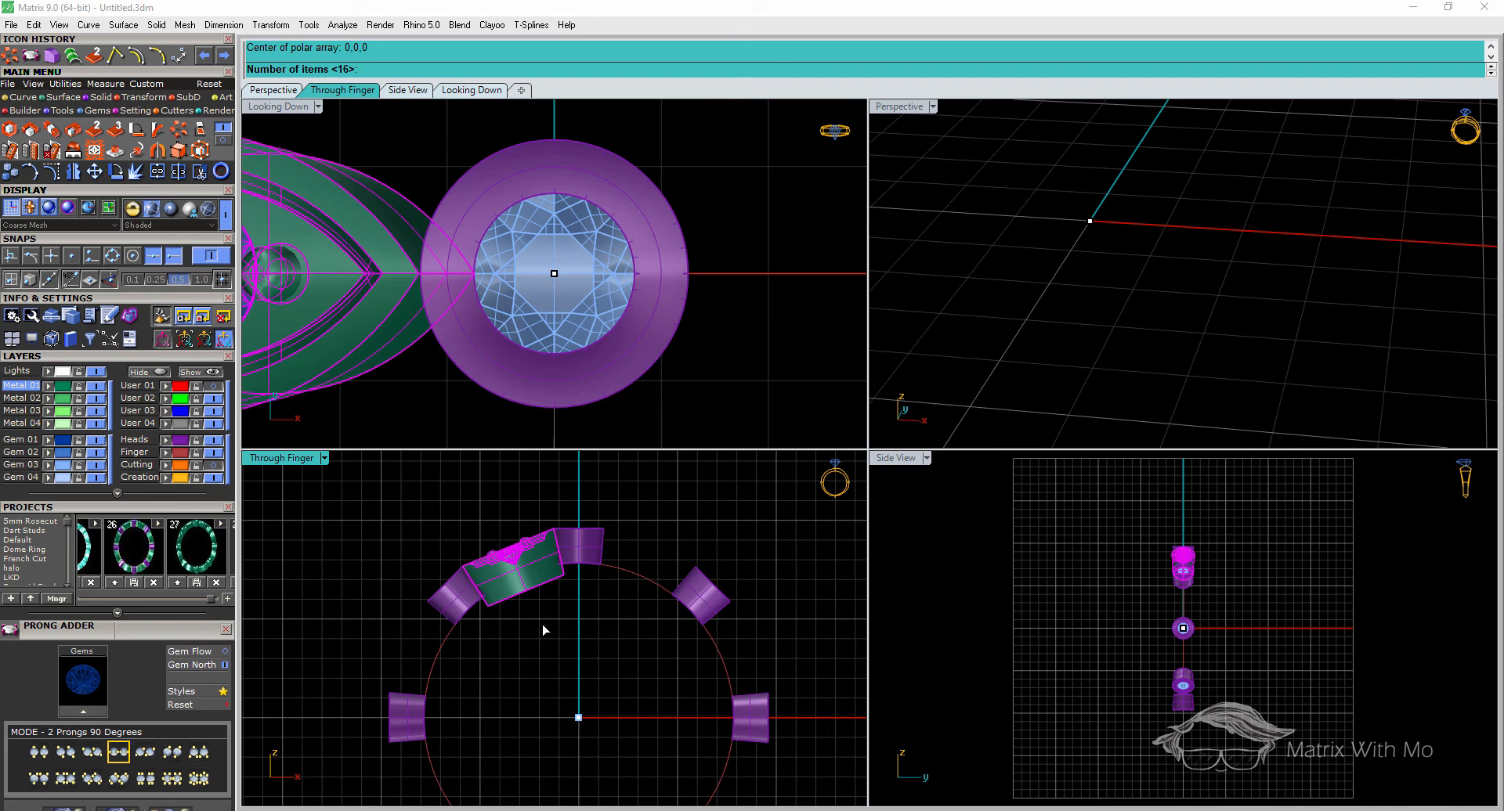
pyautogui.write('8')
pyautogui.scroll(-2, 545, 630)
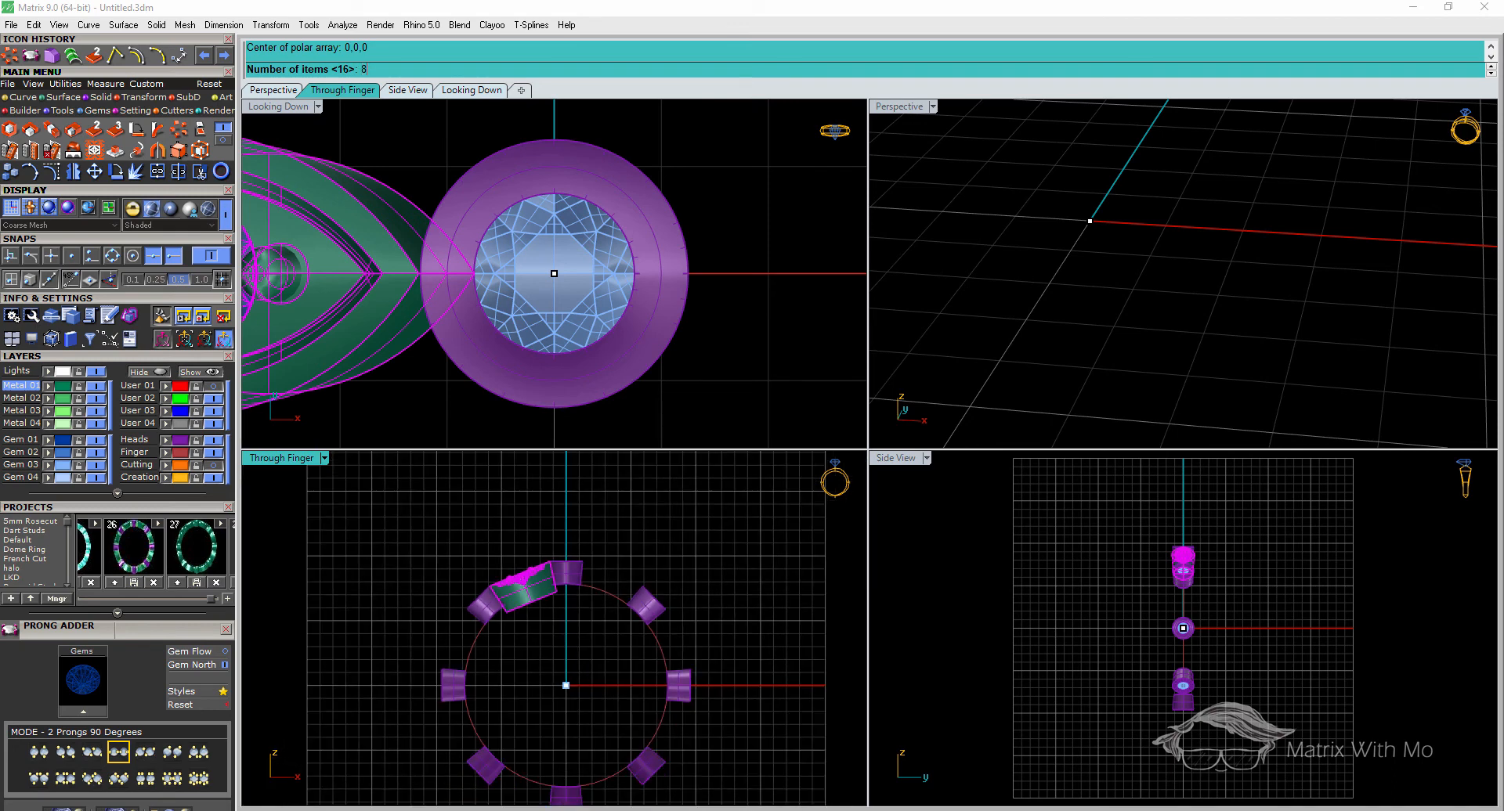
pyautogui.press('Return')
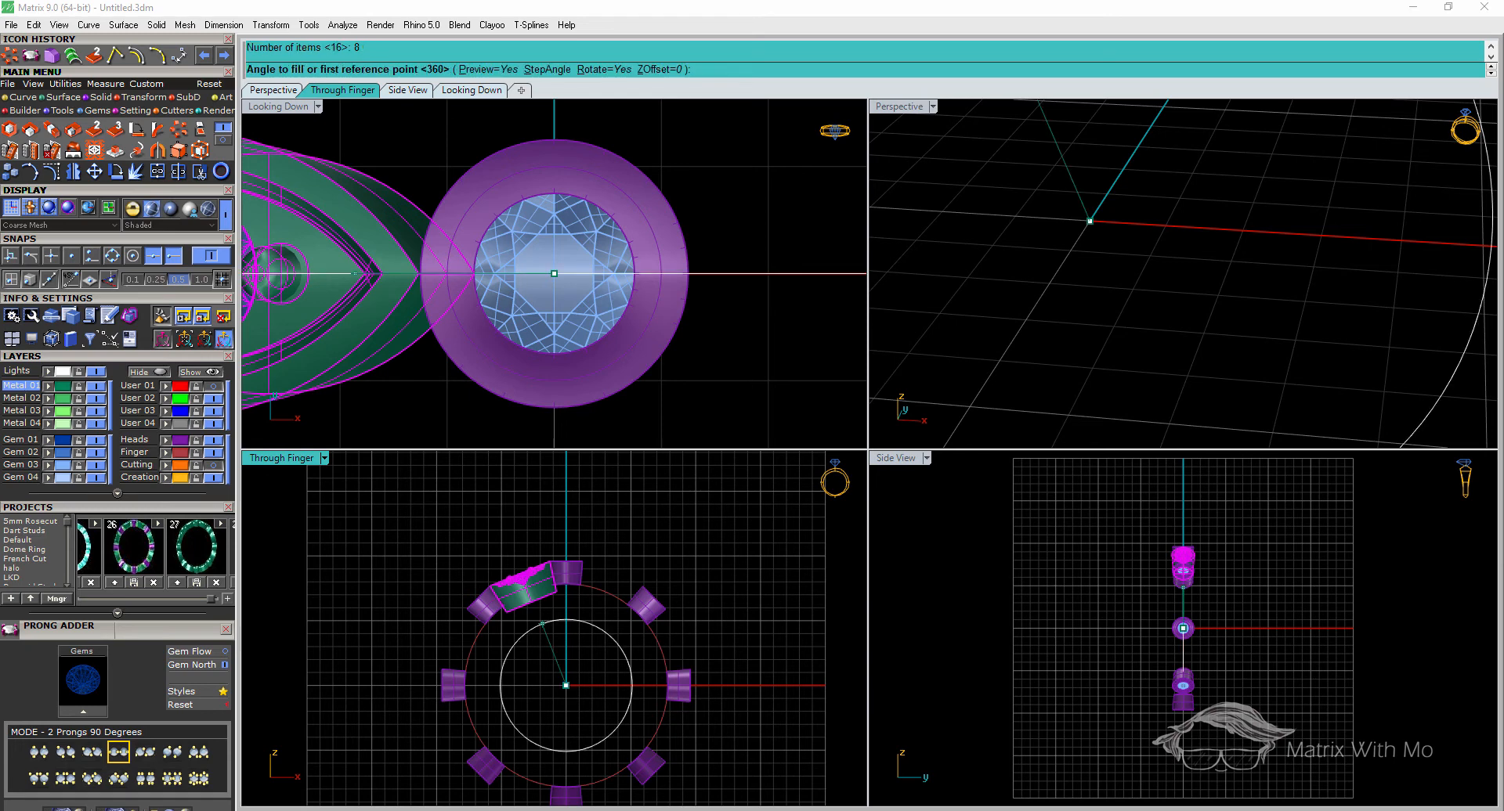
pyautogui.press('Return')
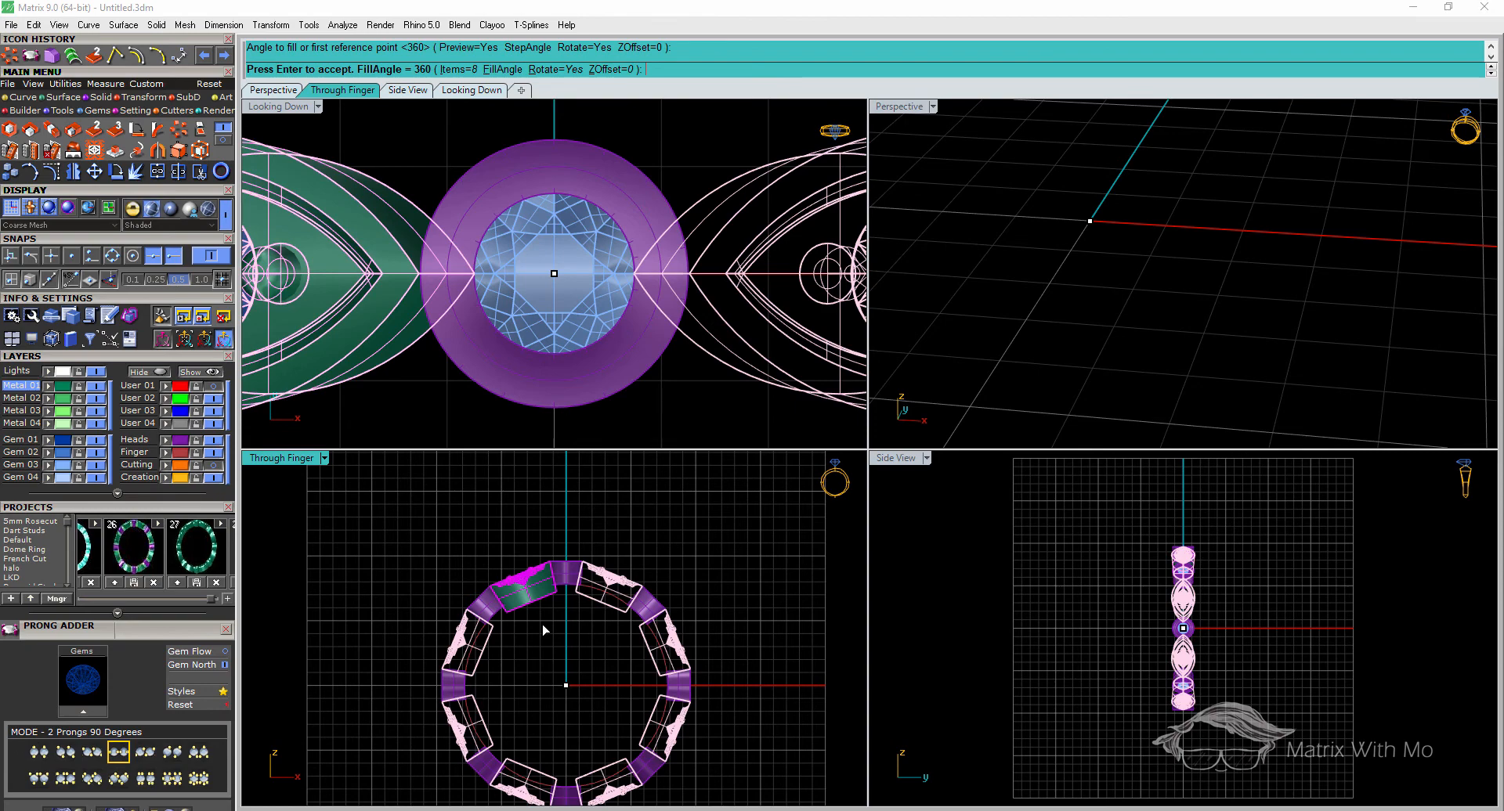
pyautogui.scroll(5, 545, 630)
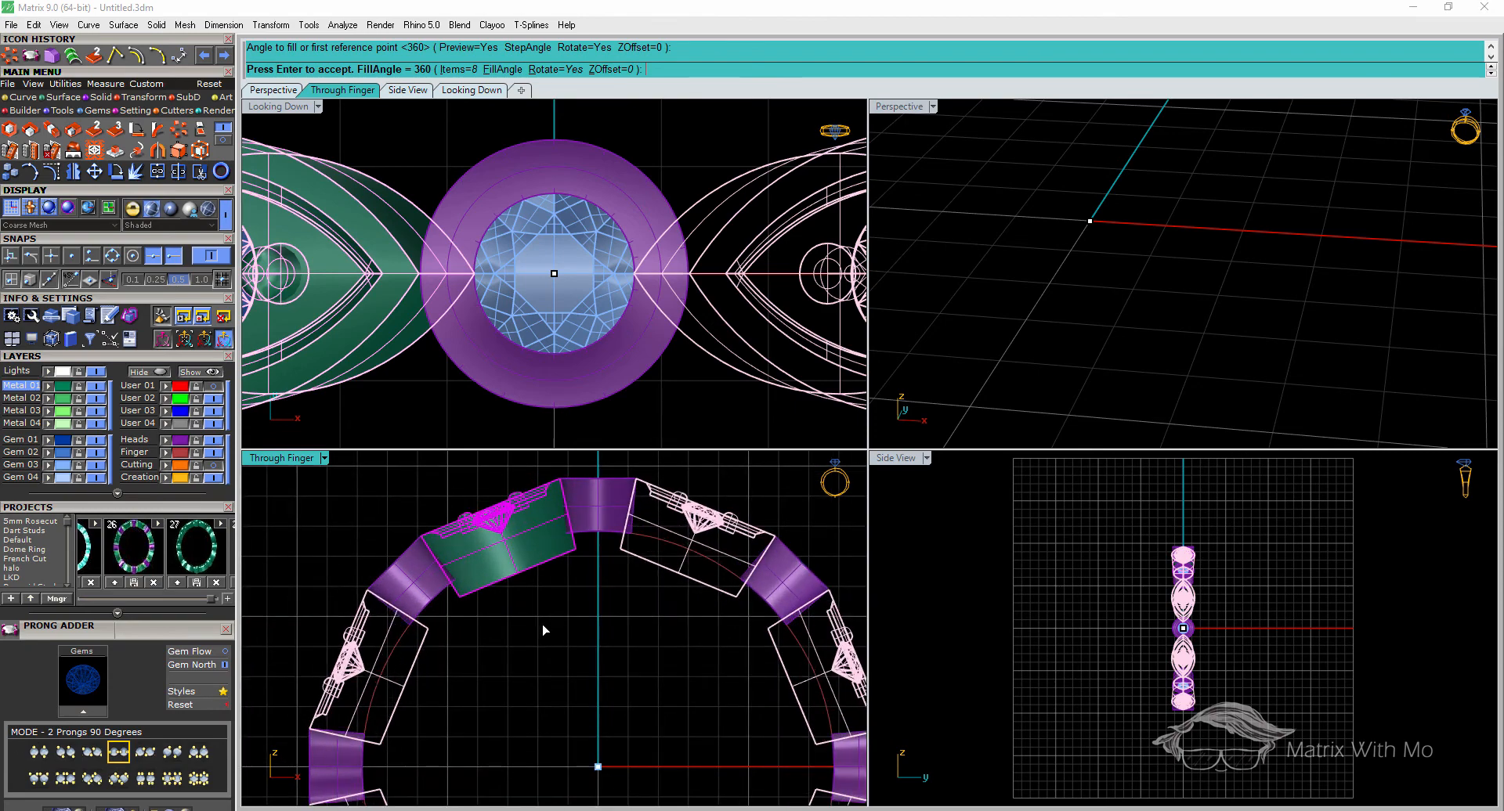
pyautogui.press('Return')
pyautogui.scroll(-5, 532, 570)
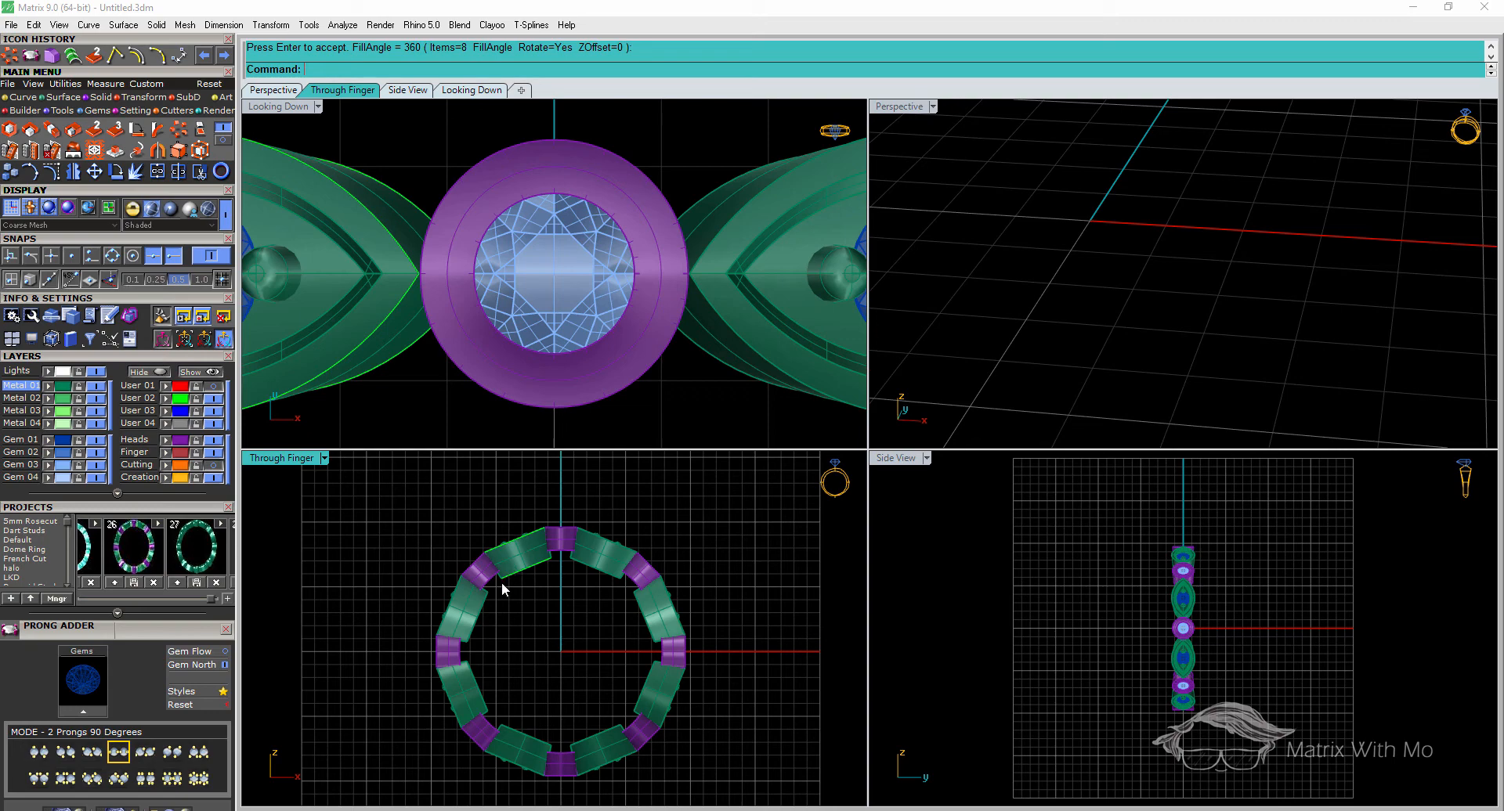
# Select all eight marquise settings around the ring and cut their inner sides to the round finger opening
pyautogui.click(465, 614)
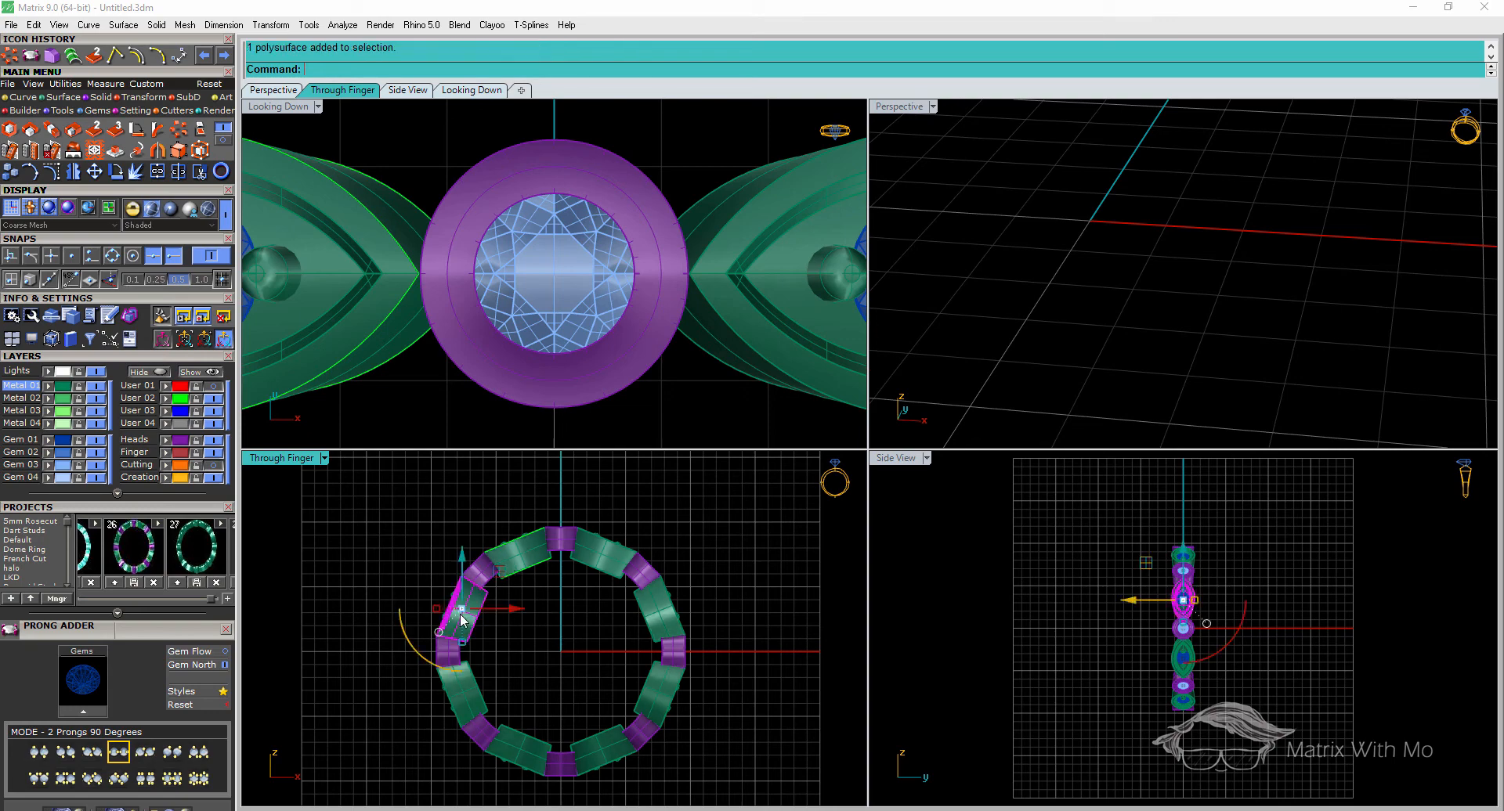
pyautogui.keyDown('shift'); pyautogui.click(529, 566); pyautogui.keyUp('shift')
pyautogui.keyDown('shift'); pyautogui.click(612, 561); pyautogui.keyUp('shift')
pyautogui.keyDown('shift'); pyautogui.click(665, 627); pyautogui.keyUp('shift')
pyautogui.keyDown('shift'); pyautogui.click(653, 692); pyautogui.keyUp('shift')
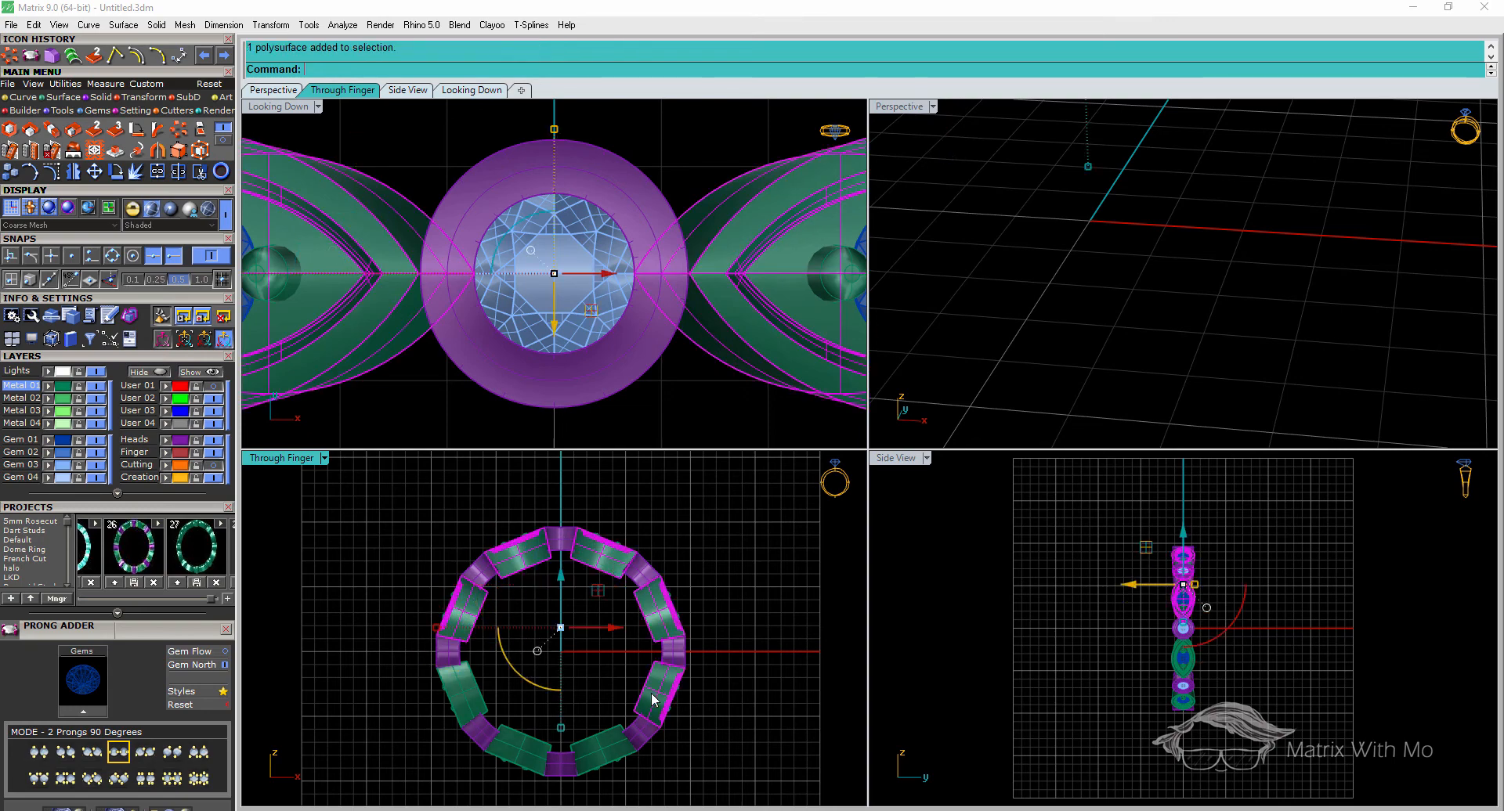
pyautogui.keyDown('shift'); pyautogui.click(604, 747); pyautogui.keyUp('shift')
pyautogui.keyDown('shift'); pyautogui.click(529, 744); pyautogui.keyUp('shift')
pyautogui.keyDown('shift'); pyautogui.click(483, 697); pyautogui.keyUp('shift')
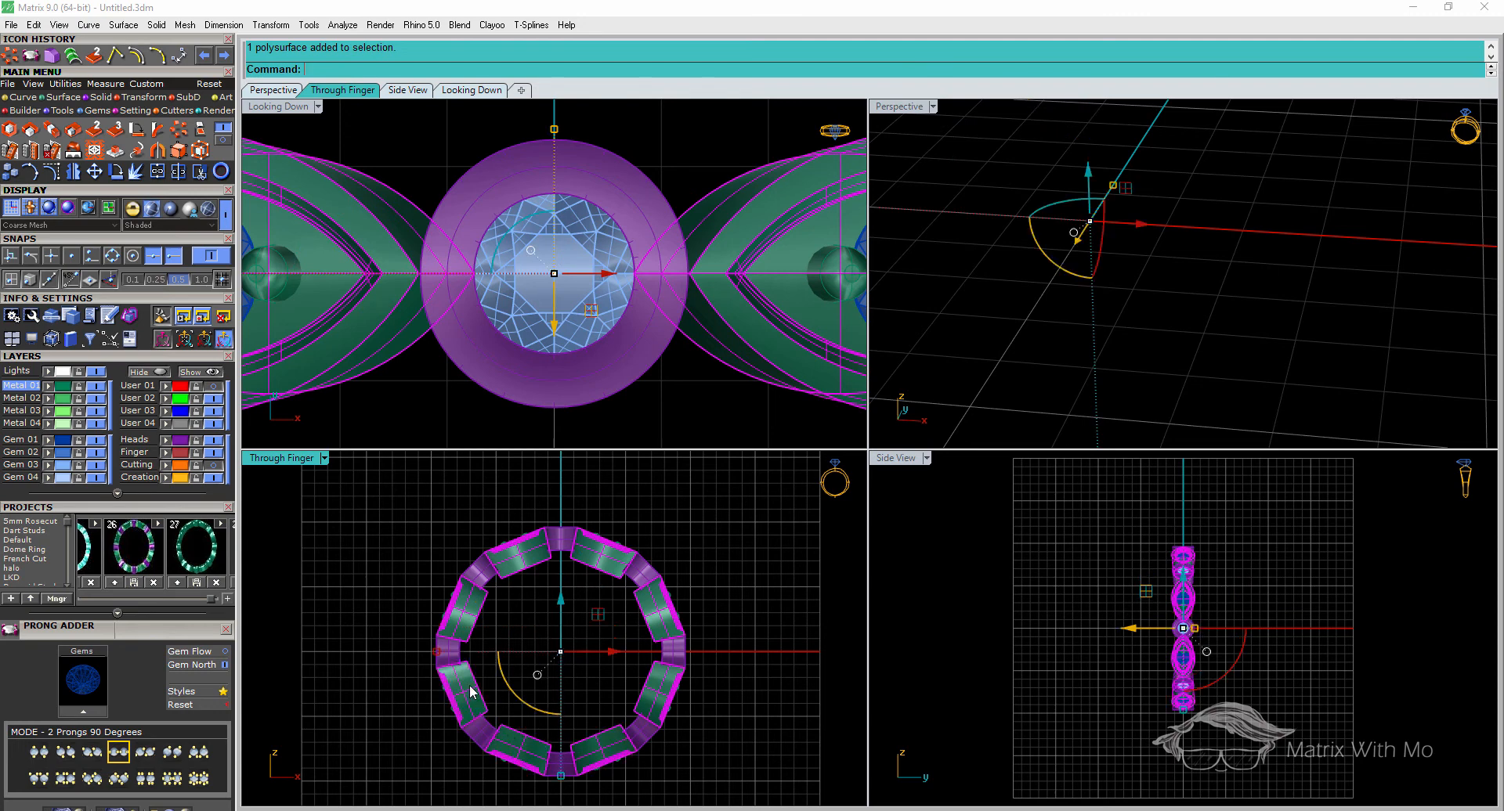
pyautogui.click(170, 112)
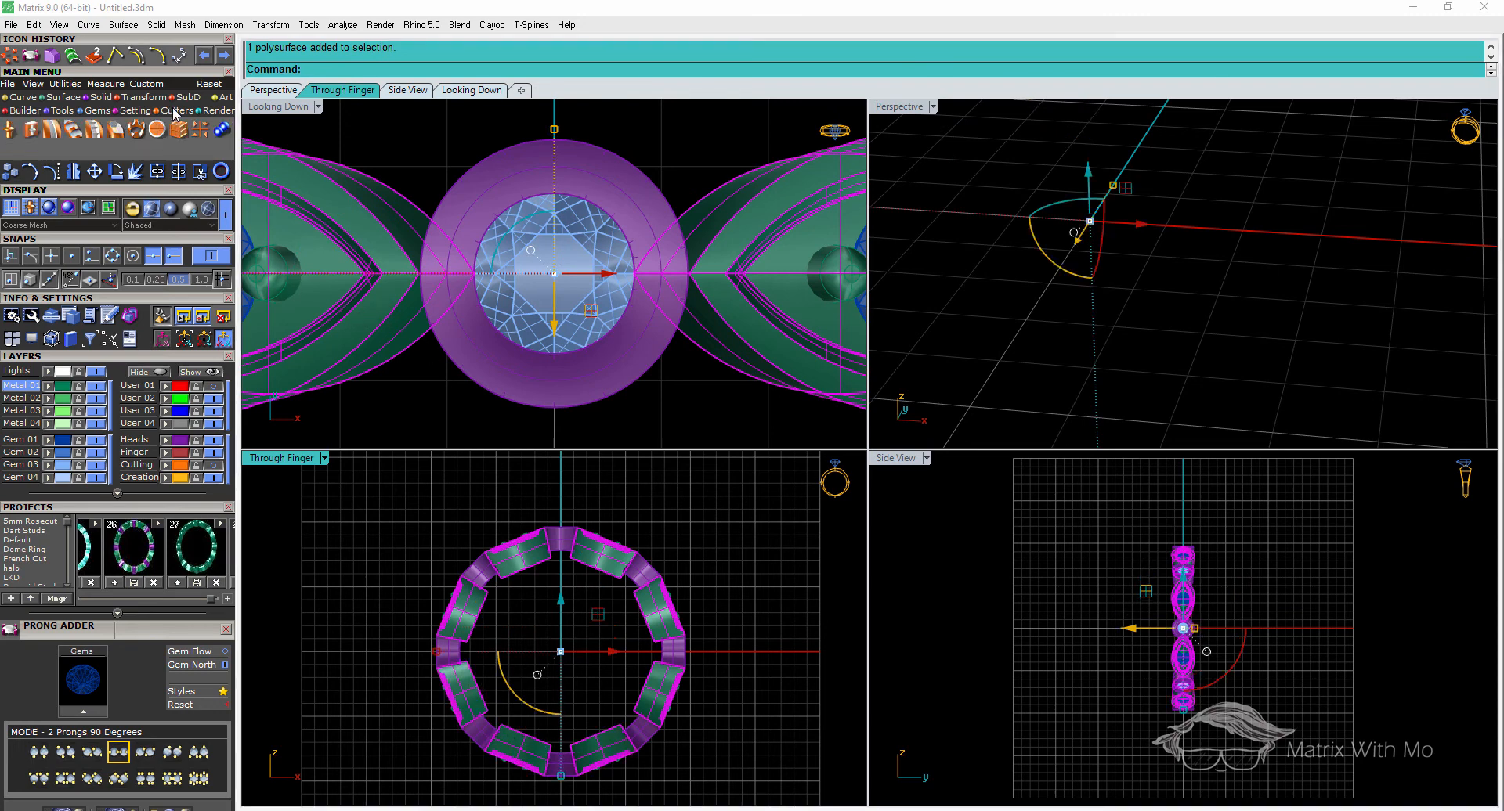
pyautogui.click(157, 129)
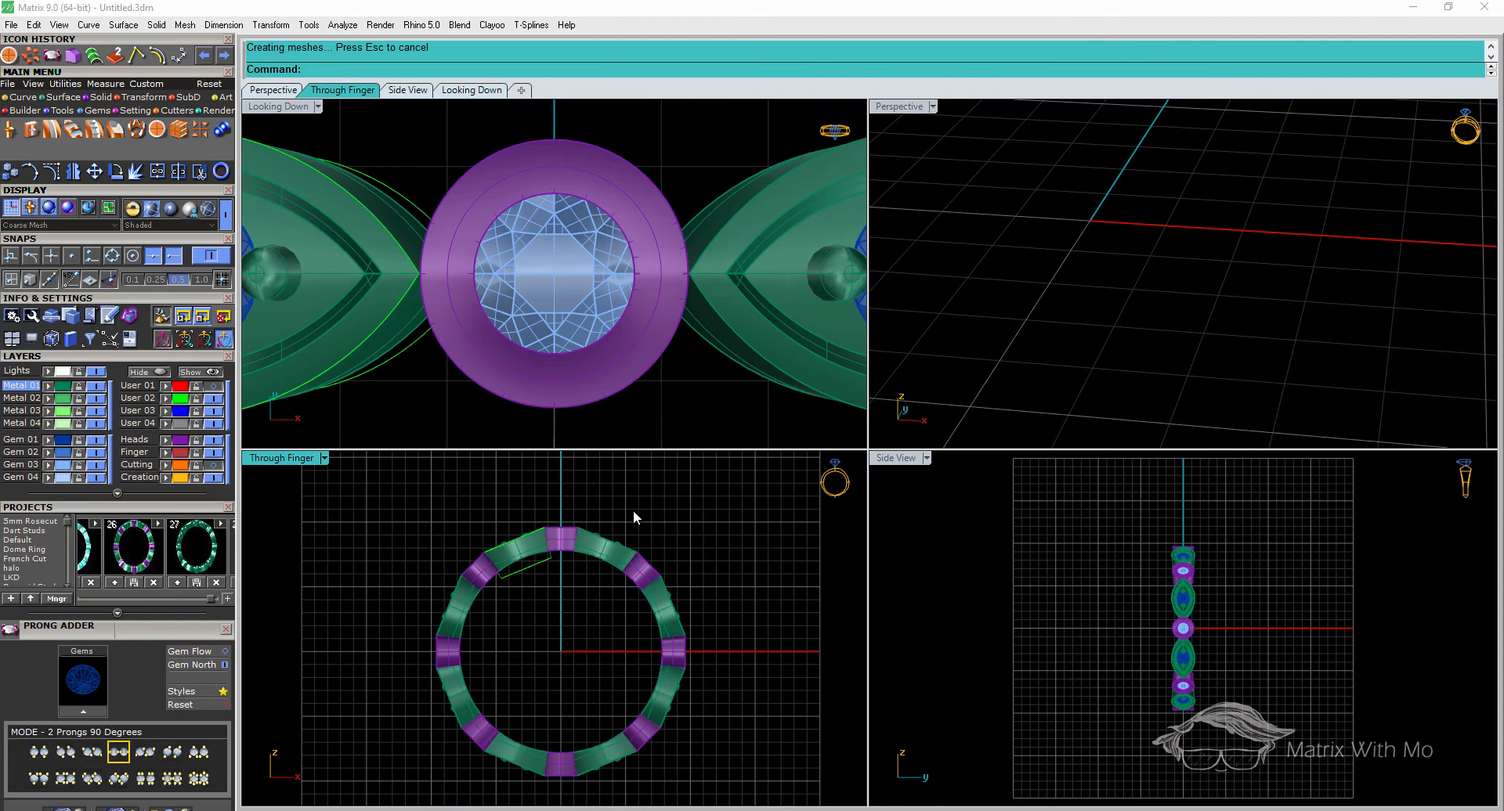
# Examine the trimmed ring all around in a full perspective view, including the inner faces and joints between bezels and marquise settings
pyautogui.hotkey('ctrl', 'F4')
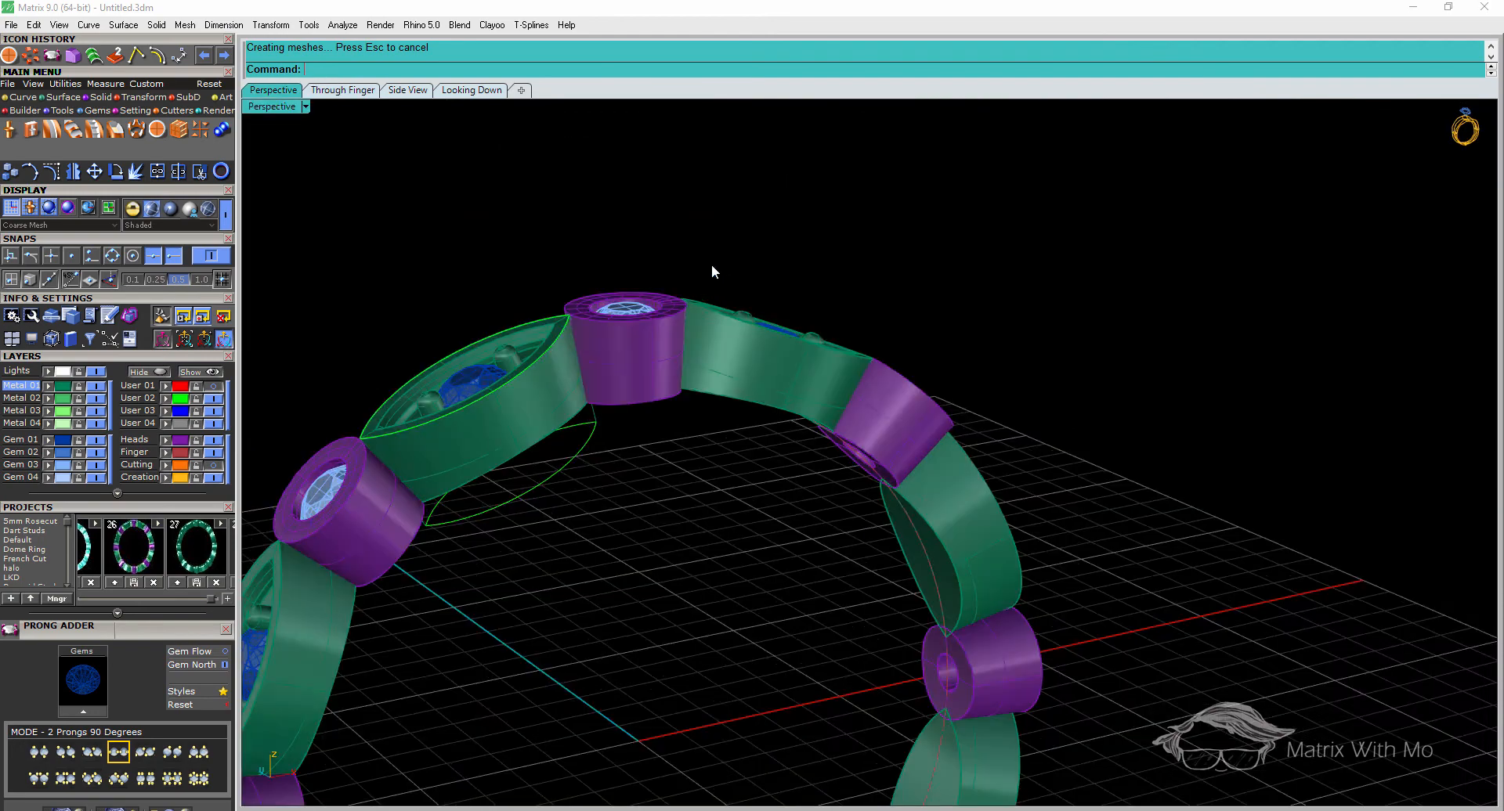
pyautogui.scroll(-4, 711, 265)
pyautogui.moveTo(714, 314); pyautogui.dragTo(647, 450, button='right')
pyautogui.scroll(5, 656, 462)
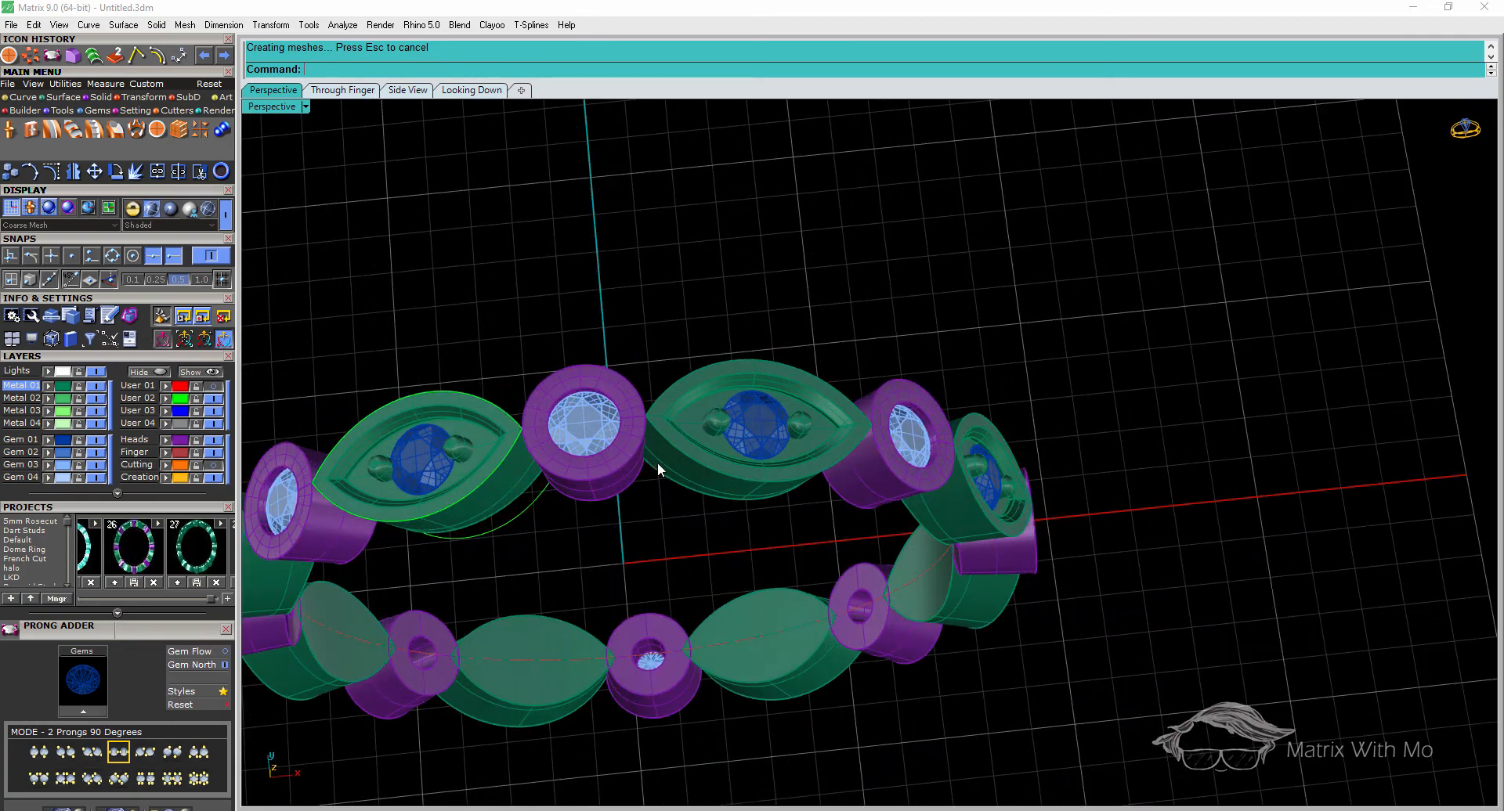
pyautogui.moveTo(876, 509); pyautogui.dragTo(826, 276, button='right')
pyautogui.scroll(-5, 725, 483)
pyautogui.scroll(5, 808, 289)
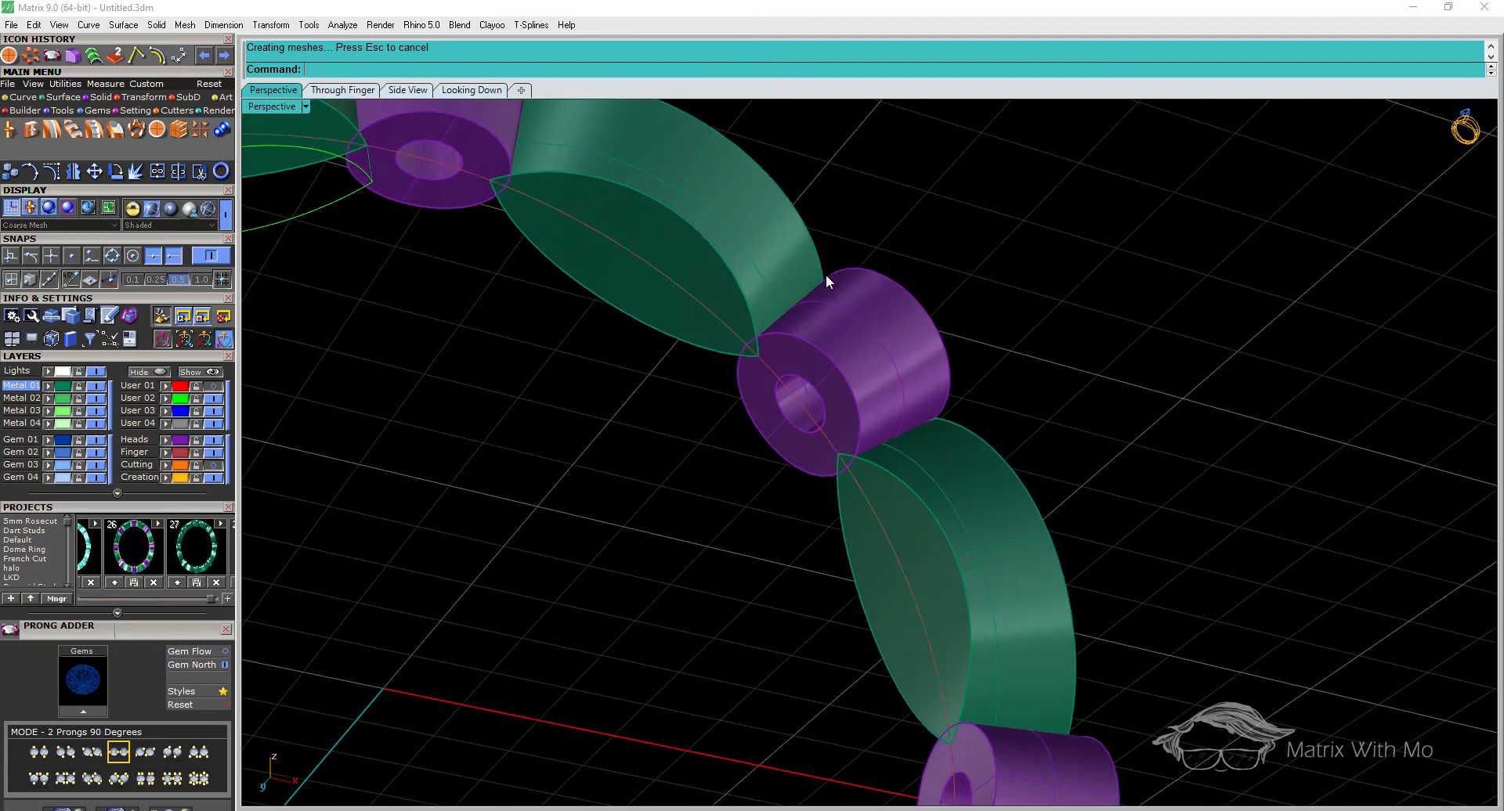
pyautogui.moveTo(784, 345); pyautogui.dragTo(783, 569, button='right')
pyautogui.scroll(-5, 786, 513)
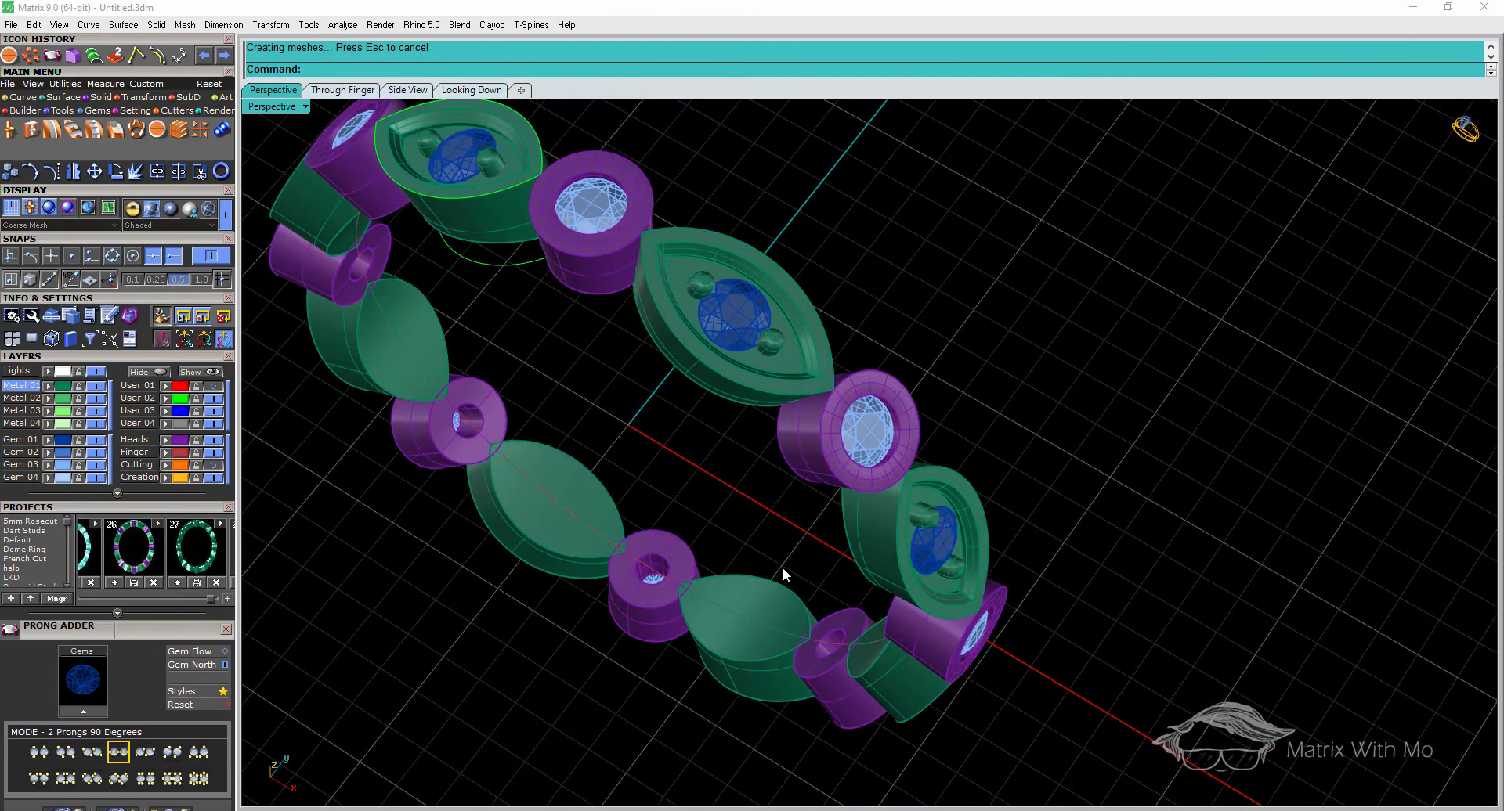
pyautogui.scroll(10, 830, 389)
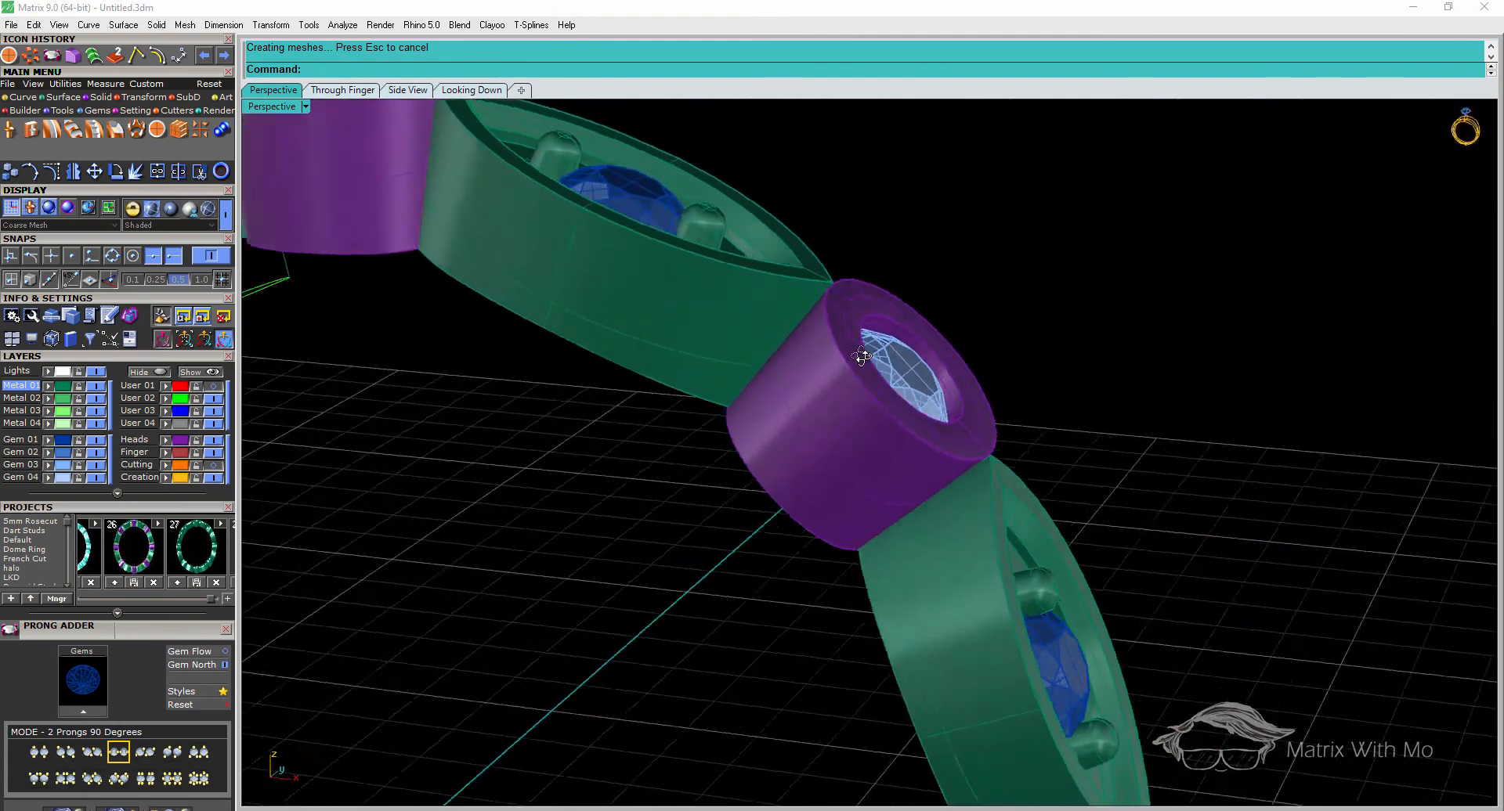
pyautogui.scroll(-5, 811, 336)
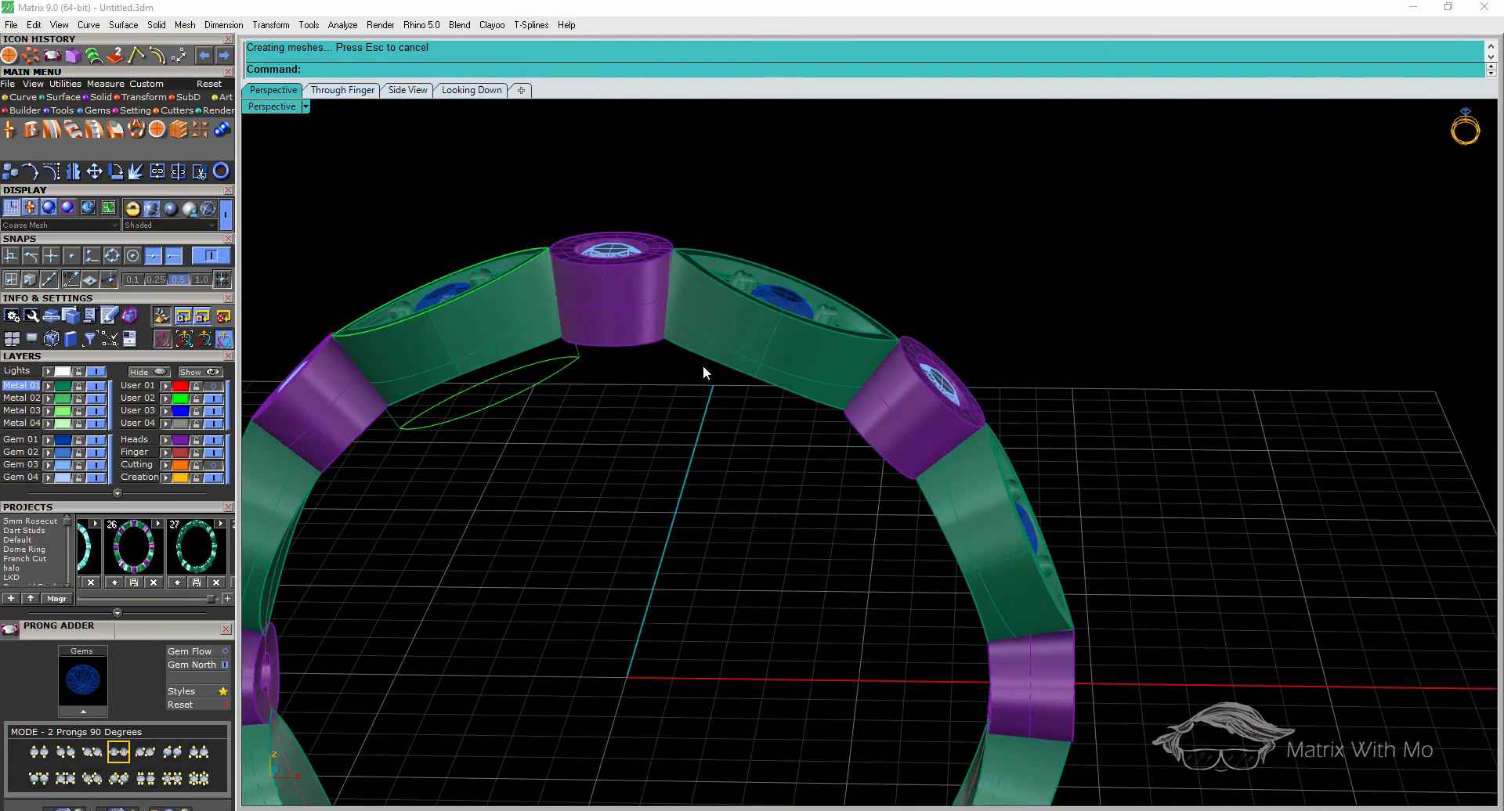
pyautogui.scroll(-5, 703, 365)
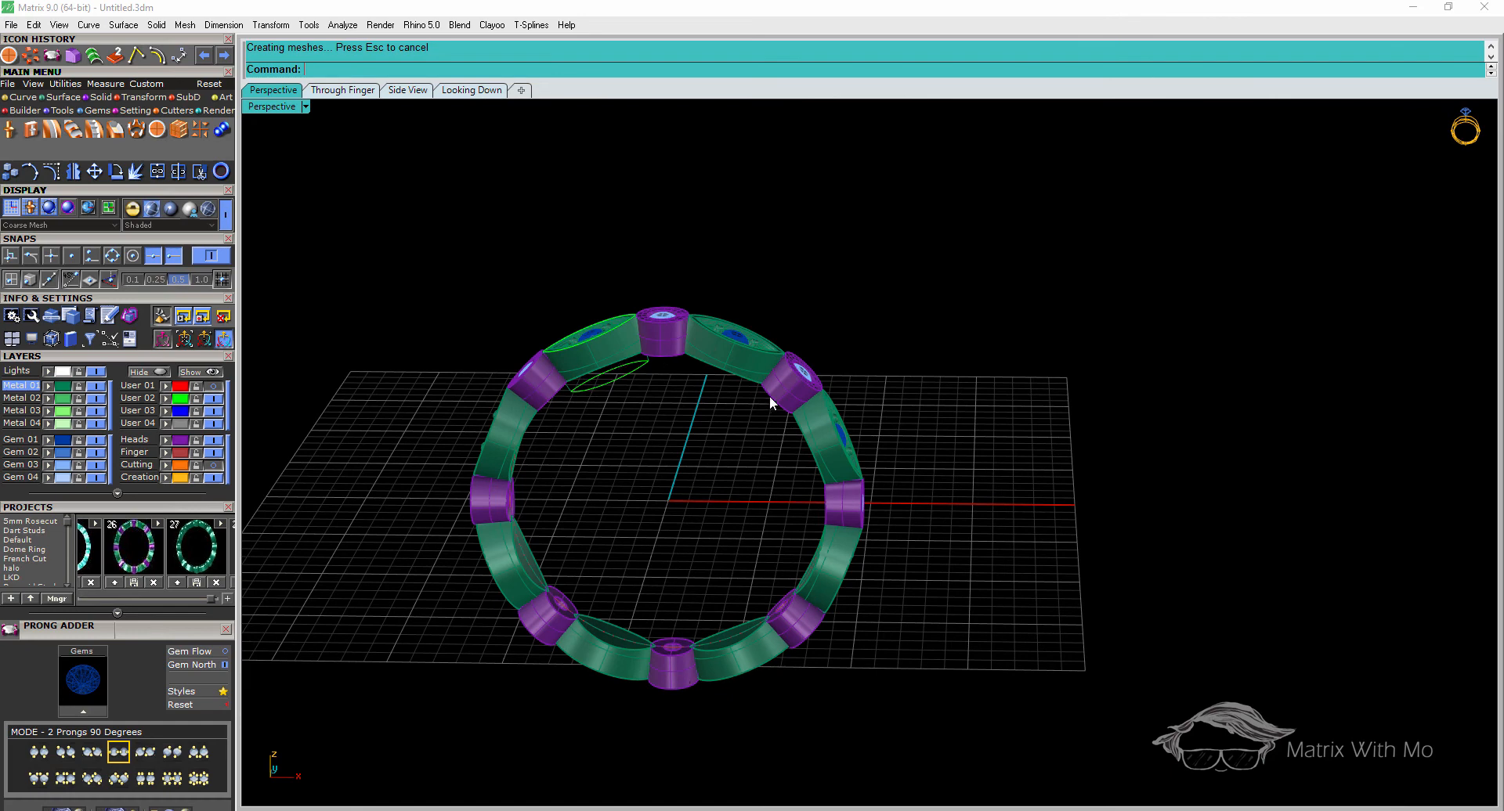
pyautogui.scroll(4, 575, 316)
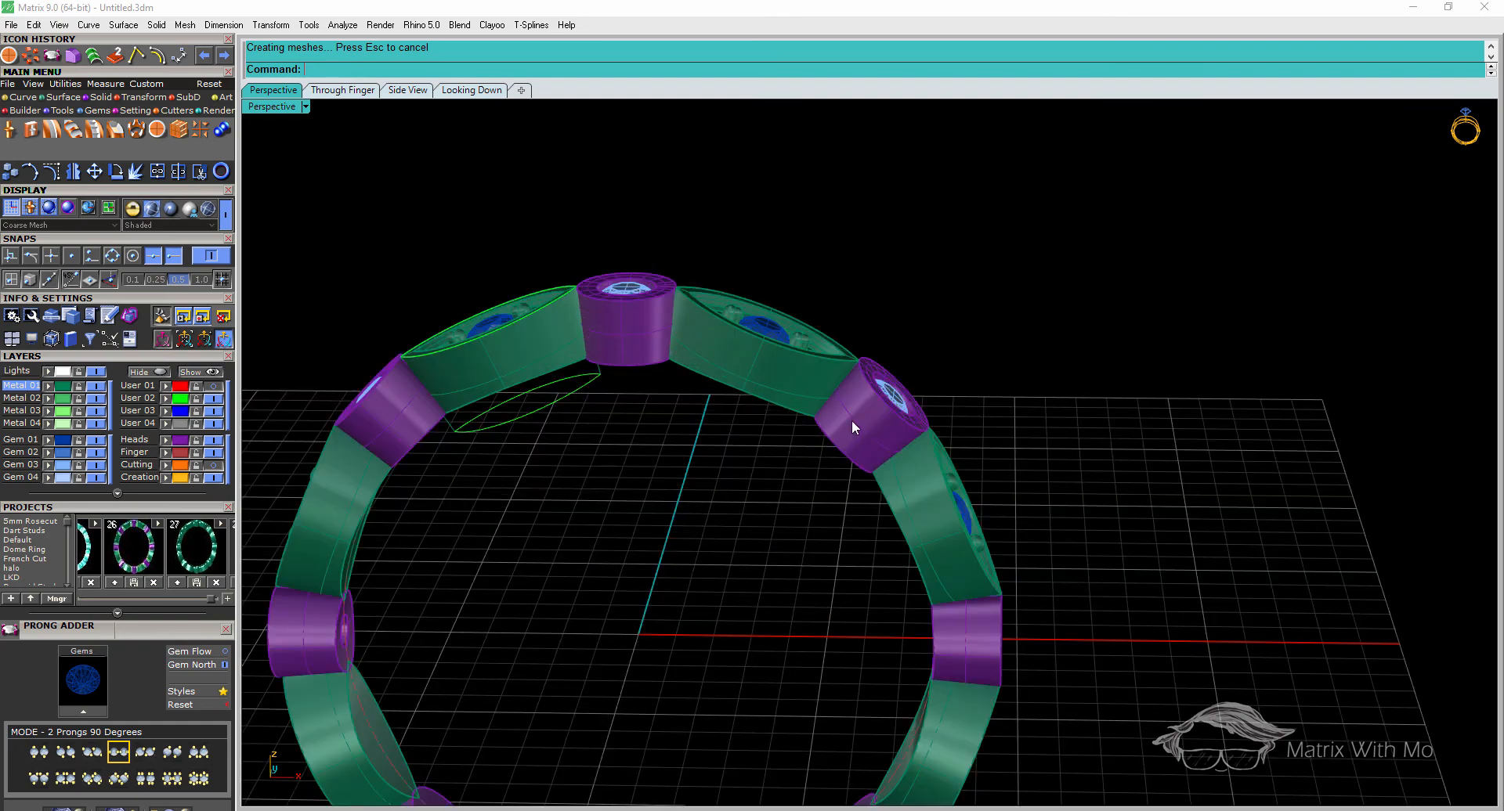
pyautogui.moveTo(928, 487); pyautogui.dragTo(786, 447, button='right')
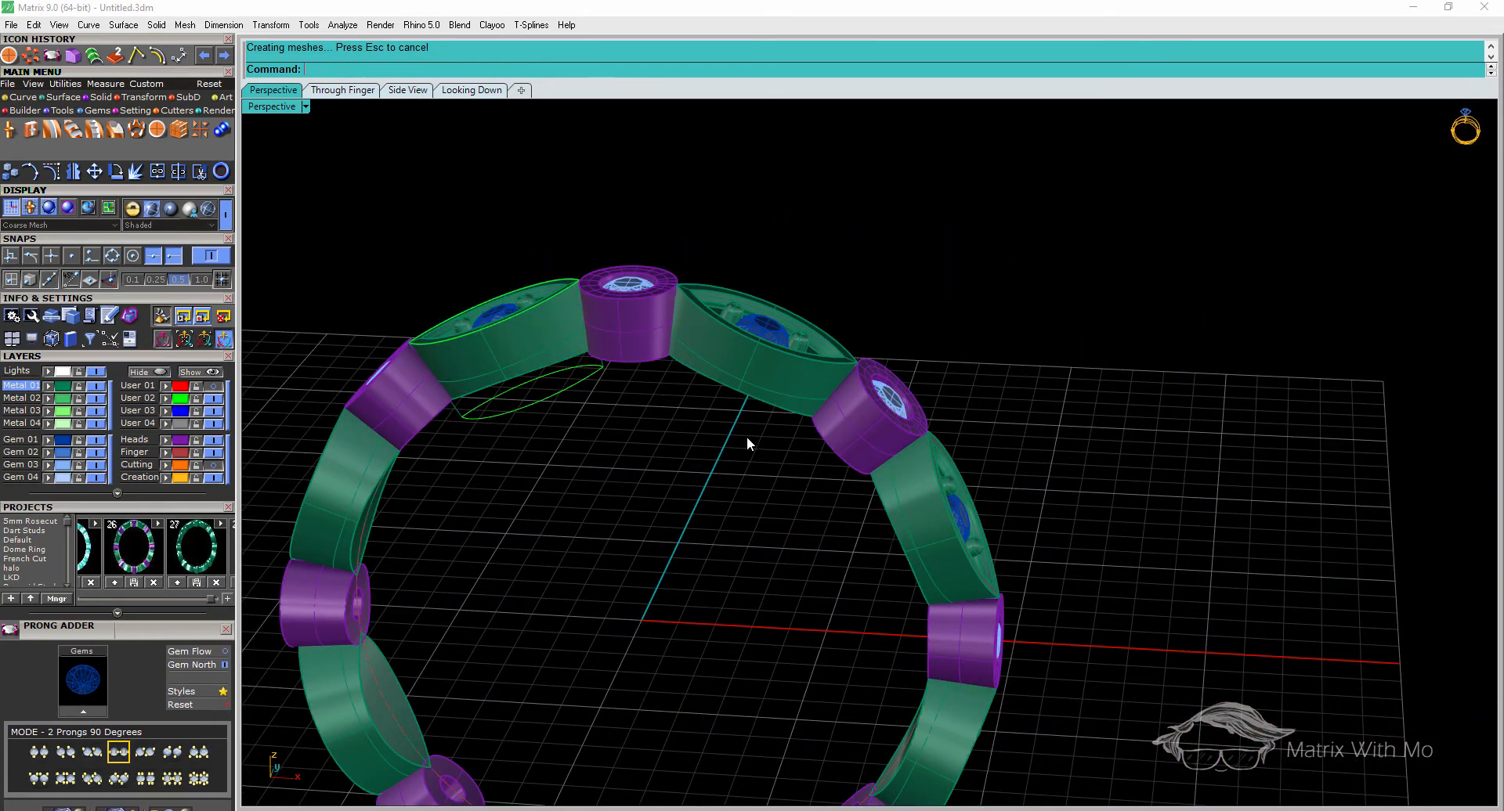
pyautogui.scroll(-5, 716, 502)
pyautogui.scroll(10, 705, 572)
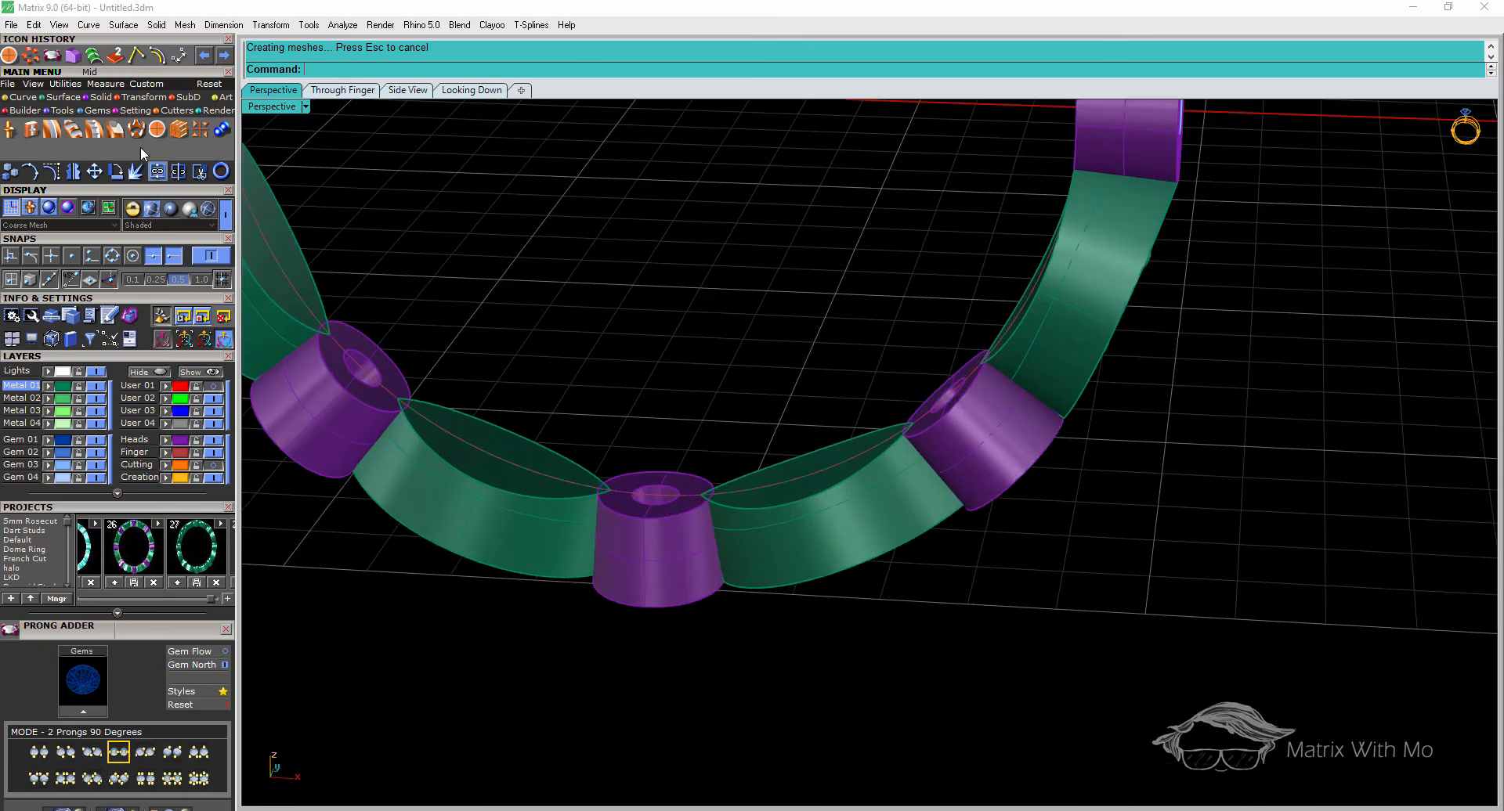
# Place a band profile on the finger rail with Profile Placer, using the rounded rectangle shape profileplacer_08
pyautogui.click(63, 110)
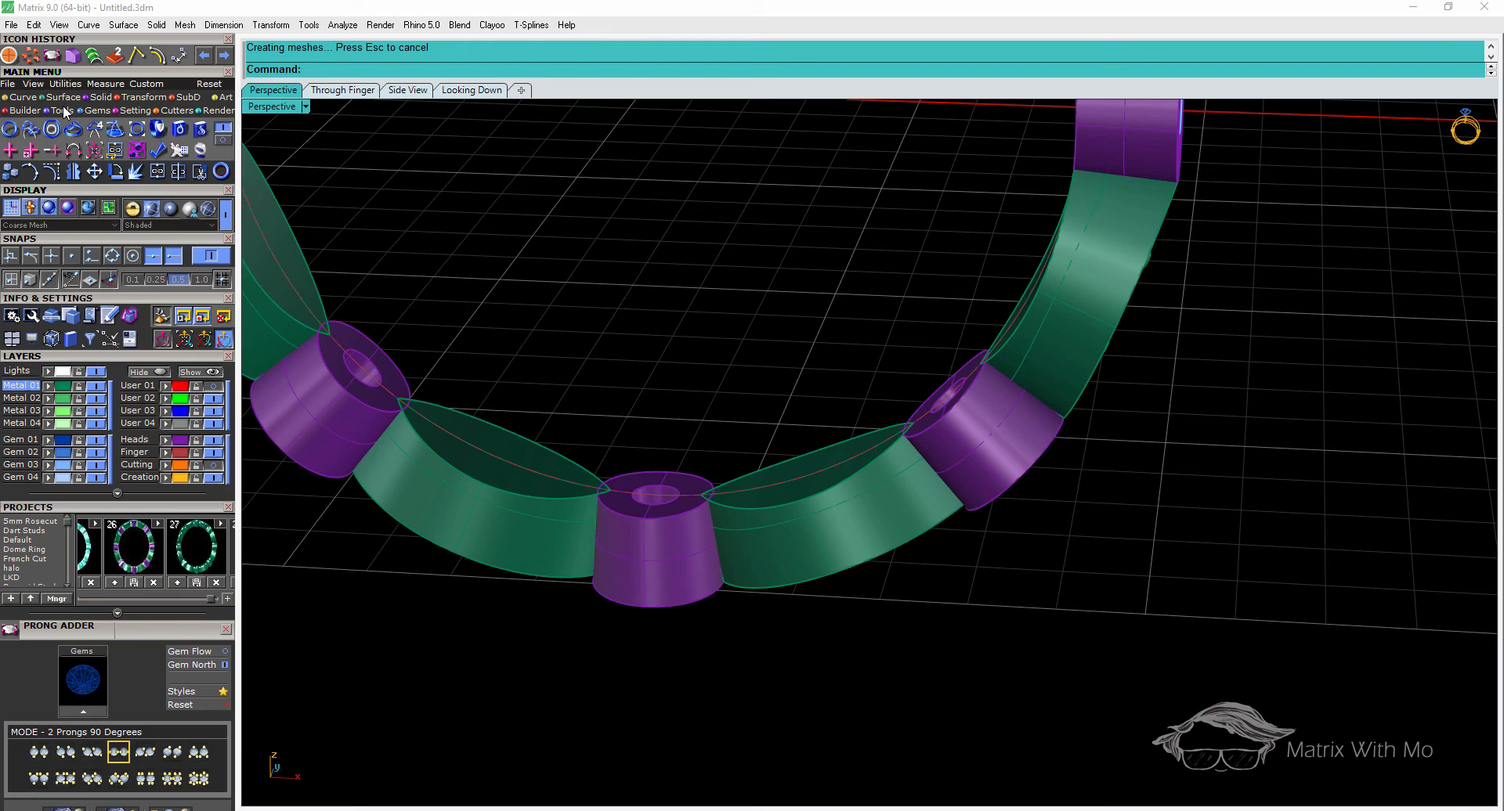
pyautogui.click(31, 129)
pyautogui.click(654, 491)
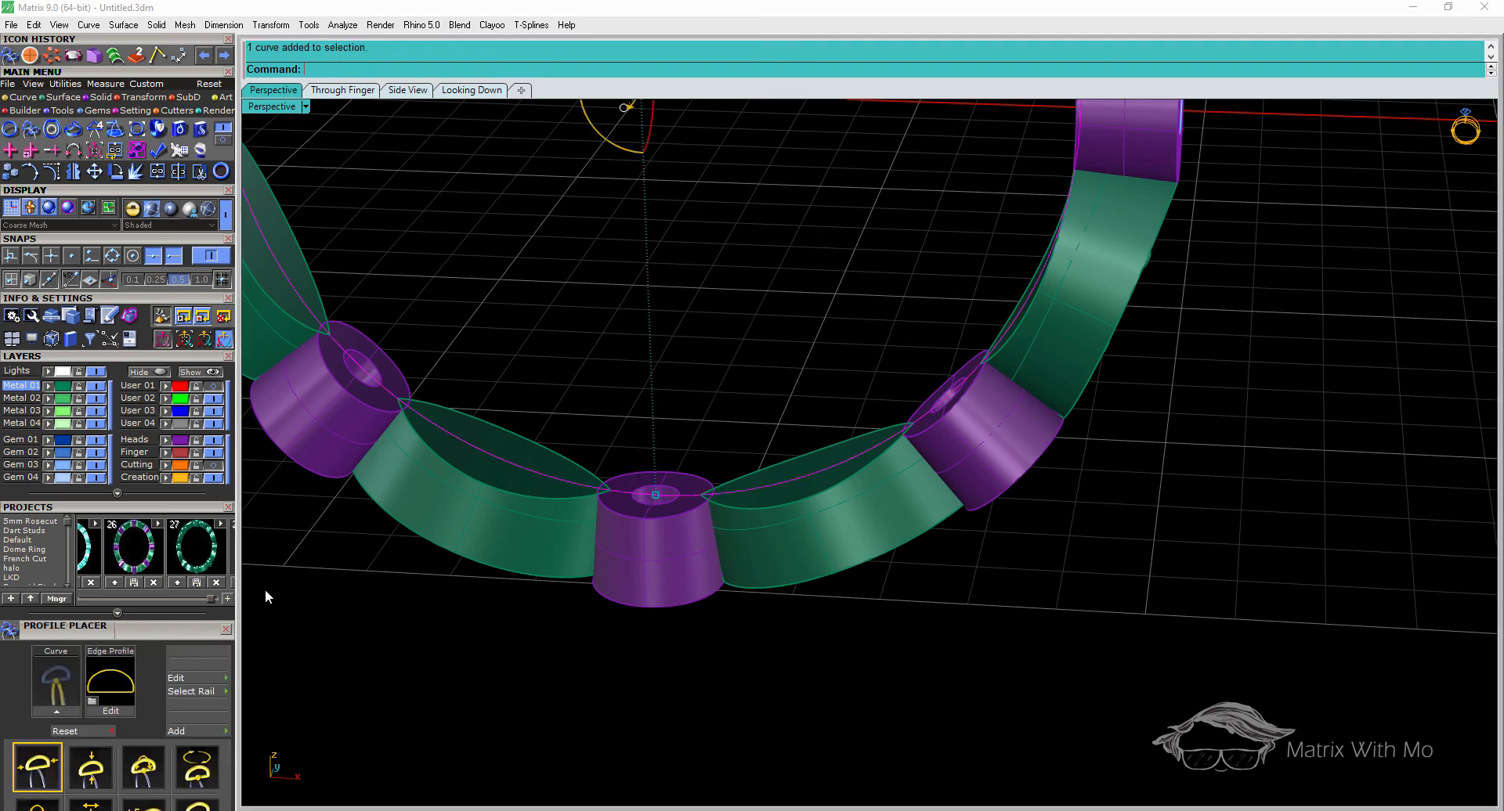
pyautogui.click(63, 709)
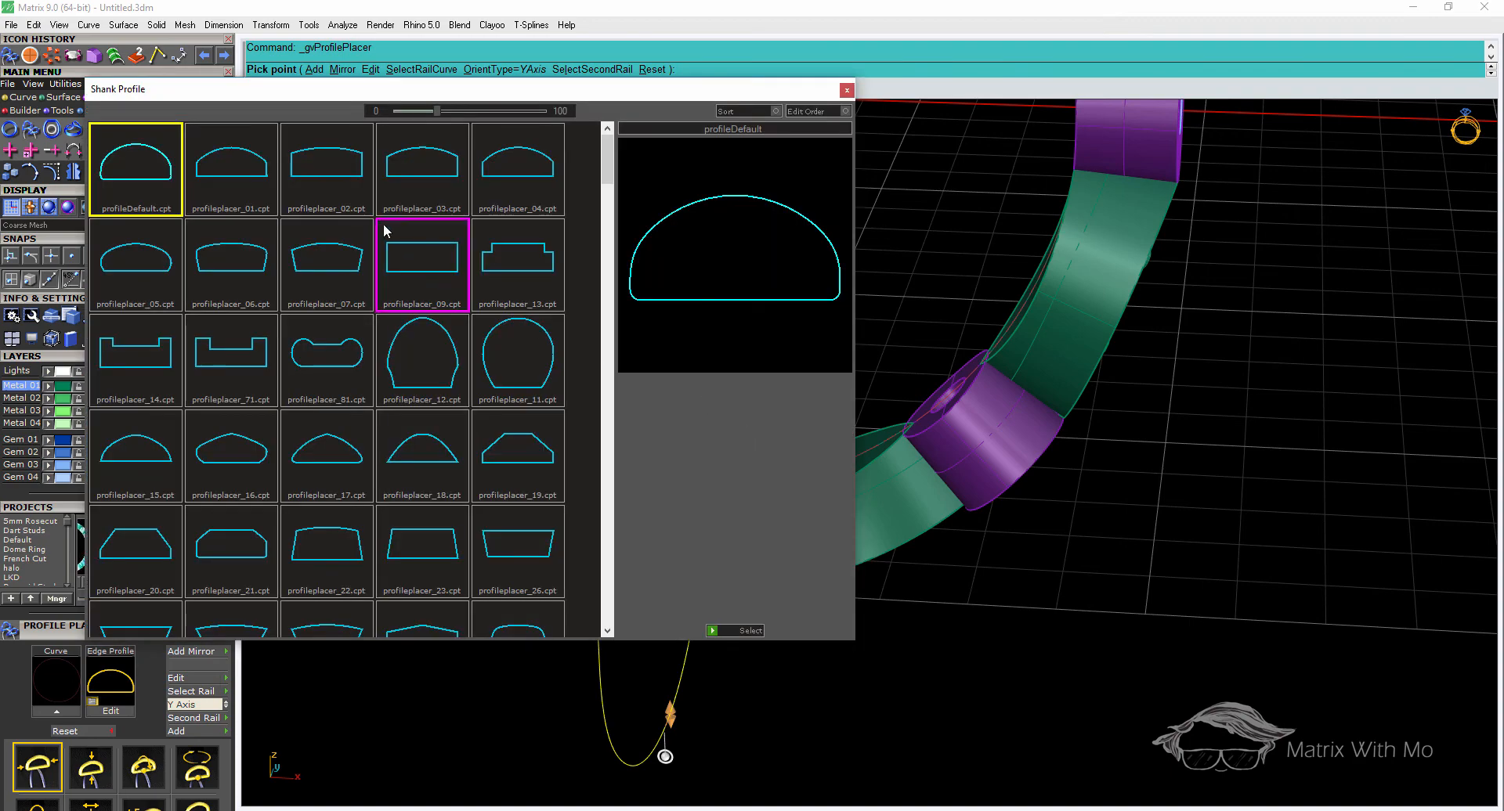
pyautogui.scroll(-3, 360, 391)
pyautogui.scroll(-5, 360, 407)
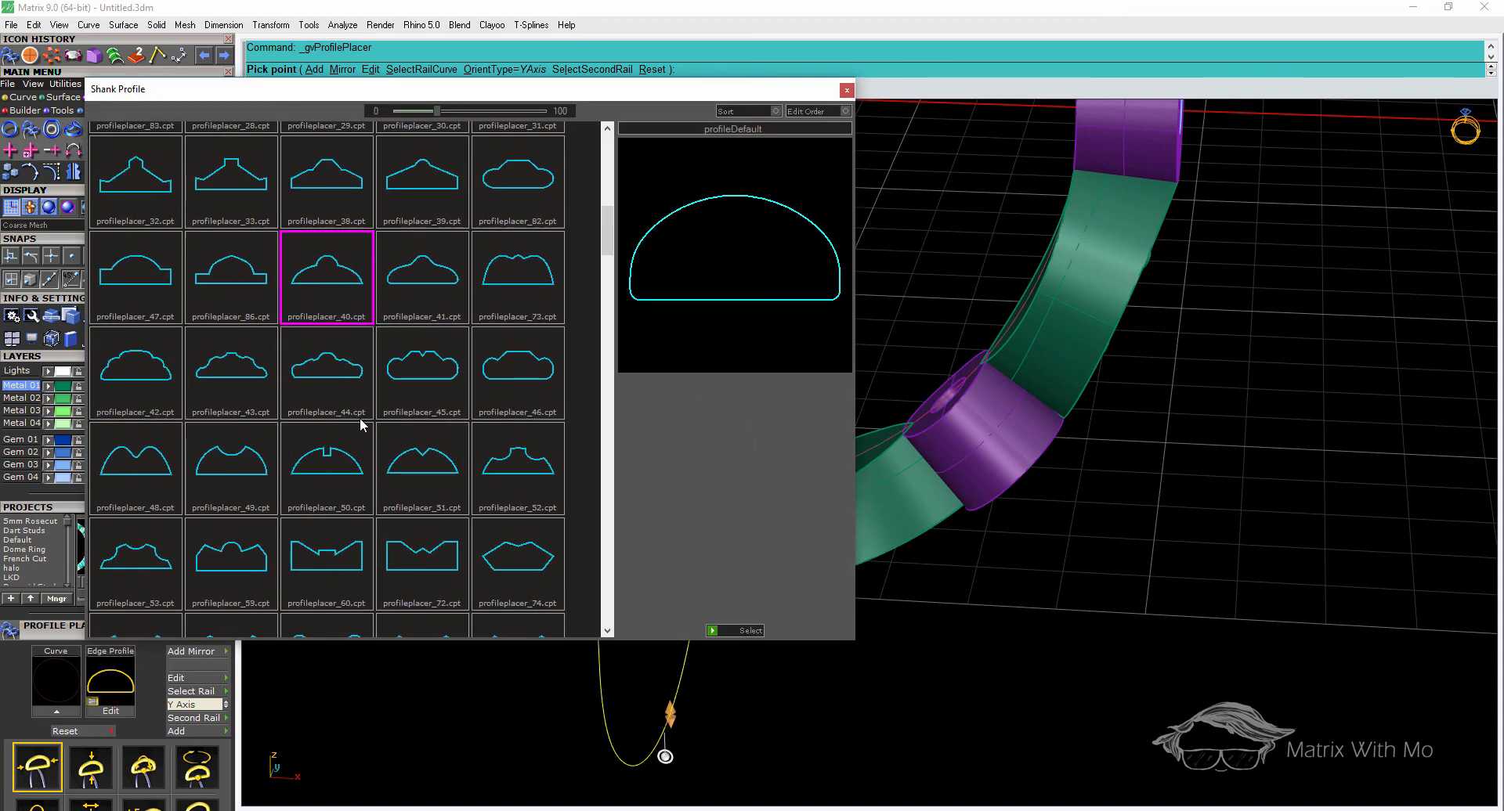
pyautogui.scroll(-3, 376, 419)
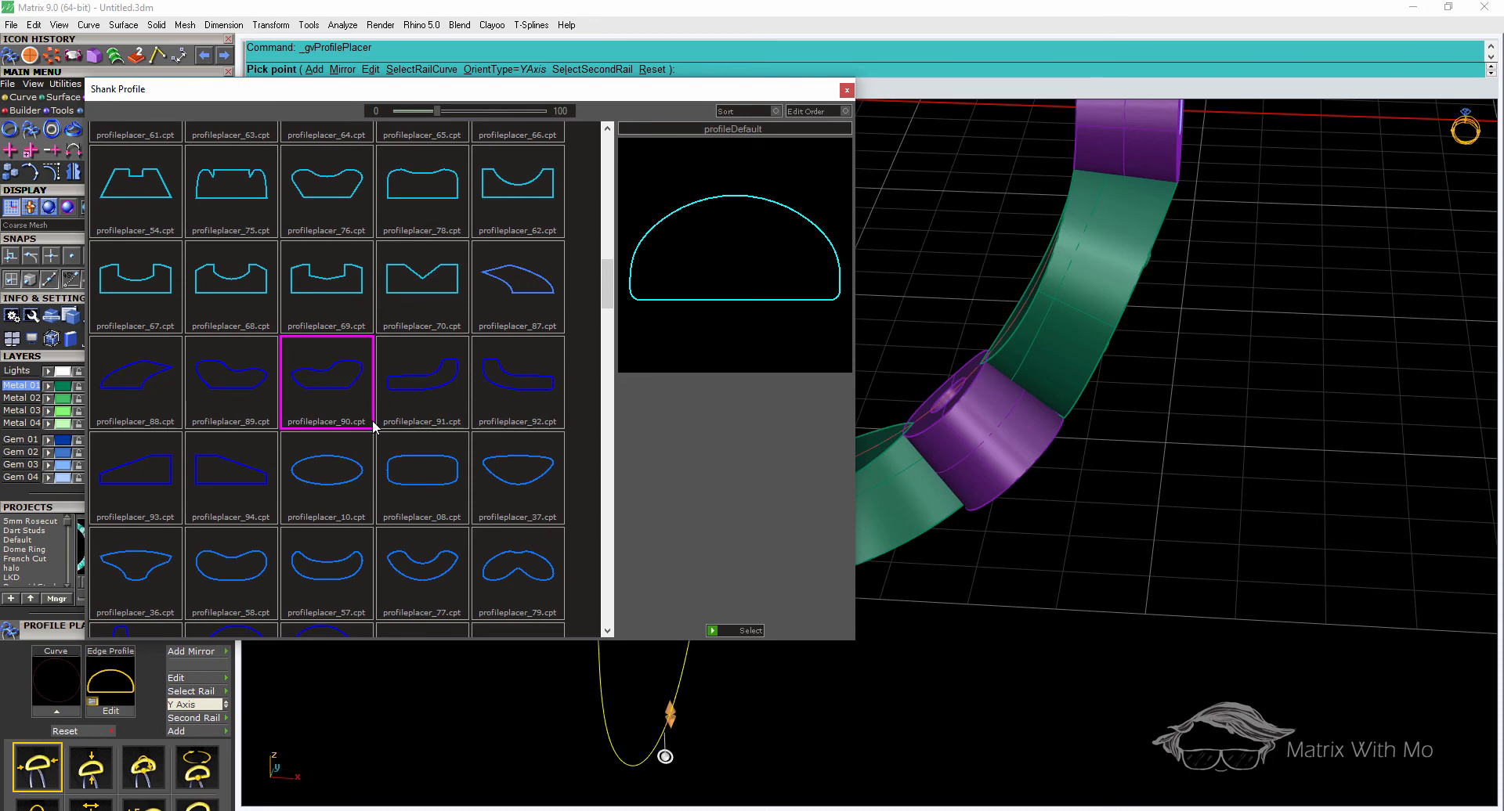
pyautogui.click(402, 474)
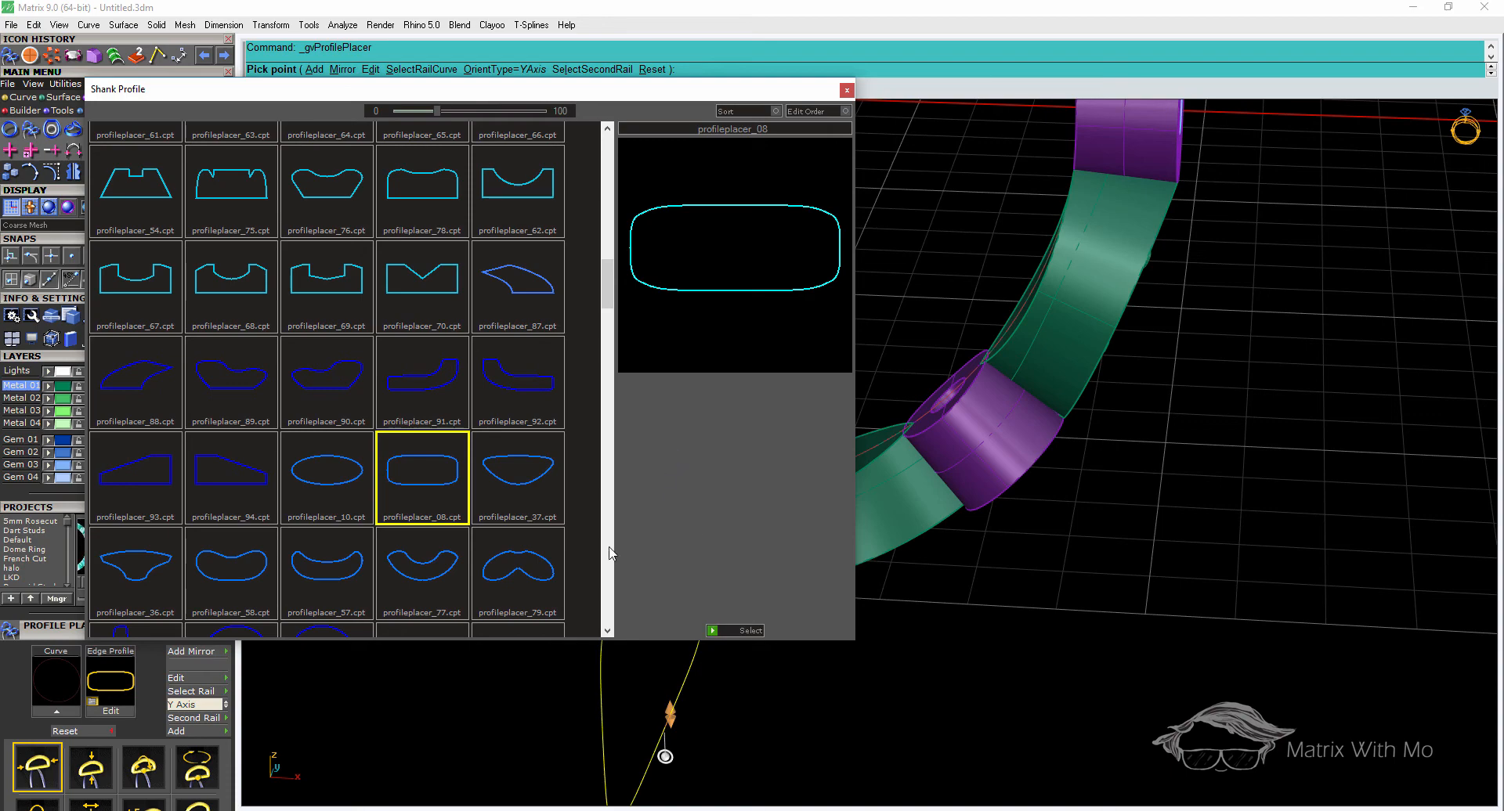
pyautogui.click(717, 632)
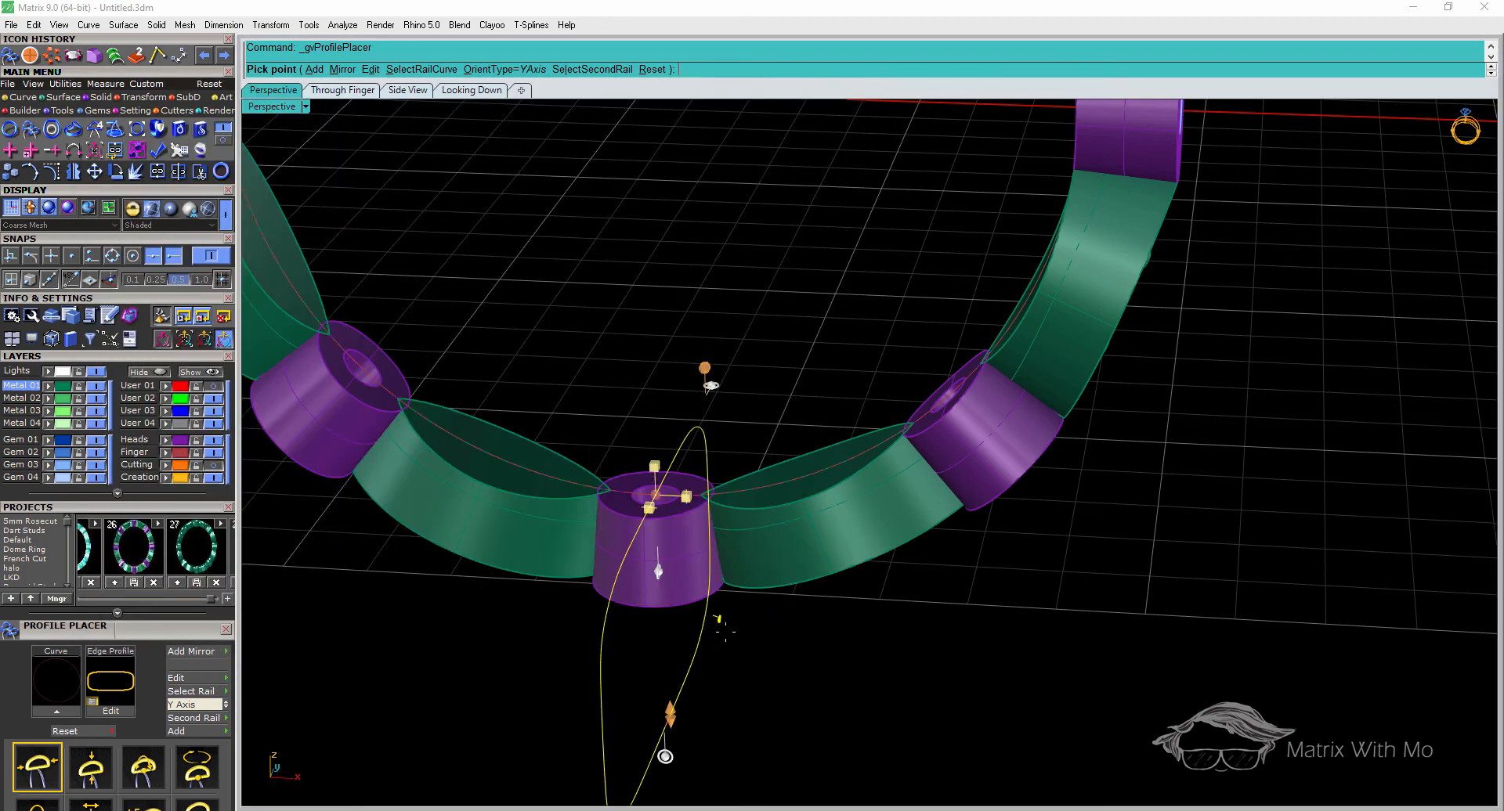
# Reduce the profile's width and height so it fits inside the round bezel at the base of the ring
pyautogui.moveTo(846, 569); pyautogui.dragTo(982, 569, button='right')
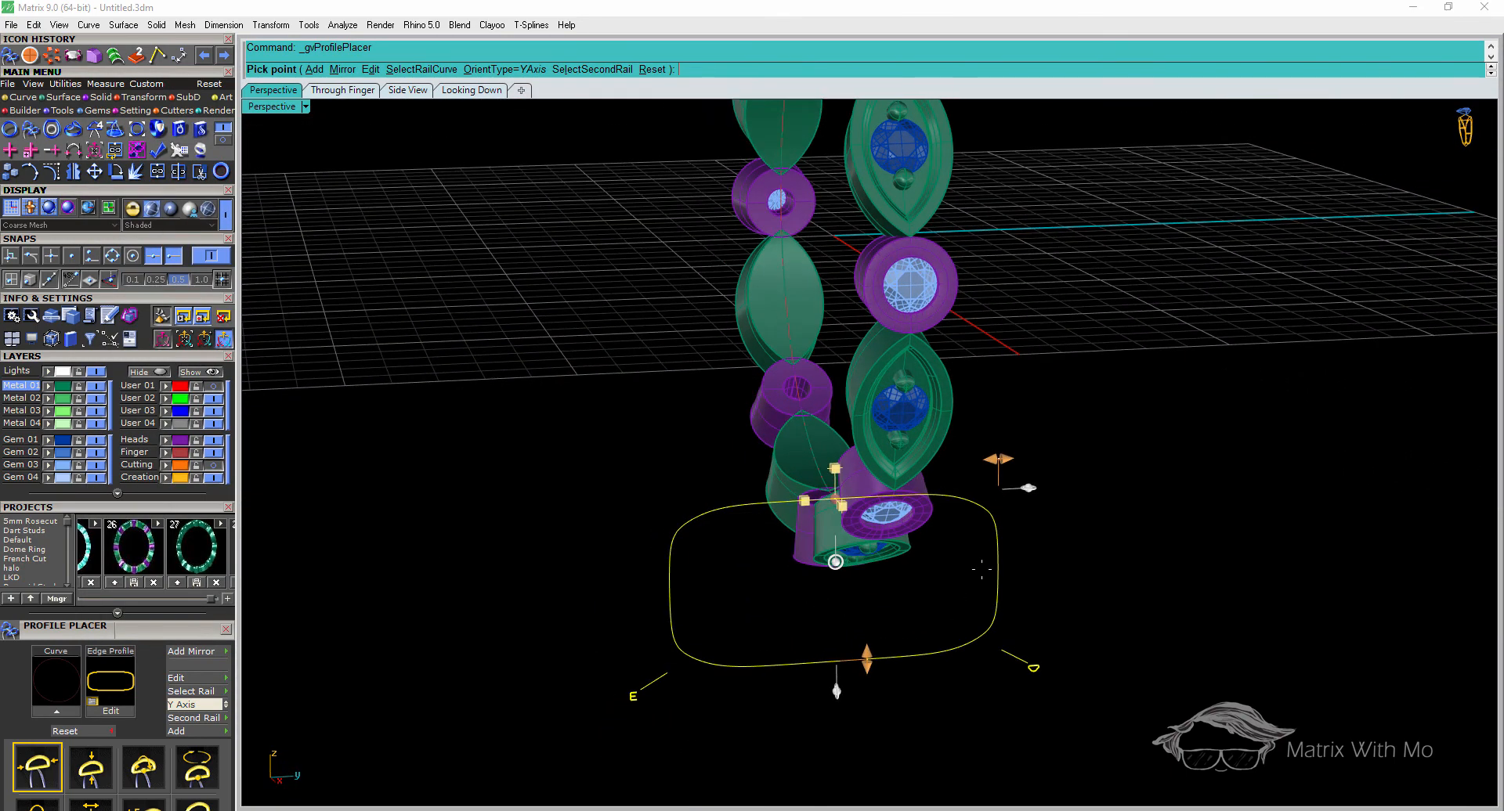
pyautogui.moveTo(998, 458); pyautogui.dragTo(850, 467)
pyautogui.moveTo(868, 651); pyautogui.dragTo(867, 557)
pyautogui.moveTo(866, 559); pyautogui.dragTo(932, 582, button='right')
pyautogui.scroll(6, 674, 609)
pyautogui.moveTo(616, 604); pyautogui.dragTo(613, 587)
pyautogui.moveTo(552, 663); pyautogui.dragTo(664, 660, button='right')
pyautogui.scroll(-6, 734, 662)
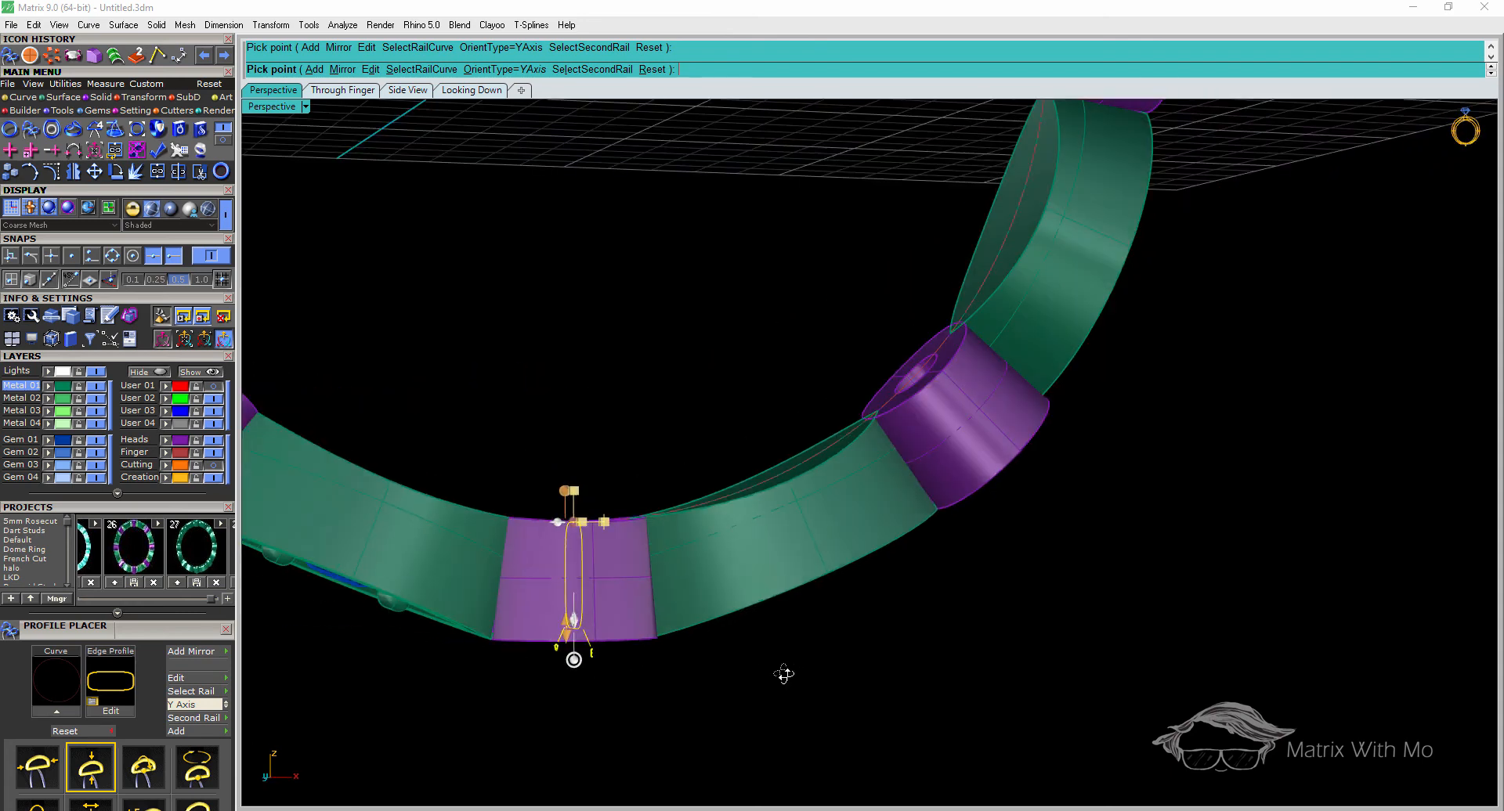
pyautogui.moveTo(783, 674); pyautogui.dragTo(701, 661, button='right')
pyautogui.rightClick(707, 665)
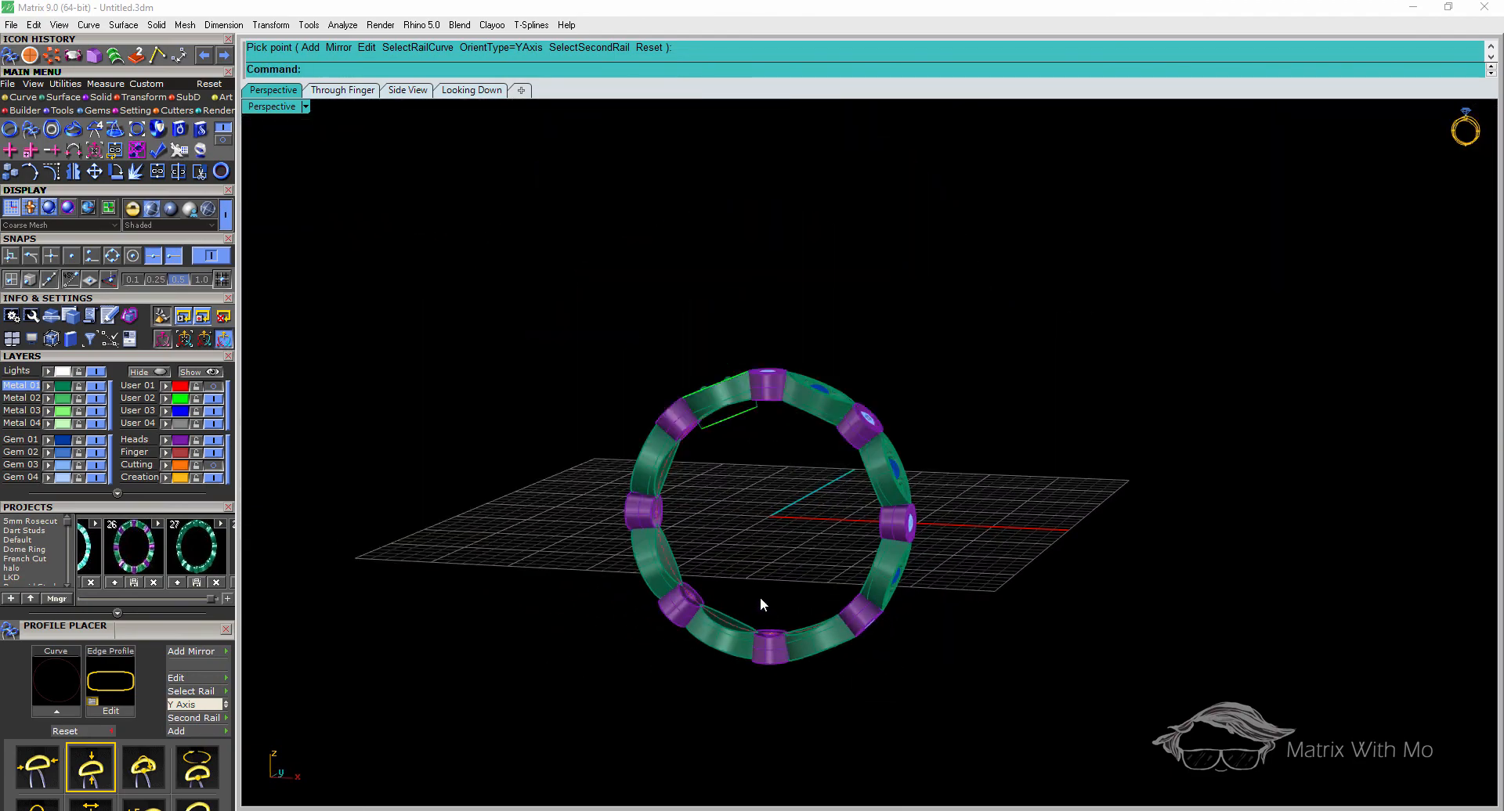
# Sweep the rounded rectangle profile around the finger rail with Sweep 1 History to form a connecting band
pyautogui.scroll(10, 787, 640)
pyautogui.scroll(-8, 843, 669)
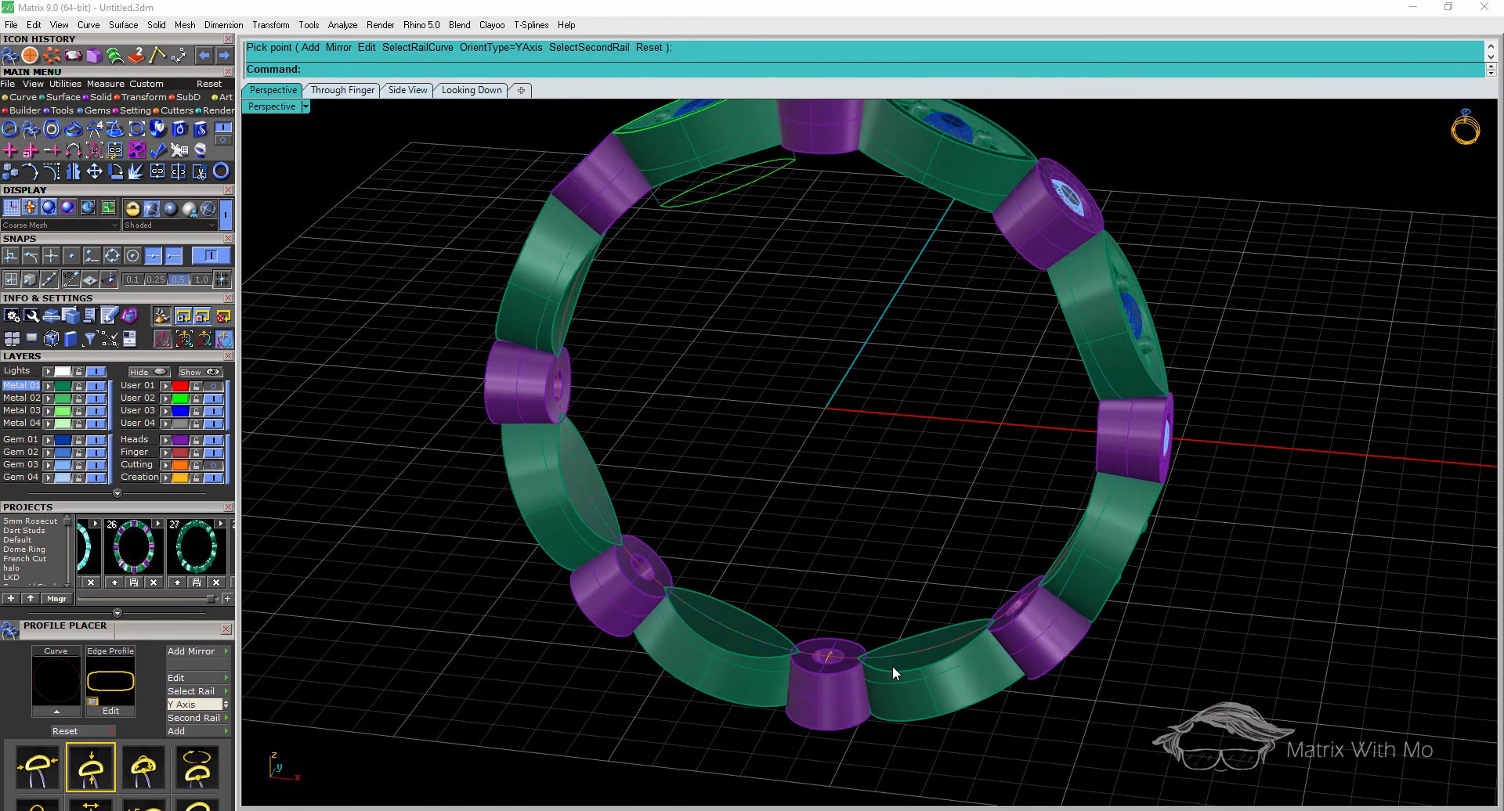
pyautogui.moveTo(891, 666); pyautogui.dragTo(877, 675, button='right')
pyautogui.scroll(8, 838, 628)
pyautogui.click(862, 625)
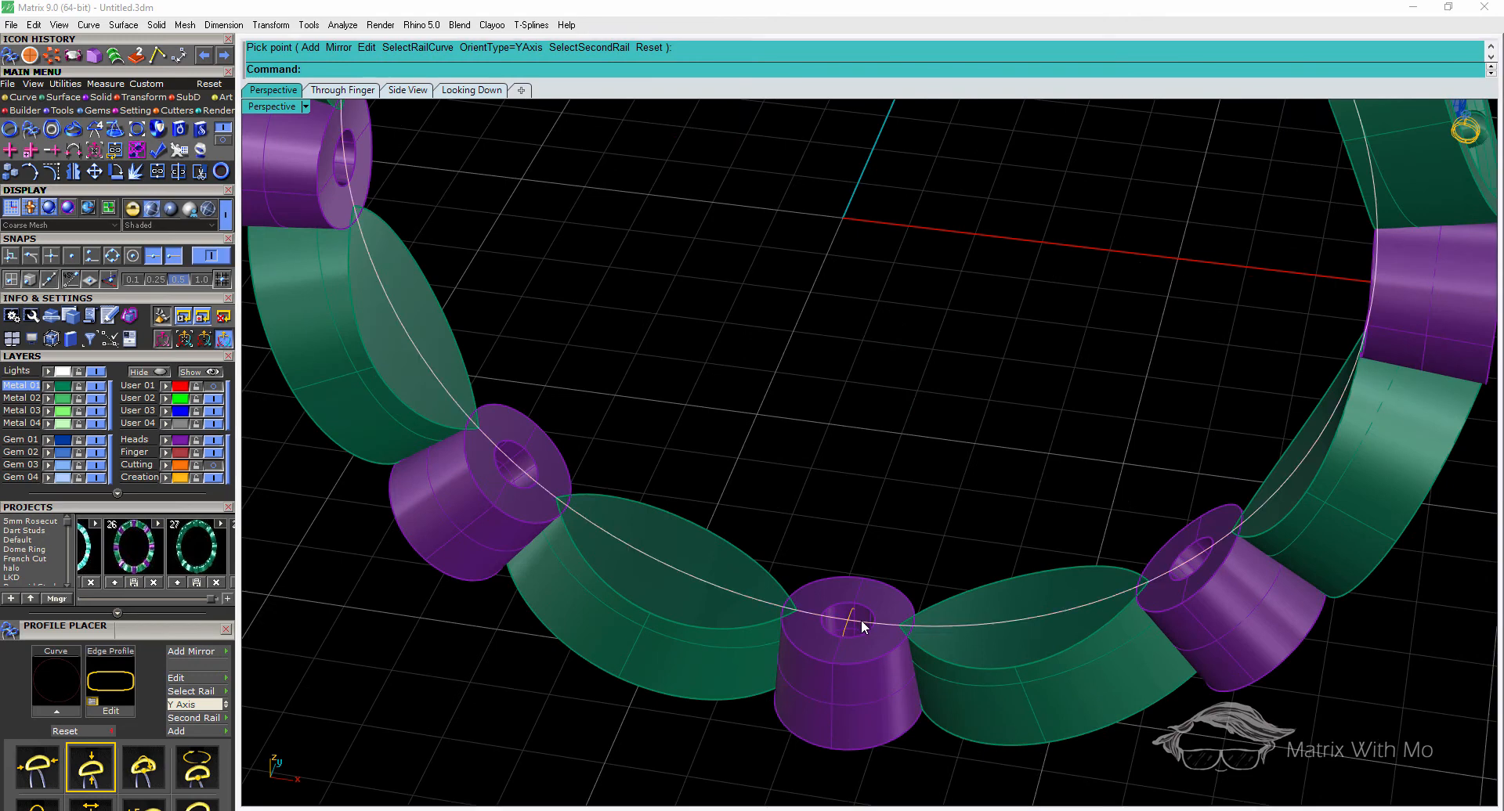
pyautogui.click(932, 663)
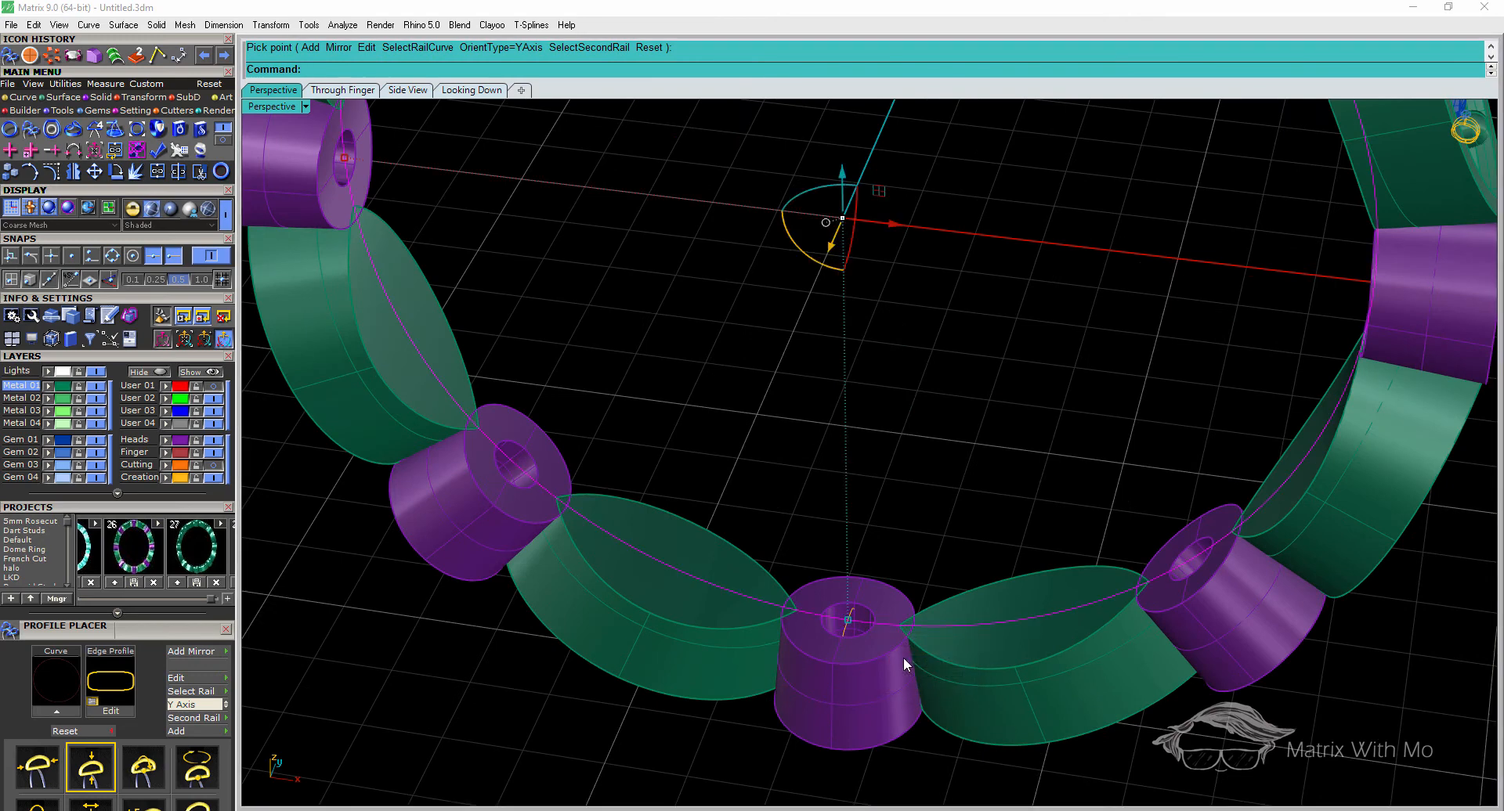
pyautogui.press('F6')
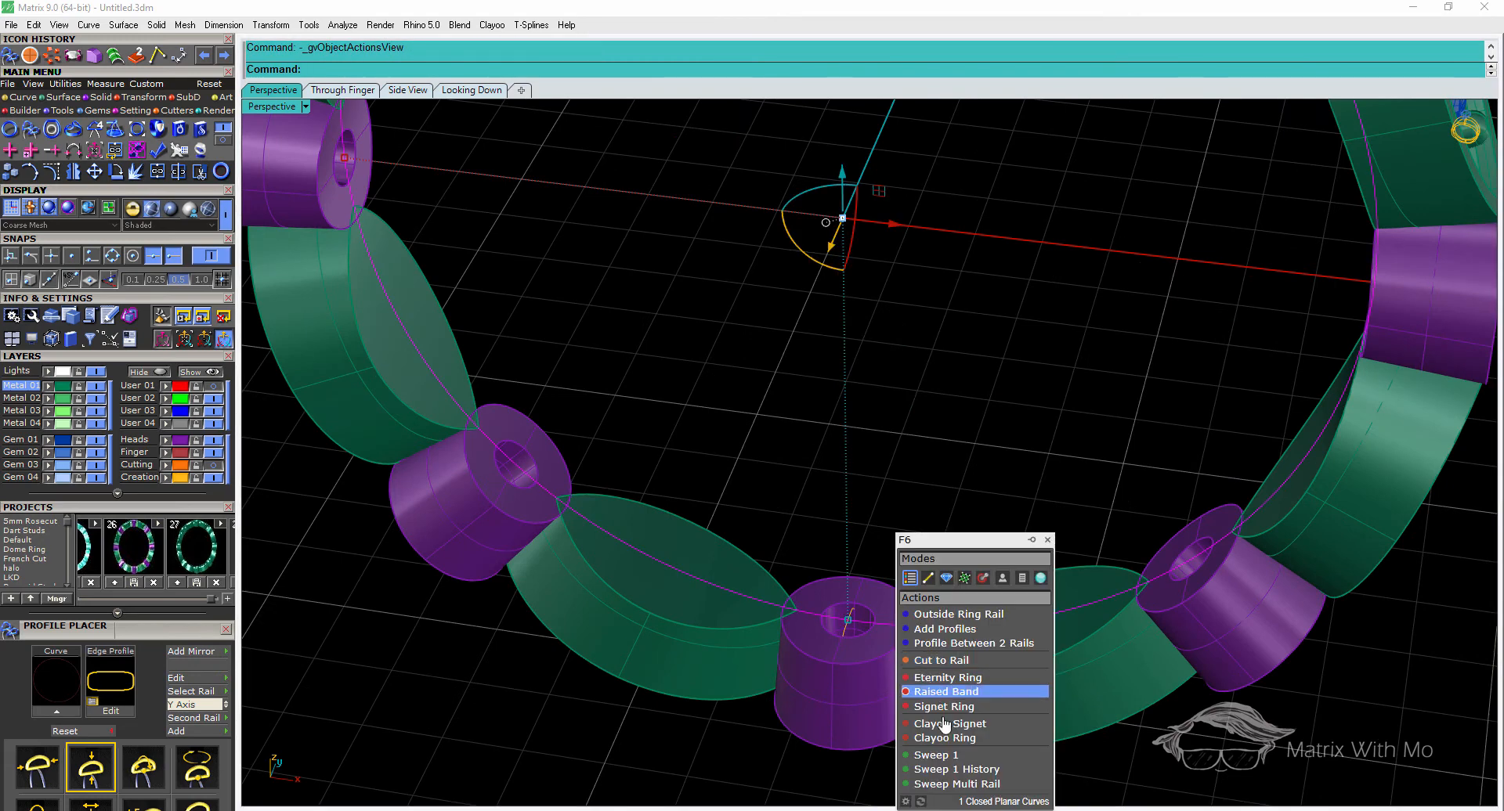
pyautogui.click(953, 770)
pyautogui.scroll(4, 849, 619)
pyautogui.click(854, 620)
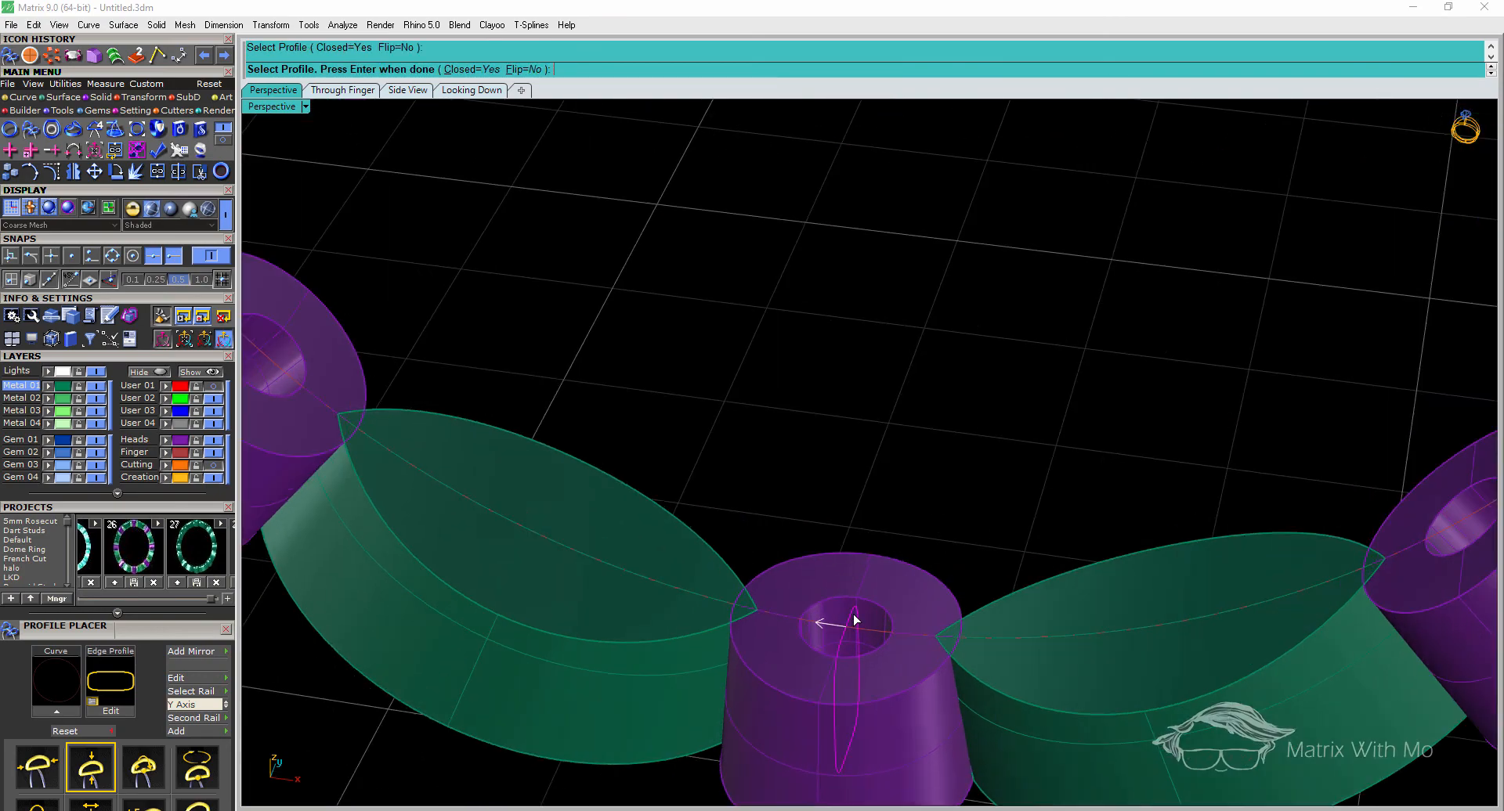
pyautogui.press('Return')
# Examine how the swept band passes through the bezels and marquise settings, checking the space around the diamonds, prongs and inner surfaces
pyautogui.scroll(-5, 831, 580)
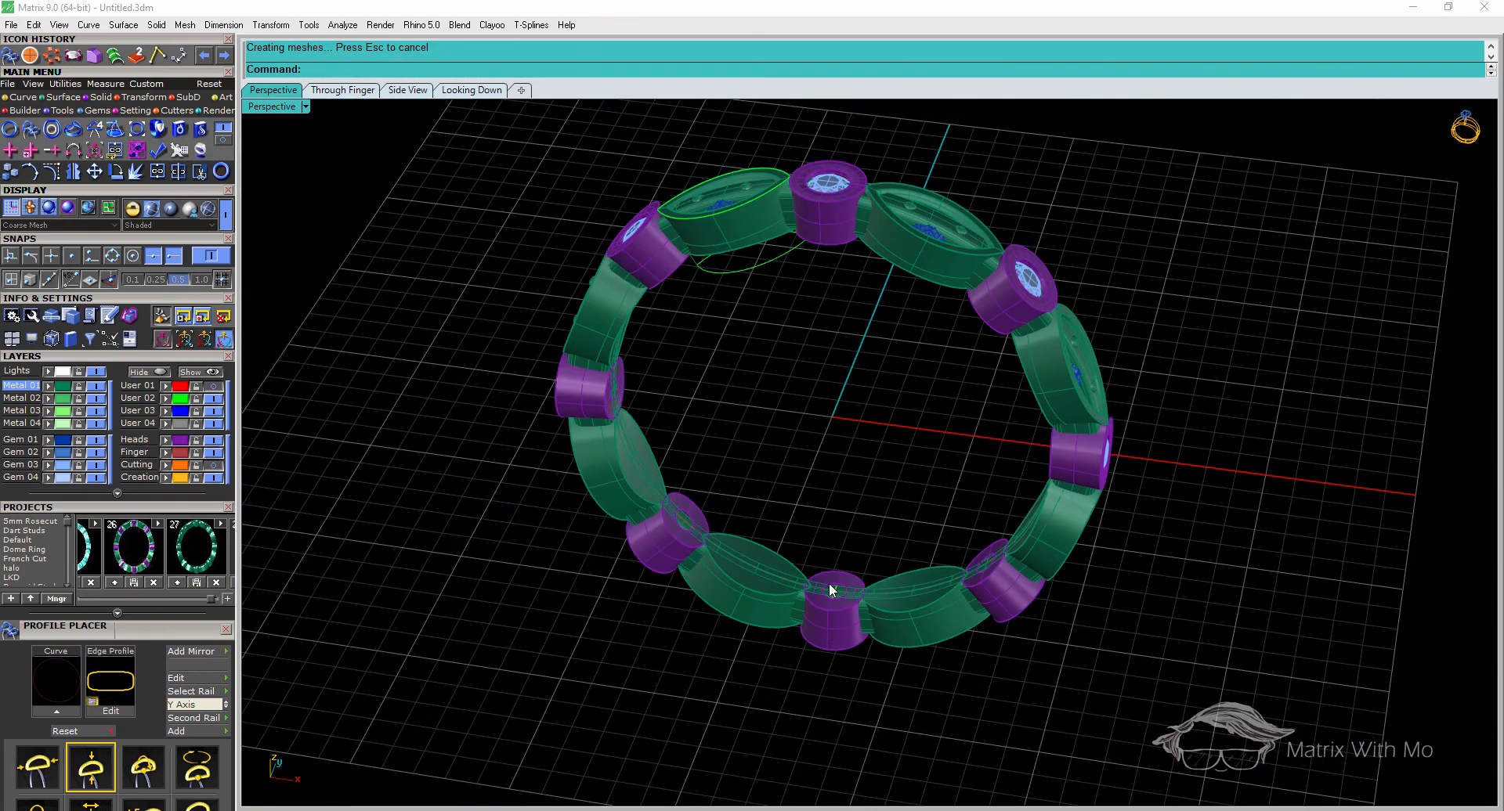
pyautogui.scroll(6, 821, 309)
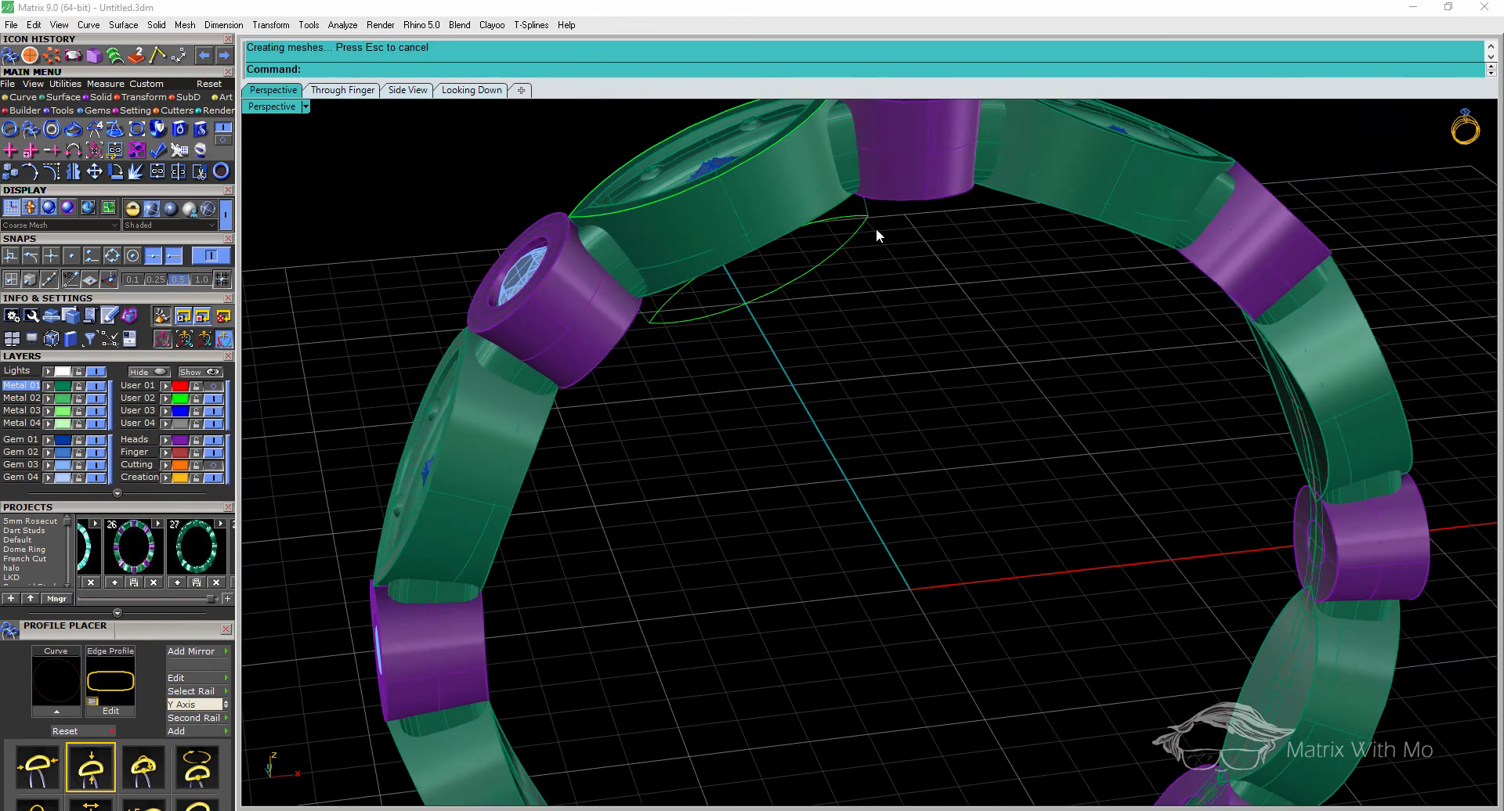
pyautogui.moveTo(939, 268); pyautogui.dragTo(799, 320, button='right')
pyautogui.scroll(6, 862, 174)
pyautogui.moveTo(903, 249); pyautogui.dragTo(947, 260, button='right')
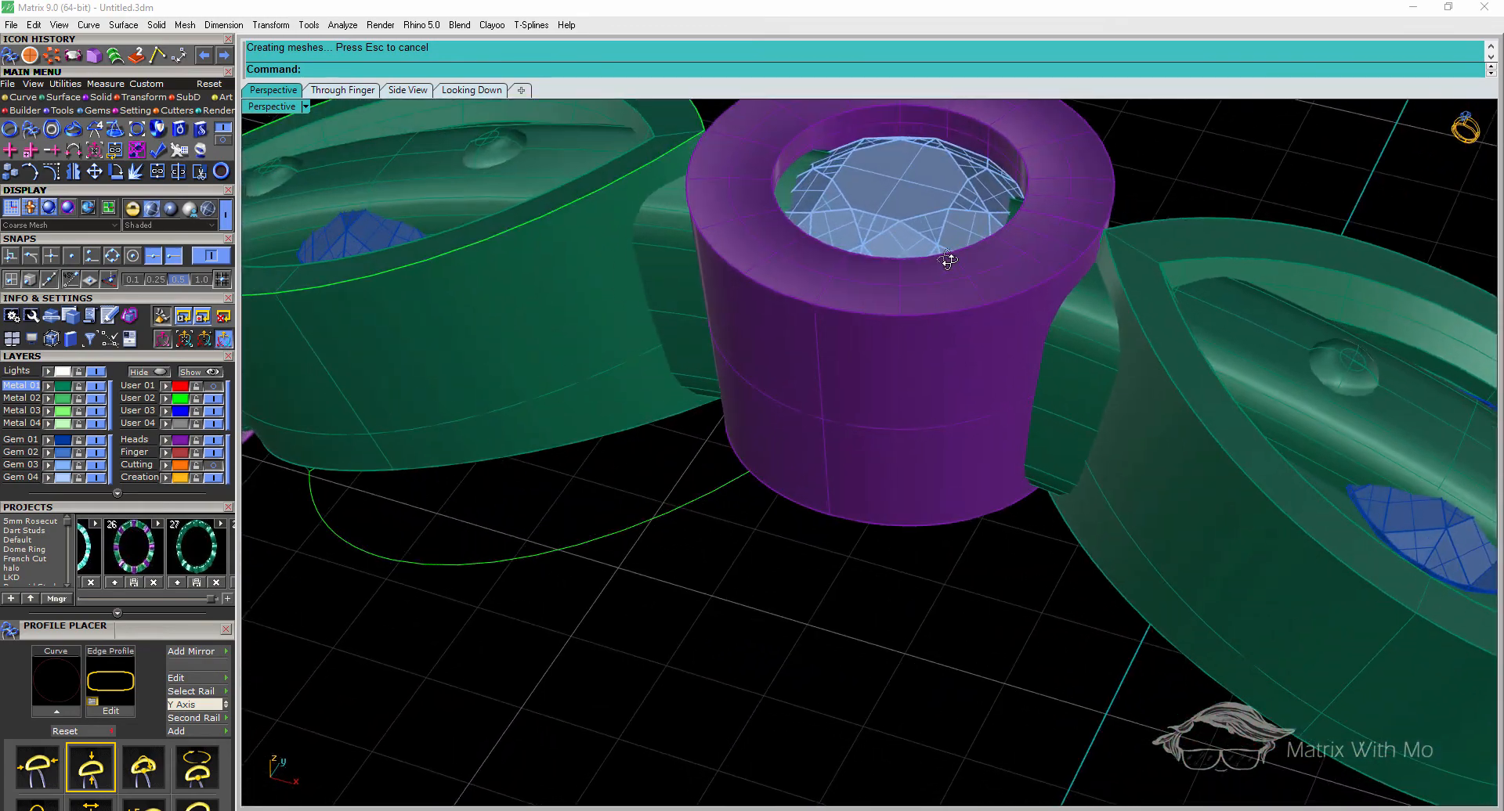
pyautogui.scroll(-7, 932, 285)
pyautogui.moveTo(918, 363); pyautogui.dragTo(740, 315, button='right')
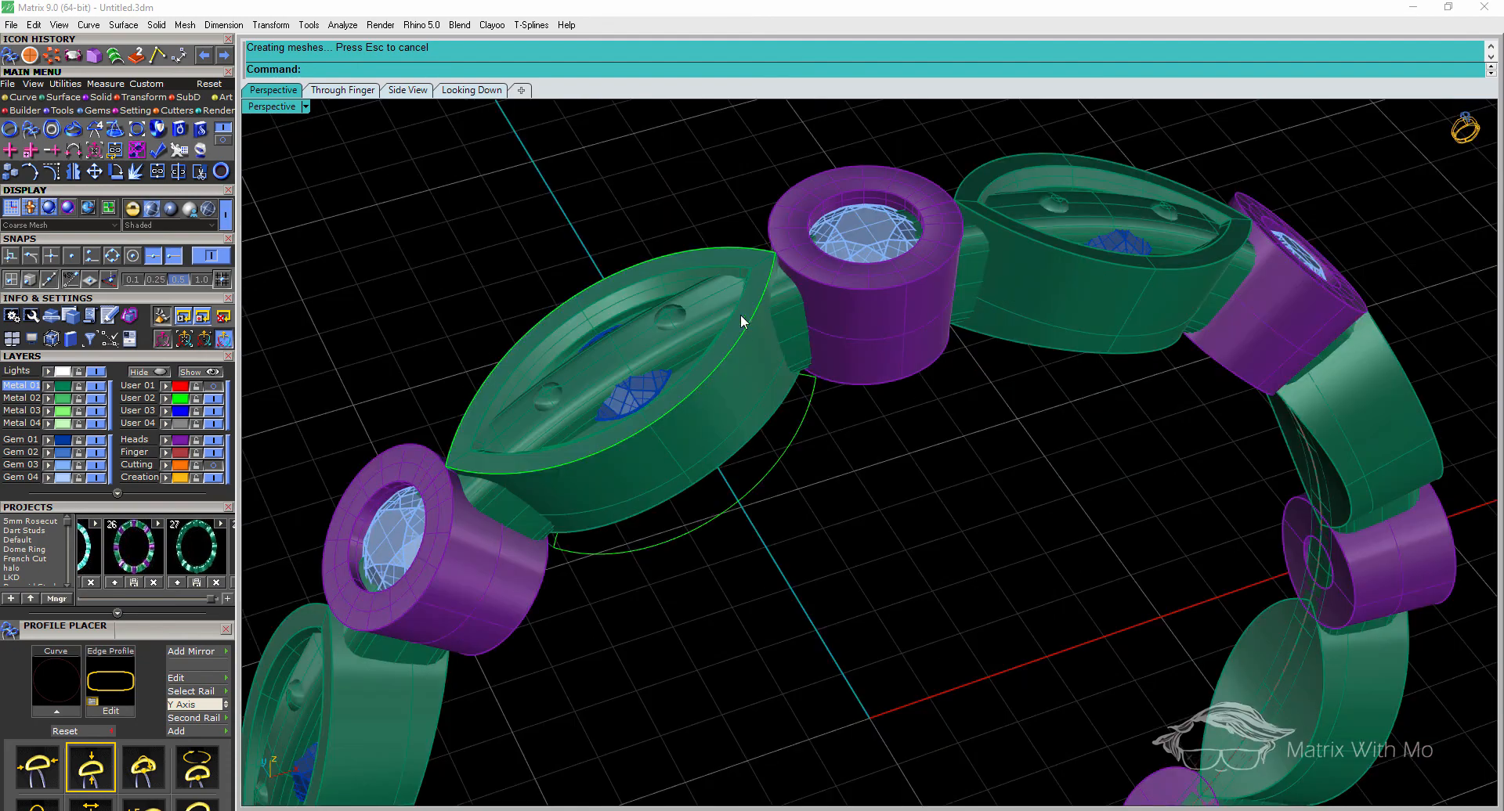
pyautogui.scroll(5, 798, 308)
pyautogui.moveTo(872, 483); pyautogui.dragTo(809, 359, button='right')
pyautogui.moveTo(881, 525); pyautogui.dragTo(811, 367, button='right')
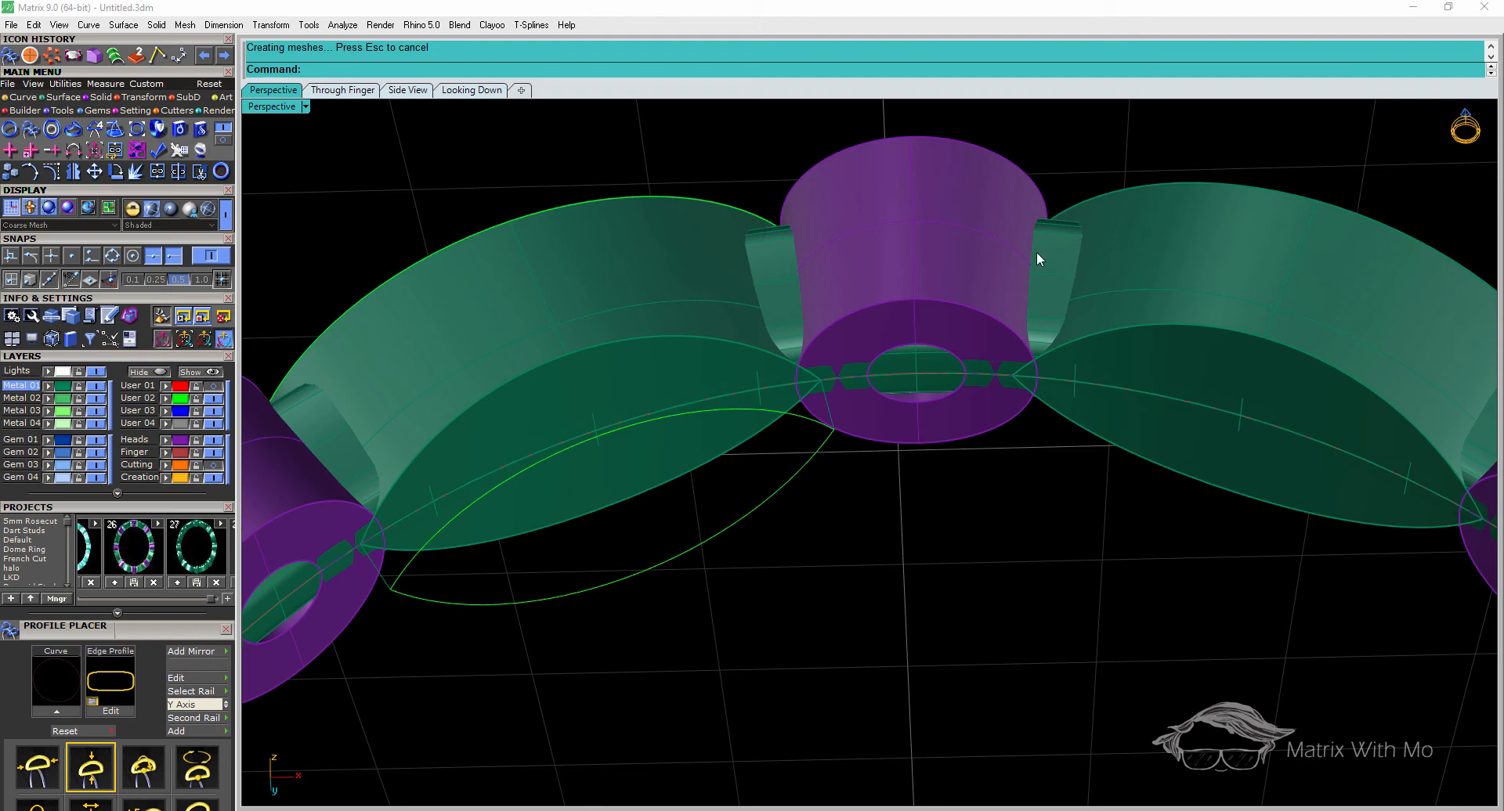
pyautogui.moveTo(993, 390); pyautogui.dragTo(905, 533, button='right')
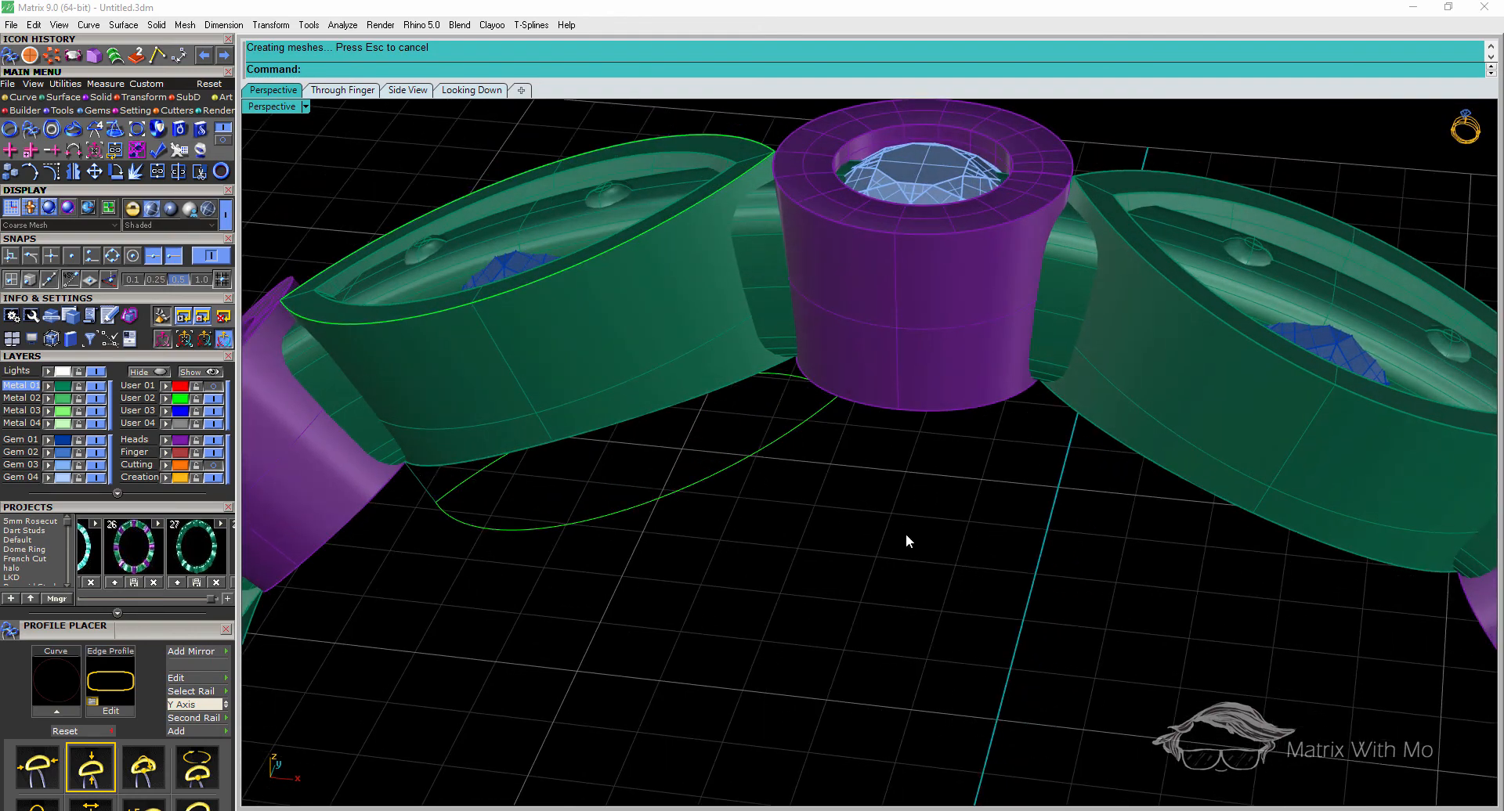
pyautogui.scroll(-6, 782, 473)
pyautogui.moveTo(870, 461); pyautogui.dragTo(849, 487, button='right')
pyautogui.scroll(2, 745, 377)
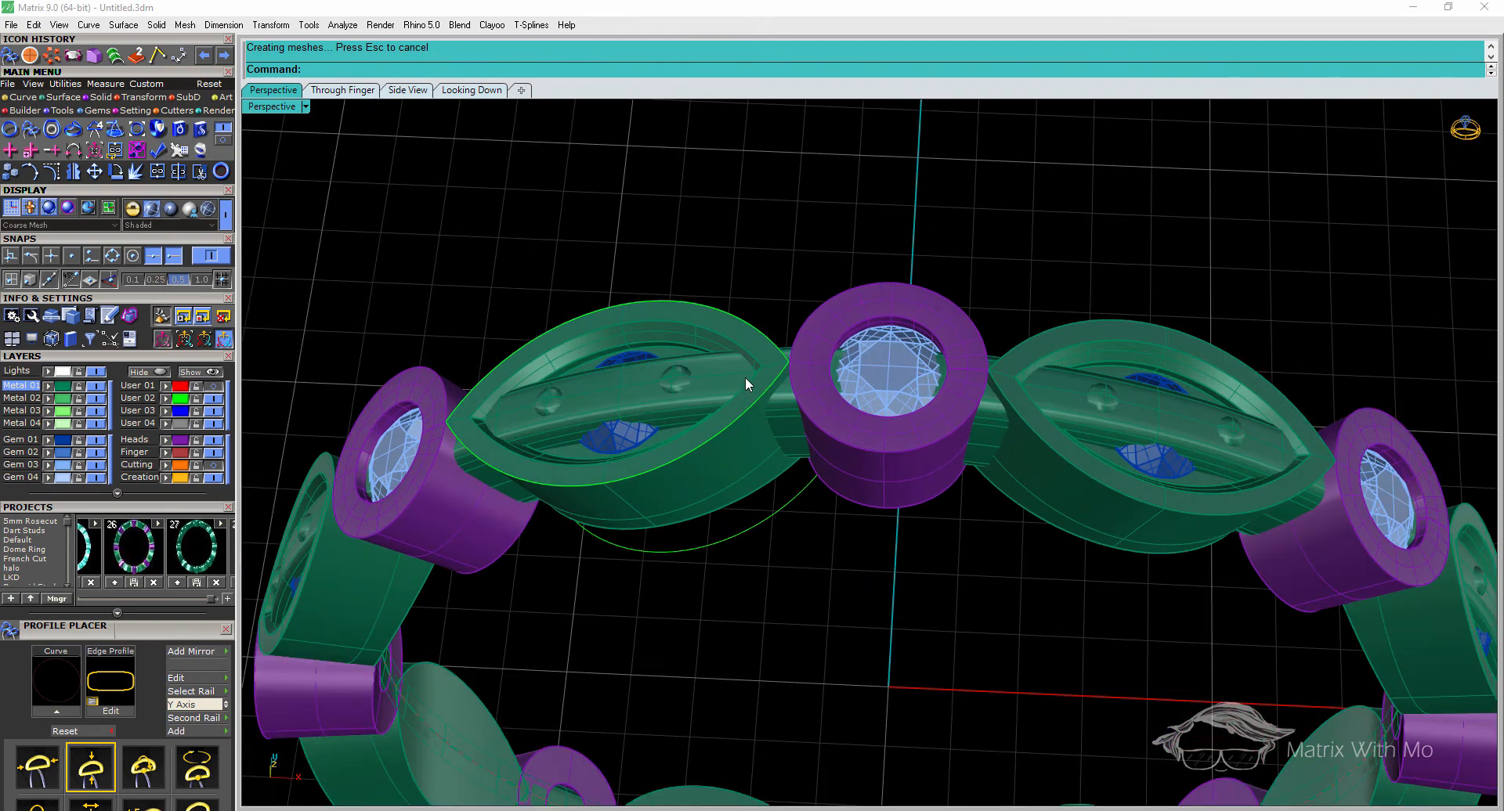
pyautogui.moveTo(745, 378); pyautogui.dragTo(788, 427, button='right')
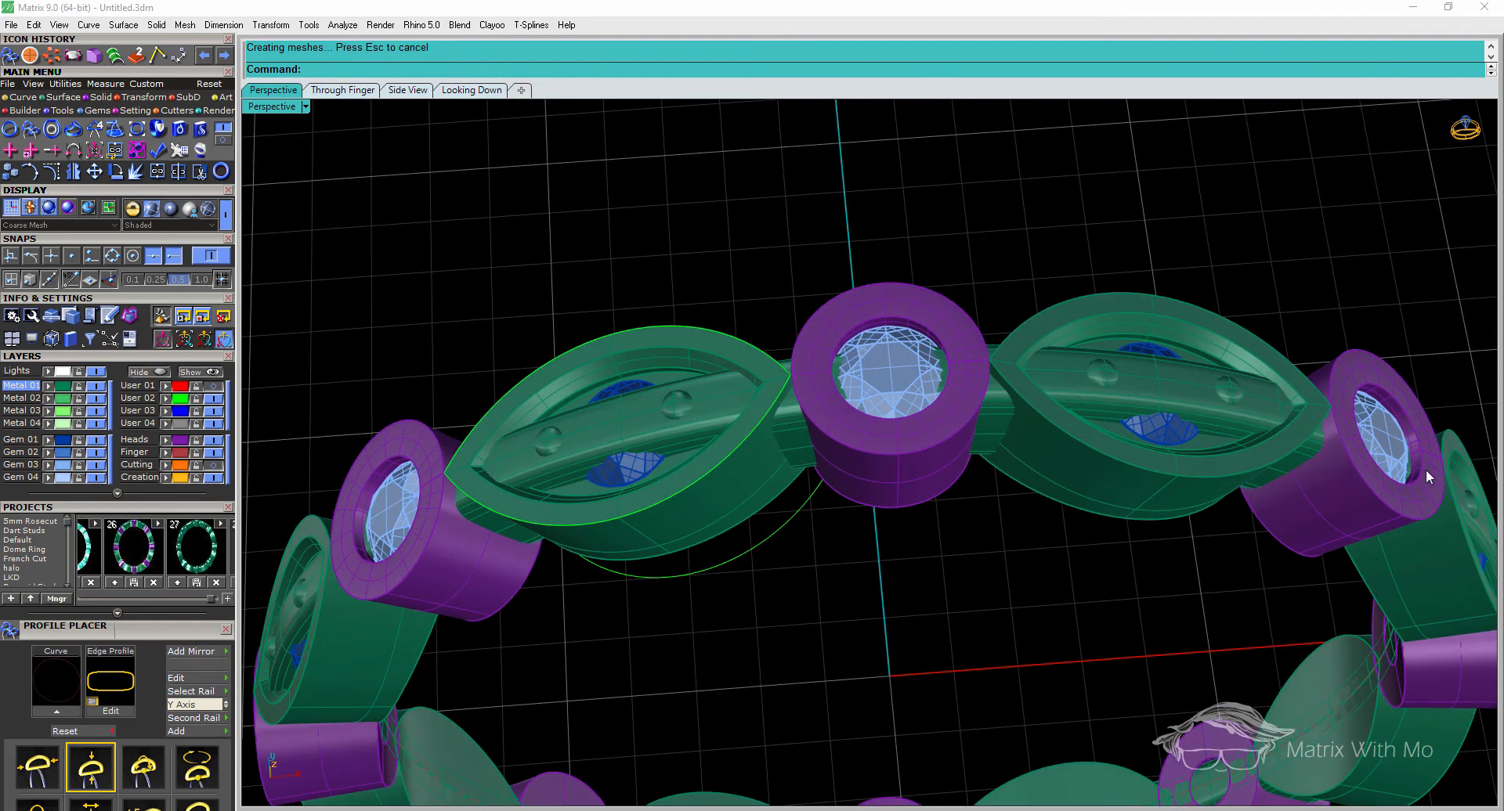
pyautogui.scroll(-6, 1014, 344)
pyautogui.moveTo(1011, 348); pyautogui.dragTo(901, 327, button='right')
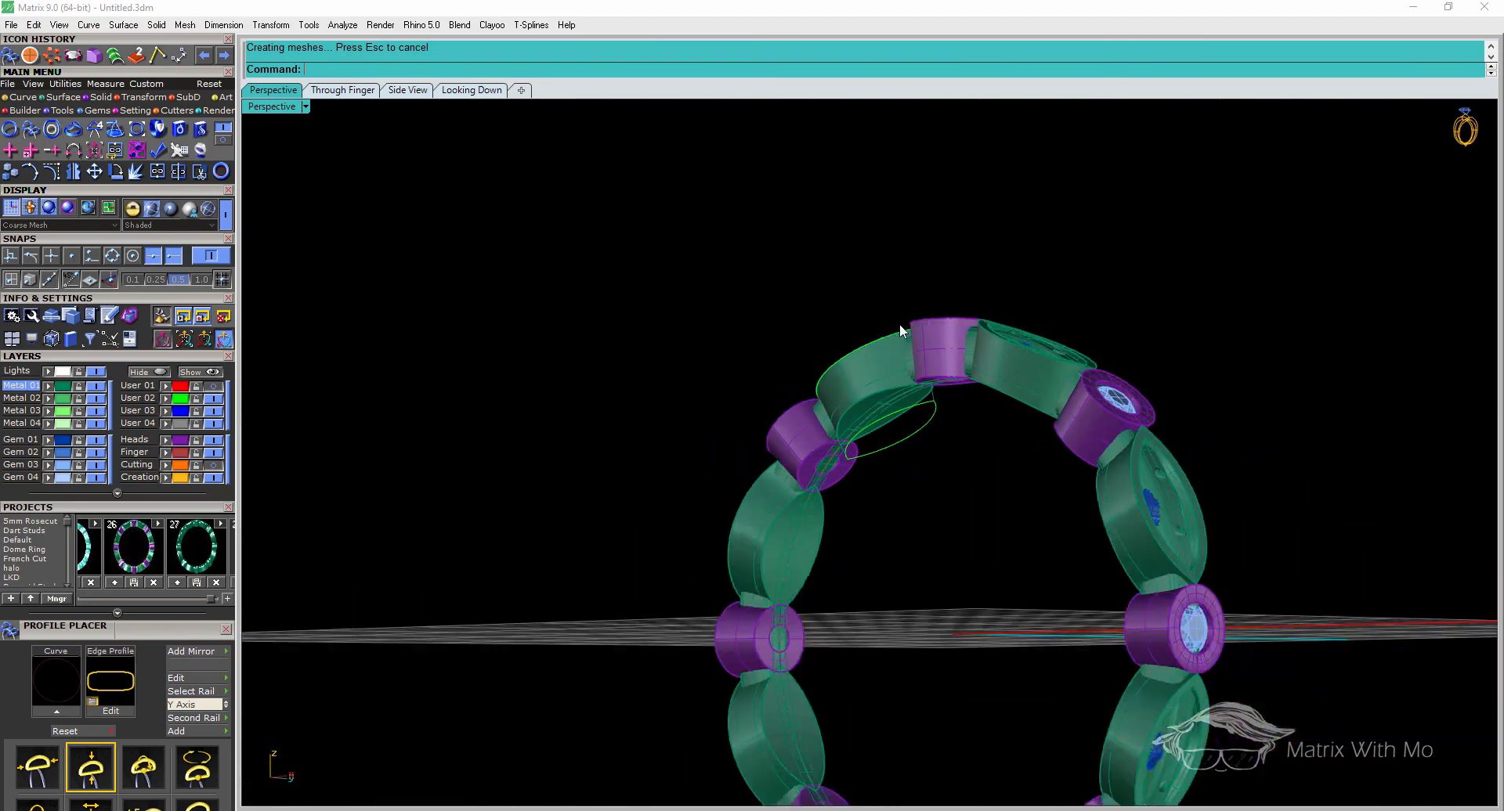
pyautogui.scroll(-6, 901, 332)
pyautogui.scroll(6, 892, 416)
pyautogui.moveTo(891, 420); pyautogui.dragTo(1018, 528, button='right')
pyautogui.scroll(8, 993, 250)
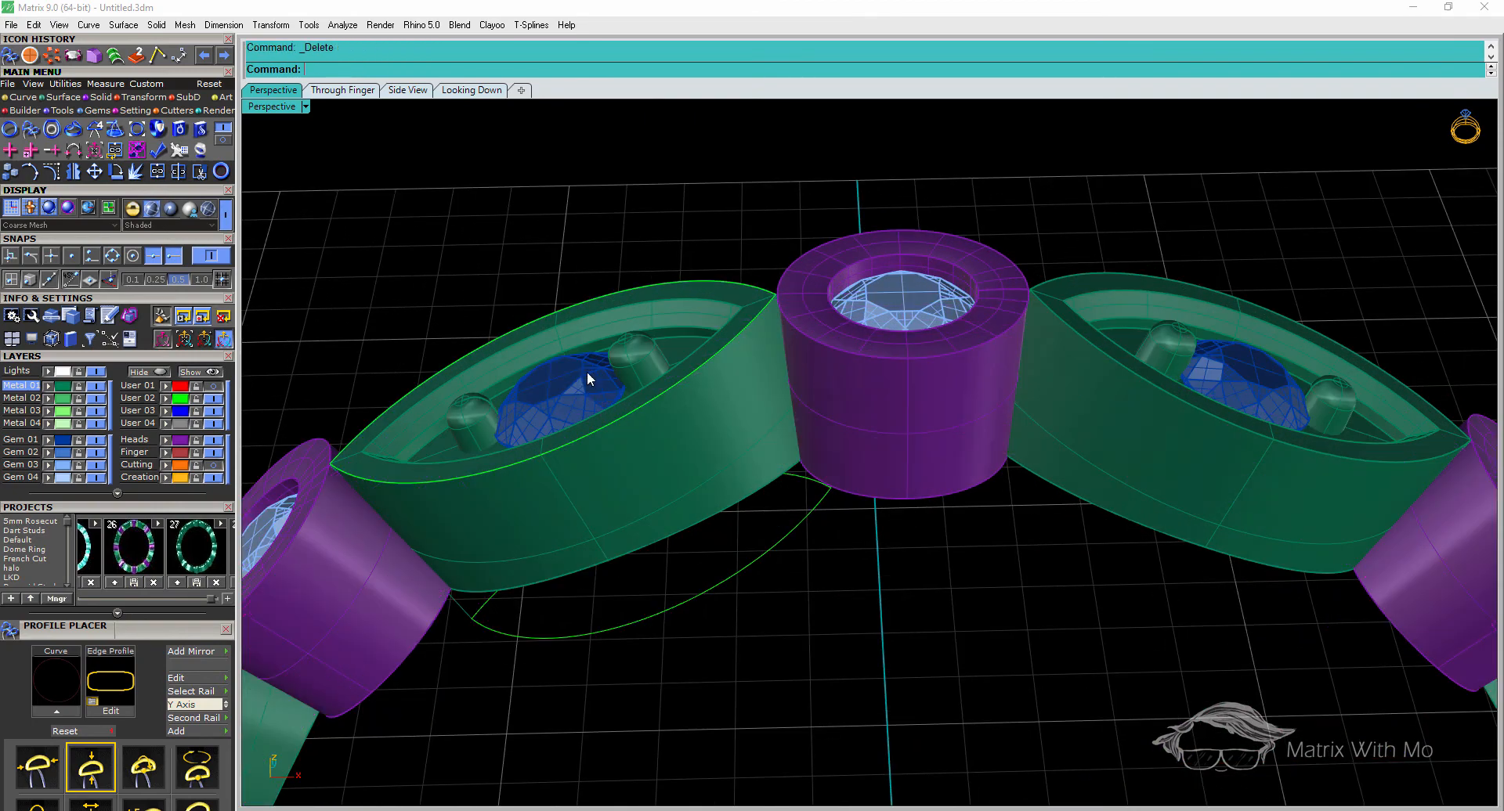
# Toggle the Gem 03 and Gem 01 layers off and on to check which diamonds each layer holds
pyautogui.moveTo(586, 371); pyautogui.dragTo(585, 514, button='right')
pyautogui.click(584, 517)
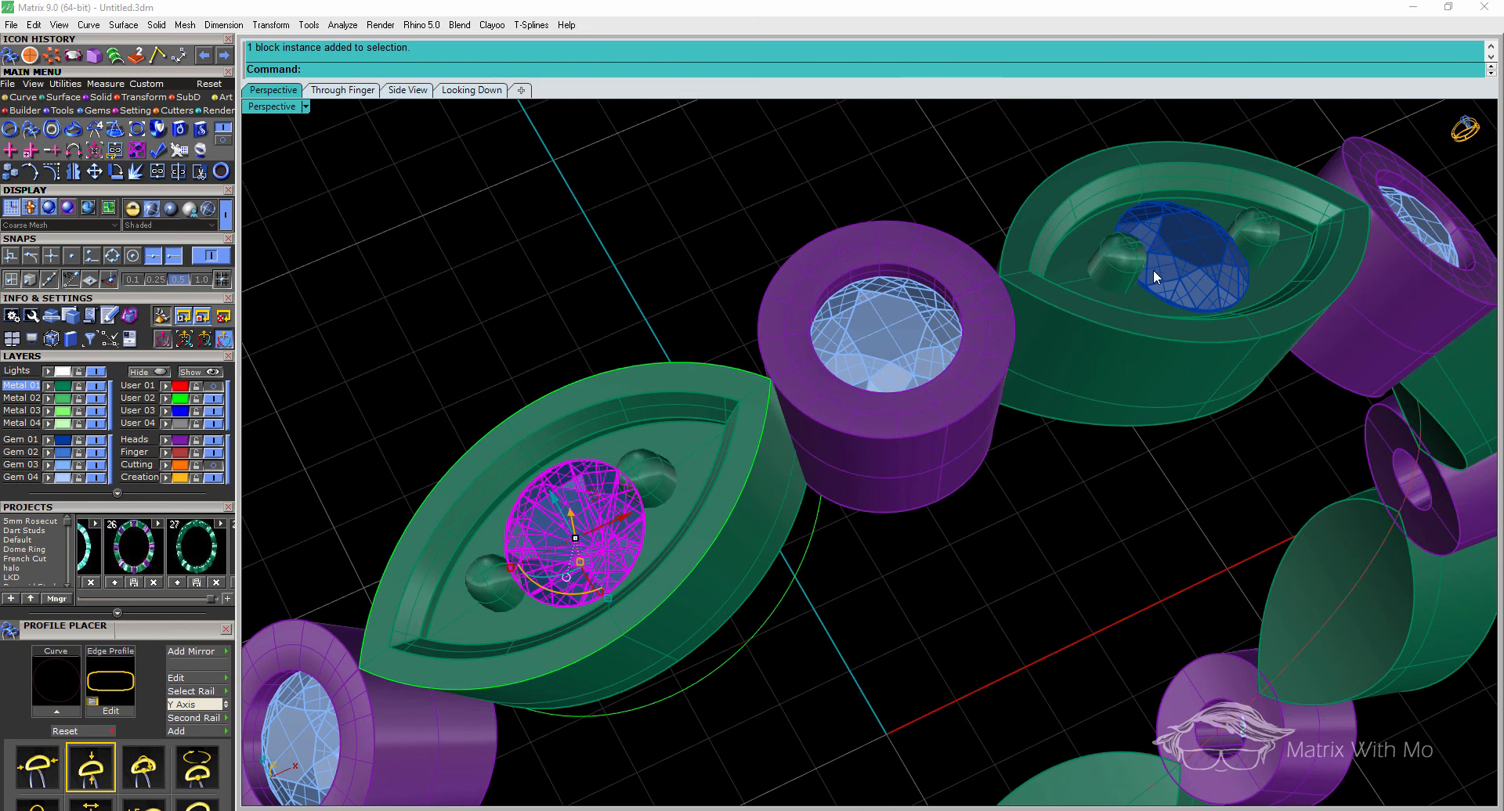
pyautogui.click(1092, 454)
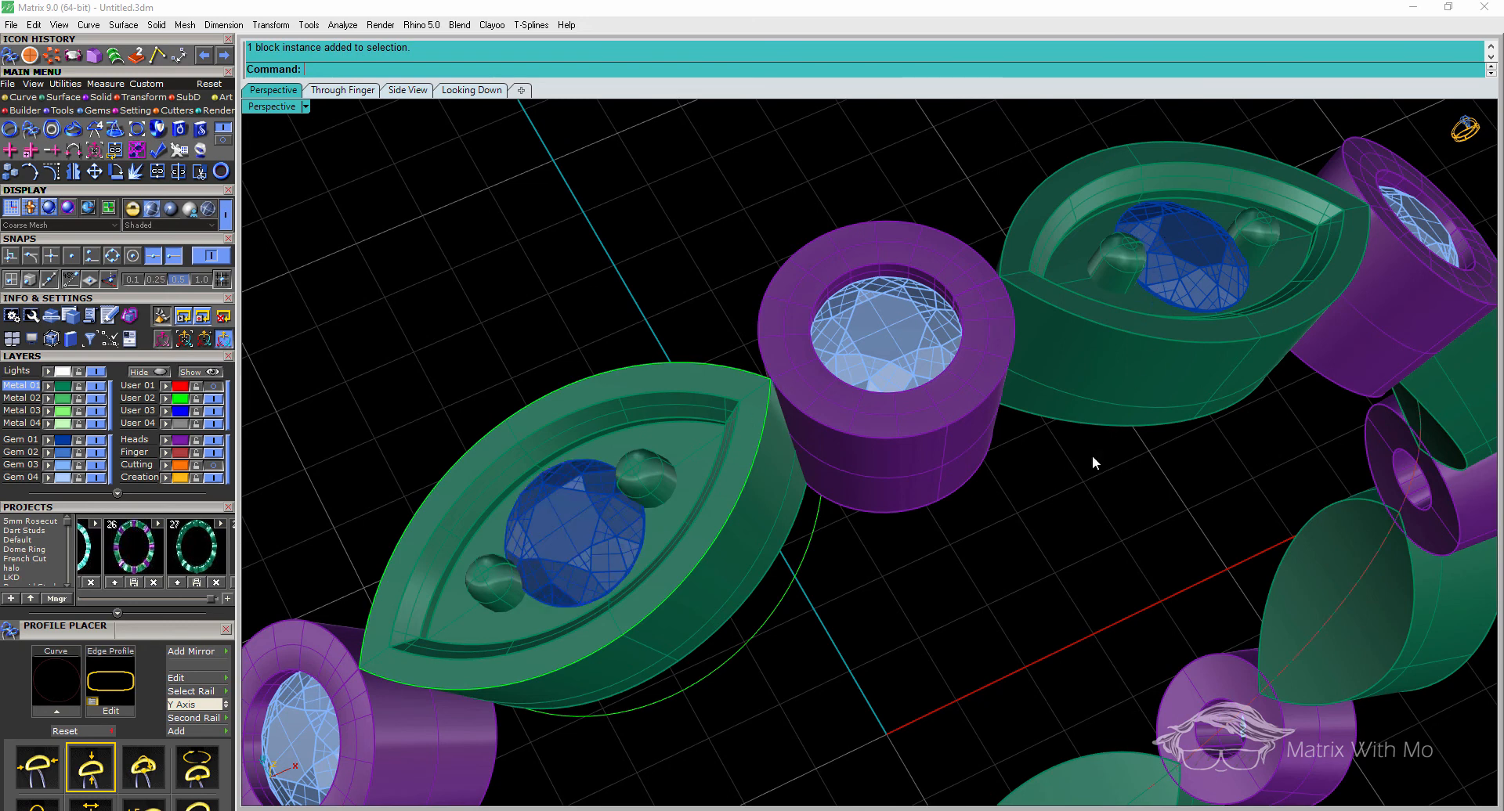
pyautogui.click(100, 469)
pyautogui.click(103, 470)
pyautogui.click(100, 441)
pyautogui.click(100, 441)
# Load the diamonds of the marquise settings into Gem Cutter to generate a cutter for each one
pyautogui.click(572, 529)
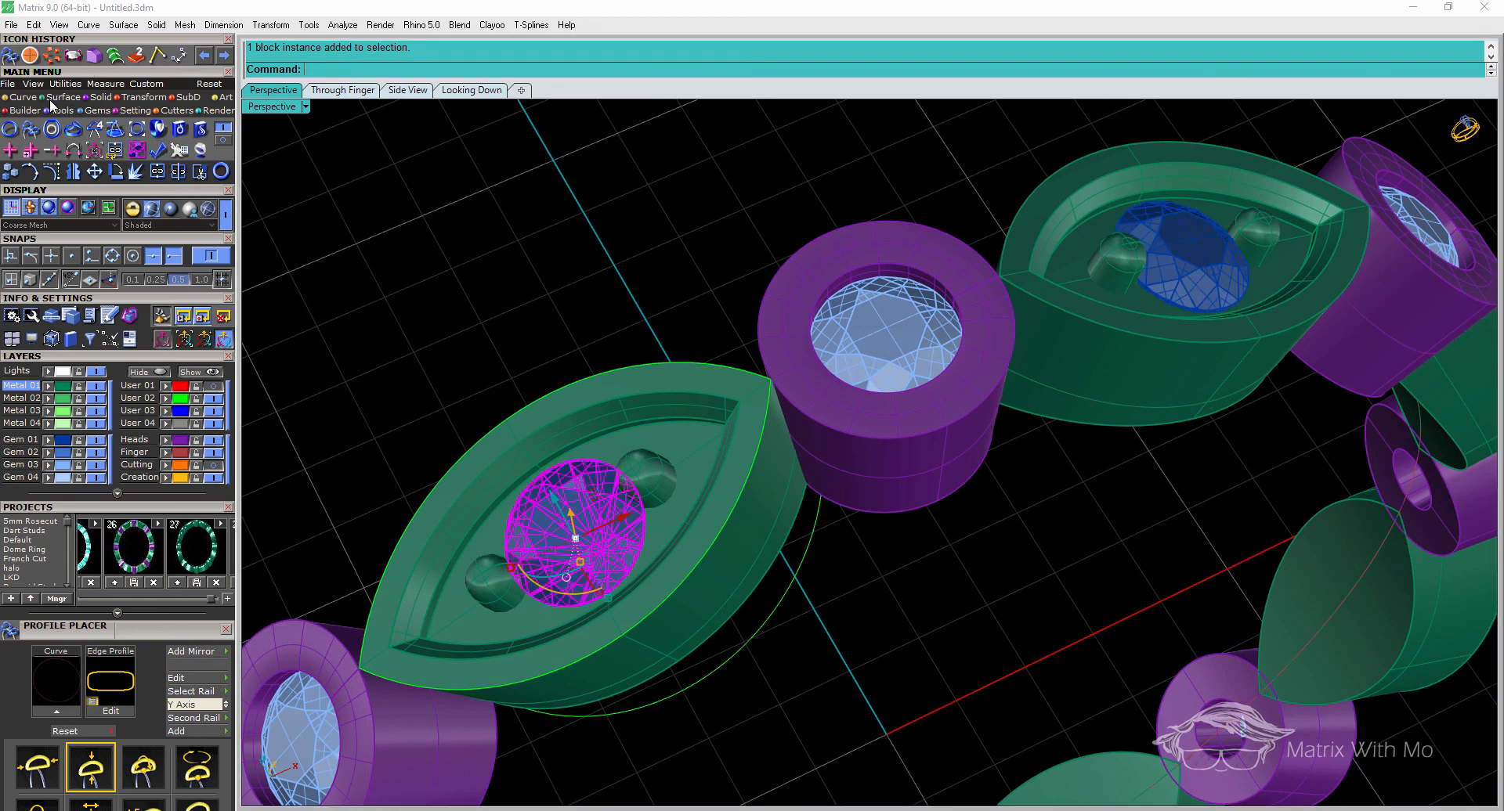
pyautogui.click(176, 111)
pyautogui.click(26, 130)
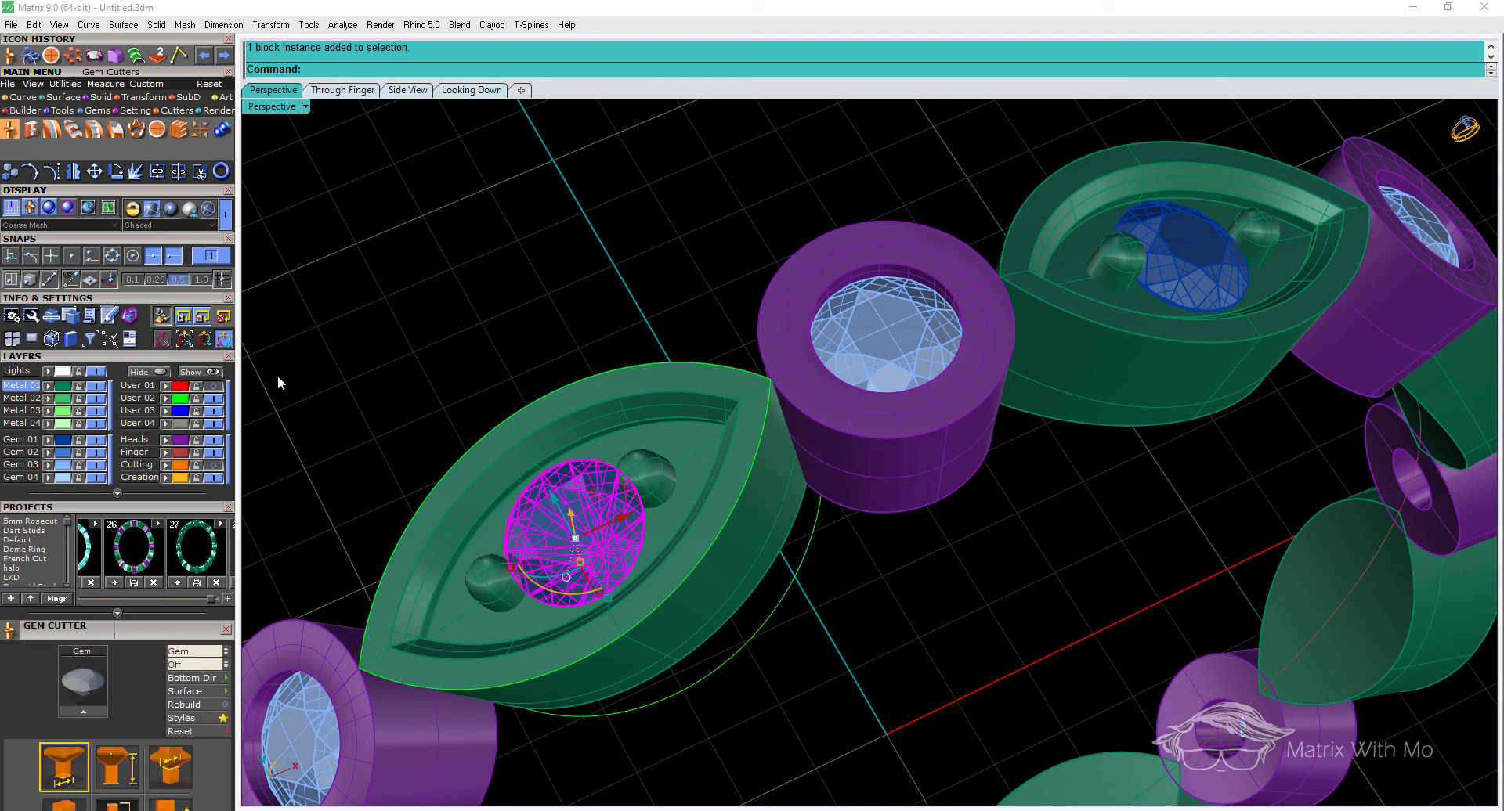
pyautogui.click(82, 711)
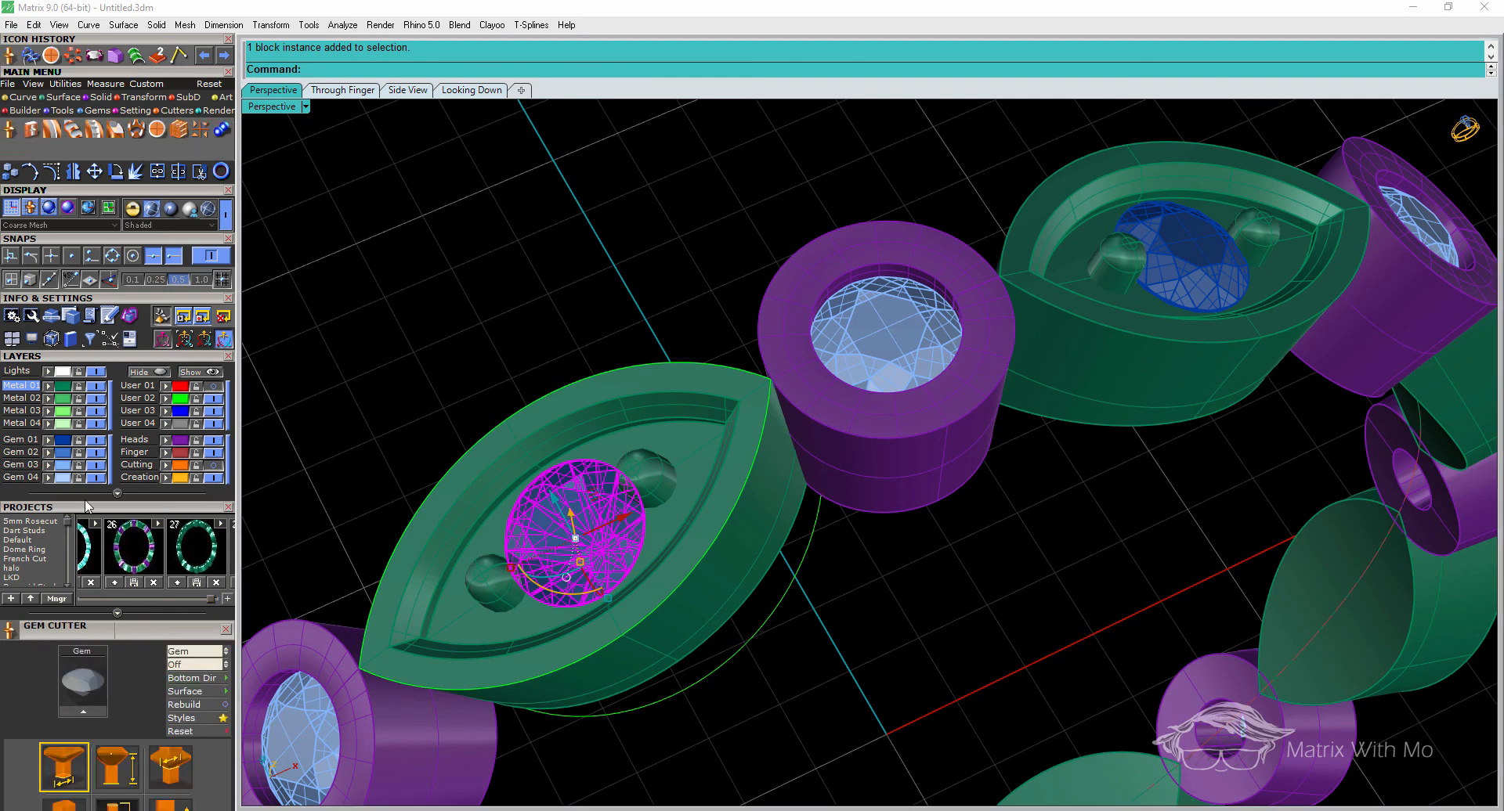
pyautogui.click(86, 711)
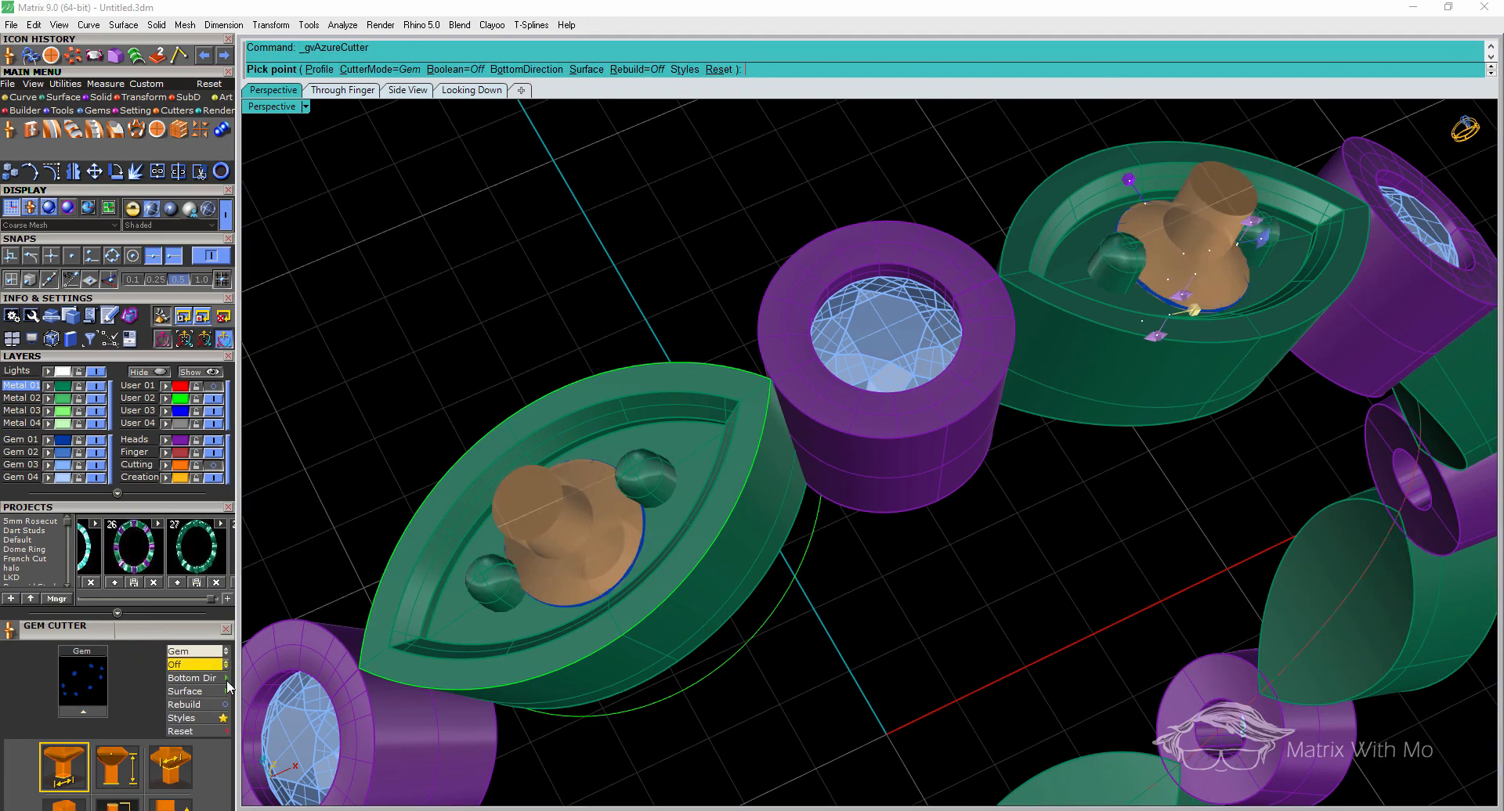
# Apply the Divot Standard style to the gem cutters in the marquise settings
pyautogui.scroll(-4, 741, 625)
pyautogui.moveTo(745, 630); pyautogui.dragTo(659, 517, button='right')
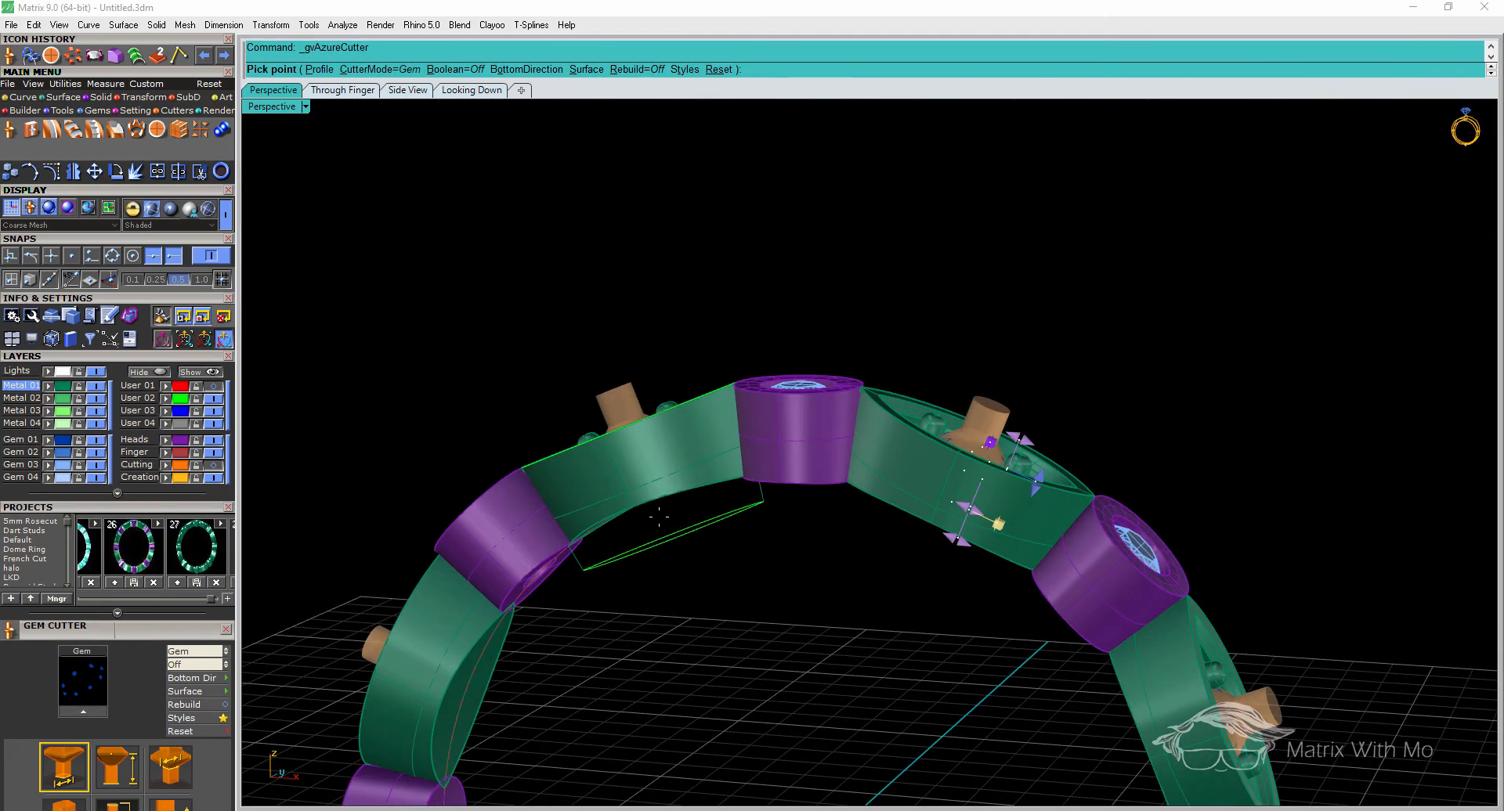
pyautogui.moveTo(756, 660); pyautogui.dragTo(319, 667, button='right')
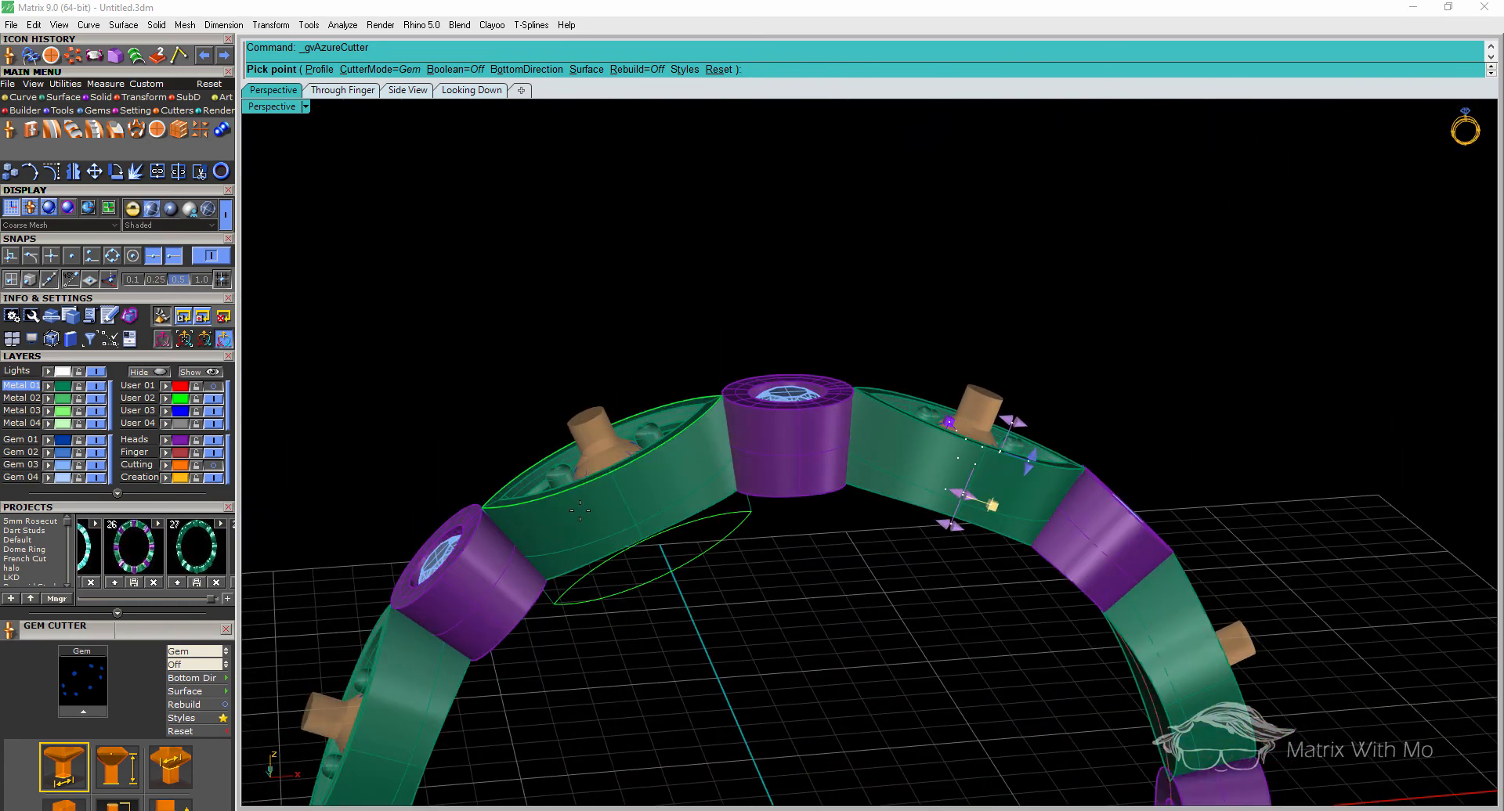
pyautogui.scroll(-4, 579, 511)
pyautogui.click(174, 507)
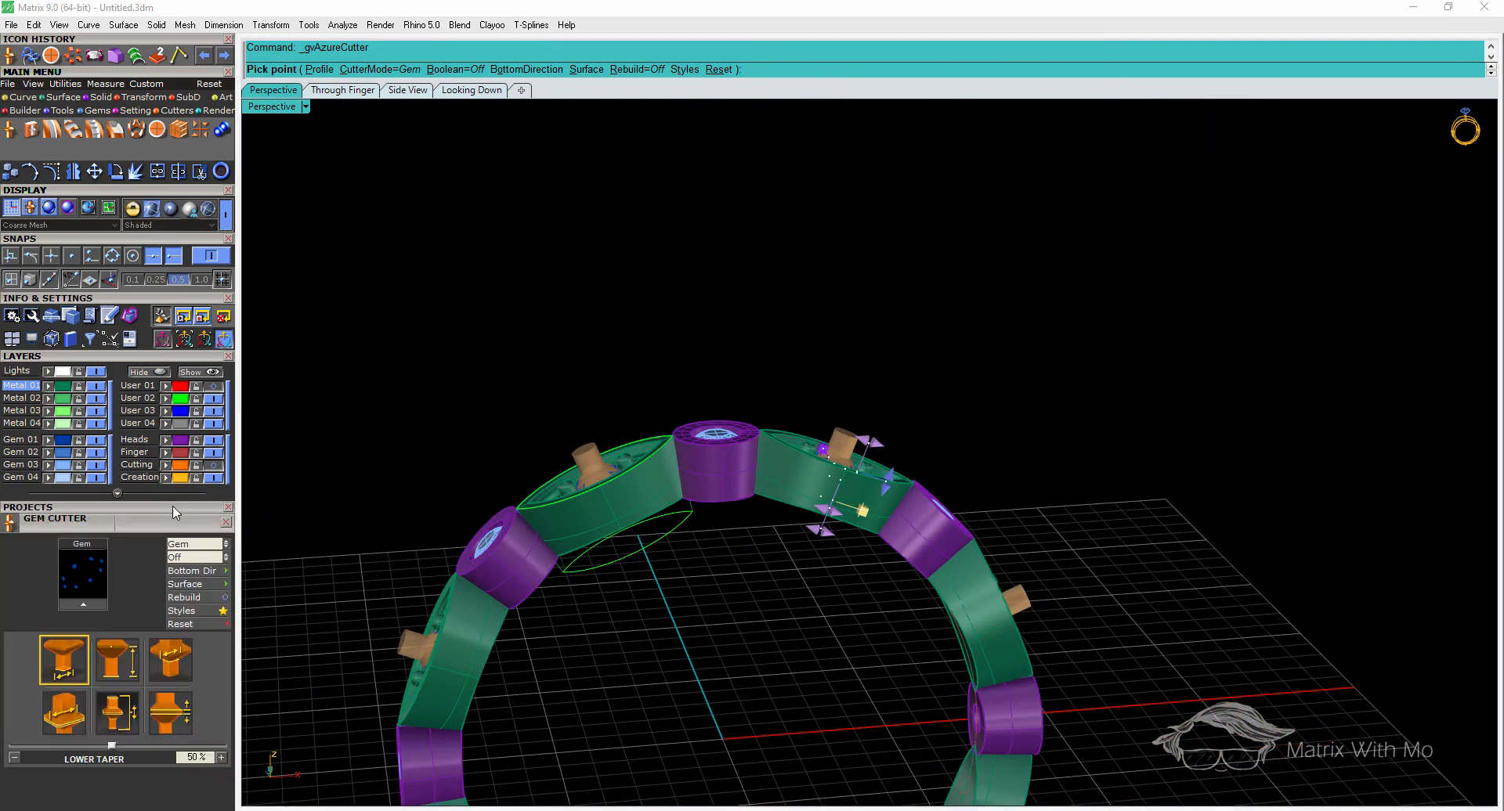
pyautogui.click(187, 611)
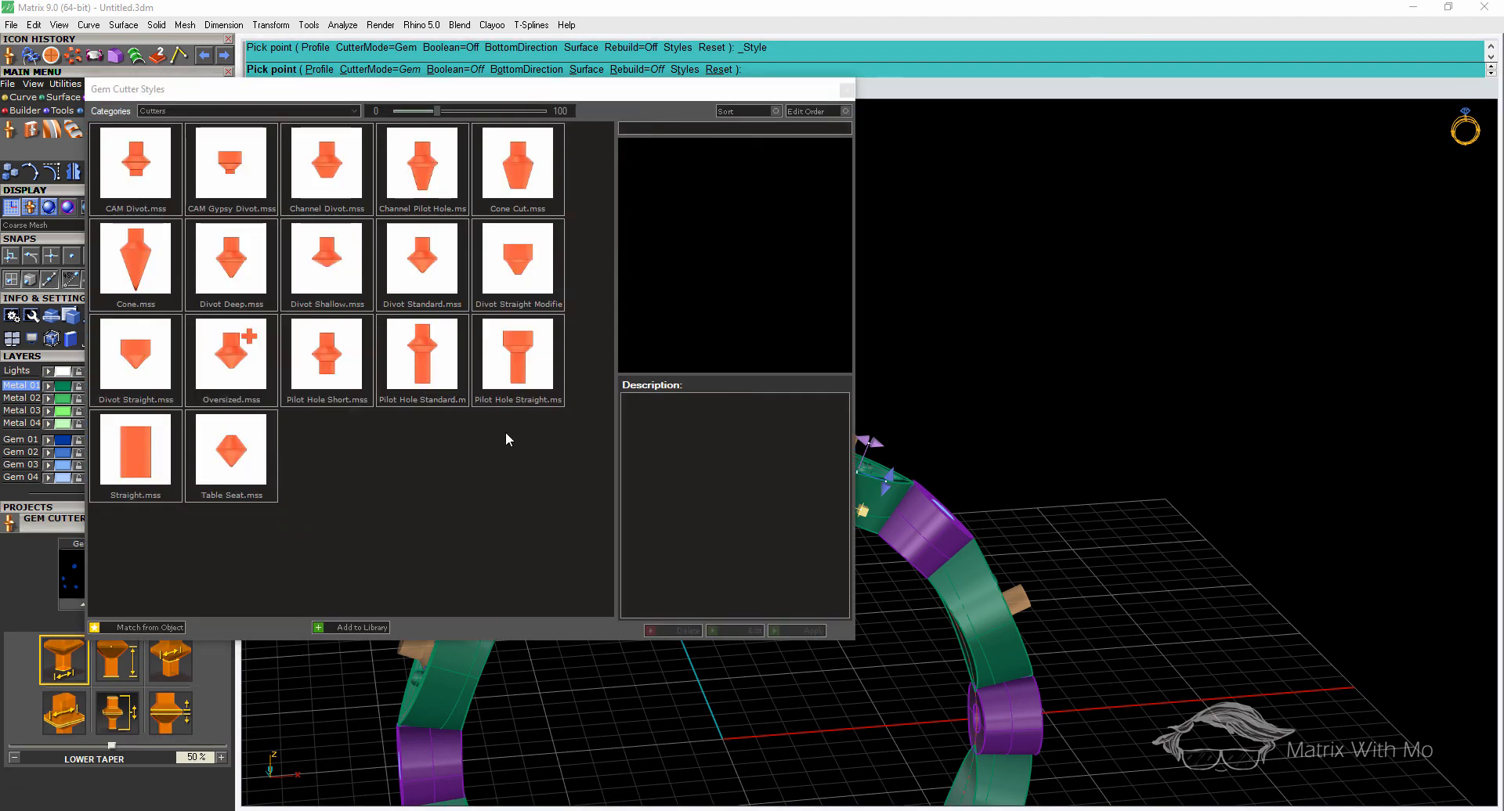
pyautogui.click(430, 263)
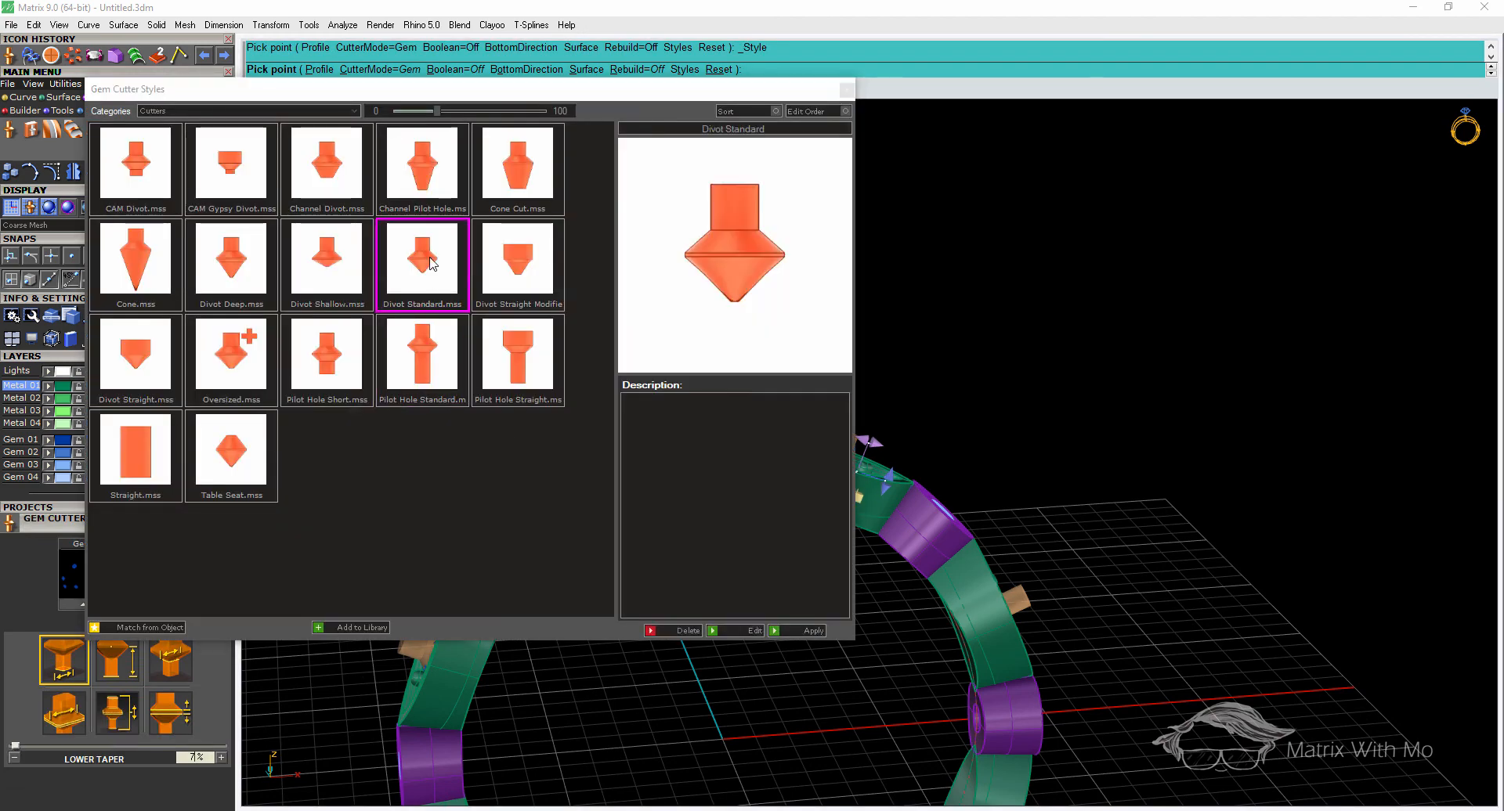
pyautogui.click(772, 632)
# Set the cutters' girdle scale to 95% and Z offset to 5%, and create the cutter solids
pyautogui.scroll(4, 591, 518)
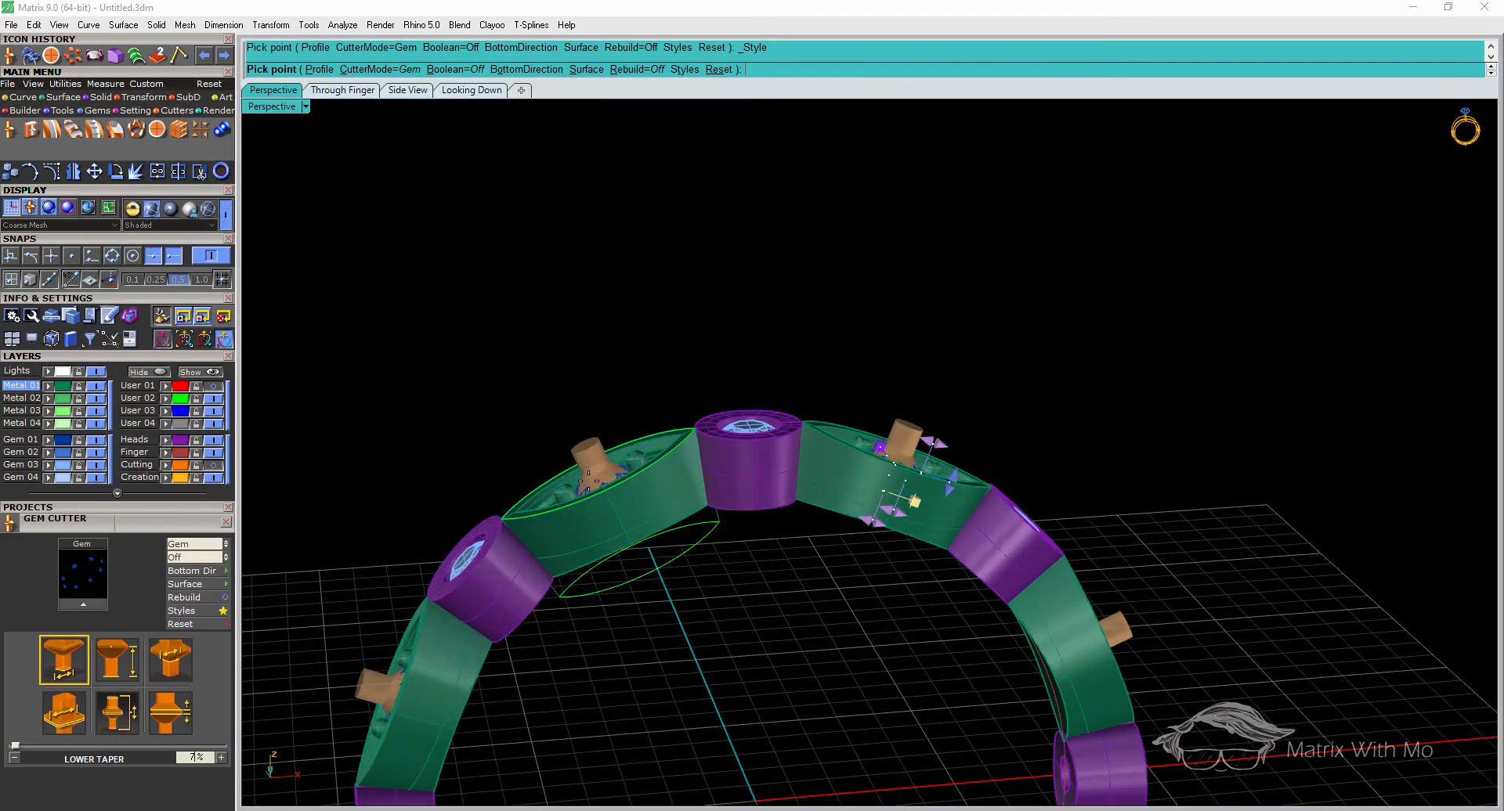
pyautogui.moveTo(590, 518)
pyautogui.mouseDown(button='right')
pyautogui.moveTo(656, 608)
pyautogui.moveTo(590, 567)
pyautogui.moveTo(600, 526)
pyautogui.mouseUp(button='right')
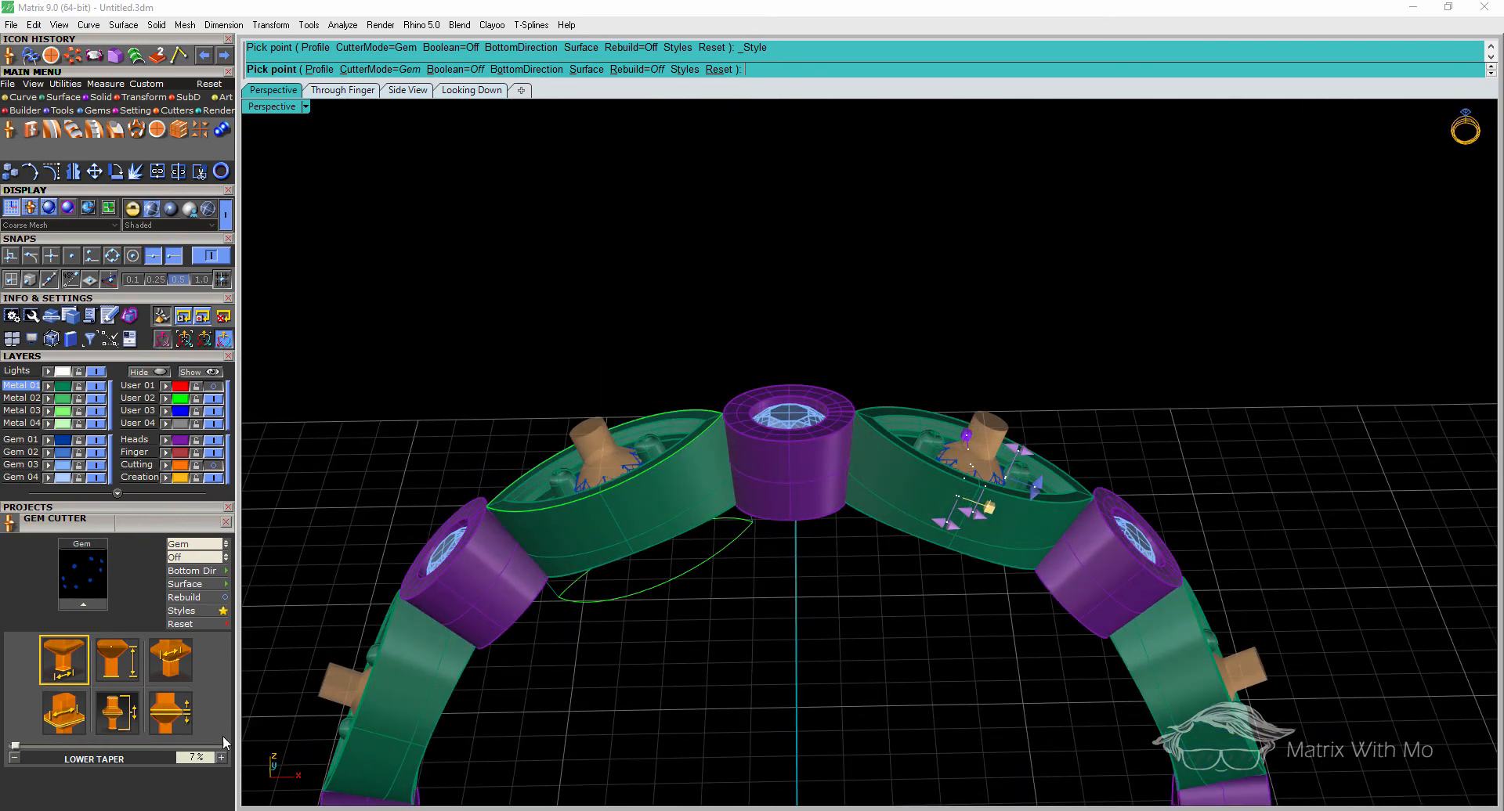
pyautogui.click(66, 735)
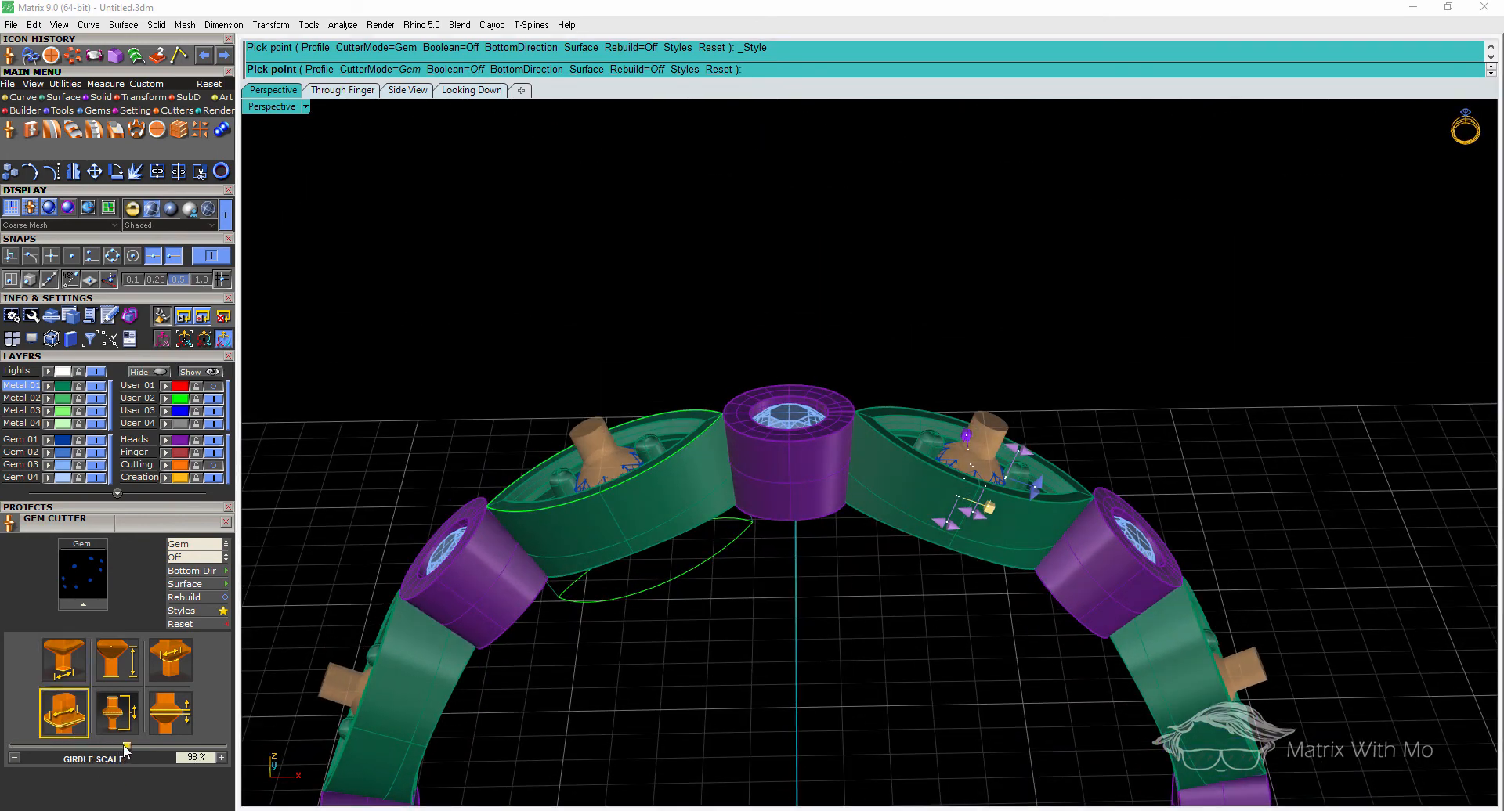
pyautogui.moveTo(125, 746); pyautogui.dragTo(118, 746)
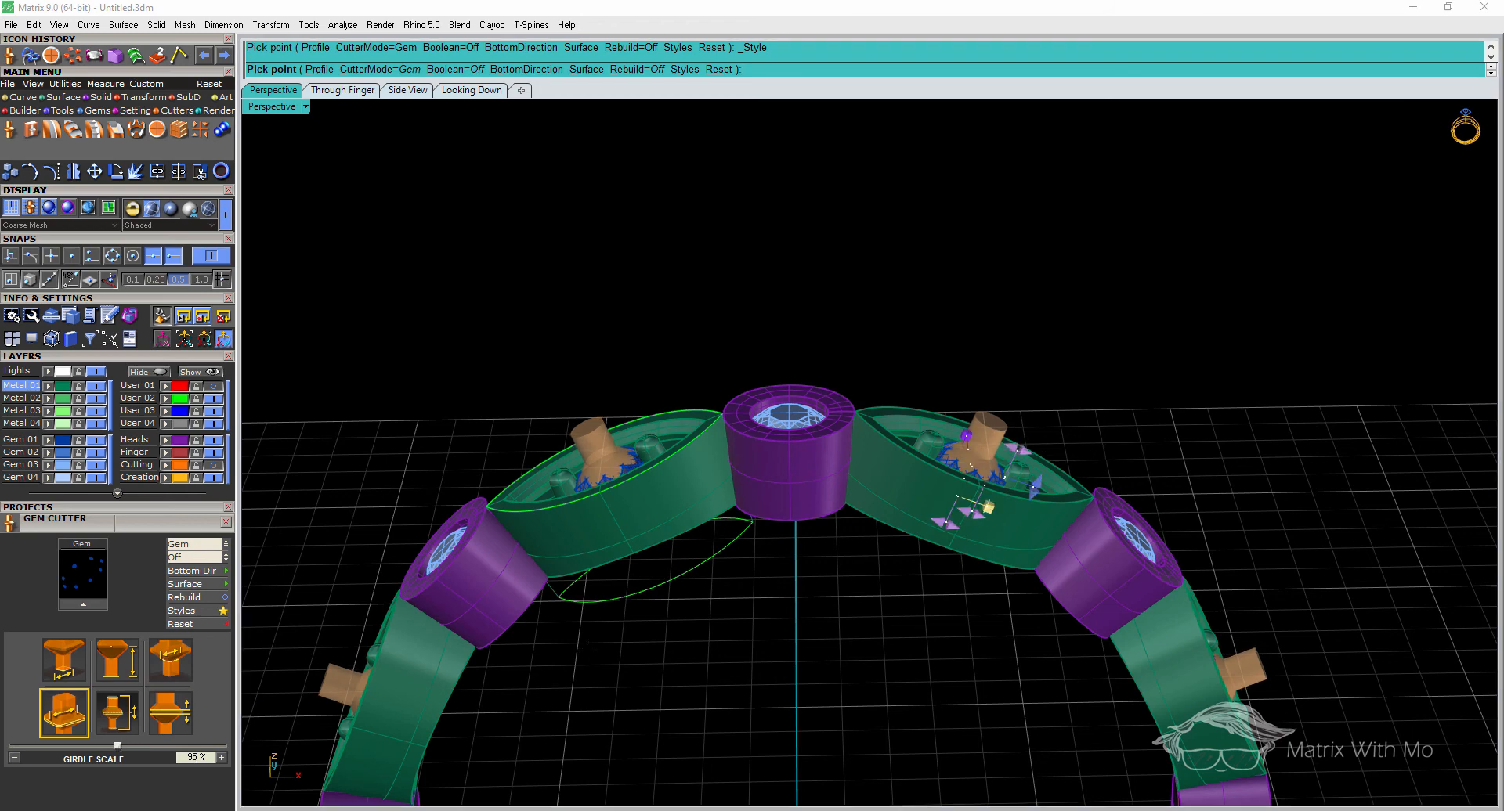
pyautogui.click(127, 713)
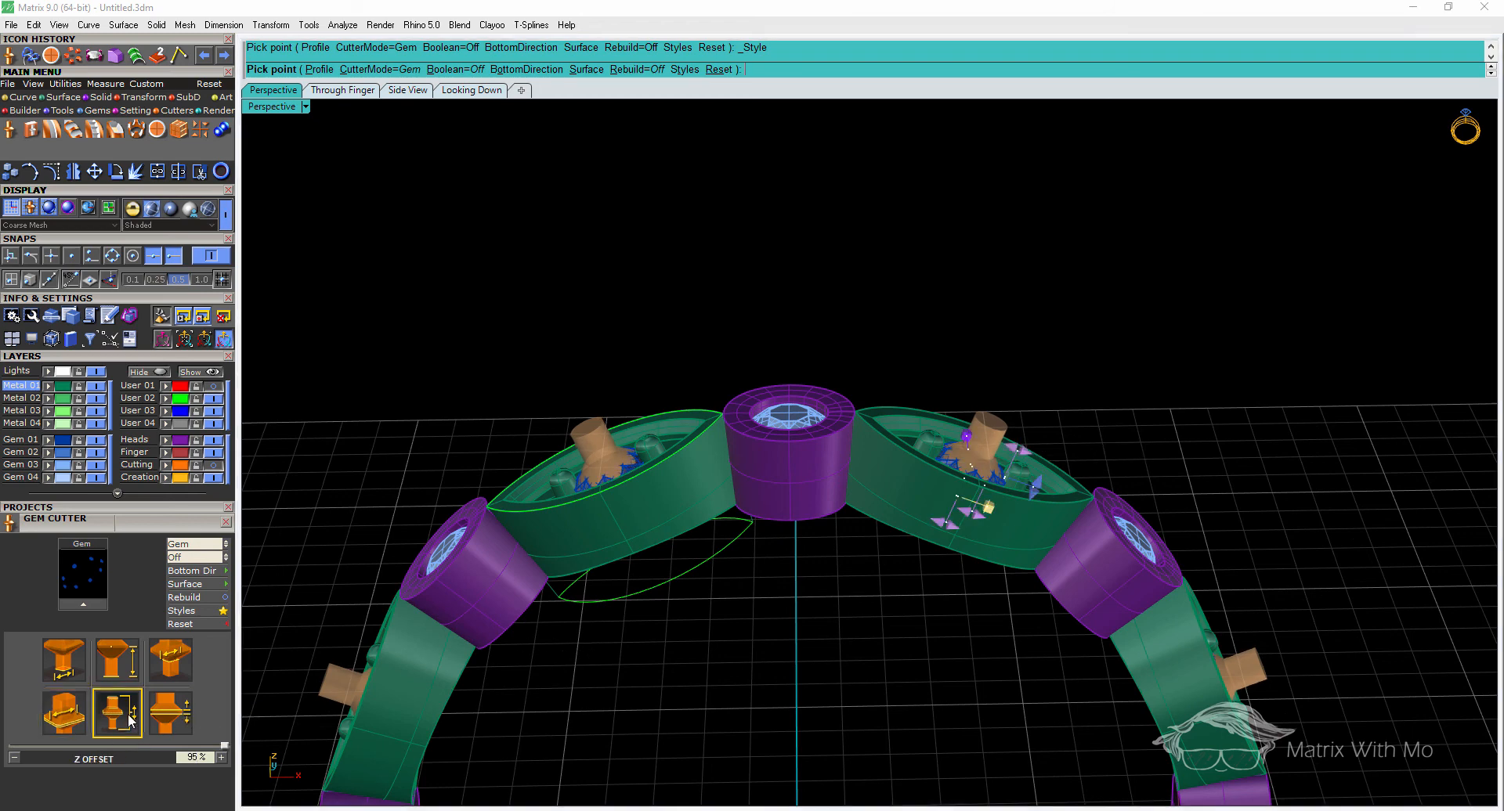
pyautogui.moveTo(116, 745); pyautogui.dragTo(129, 745)
pyautogui.press('Return')
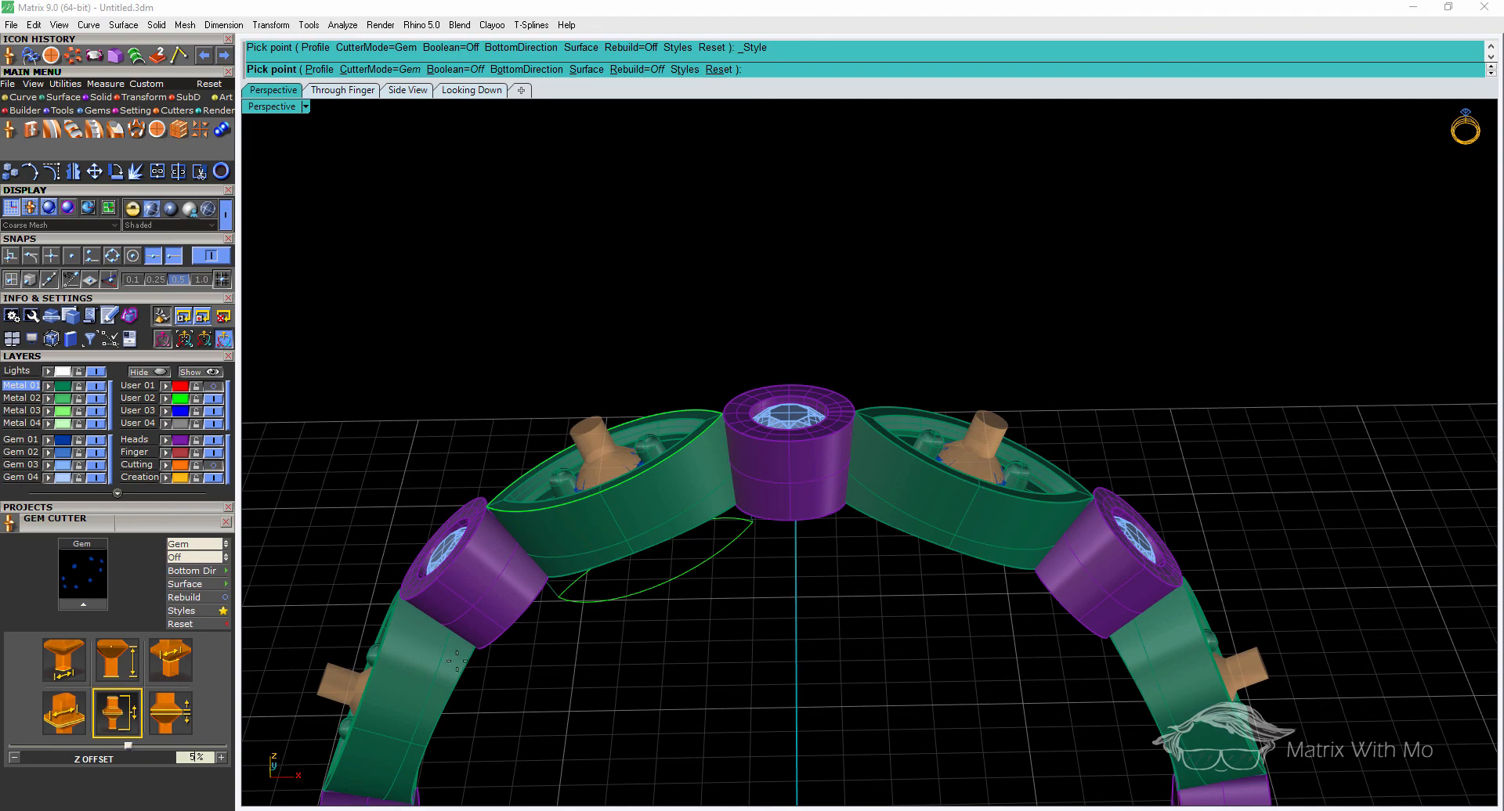
# Examine how the gem cutters sit against the diamonds and prongs in the marquise settings
pyautogui.scroll(6, 1008, 431)
pyautogui.moveTo(963, 538); pyautogui.dragTo(1000, 558, button='right')
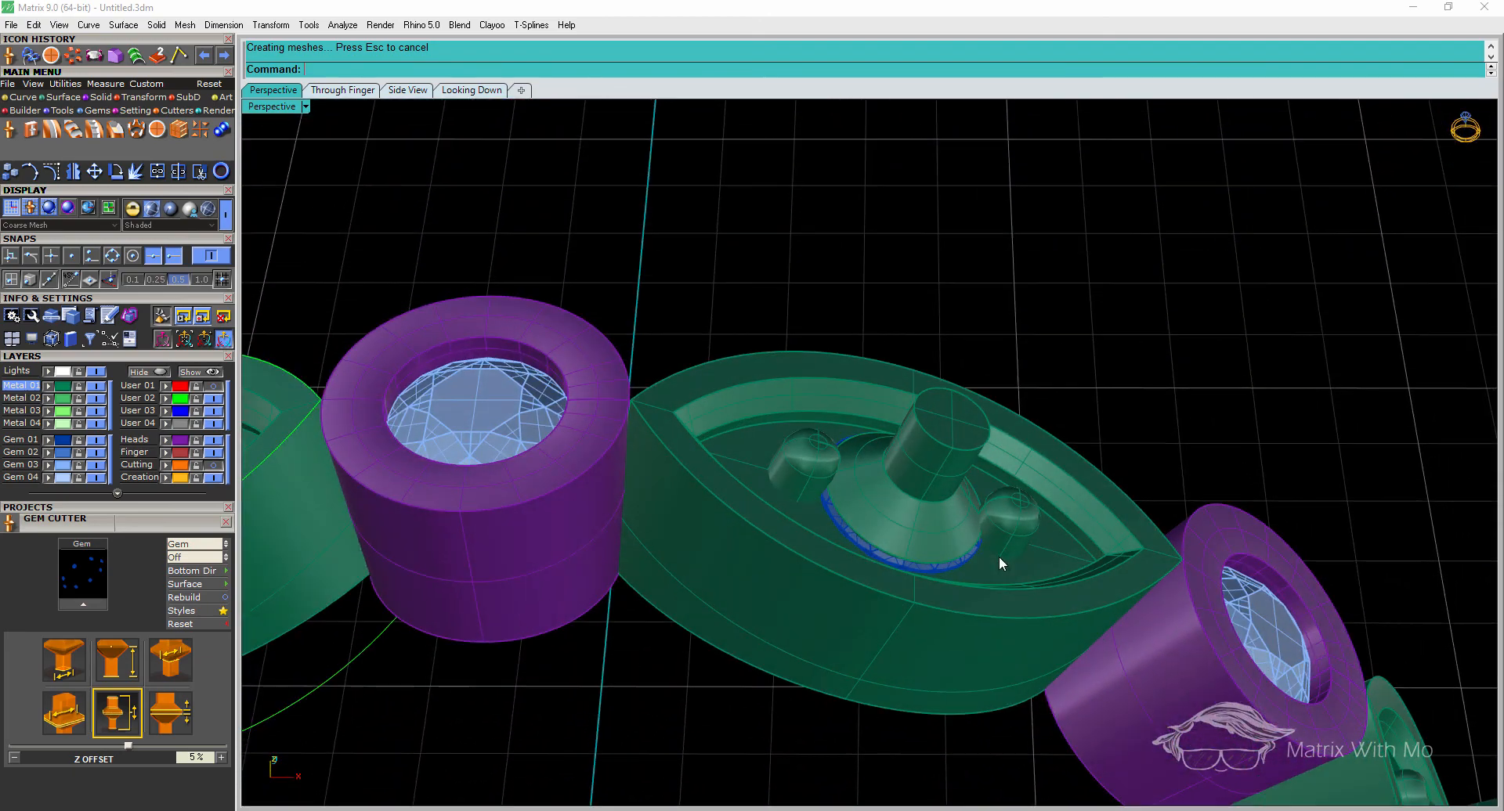
pyautogui.scroll(-5, 932, 436)
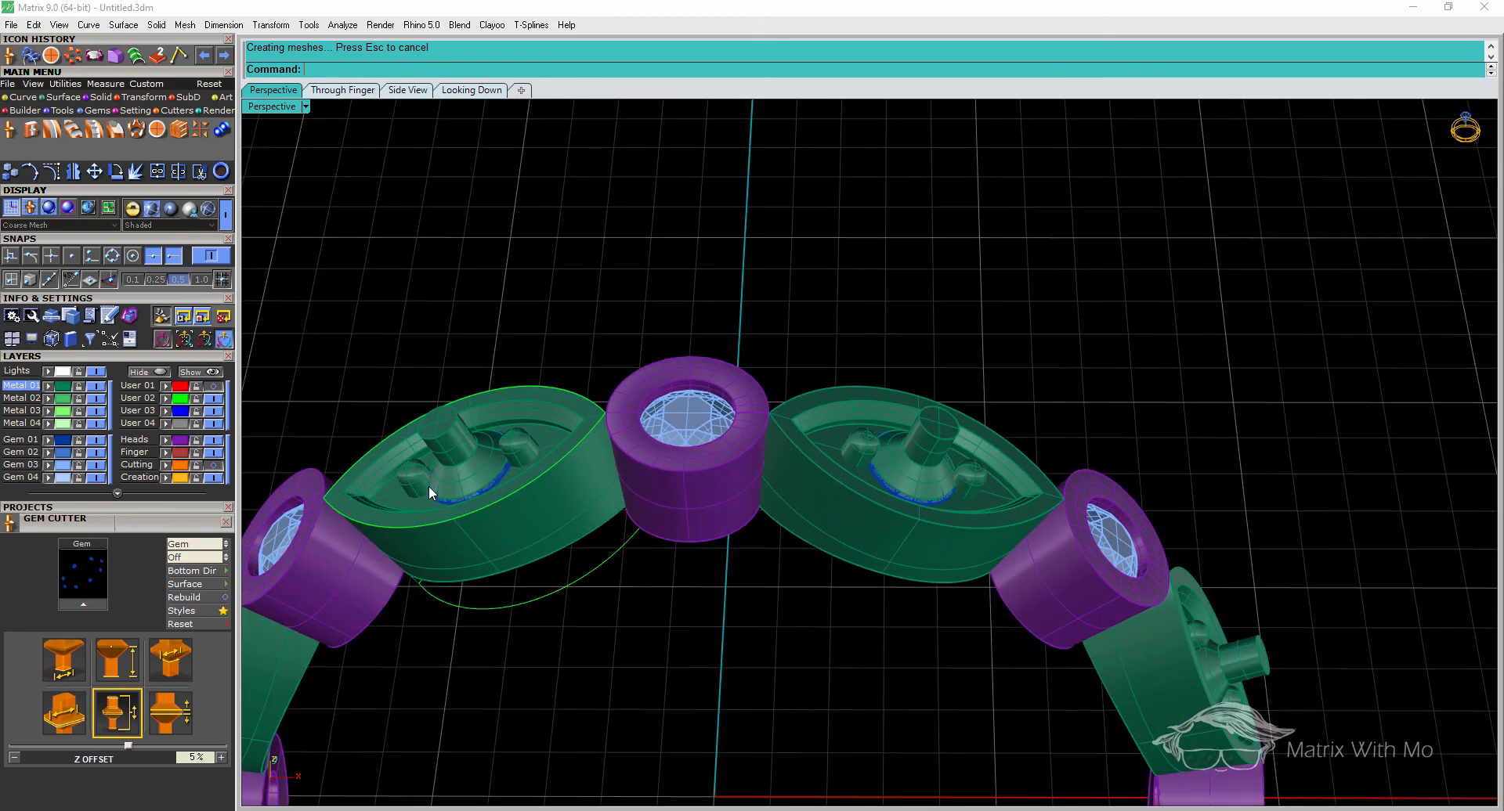
pyautogui.moveTo(981, 483); pyautogui.dragTo(916, 486, button='right')
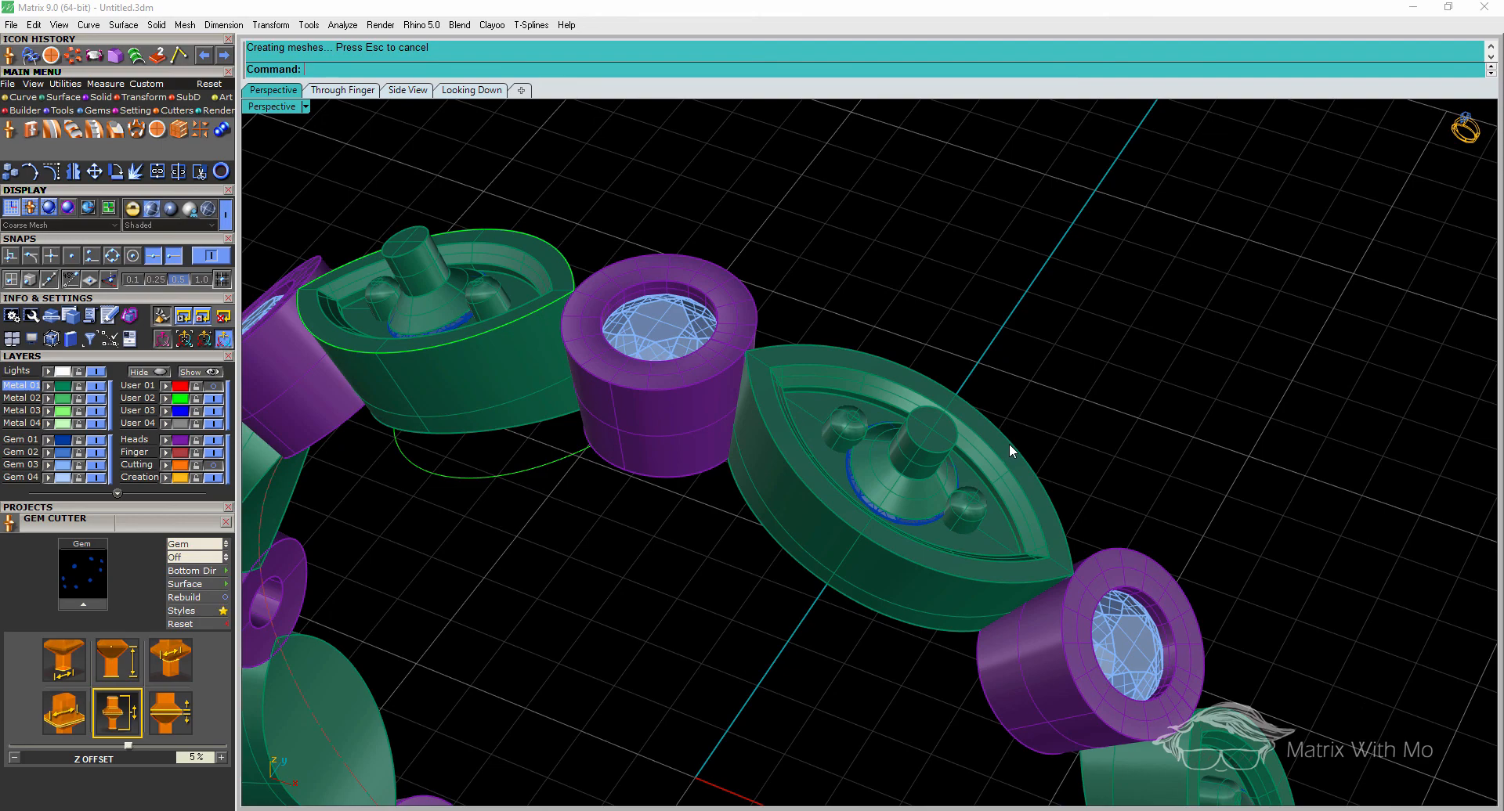
pyautogui.moveTo(1022, 444); pyautogui.dragTo(934, 442, button='right')
pyautogui.scroll(5, 874, 511)
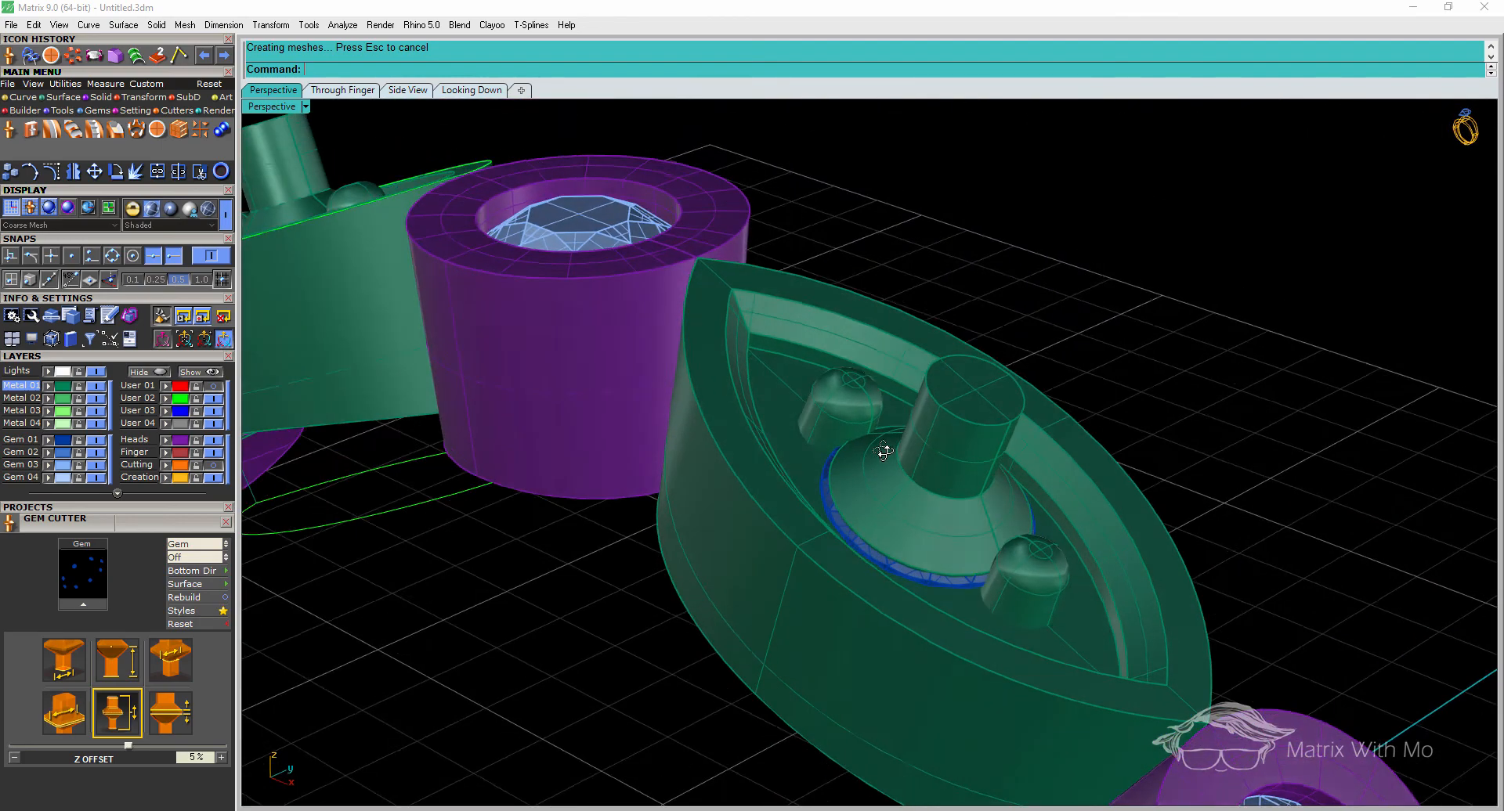
pyautogui.scroll(-5, 1003, 427)
# Assign the eight gem cutters as the cutters of a difference operation in Boolean Builder
pyautogui.click(976, 424)
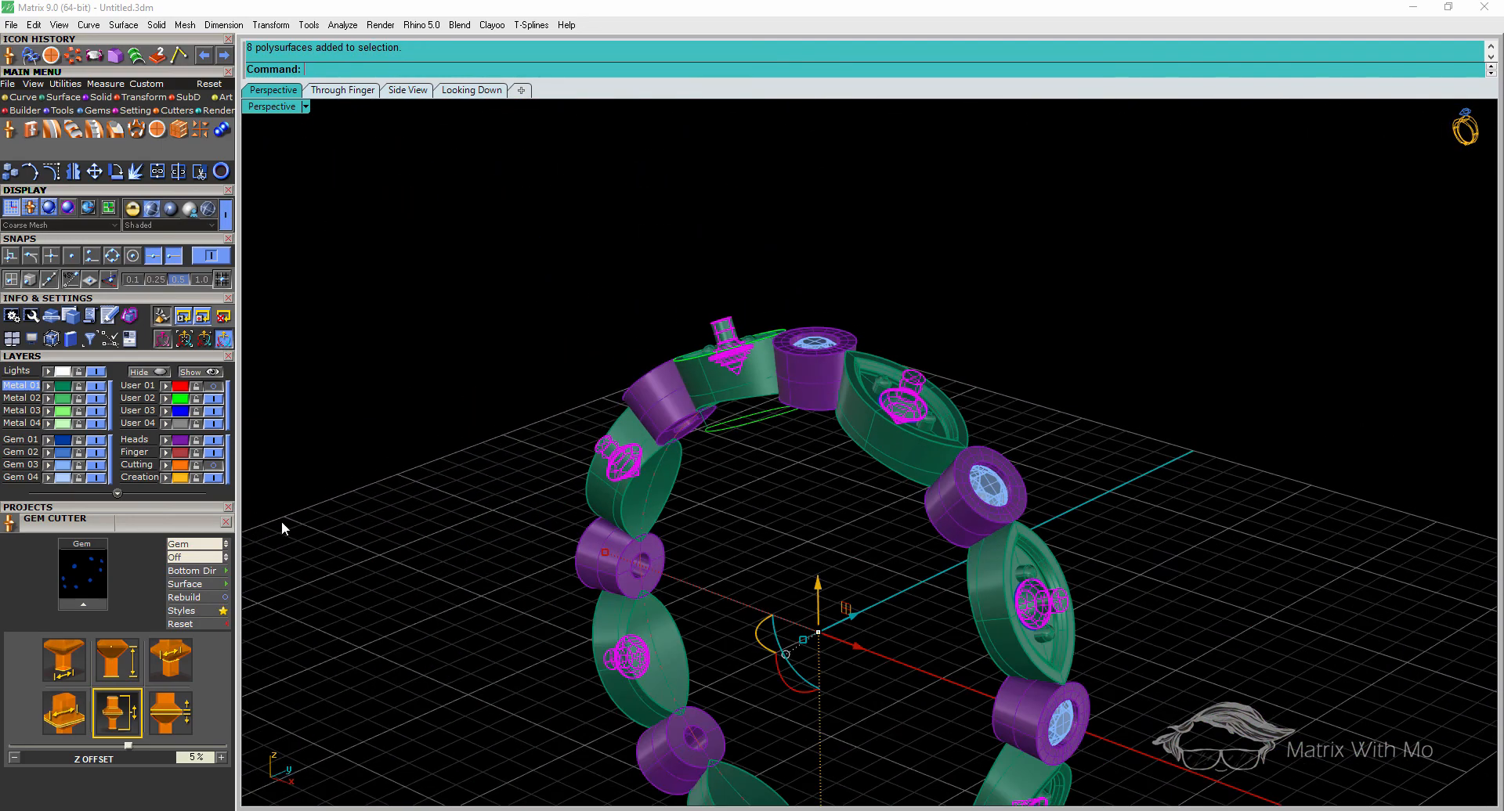
pyautogui.click(222, 129)
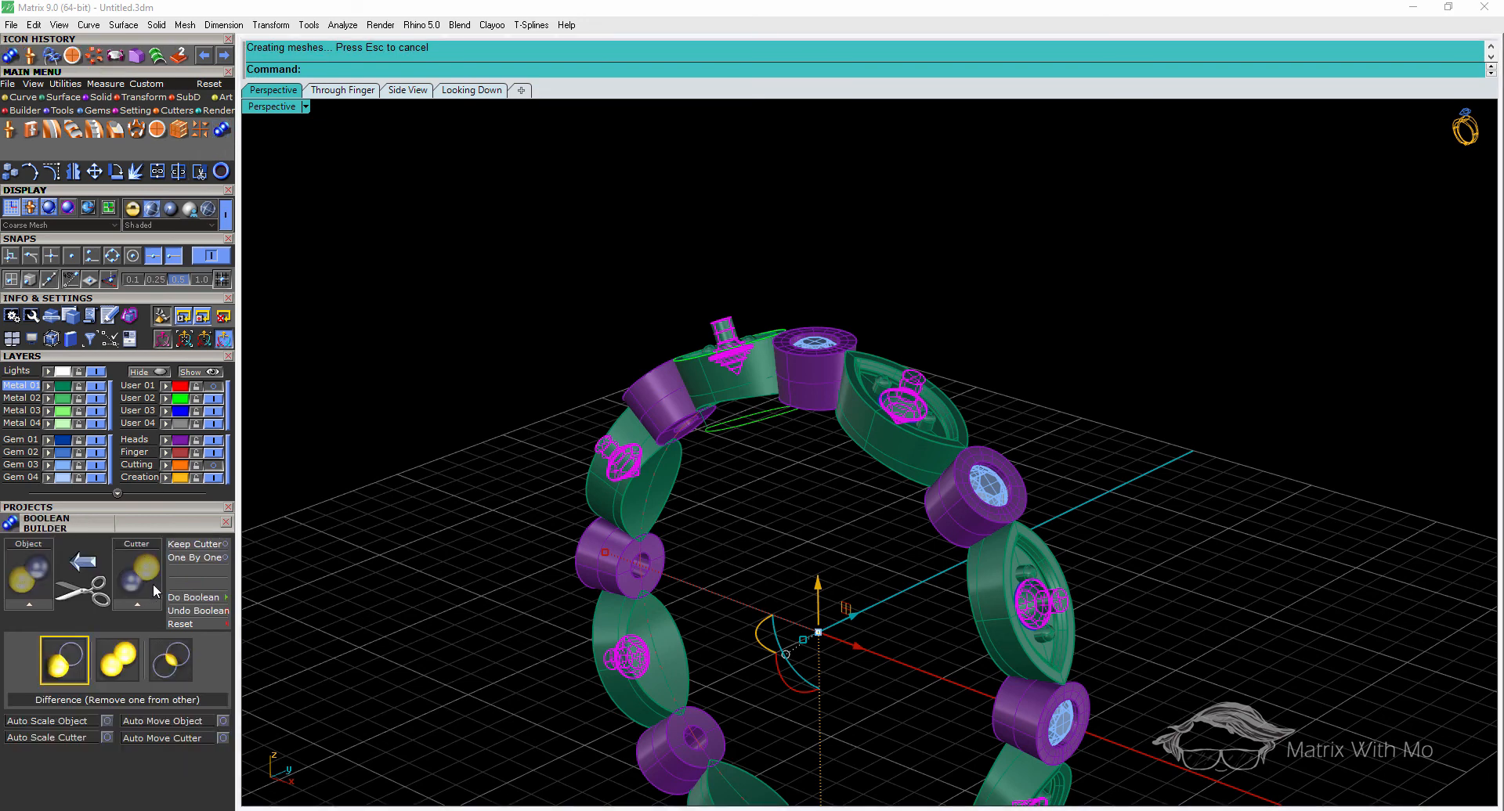
pyautogui.click(138, 605)
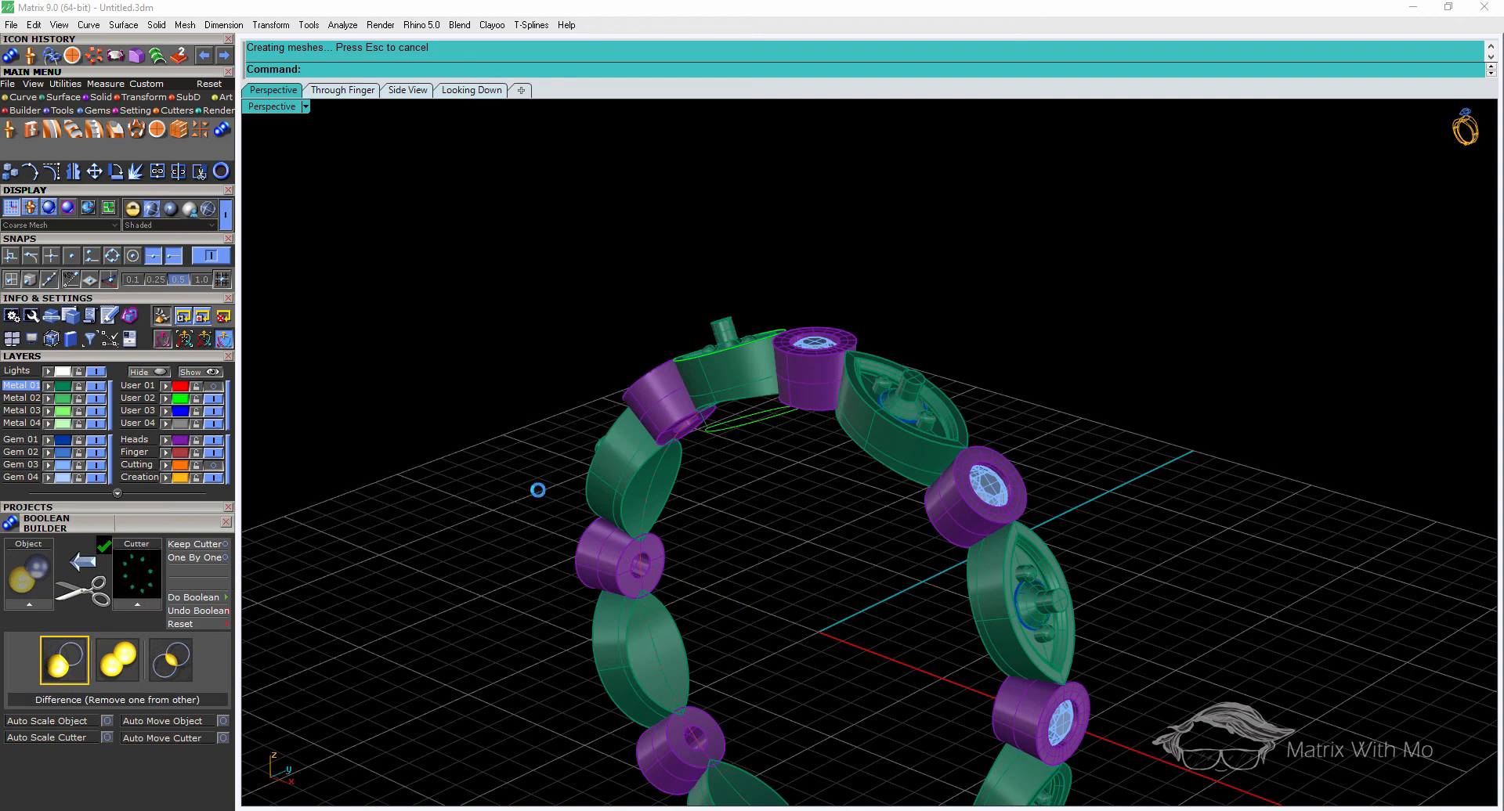
# Assign all eight marquise settings around the ring as the objects of the Boolean difference
pyautogui.moveTo(623, 487); pyautogui.dragTo(590, 487, button='right')
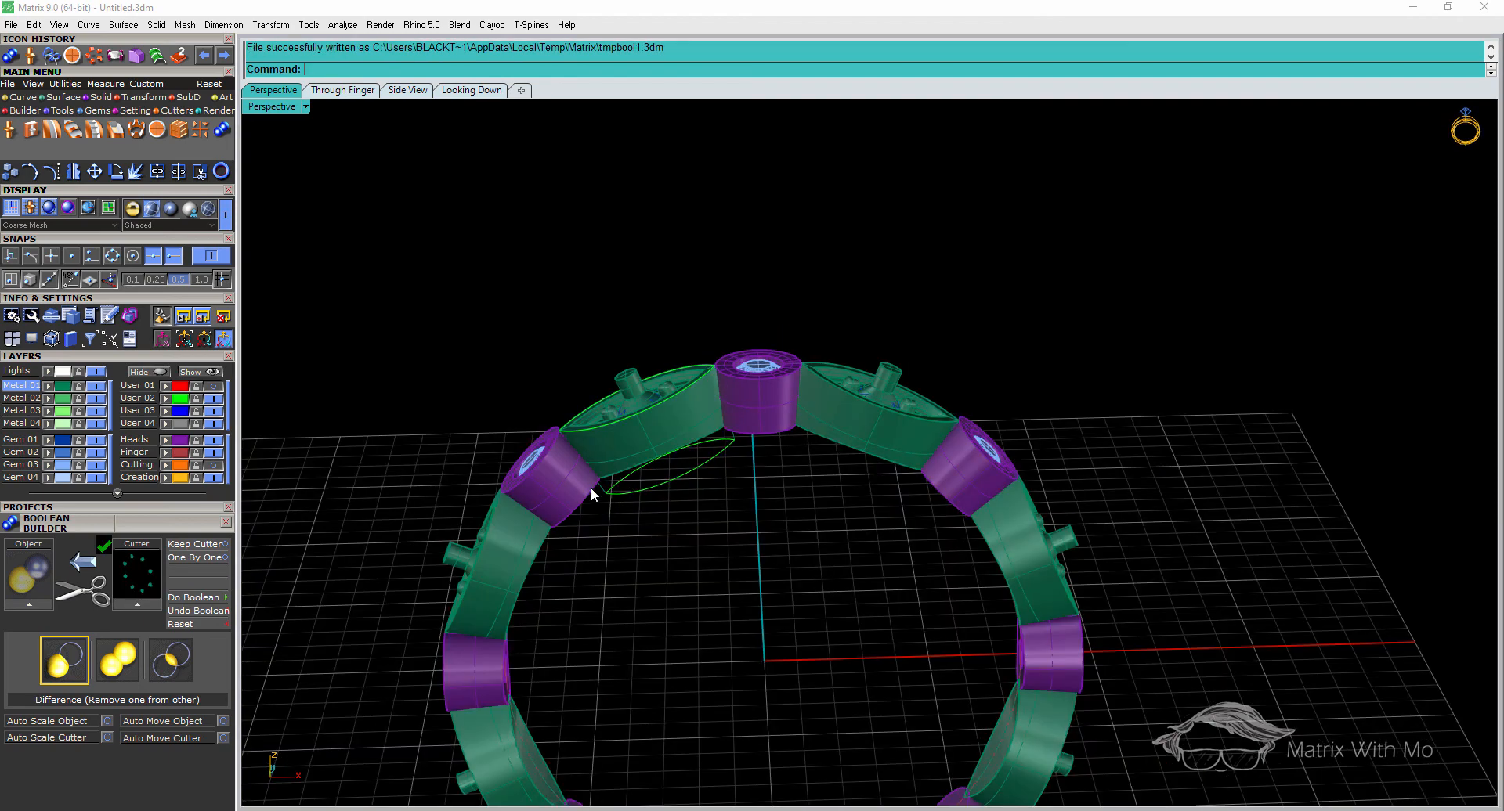
pyautogui.click(513, 575)
pyautogui.keyDown('shift'); pyautogui.click(660, 449); pyautogui.keyUp('shift')
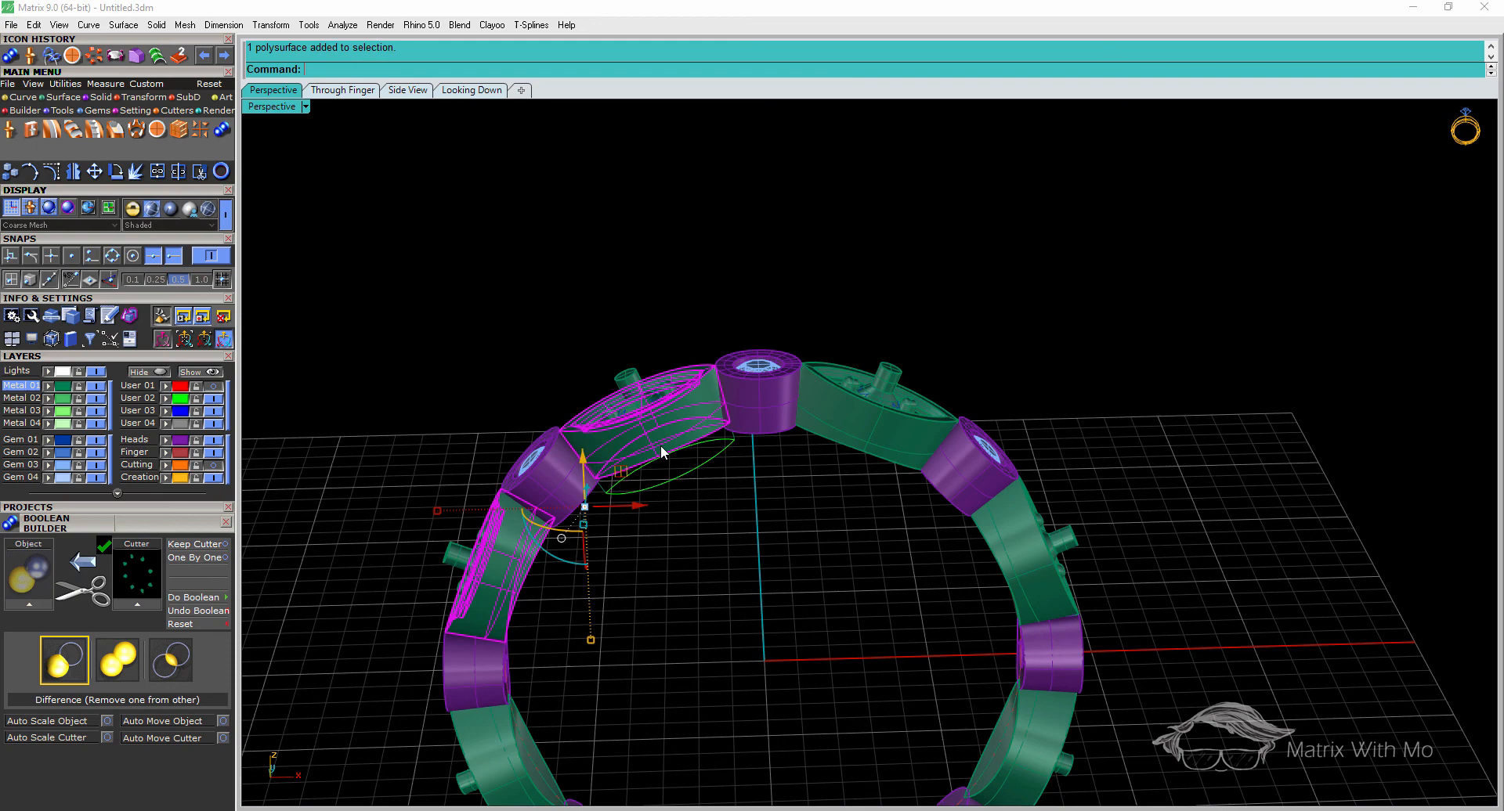
pyautogui.keyDown('shift'); pyautogui.click(850, 433); pyautogui.keyUp('shift')
pyautogui.keyDown('shift'); pyautogui.click(1016, 552); pyautogui.keyUp('shift')
pyautogui.scroll(-4, 907, 419)
pyautogui.scroll(-2, 907, 424)
pyautogui.keyDown('shift'); pyautogui.click(952, 544); pyautogui.keyUp('shift')
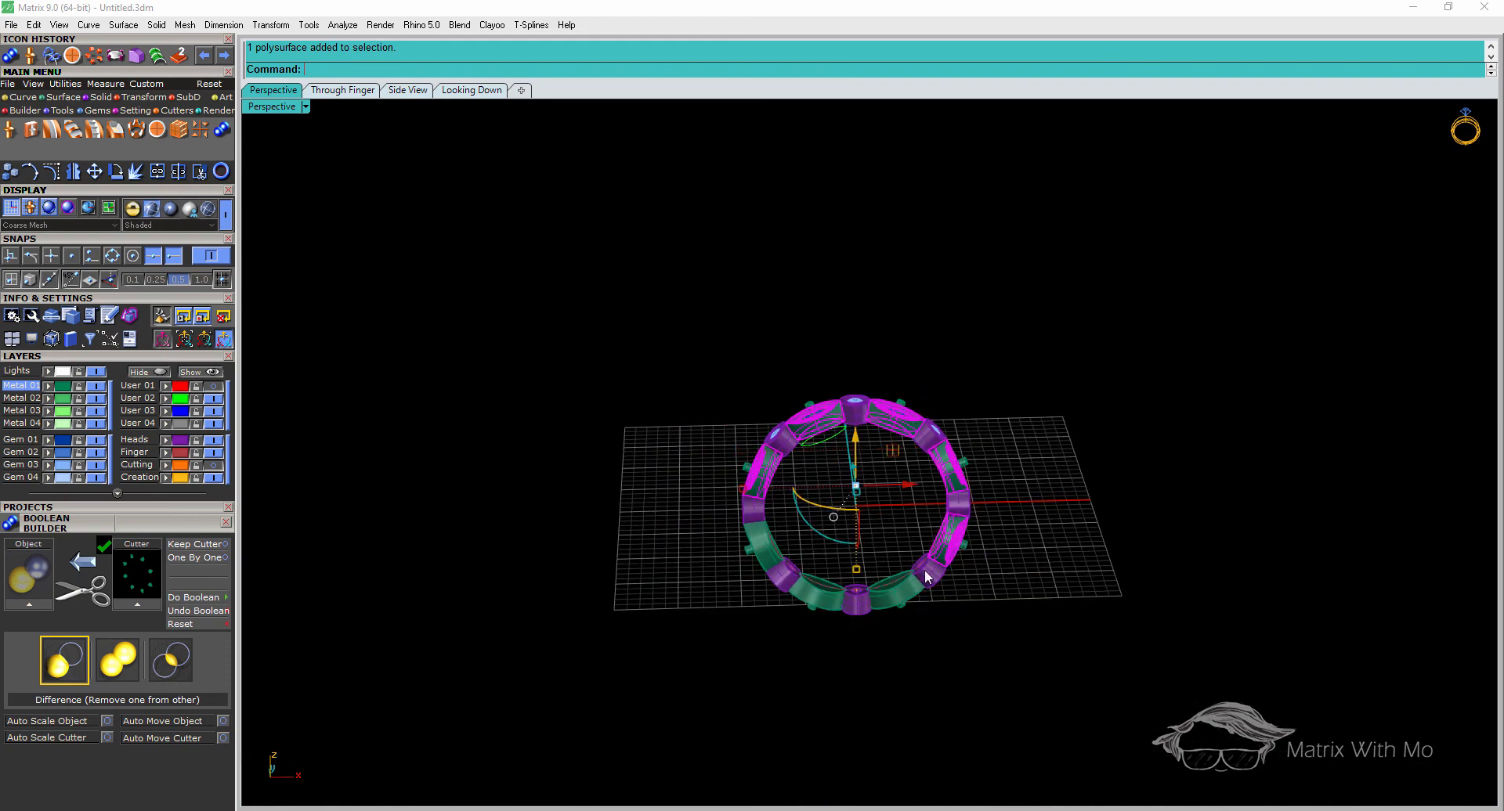
pyautogui.keyDown('shift'); pyautogui.click(893, 604); pyautogui.keyUp('shift')
pyautogui.keyDown('shift'); pyautogui.click(814, 592); pyautogui.keyUp('shift')
pyautogui.keyDown('shift'); pyautogui.click(763, 552); pyautogui.keyUp('shift')
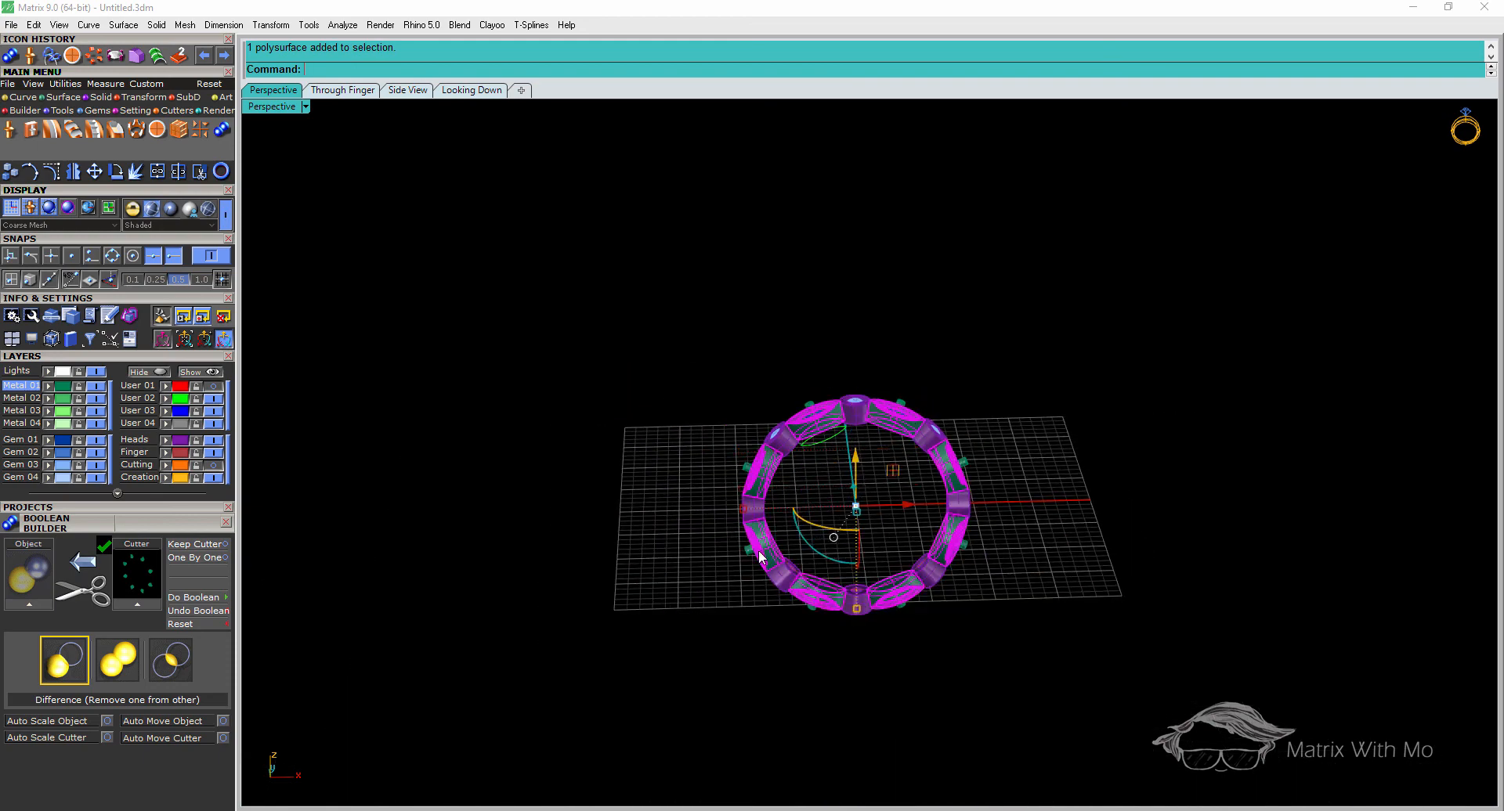
pyautogui.click(31, 604)
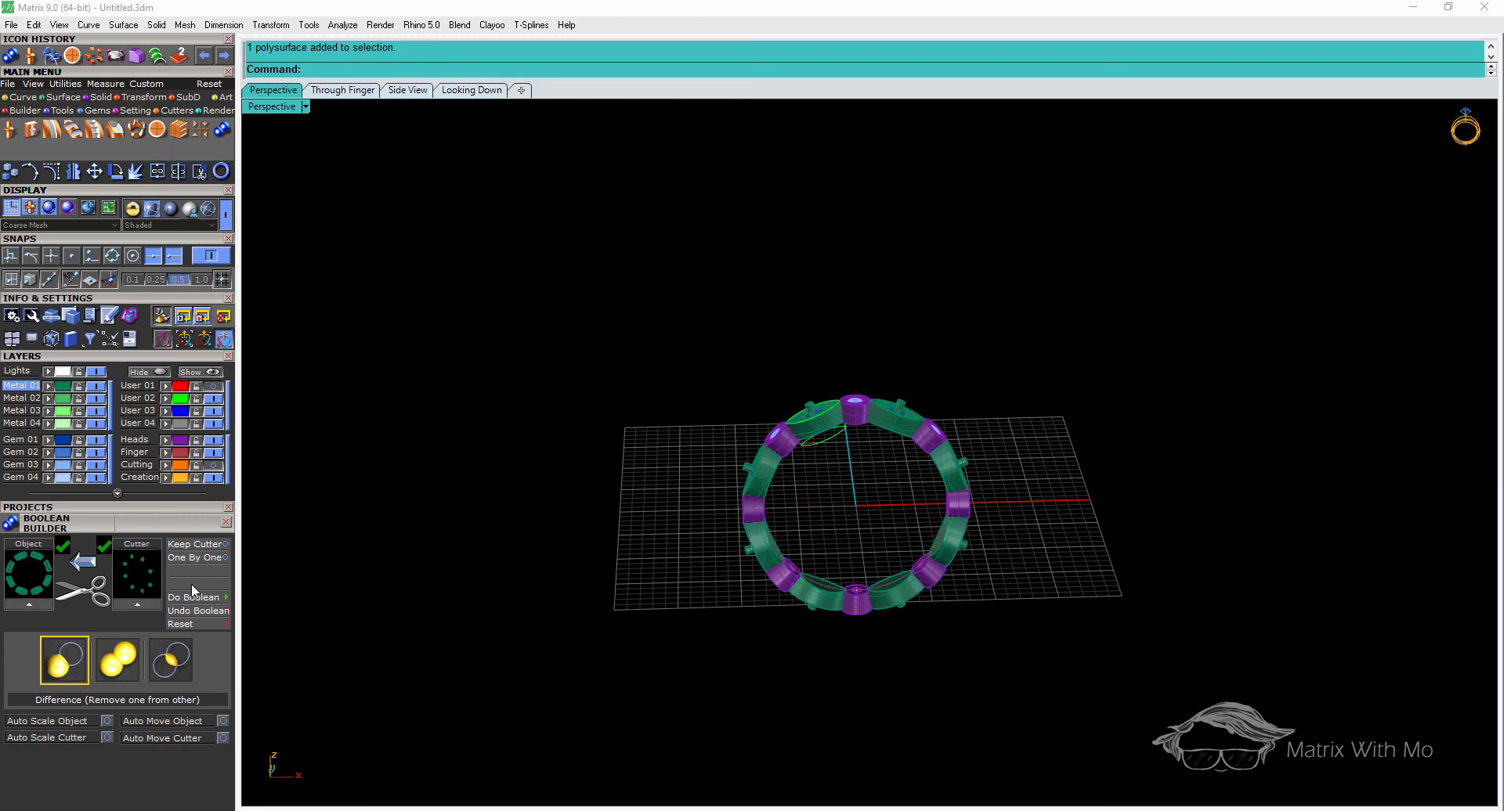
# Subtract the gem cutters from the marquise settings with the One By One option enabled
pyautogui.click(217, 558)
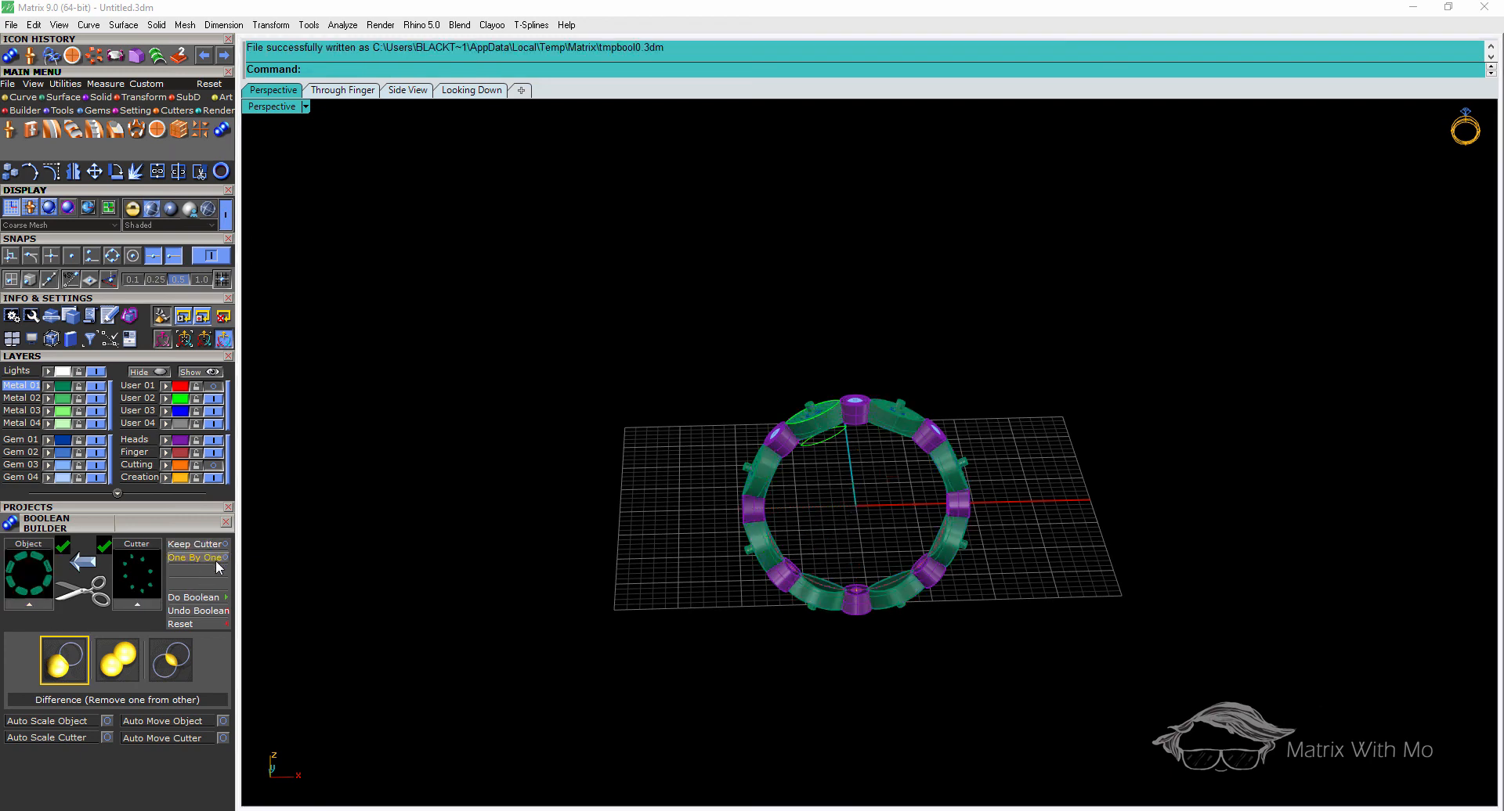
pyautogui.click(208, 600)
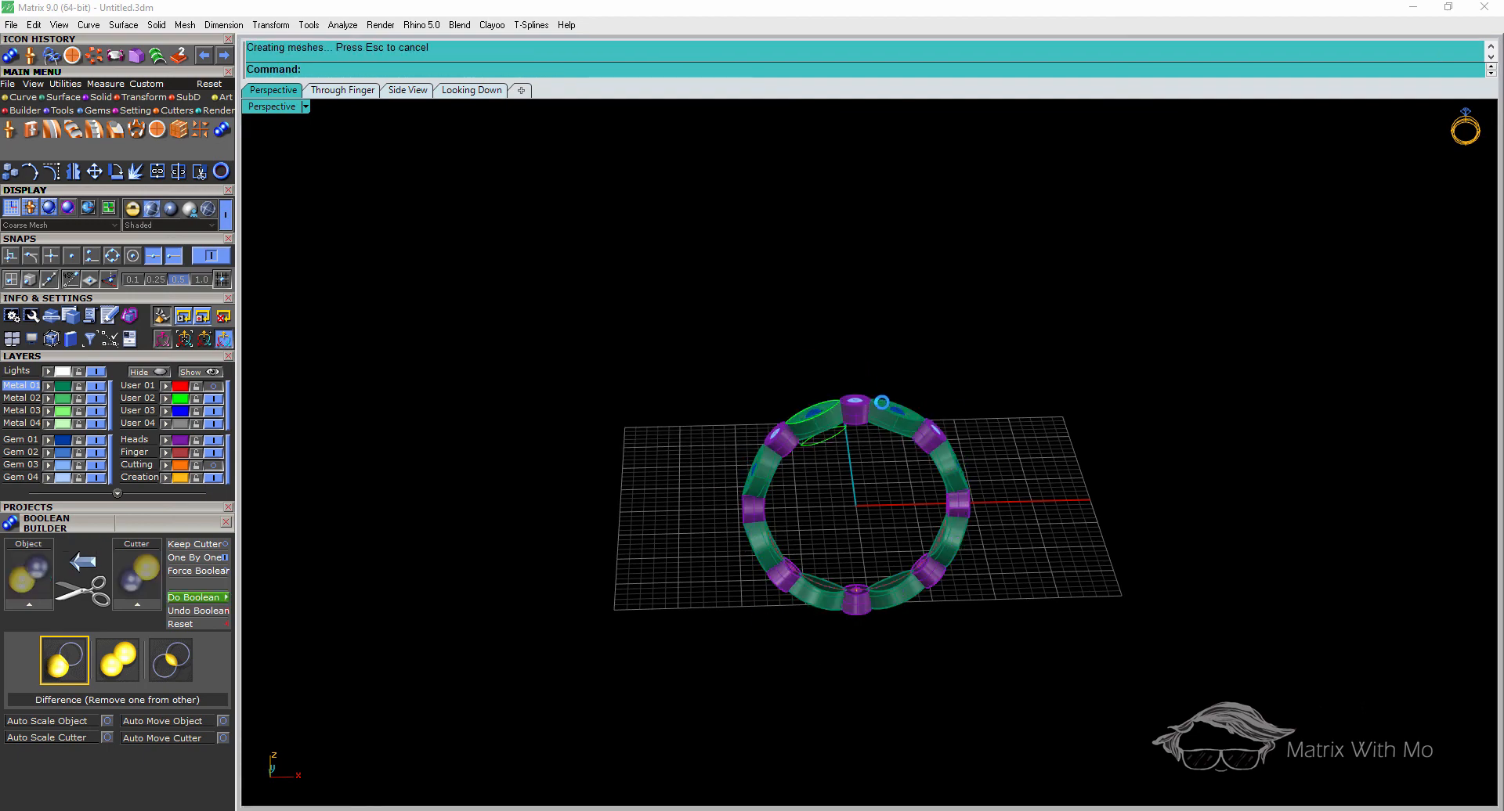
pyautogui.scroll(3, 885, 415)
pyautogui.moveTo(815, 560); pyautogui.dragTo(437, 403, button='right')
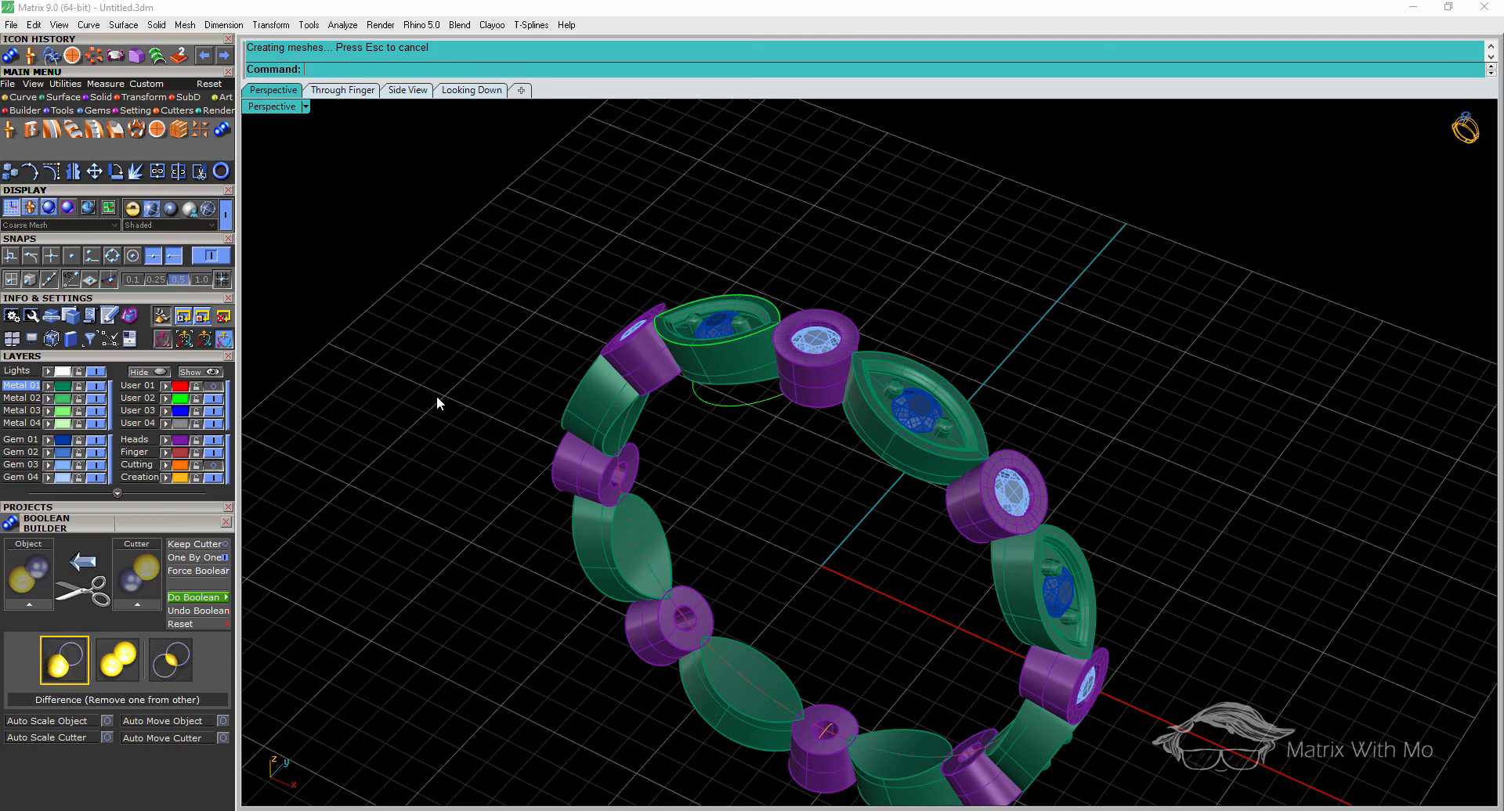
# Examine the cut seats with the Gem 01 layer temporarily hidden, and inspect the settings around the ring
pyautogui.click(96, 441)
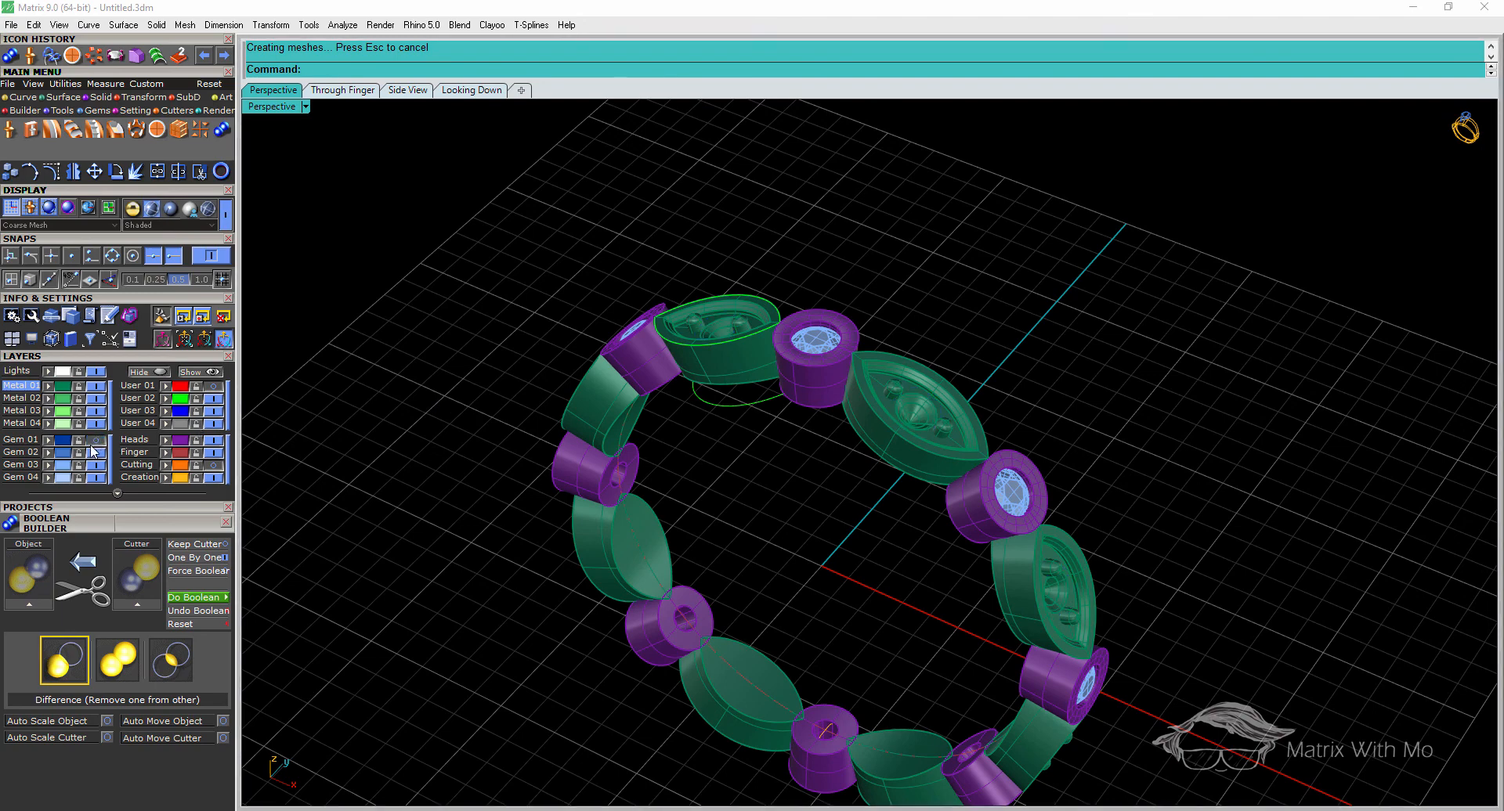
pyautogui.click(95, 441)
pyautogui.moveTo(661, 447); pyautogui.dragTo(761, 333, button='right')
pyautogui.scroll(-6, 761, 330)
pyautogui.moveTo(860, 413); pyautogui.dragTo(774, 452, button='right')
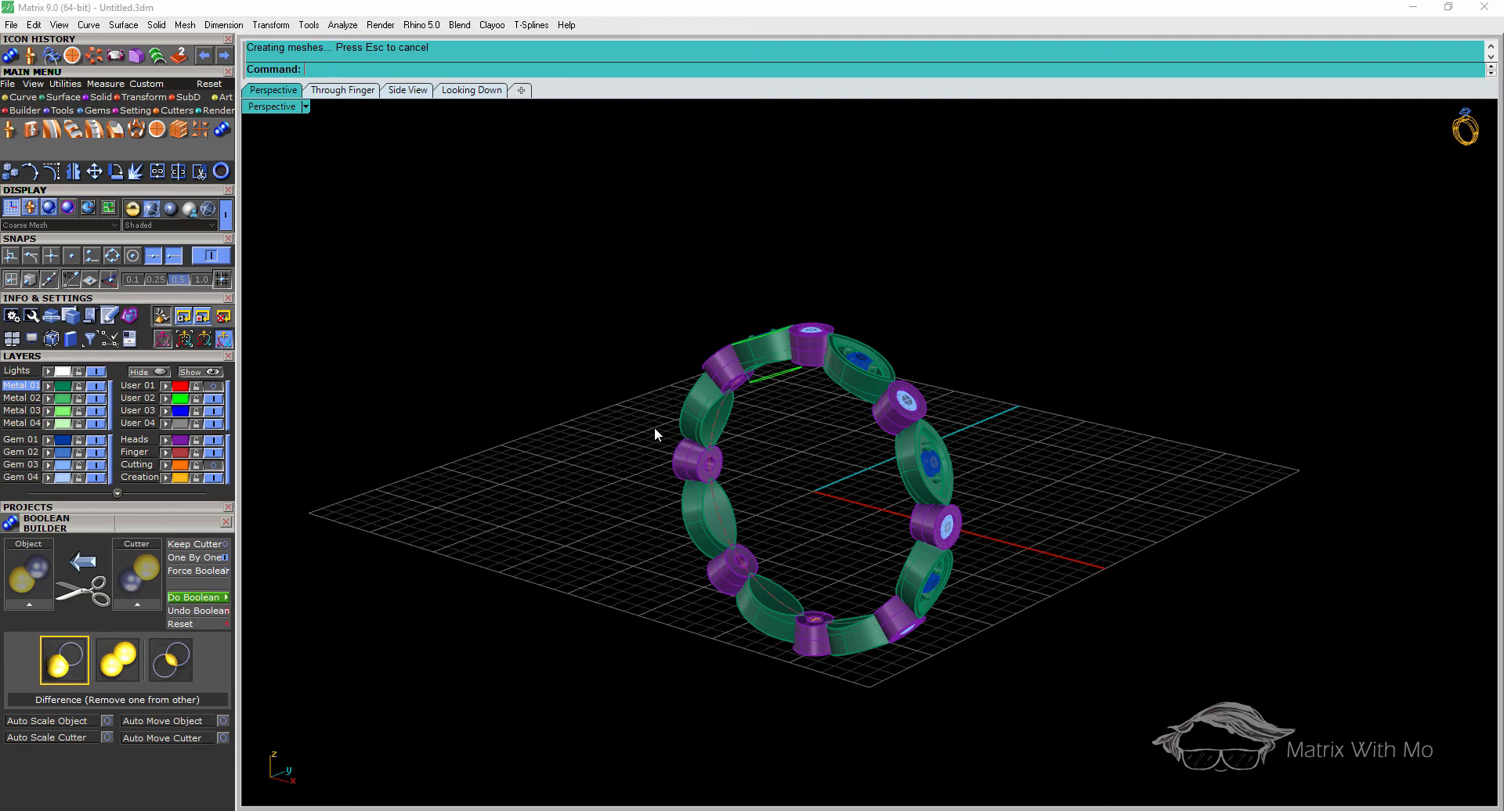
pyautogui.moveTo(658, 430); pyautogui.dragTo(810, 400, button='right')
pyautogui.scroll(5, 786, 415)
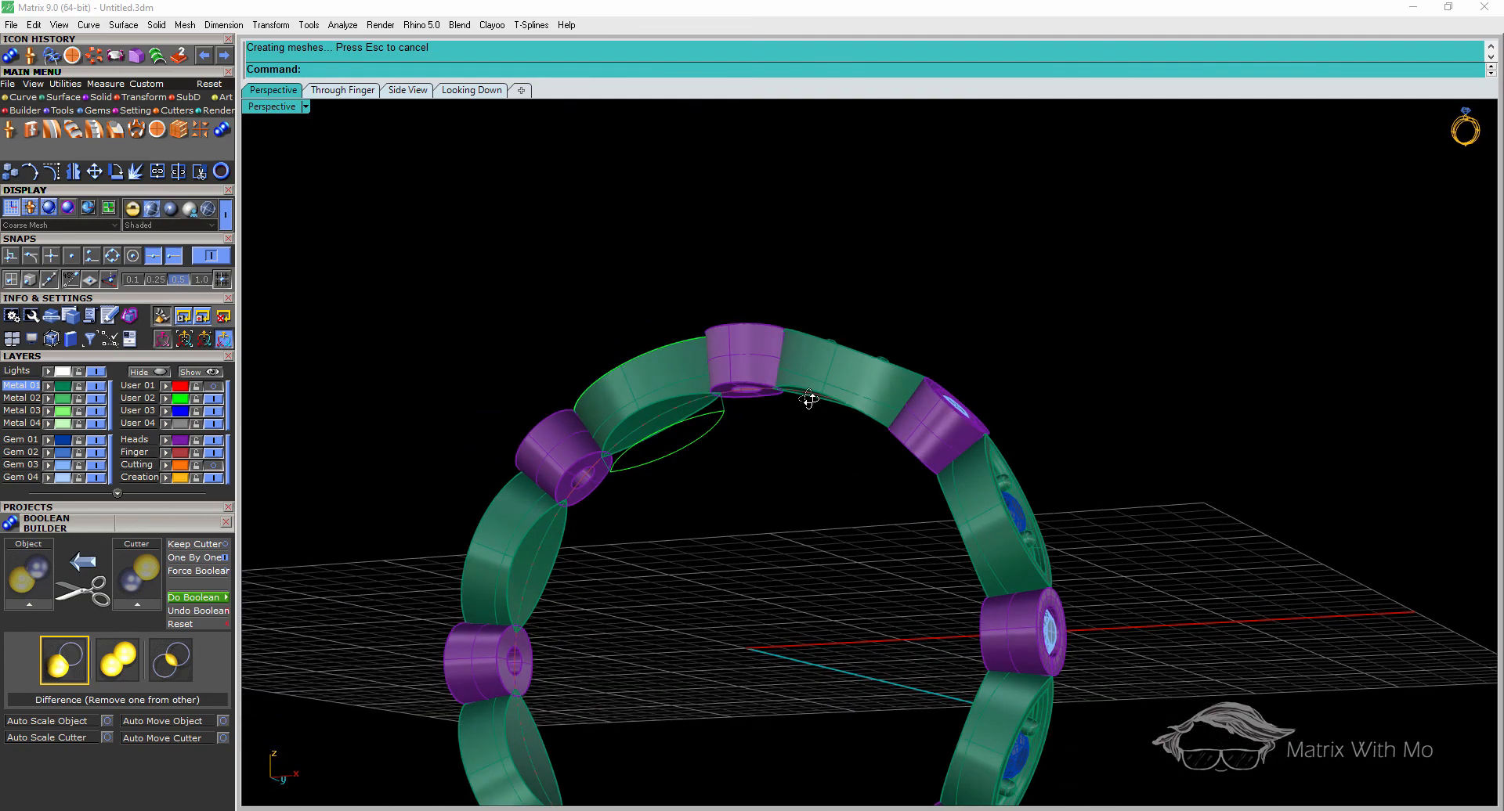